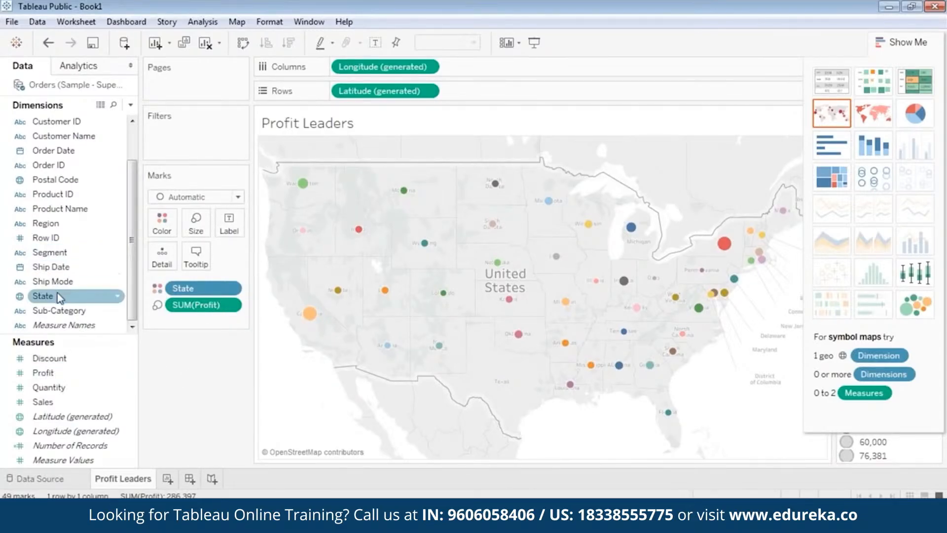
# Step: Add State as a label on the map marks and hide the chart suggestions pane
pyautogui.moveTo(58, 295); pyautogui.dragTo(230, 228)
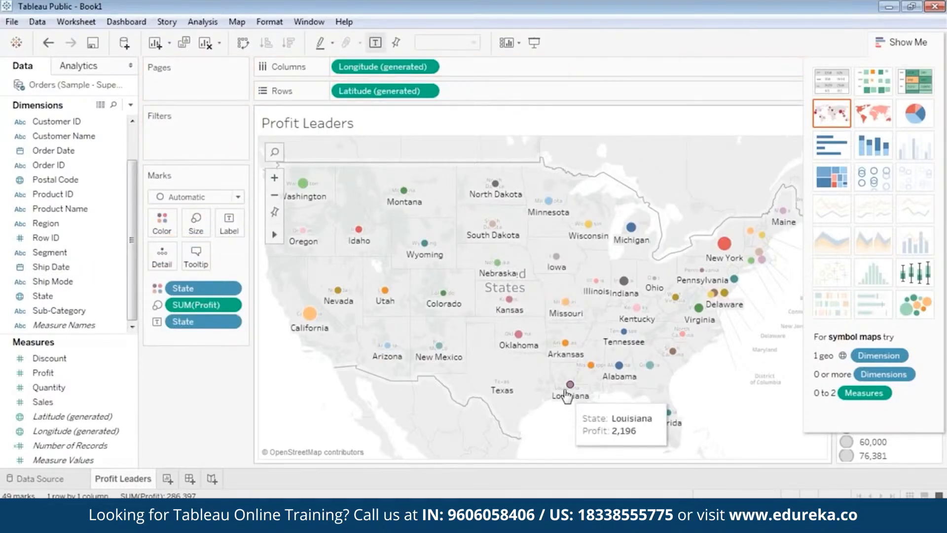
pyautogui.click(886, 43)
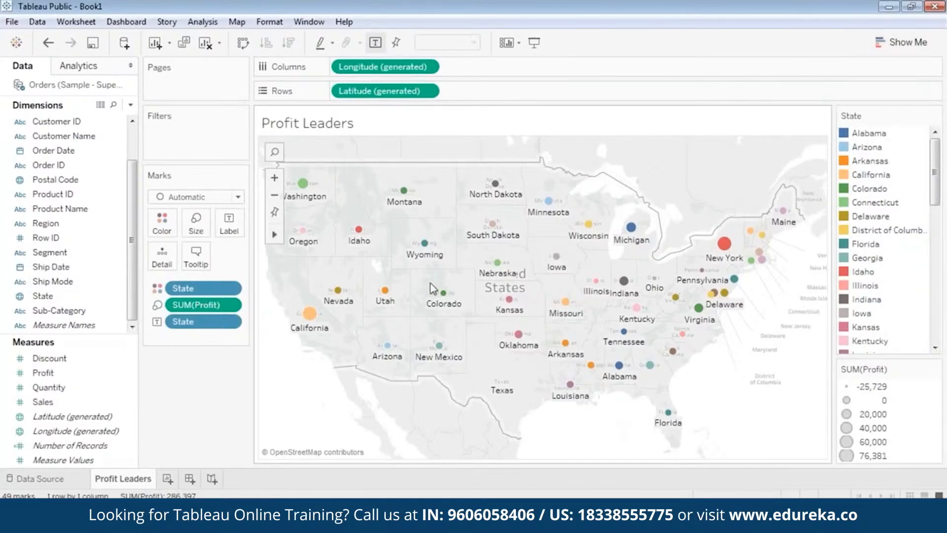
# Step: Zoom into the central states, select Oklahoma's mark, then restore the full map view and clear the selection
pyautogui.click(275, 178)
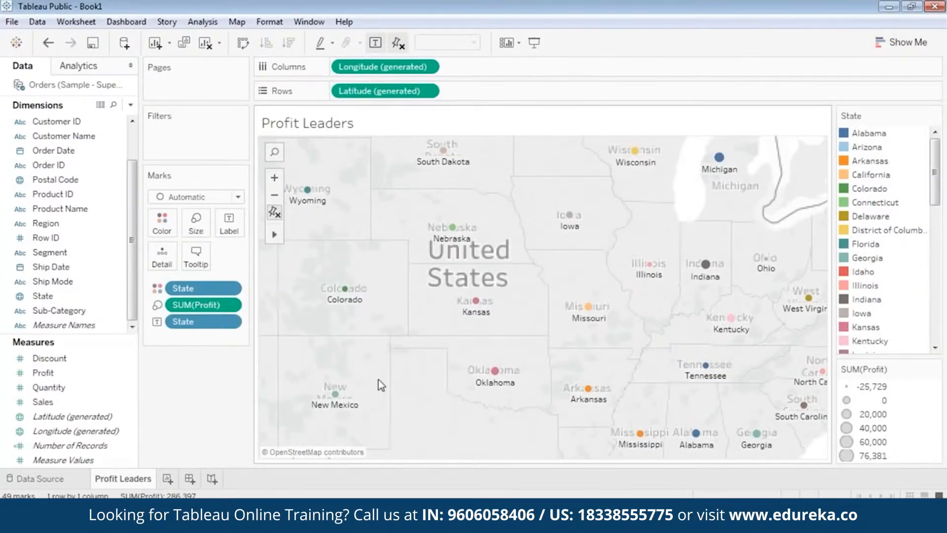
pyautogui.scroll(2, 495, 372)
pyautogui.click(495, 370)
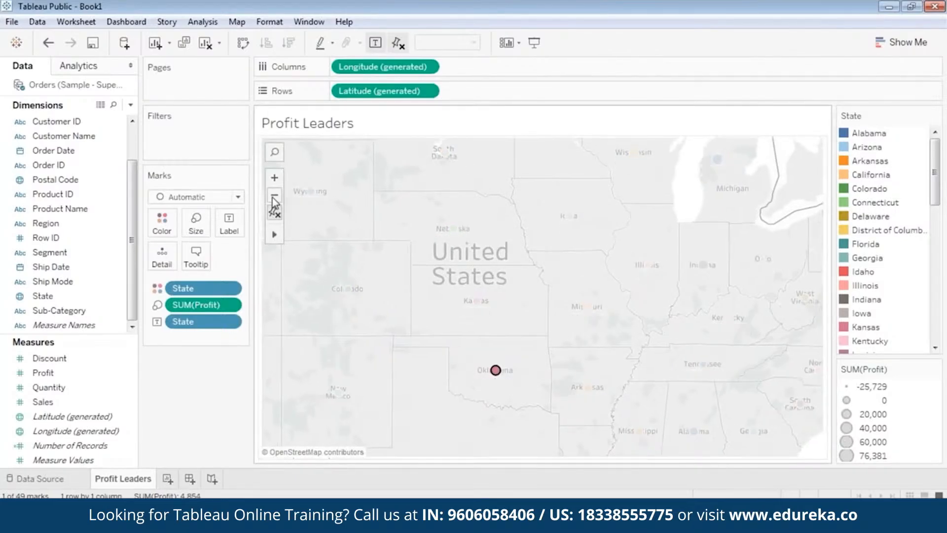
pyautogui.click(275, 212)
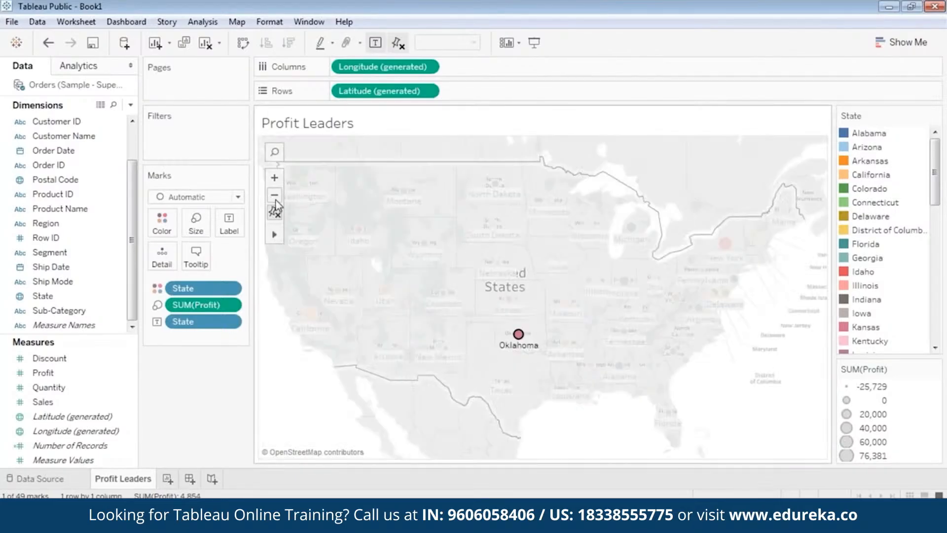
pyautogui.click(289, 392)
# Step: Hover over several state marks to inspect their profit tooltips
pyautogui.moveTo(504, 347)
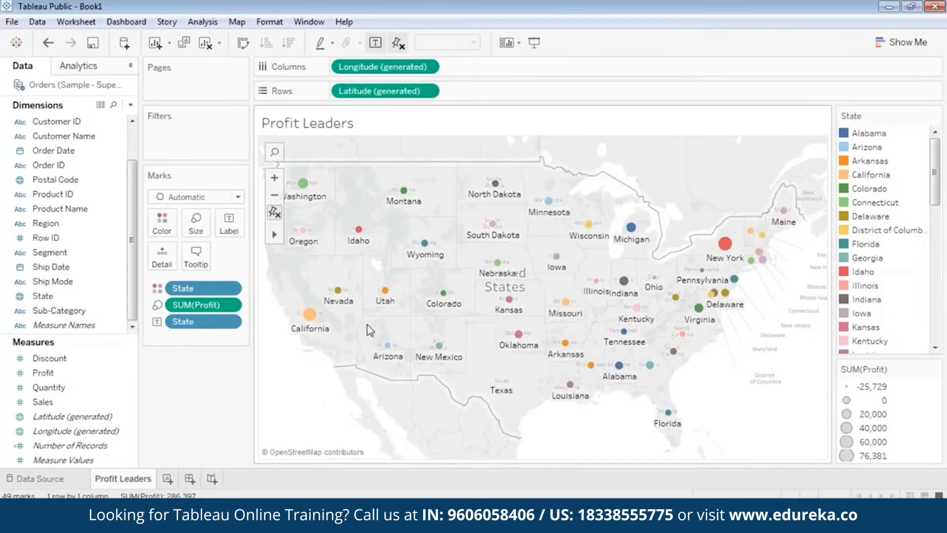
pyautogui.moveTo(310, 318)
pyautogui.moveTo(725, 254)
pyautogui.moveTo(506, 384)
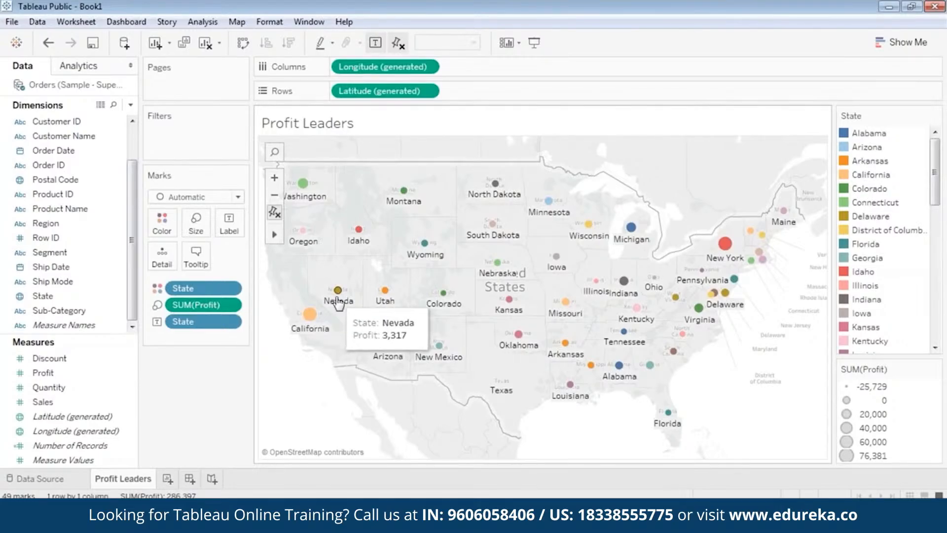
pyautogui.moveTo(441, 302)
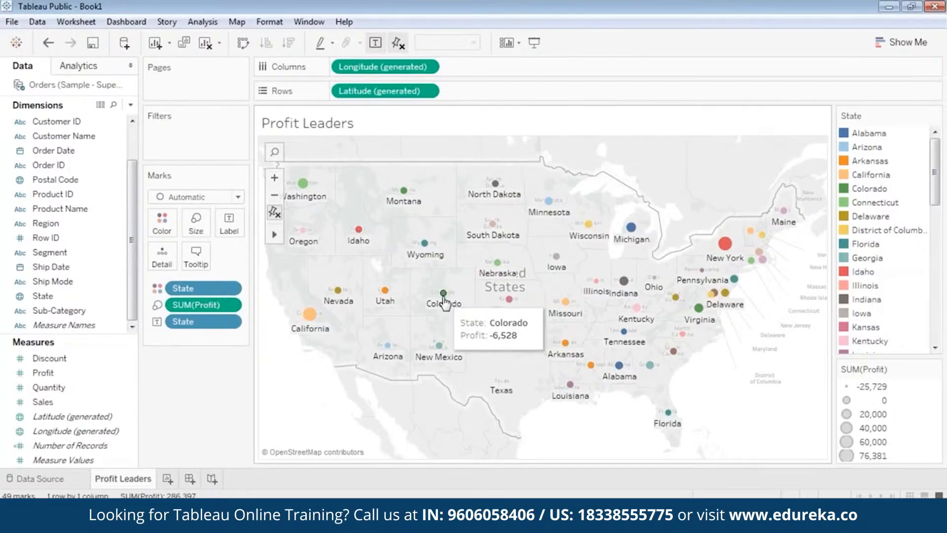
pyautogui.moveTo(635, 232)
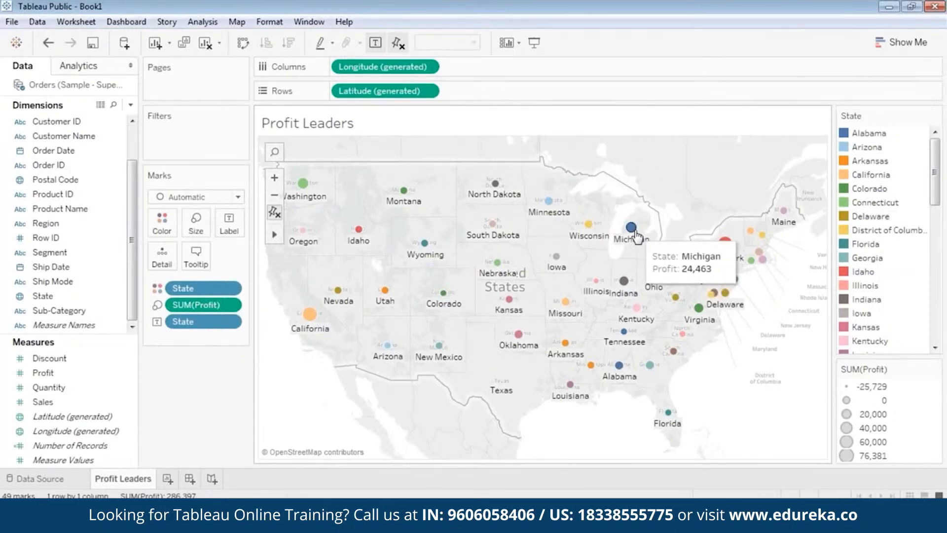
pyautogui.moveTo(590, 234)
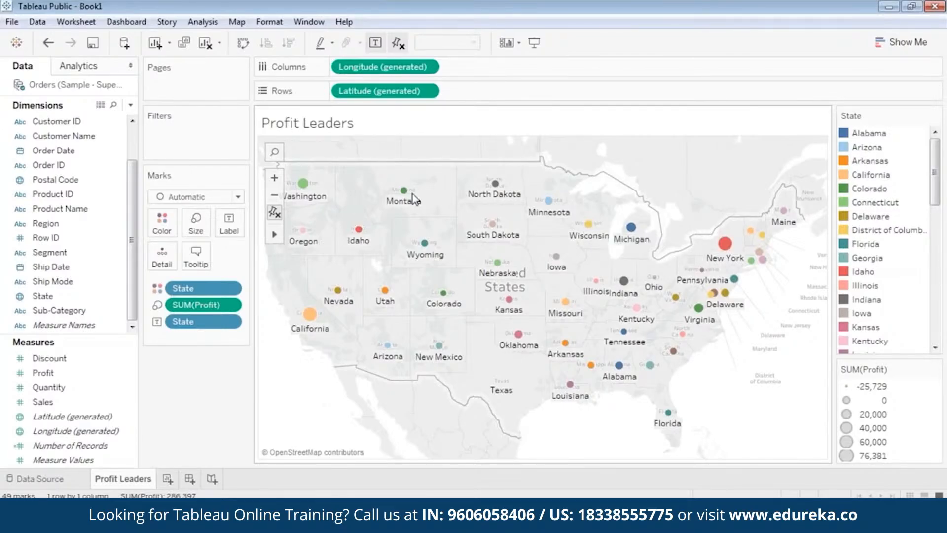
pyautogui.moveTo(407, 200)
pyautogui.moveTo(725, 244)
pyautogui.moveTo(357, 235)
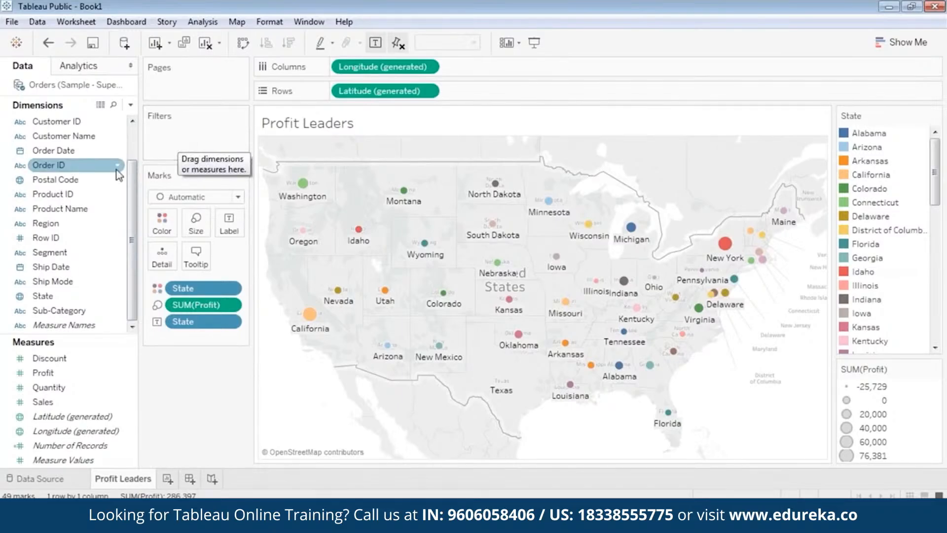
# Step: Add Category to the filters with all three categories selected
pyautogui.scroll(2, 69, 177)
pyautogui.click(63, 151)
pyautogui.moveTo(61, 122); pyautogui.dragTo(184, 129)
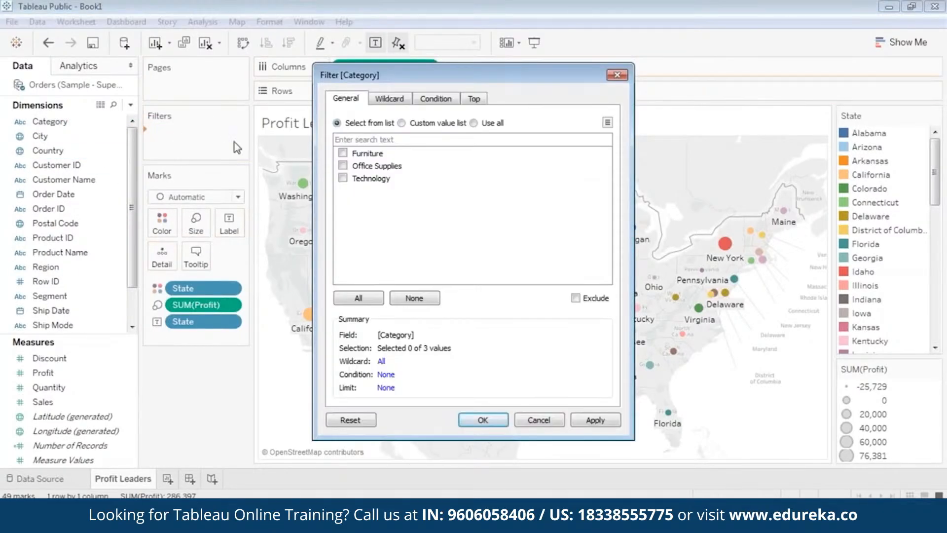
pyautogui.click(358, 299)
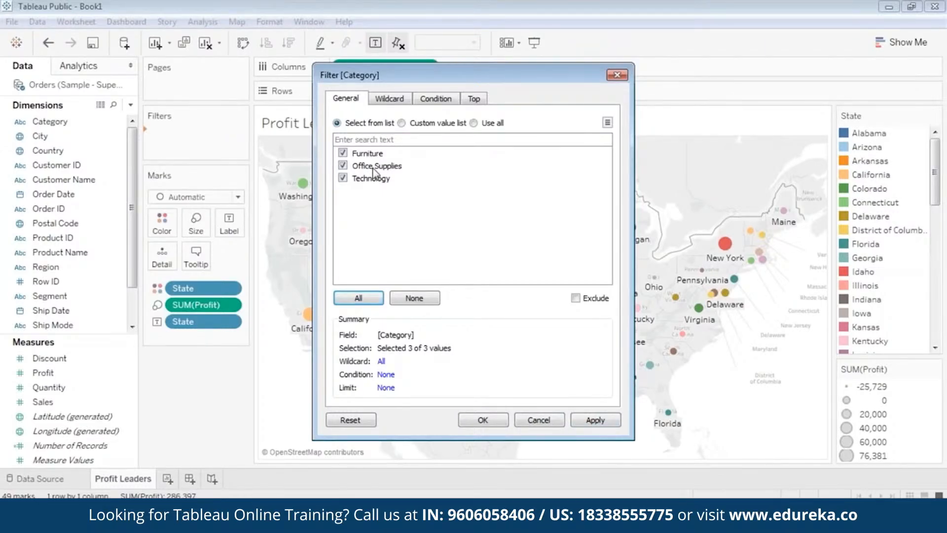
pyautogui.click(592, 422)
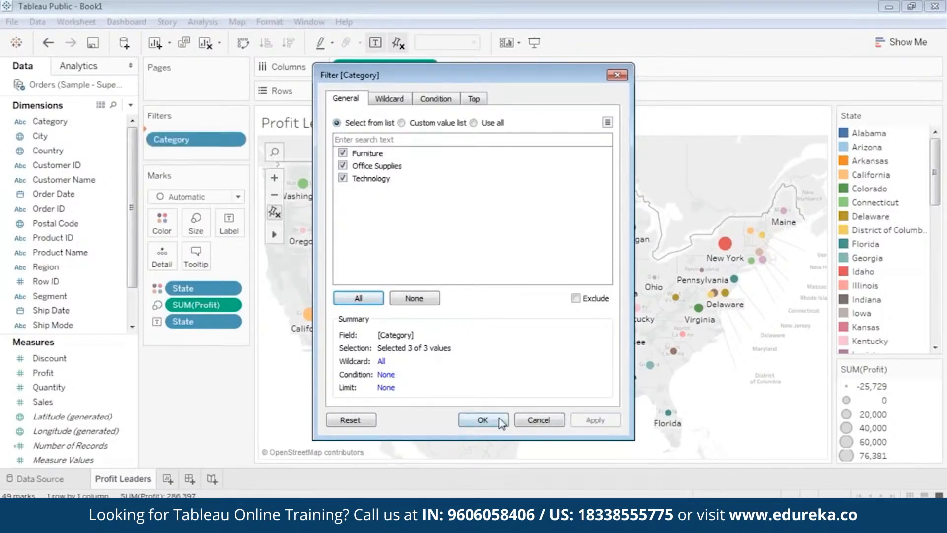
pyautogui.click(500, 422)
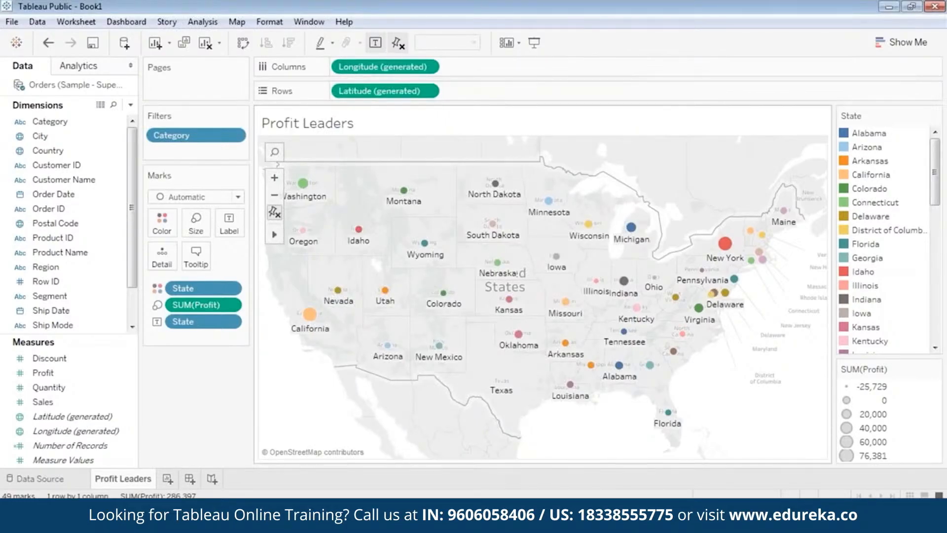
# Step: Show the Category filter control and filter the map to Furniture only, inspecting a few state tooltips
pyautogui.rightClick(213, 143)
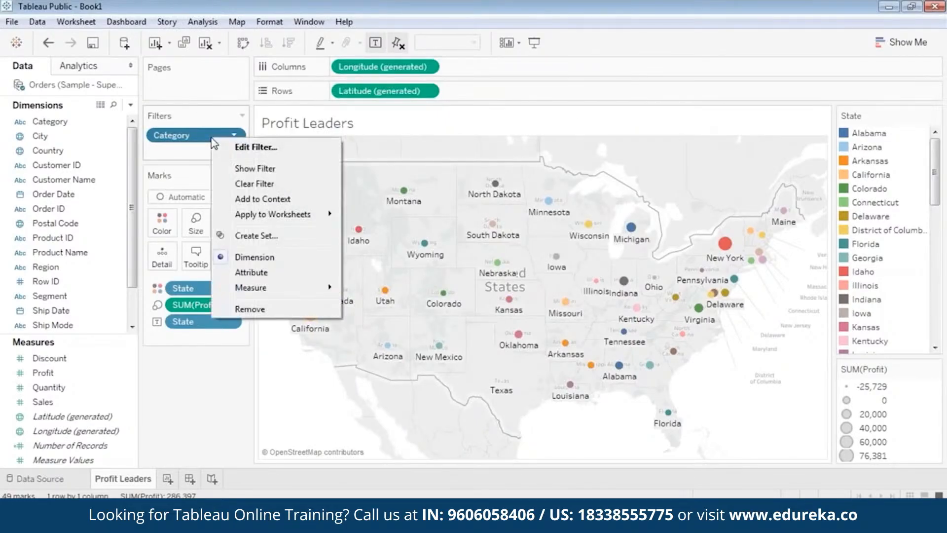
pyautogui.click(244, 169)
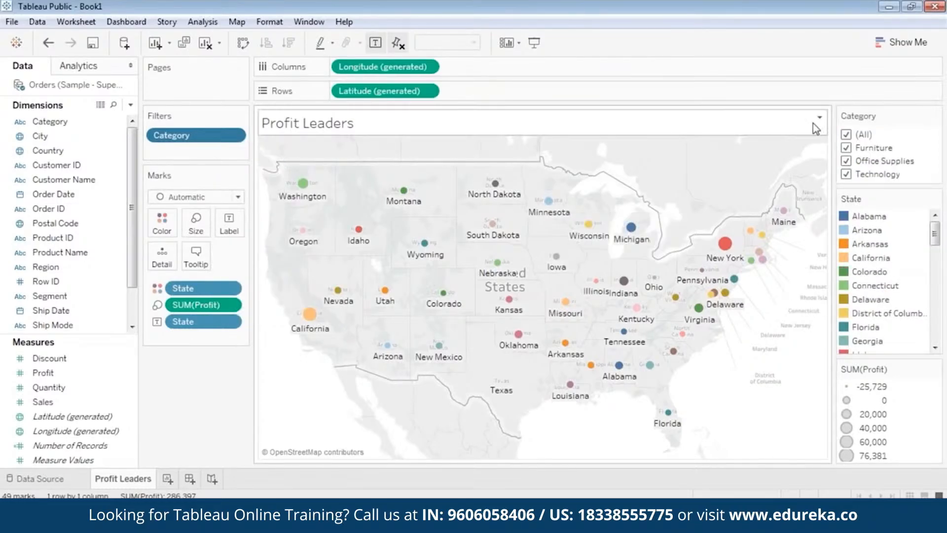
pyautogui.click(846, 135)
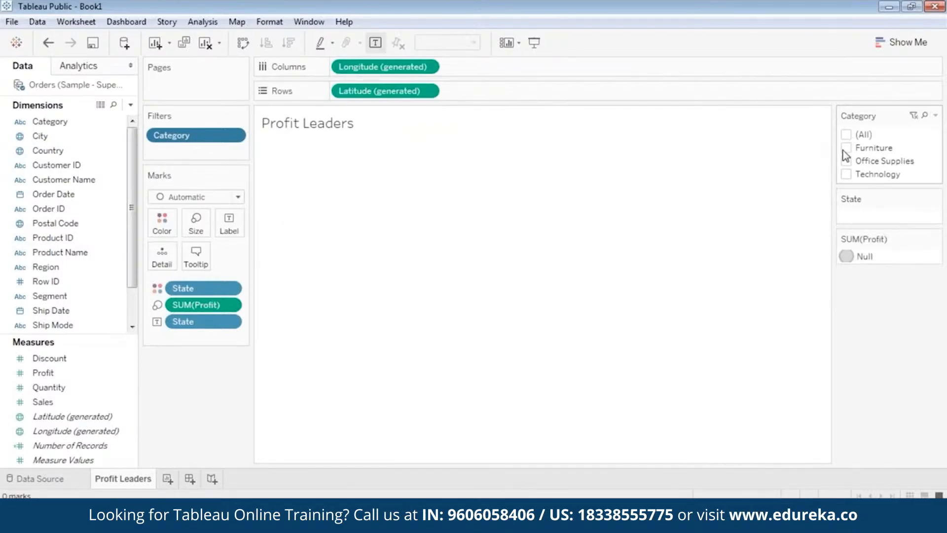
pyautogui.click(847, 148)
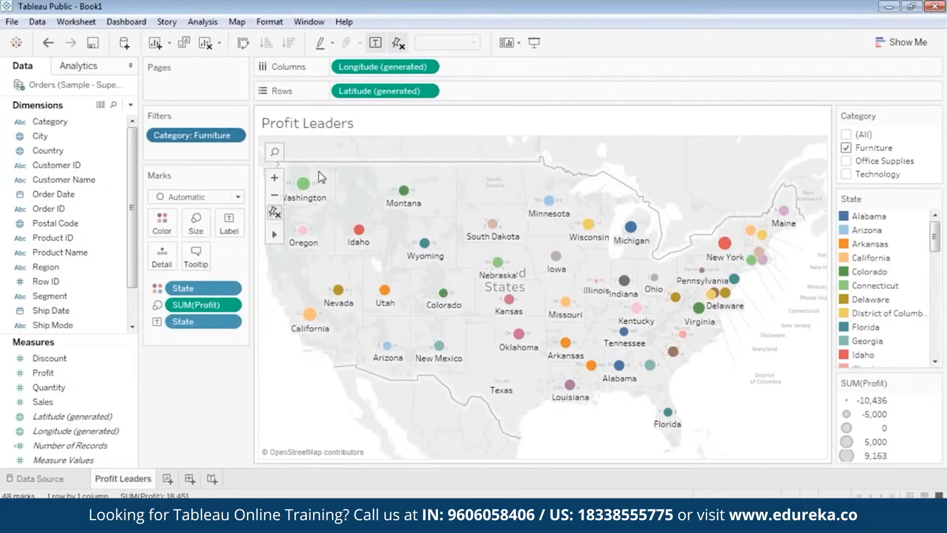
pyautogui.moveTo(305, 184)
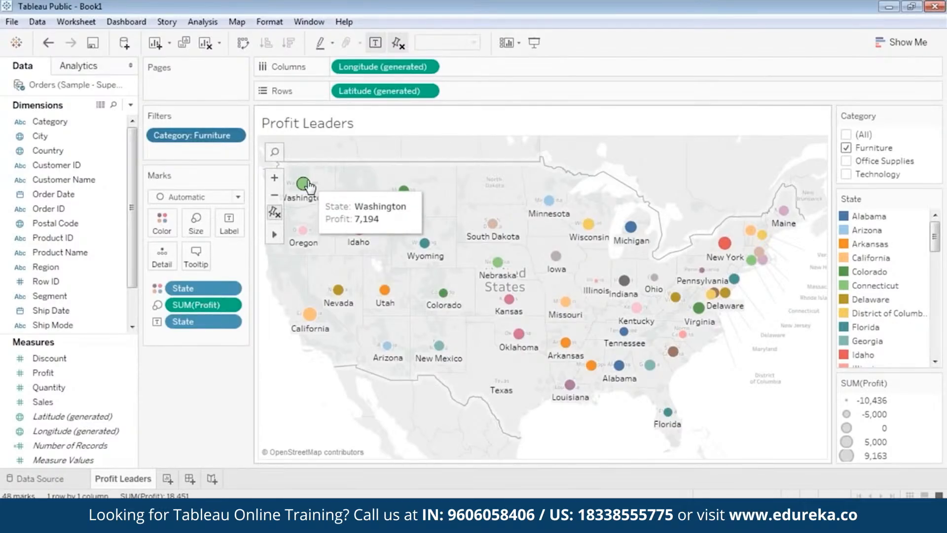
pyautogui.moveTo(310, 314)
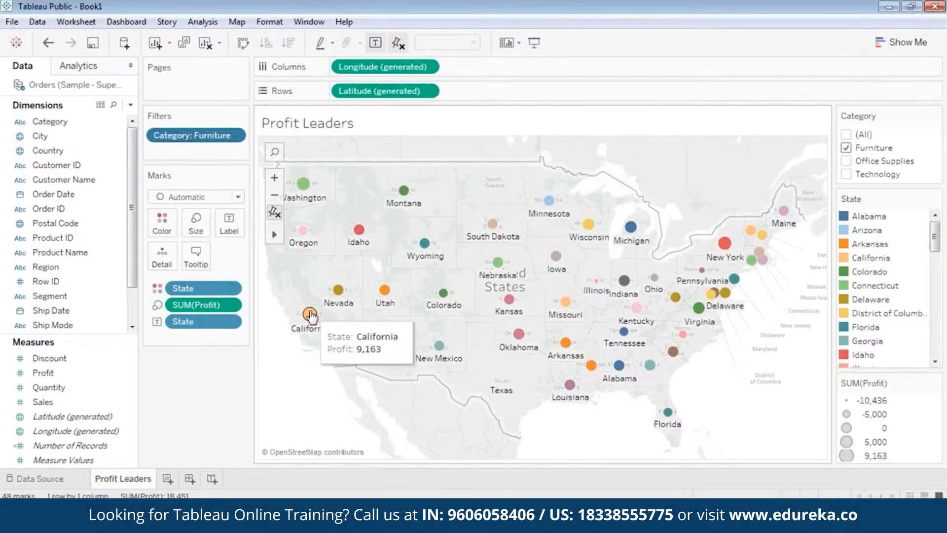
pyautogui.moveTo(725, 246)
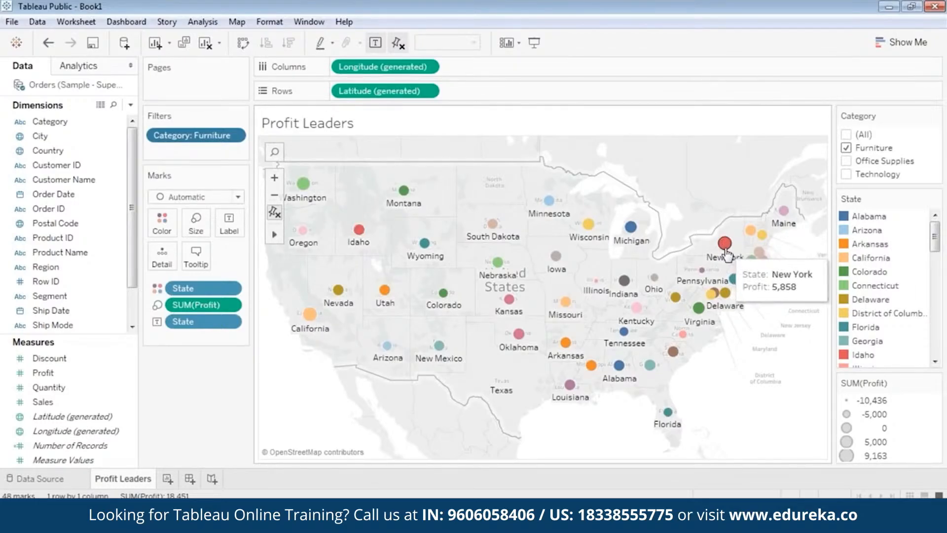
# Step: Switch the Category filter to Office Supplies only and inspect state tooltips
pyautogui.click(846, 147)
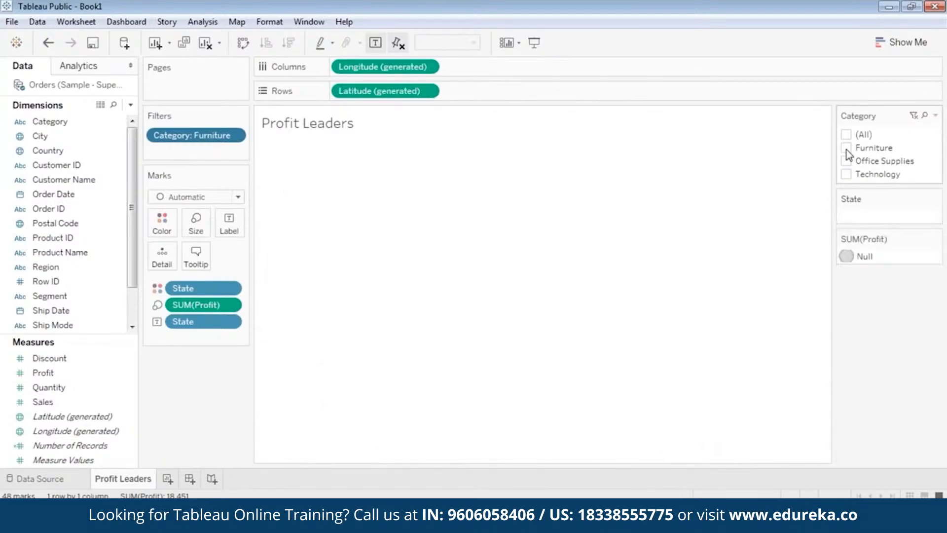
pyautogui.click(846, 161)
pyautogui.moveTo(725, 254)
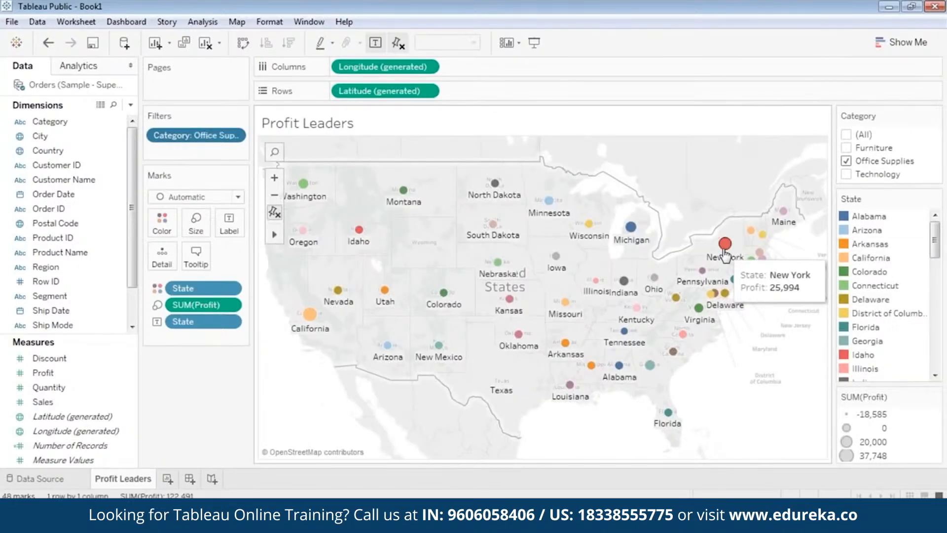
pyautogui.moveTo(309, 316)
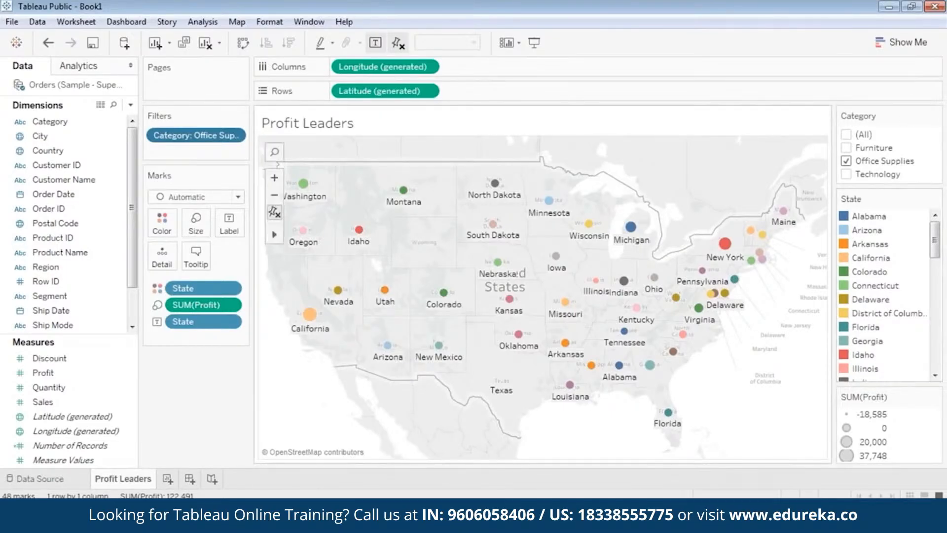
# Step: Switch the Category filter to Technology only
pyautogui.click(846, 161)
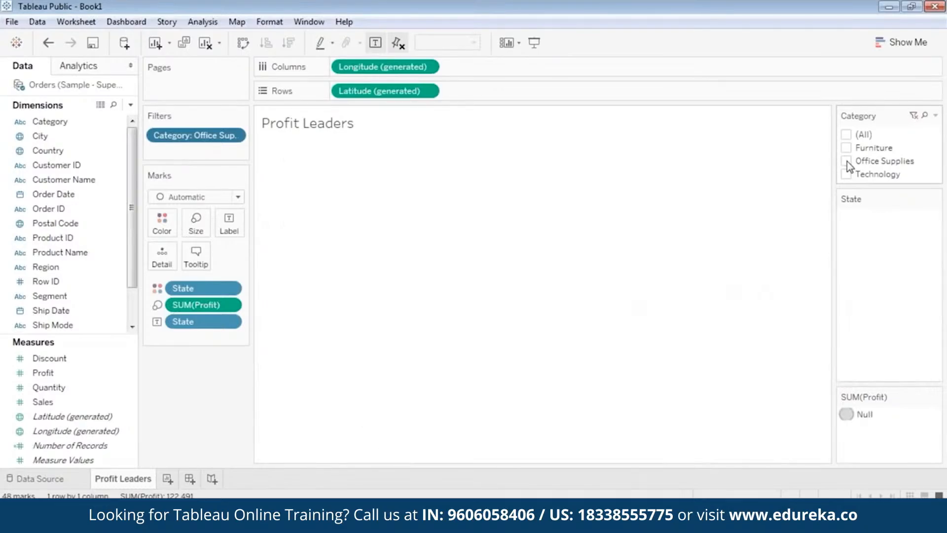
pyautogui.click(847, 174)
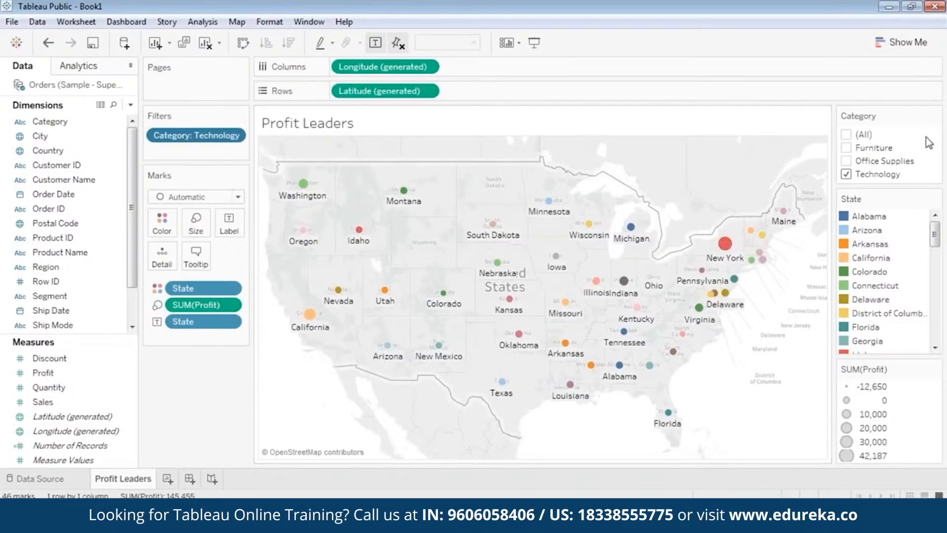
pyautogui.click(847, 161)
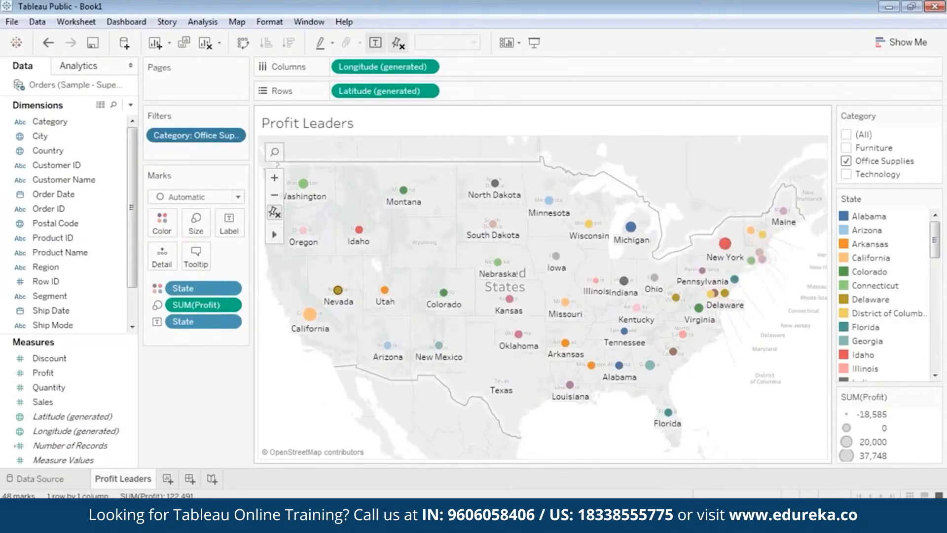
pyautogui.click(847, 175)
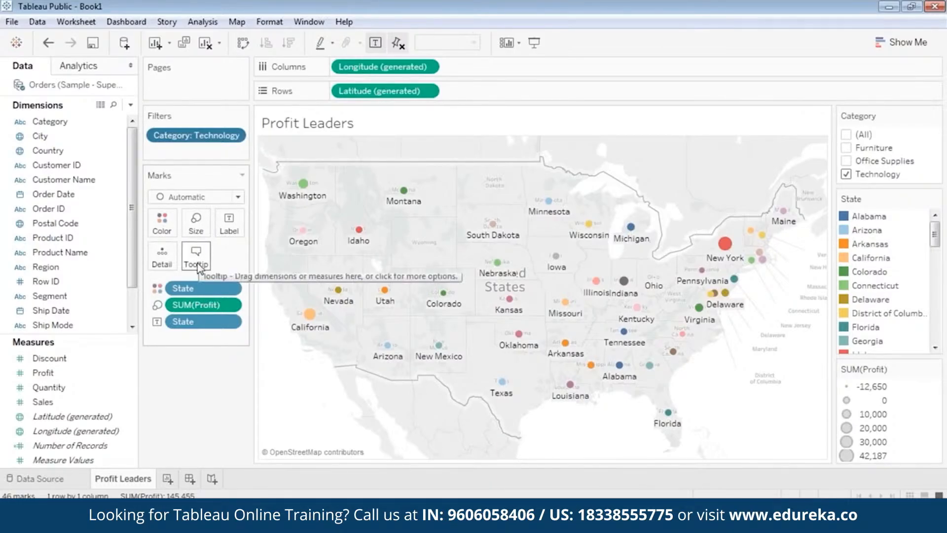
# Step: Set the marks' tooltips to appear on hover instead of instantly
pyautogui.moveTo(361, 235)
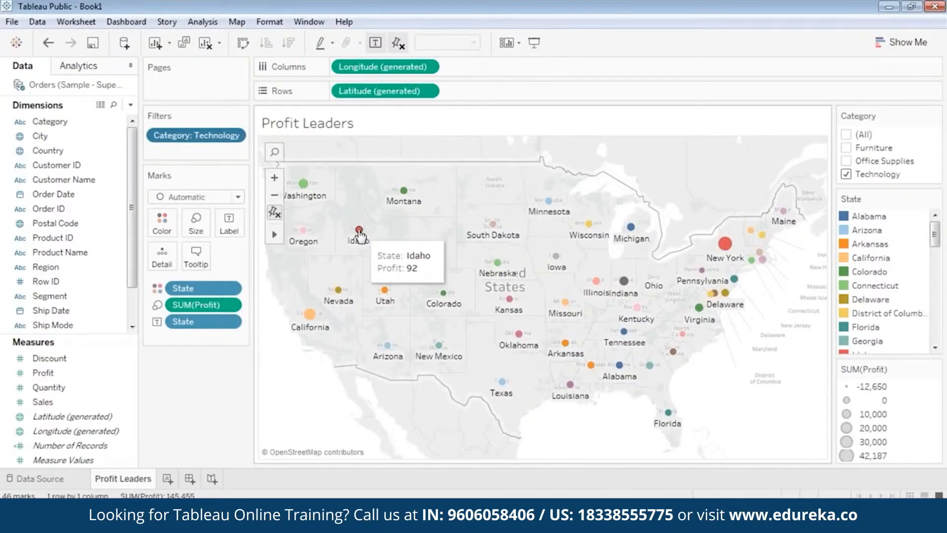
pyautogui.click(198, 262)
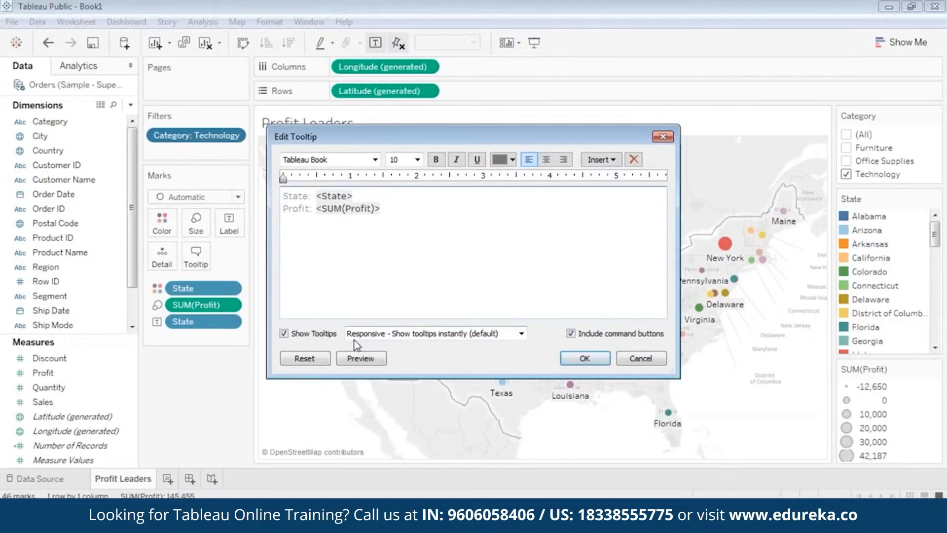
pyautogui.click(443, 335)
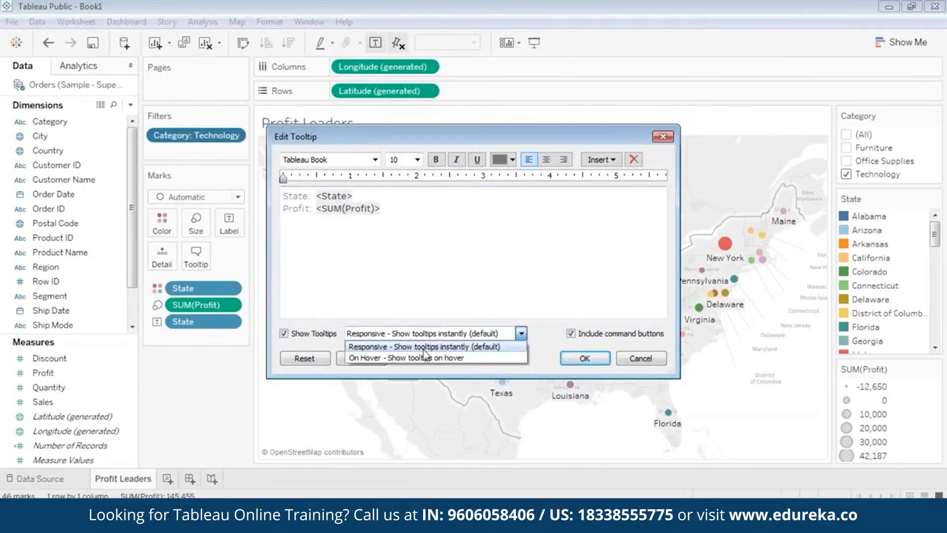
pyautogui.click(420, 356)
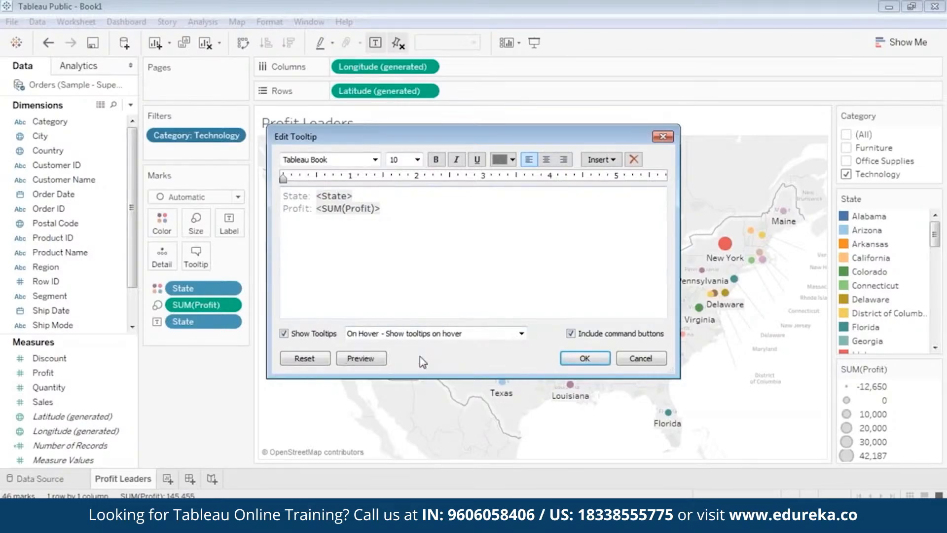
pyautogui.click(568, 365)
pyautogui.moveTo(519, 339)
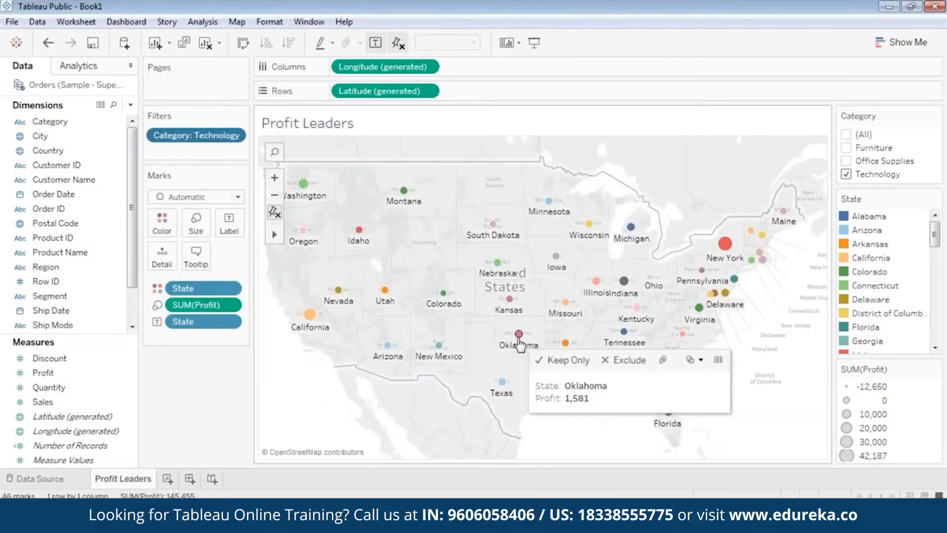
pyautogui.moveTo(385, 298)
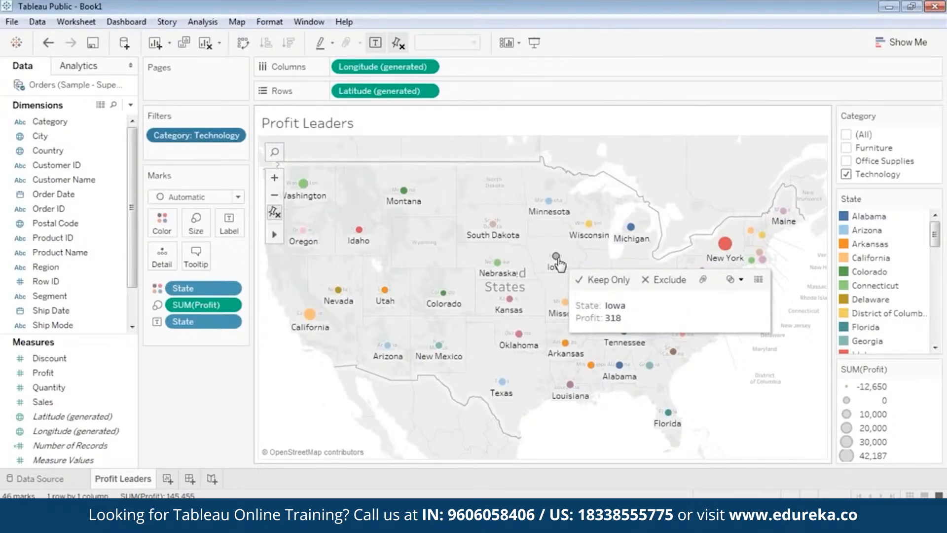
# Step: Set the map marks' tooltips back to Responsive so they show instantly
pyautogui.click(196, 254)
pyautogui.click(416, 339)
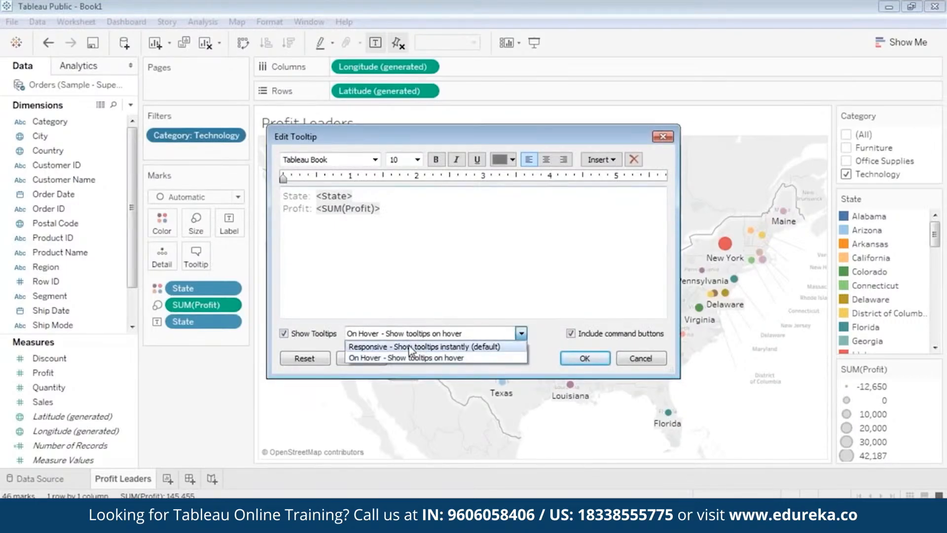
pyautogui.click(413, 346)
pyautogui.click(572, 358)
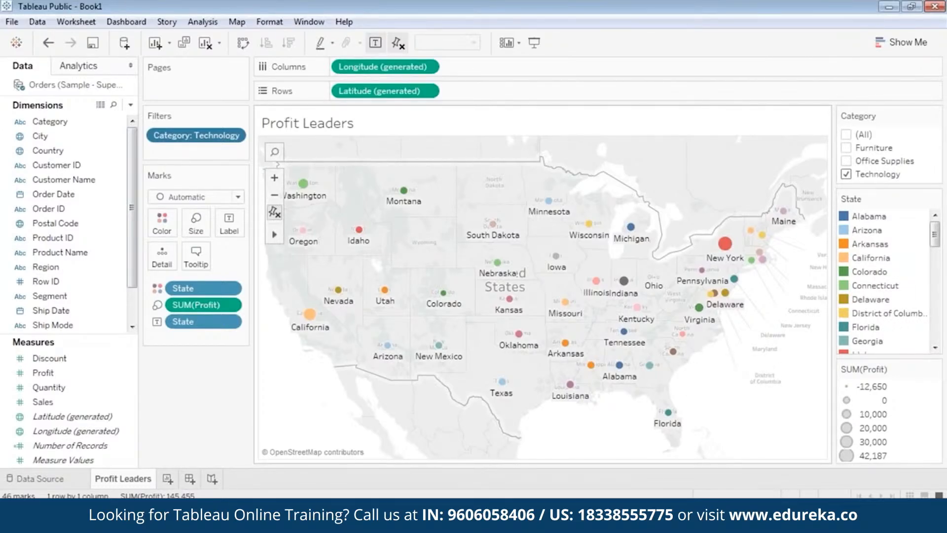
# Step: Add new worksheets and rename Sheet 2 as Overall Performance
pyautogui.click(168, 479)
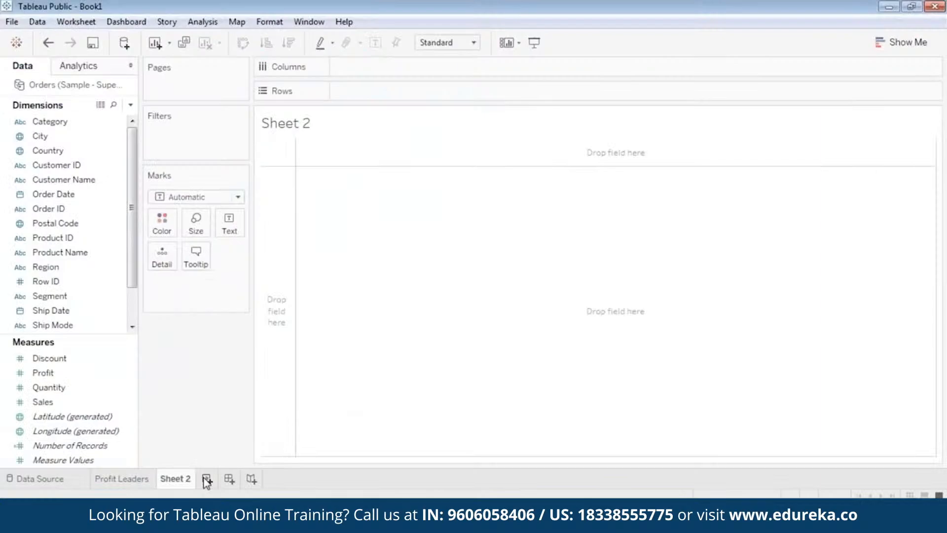
pyautogui.click(212, 481)
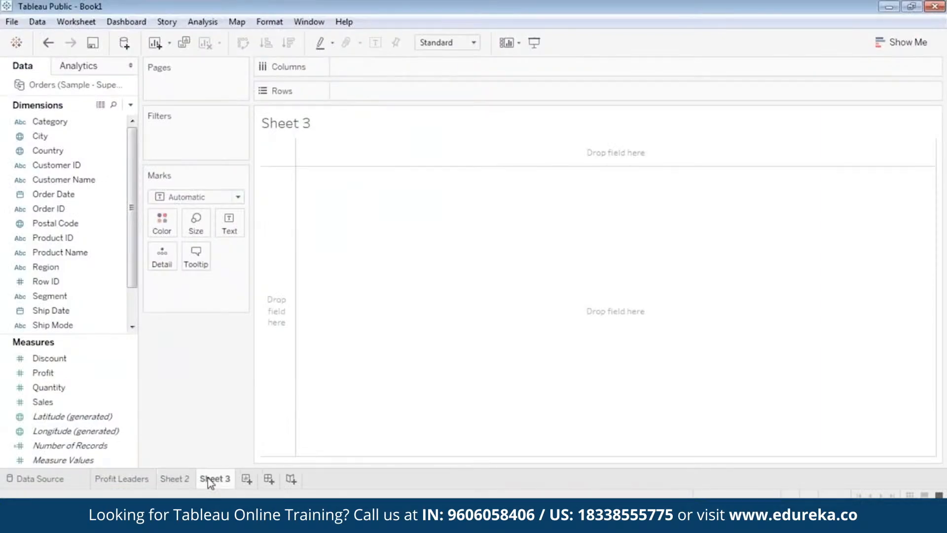
pyautogui.click(173, 481)
pyautogui.rightClick(173, 481)
pyautogui.click(211, 362)
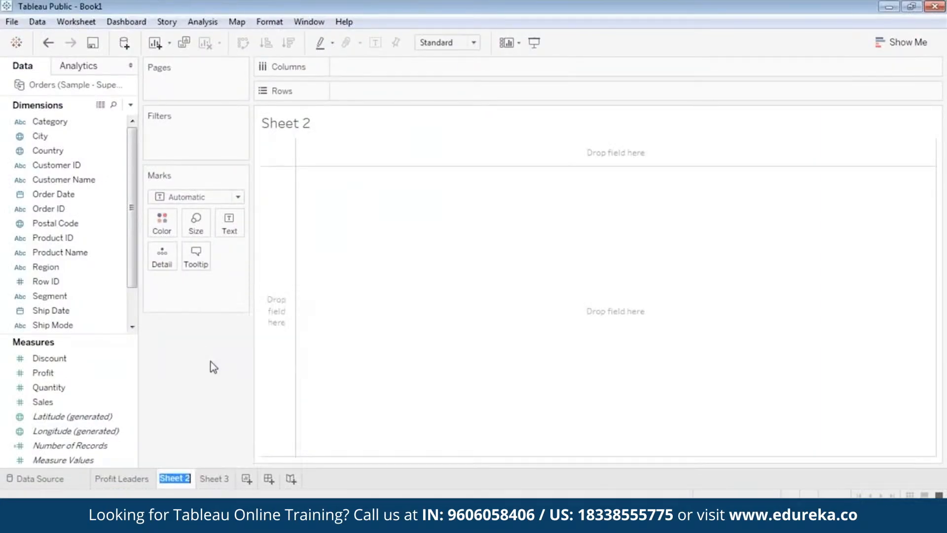
pyautogui.write('O')
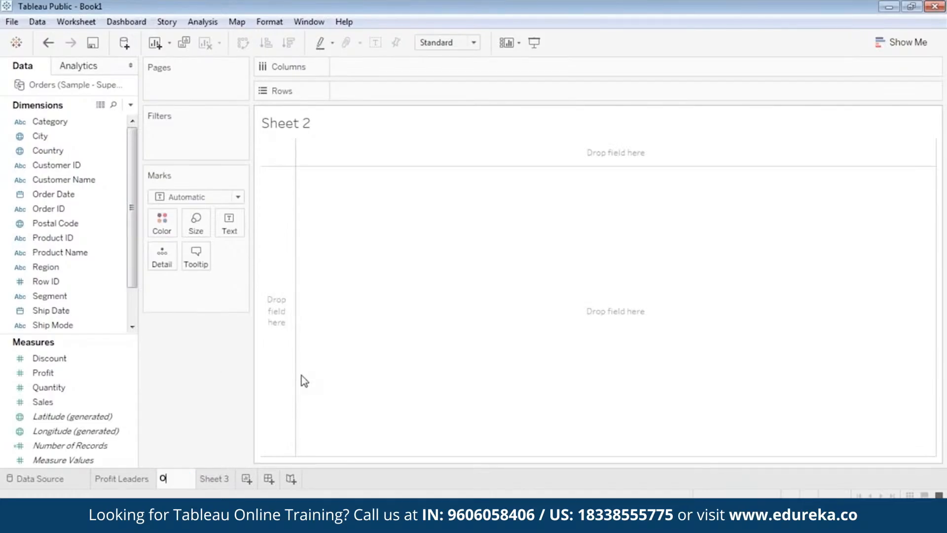
pyautogui.write('verall Per')
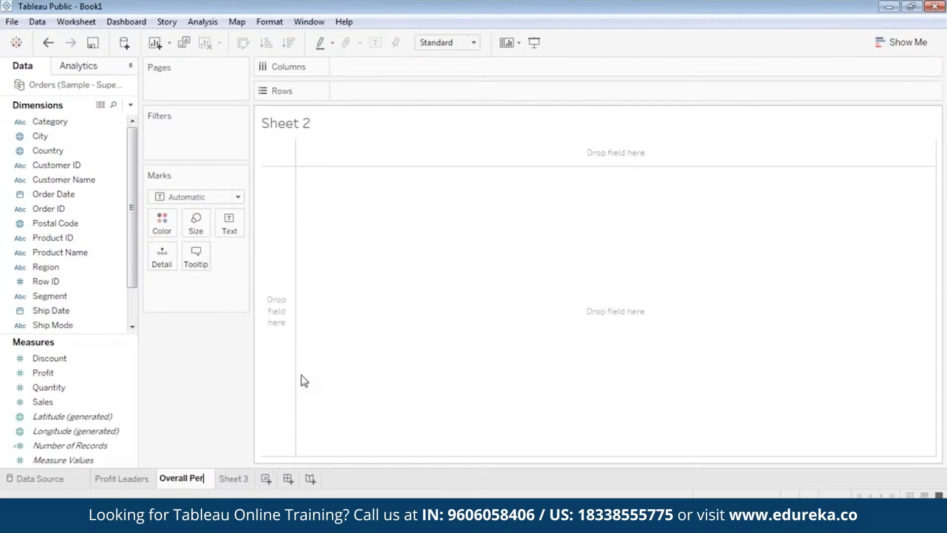
pyautogui.write('formance')
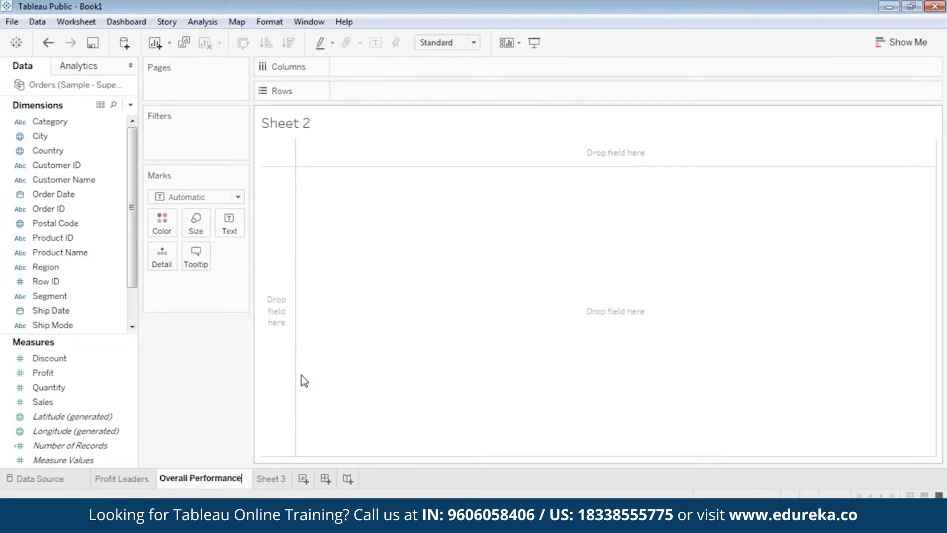
pyautogui.press('Return')
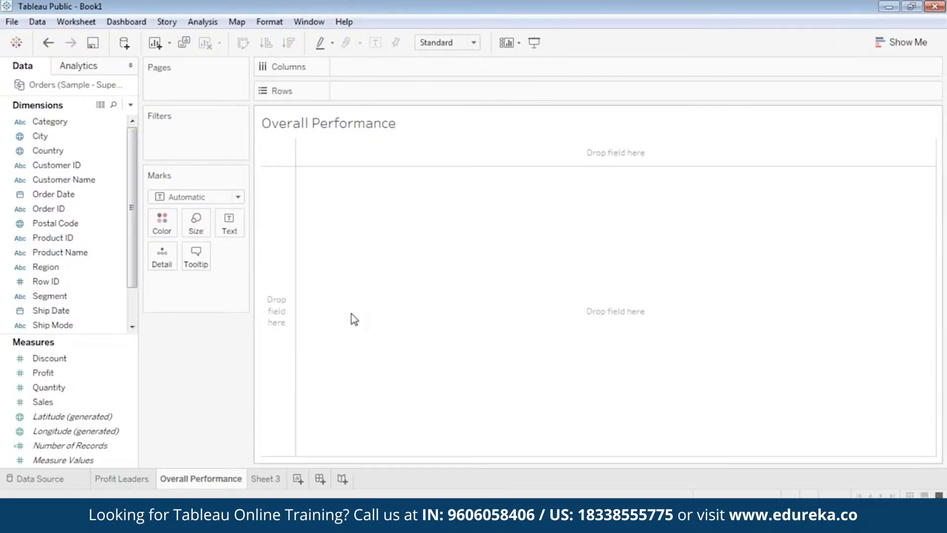
# Step: Review the Profit Leaders map, then return to the Overall Performance sheet
pyautogui.click(124, 479)
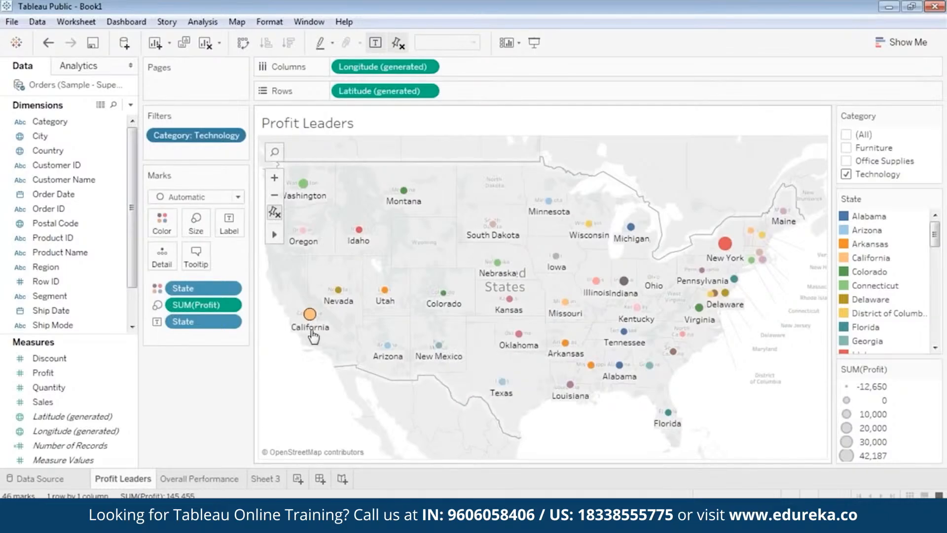
pyautogui.moveTo(314, 333)
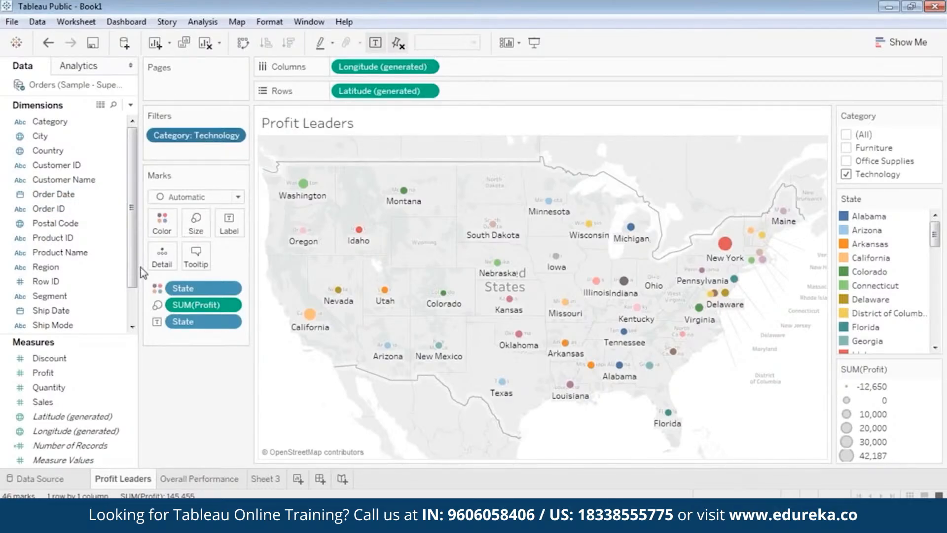
pyautogui.click(189, 480)
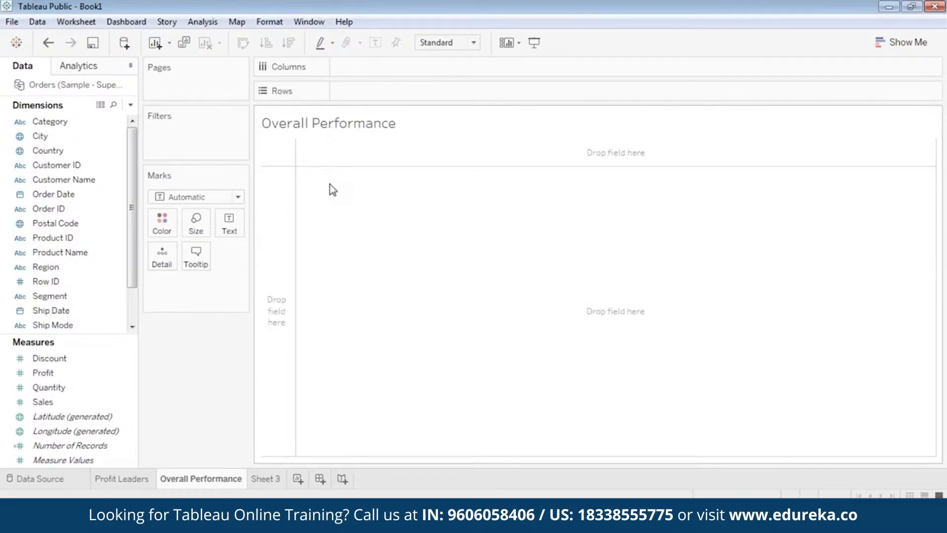
# Step: Place Profit and Sales on Rows of the Overall Performance sheet
pyautogui.click(65, 195)
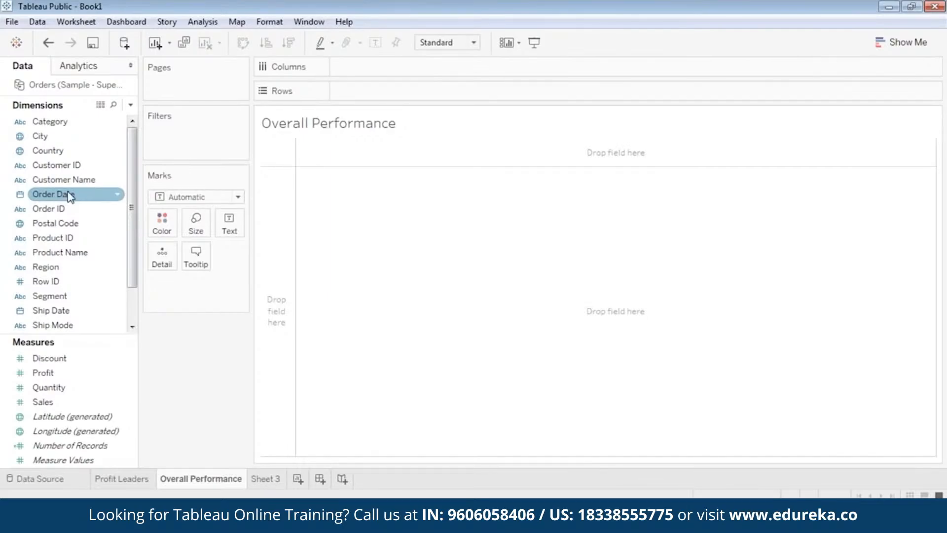
pyautogui.click(54, 376)
pyautogui.moveTo(54, 376); pyautogui.dragTo(368, 91)
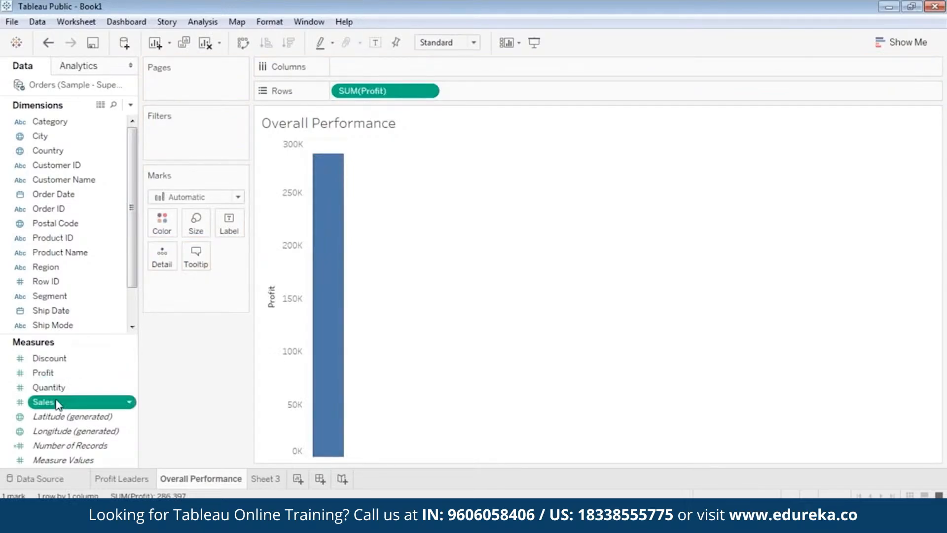
pyautogui.moveTo(58, 404); pyautogui.dragTo(489, 91)
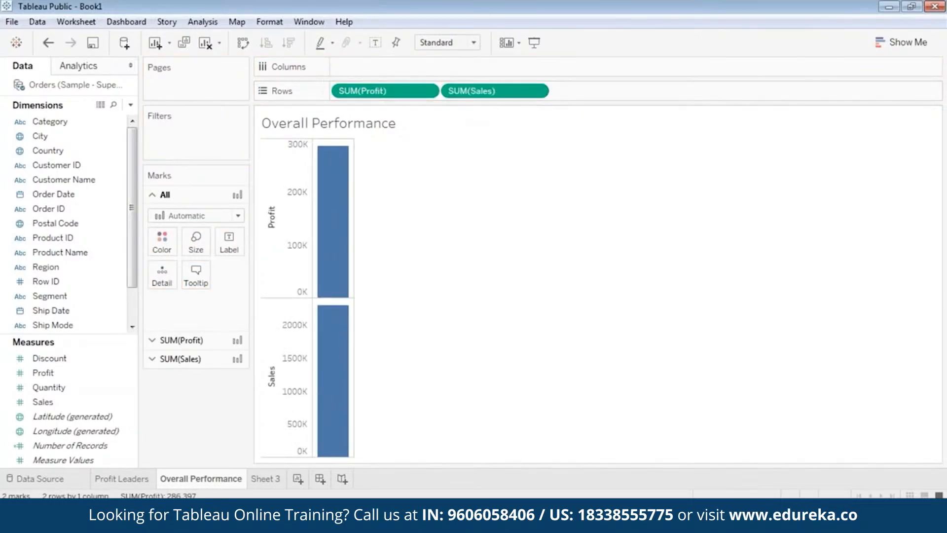
# Step: Add Order Date to Columns and change it to Quarter
pyautogui.moveTo(38, 195); pyautogui.dragTo(366, 63)
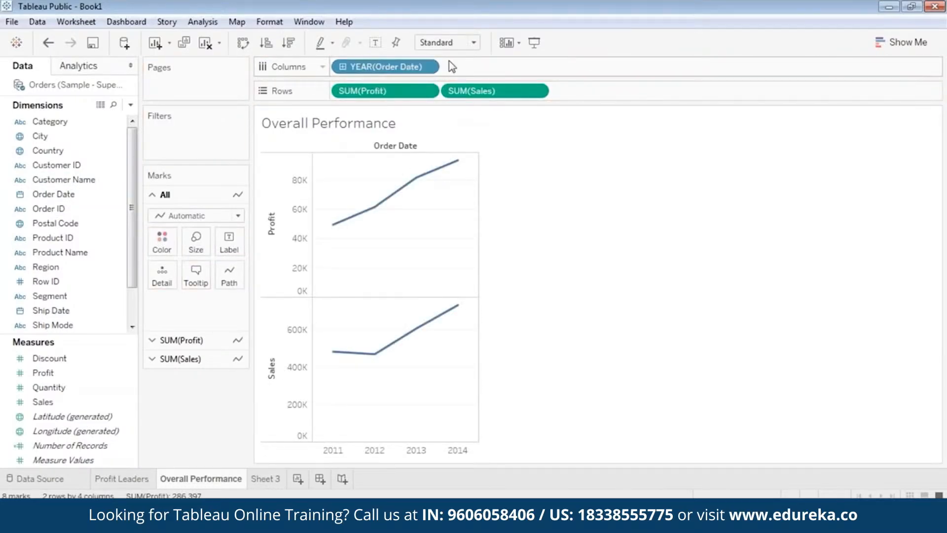
pyautogui.click(428, 68)
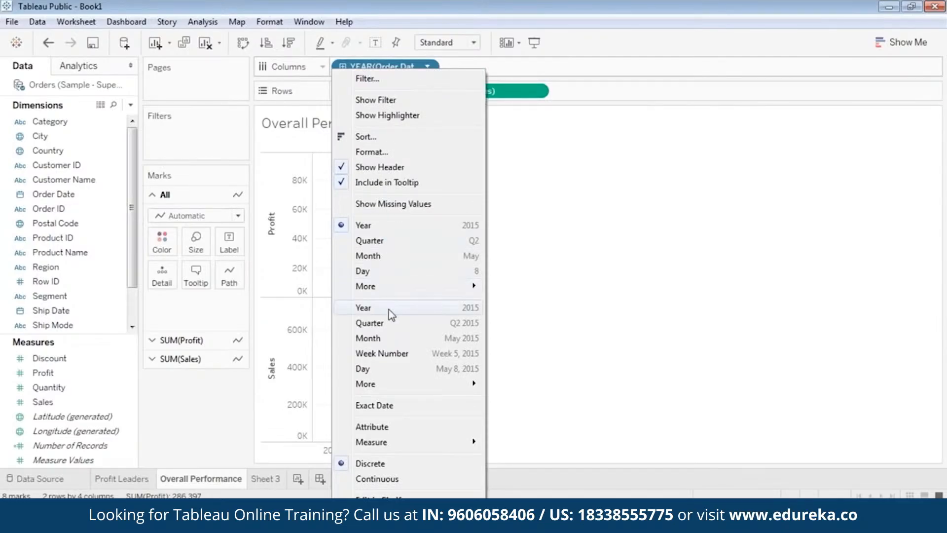
pyautogui.click(389, 323)
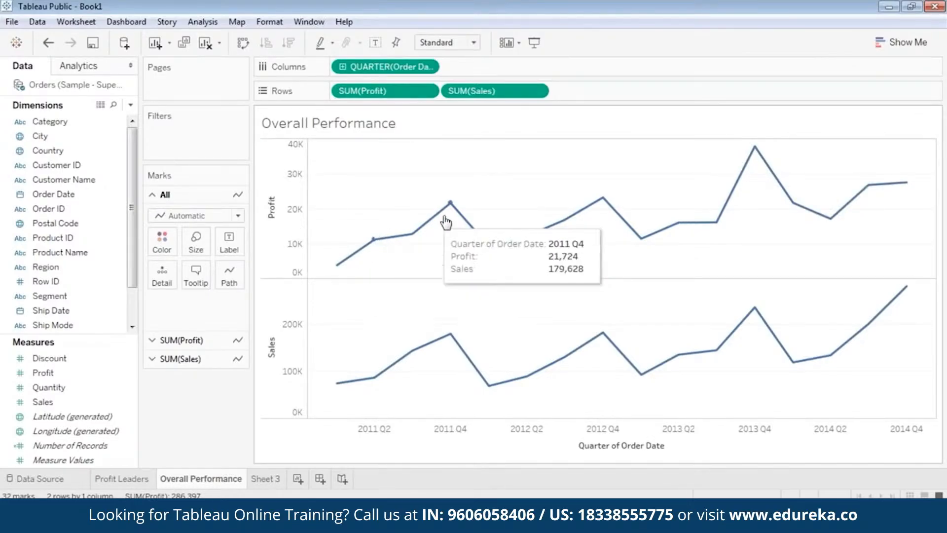
# Step: Browse the Show Me chart suggestions and inspect quarterly profit and sales tooltips on the lines
pyautogui.click(883, 45)
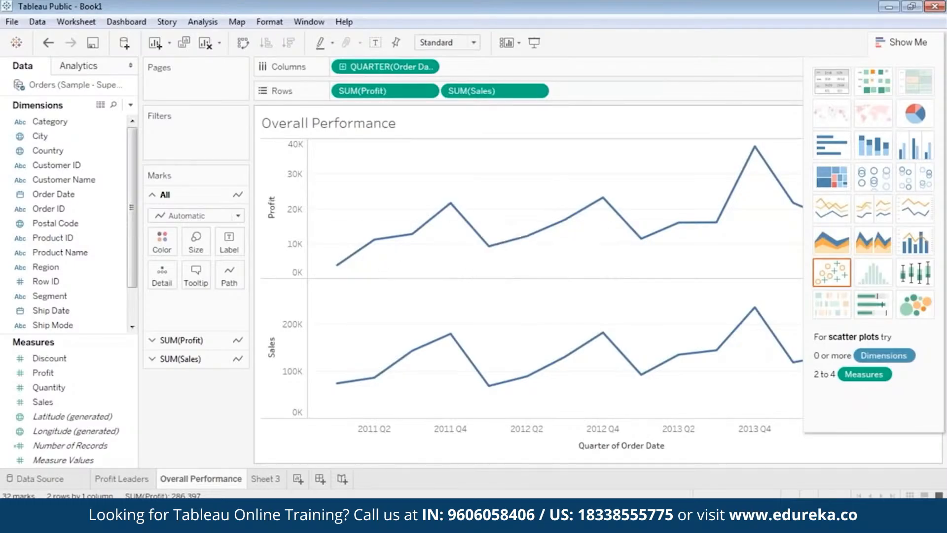
pyautogui.moveTo(606, 212)
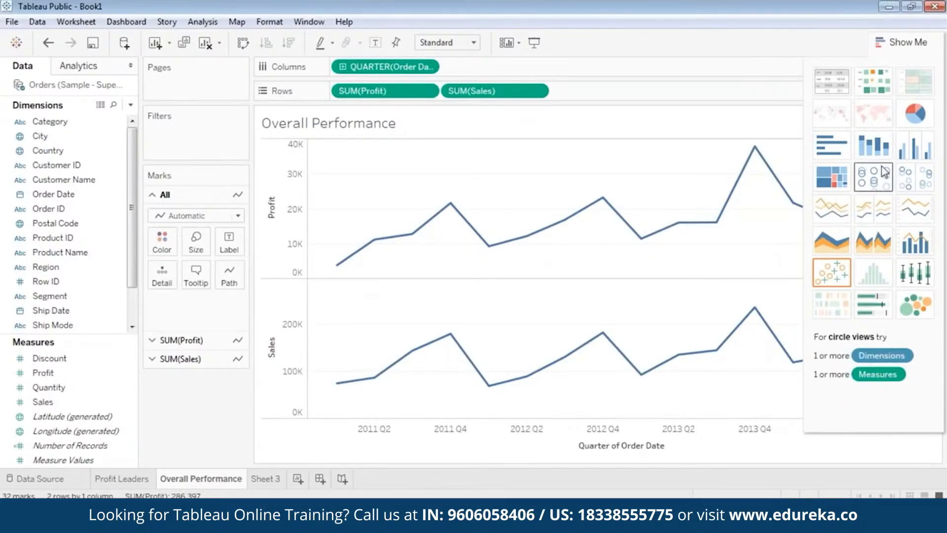
pyautogui.click(883, 40)
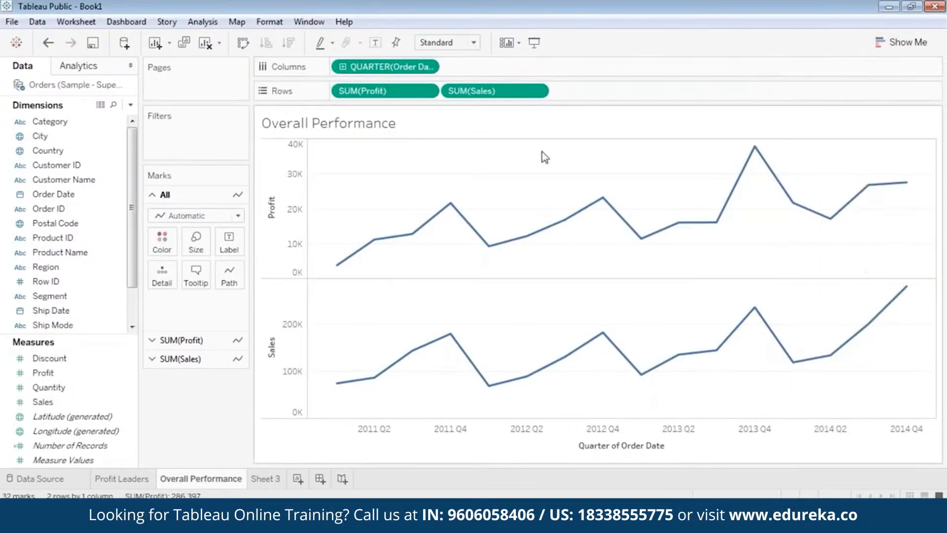
pyautogui.moveTo(333, 272)
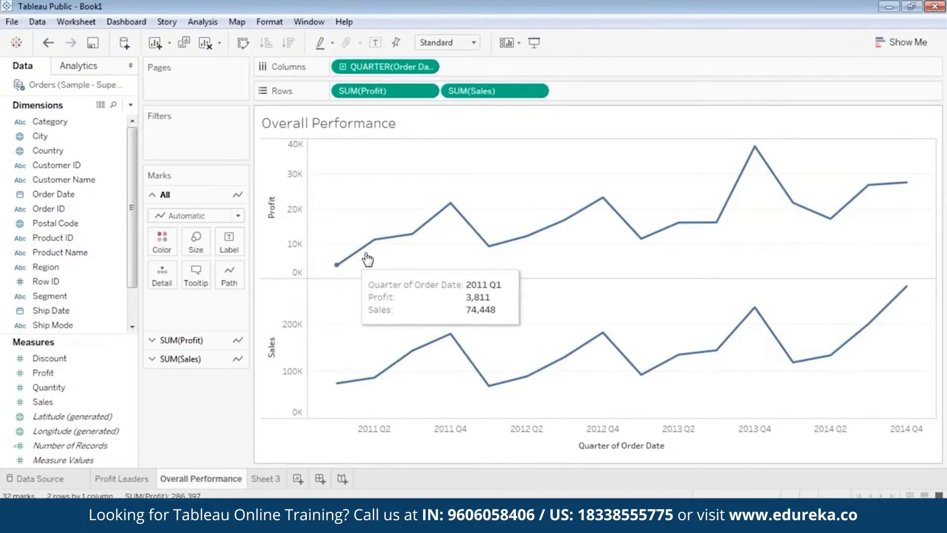
pyautogui.moveTo(414, 235)
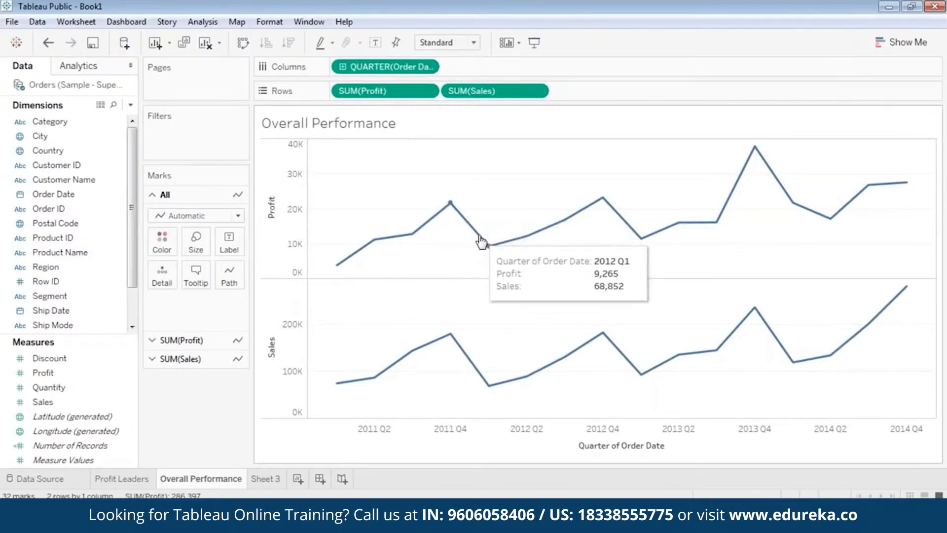
pyautogui.moveTo(584, 223)
pyautogui.moveTo(642, 239)
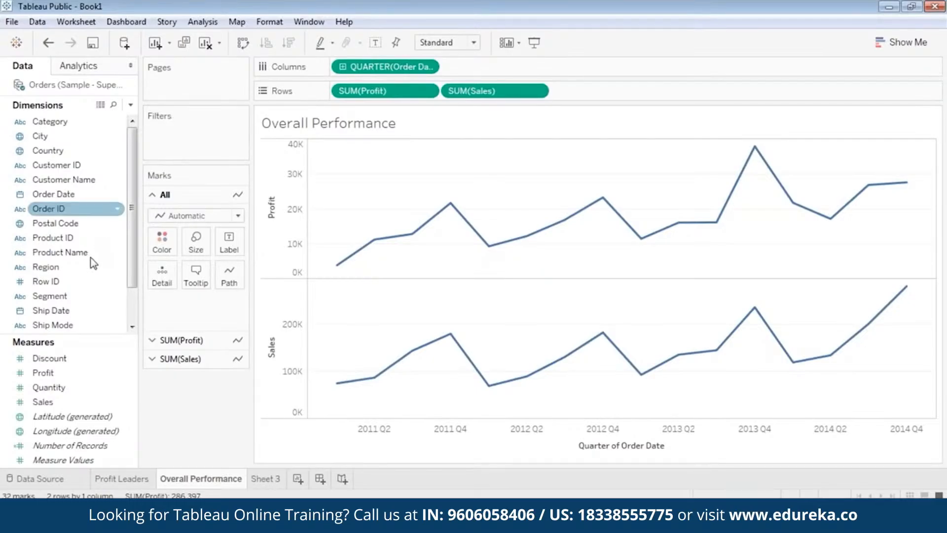
# Step: Add a Region filter with all regions selected
pyautogui.moveTo(70, 267); pyautogui.dragTo(188, 132)
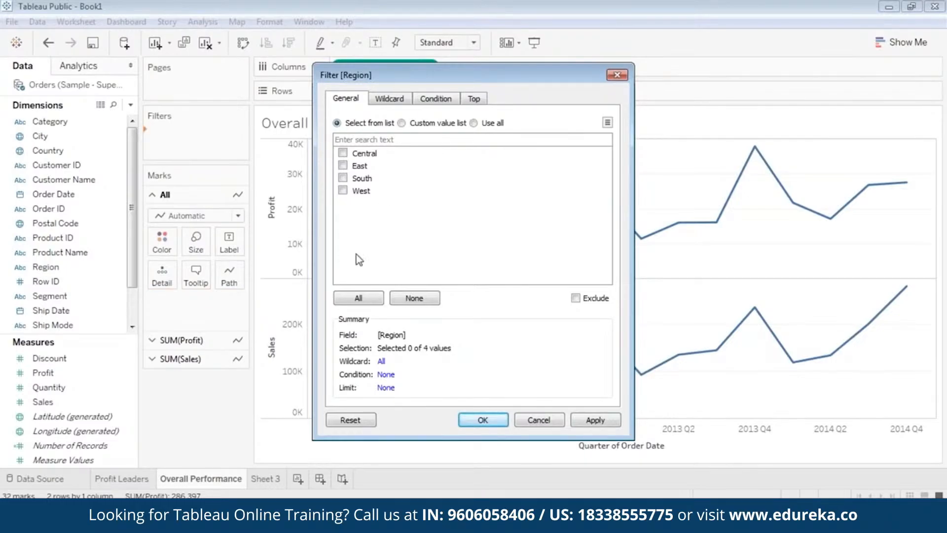
pyautogui.click(358, 298)
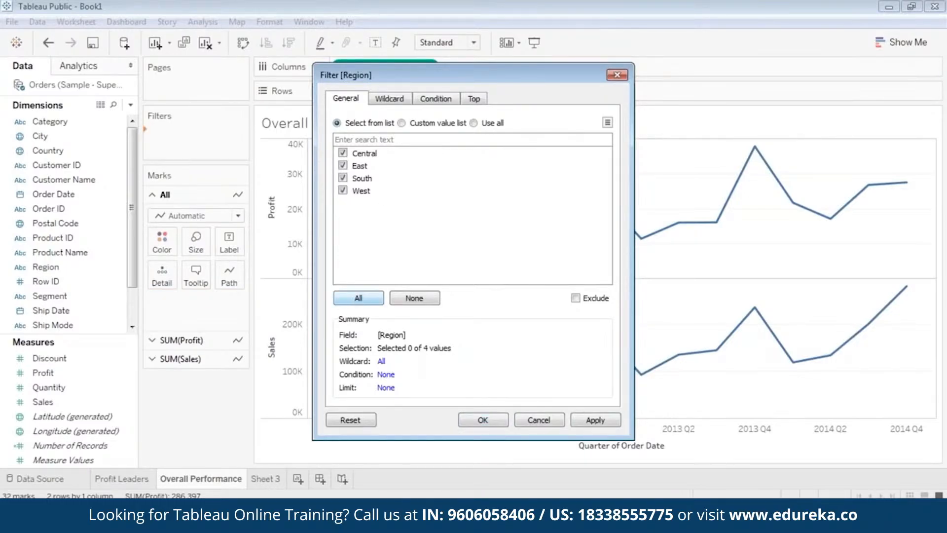
pyautogui.click(595, 421)
pyautogui.click(503, 419)
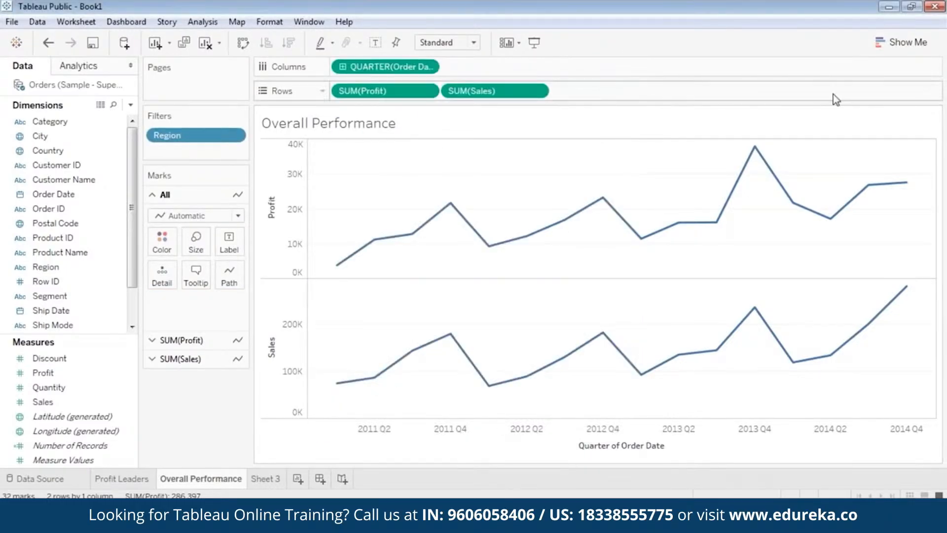
# Step: Add a Category filter with all categories selected
pyautogui.click(89, 209)
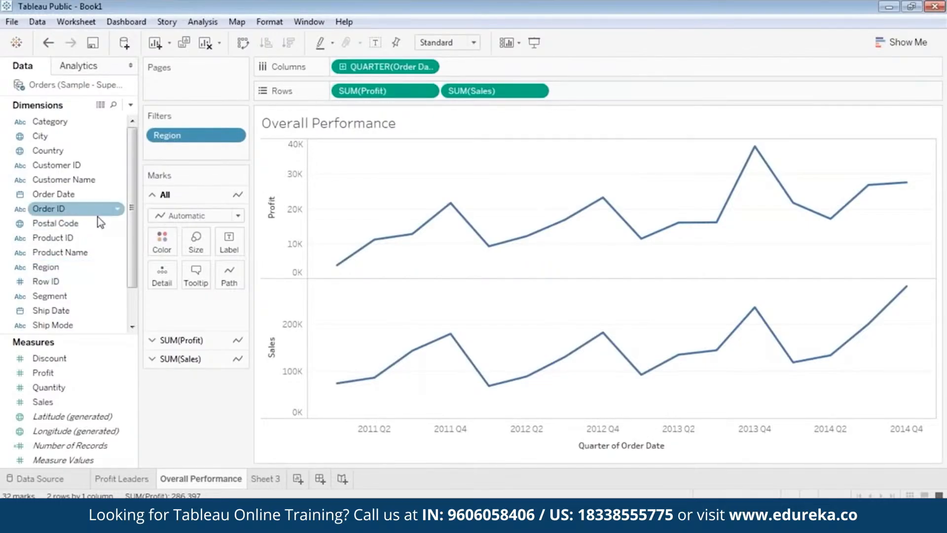
pyautogui.click(67, 124)
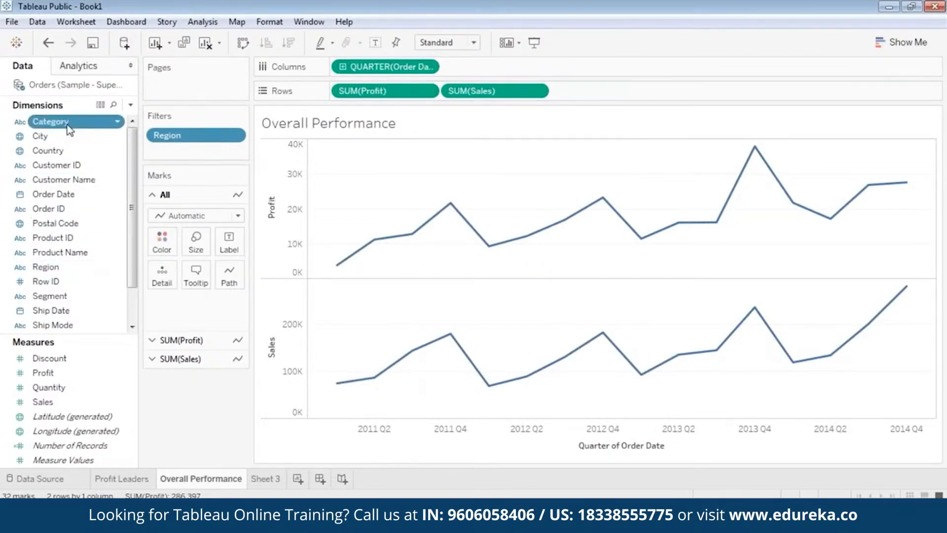
pyautogui.moveTo(69, 129); pyautogui.dragTo(197, 152)
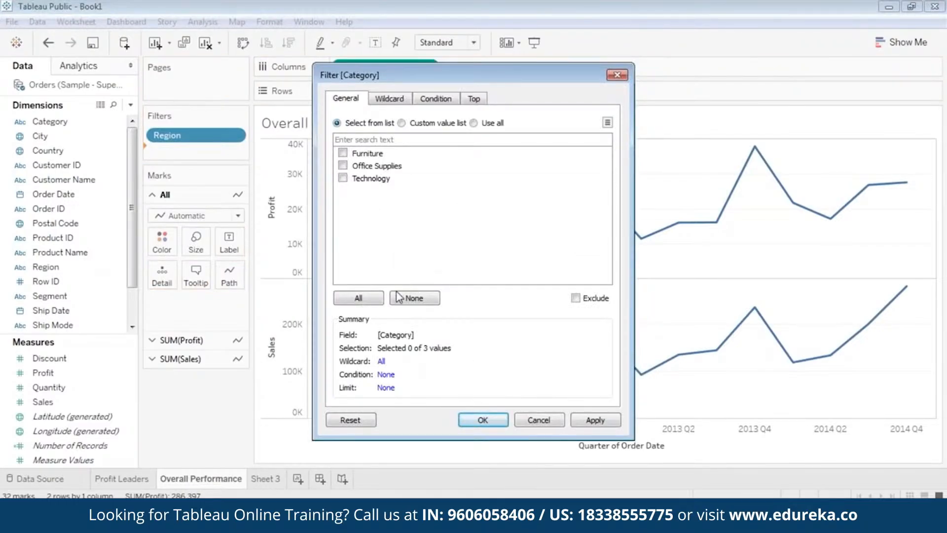
pyautogui.click(370, 299)
pyautogui.click(578, 418)
pyautogui.click(483, 420)
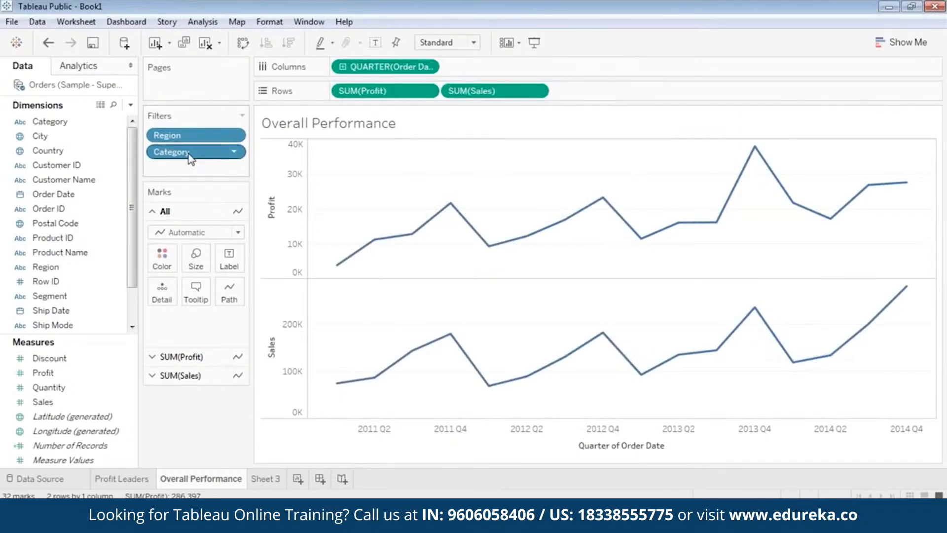
# Step: Add a Sub-Category filter with all sub-categories selected
pyautogui.click(102, 208)
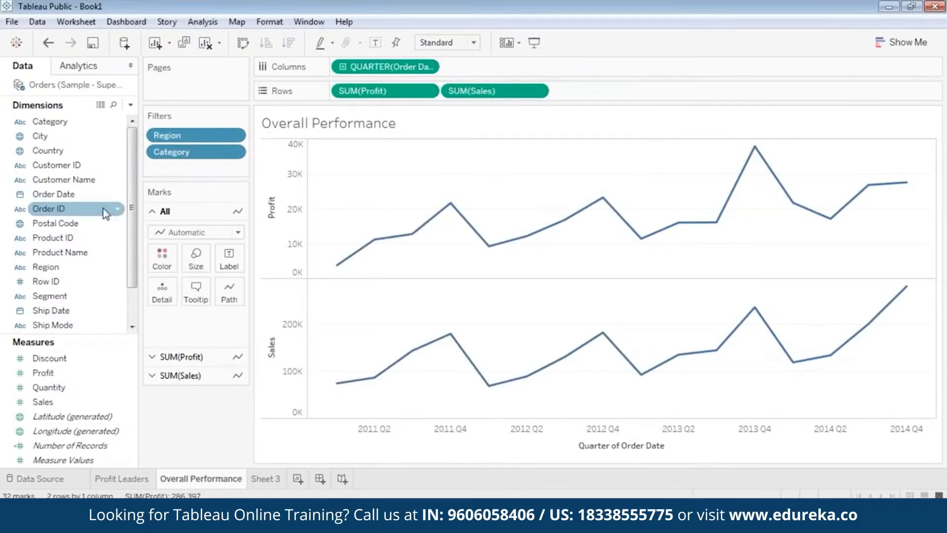
pyautogui.scroll(-1, 103, 208)
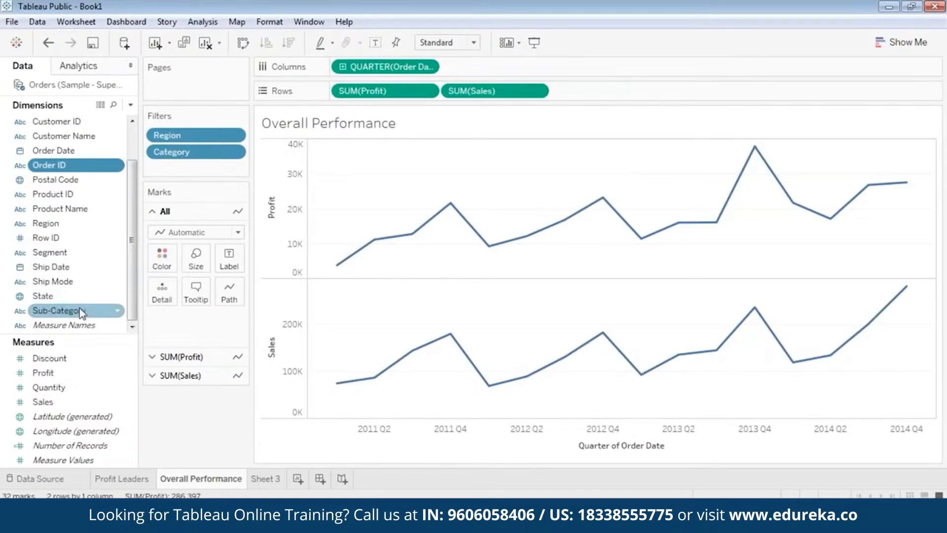
pyautogui.moveTo(79, 310); pyautogui.dragTo(195, 171)
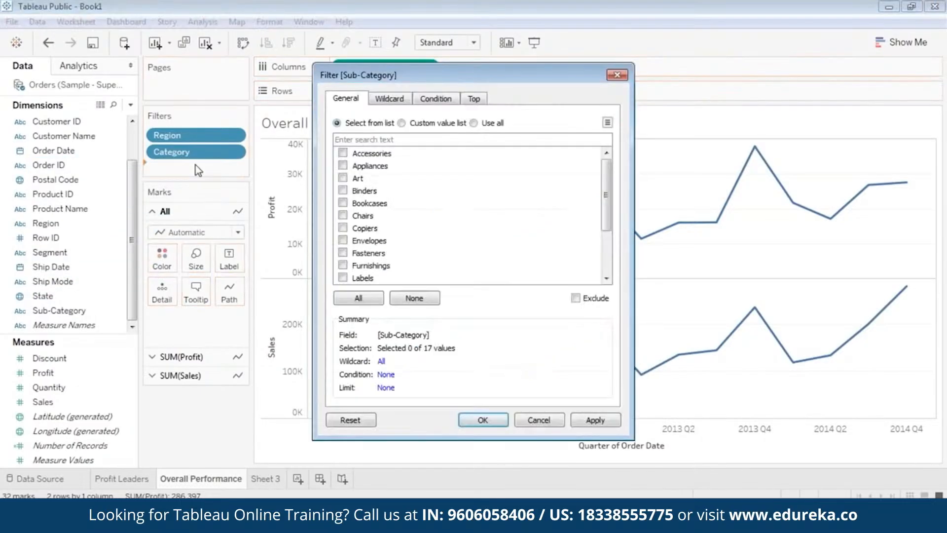
pyautogui.click(357, 301)
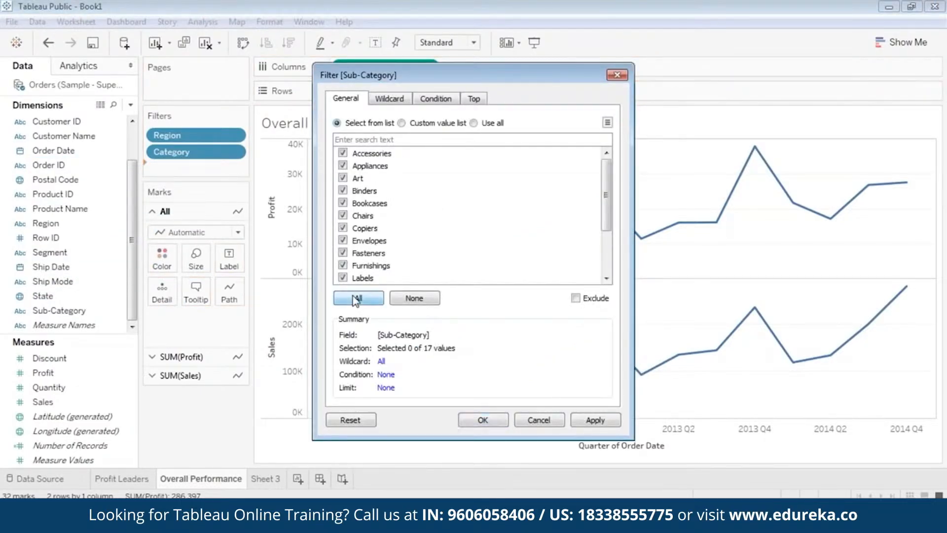
pyautogui.click(592, 420)
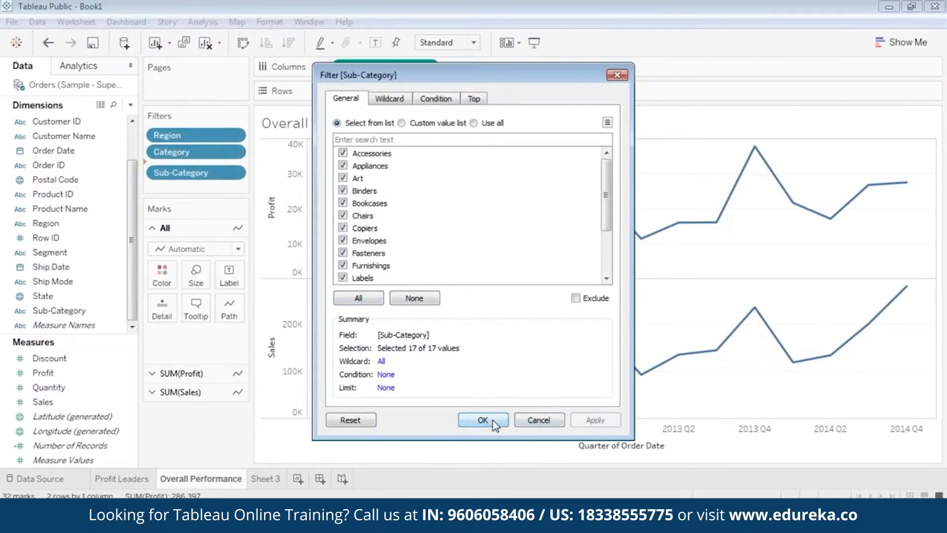
pyautogui.click(486, 420)
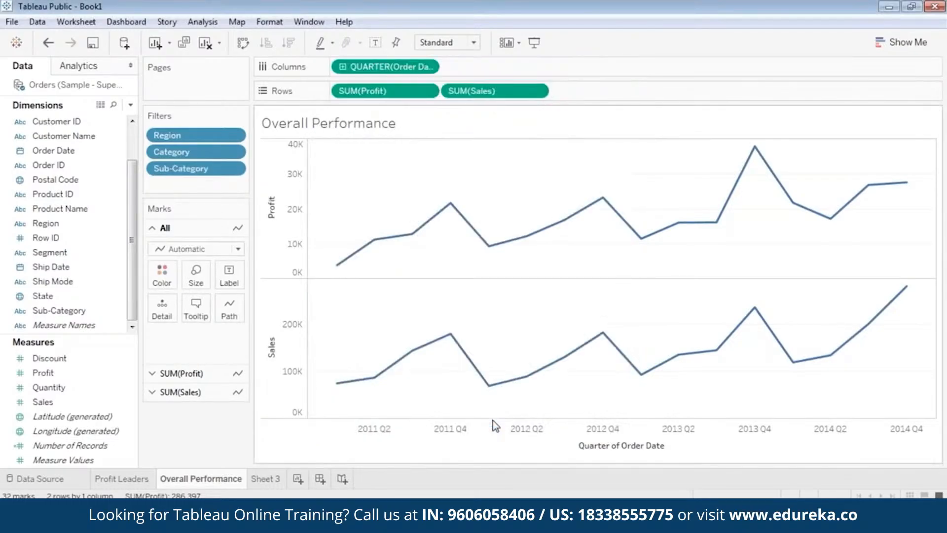
# Step: Show the Region, Category and Sub-Category filter cards and stack them in that order
pyautogui.rightClick(207, 136)
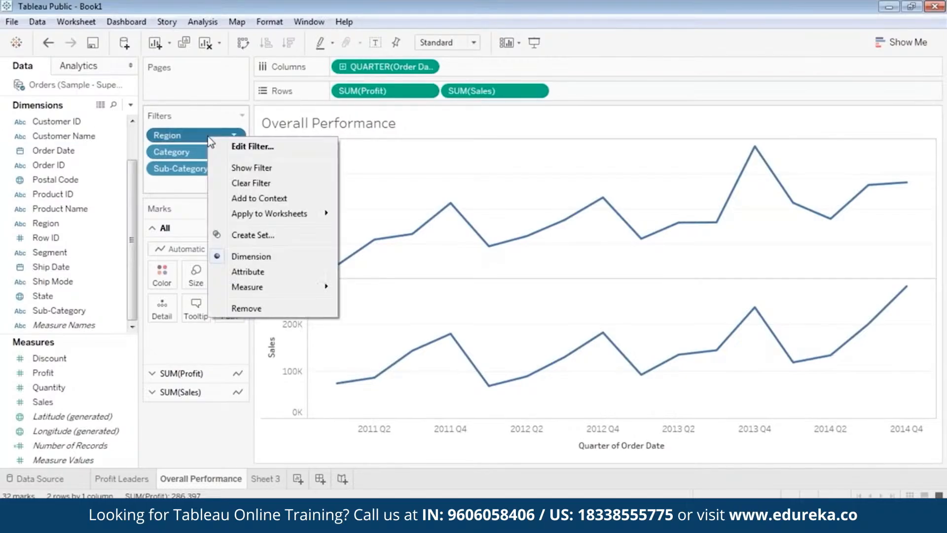
pyautogui.click(254, 169)
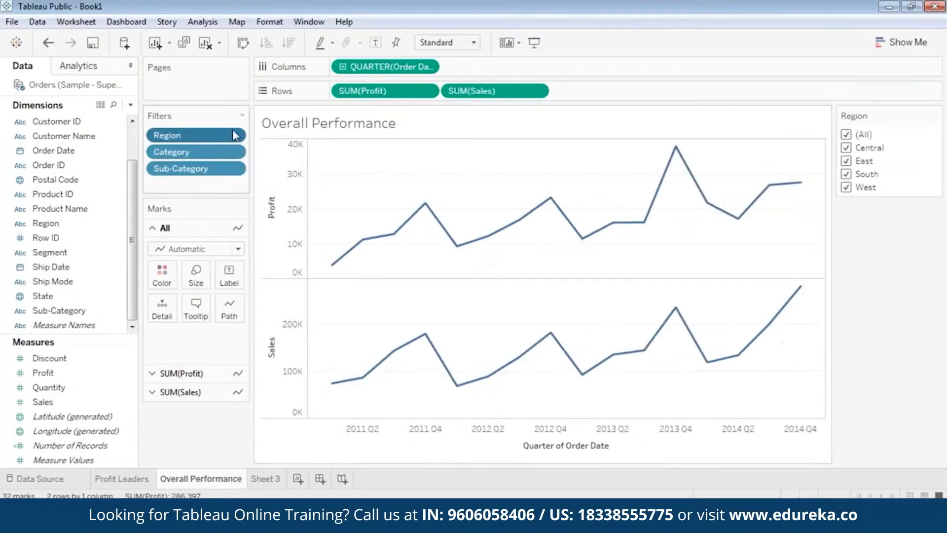
pyautogui.rightClick(203, 155)
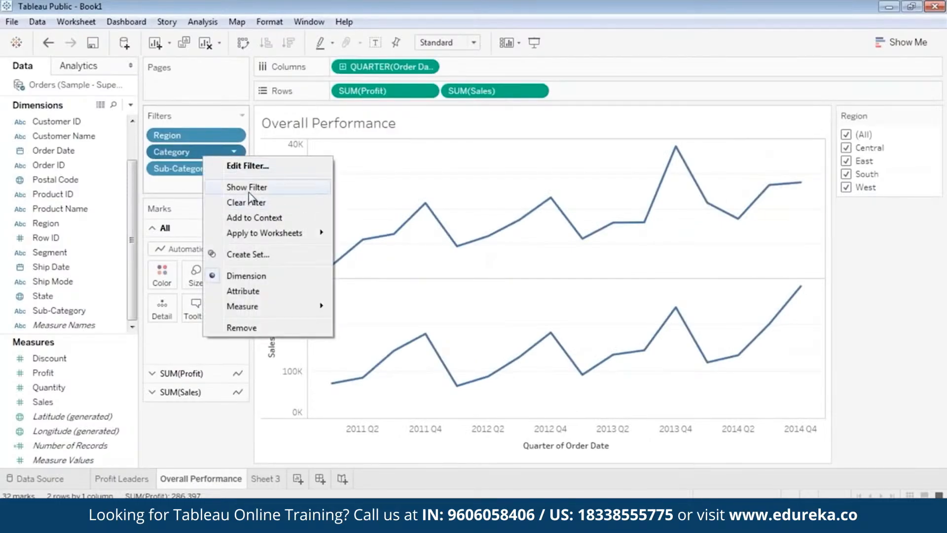
pyautogui.click(232, 186)
pyautogui.rightClick(194, 168)
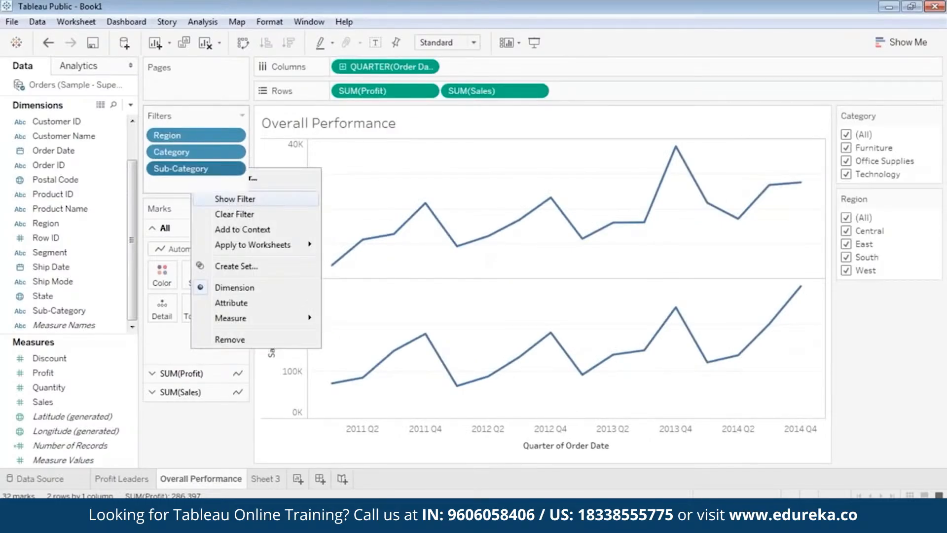
pyautogui.click(232, 199)
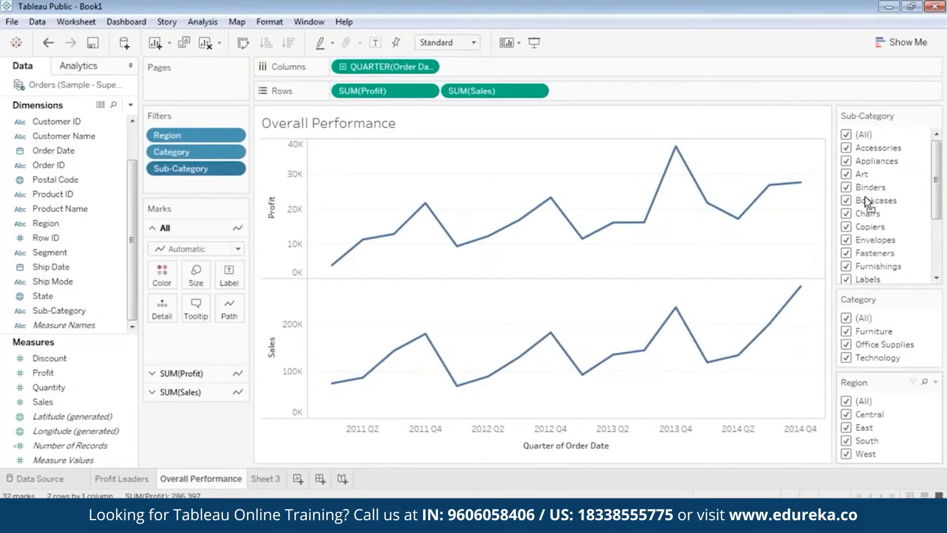
pyautogui.moveTo(865, 197); pyautogui.dragTo(873, 106)
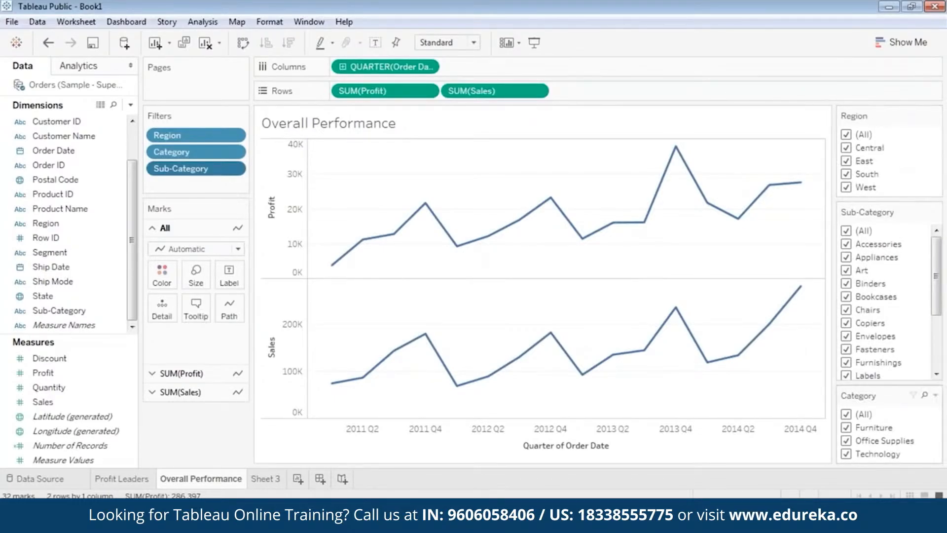
pyautogui.moveTo(887, 210); pyautogui.dragTo(887, 210)
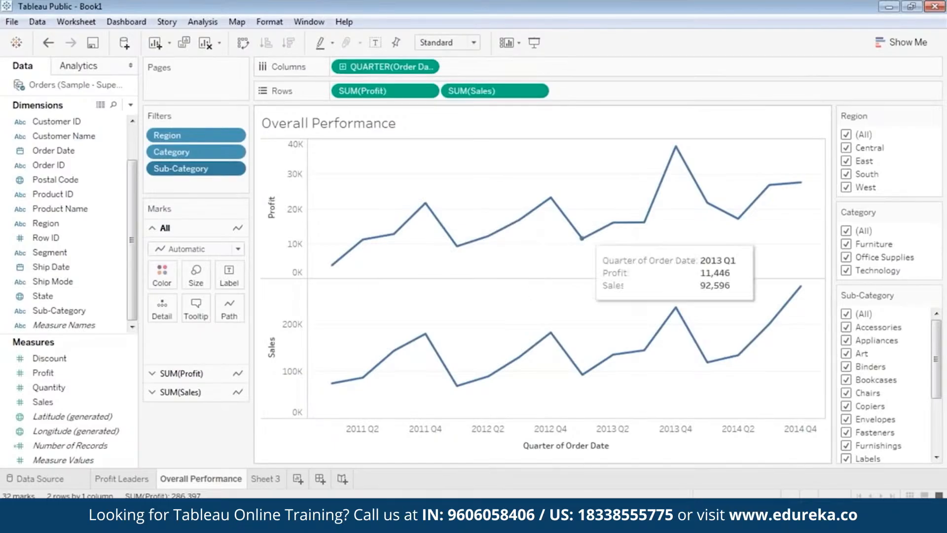
# Step: Use the Region filter card to view the chart for Central, East and West individually
pyautogui.click(847, 134)
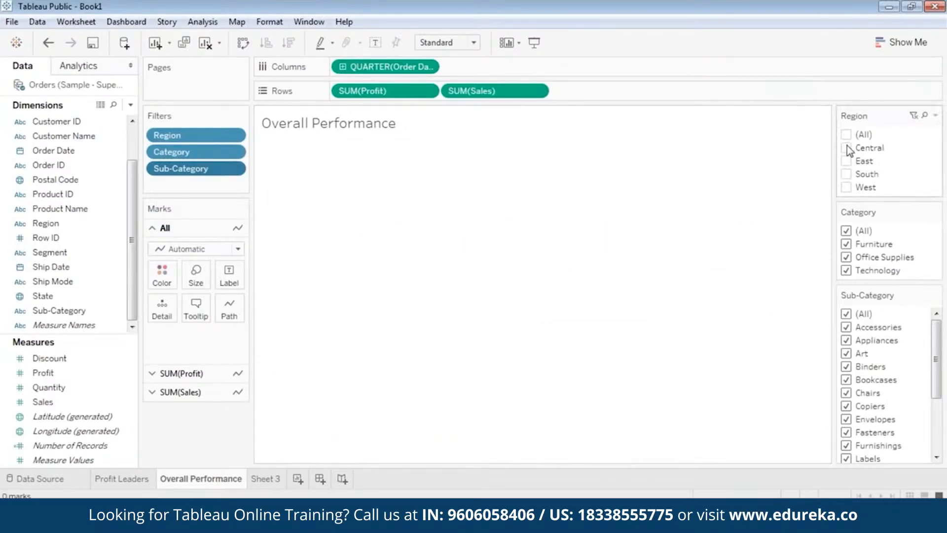
pyautogui.click(847, 147)
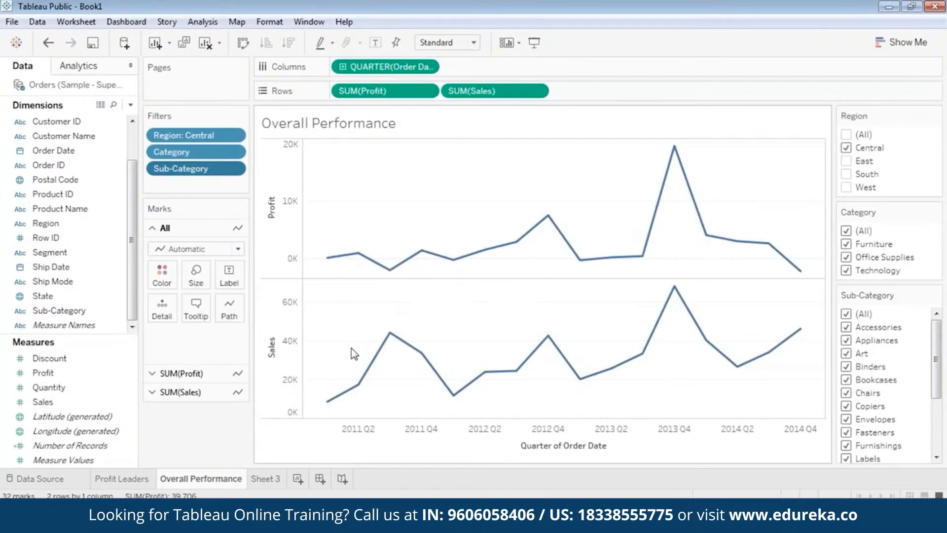
pyautogui.moveTo(453, 259)
pyautogui.click(846, 148)
pyautogui.click(846, 161)
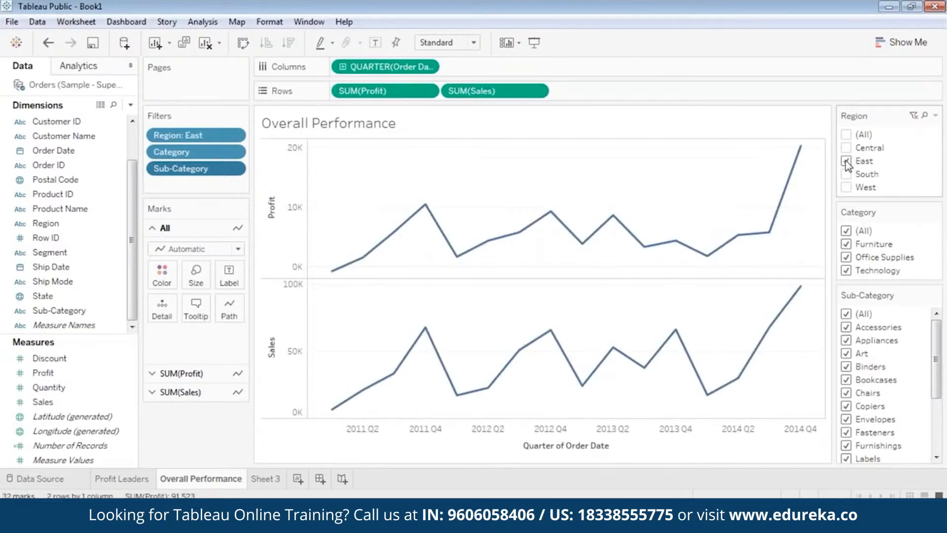
pyautogui.moveTo(807, 156)
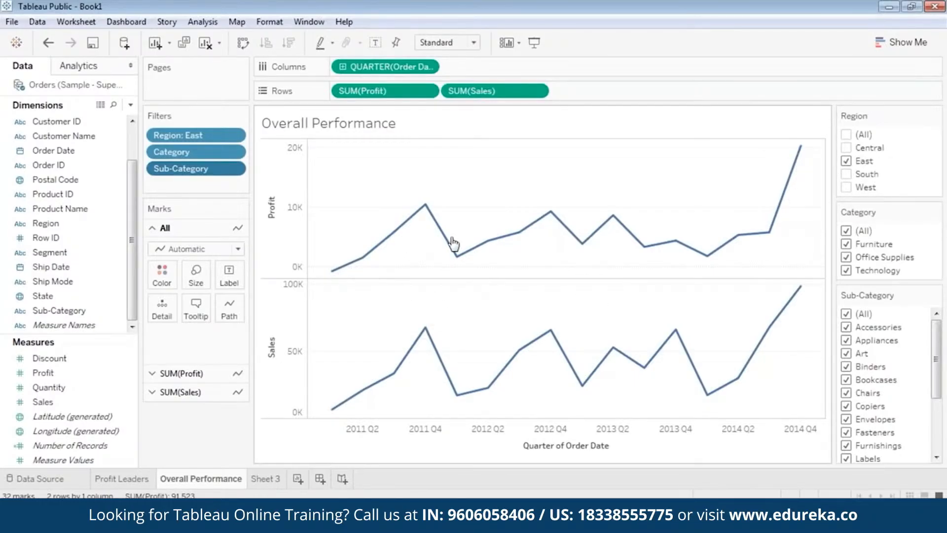
pyautogui.click(847, 161)
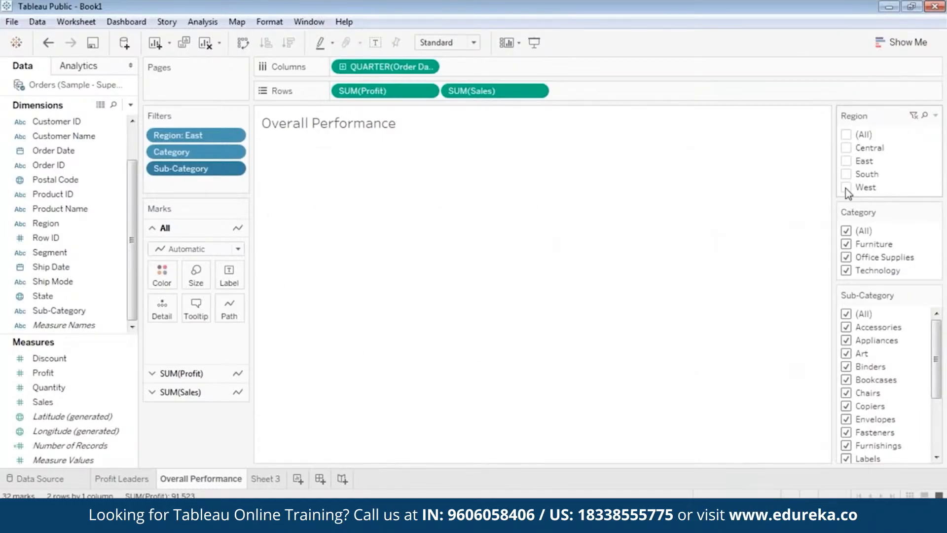
pyautogui.click(847, 187)
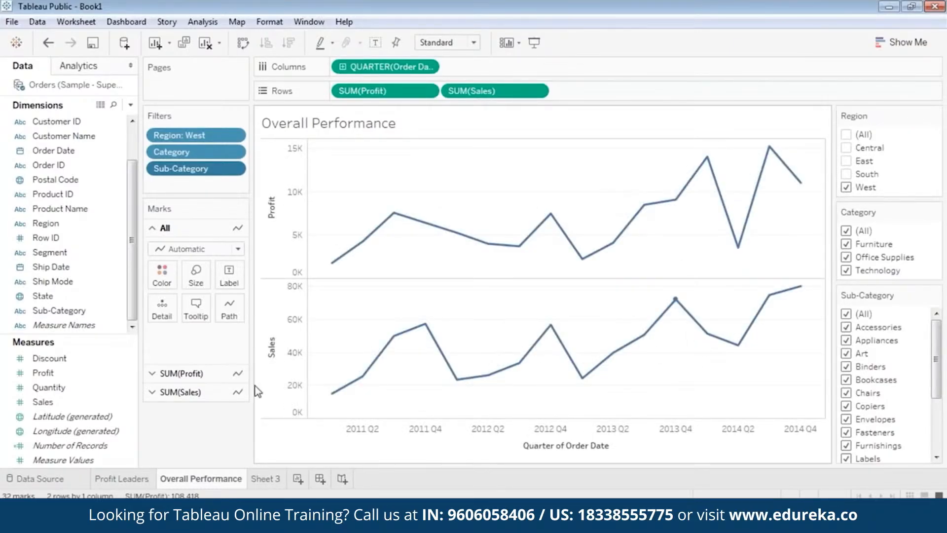
pyautogui.moveTo(793, 299)
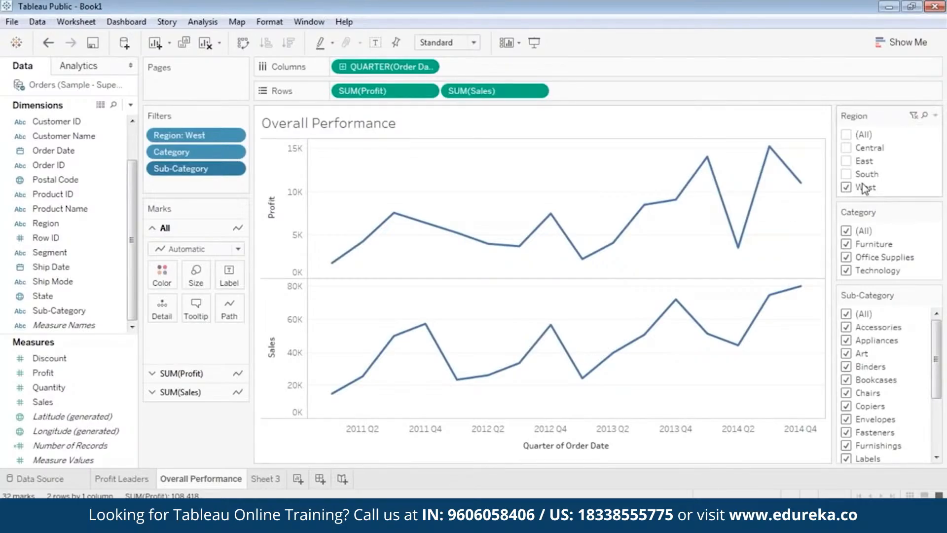
pyautogui.moveTo(760, 187)
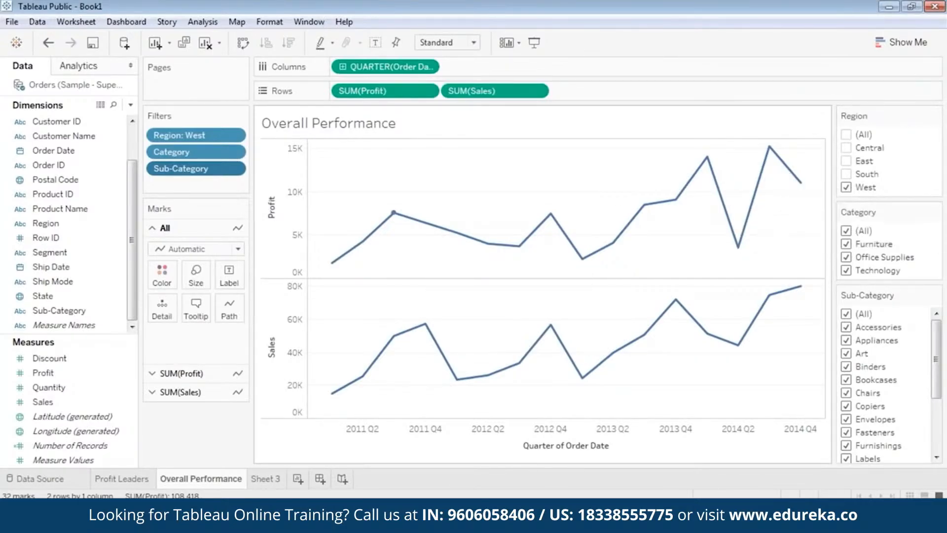
pyautogui.moveTo(751, 327)
pyautogui.click(847, 188)
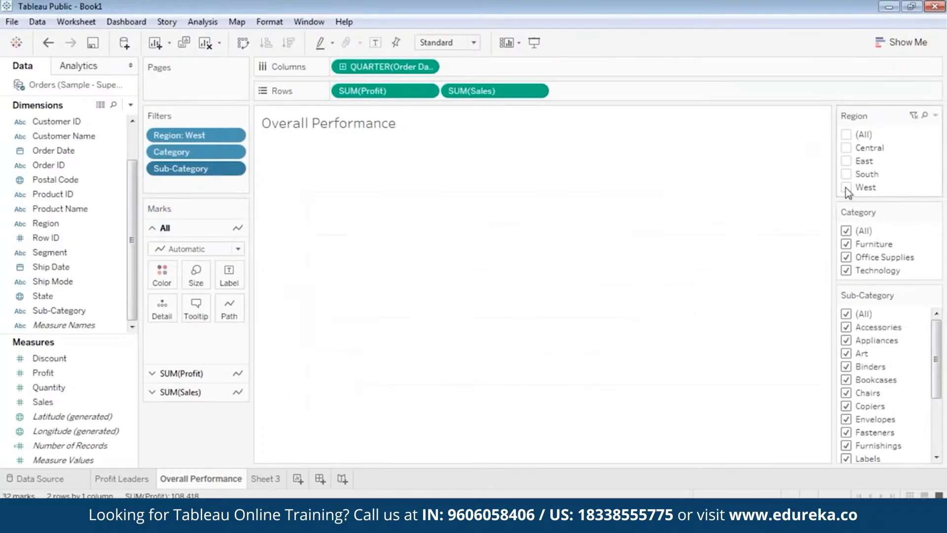
pyautogui.click(846, 148)
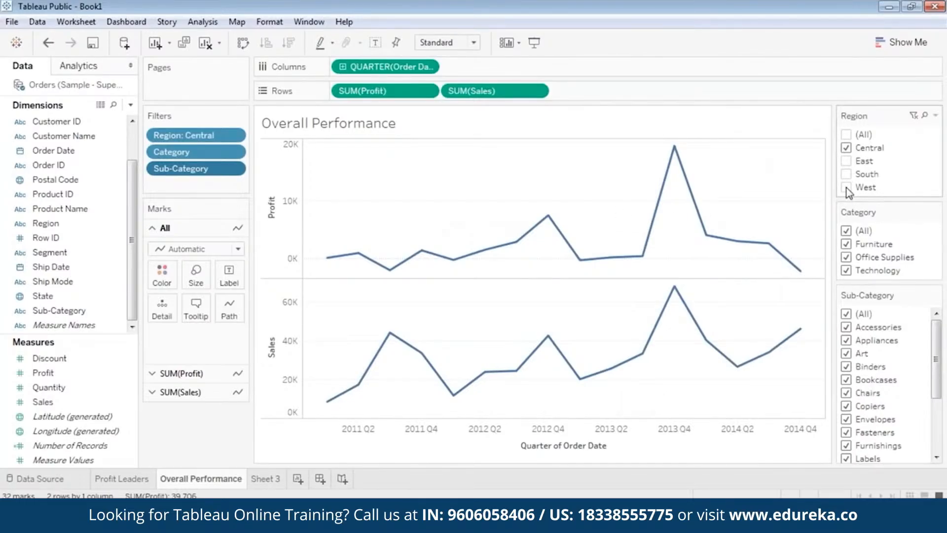
pyautogui.click(848, 149)
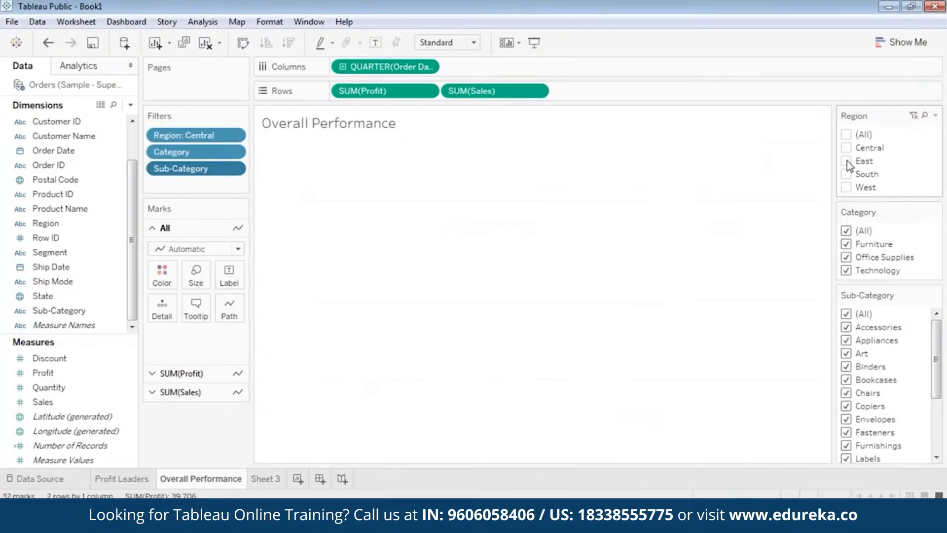
pyautogui.click(848, 190)
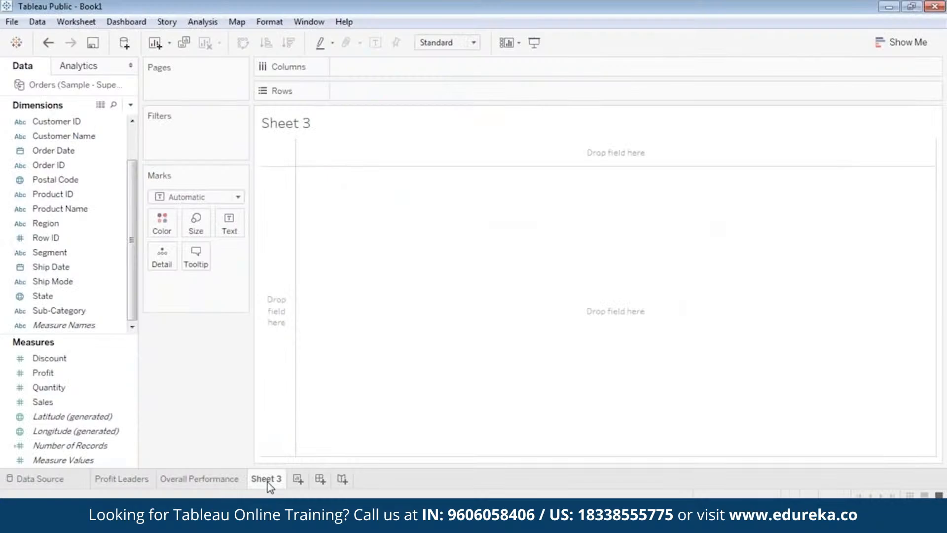
# Step: Rename Sheet 3 as Scatter Plot
pyautogui.rightClick(268, 479)
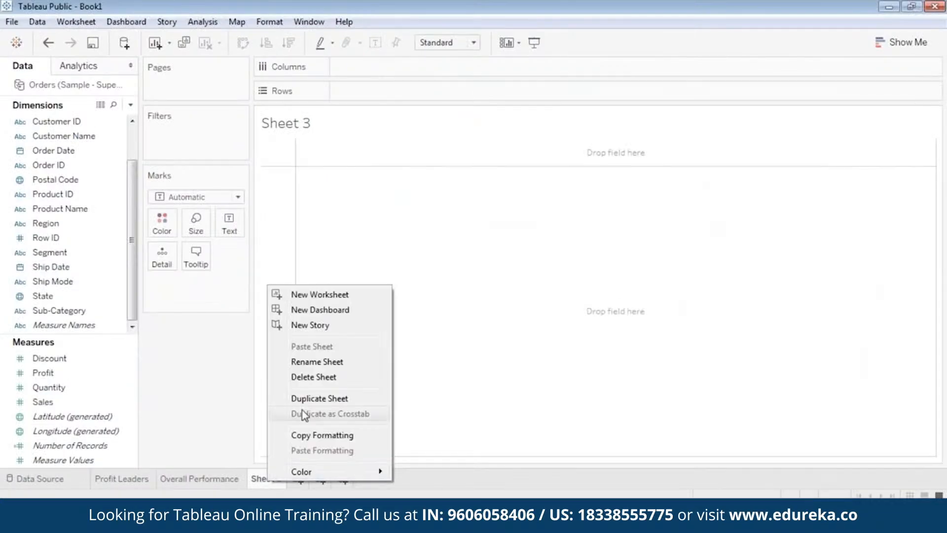
pyautogui.click(310, 363)
pyautogui.press('BackSpace')
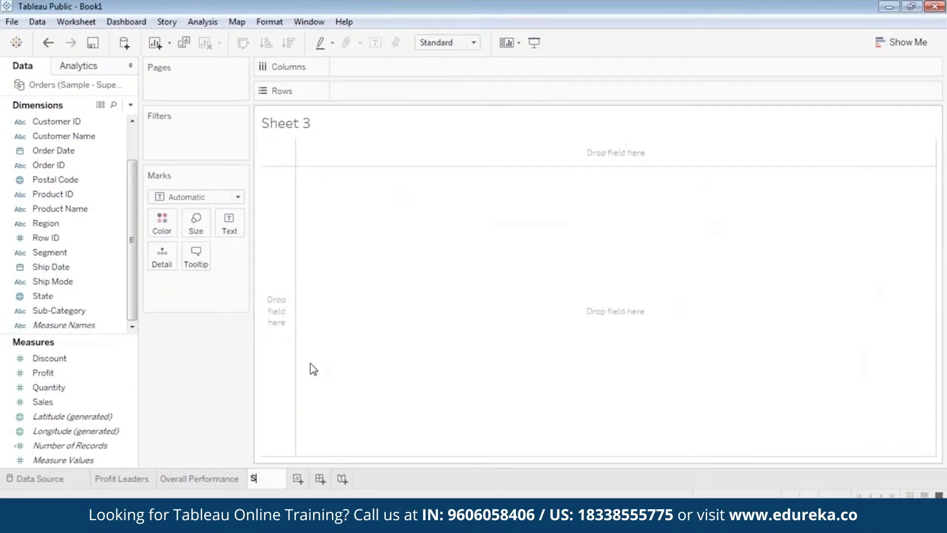
pyautogui.write('Scatter Plot')
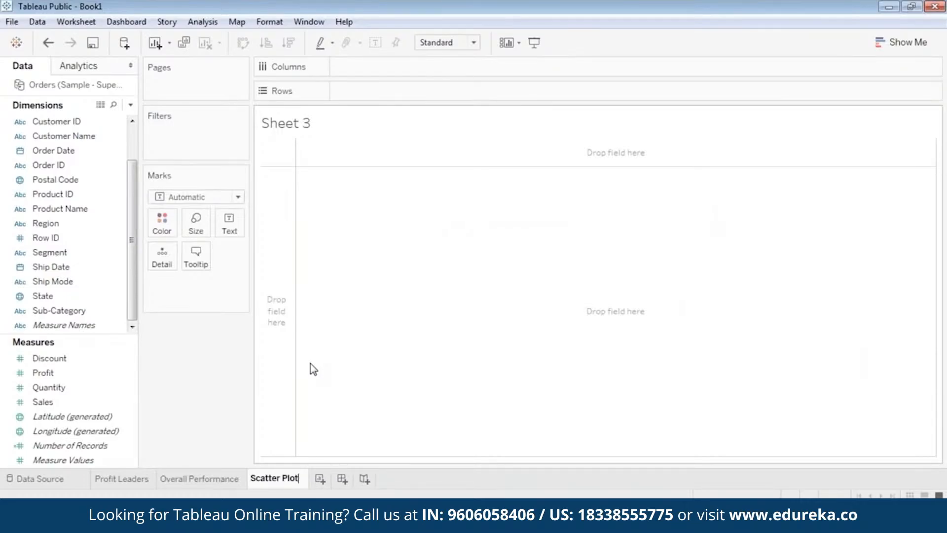
pyautogui.press('Return')
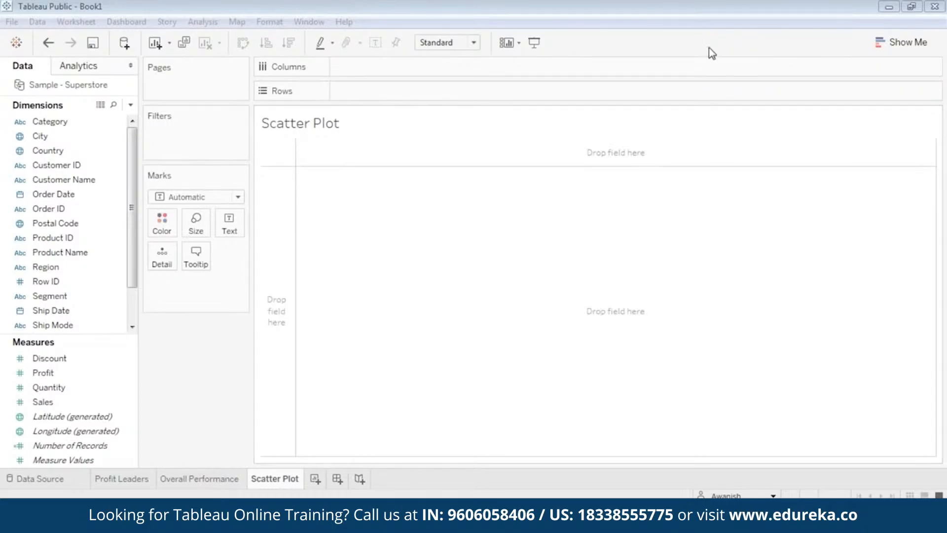
# Step: Place Sales on Columns and Profit on Rows of the Scatter Plot sheet
pyautogui.click(629, 235)
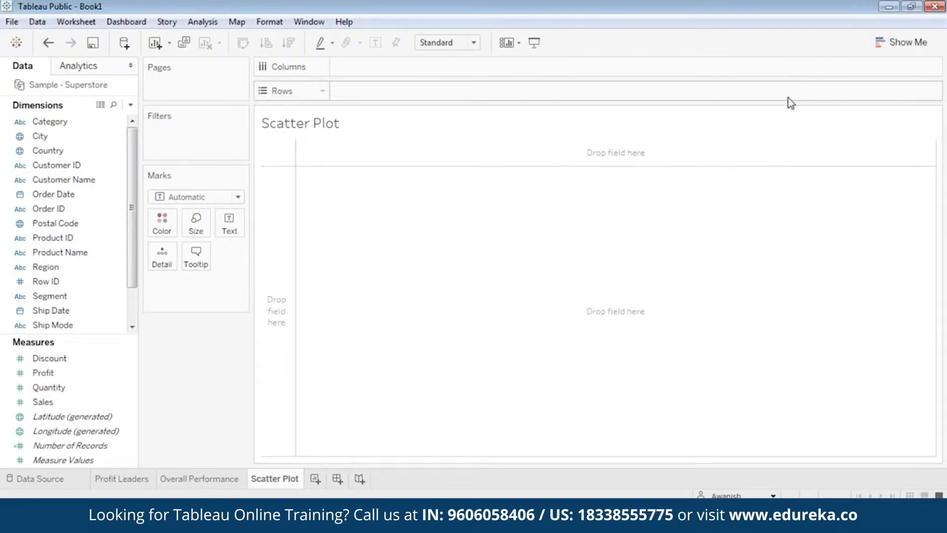
pyautogui.click(57, 374)
pyautogui.moveTo(49, 403); pyautogui.dragTo(379, 73)
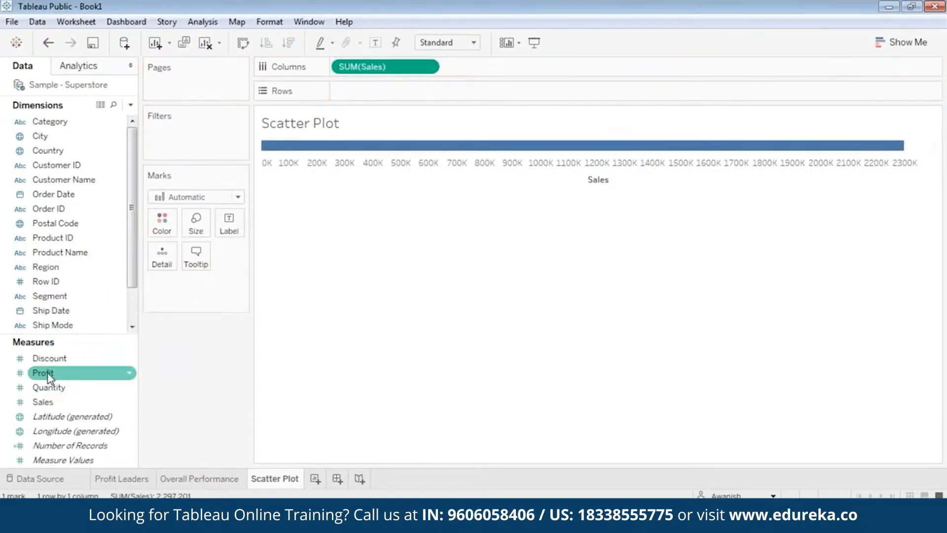
pyautogui.moveTo(49, 378); pyautogui.dragTo(374, 93)
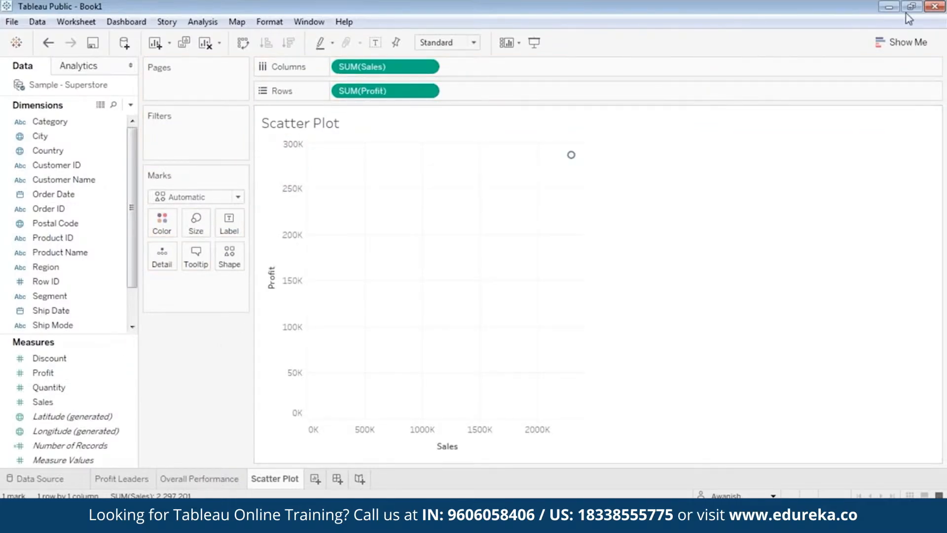
# Step: Add State to Detail so the scatter plot shows one mark per state
pyautogui.click(908, 43)
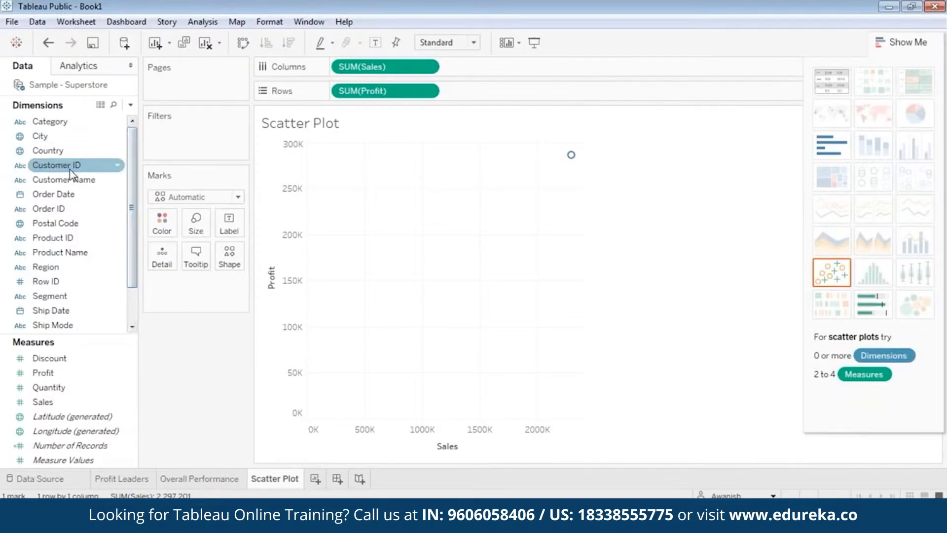
pyautogui.click(54, 310)
pyautogui.scroll(-1, 56, 310)
pyautogui.moveTo(50, 296); pyautogui.dragTo(170, 288)
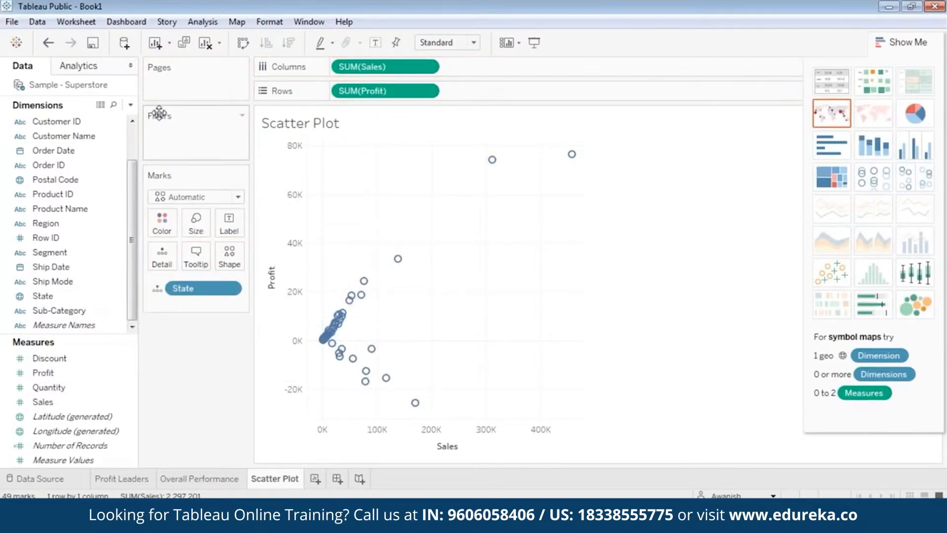
# Step: Add Region as a filter on the Scatter Plot sheet with Central, East, South and West all selected
pyautogui.scroll(1, 133, 234)
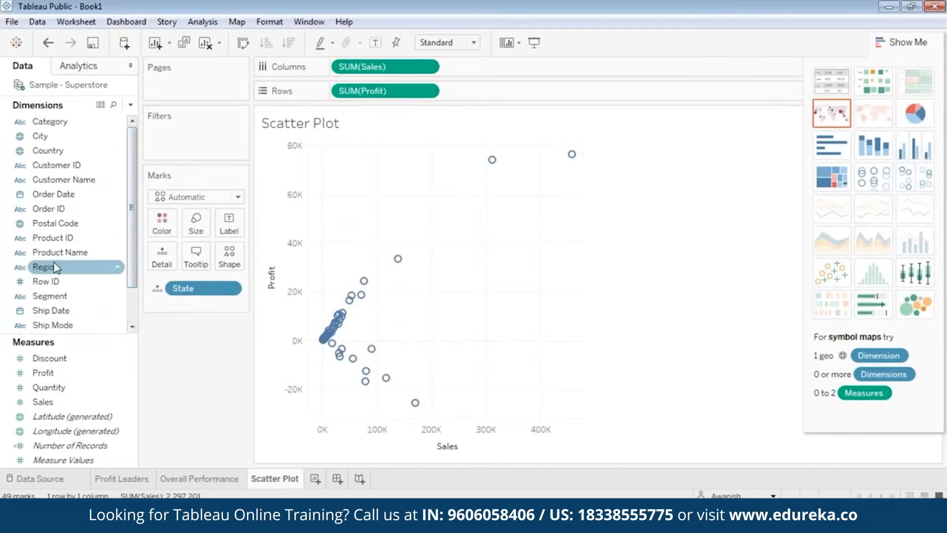
pyautogui.moveTo(46, 269); pyautogui.dragTo(198, 147)
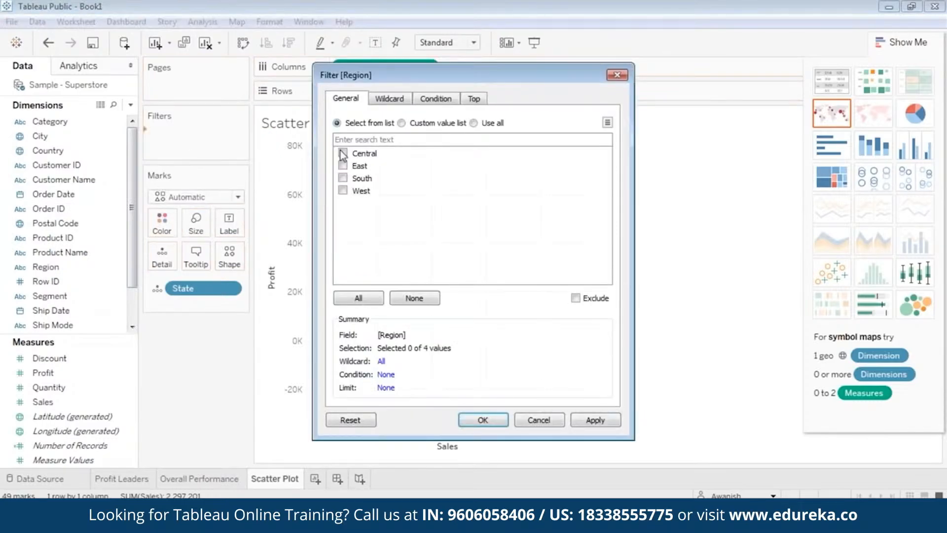
pyautogui.click(342, 153)
pyautogui.click(342, 166)
pyautogui.click(343, 178)
pyautogui.click(343, 190)
pyautogui.click(580, 419)
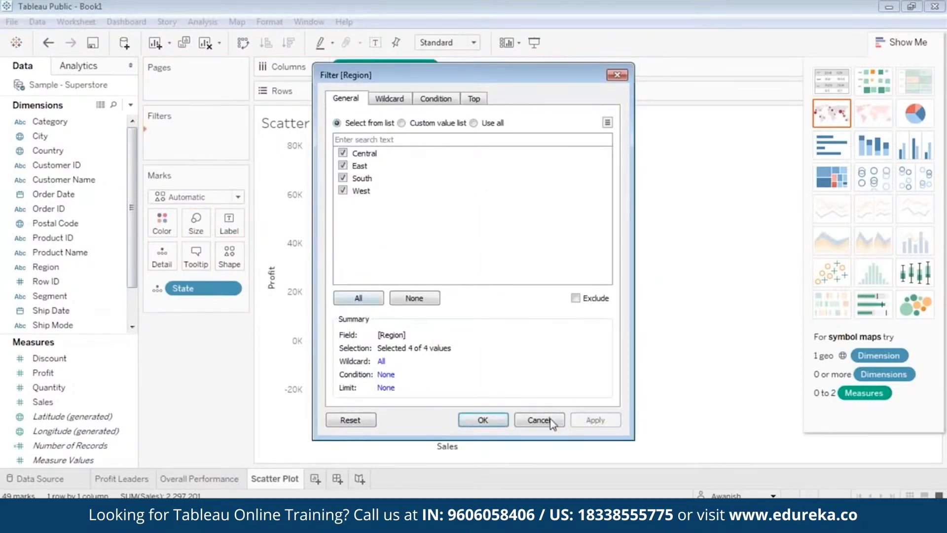
pyautogui.click(483, 420)
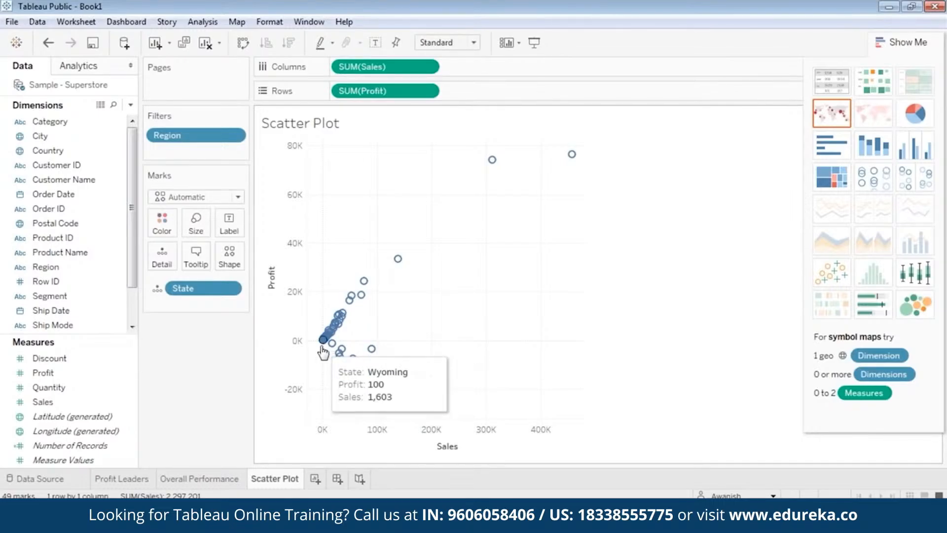
# Step: Add a per-pane median reference line on the Sales axis of the scatter plot
pyautogui.moveTo(324, 348)
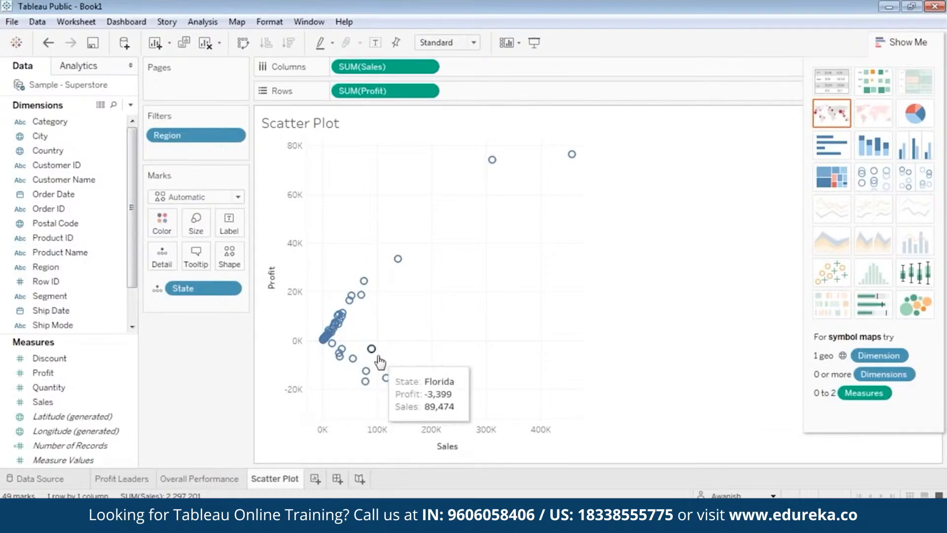
pyautogui.moveTo(398, 259)
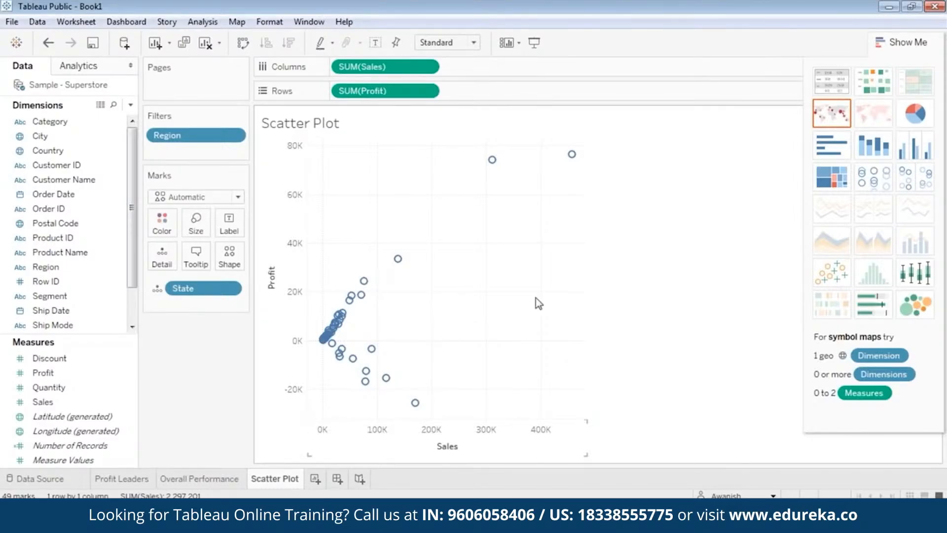
pyautogui.moveTo(374, 359)
pyautogui.moveTo(364, 281)
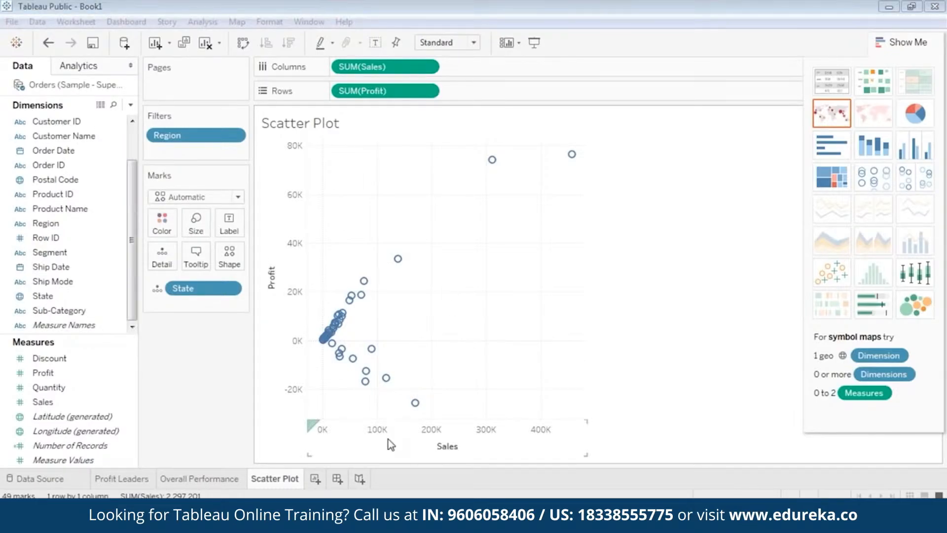
pyautogui.click(391, 444)
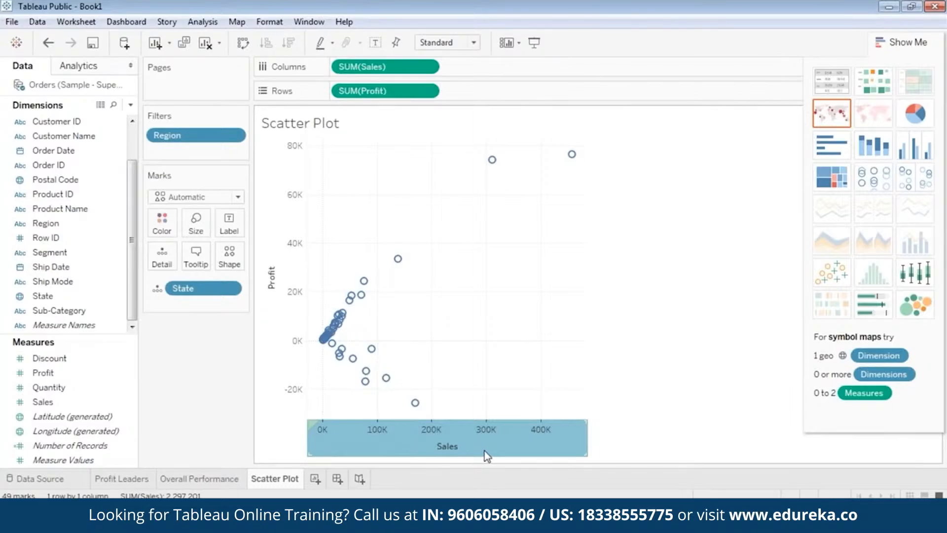
pyautogui.rightClick(424, 445)
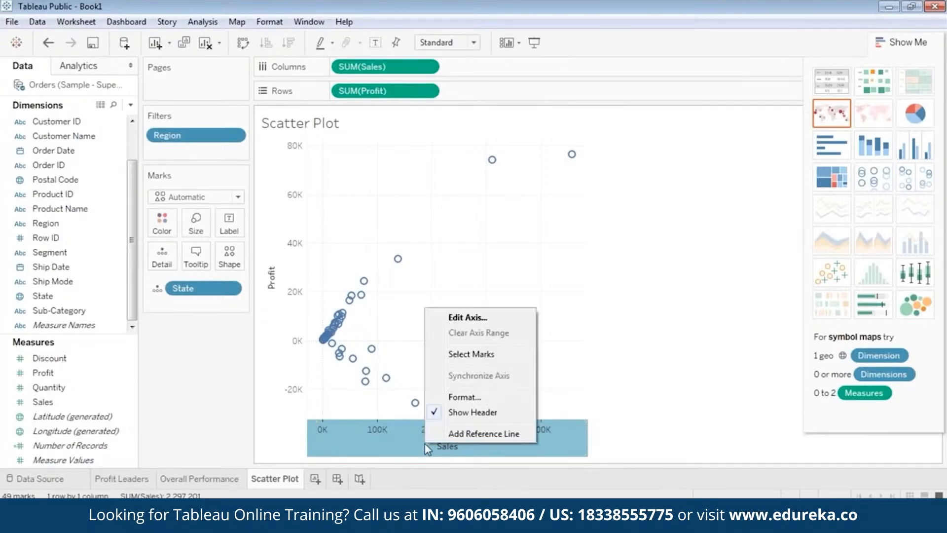
pyautogui.click(458, 435)
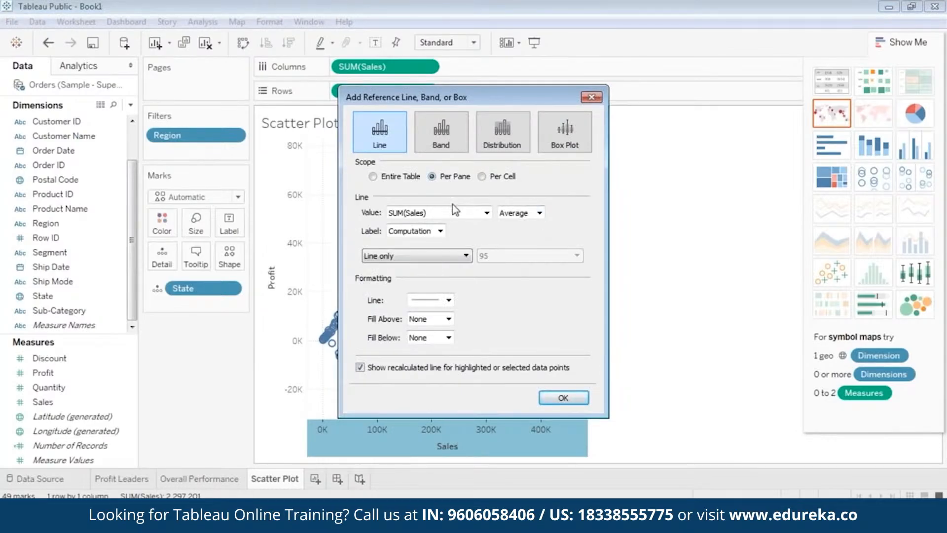
pyautogui.click(517, 216)
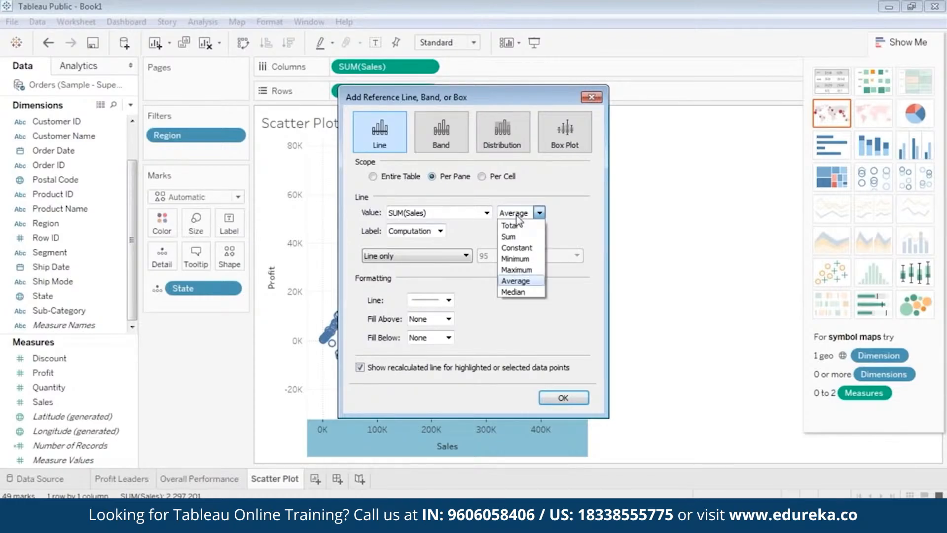
pyautogui.click(516, 292)
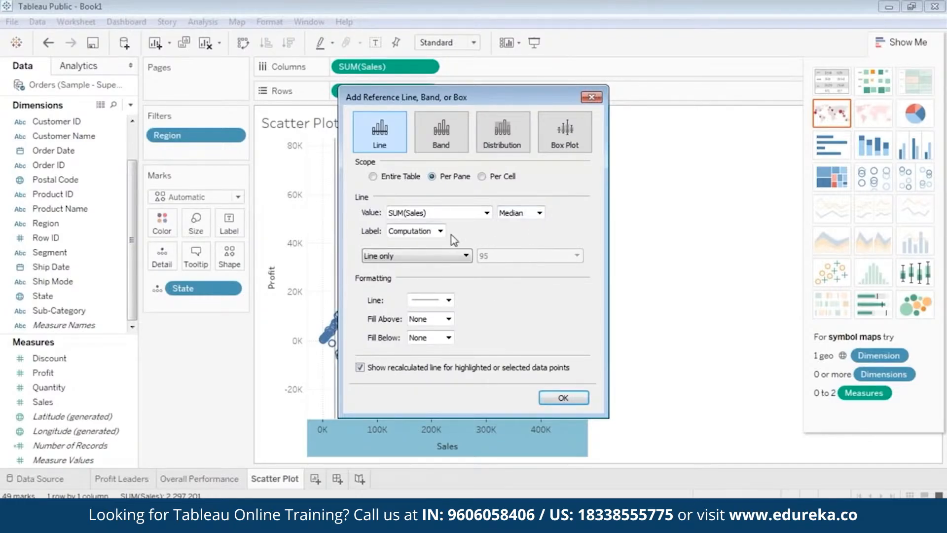
pyautogui.click(424, 235)
pyautogui.click(424, 241)
pyautogui.click(565, 398)
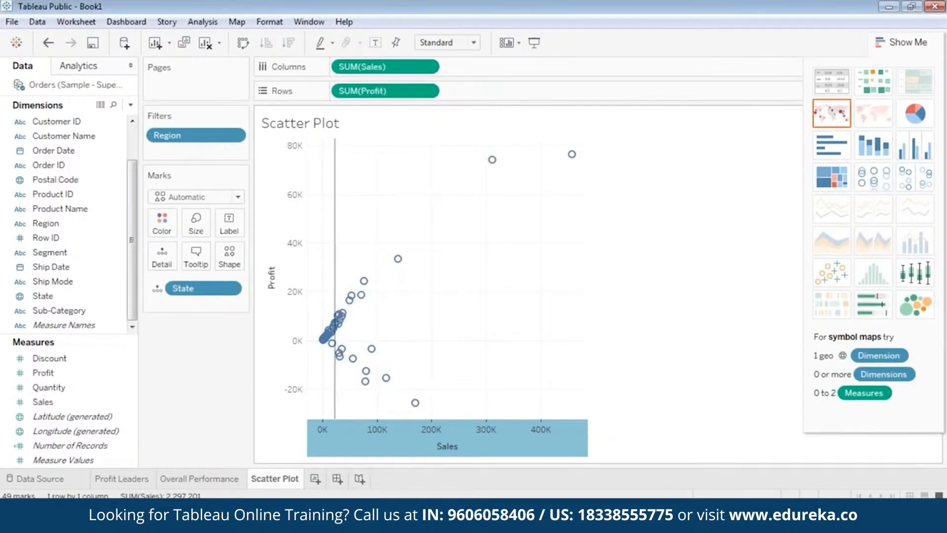
# Step: Add a per-pane median reference line on the Profit axis of the scatter plot
pyautogui.moveTo(336, 179)
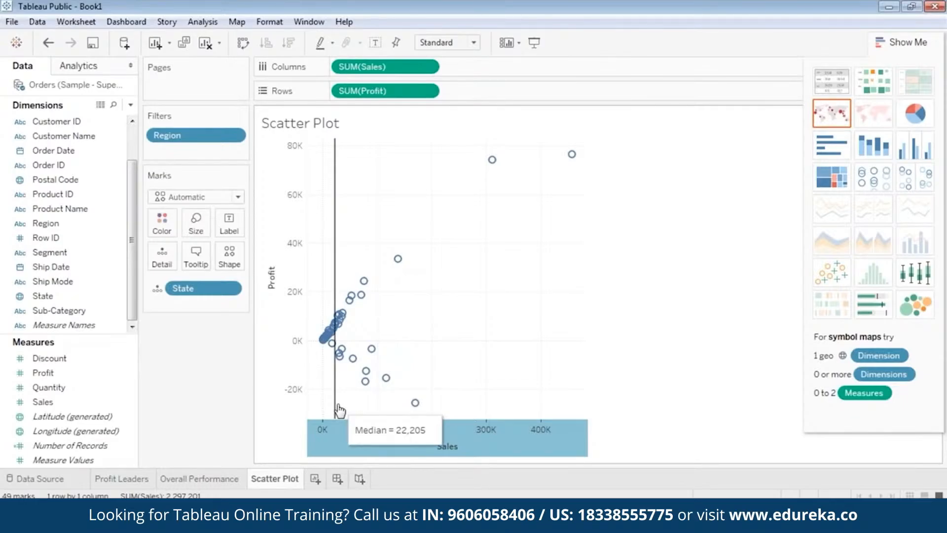
pyautogui.rightClick(274, 259)
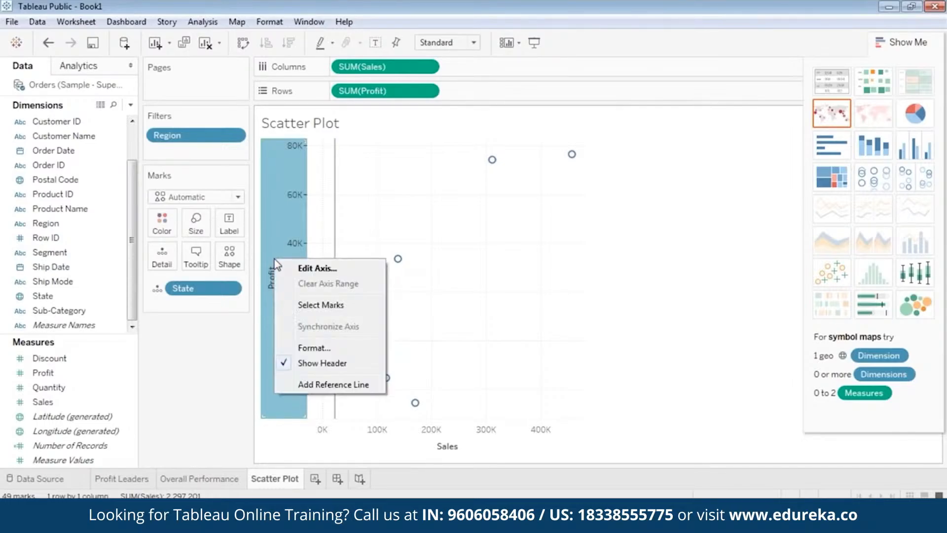
pyautogui.click(312, 386)
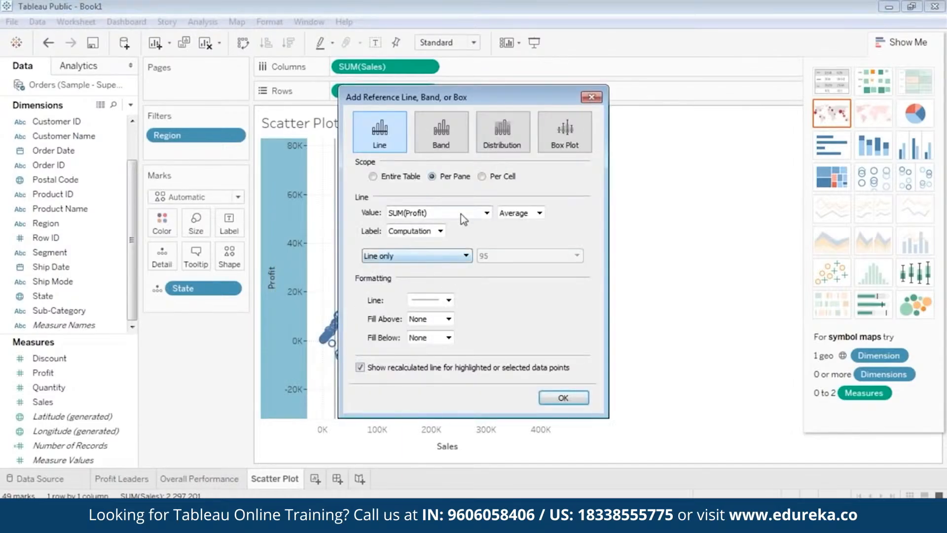
pyautogui.click(518, 215)
pyautogui.click(518, 294)
pyautogui.click(417, 231)
pyautogui.click(416, 245)
pyautogui.click(572, 397)
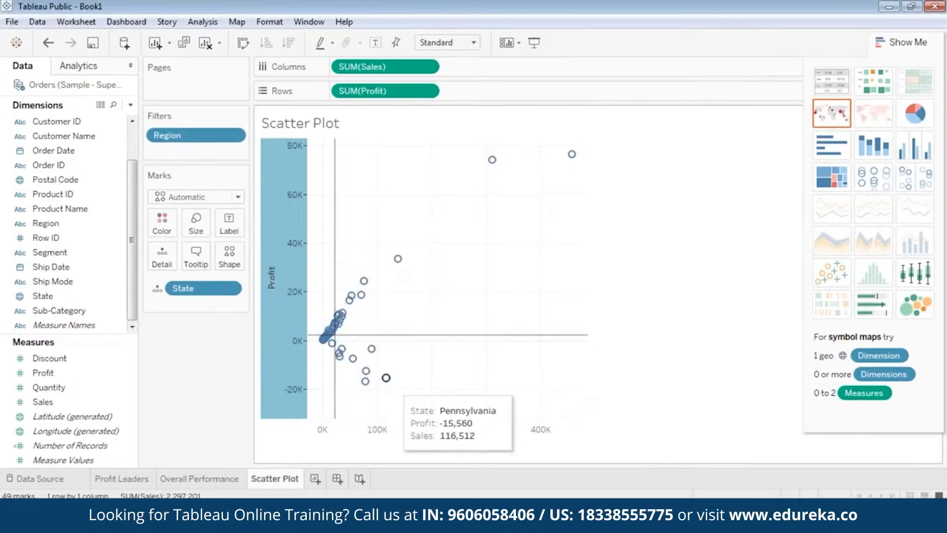
pyautogui.moveTo(320, 335)
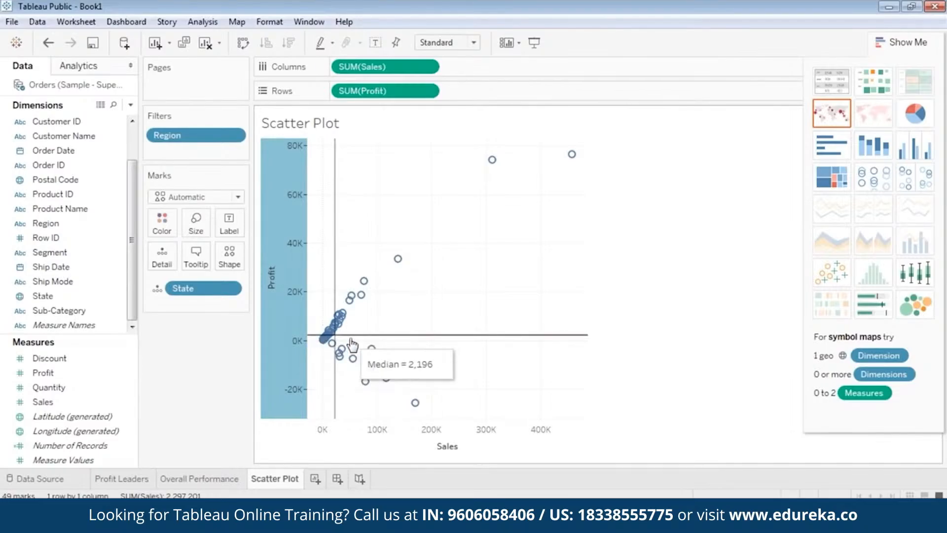
pyautogui.moveTo(338, 245)
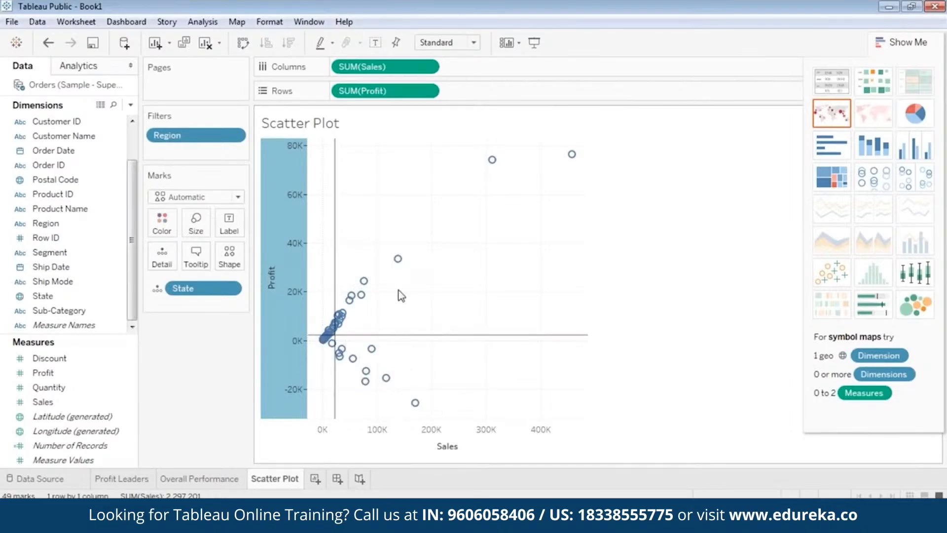
pyautogui.moveTo(419, 335)
pyautogui.moveTo(409, 254)
pyautogui.moveTo(369, 288)
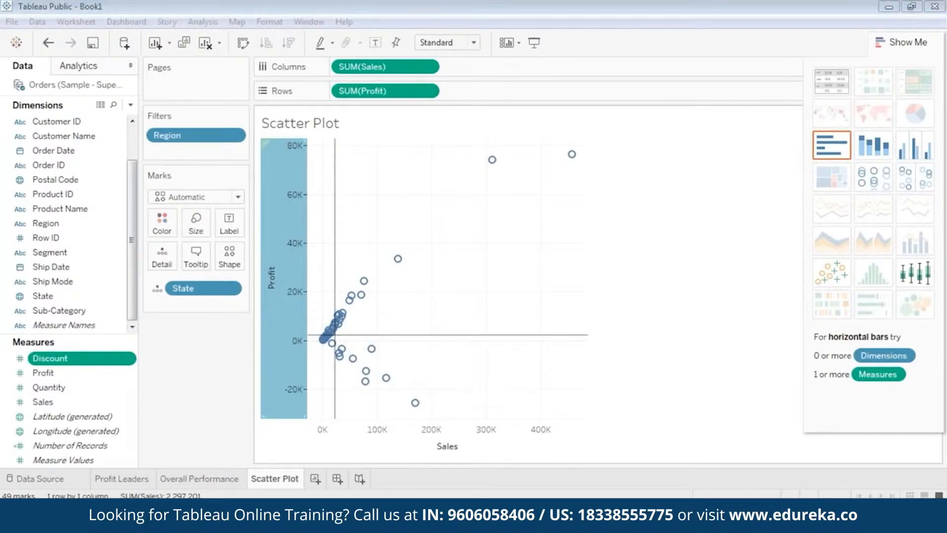
pyautogui.moveTo(398, 258)
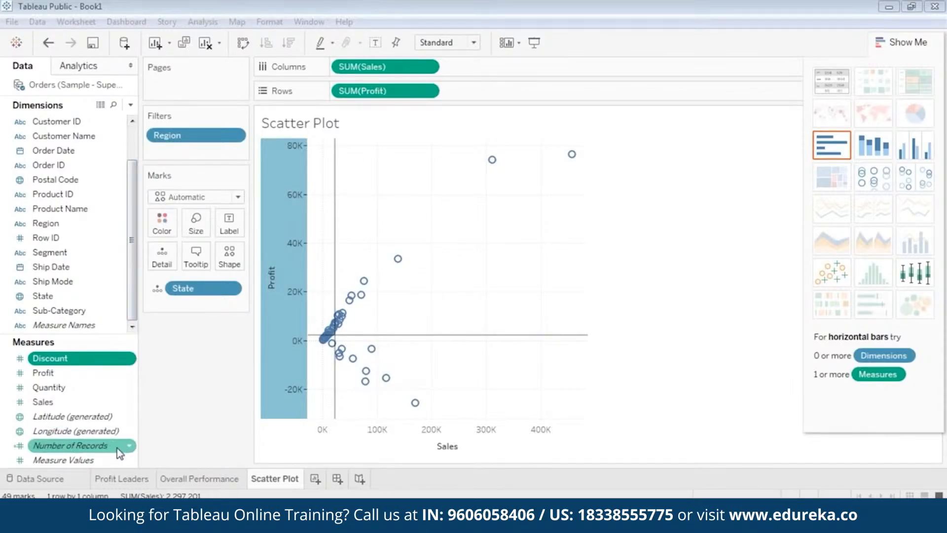
# Step: Create a Float parameter from Quantity named Sales Parameter with current value 22205
pyautogui.rightClick(4, 391)
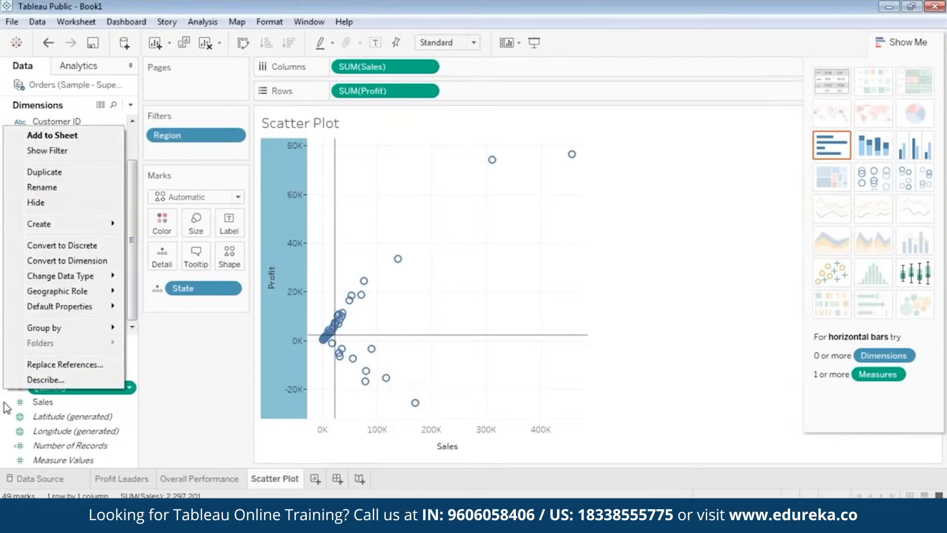
pyautogui.moveTo(58, 223)
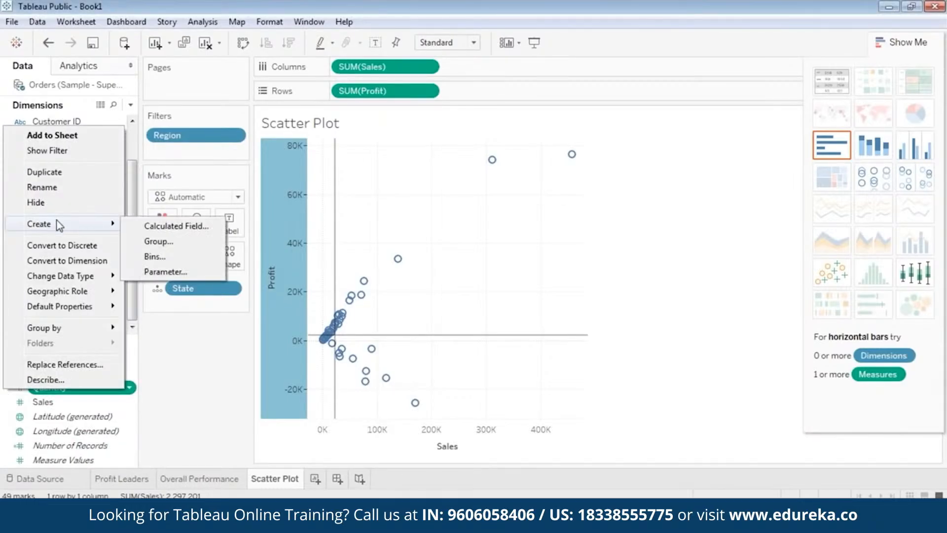
pyautogui.click(160, 273)
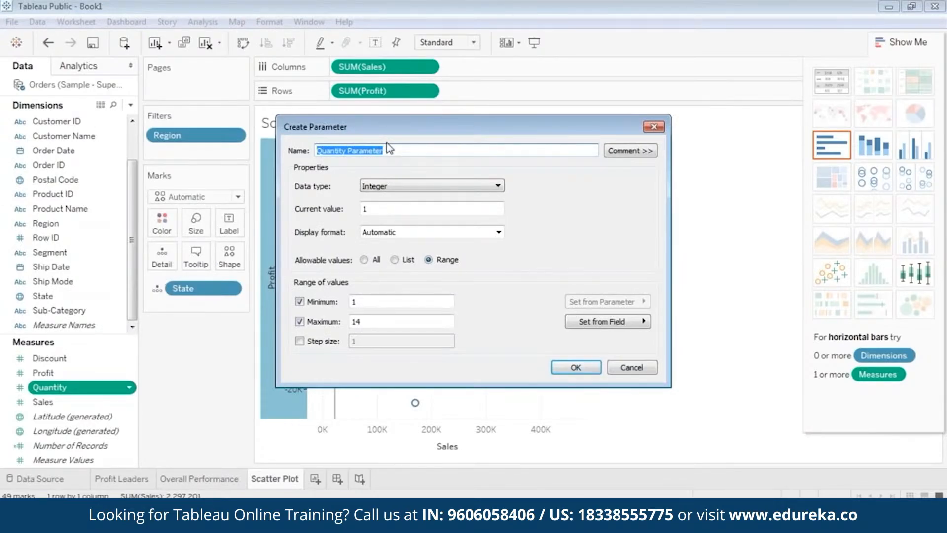
pyautogui.write('Sales')
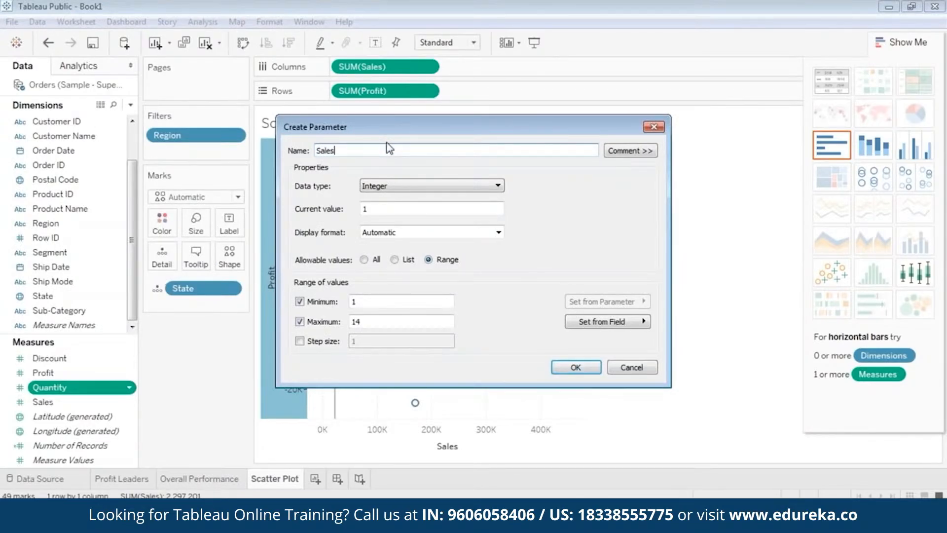
pyautogui.write(' Parameter')
pyautogui.click(412, 186)
pyautogui.click(411, 199)
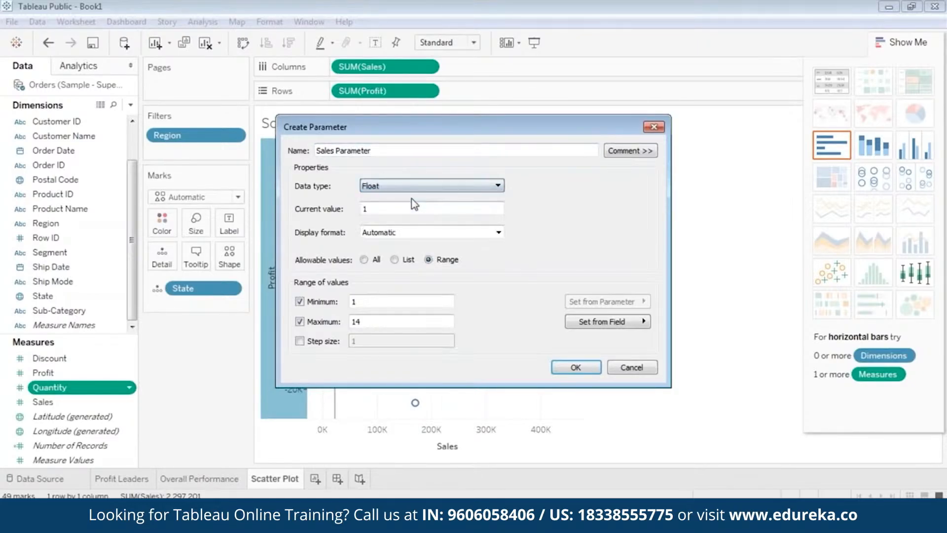
pyautogui.doubleClick(408, 203)
pyautogui.write('22')
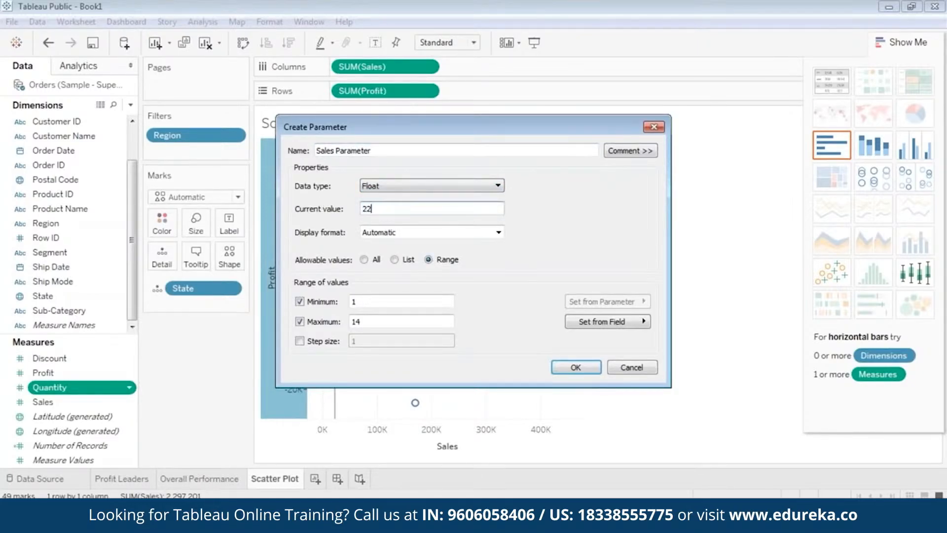
pyautogui.write('205')
pyautogui.click(577, 368)
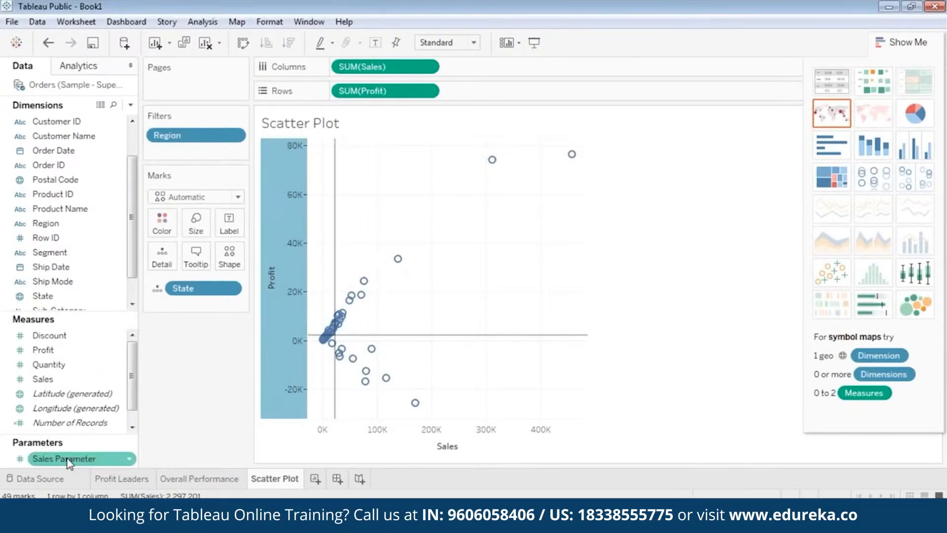
# Step: Create a second Float parameter named Profit Parameter with current value 2196
pyautogui.rightClick(11, 458)
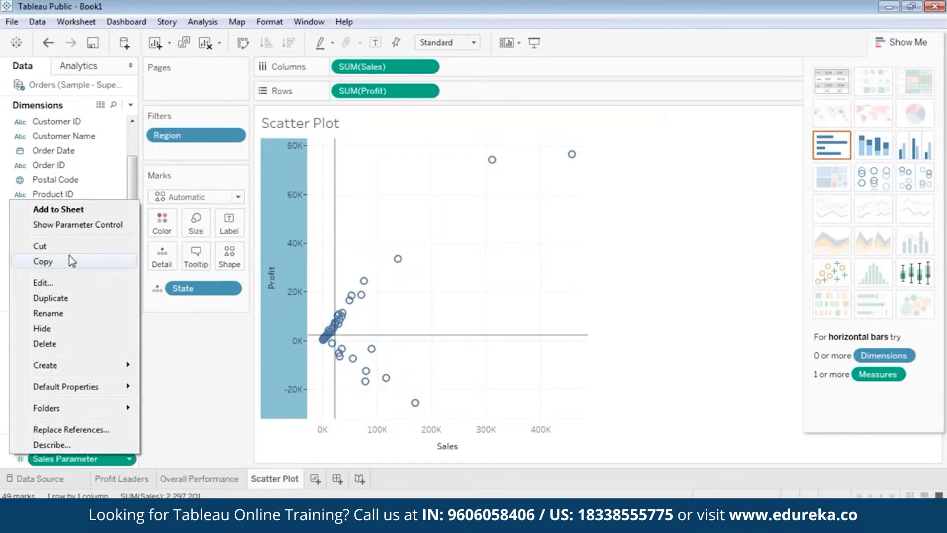
pyautogui.moveTo(93, 368)
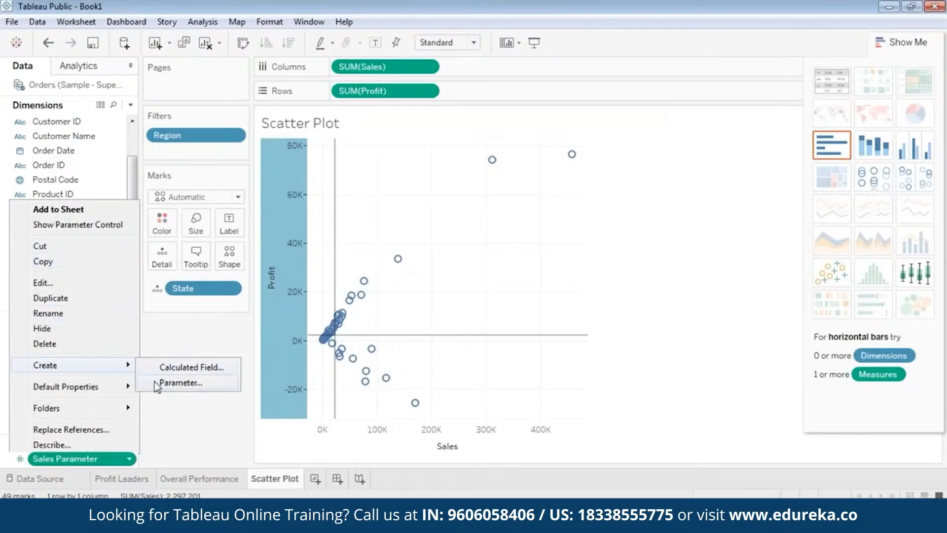
pyautogui.click(170, 383)
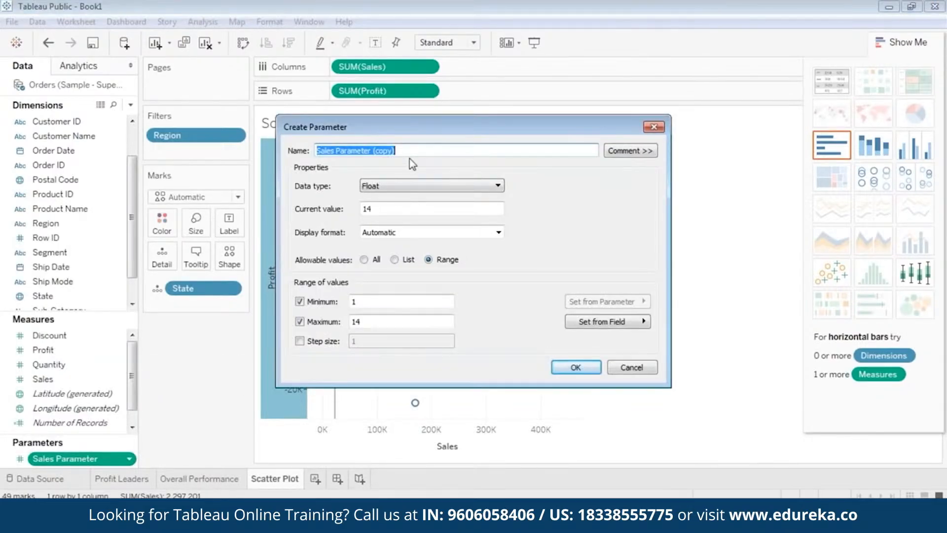
pyautogui.write('Pro')
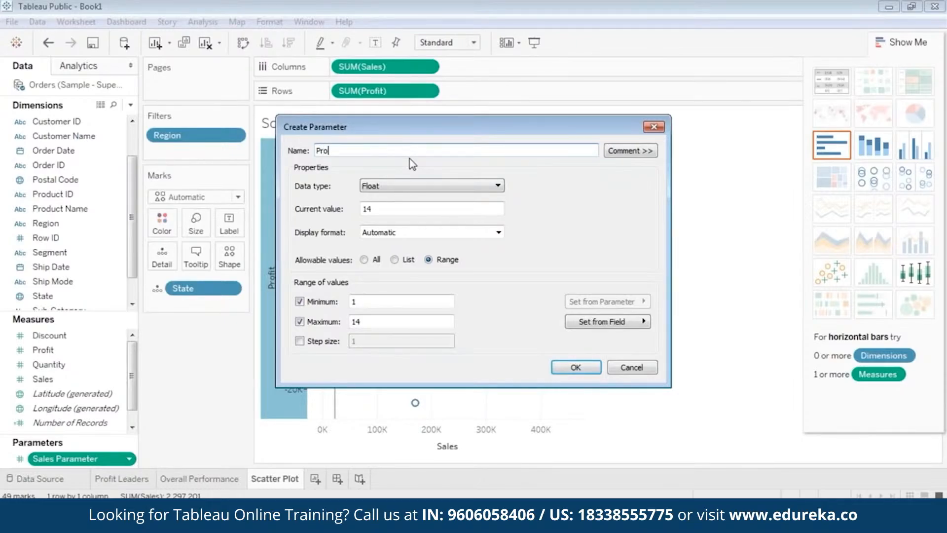
pyautogui.write('fit Parameter')
pyautogui.doubleClick(367, 209)
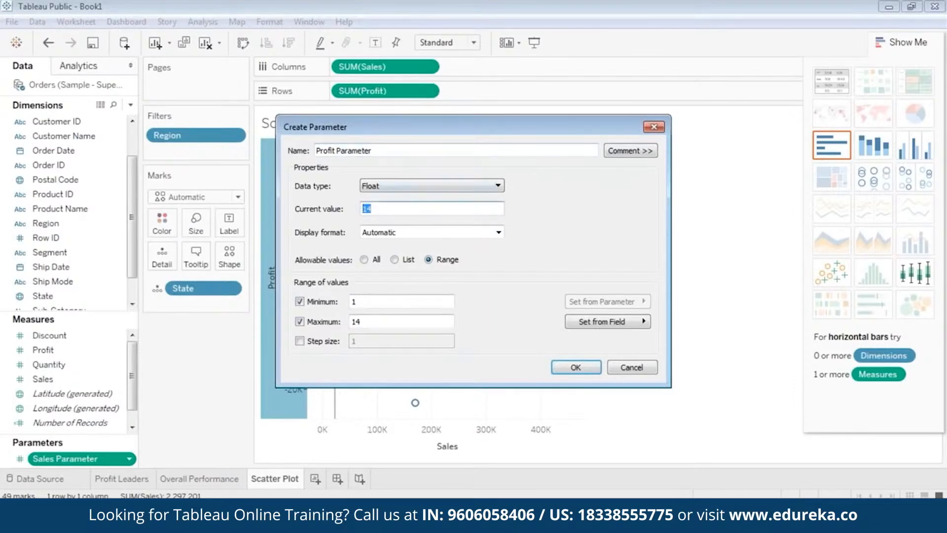
pyautogui.write('2196')
pyautogui.click(572, 368)
pyautogui.moveTo(379, 338)
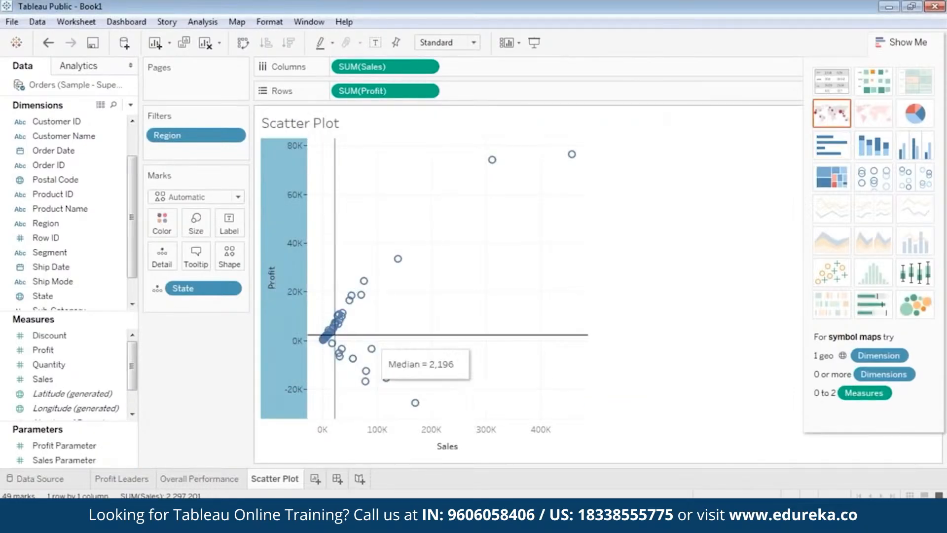
pyautogui.click(86, 460)
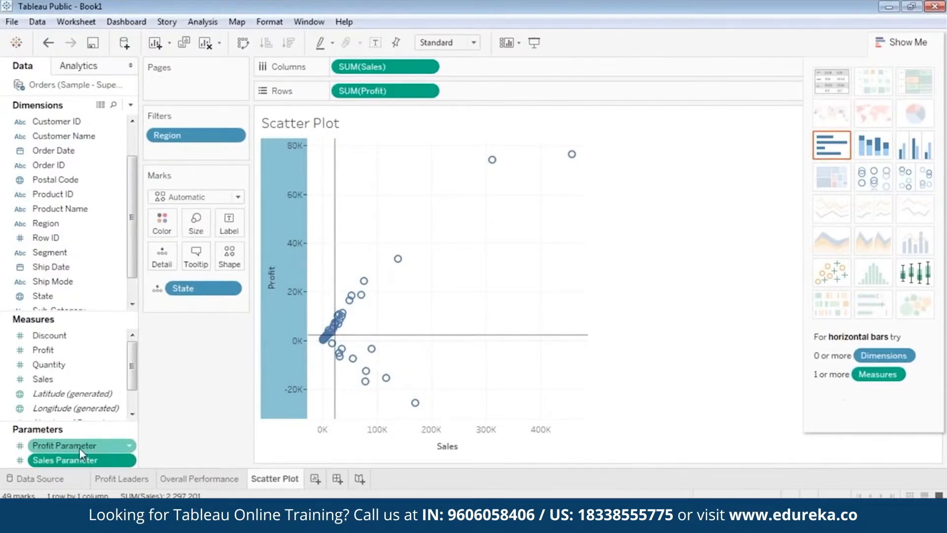
pyautogui.click(79, 448)
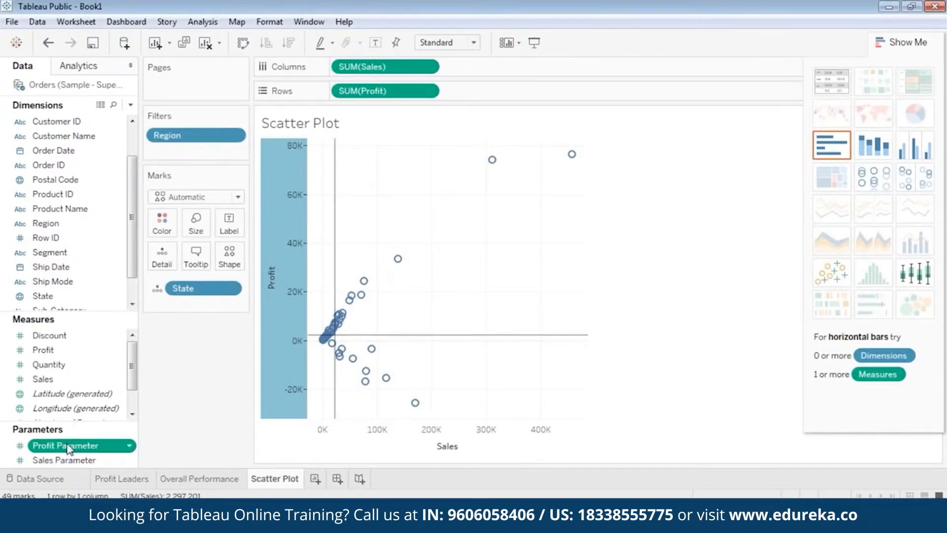
pyautogui.click(84, 460)
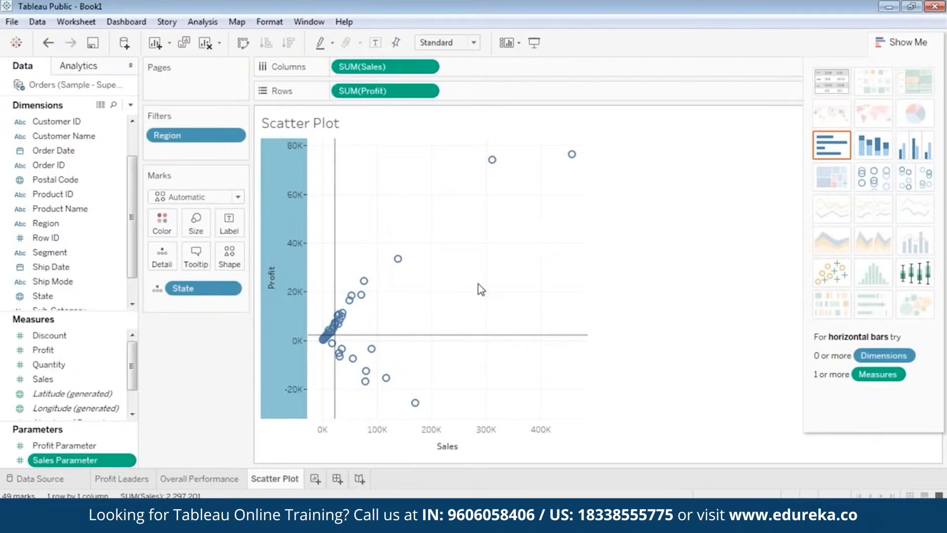
pyautogui.rightClick(7, 337)
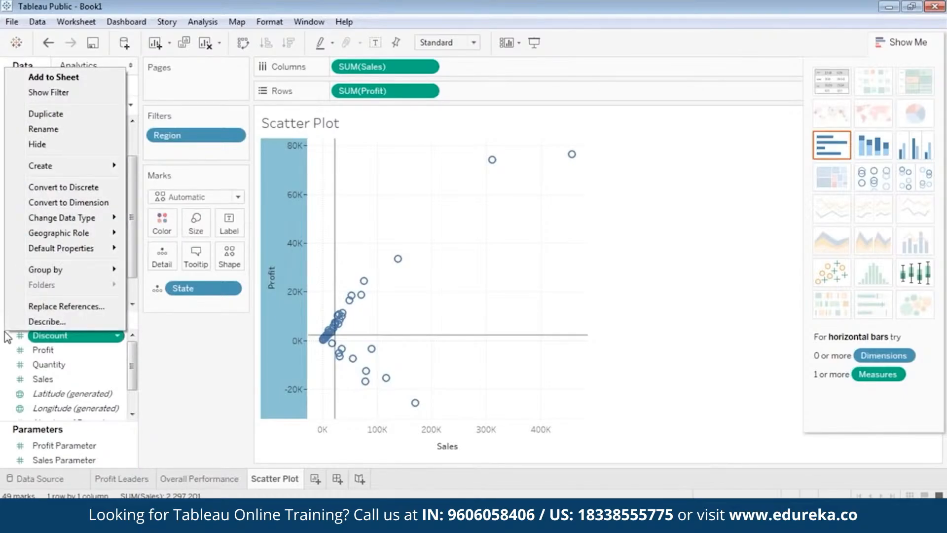
pyautogui.click(4, 331)
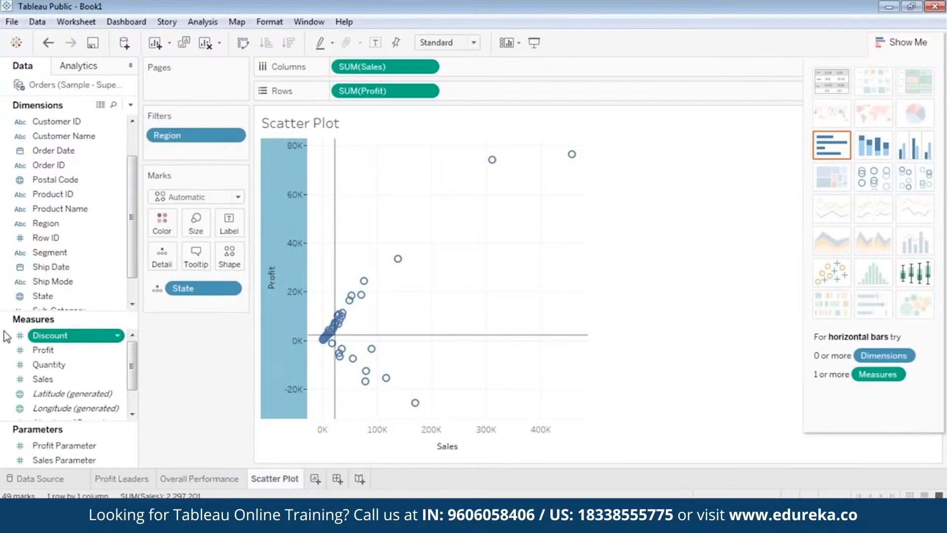
# Step: Create a calculated field from Discount and name it Identify Quadrants
pyautogui.rightClick(7, 337)
pyautogui.moveTo(83, 168)
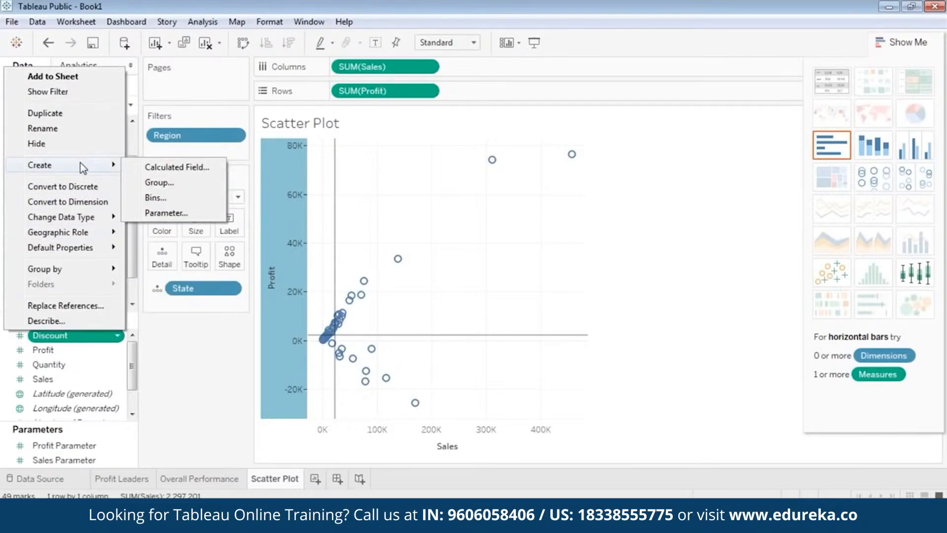
pyautogui.click(173, 168)
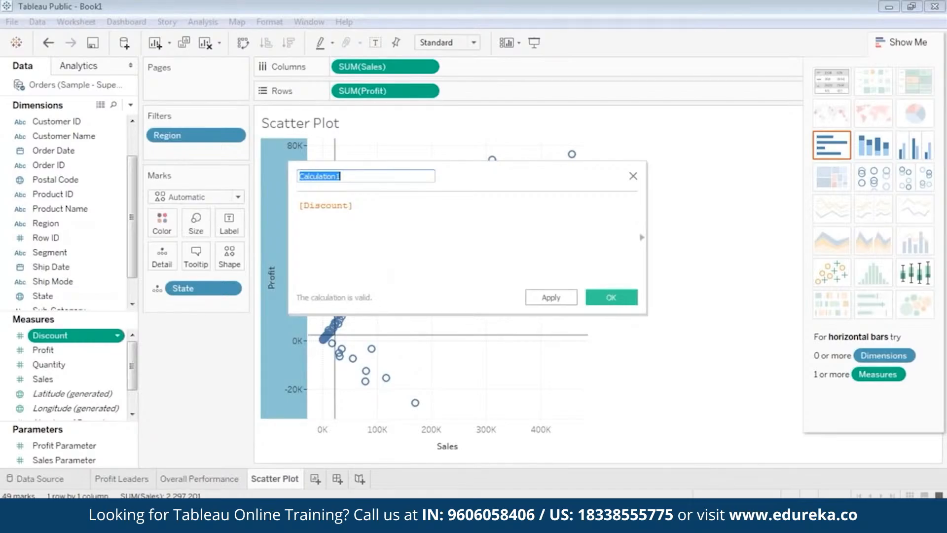
pyautogui.press('BackSpace')
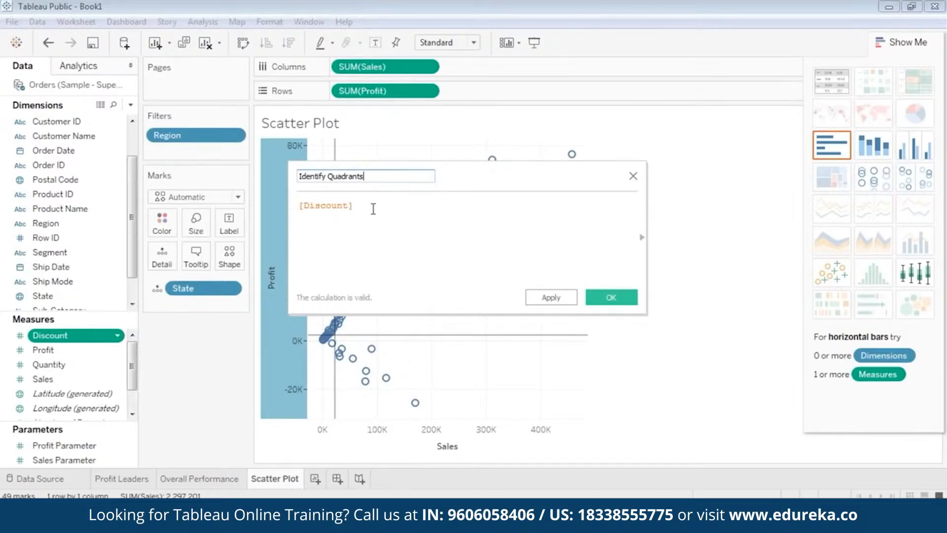
pyautogui.hotkey('ctrl', 'a')
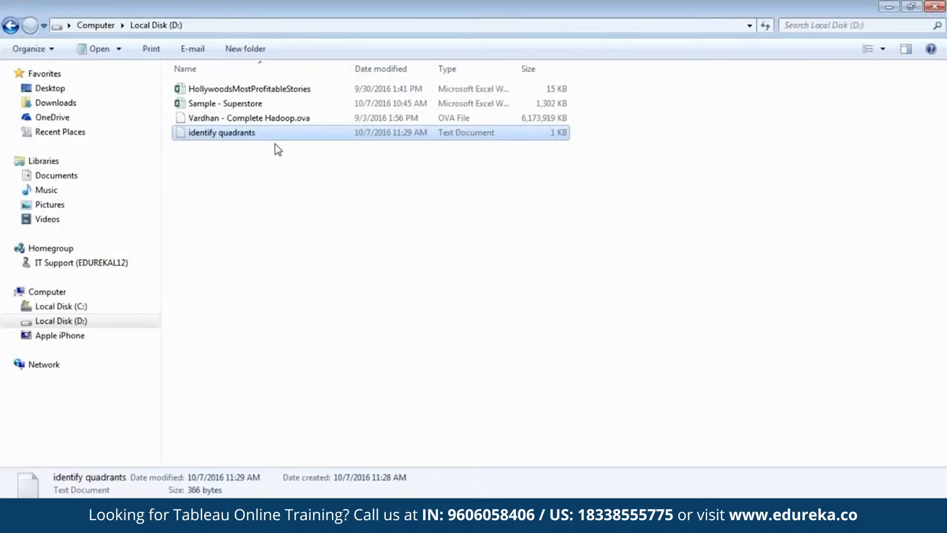
# Step: Replace the calculation with the Q1–Q4 quadrant IF/ELSEIF formula copied from the identify quadrants text file, and save it
pyautogui.doubleClick(257, 135)
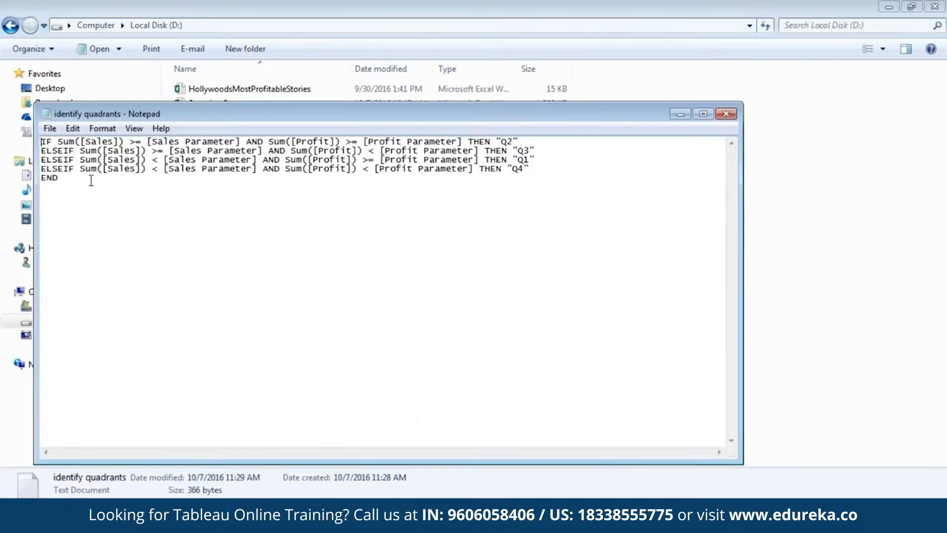
pyautogui.moveTo(74, 184); pyautogui.dragTo(40, 141)
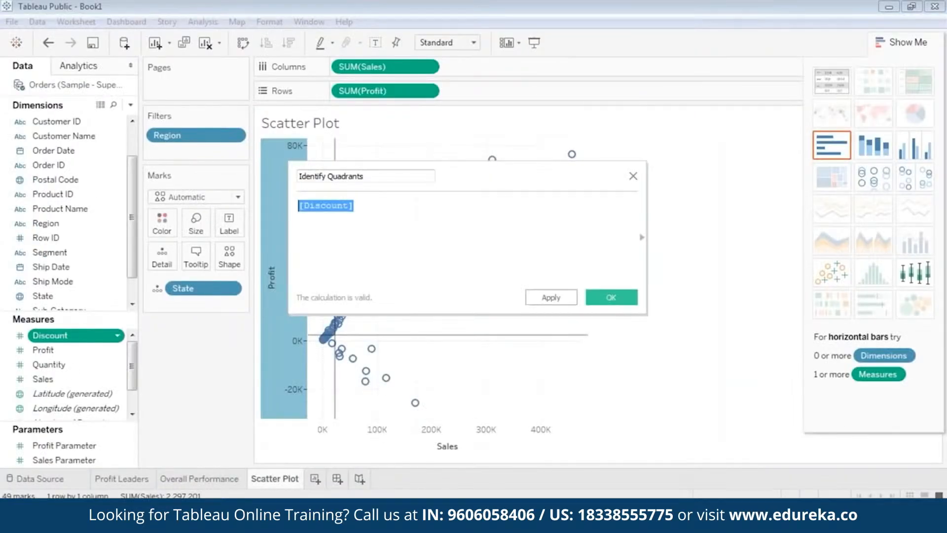
pyautogui.hotkey('ctrl', 'v')
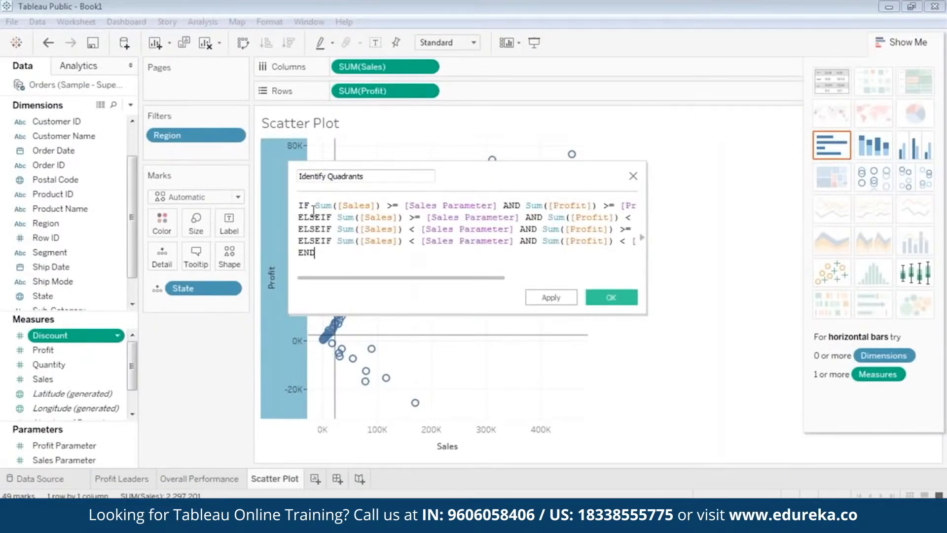
pyautogui.moveTo(289, 192); pyautogui.dragTo(94, 192)
pyautogui.moveTo(342, 173); pyautogui.dragTo(411, 178)
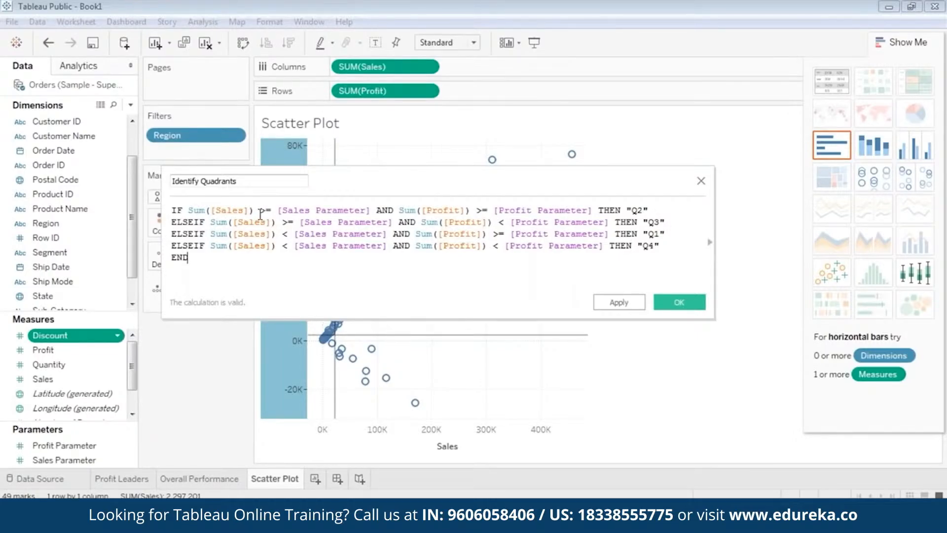
pyautogui.click(325, 212)
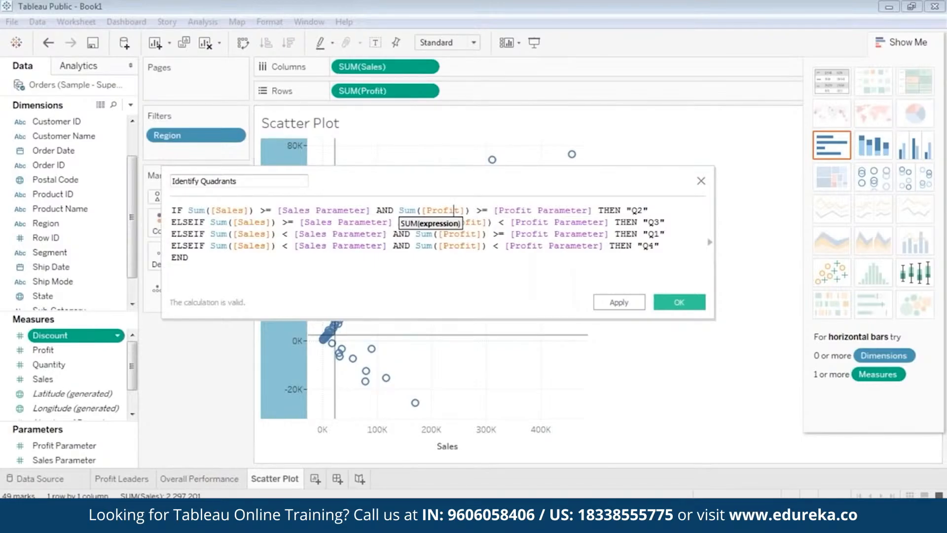
pyautogui.moveTo(435, 179); pyautogui.dragTo(433, 281)
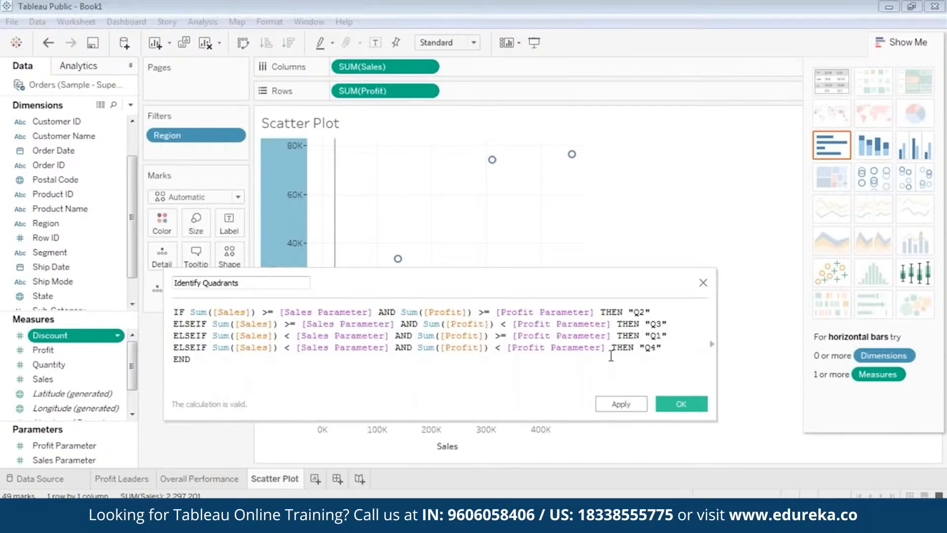
pyautogui.moveTo(667, 348); pyautogui.dragTo(155, 286)
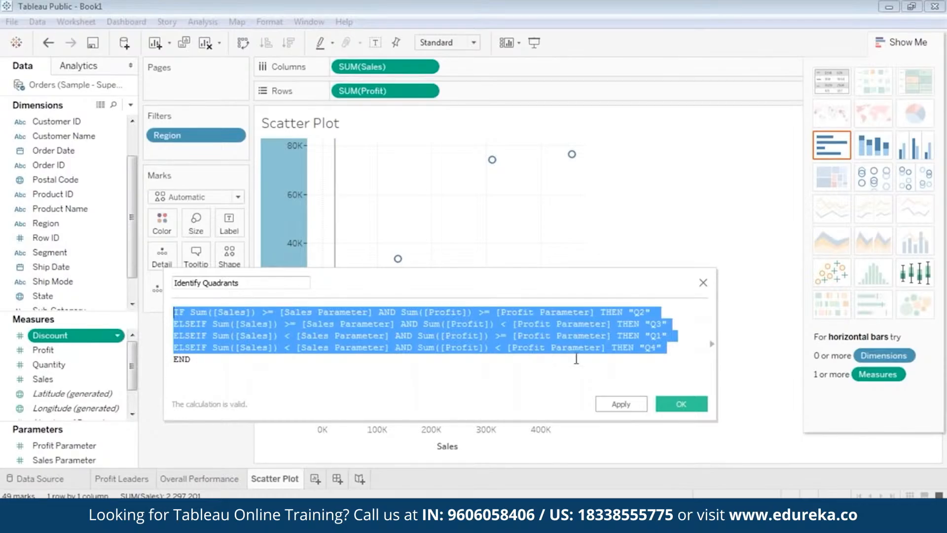
pyautogui.click(564, 366)
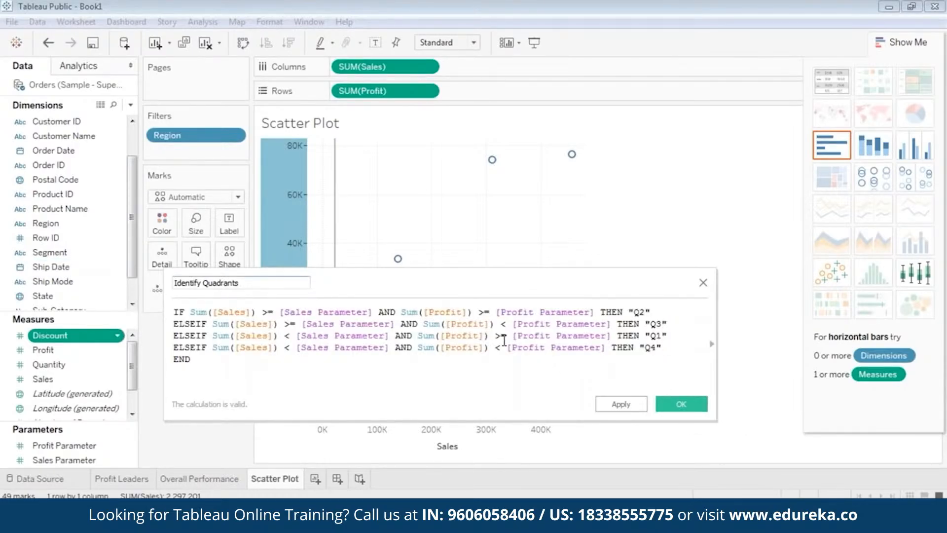
pyautogui.click(686, 409)
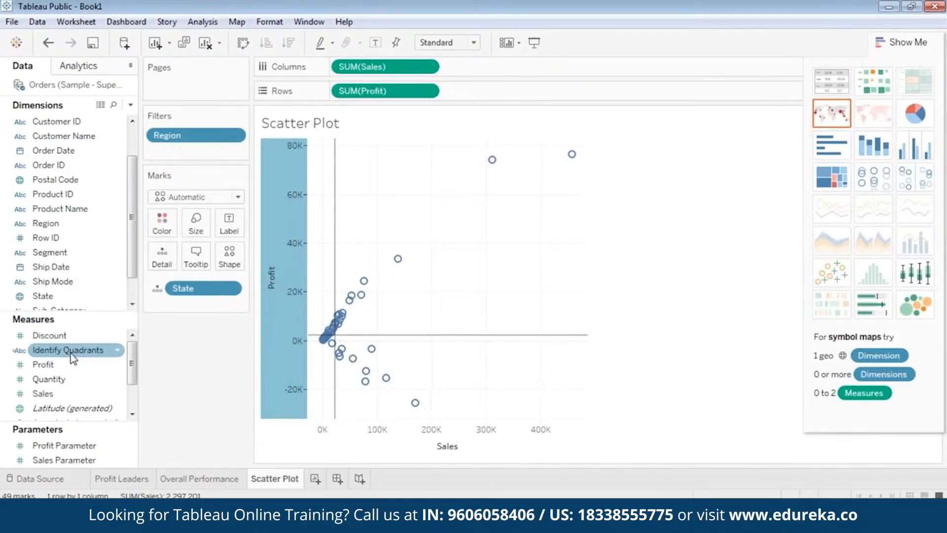
# Step: Color the scatter plot marks by the Identify Quadrants field
pyautogui.moveTo(69, 355); pyautogui.dragTo(167, 224)
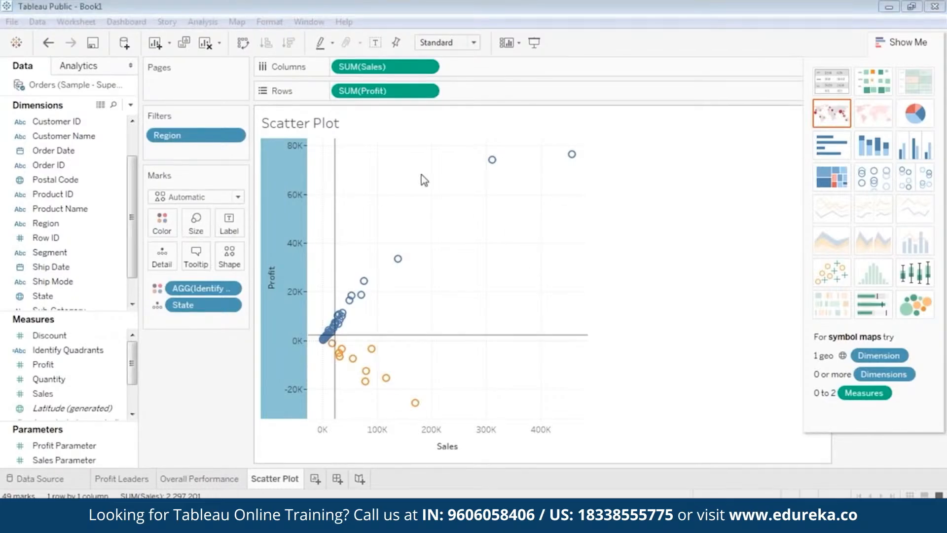
pyautogui.moveTo(353, 363)
# Step: Edit Sales Parameter to allow all values and set its current value to 22205
pyautogui.click(87, 461)
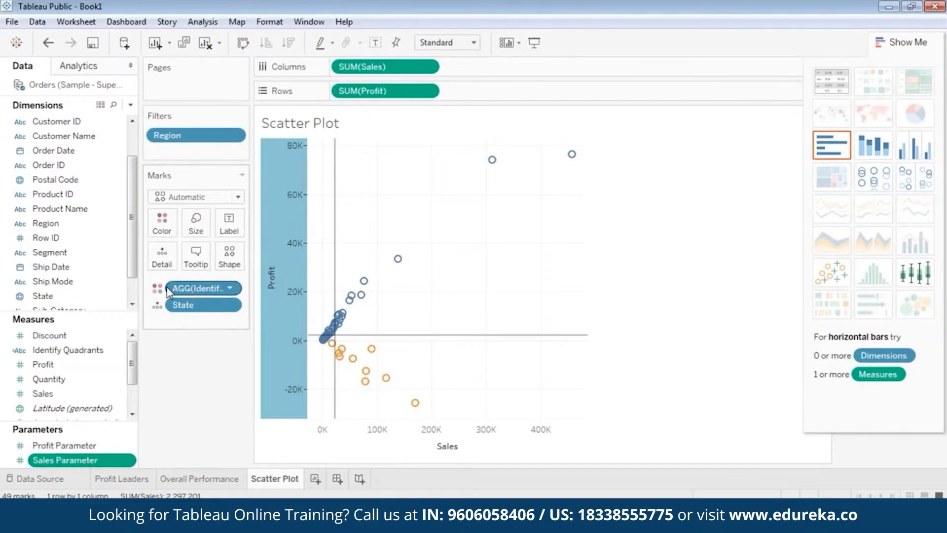
pyautogui.rightClick(78, 463)
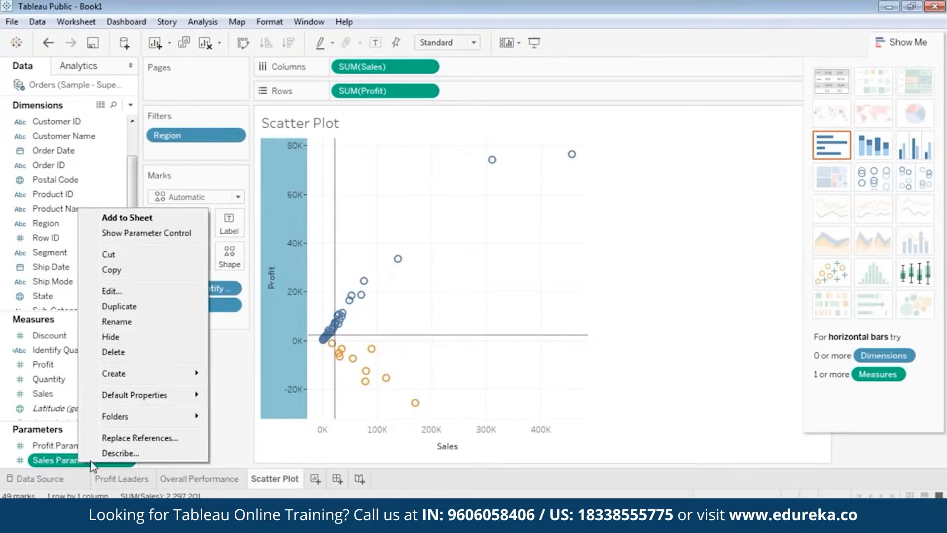
pyautogui.click(143, 292)
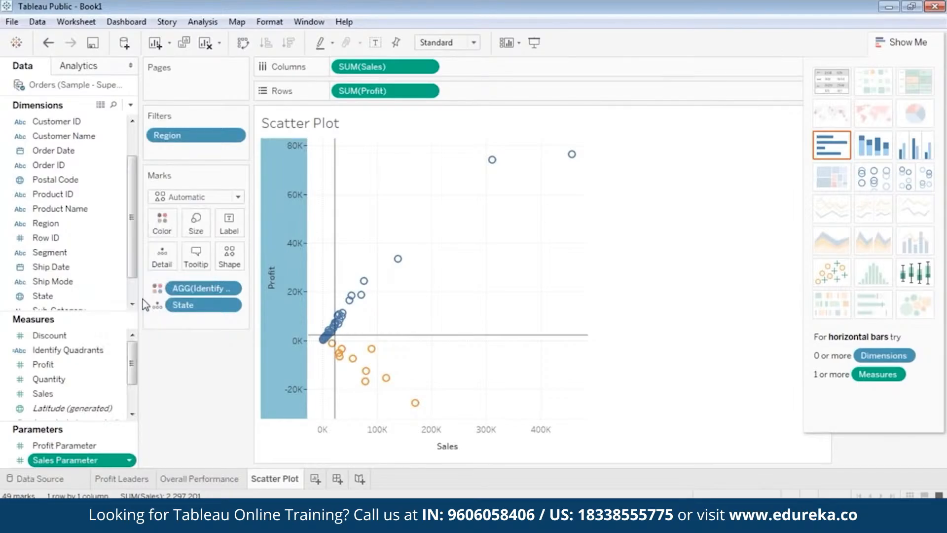
pyautogui.moveTo(474, 136); pyautogui.dragTo(587, 116)
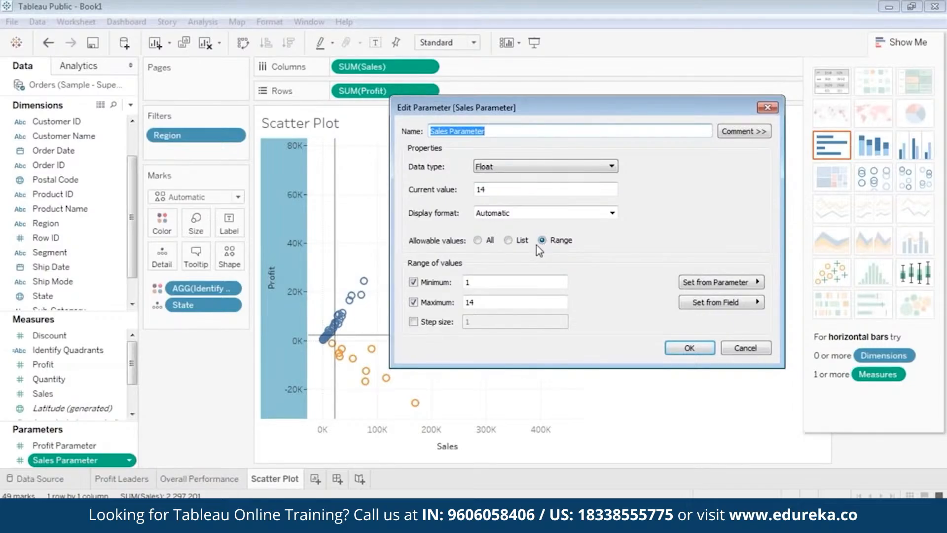
pyautogui.click(479, 240)
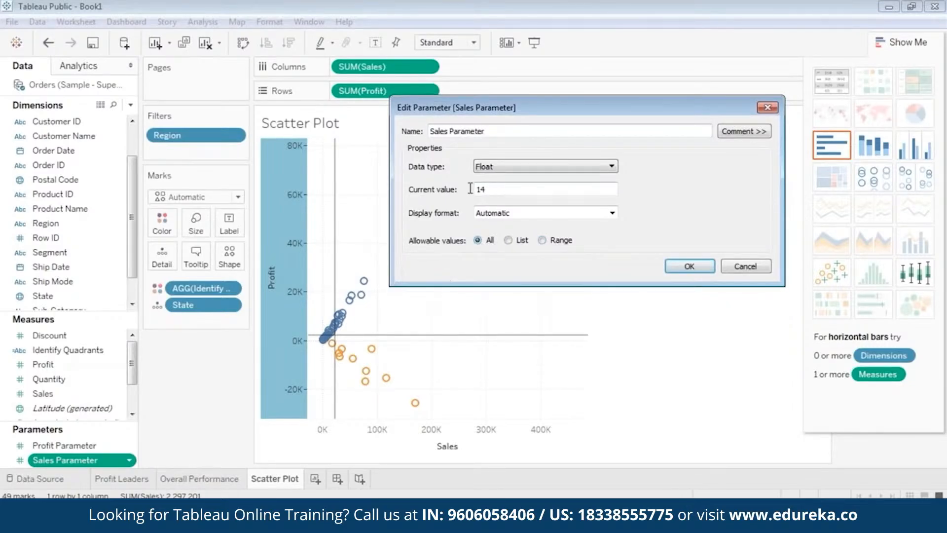
pyautogui.doubleClick(471, 189)
pyautogui.write('21')
pyautogui.click(695, 266)
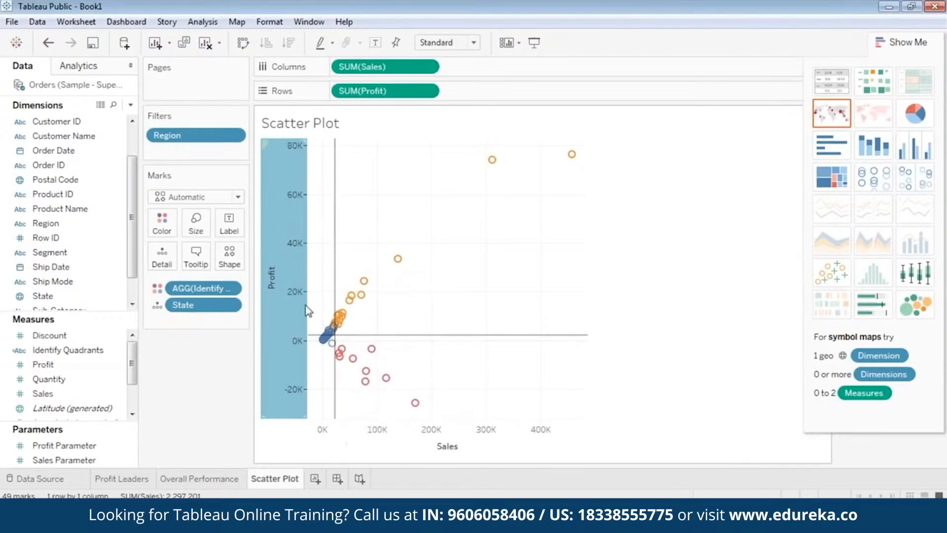
# Step: Edit Profit Parameter to allow all values and set its current value to 2196
pyautogui.rightClick(75, 447)
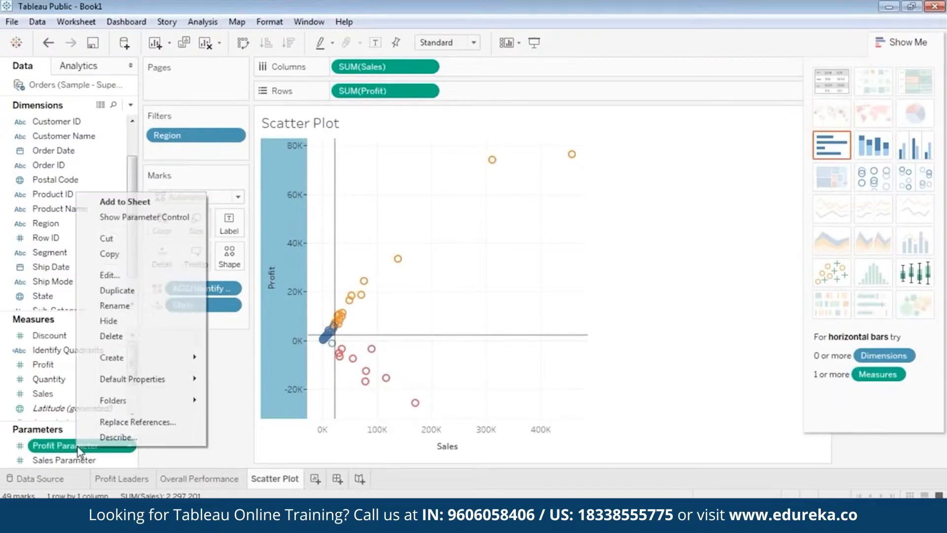
pyautogui.click(138, 272)
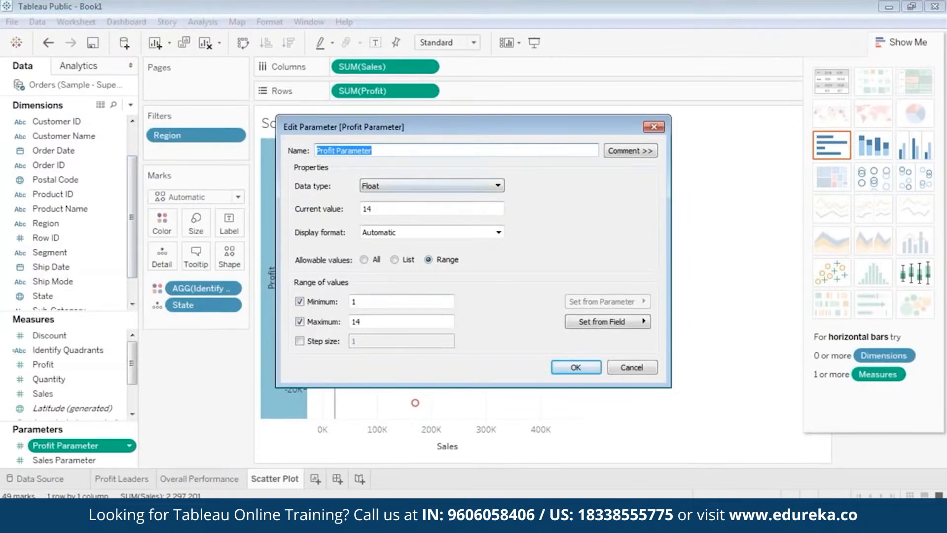
pyautogui.click(364, 260)
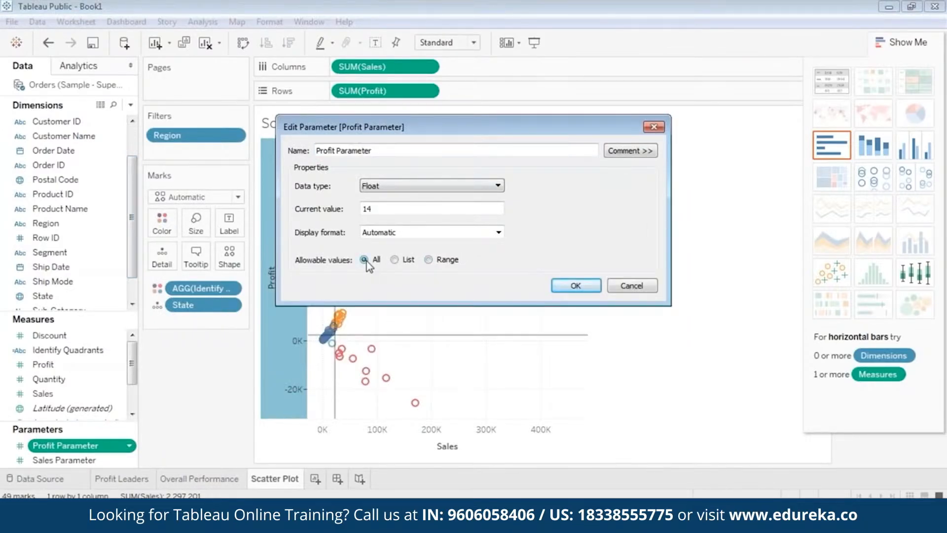
pyautogui.press('BackSpace')
pyautogui.press('BackSpace')
pyautogui.write('21')
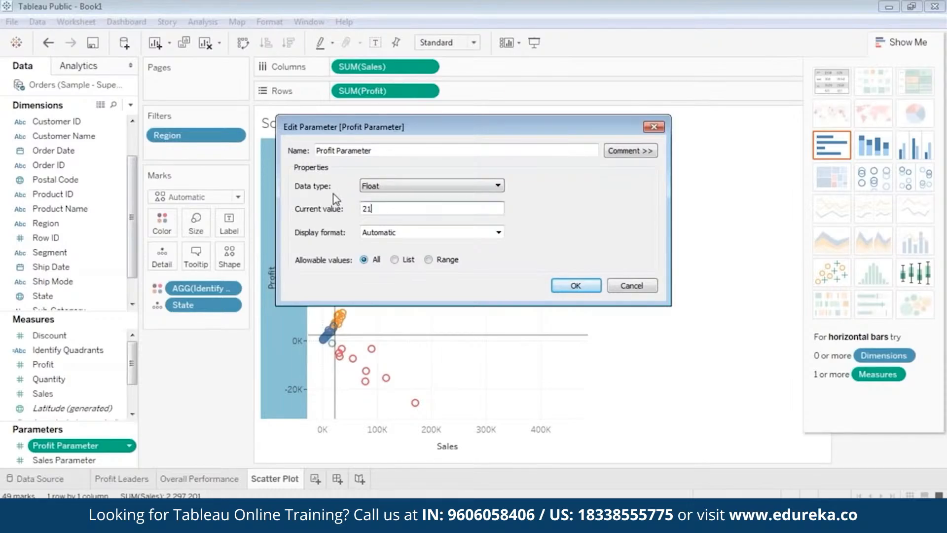
pyautogui.write('96')
pyautogui.click(575, 287)
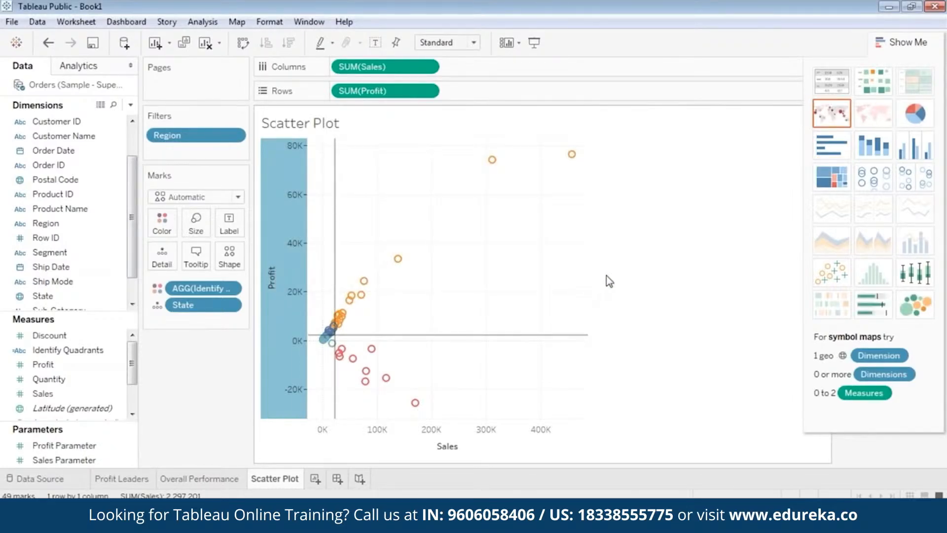
# Step: Close the Show Me panel and highlight the Q1 marks from the quadrant color legend, then clear the highlight
pyautogui.click(888, 37)
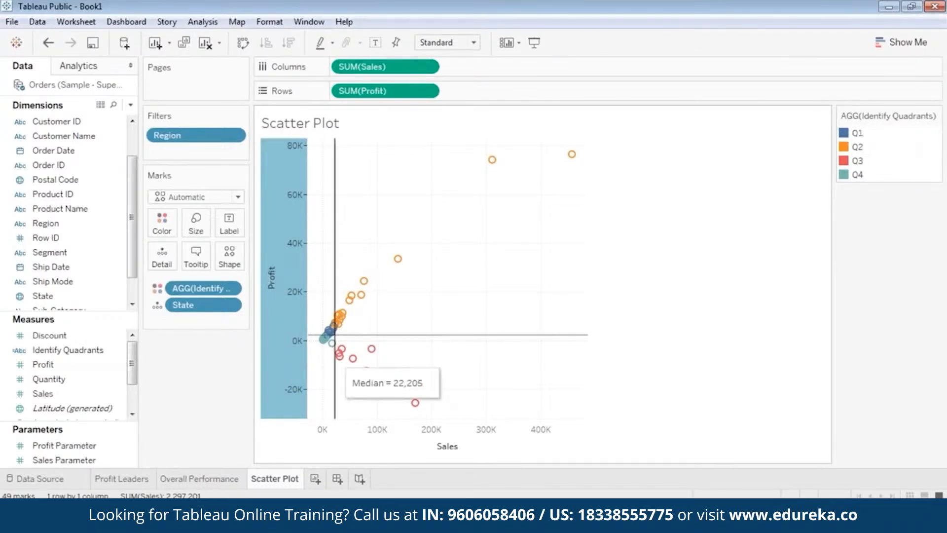
pyautogui.moveTo(338, 336)
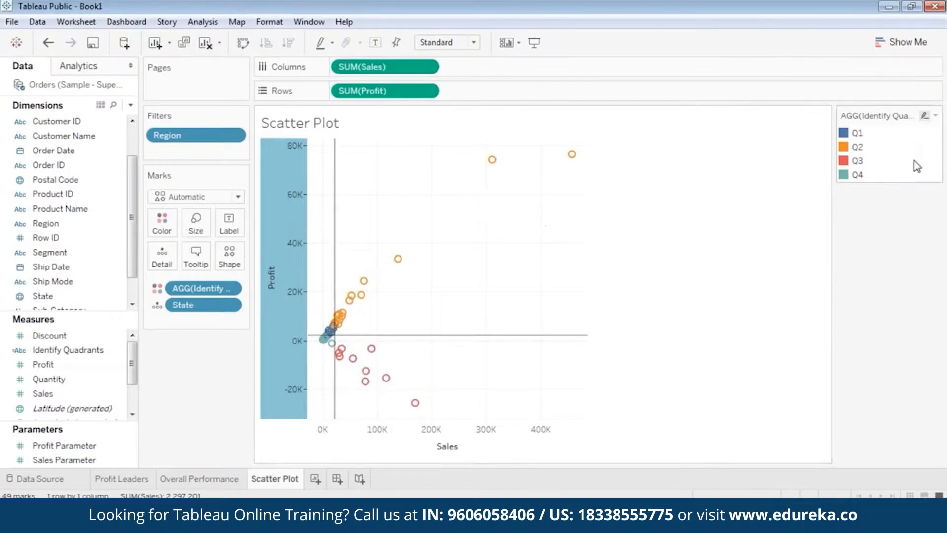
pyautogui.click(845, 134)
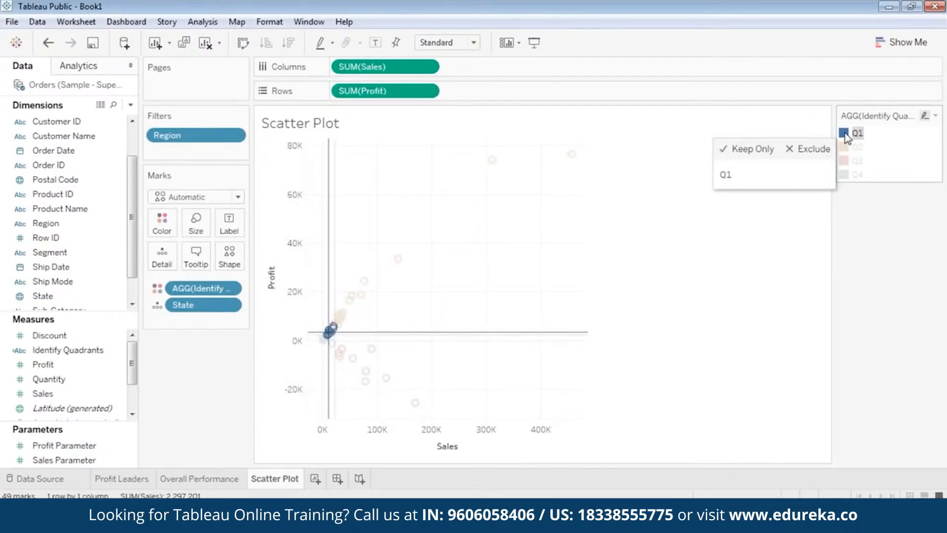
pyautogui.click(853, 134)
pyautogui.click(858, 133)
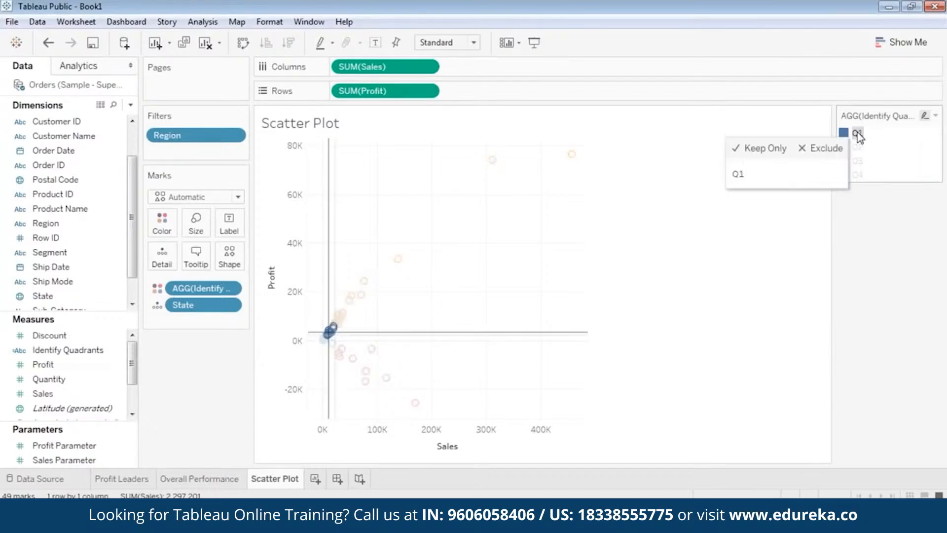
pyautogui.click(858, 134)
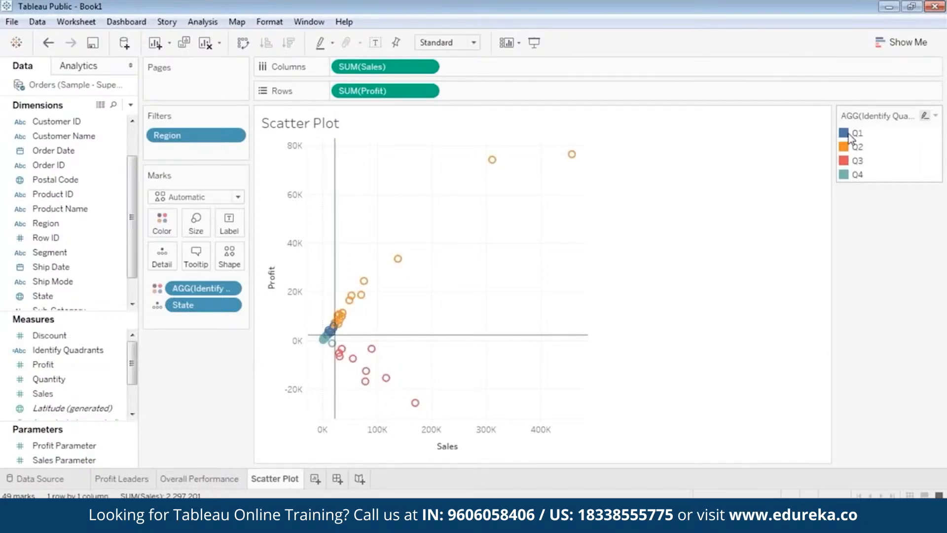
pyautogui.rightClick(848, 136)
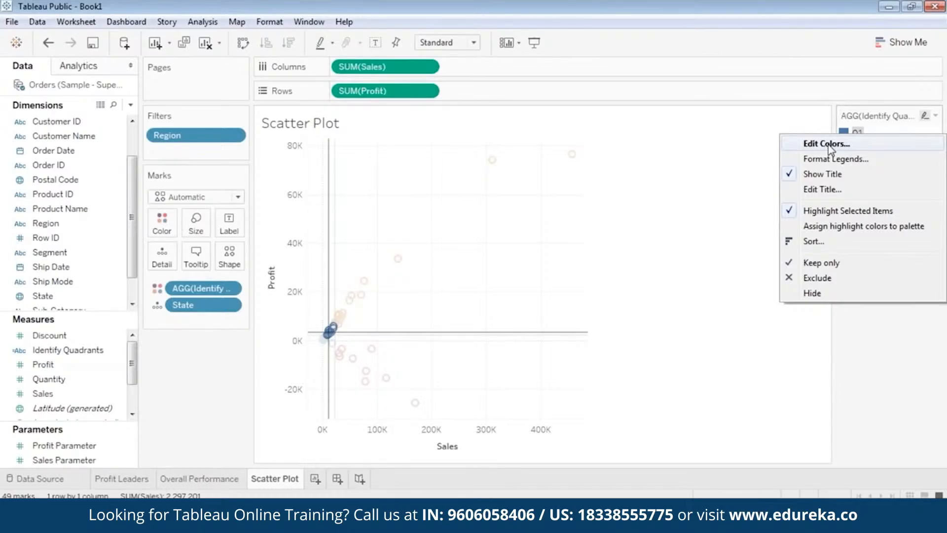
pyautogui.click(655, 172)
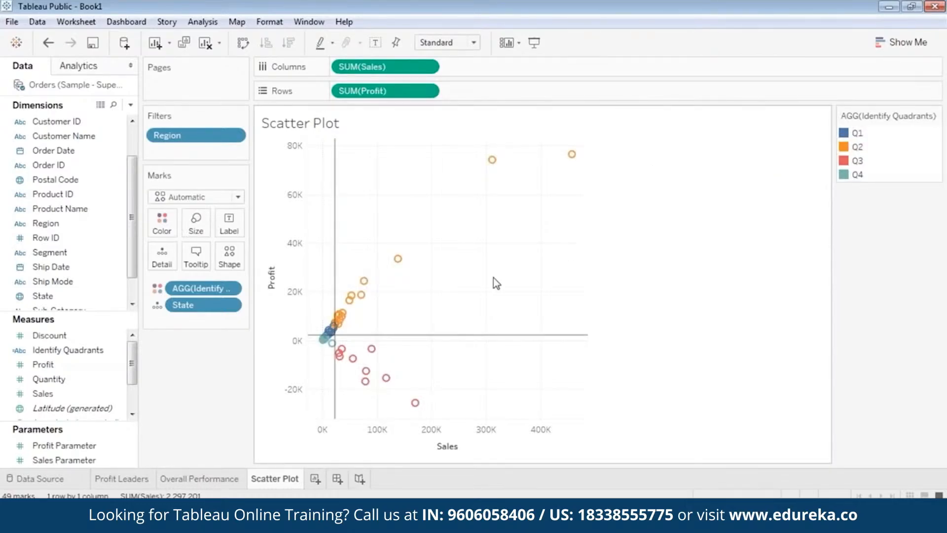
pyautogui.doubleClick(366, 324)
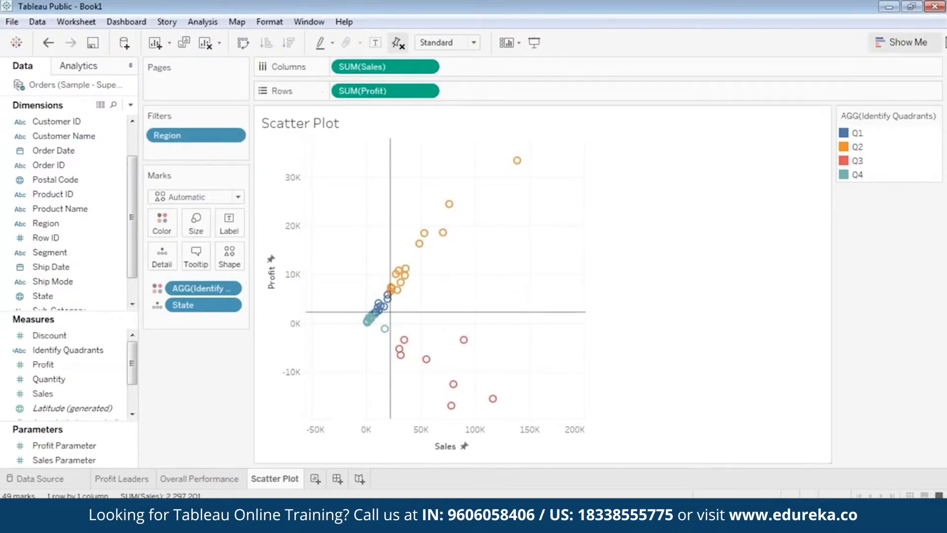
pyautogui.click(935, 7)
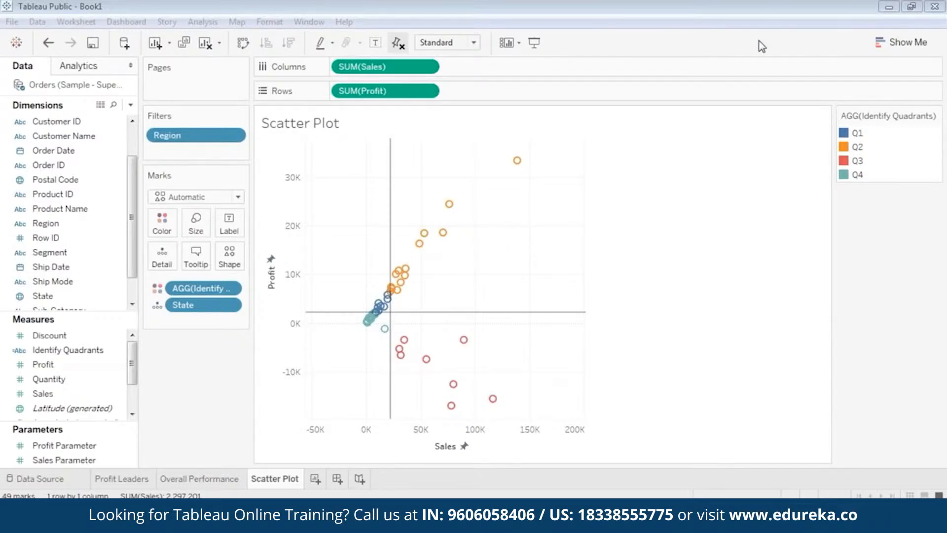
# Step: Show the view toolbar on the scatter plot and use it to zoom out and pan the plot
pyautogui.rightClick(346, 196)
pyautogui.rightClick(359, 151)
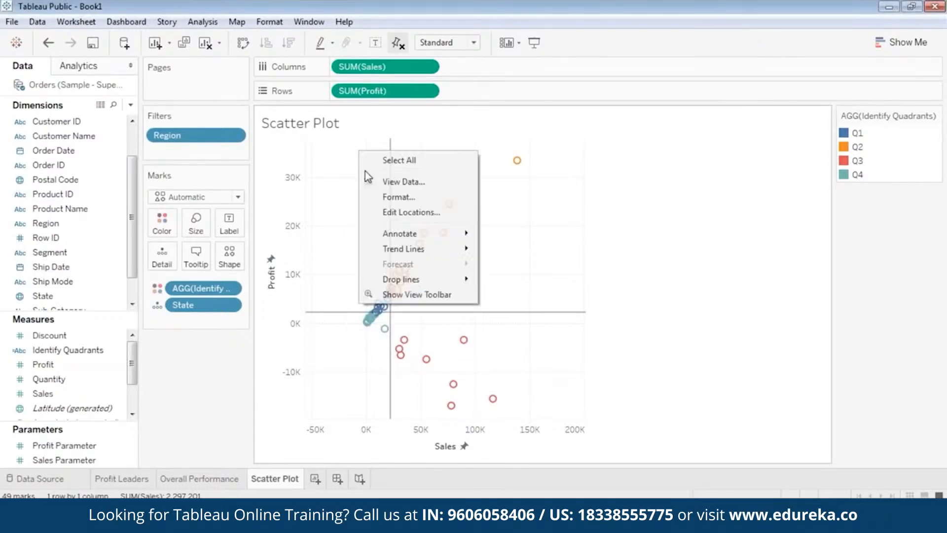
pyautogui.click(410, 297)
pyautogui.click(324, 172)
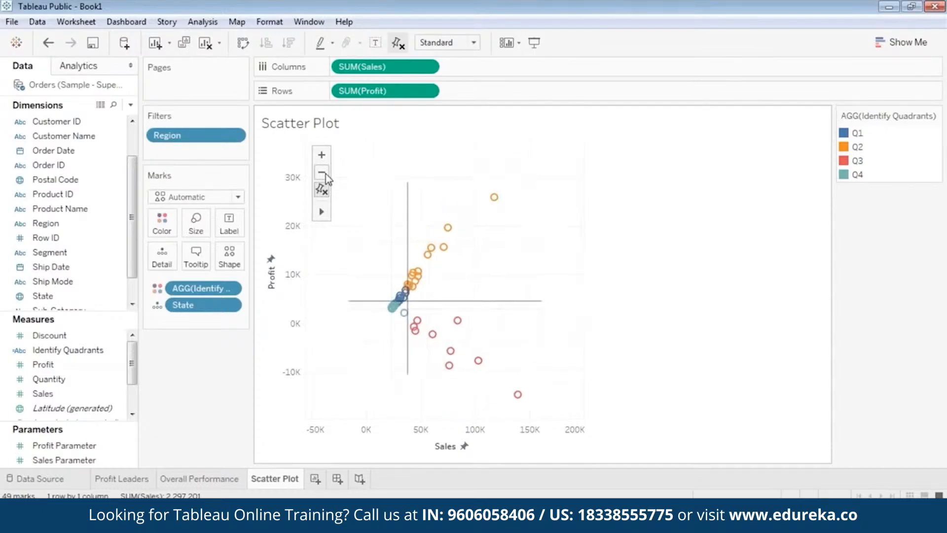
pyautogui.moveTo(329, 220)
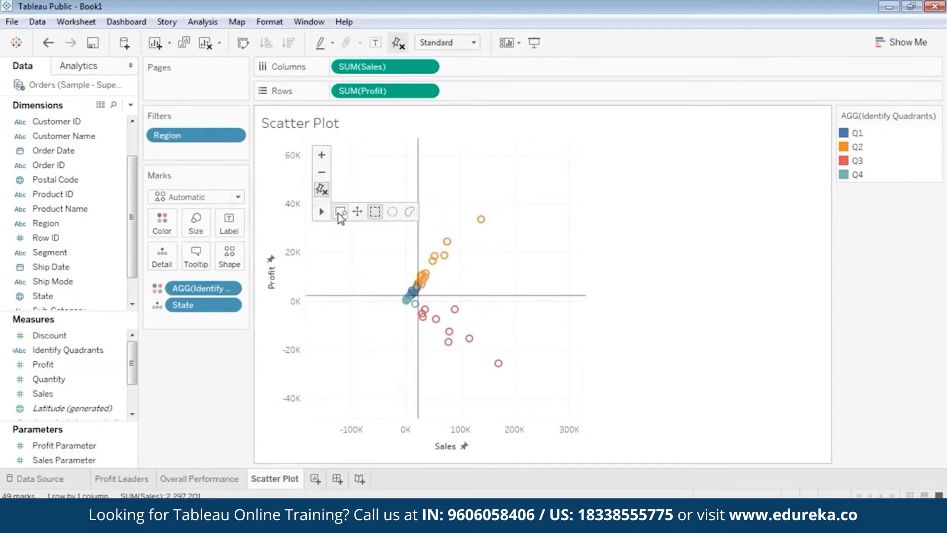
pyautogui.click(358, 212)
pyautogui.moveTo(505, 257); pyautogui.dragTo(453, 270)
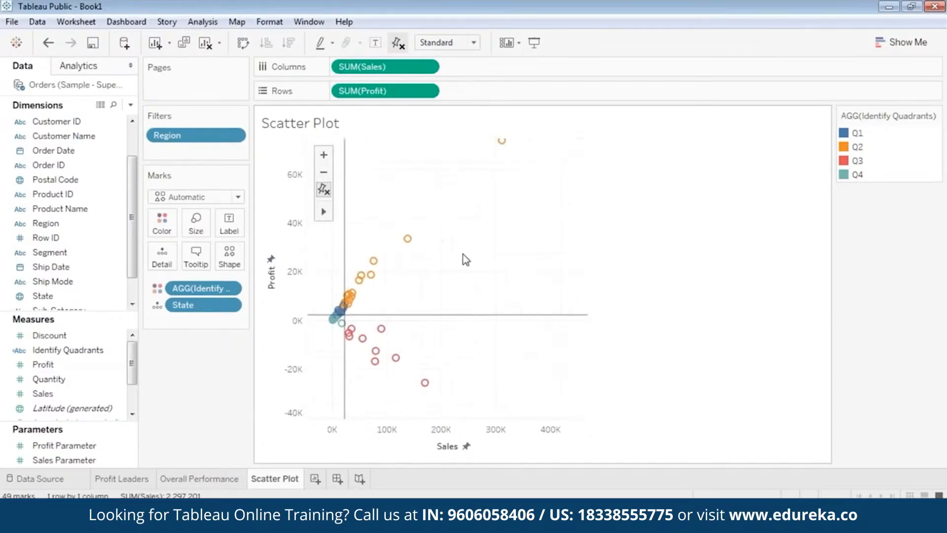
# Step: Inspect the state marks in each quadrant by zooming the scatter plot and reading their tooltips
pyautogui.moveTo(571, 169)
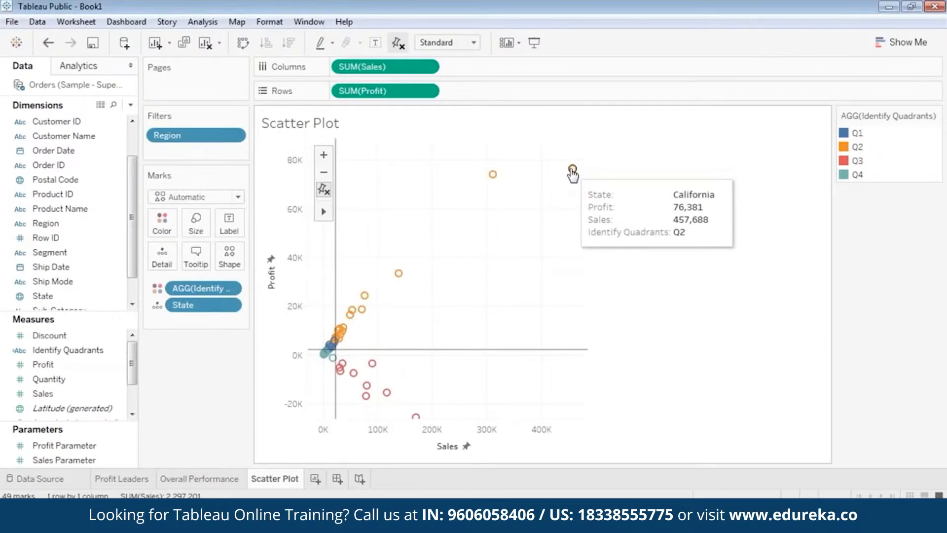
pyautogui.moveTo(493, 175)
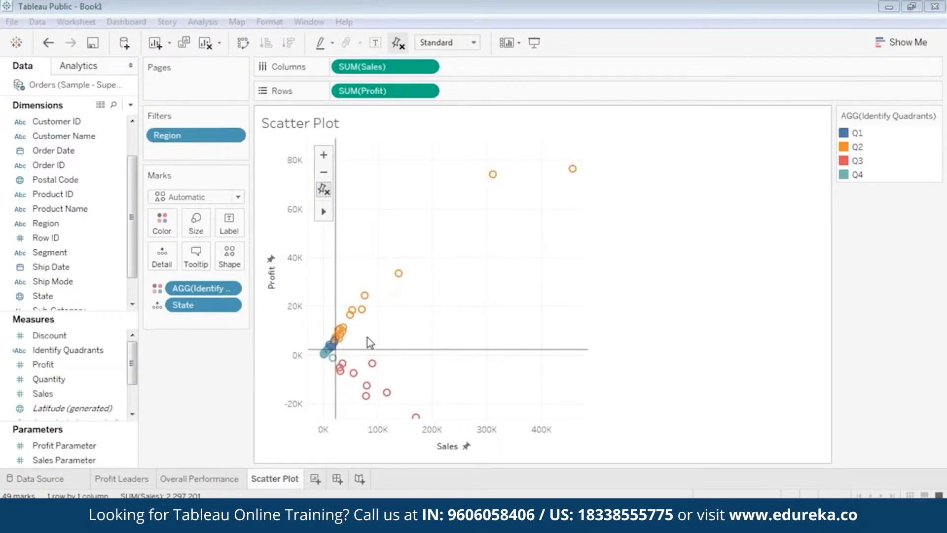
pyautogui.moveTo(410, 280)
pyautogui.doubleClick(355, 337)
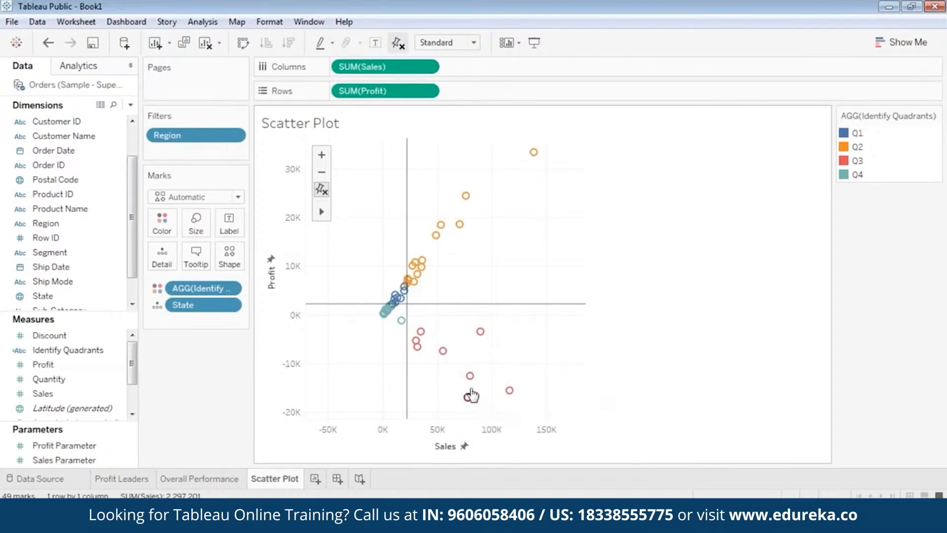
pyautogui.moveTo(510, 393)
pyautogui.click(322, 190)
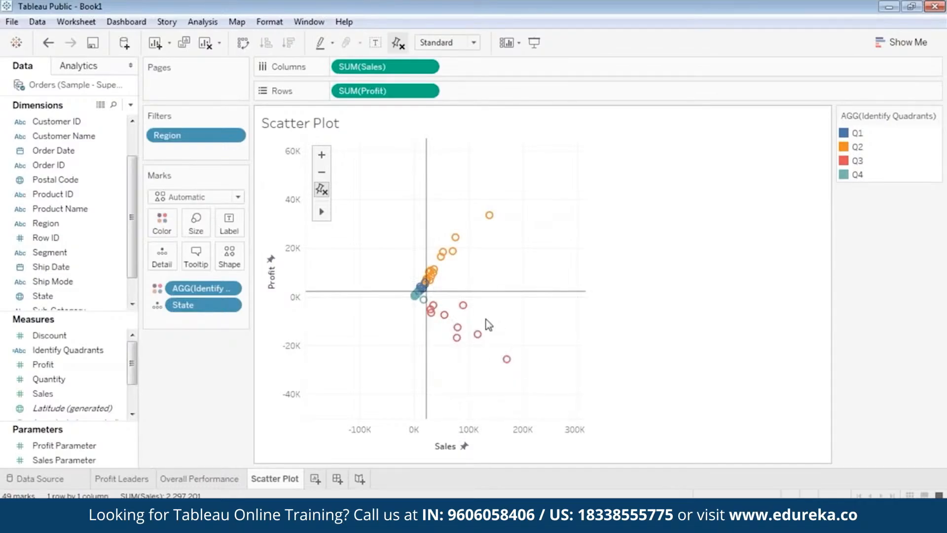
pyautogui.moveTo(474, 315)
pyautogui.moveTo(508, 359)
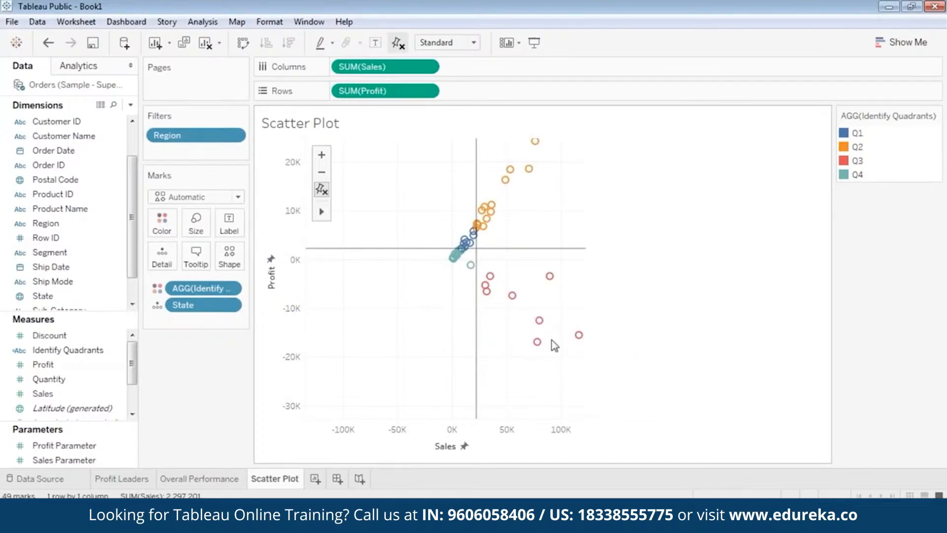
pyautogui.moveTo(468, 269)
pyautogui.moveTo(505, 181)
pyautogui.moveTo(488, 281)
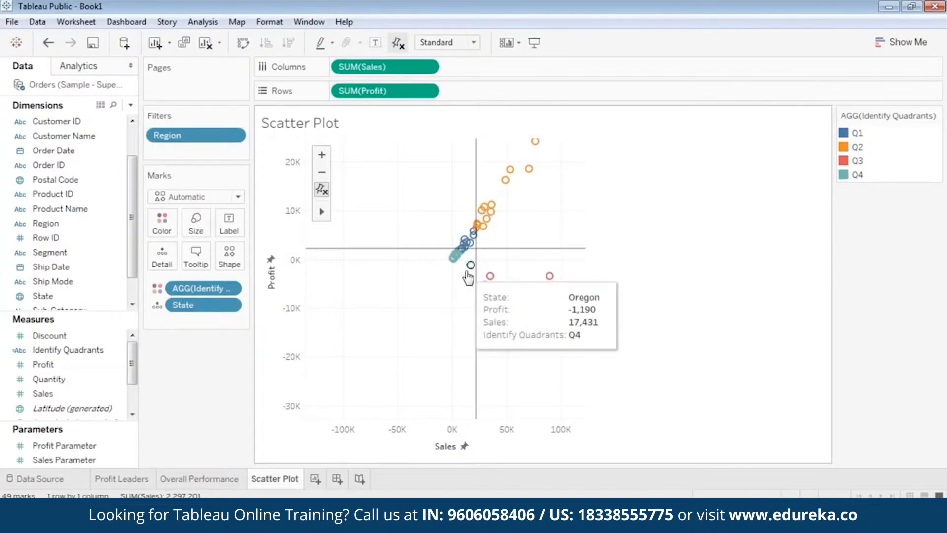
pyautogui.moveTo(486, 218)
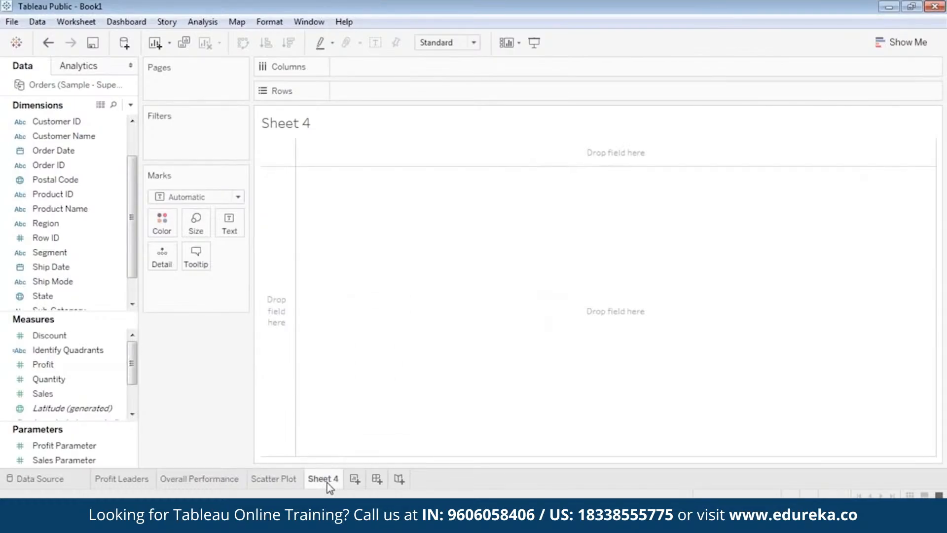
pyautogui.rightClick(327, 482)
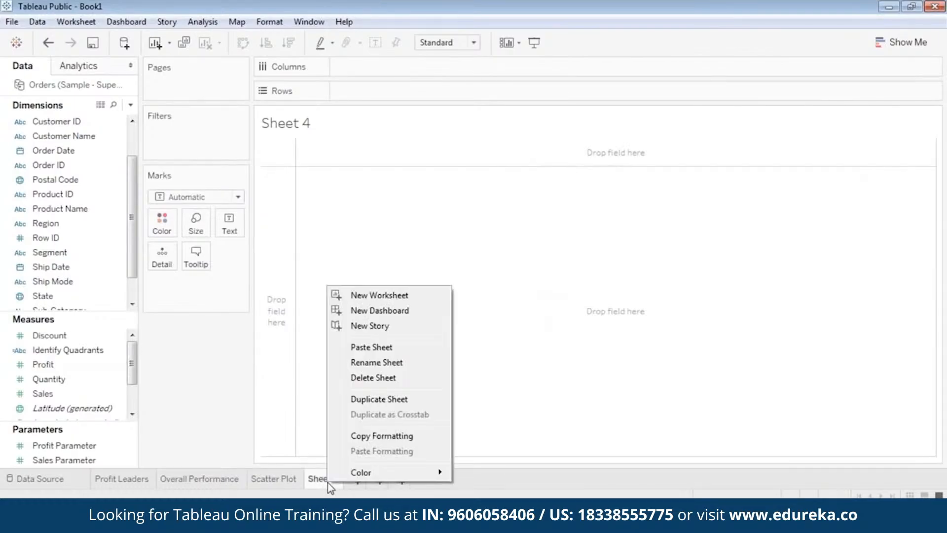
pyautogui.click(413, 363)
pyautogui.write('Segment')
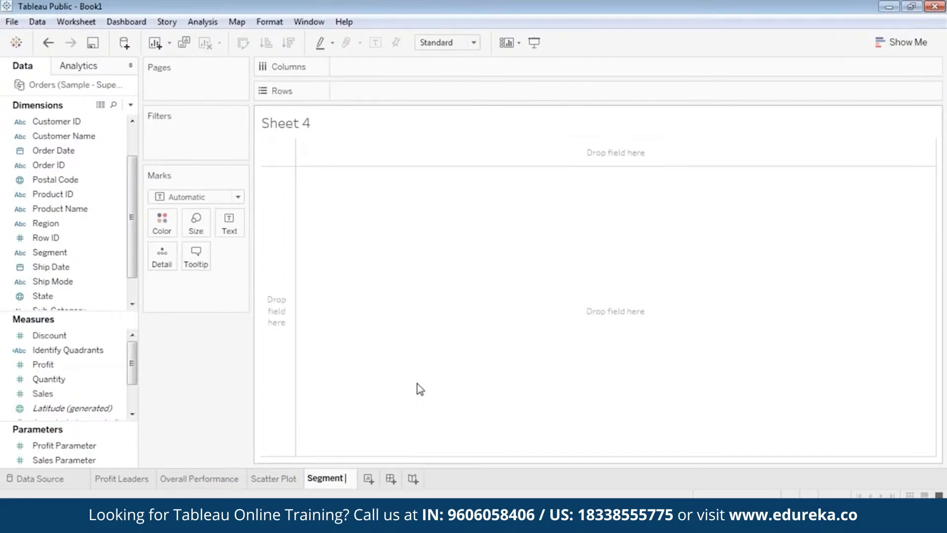
pyautogui.write(' @Pro')
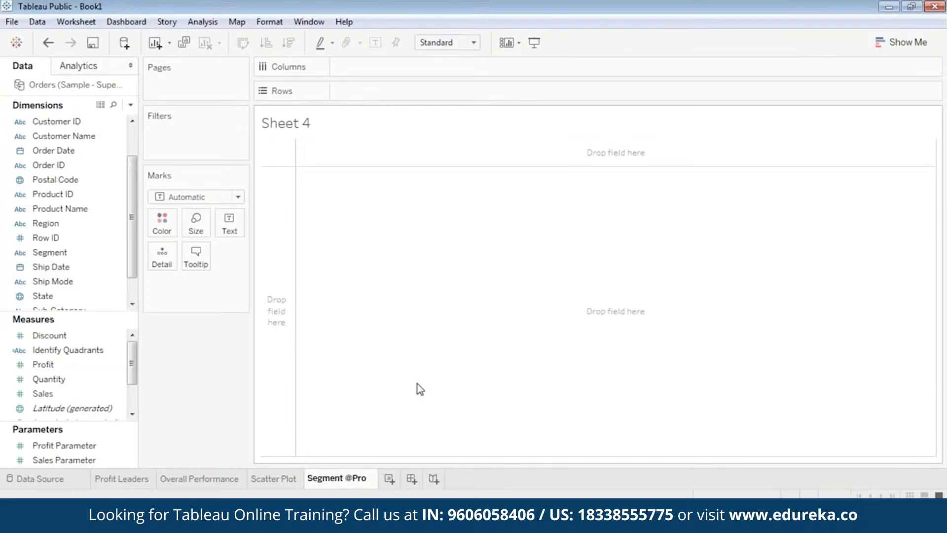
pyautogui.write('fit')
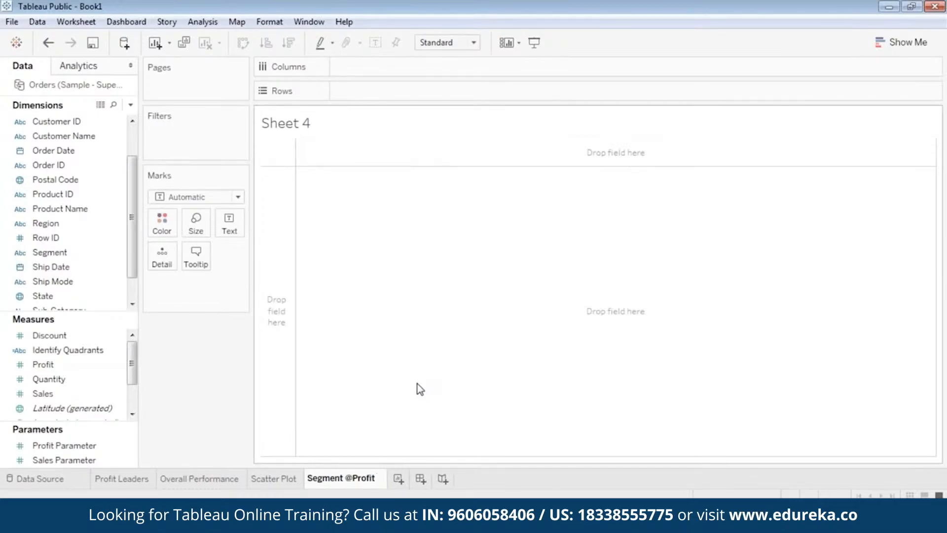
pyautogui.press('Return')
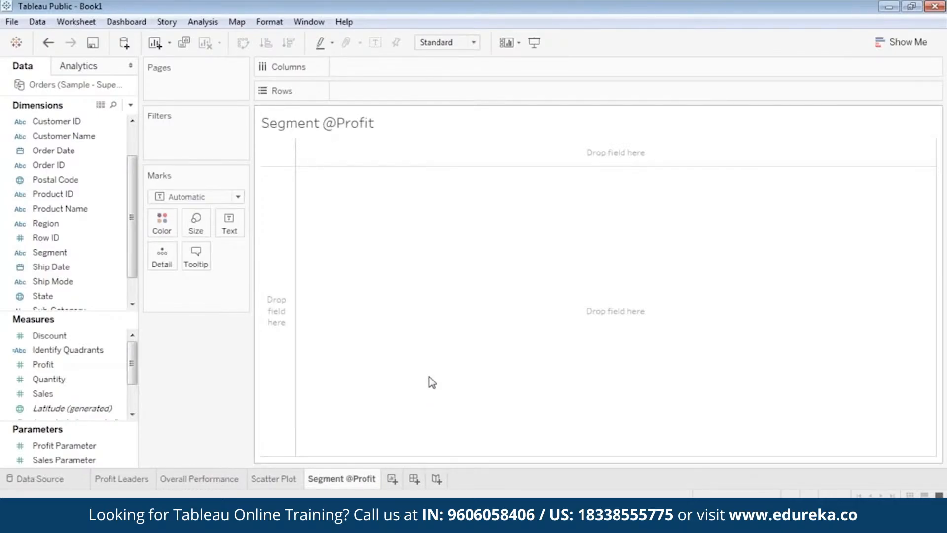
pyautogui.click(781, 144)
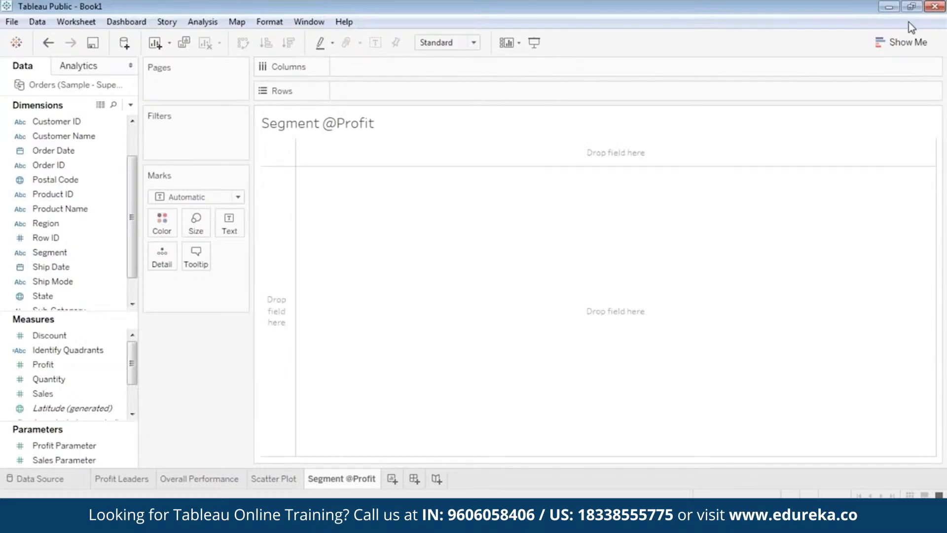
# Step: Open Show Me and place the Region dimension on Rows
pyautogui.click(905, 42)
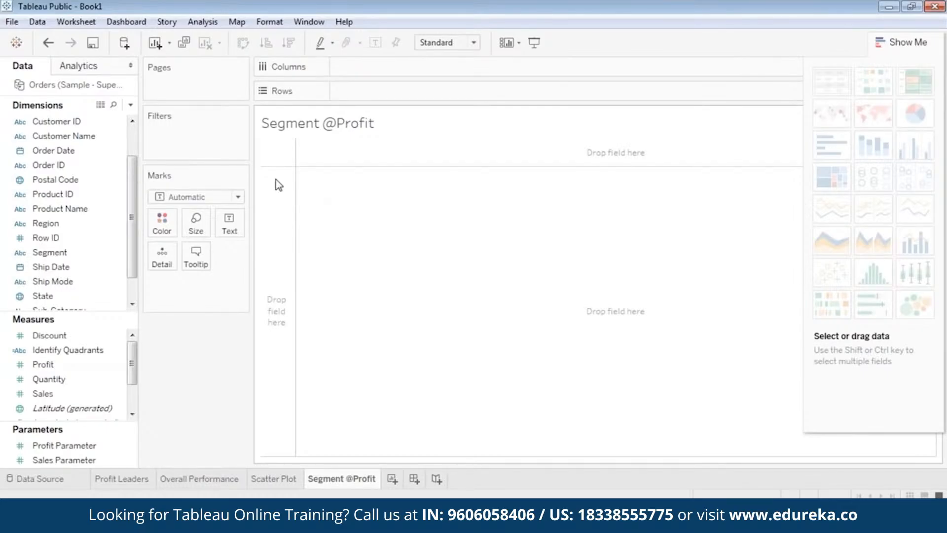
pyautogui.scroll(1, 53, 182)
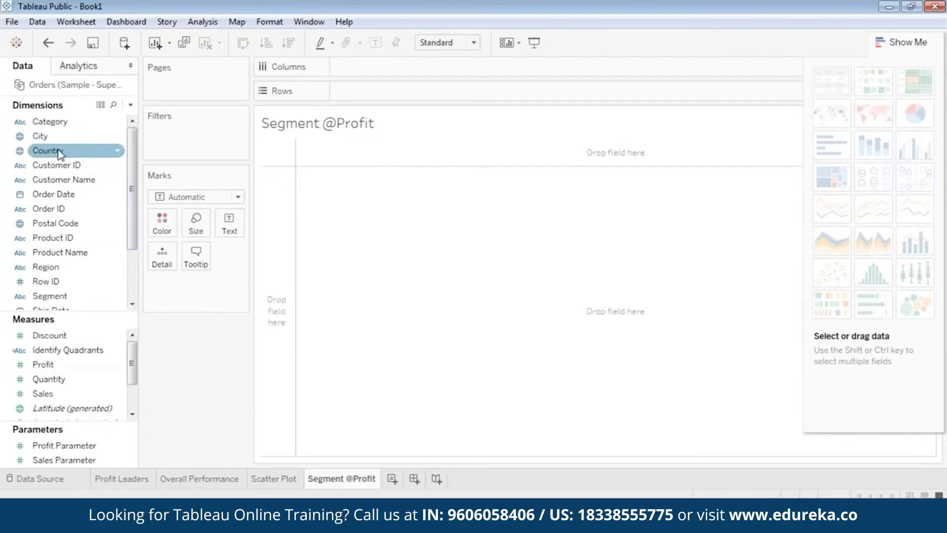
pyautogui.click(47, 210)
pyautogui.moveTo(47, 267); pyautogui.dragTo(363, 98)
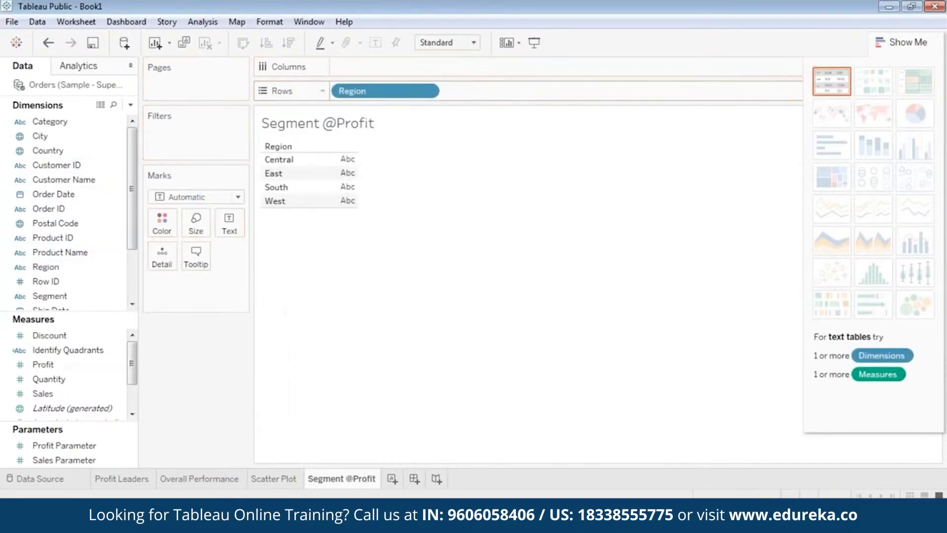
# Step: Color the marks by the Segment dimension
pyautogui.click(56, 366)
pyautogui.scroll(-1, 58, 368)
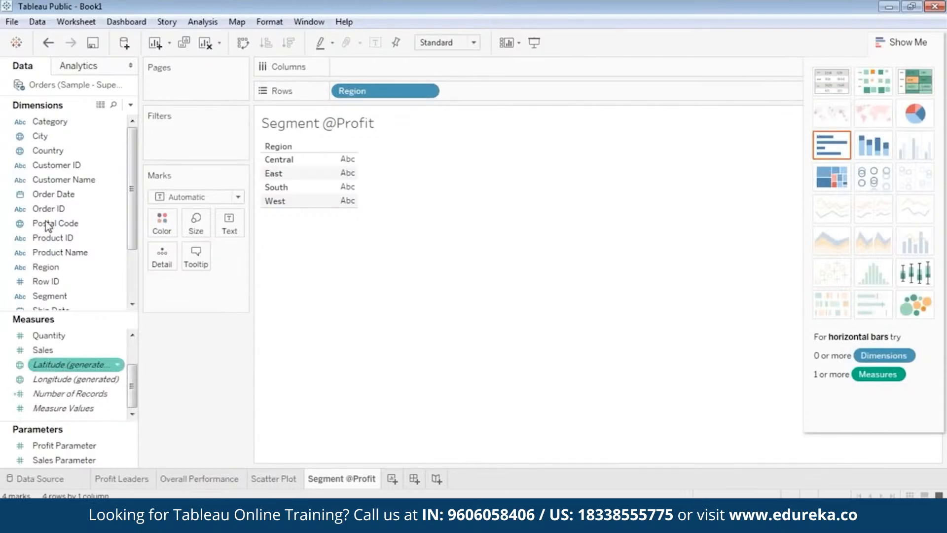
pyautogui.click(49, 222)
pyautogui.scroll(-3, 49, 215)
pyautogui.moveTo(55, 228); pyautogui.dragTo(168, 226)
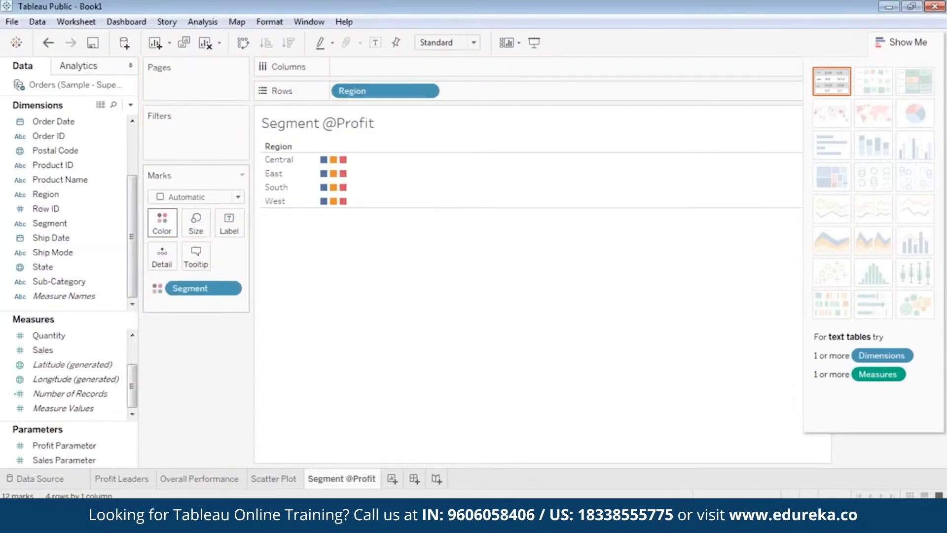
# Step: Add the Profit measure to Size on the Marks card
pyautogui.click(75, 350)
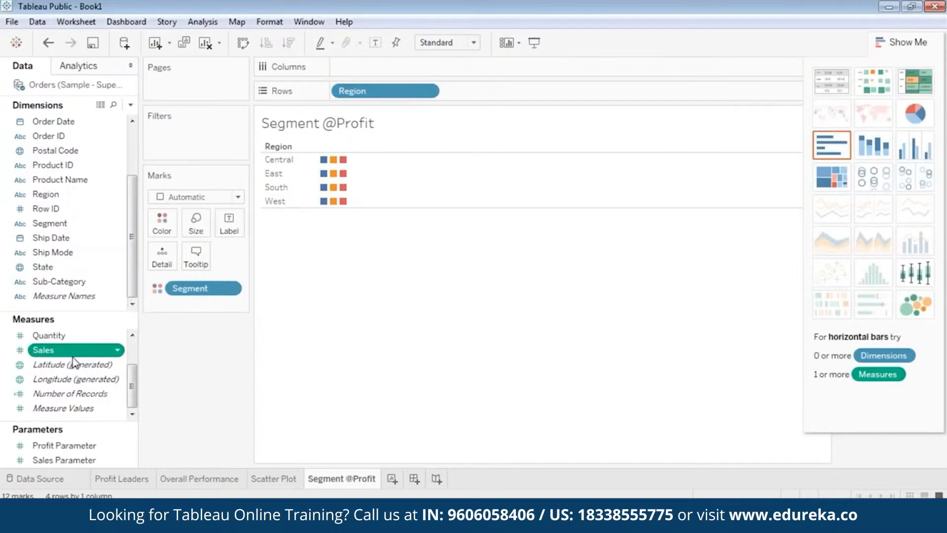
pyautogui.scroll(1, 73, 364)
pyautogui.click(68, 367)
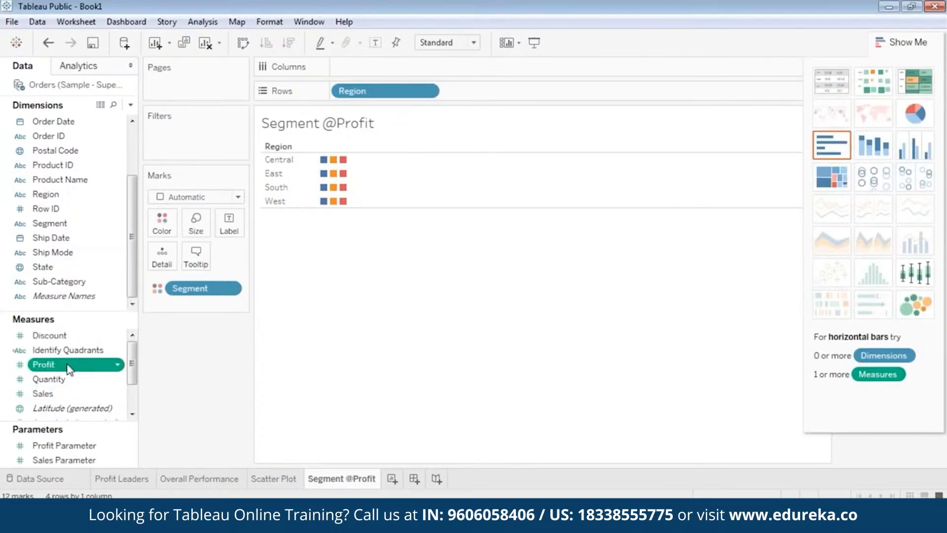
pyautogui.moveTo(68, 366); pyautogui.dragTo(198, 220)
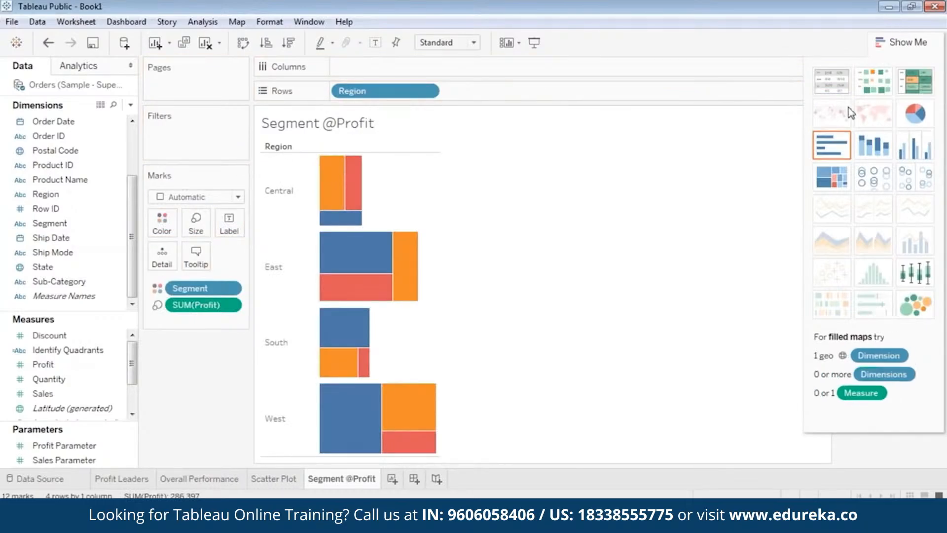
# Step: Switch the view to a pie chart and remove the extra SUM(Profit) size field
pyautogui.click(913, 118)
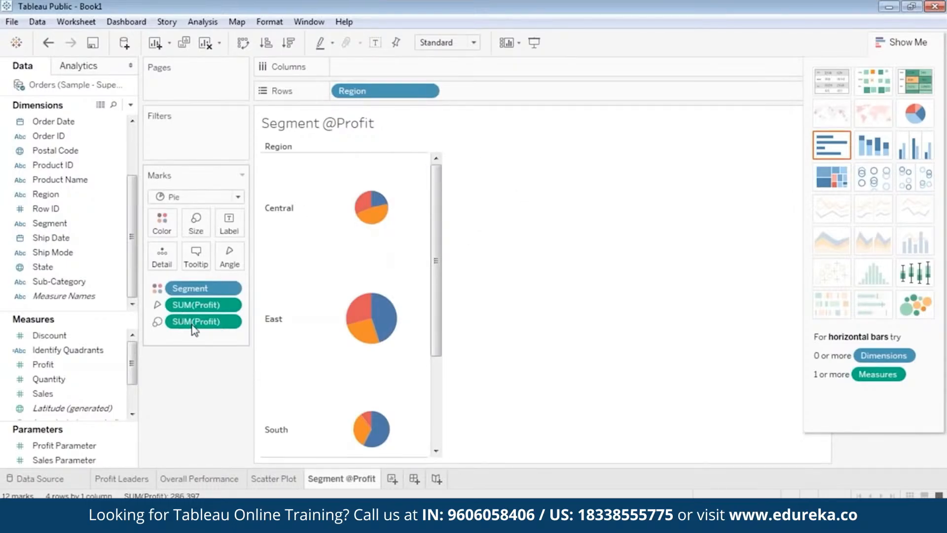
pyautogui.moveTo(226, 323); pyautogui.dragTo(481, 248)
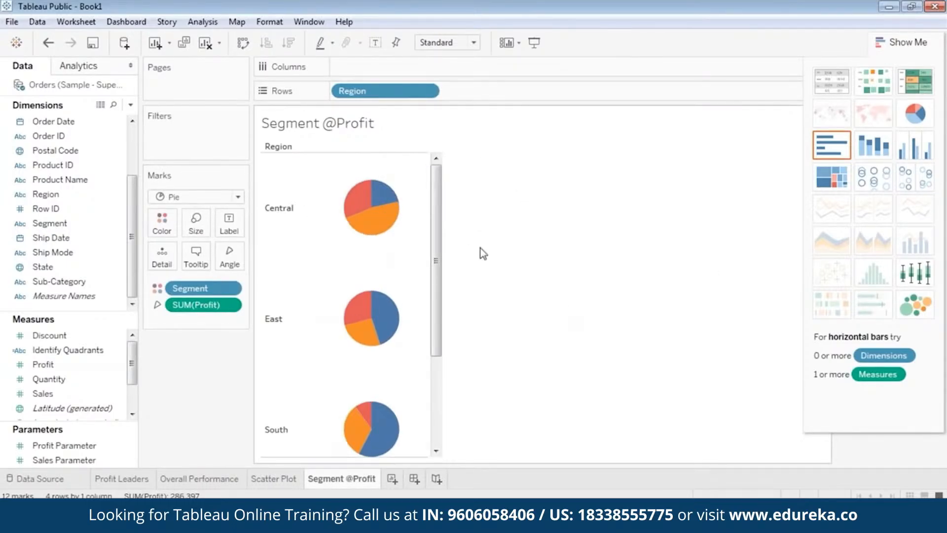
# Step: Add Region as a filter, keeping all four regions selected
pyautogui.scroll(-3, 423, 355)
pyautogui.scroll(3, 423, 372)
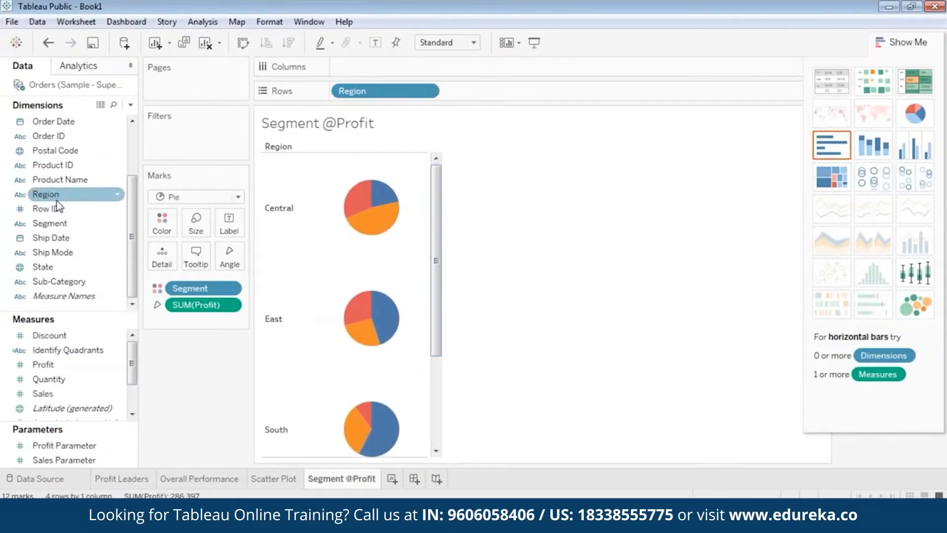
pyautogui.scroll(2, 60, 197)
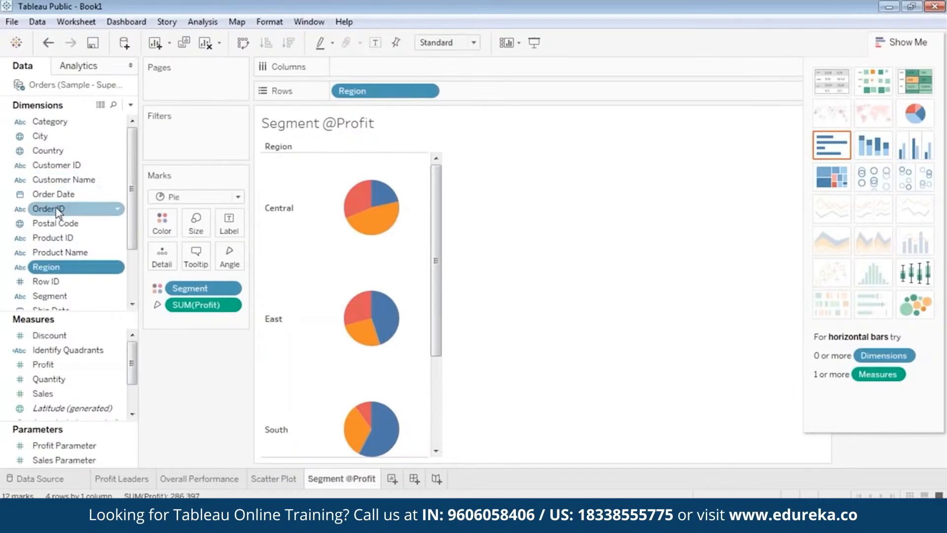
pyautogui.scroll(-2, 64, 213)
pyautogui.moveTo(49, 194); pyautogui.dragTo(178, 135)
pyautogui.click(45, 238)
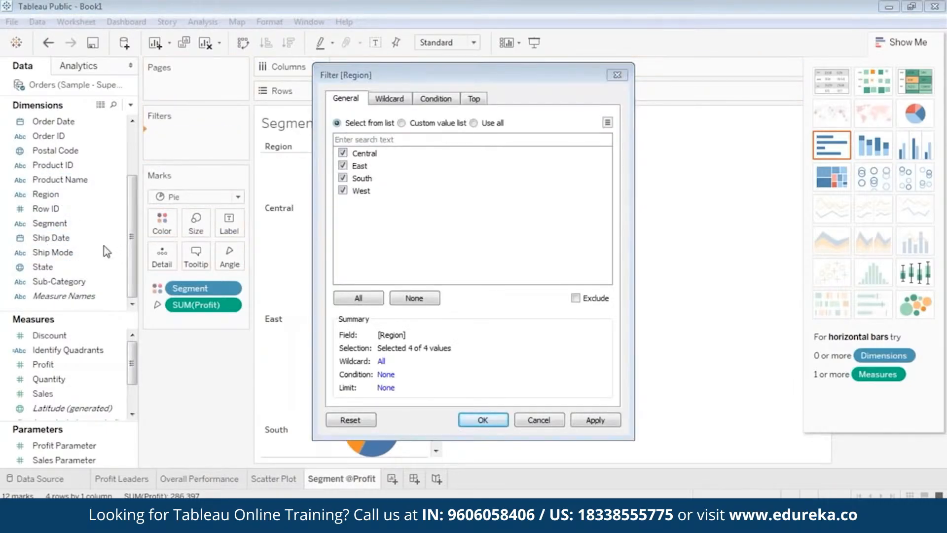
pyautogui.click(483, 419)
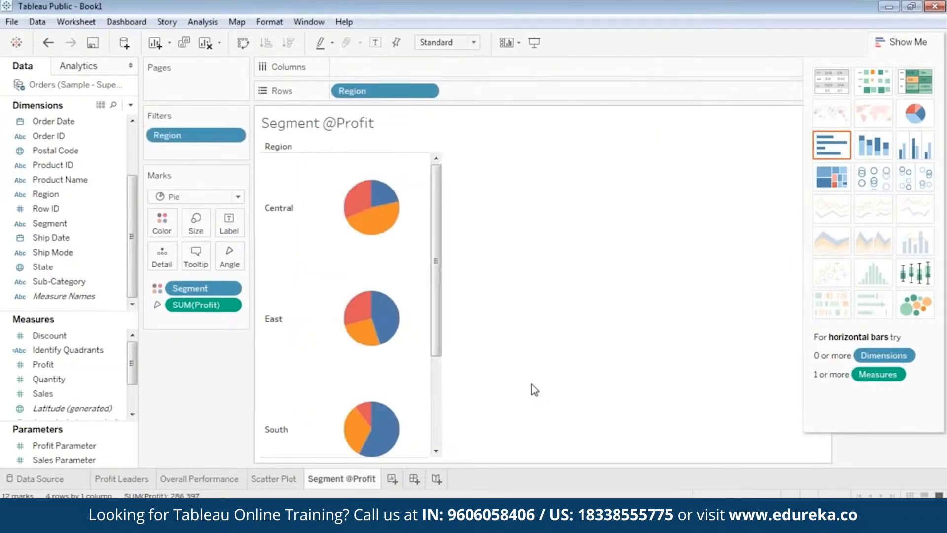
# Step: Add State as a filter, keeping all states selected
pyautogui.click(50, 208)
pyautogui.moveTo(46, 264); pyautogui.dragTo(179, 148)
pyautogui.click(363, 298)
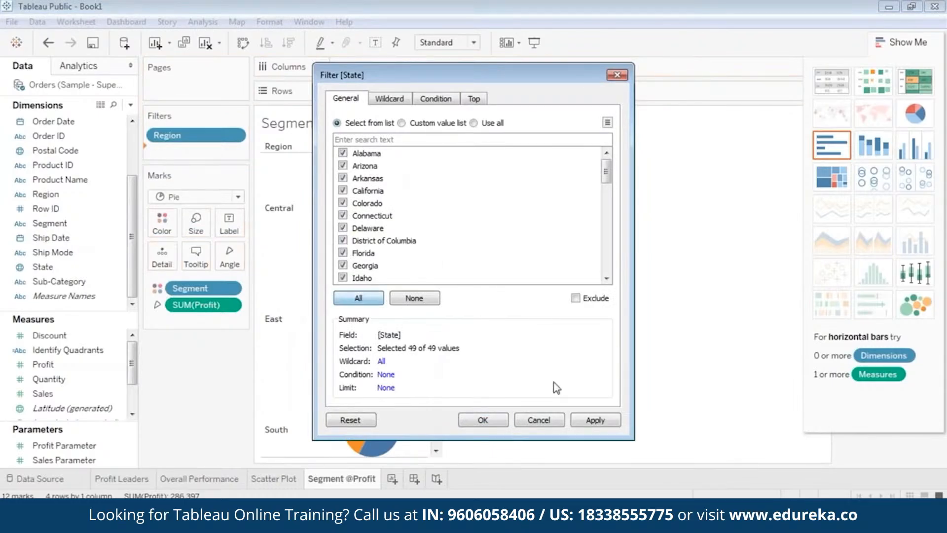
pyautogui.click(593, 423)
pyautogui.click(486, 420)
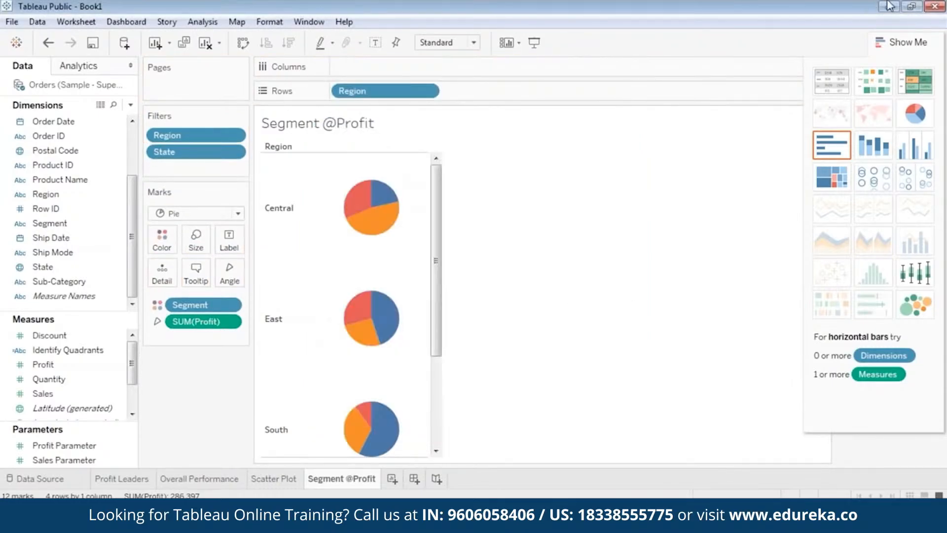
# Step: Hide the Show Me panel and show filter cards for Region and State, placing Region above State
pyautogui.click(901, 43)
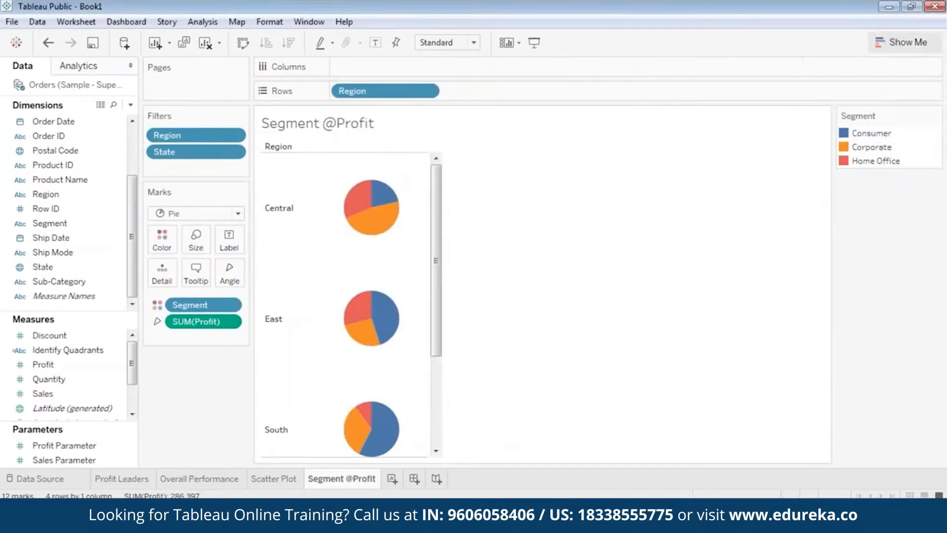
pyautogui.rightClick(199, 133)
pyautogui.click(232, 164)
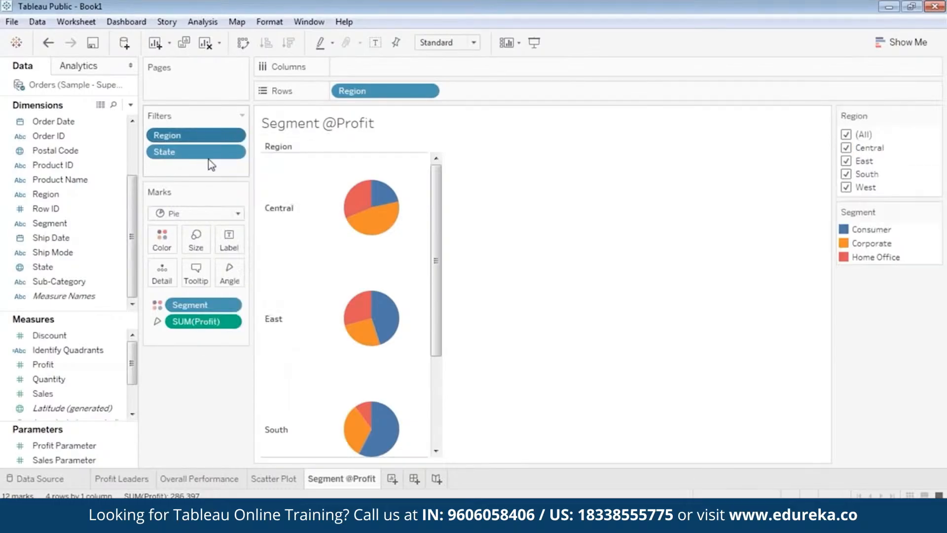
pyautogui.rightClick(204, 152)
pyautogui.click(232, 184)
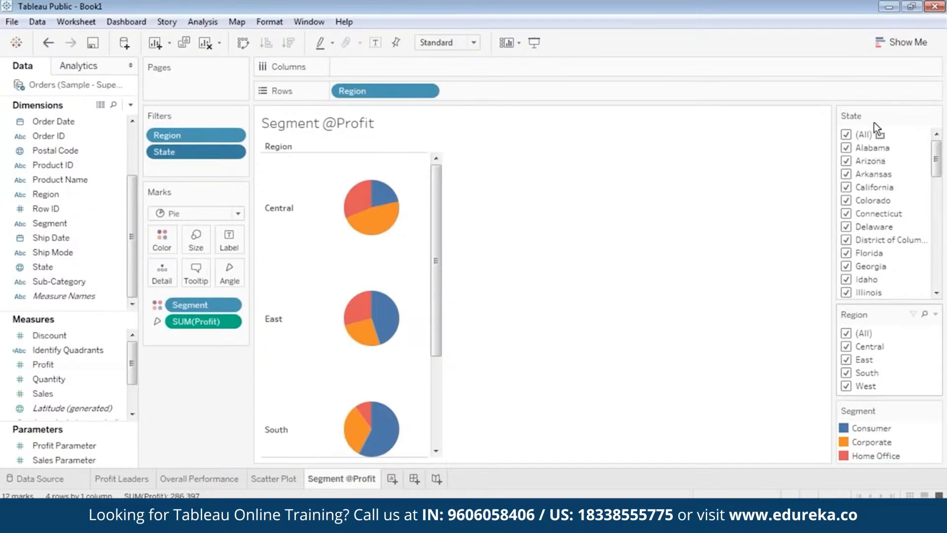
pyautogui.moveTo(874, 122); pyautogui.dragTo(873, 109)
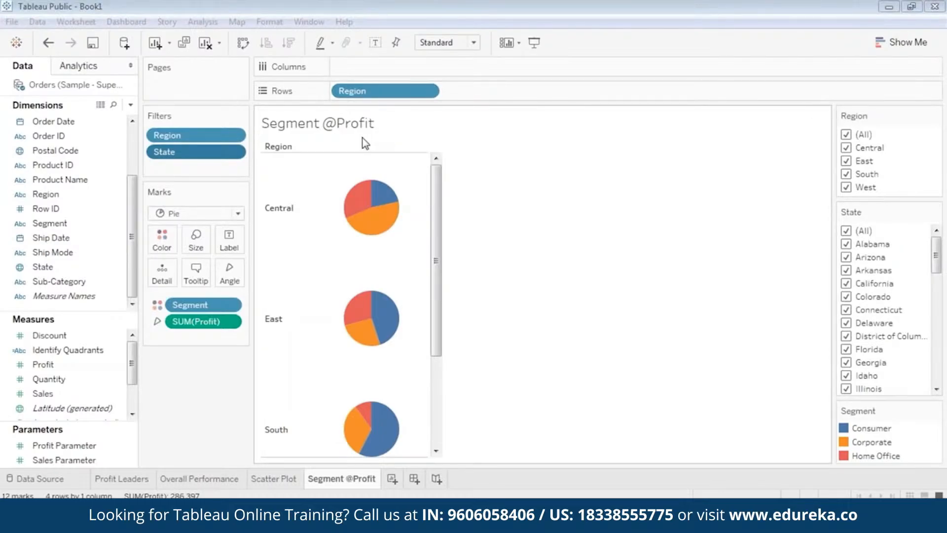
# Step: Inspect the tooltips of the Central pie's segment slices
pyautogui.moveTo(351, 208)
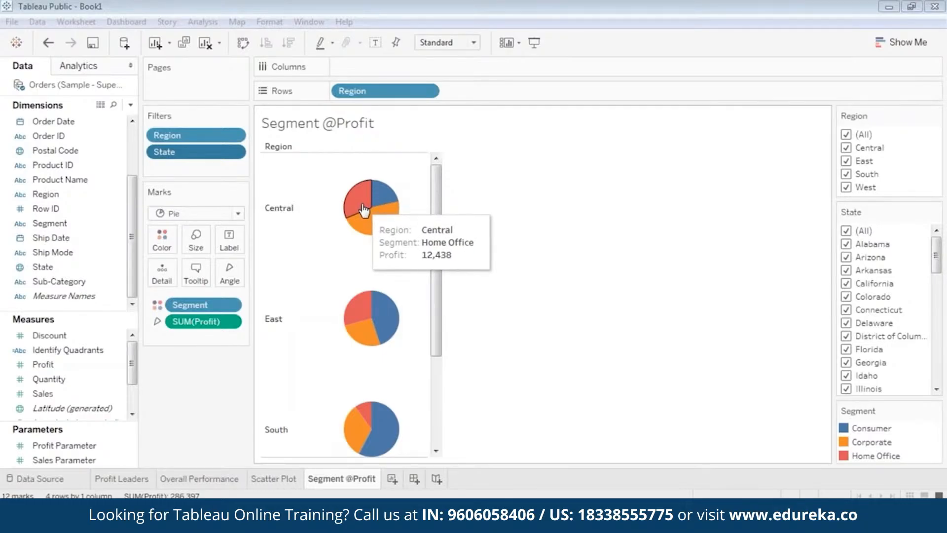
pyautogui.moveTo(382, 204)
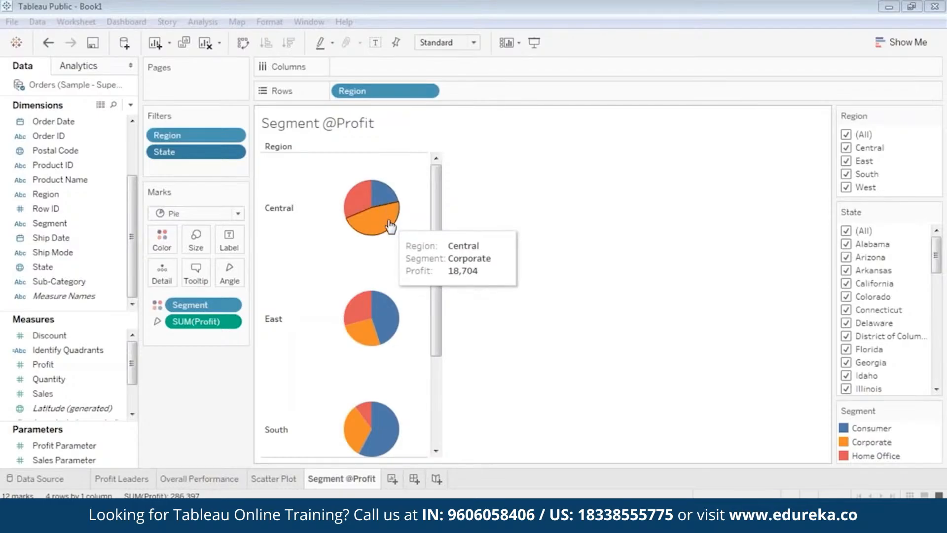
pyautogui.moveTo(437, 195); pyautogui.dragTo(418, 175)
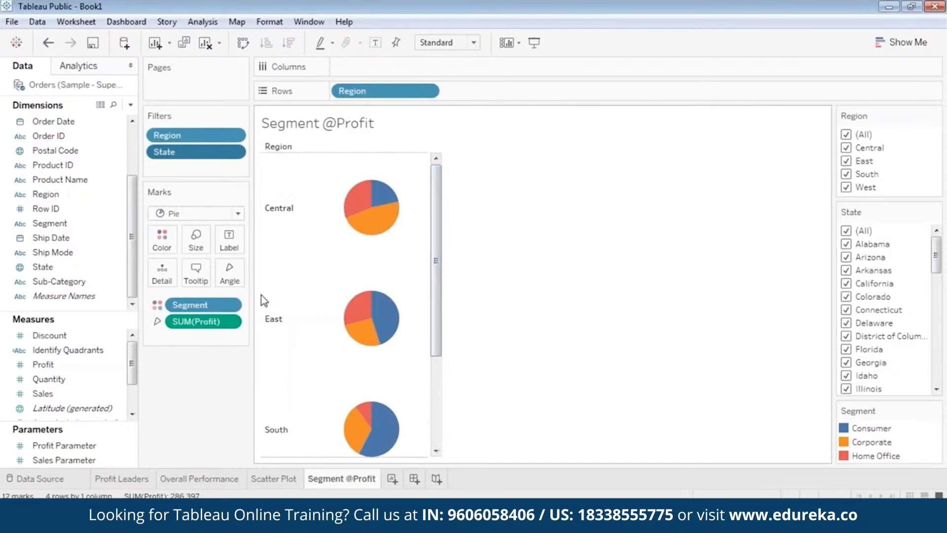
pyautogui.moveTo(437, 215); pyautogui.dragTo(443, 188)
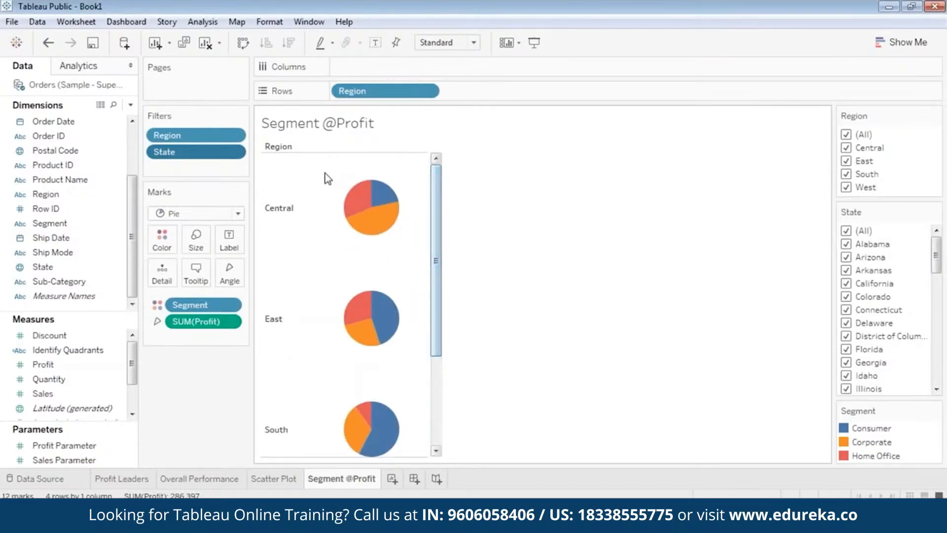
# Step: Try the Region filter by showing single regions in turn, then reselect all regions
pyautogui.click(846, 135)
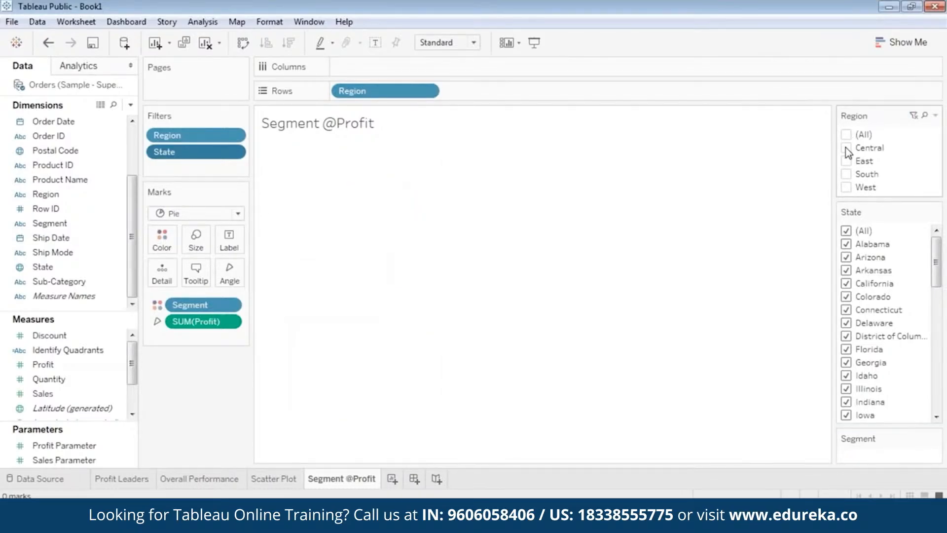
pyautogui.click(846, 149)
pyautogui.moveTo(384, 234)
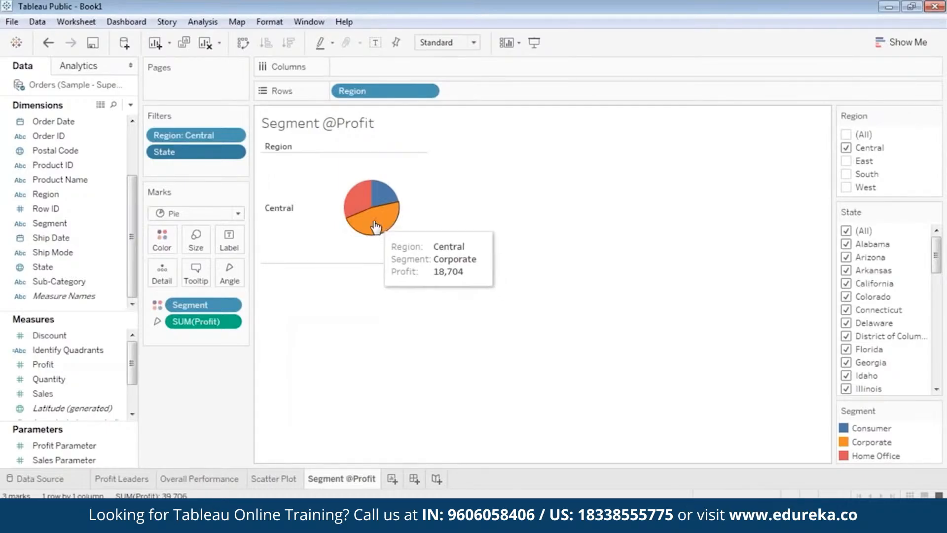
pyautogui.moveTo(386, 202)
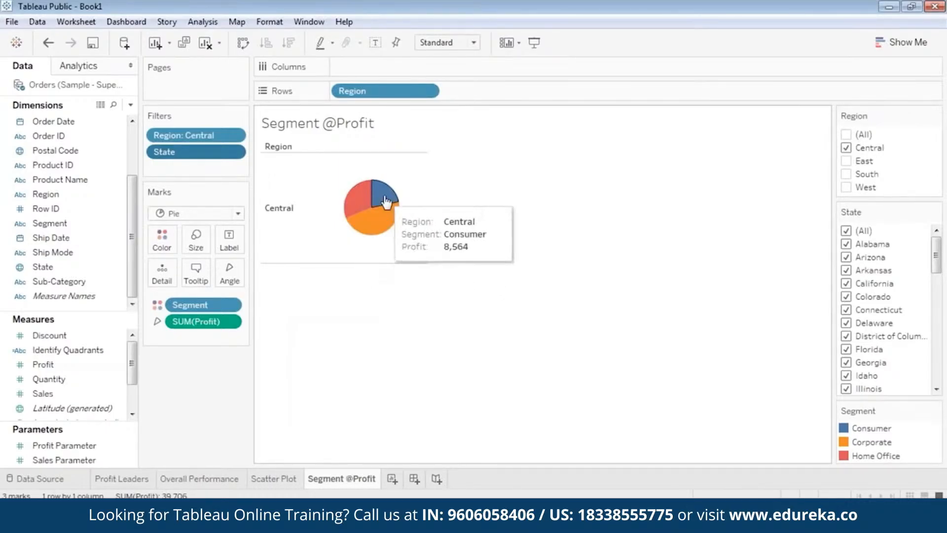
pyautogui.click(846, 147)
pyautogui.click(846, 187)
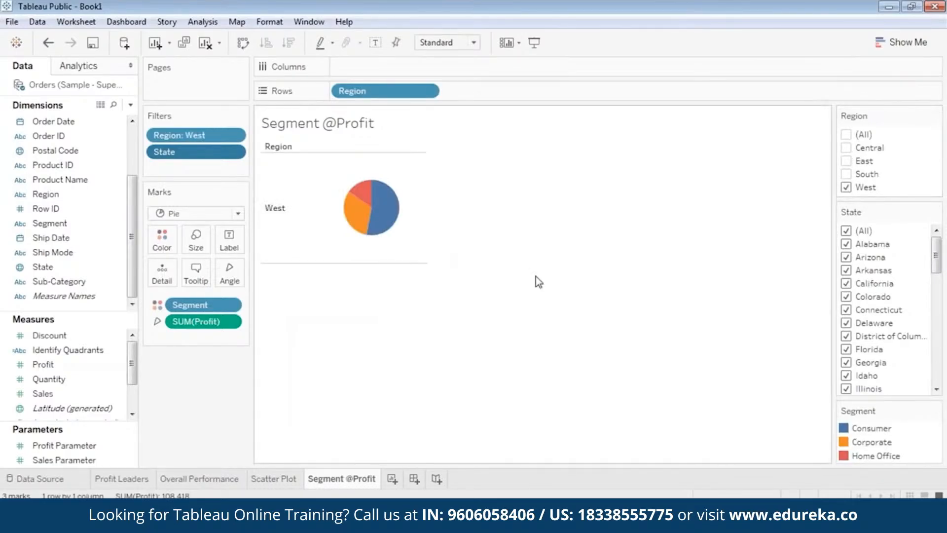
pyautogui.moveTo(384, 213)
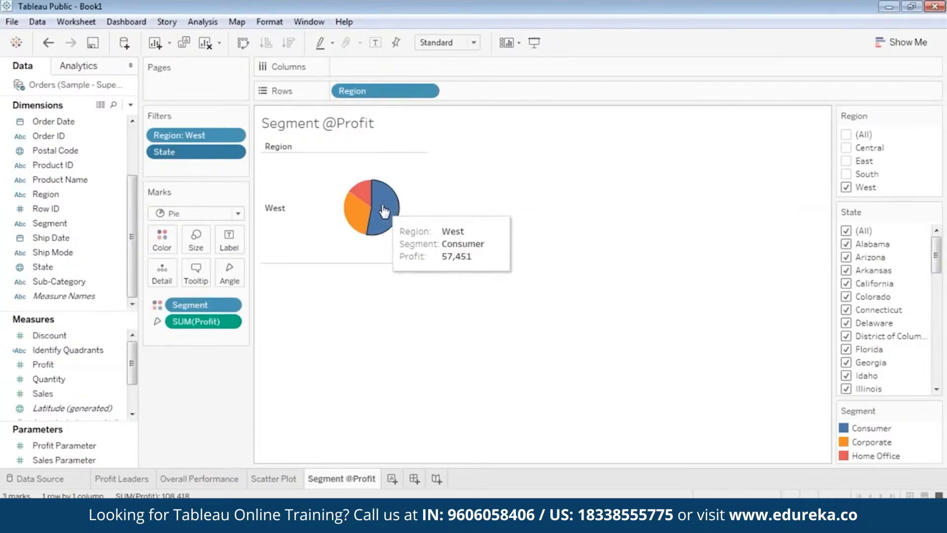
pyautogui.click(847, 187)
pyautogui.click(847, 174)
pyautogui.click(846, 161)
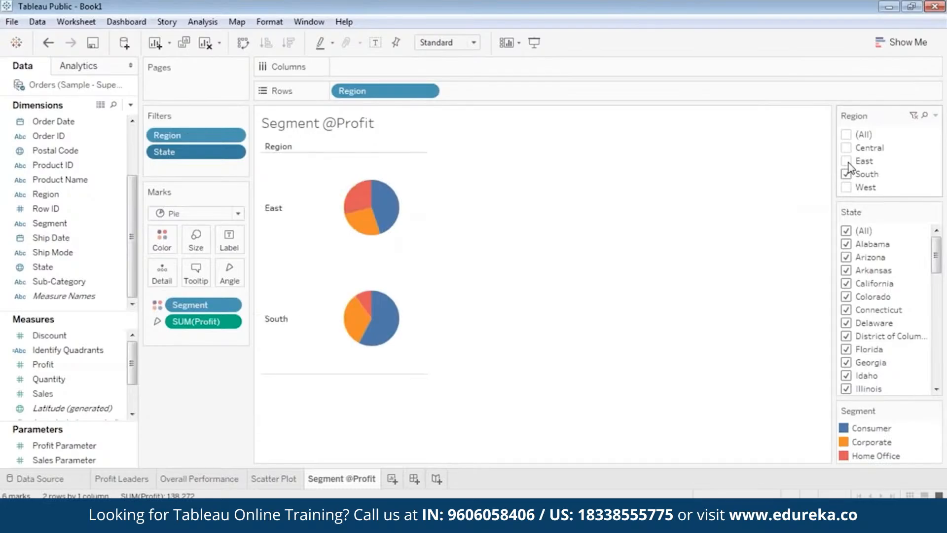
pyautogui.click(847, 161)
pyautogui.click(848, 175)
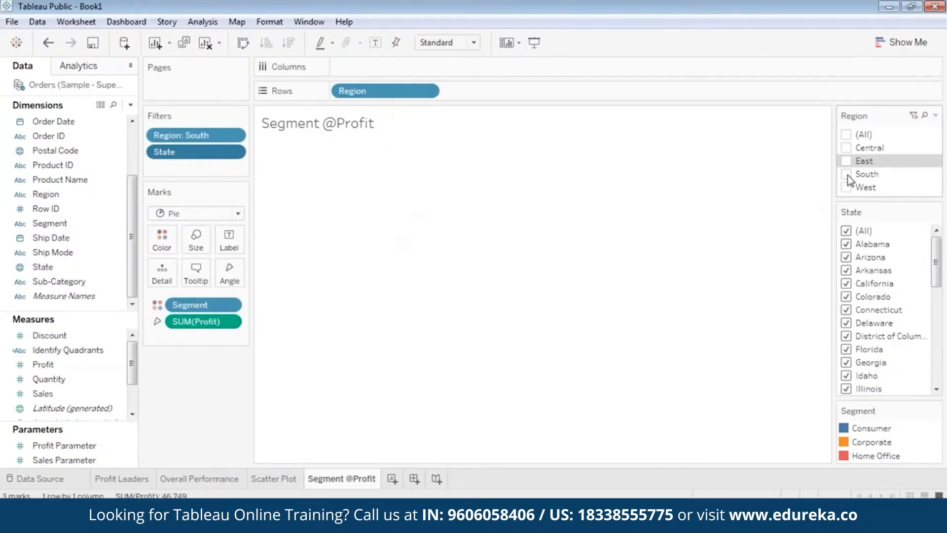
pyautogui.click(848, 135)
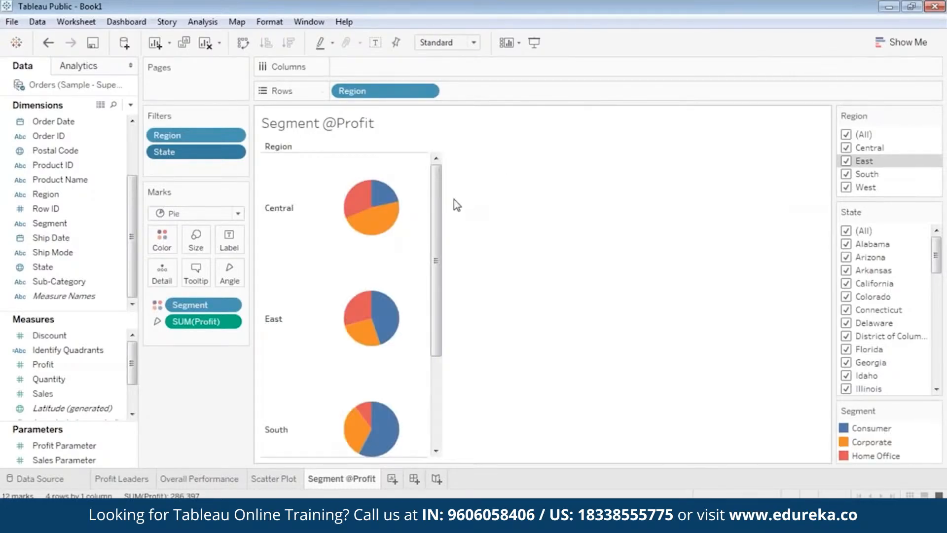
# Step: Scroll through the pie charts for all regions
pyautogui.moveTo(437, 217)
pyautogui.mouseDown()
pyautogui.moveTo(437, 316)
pyautogui.moveTo(447, 205)
pyautogui.mouseUp()
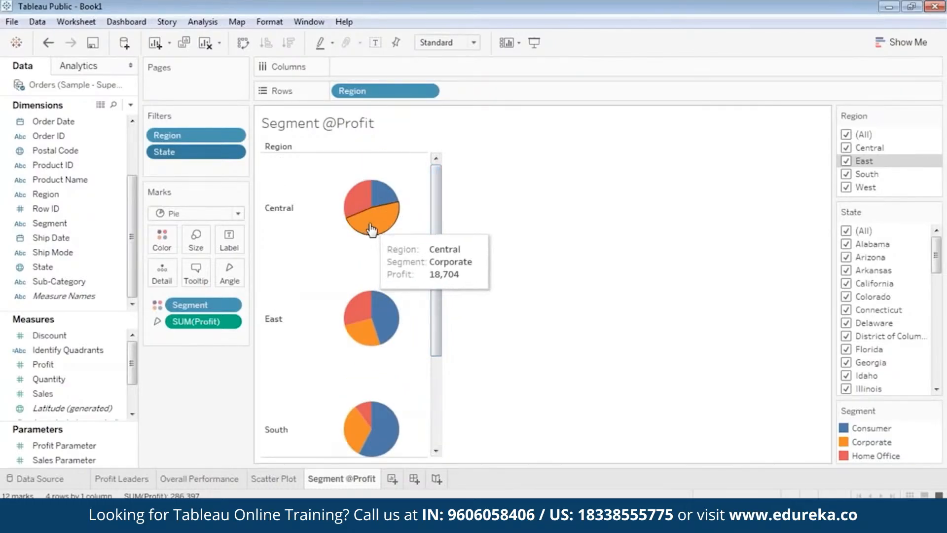
pyautogui.moveTo(436, 220); pyautogui.dragTo(419, 380)
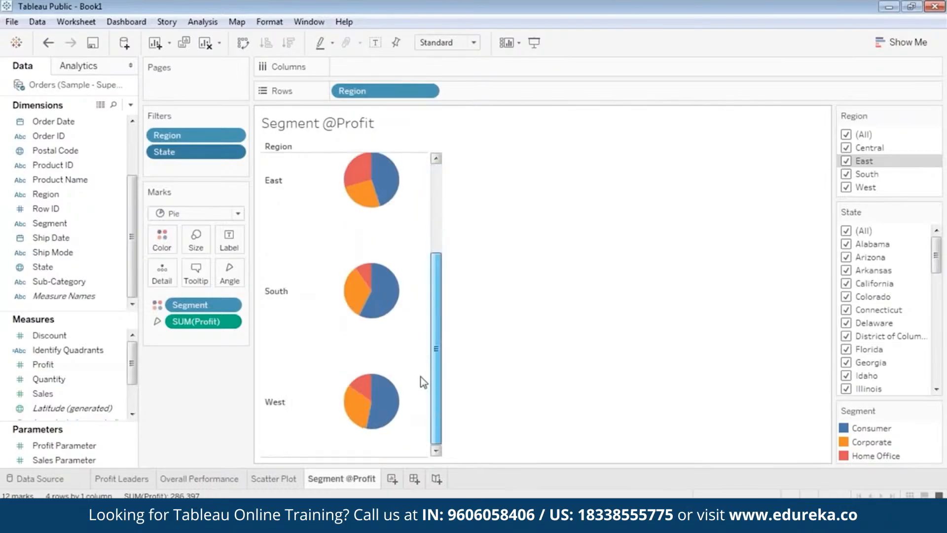
pyautogui.moveTo(383, 409)
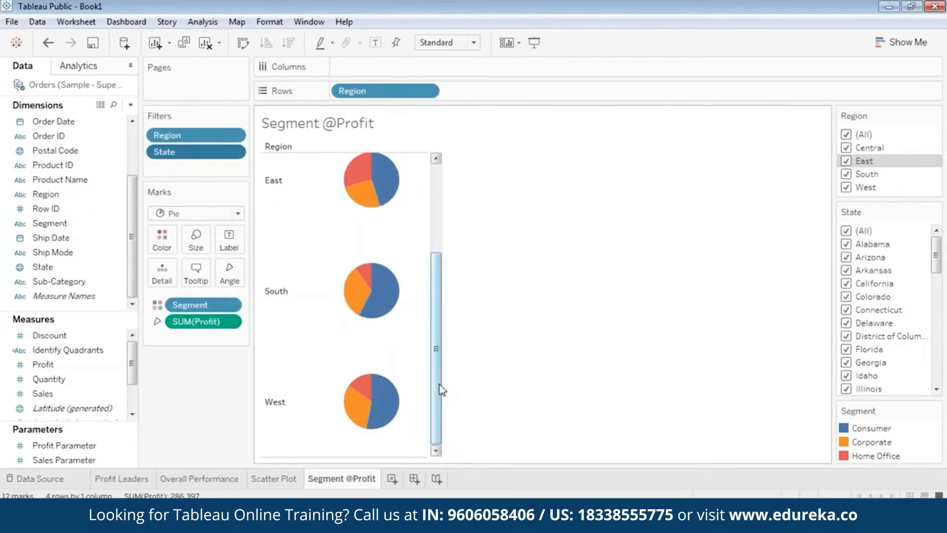
pyautogui.moveTo(439, 385); pyautogui.dragTo(455, 269)
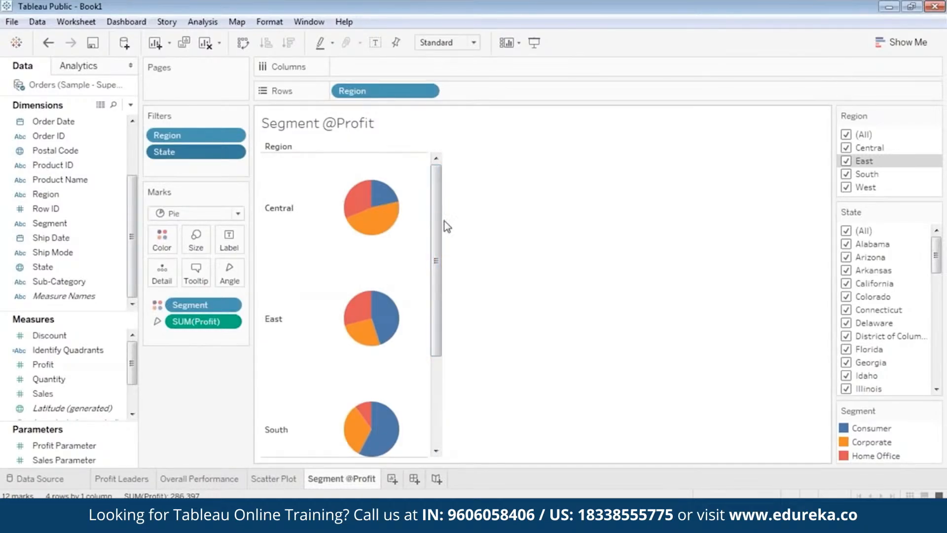
pyautogui.moveTo(439, 217); pyautogui.dragTo(427, 316)
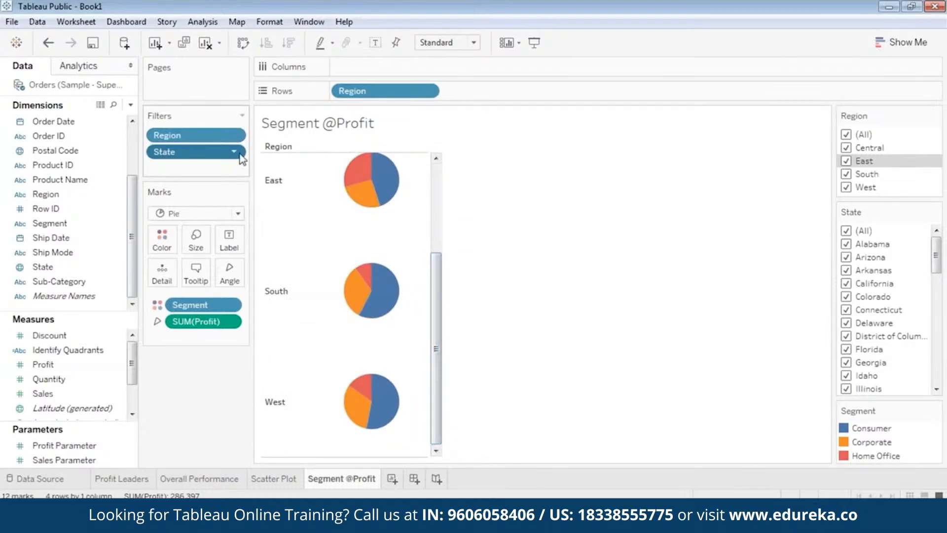
pyautogui.moveTo(360, 479)
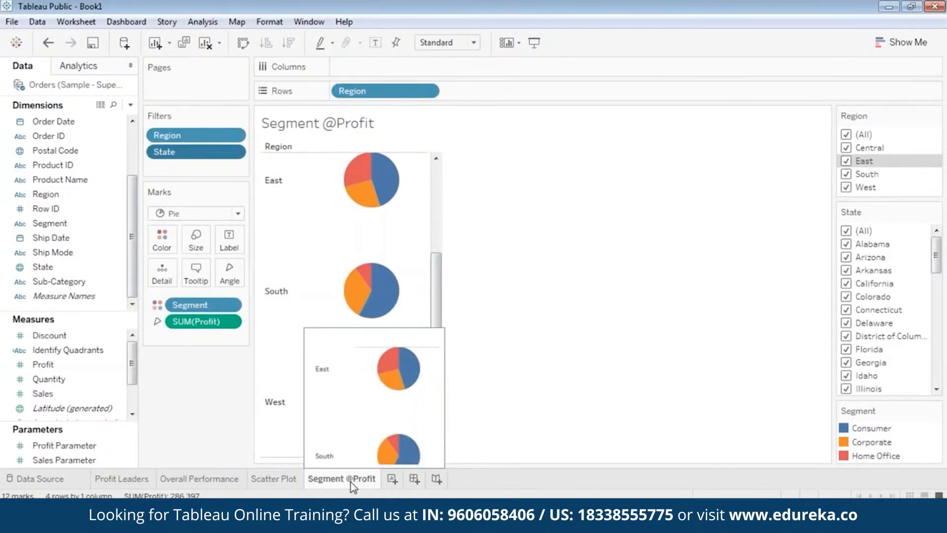
pyautogui.rightClick(353, 486)
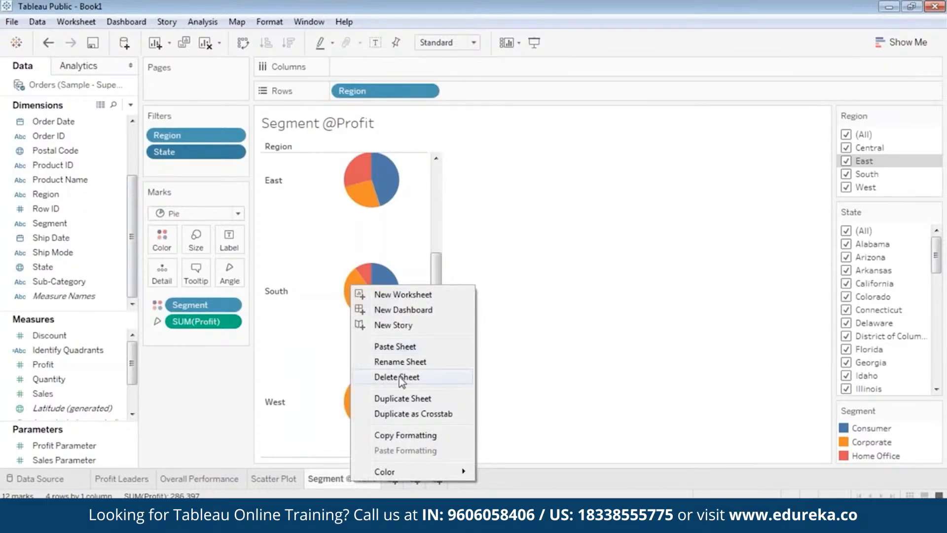
pyautogui.click(401, 399)
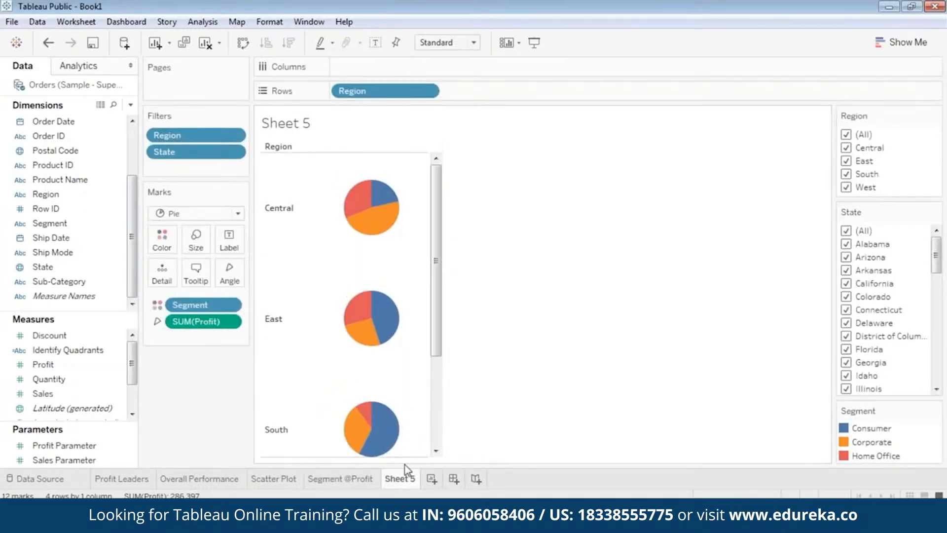
pyautogui.rightClick(406, 483)
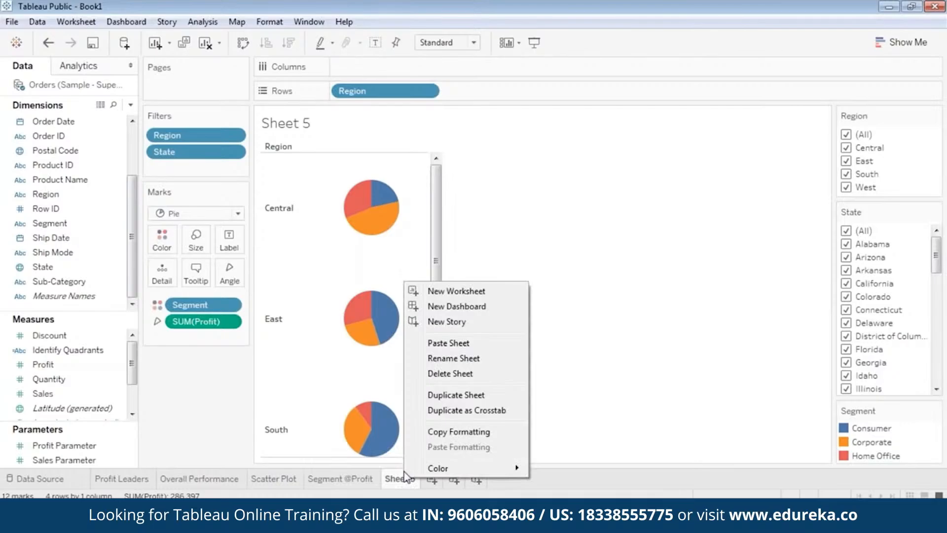
pyautogui.click(463, 358)
pyautogui.write('Segmen')
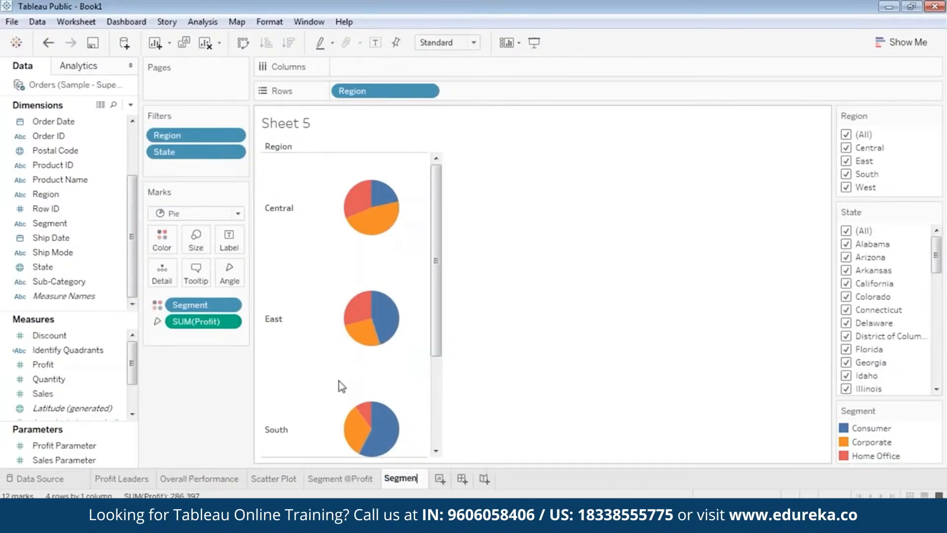
pyautogui.write('t @Sales')
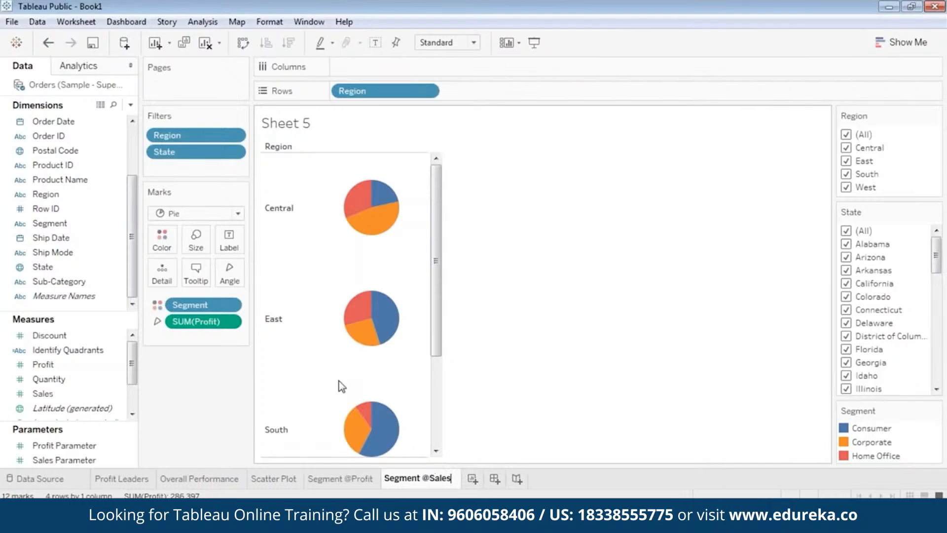
pyautogui.click(563, 287)
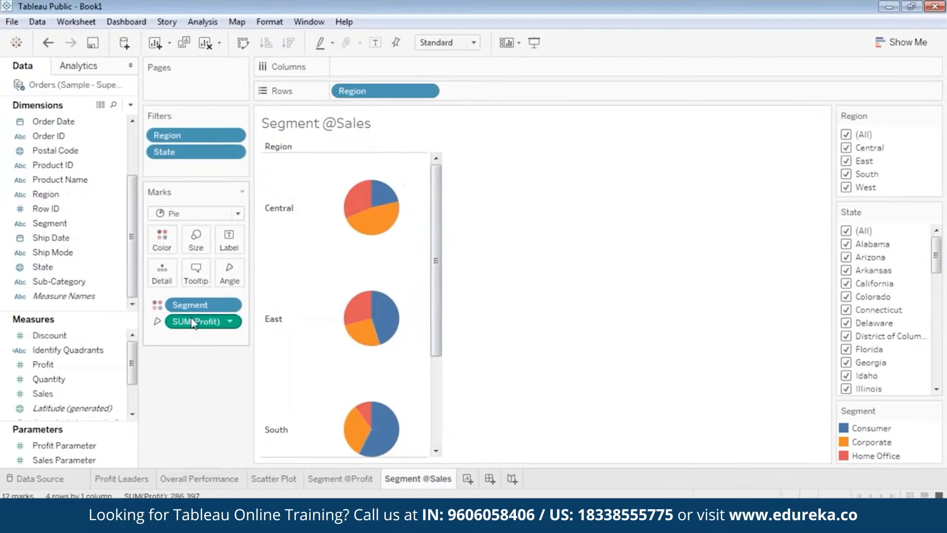
# Step: Replace SUM(Profit) with the Sales measure on the pie's Angle
pyautogui.click(229, 325)
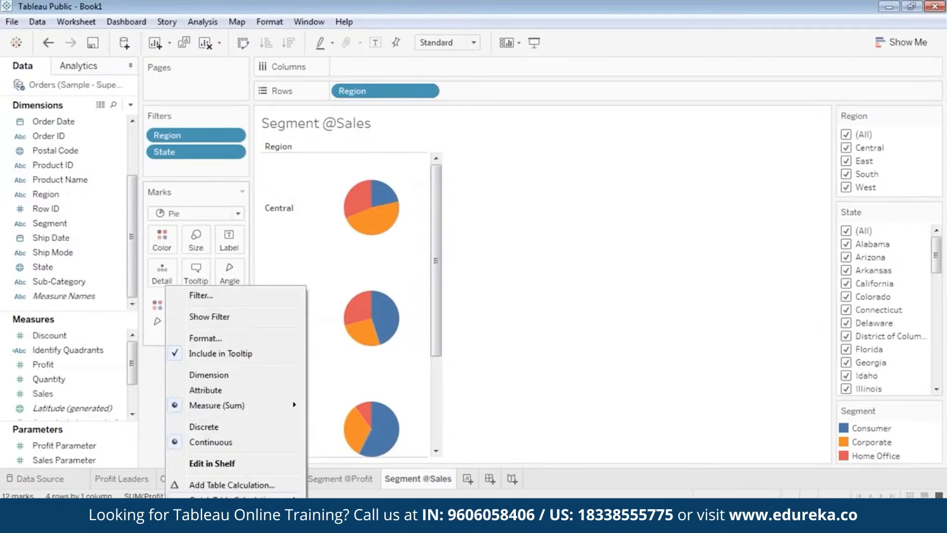
pyautogui.click(203, 522)
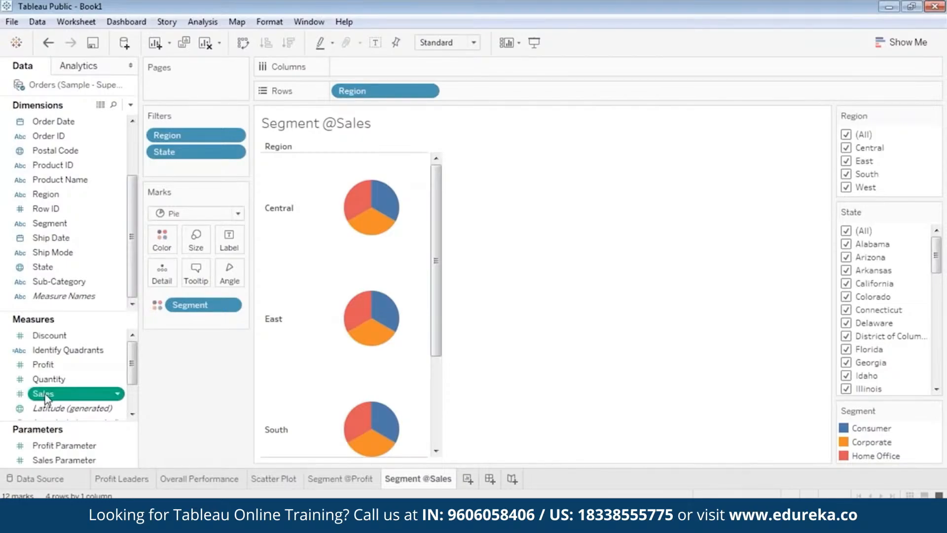
pyautogui.moveTo(43, 397); pyautogui.dragTo(227, 272)
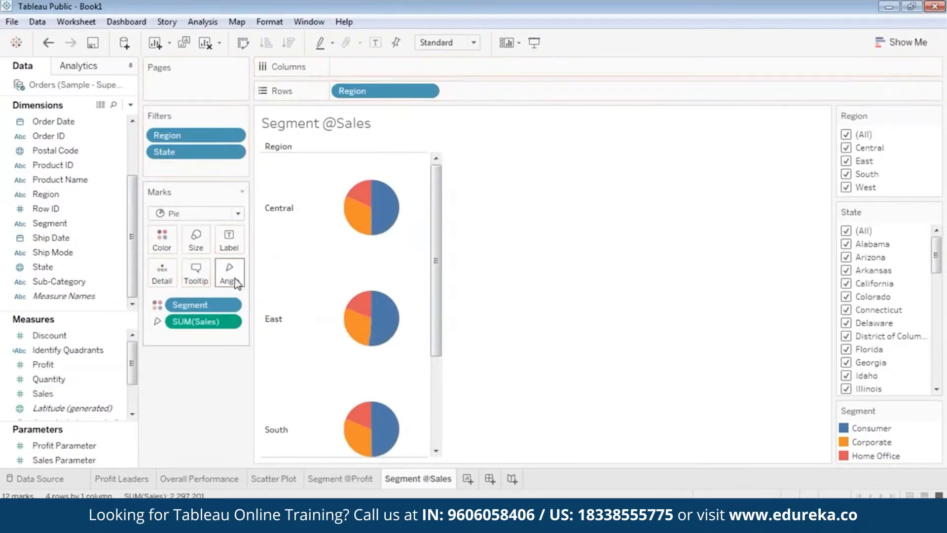
pyautogui.click(341, 479)
pyautogui.moveTo(434, 369); pyautogui.dragTo(436, 281)
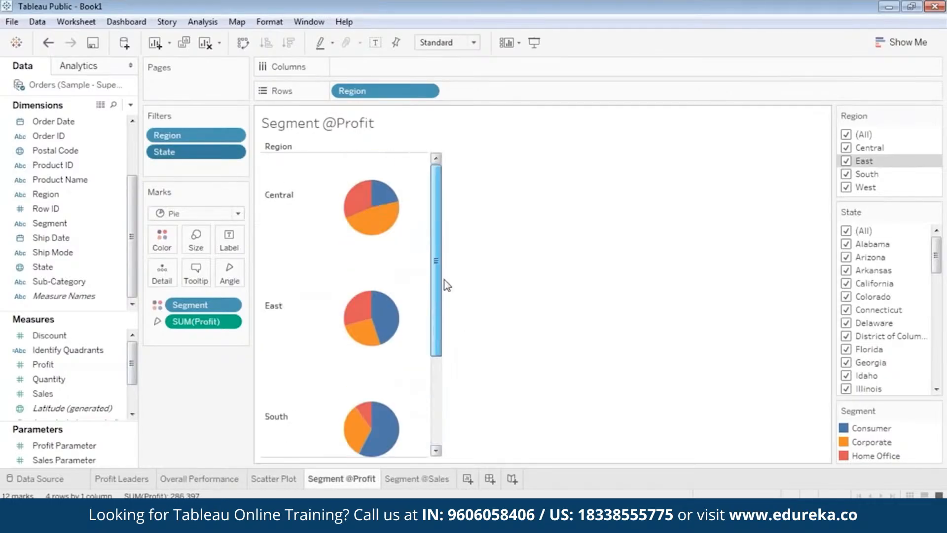
pyautogui.moveTo(362, 229)
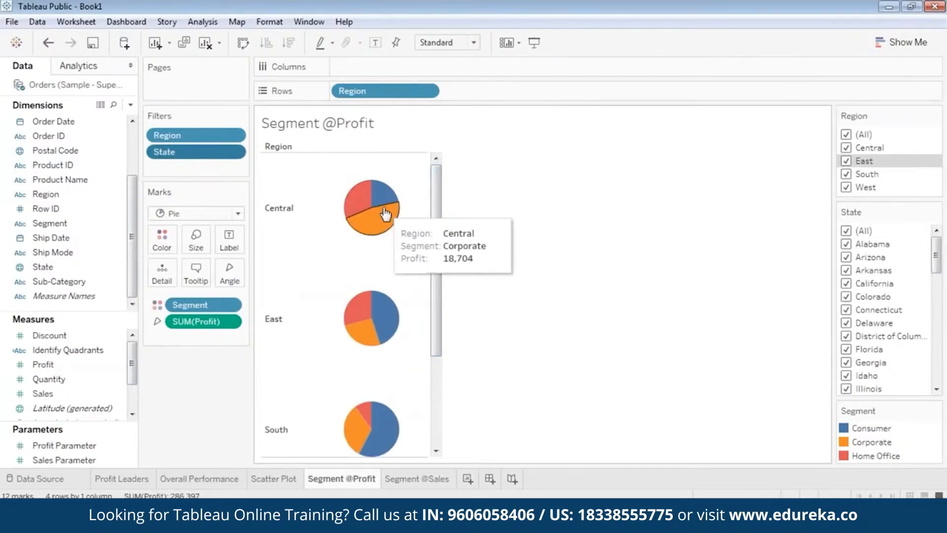
pyautogui.moveTo(379, 202)
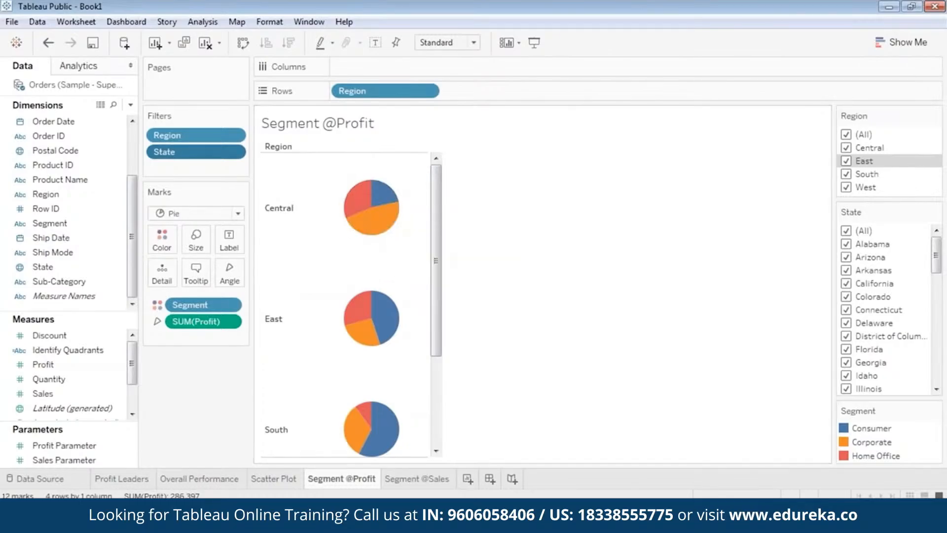
pyautogui.click(435, 479)
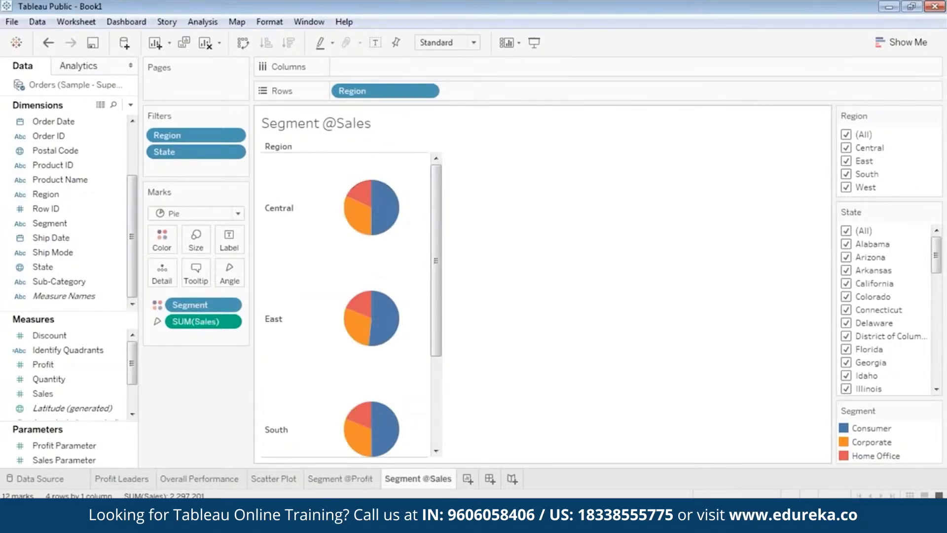
pyautogui.moveTo(355, 229)
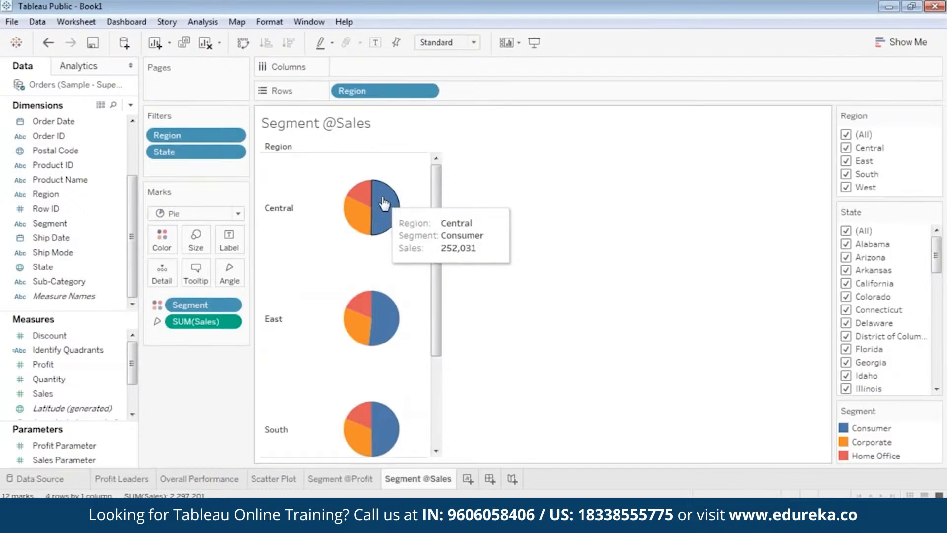
pyautogui.moveTo(439, 208)
pyautogui.mouseDown()
pyautogui.moveTo(439, 225)
pyautogui.moveTo(439, 206)
pyautogui.mouseUp()
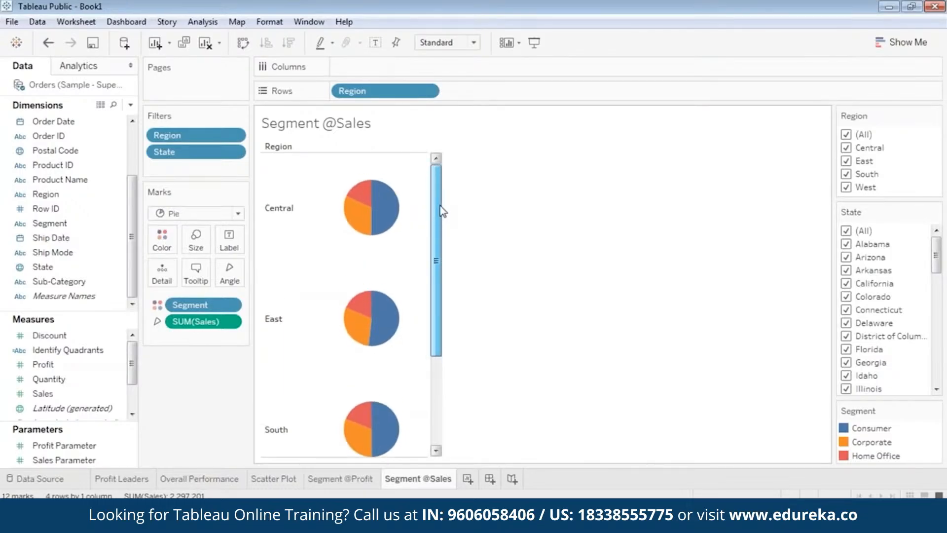
pyautogui.moveTo(384, 201)
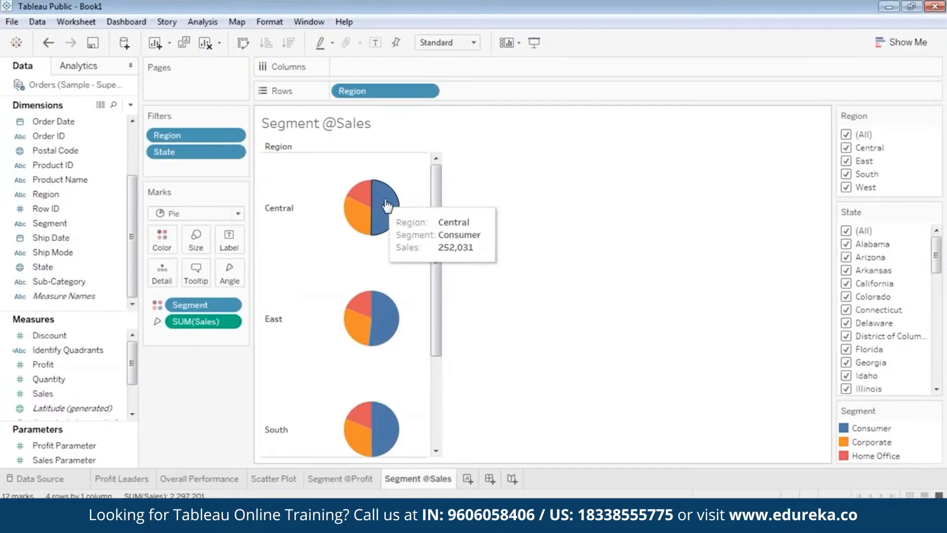
pyautogui.moveTo(438, 346); pyautogui.dragTo(435, 376)
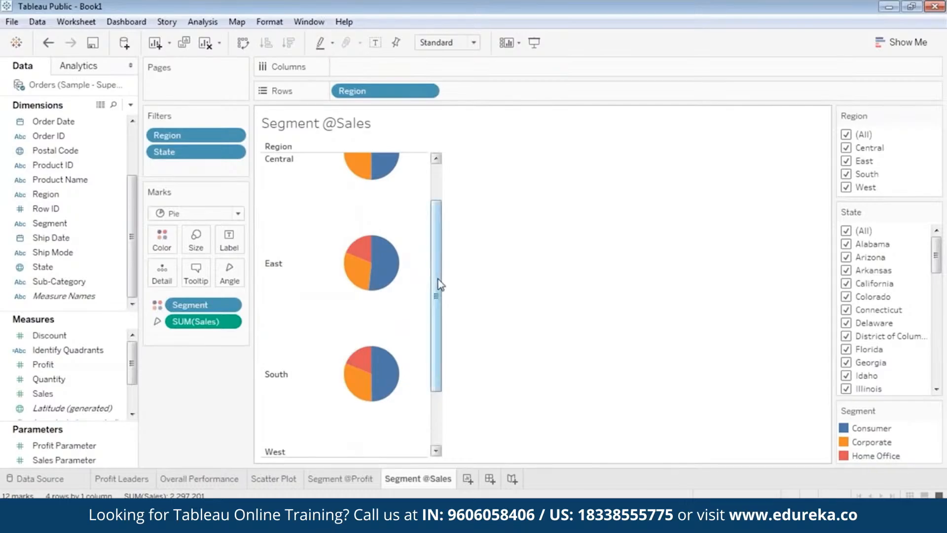
pyautogui.moveTo(437, 286); pyautogui.dragTo(436, 249)
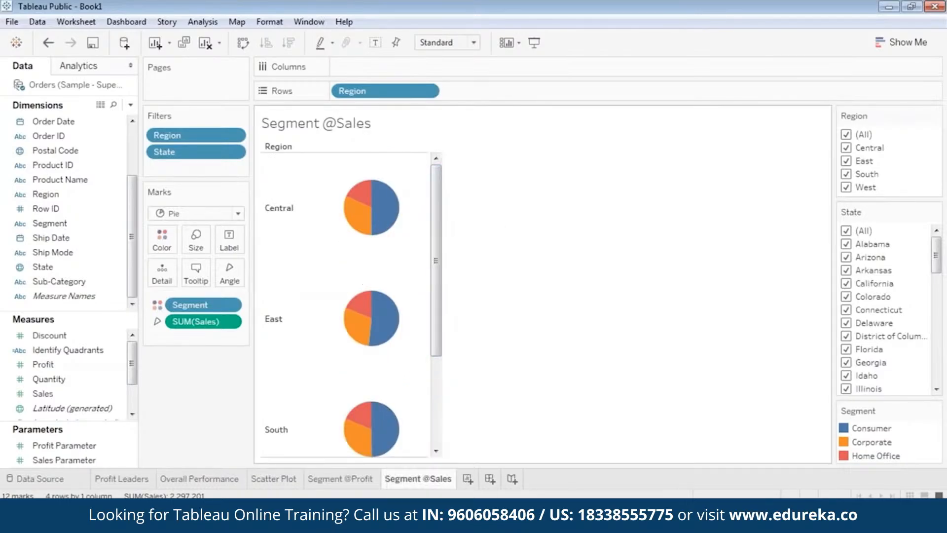
pyautogui.click(341, 479)
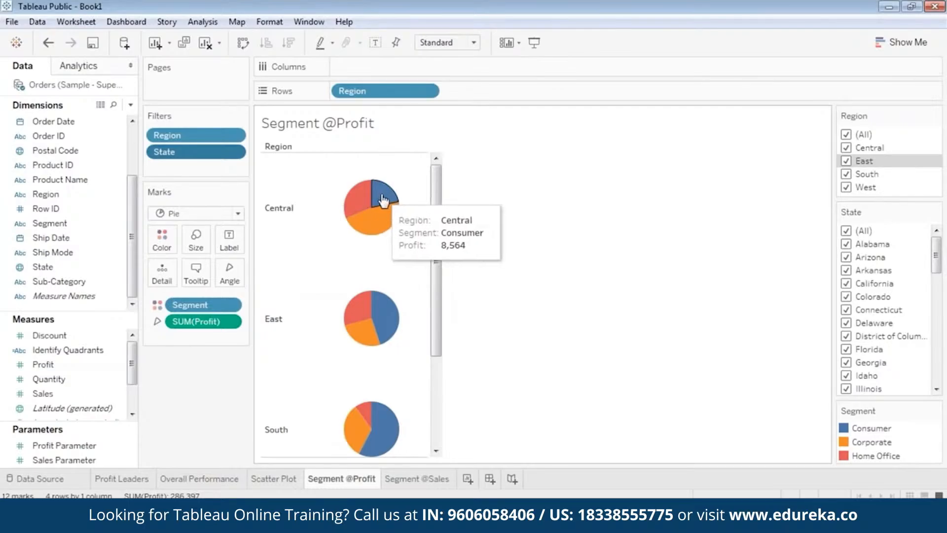
pyautogui.click(416, 479)
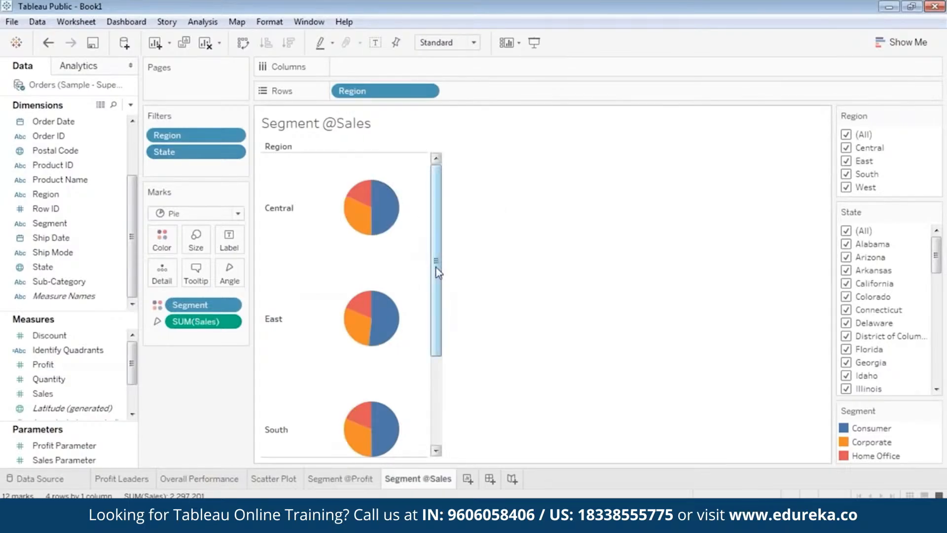
pyautogui.moveTo(390, 203)
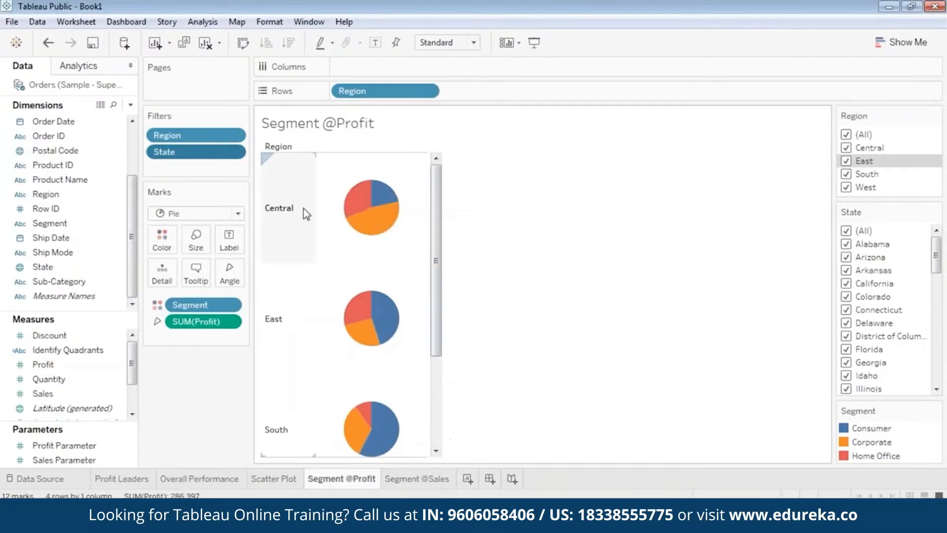
pyautogui.moveTo(365, 225)
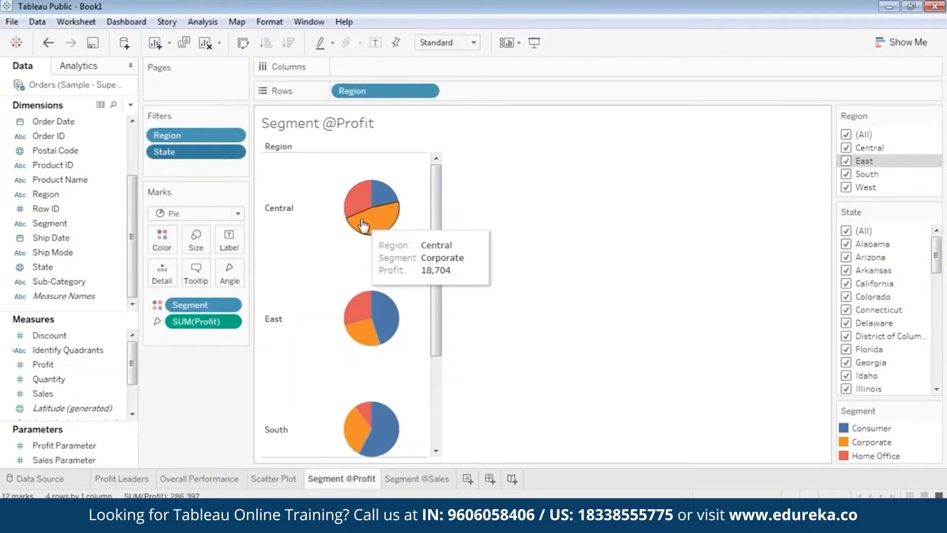
pyautogui.click(402, 479)
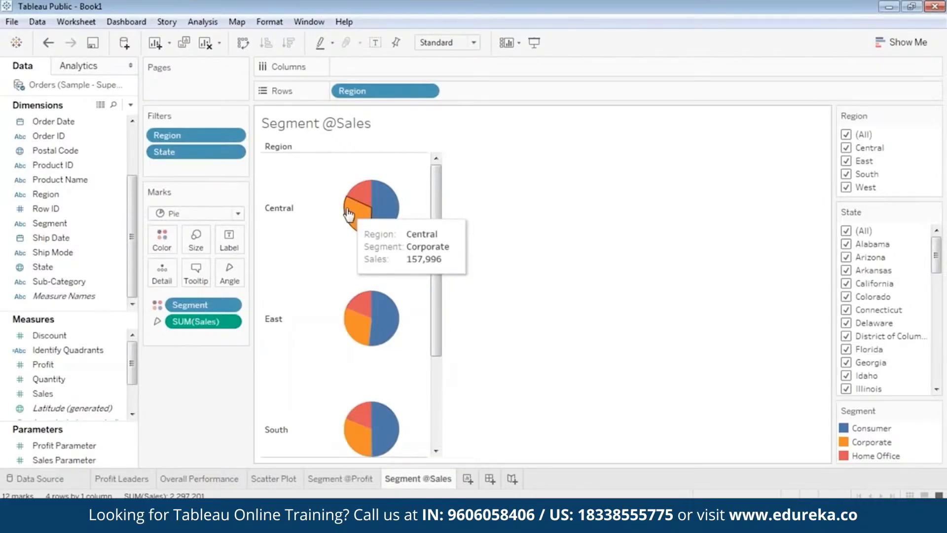
pyautogui.moveTo(387, 217)
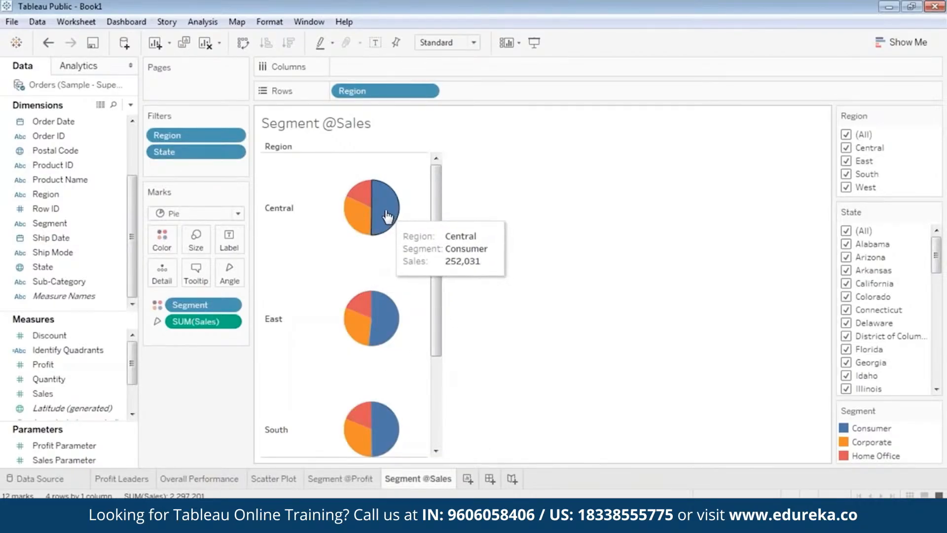
pyautogui.moveTo(354, 214)
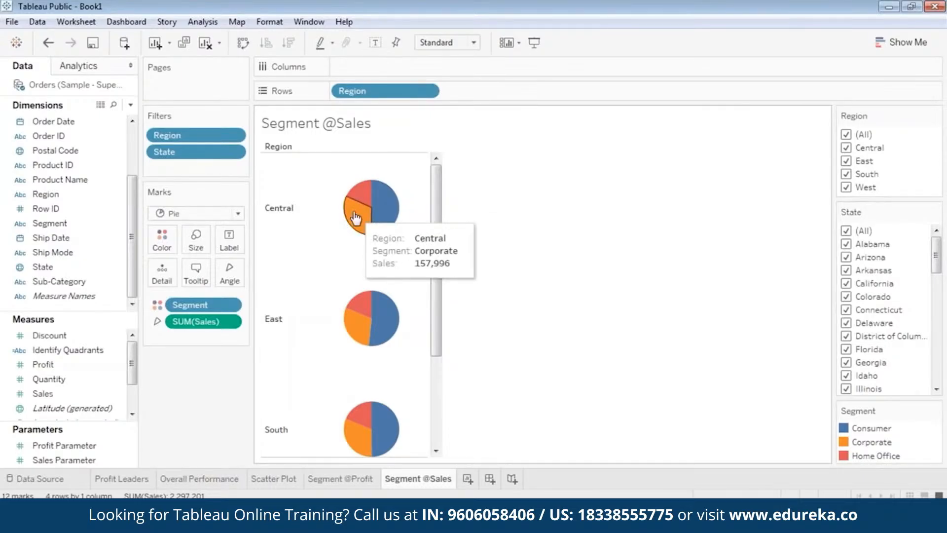
pyautogui.click(364, 480)
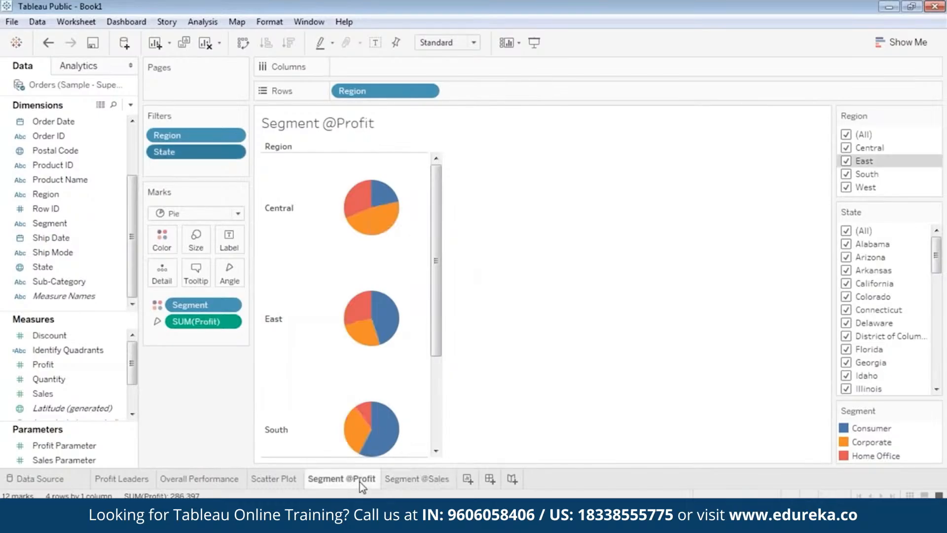
# Step: Scroll both pie sheets down to the West region and compare its segment slices for profit and sales
pyautogui.moveTo(439, 315); pyautogui.dragTo(421, 403)
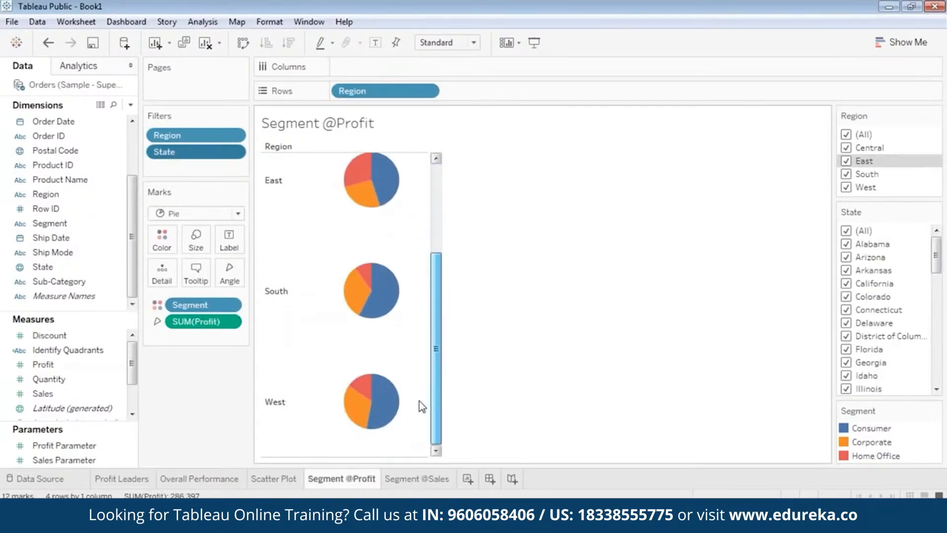
pyautogui.click(414, 479)
pyautogui.moveTo(438, 317); pyautogui.dragTo(423, 416)
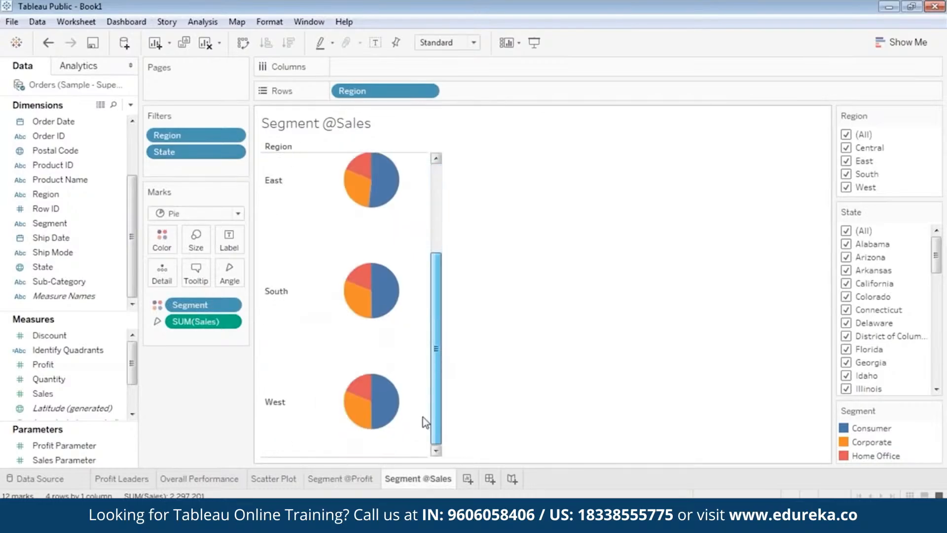
pyautogui.click(356, 475)
pyautogui.moveTo(366, 408)
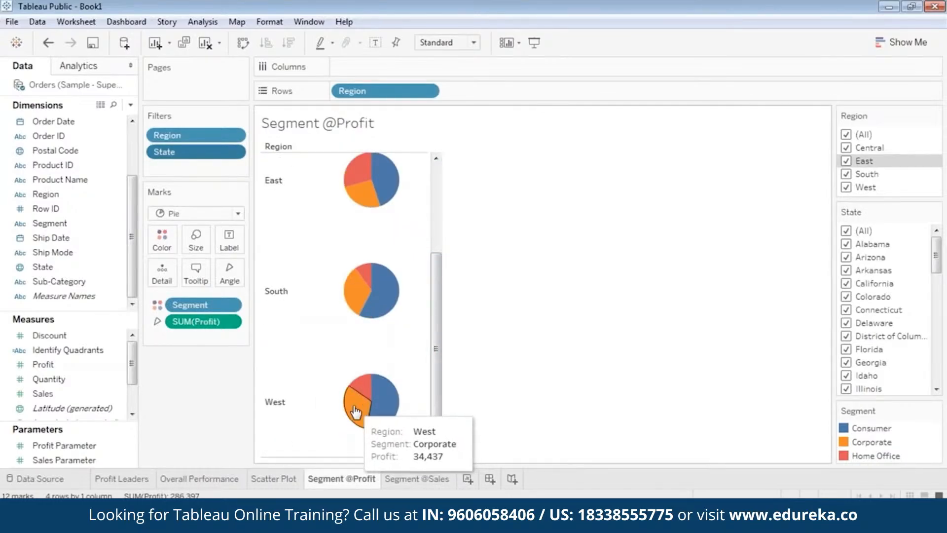
pyautogui.hotkey('ctrl', 'Tab')
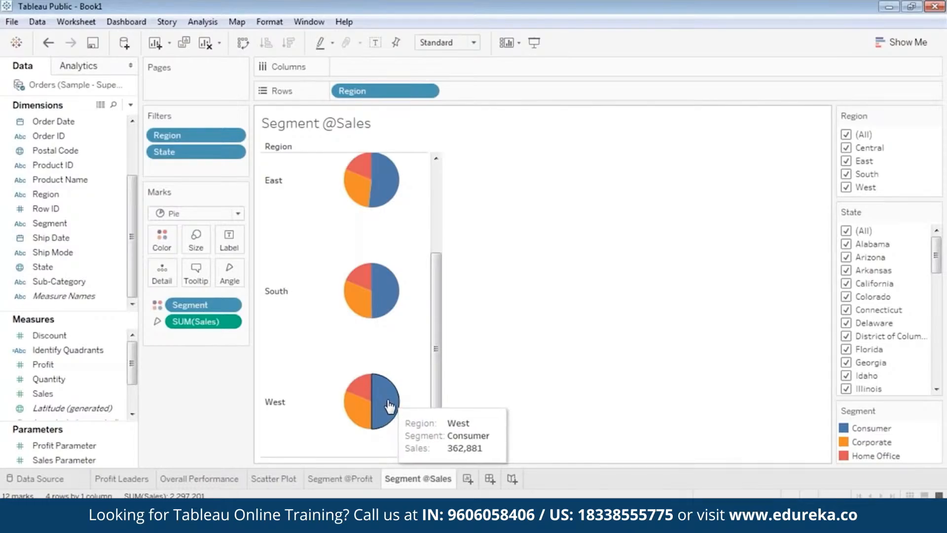
pyautogui.click(357, 482)
pyautogui.moveTo(389, 414)
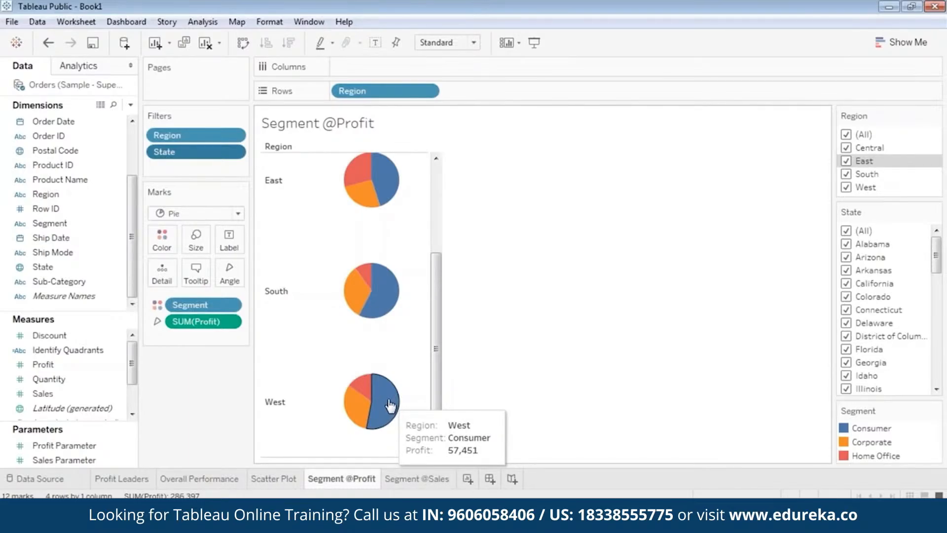
pyautogui.click(404, 479)
pyautogui.moveTo(383, 306)
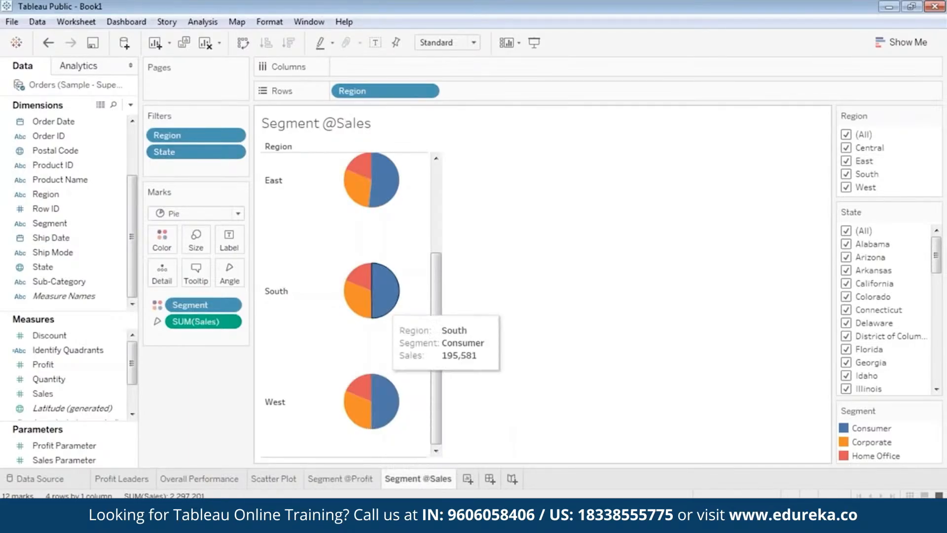
pyautogui.click(347, 482)
pyautogui.click(418, 478)
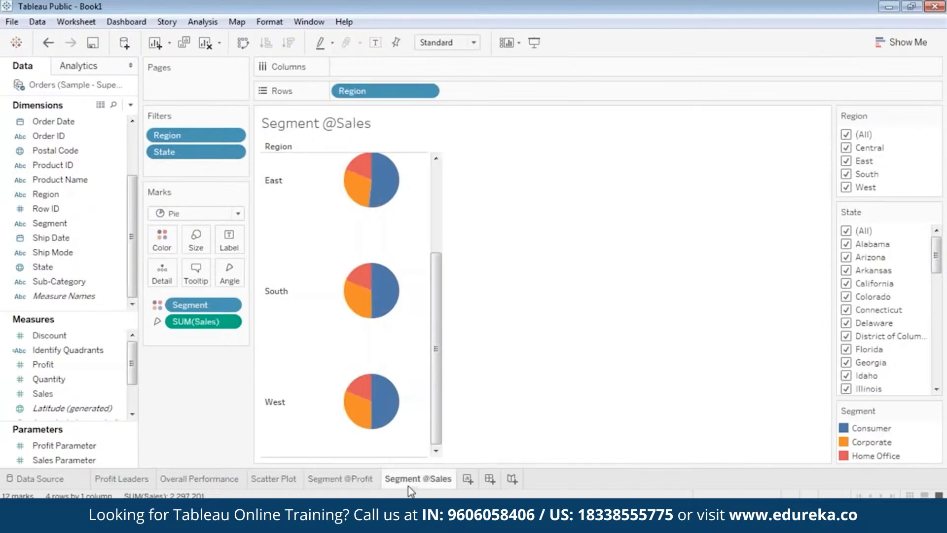
pyautogui.moveTo(387, 413)
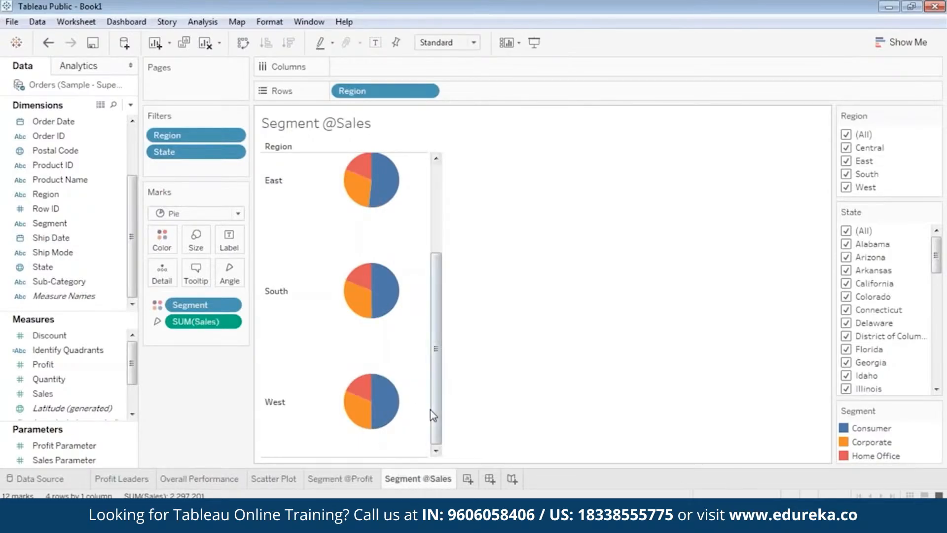
pyautogui.moveTo(430, 409); pyautogui.dragTo(461, 292)
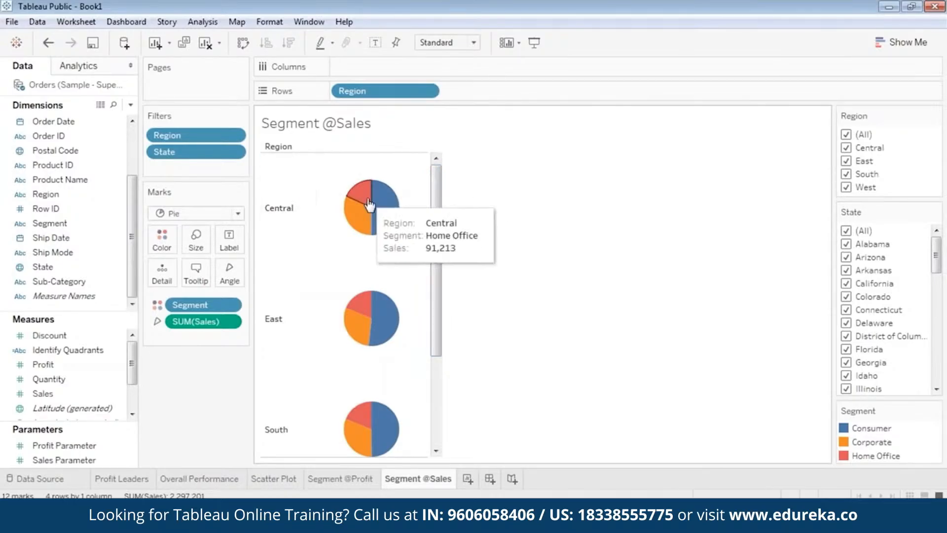
pyautogui.moveTo(379, 207)
pyautogui.click(334, 482)
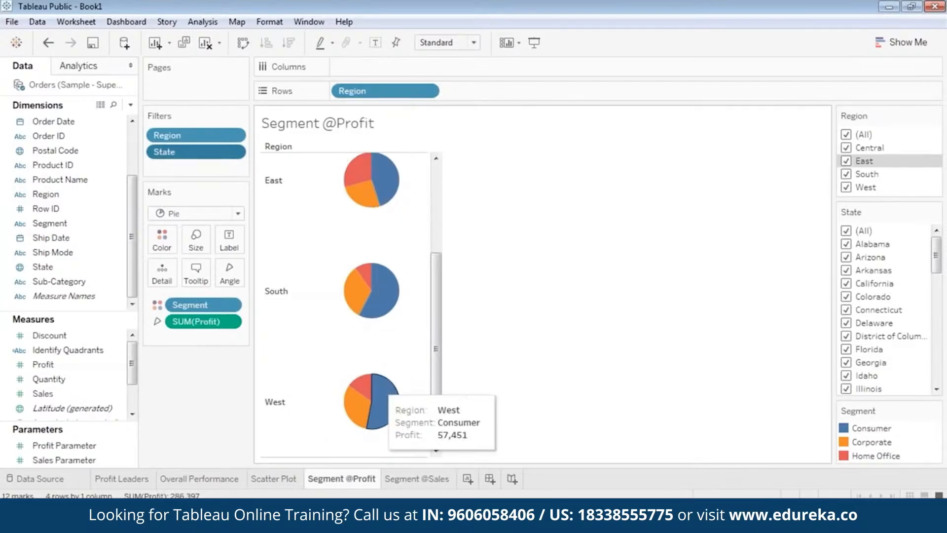
pyautogui.click(418, 481)
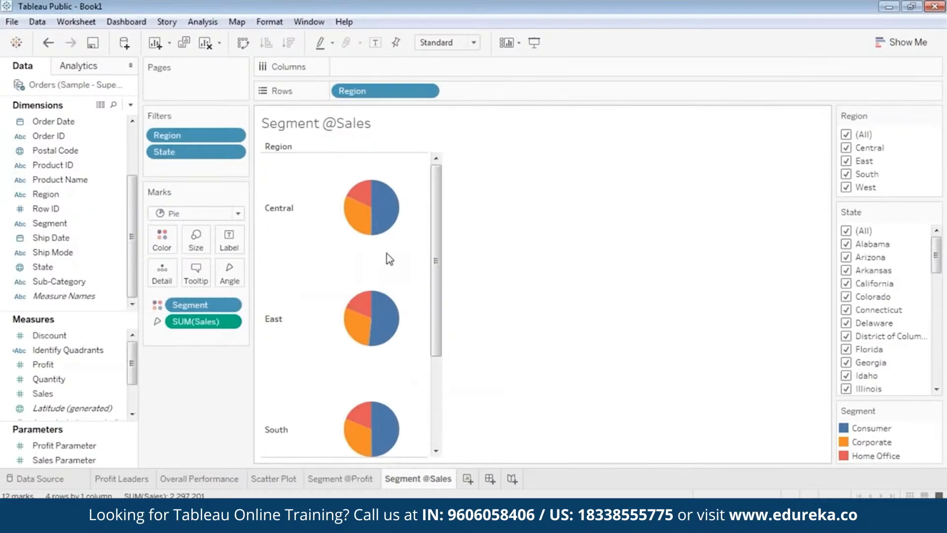
pyautogui.click(351, 481)
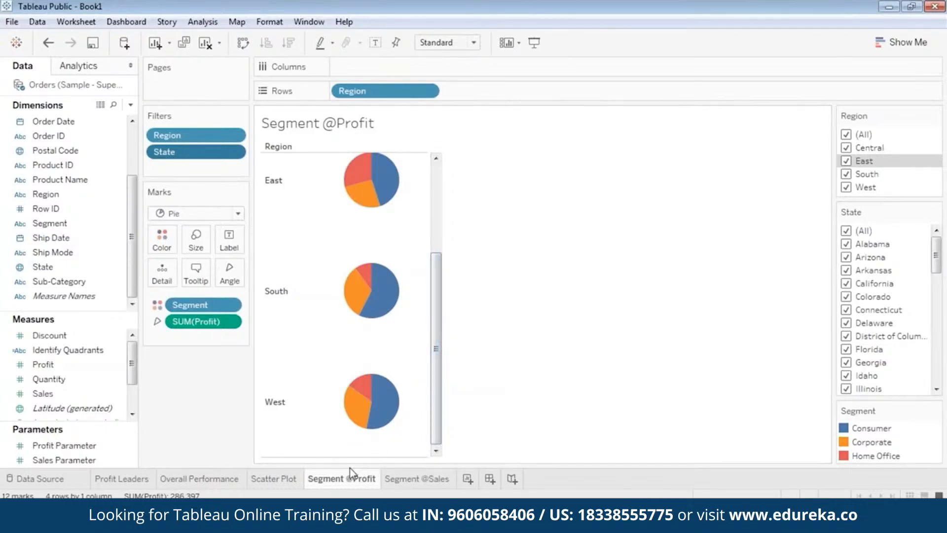
pyautogui.moveTo(349, 483)
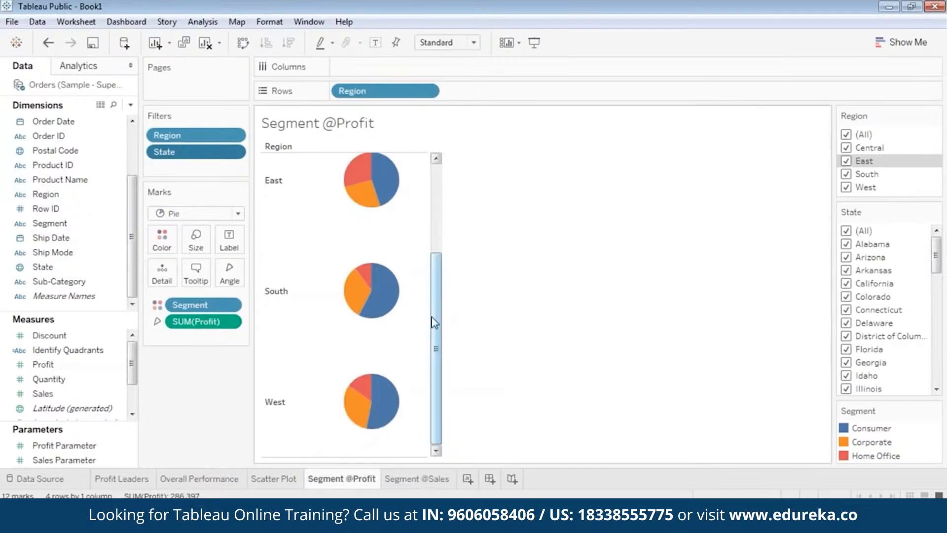
pyautogui.moveTo(434, 321); pyautogui.dragTo(448, 243)
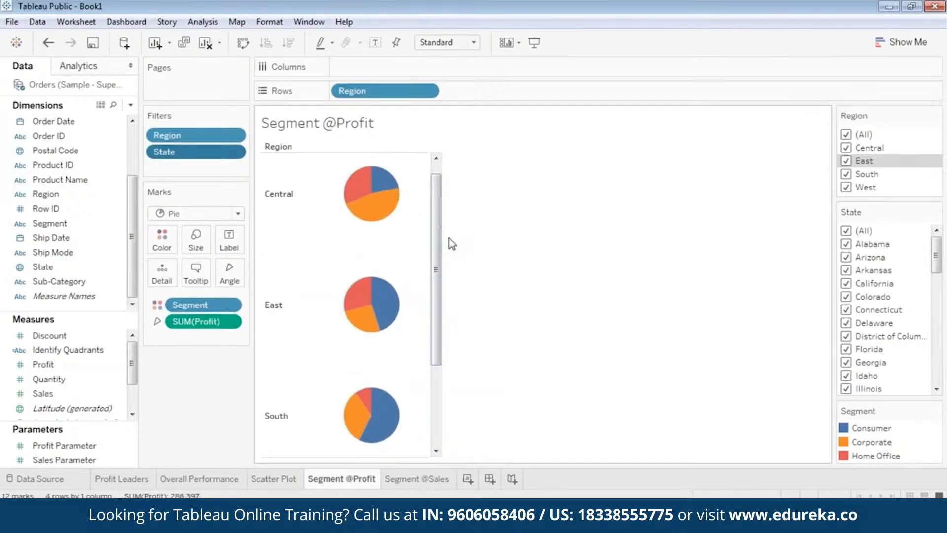
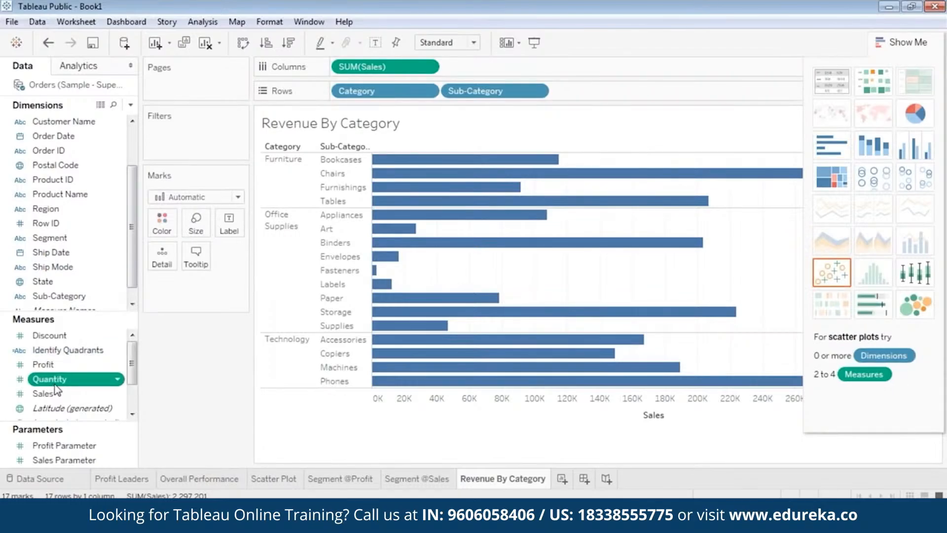
# Step: Color the Revenue By Category bars by SUM(Profit)
pyautogui.scroll(-1, 65, 386)
pyautogui.scroll(1, 62, 389)
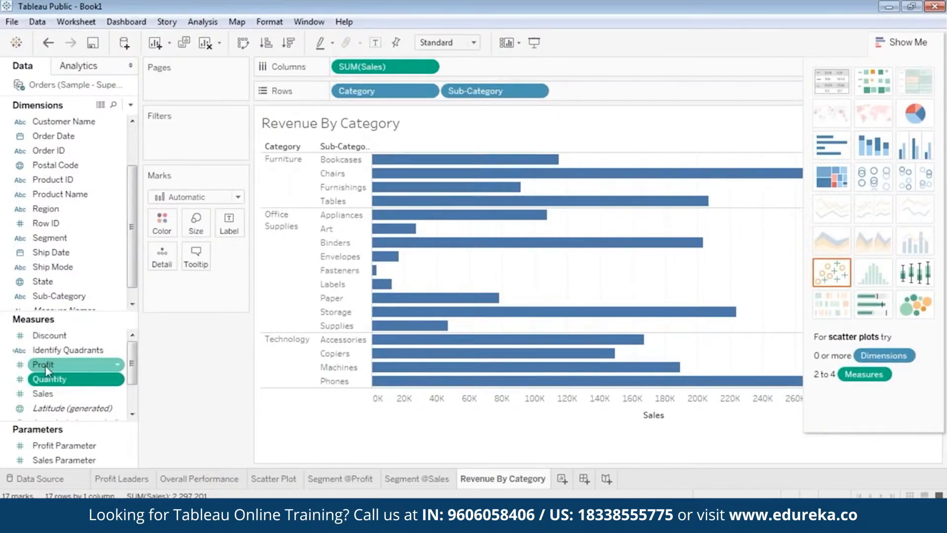
pyautogui.moveTo(46, 369); pyautogui.dragTo(150, 217)
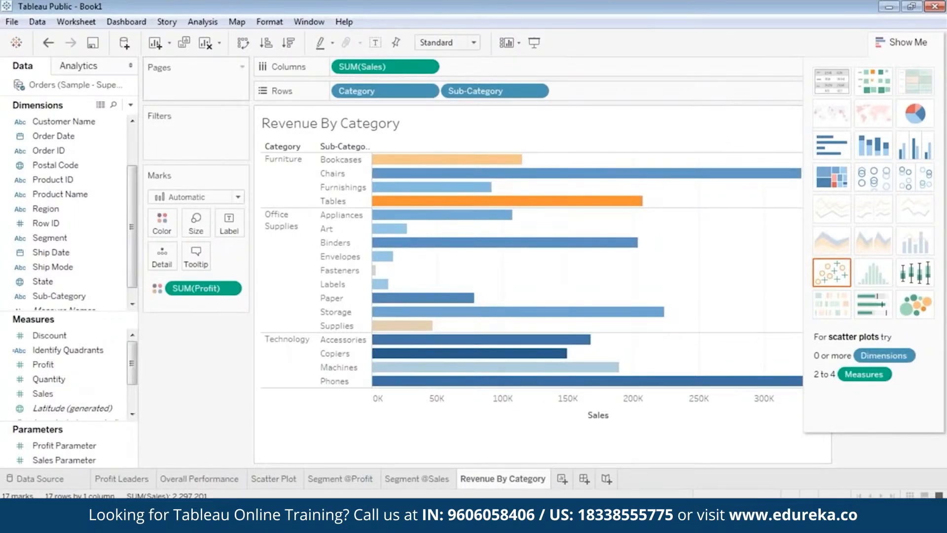
# Step: Add a Region filter to the sheet with all four regions selected
pyautogui.scroll(3, 74, 158)
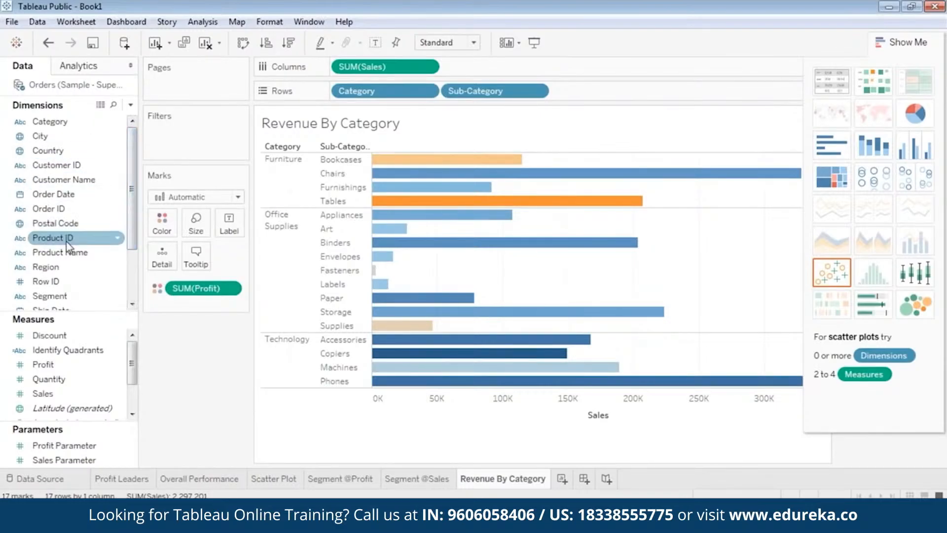
pyautogui.scroll(-1, 69, 250)
pyautogui.moveTo(51, 228); pyautogui.dragTo(173, 140)
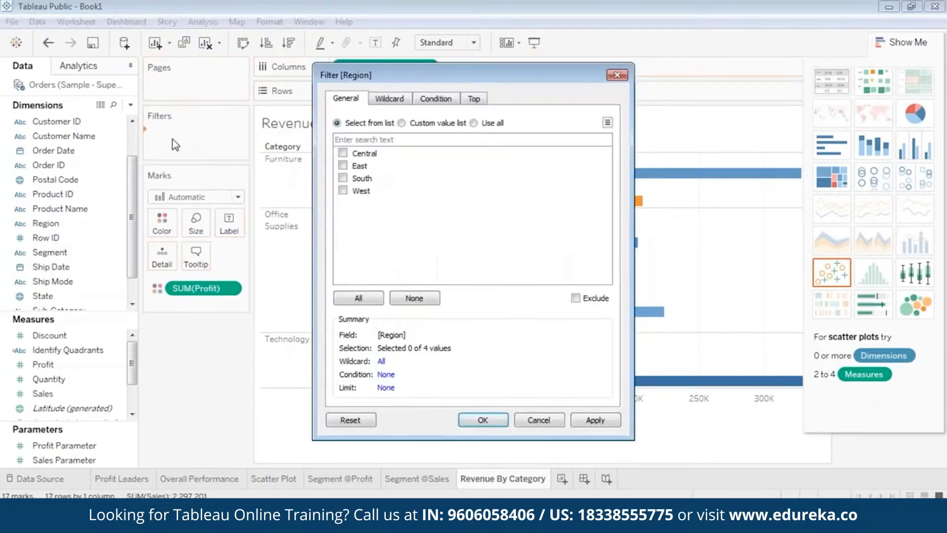
pyautogui.click(342, 179)
pyautogui.click(343, 191)
pyautogui.click(592, 420)
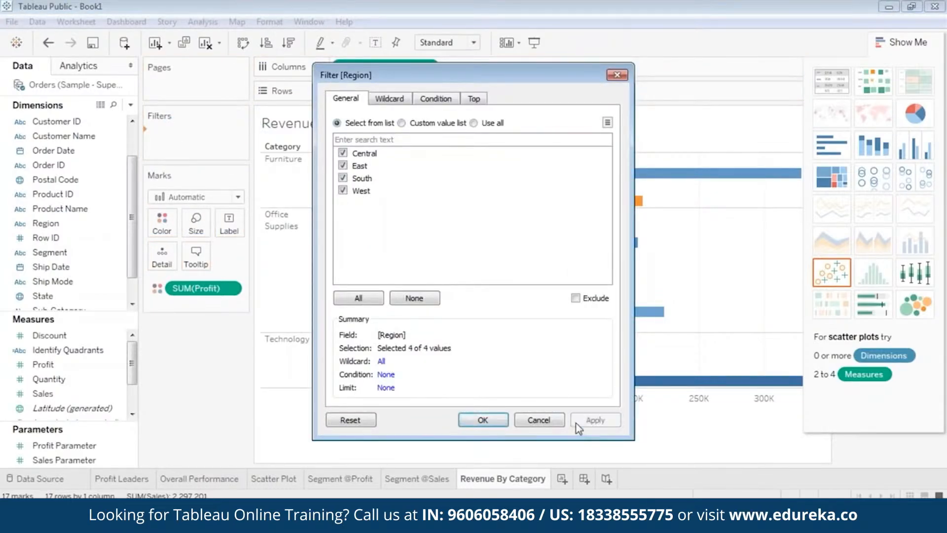
pyautogui.click(473, 419)
# Step: Add a State filter with all states selected
pyautogui.click(71, 211)
pyautogui.scroll(-2, 71, 217)
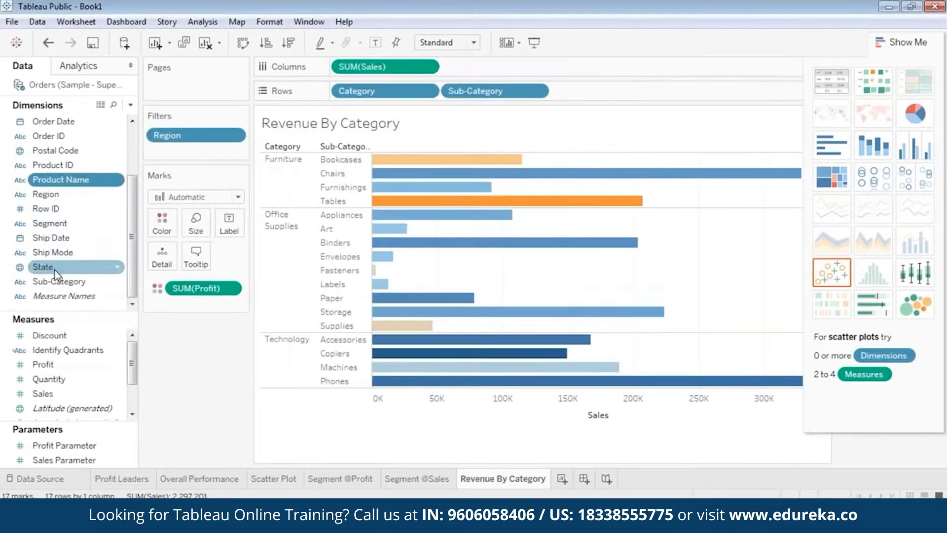
pyautogui.moveTo(57, 274); pyautogui.dragTo(193, 151)
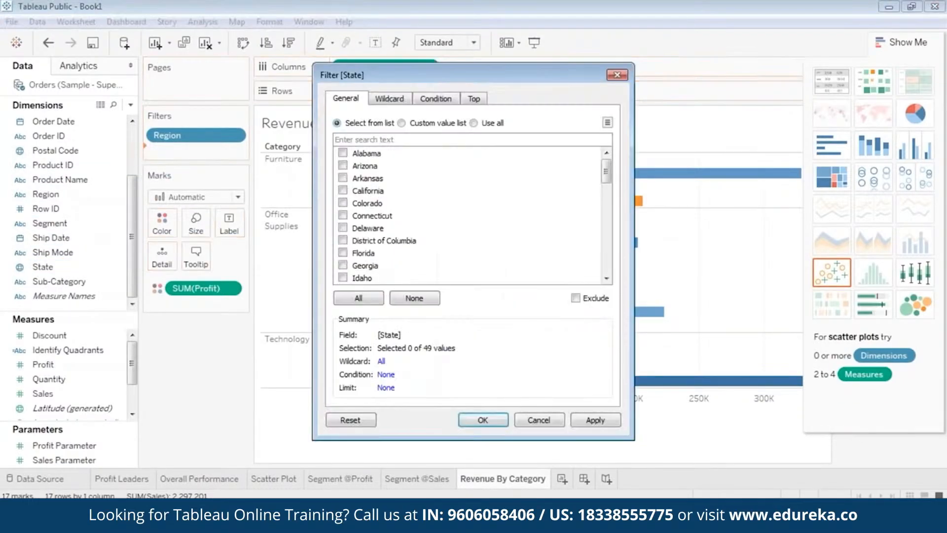
pyautogui.click(355, 299)
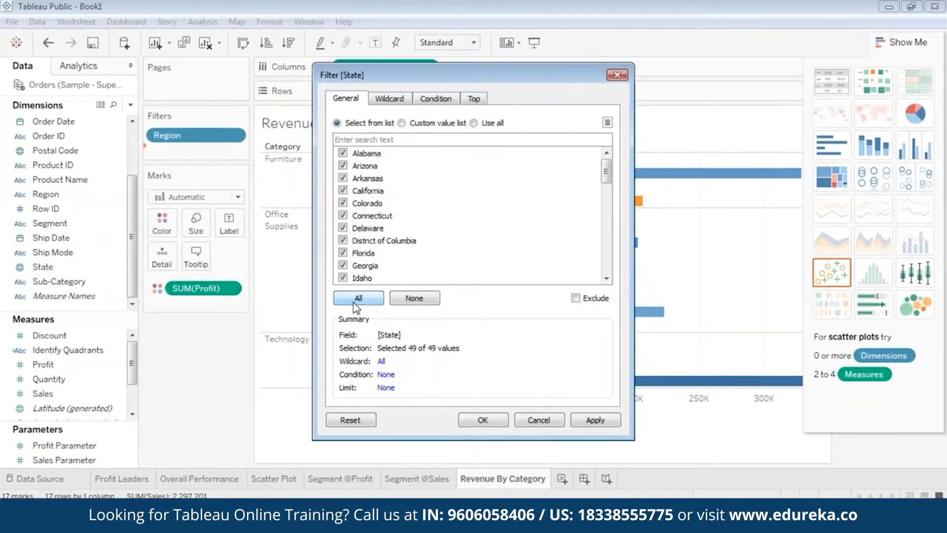
pyautogui.click(609, 424)
pyautogui.click(501, 423)
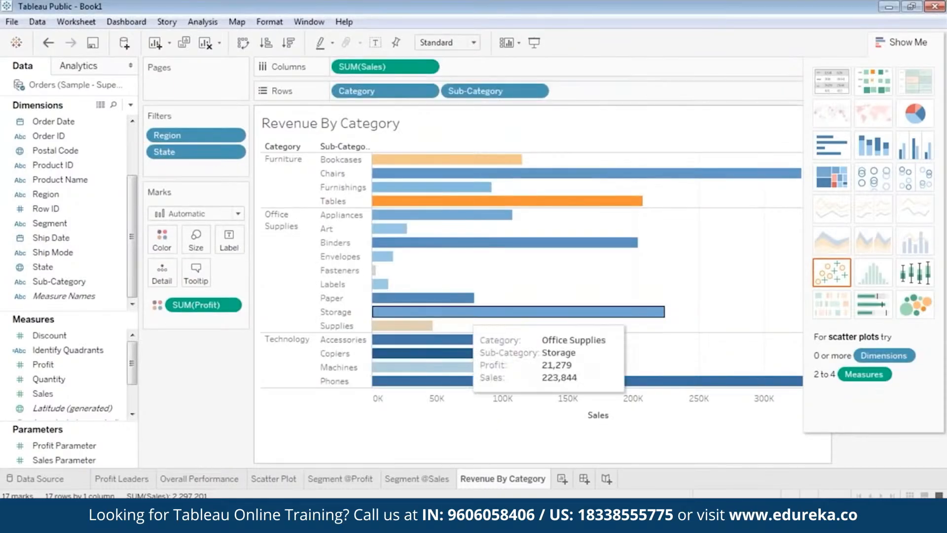
# Step: Add a Segment filter with all segments selected
pyautogui.moveTo(50, 223); pyautogui.dragTo(208, 168)
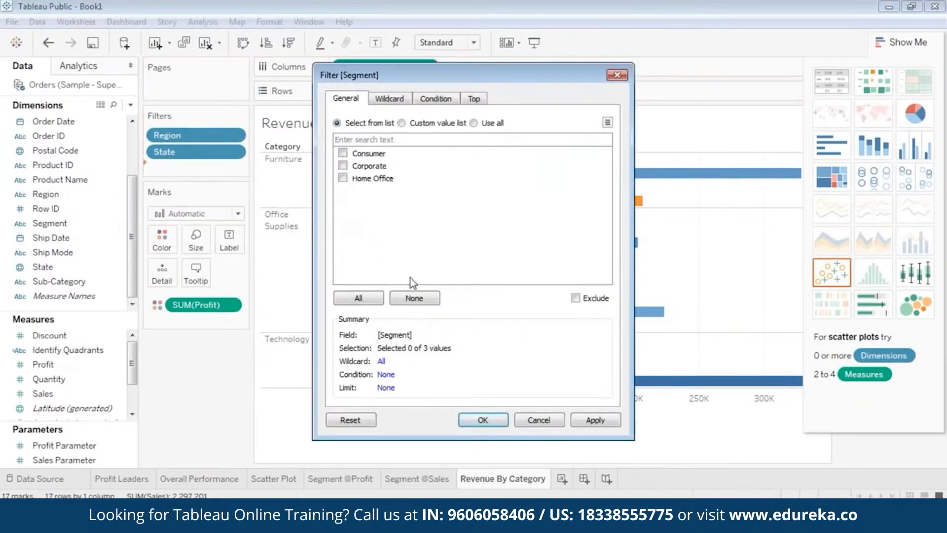
pyautogui.click(359, 298)
pyautogui.click(597, 419)
pyautogui.click(484, 420)
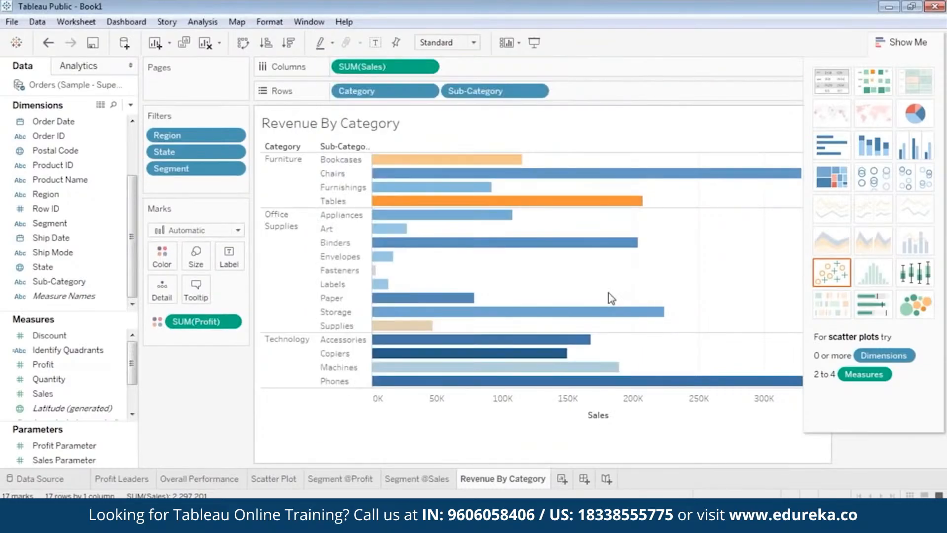
# Step: Close the chart suggestions and show the Region, State and Segment filter cards on the sheet
pyautogui.click(899, 44)
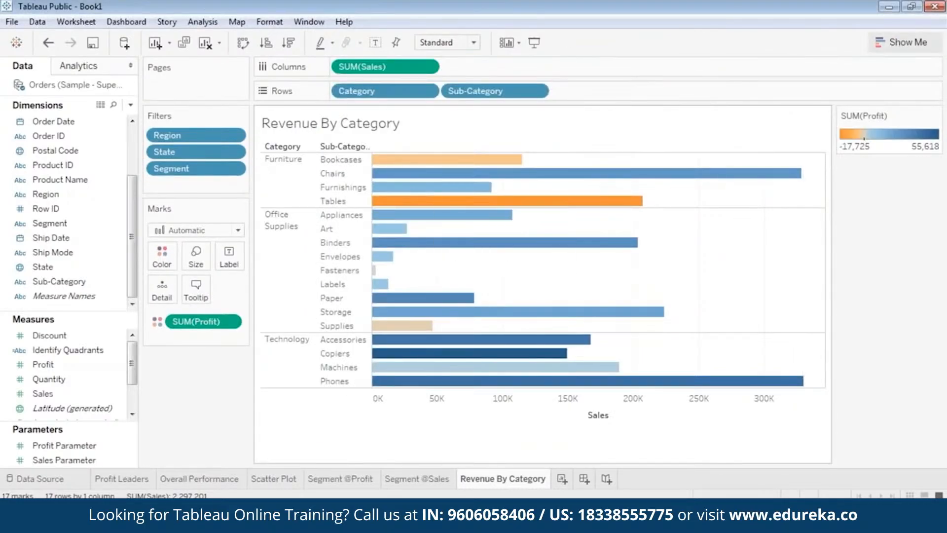
pyautogui.rightClick(198, 134)
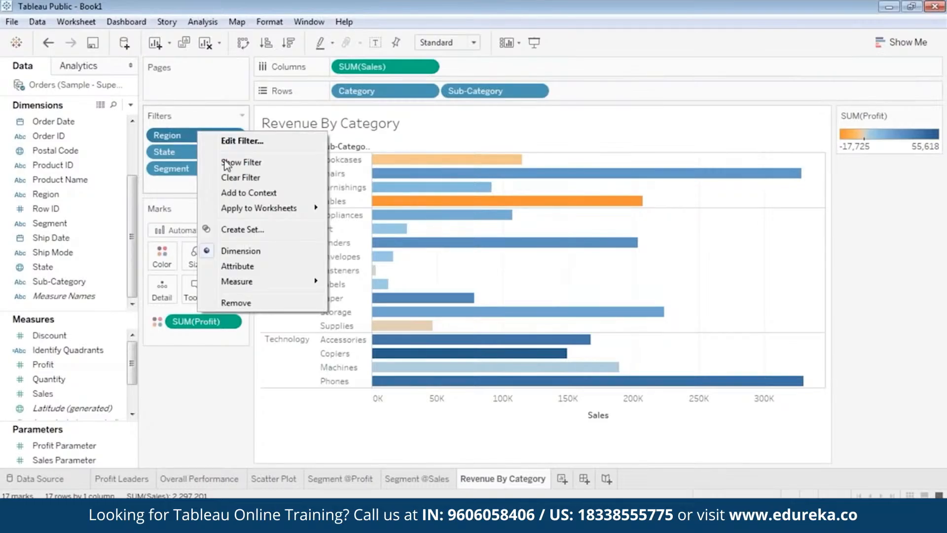
pyautogui.click(226, 165)
pyautogui.rightClick(192, 151)
pyautogui.click(224, 181)
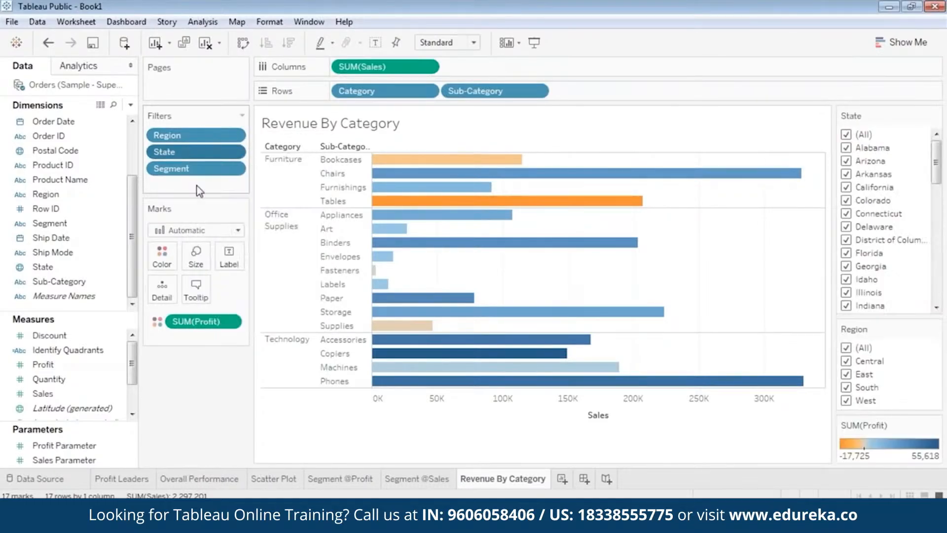
pyautogui.rightClick(188, 173)
pyautogui.click(221, 200)
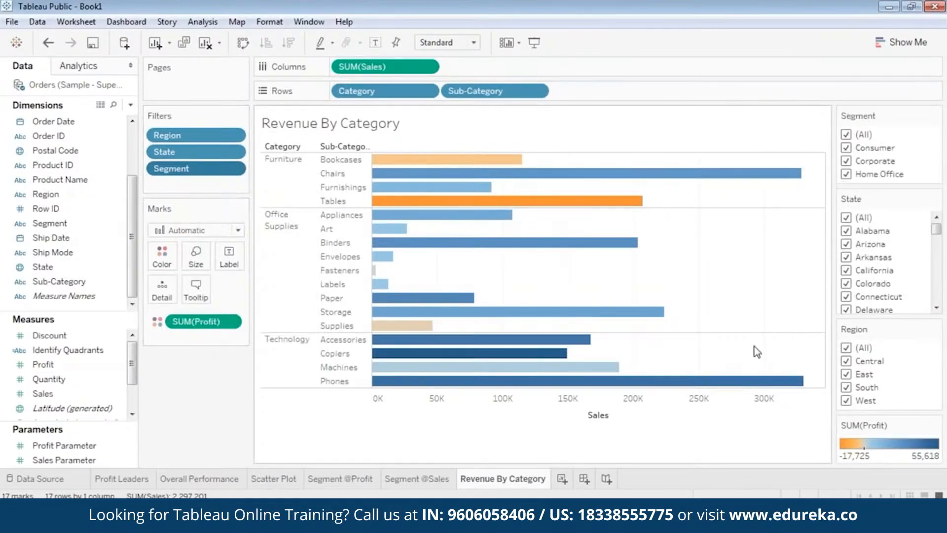
# Step: Rearrange the side cards so the SUM(Profit) legend is first, followed by Region, State and Segment
pyautogui.moveTo(877, 426); pyautogui.dragTo(887, 116)
pyautogui.moveTo(881, 383); pyautogui.dragTo(892, 170)
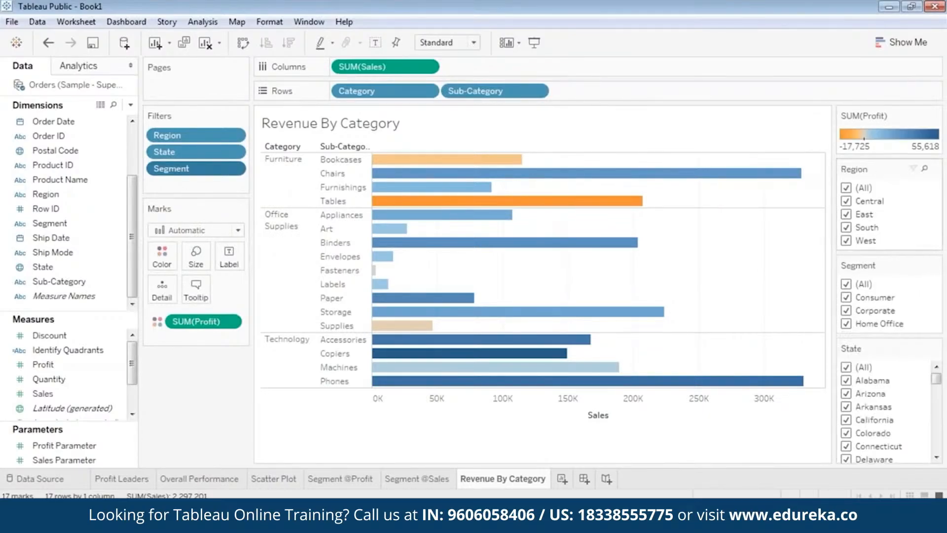
pyautogui.moveTo(876, 268); pyautogui.dragTo(888, 462)
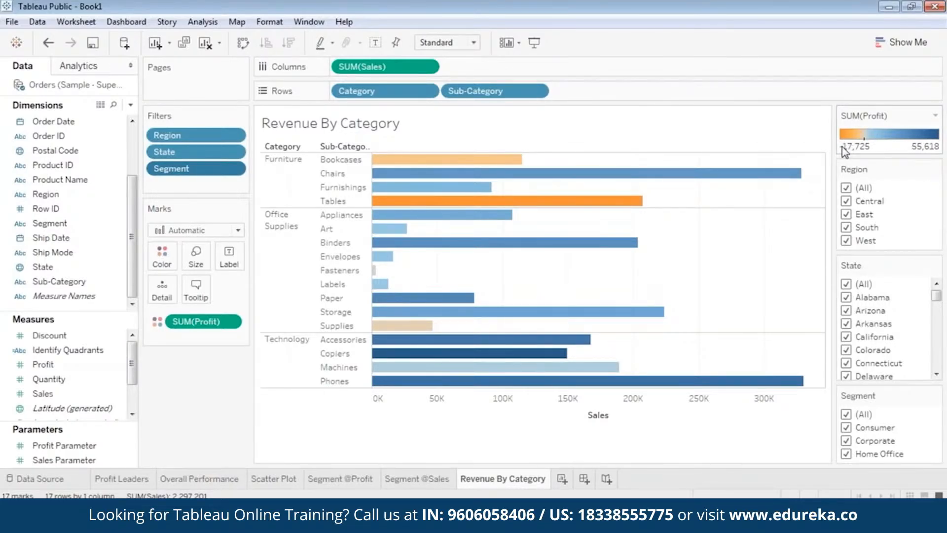
# Step: Hover over the bars and select the Tables bar and Furniture header to examine their profit and sales
pyautogui.moveTo(457, 164)
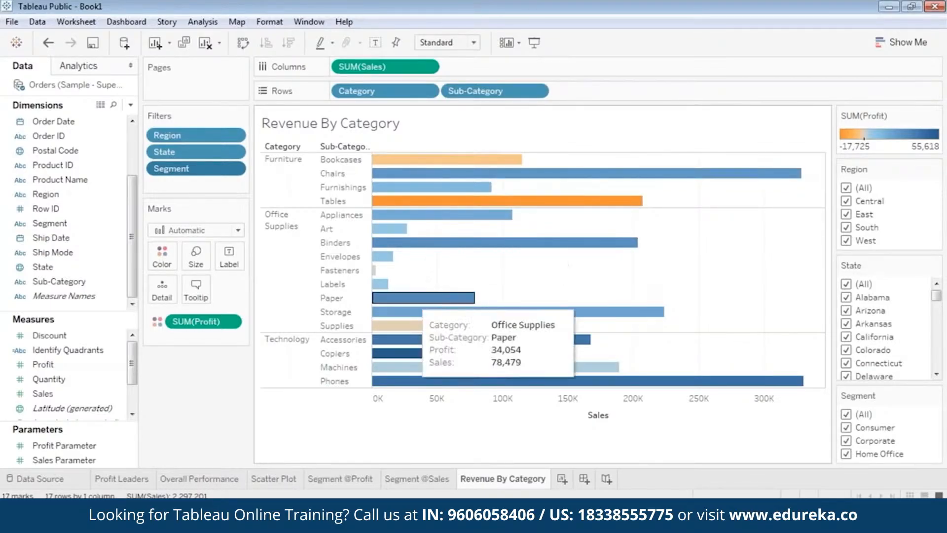
pyautogui.moveTo(414, 329)
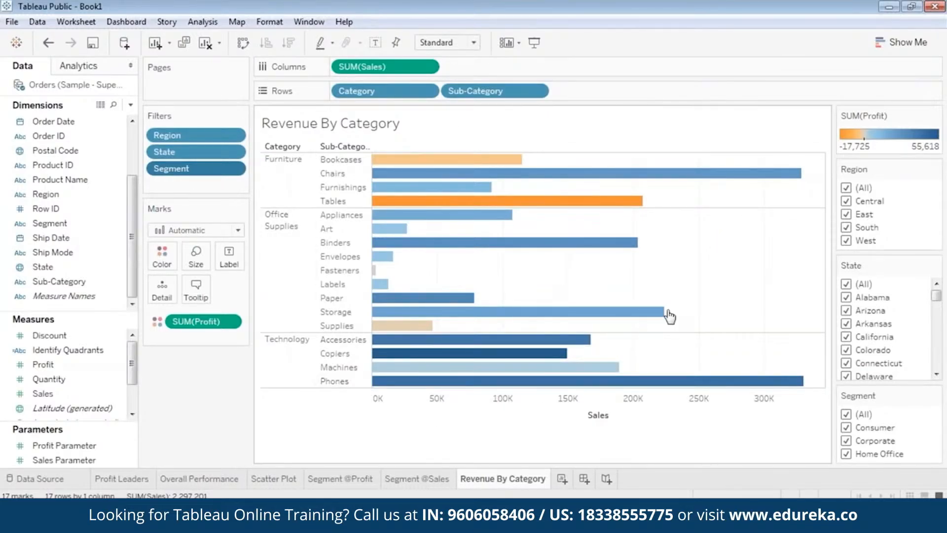
pyautogui.moveTo(474, 207)
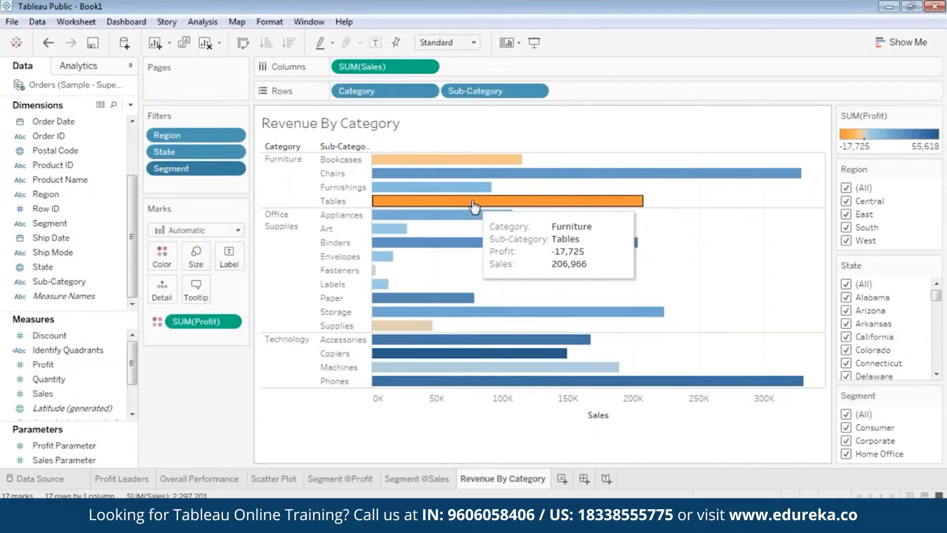
pyautogui.click(474, 202)
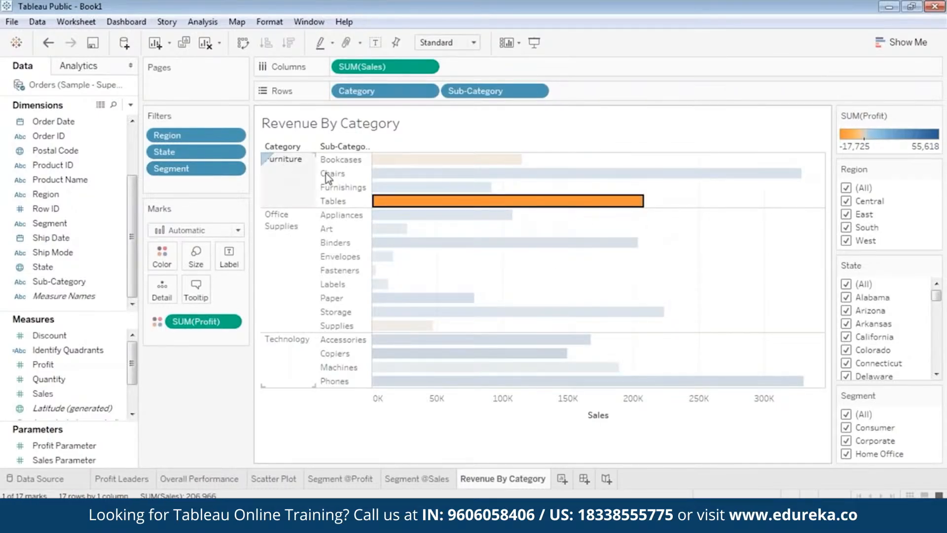
pyautogui.moveTo(426, 206)
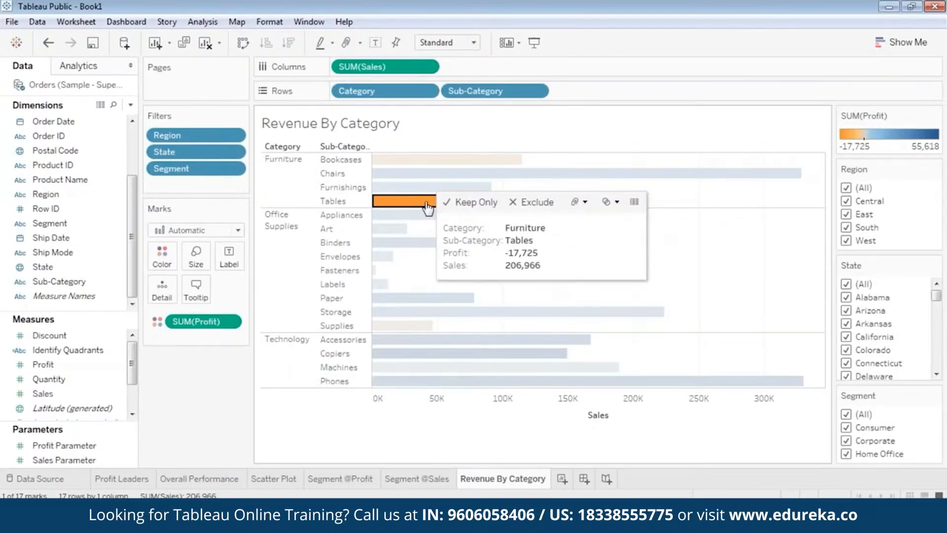
pyautogui.click(286, 171)
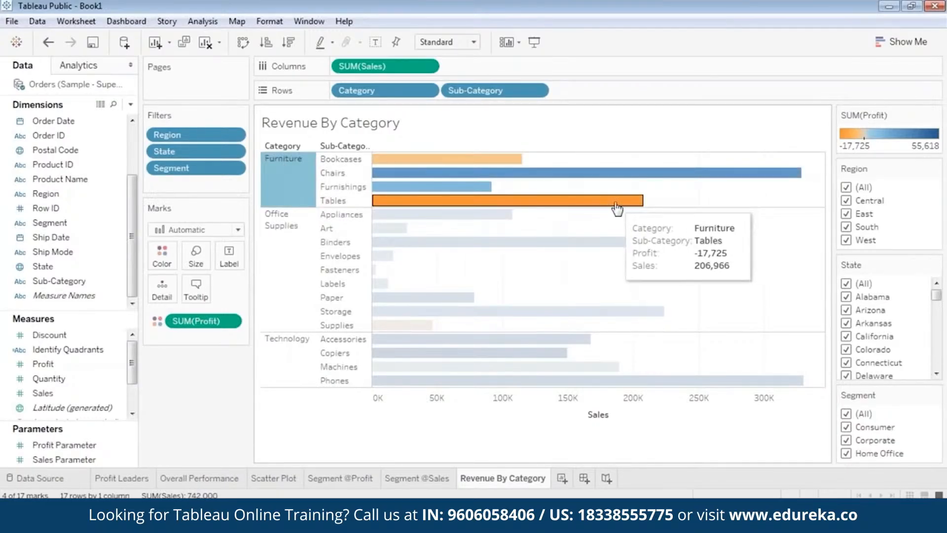
pyautogui.click(471, 203)
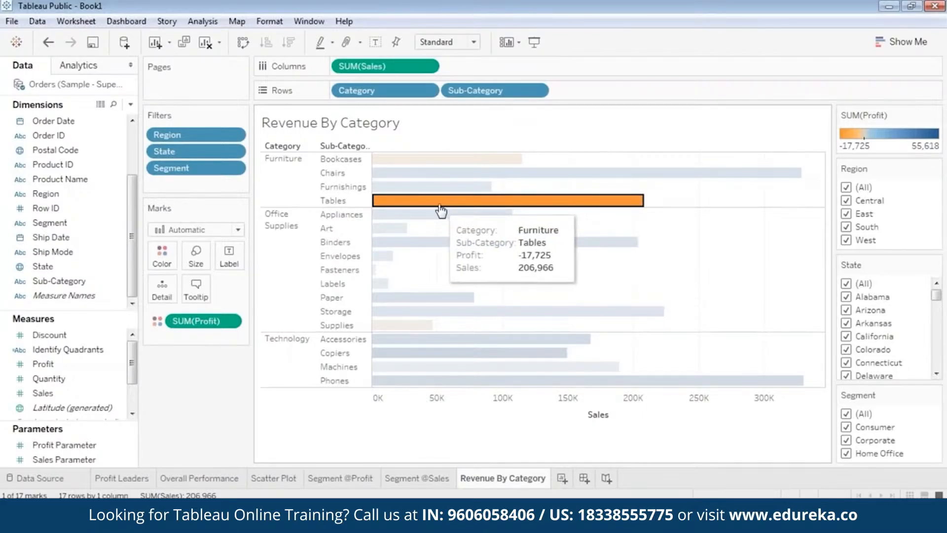
pyautogui.click(431, 229)
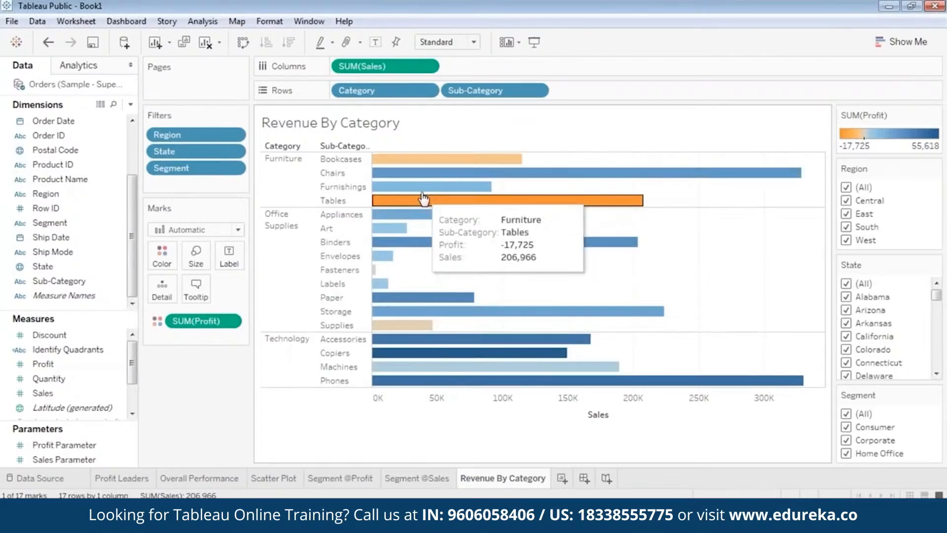
# Step: Examine the tooltips of the Paper, Phones, Appliances, Bookcases and Tables bars, selecting and clearing marks
pyautogui.click(408, 296)
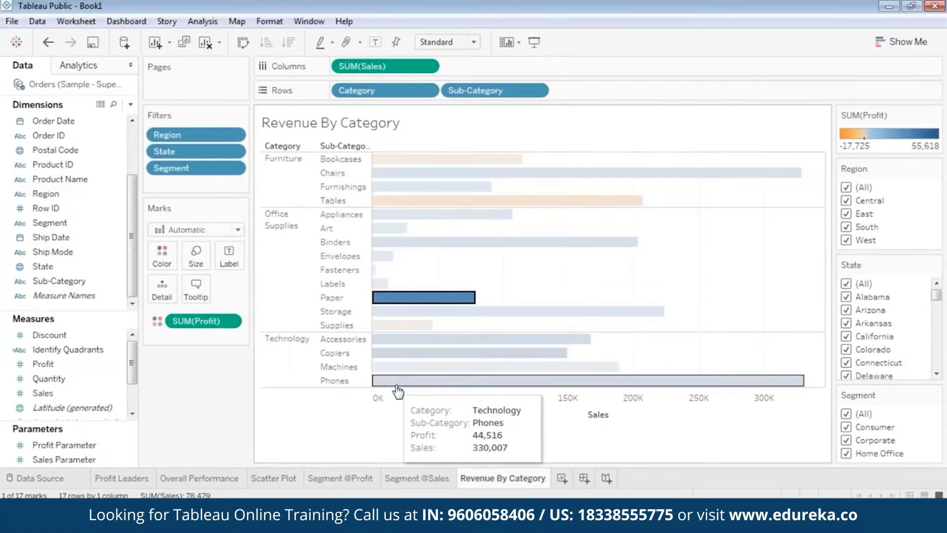
pyautogui.click(628, 227)
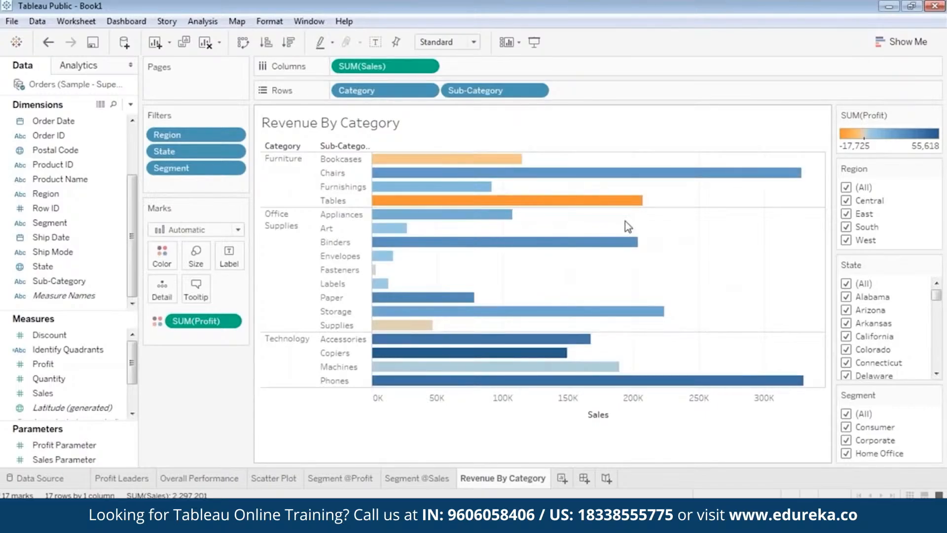
pyautogui.click(383, 199)
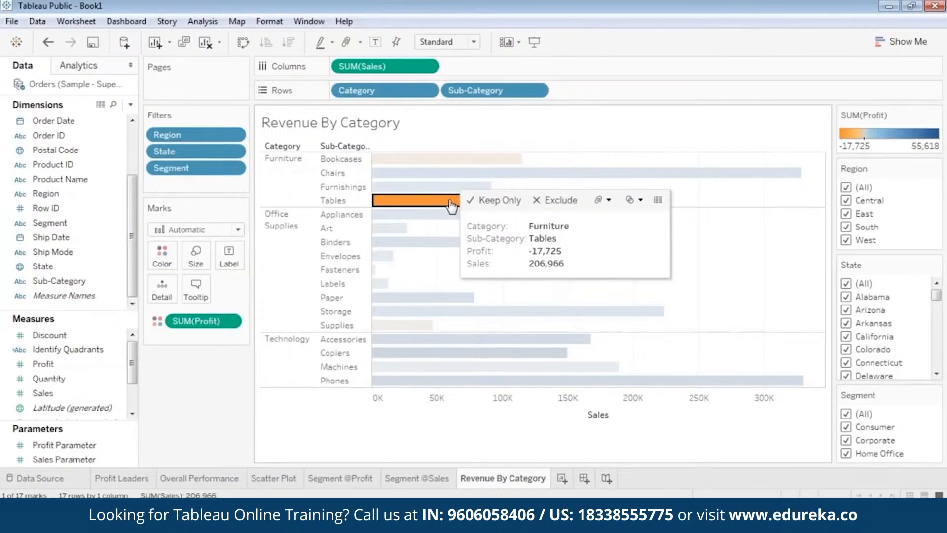
pyautogui.click(519, 224)
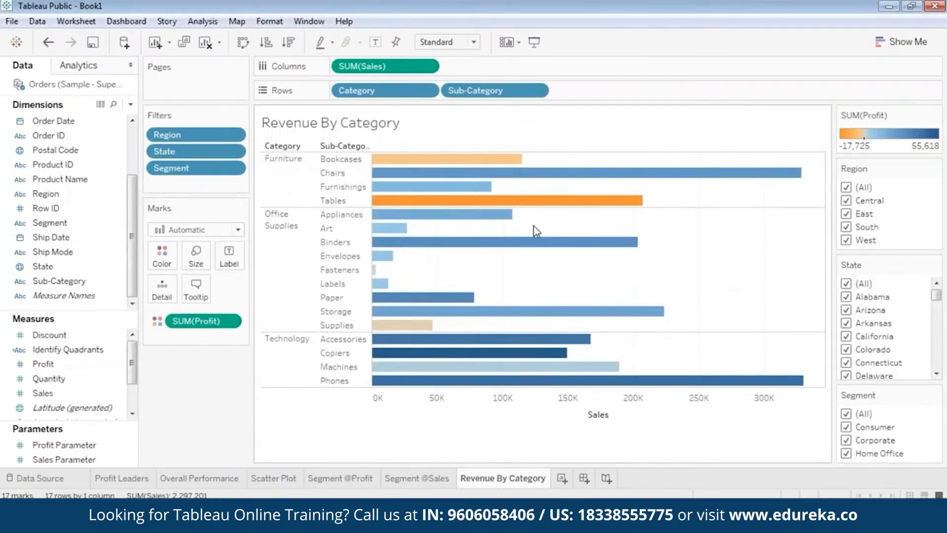
pyautogui.moveTo(390, 227)
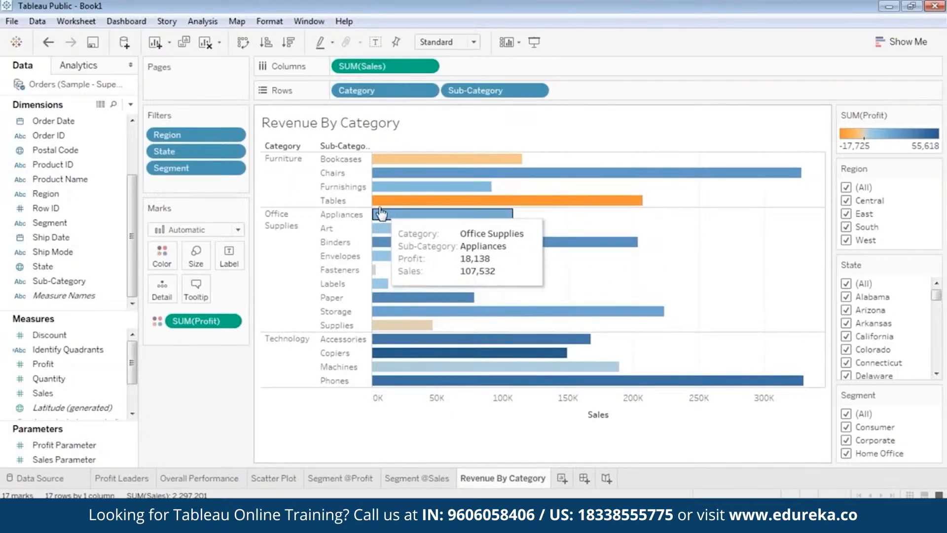
pyautogui.moveTo(414, 201)
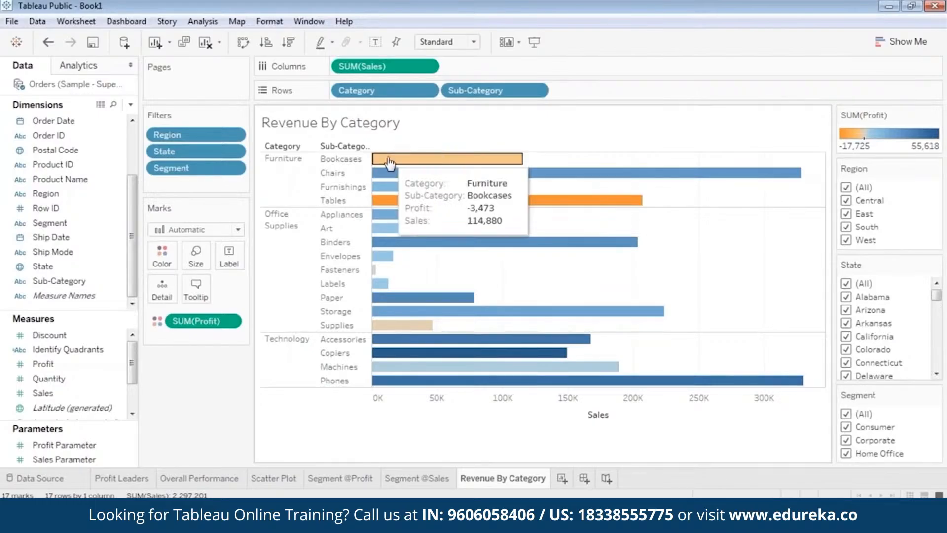
pyautogui.moveTo(451, 203)
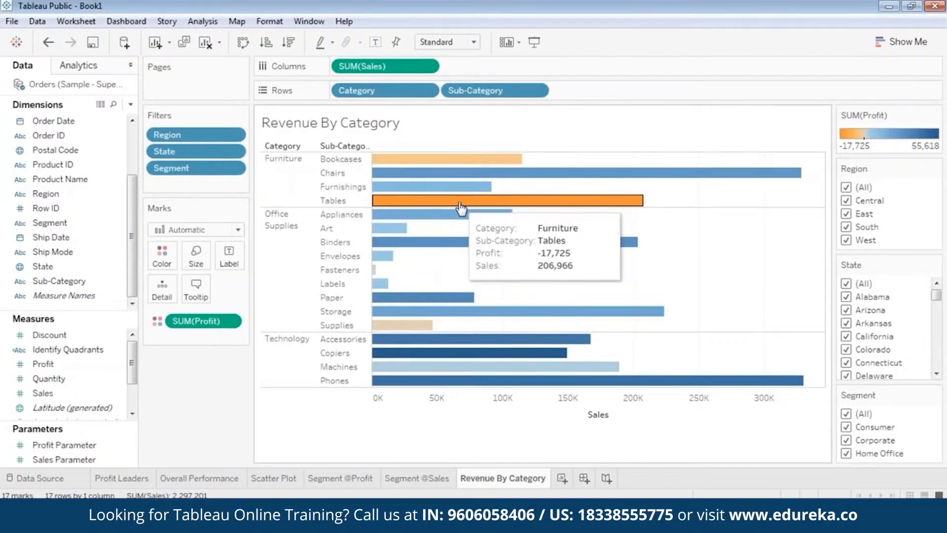
# Step: Filter the chart to a single region using the Region card, first Central and then East
pyautogui.click(847, 188)
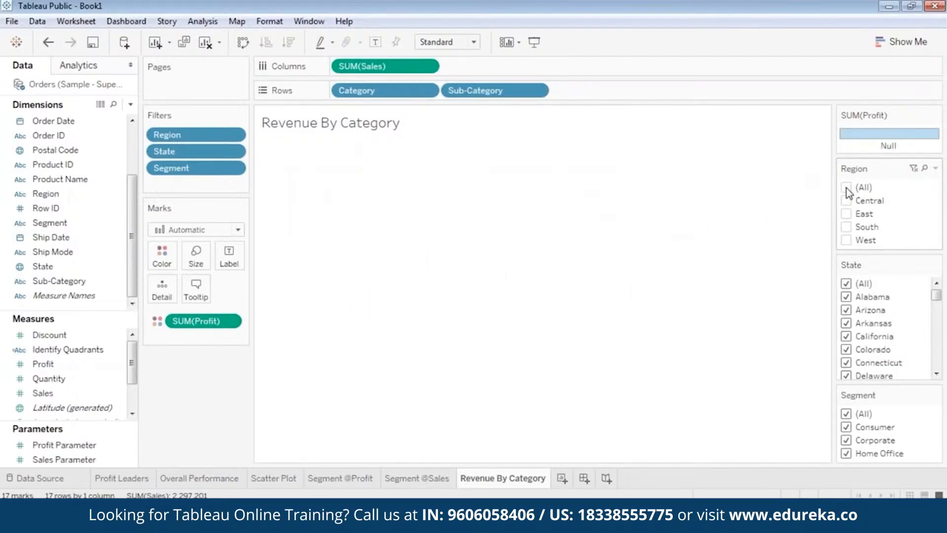
pyautogui.click(847, 200)
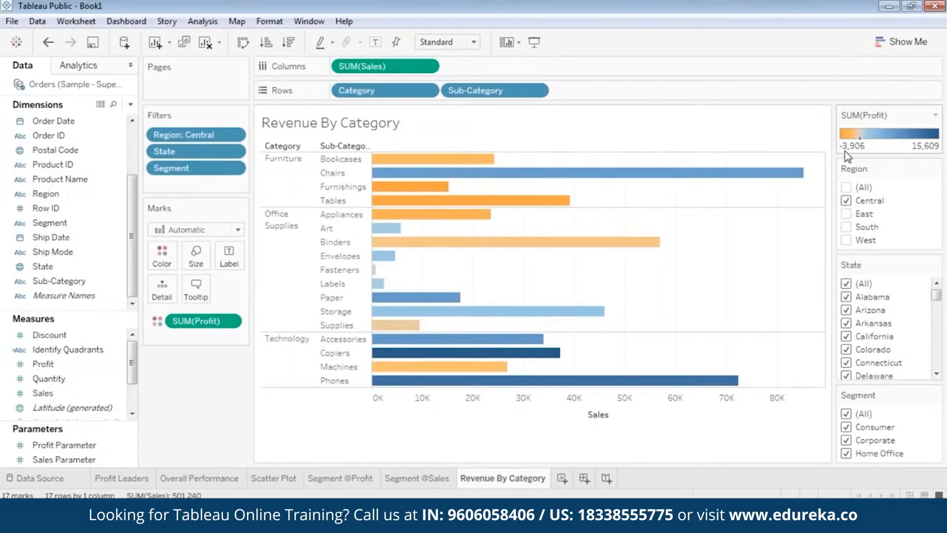
pyautogui.click(847, 201)
pyautogui.click(846, 214)
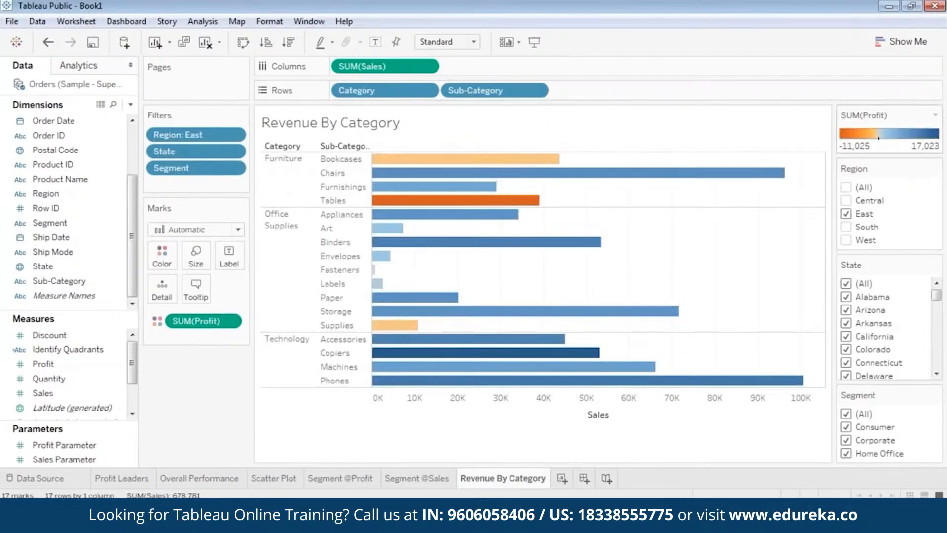
# Step: Compare the bars across regions by selecting Chairs and Tables and switching the Region filter among South, West and East
pyautogui.click(770, 173)
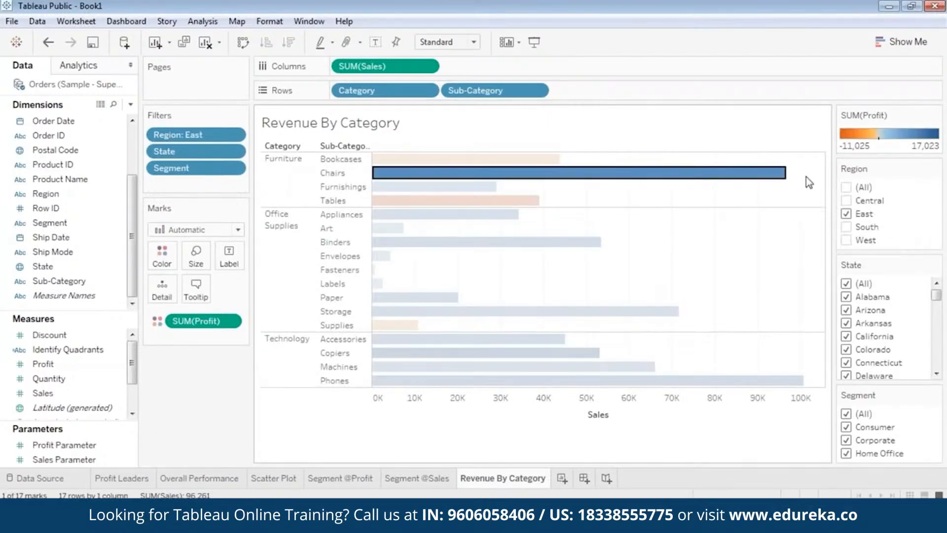
pyautogui.click(539, 202)
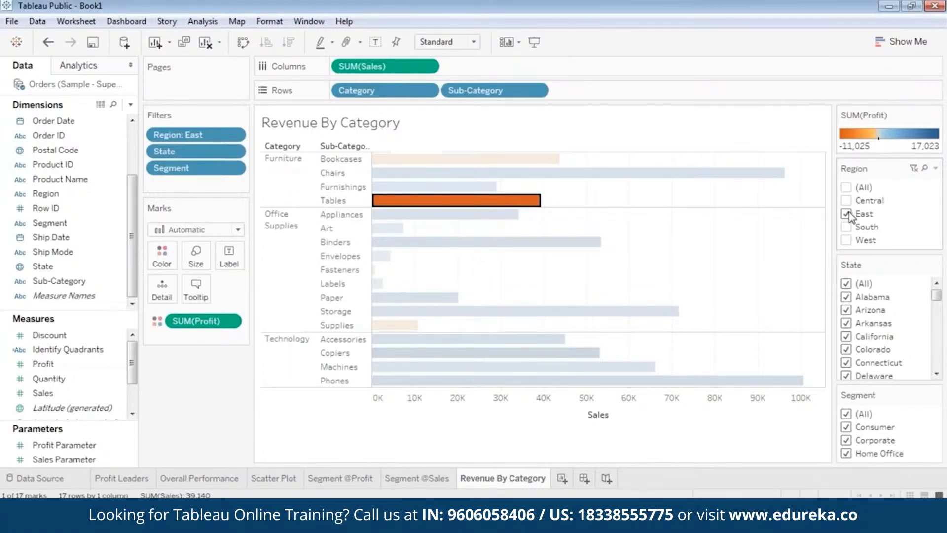
pyautogui.click(846, 227)
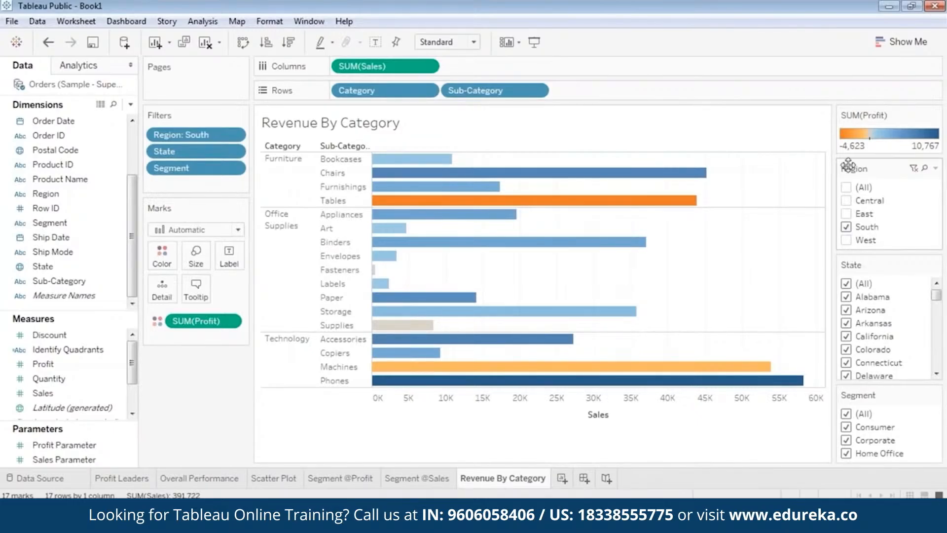
pyautogui.click(847, 241)
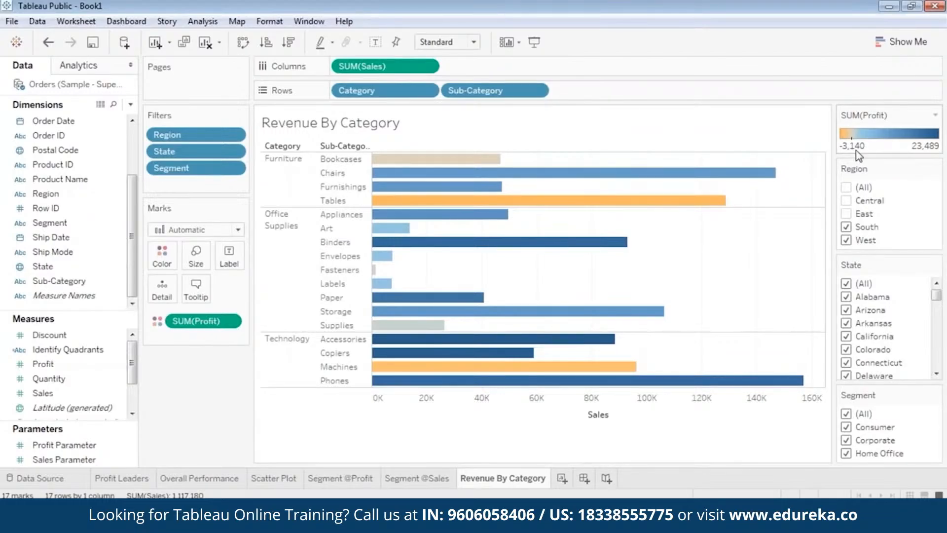
pyautogui.click(847, 227)
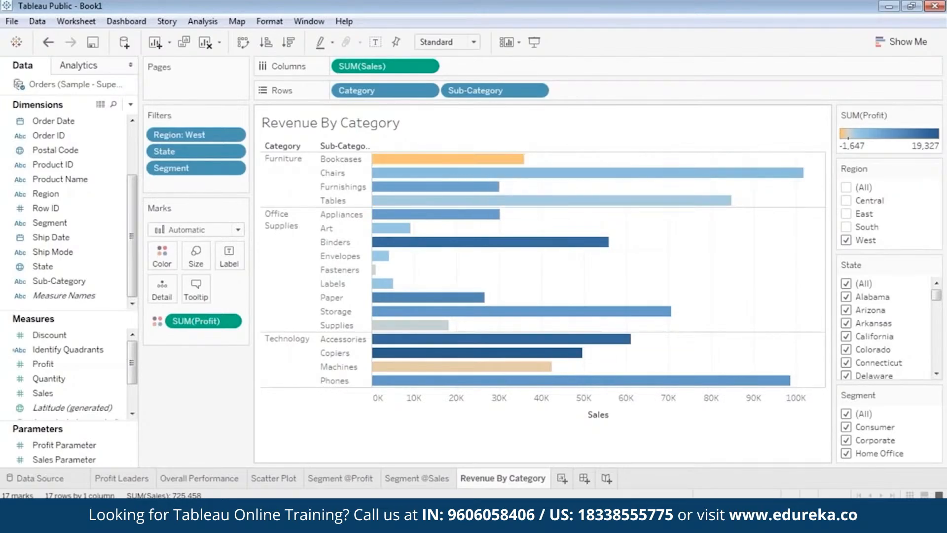
pyautogui.click(847, 241)
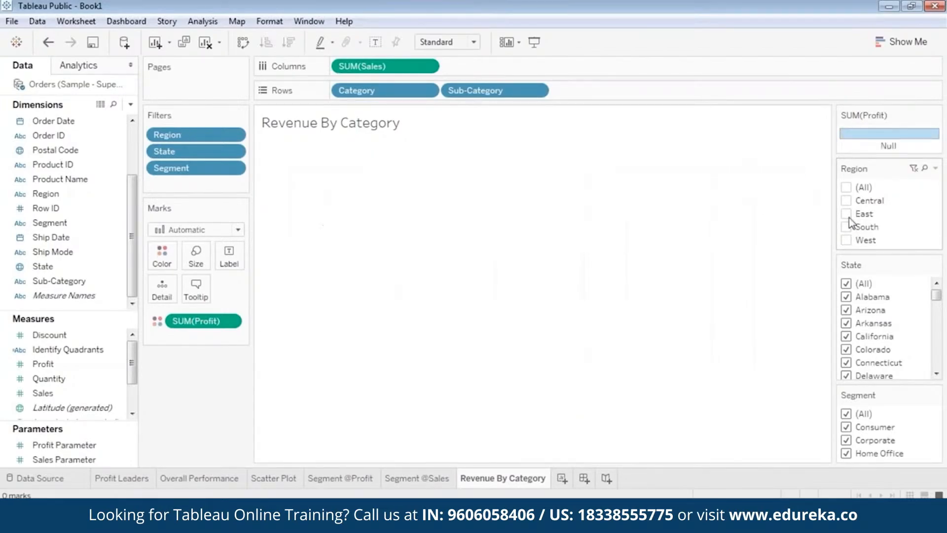
pyautogui.click(847, 214)
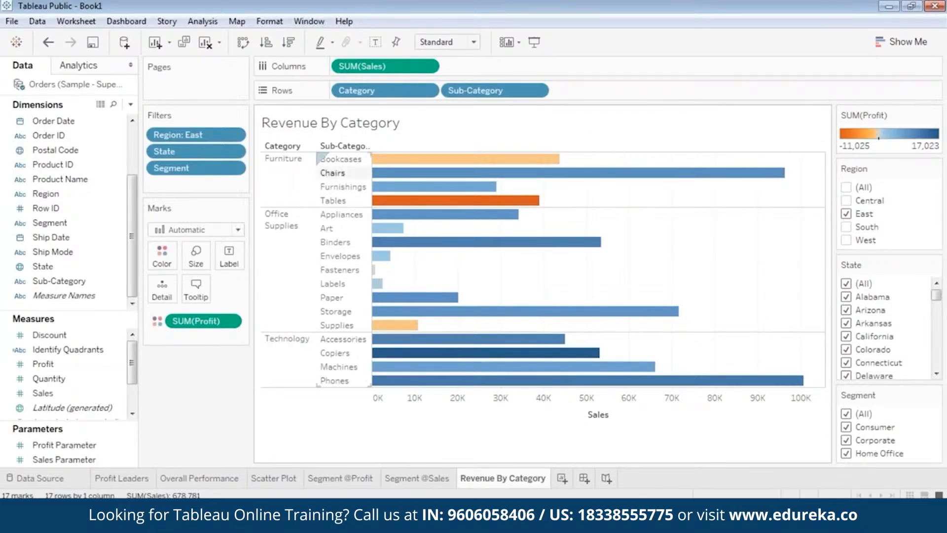
# Step: Open View Data for the Tables bar and switch to the full underlying data rows
pyautogui.click(335, 202)
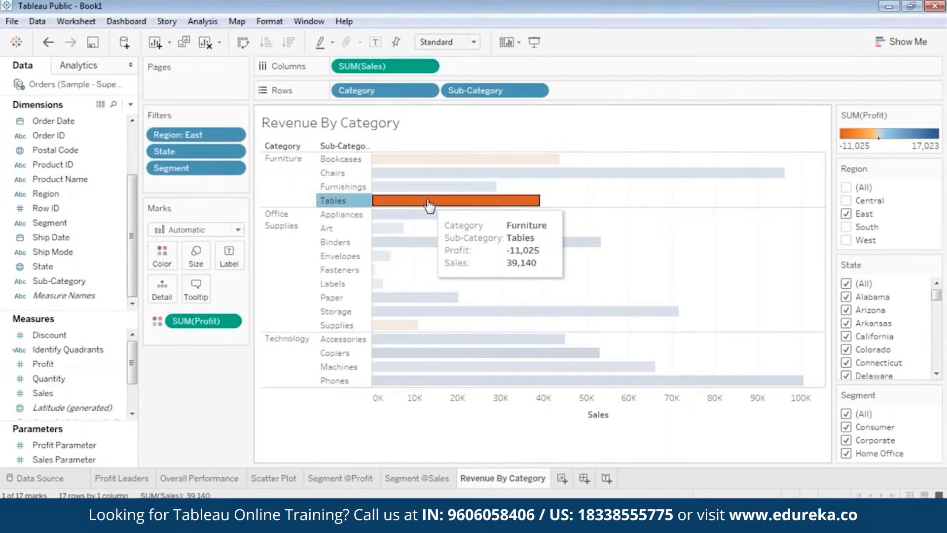
pyautogui.rightClick(427, 200)
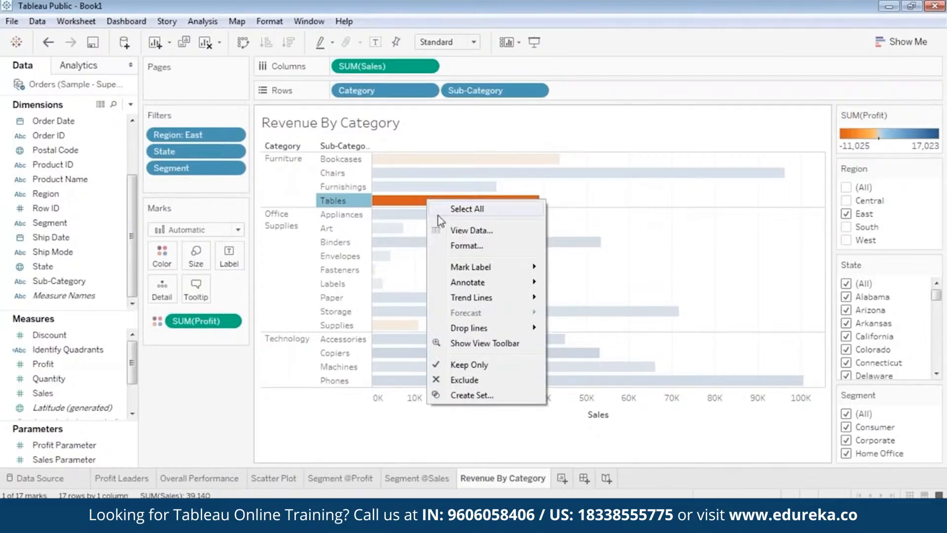
pyautogui.click(474, 230)
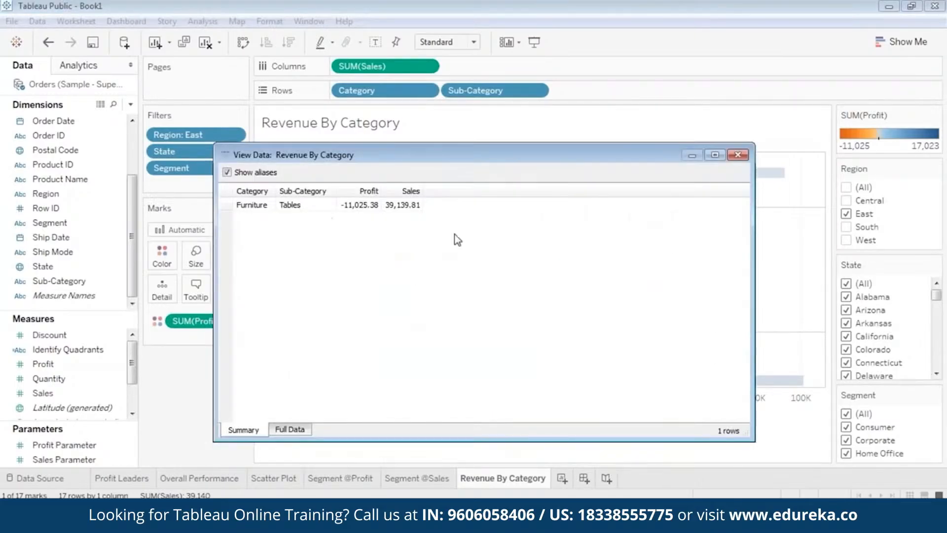
pyautogui.click(286, 430)
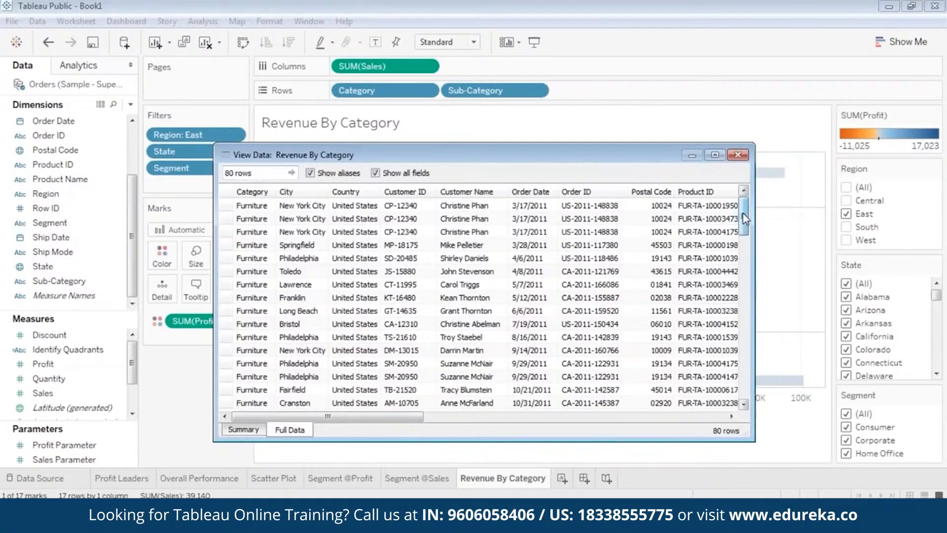
# Step: Reposition the View Data window, browse the rows, then close it and clear the bar selection
pyautogui.moveTo(745, 218); pyautogui.dragTo(782, 197)
pyautogui.moveTo(599, 156); pyautogui.dragTo(568, 138)
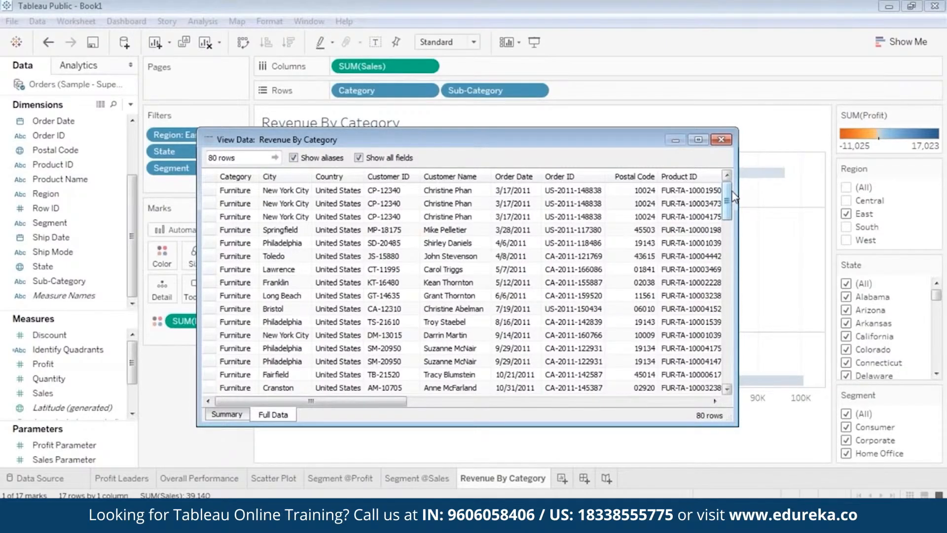
pyautogui.moveTo(728, 200); pyautogui.dragTo(846, 157)
pyautogui.click(344, 218)
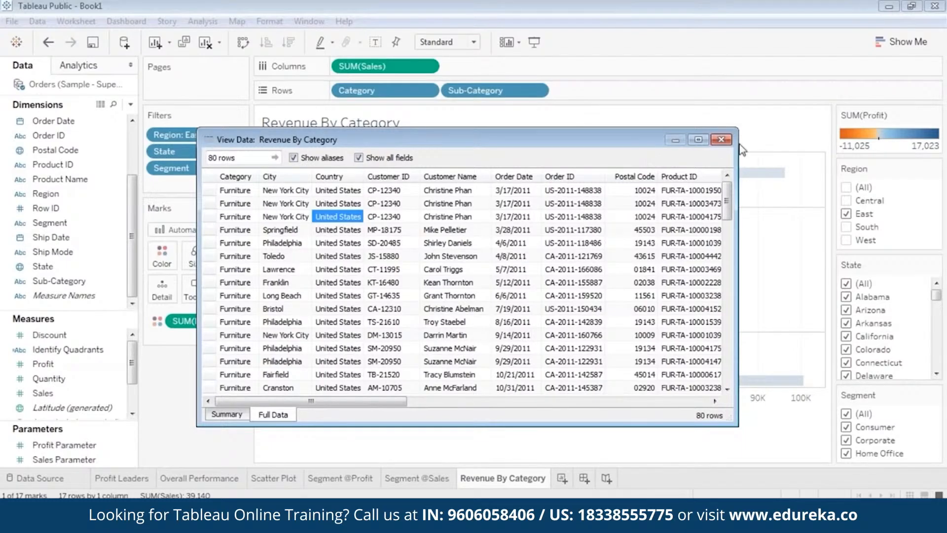
pyautogui.click(722, 141)
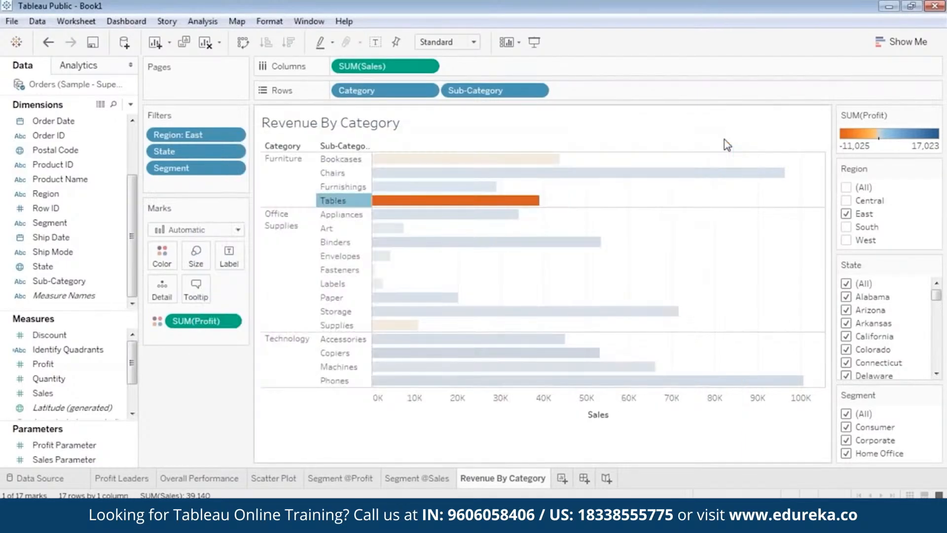
pyautogui.click(750, 235)
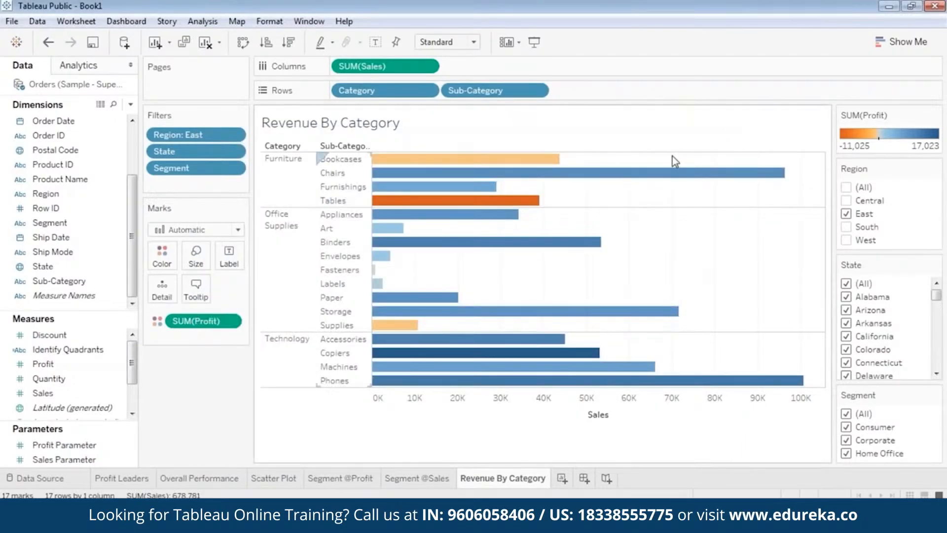
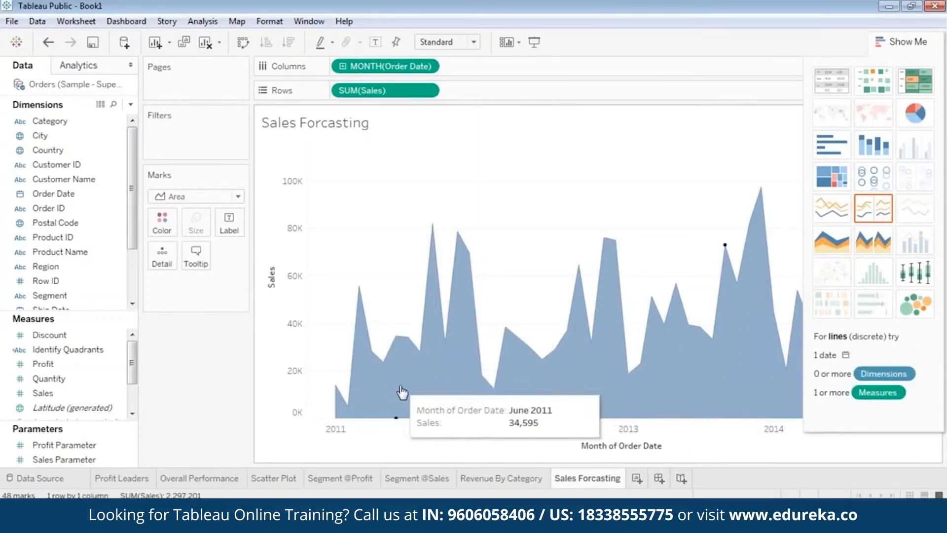
# Step: Add the Order Date year to Columns ahead of the month field and switch the month field to discrete Month
pyautogui.click(902, 42)
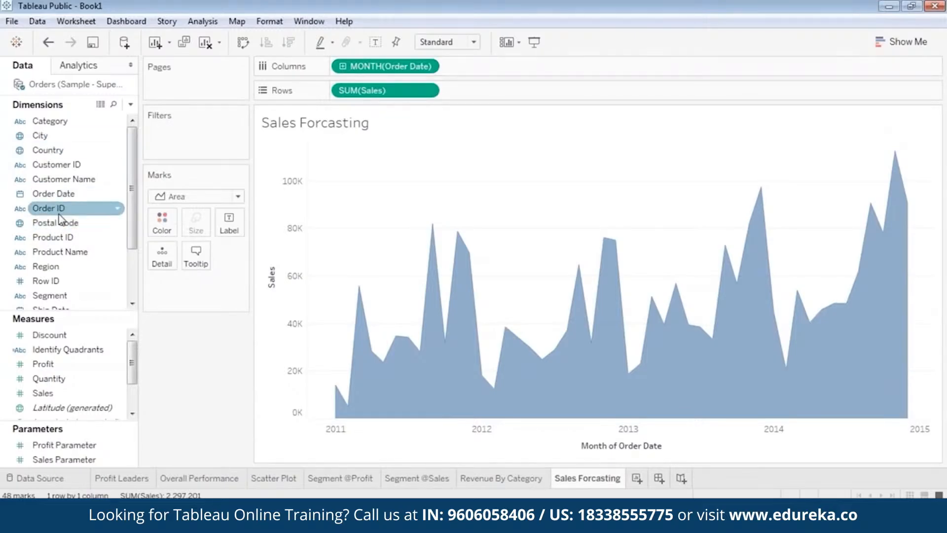
pyautogui.click(61, 197)
pyautogui.moveTo(61, 203); pyautogui.dragTo(341, 67)
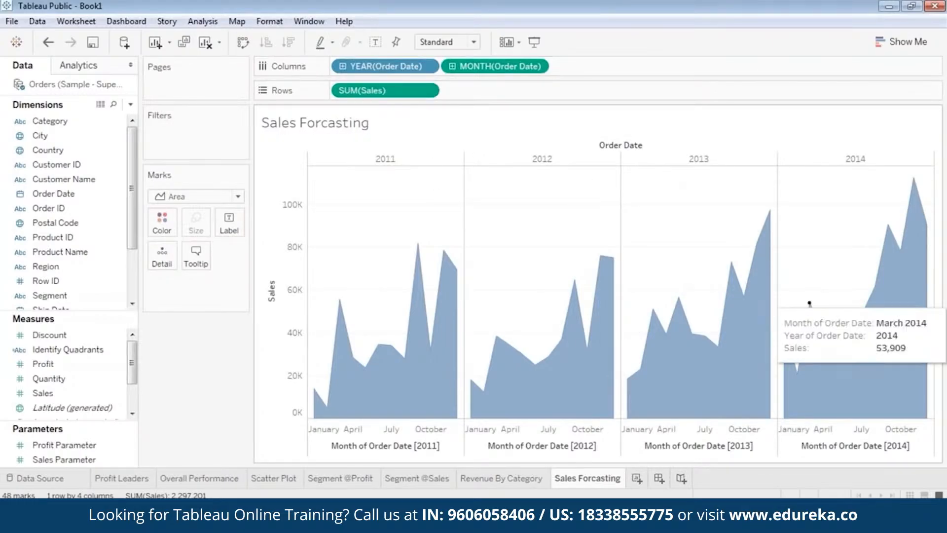
pyautogui.click(537, 66)
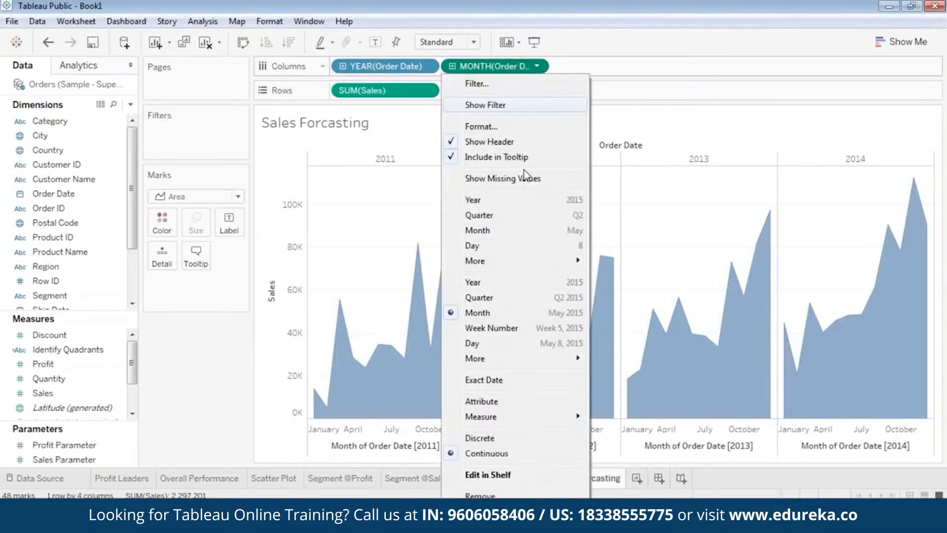
pyautogui.click(498, 230)
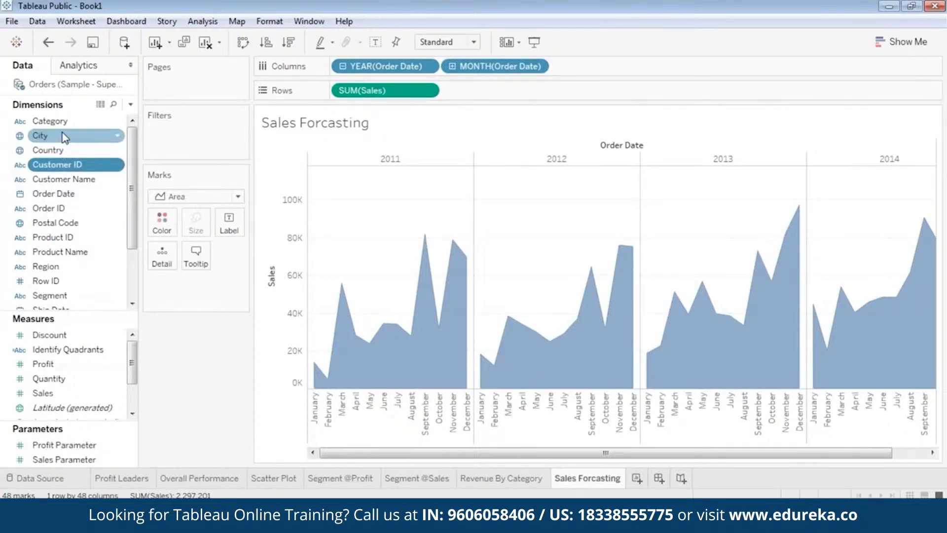
# Step: Add Category and Region as filters on the Sales Forcasting sheet, keeping all values
pyautogui.moveTo(49, 121); pyautogui.dragTo(176, 134)
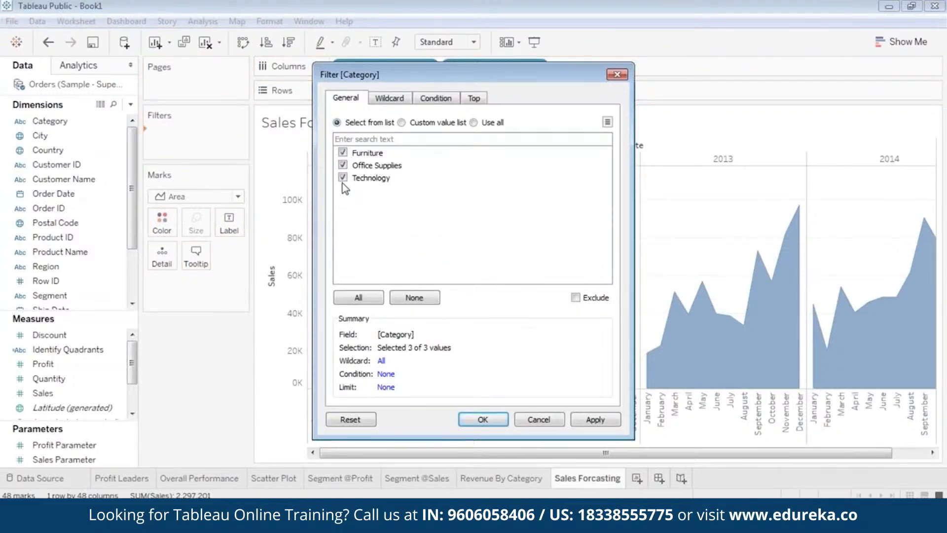
pyautogui.click(504, 420)
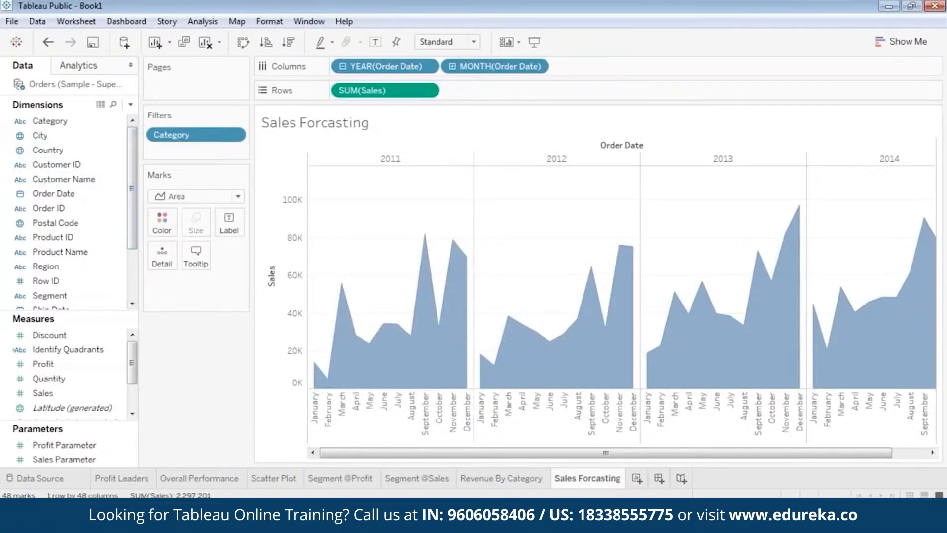
pyautogui.moveTo(69, 269); pyautogui.dragTo(187, 127)
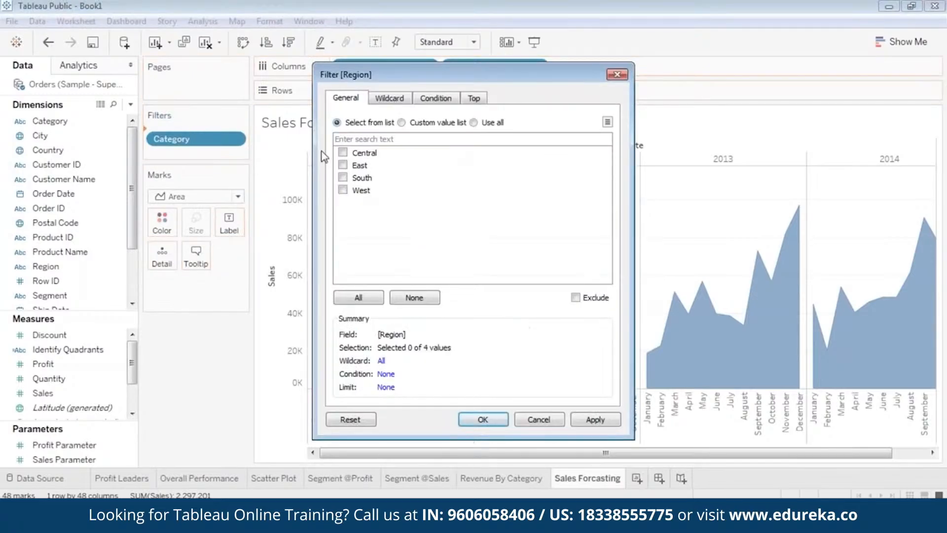
pyautogui.click(367, 306)
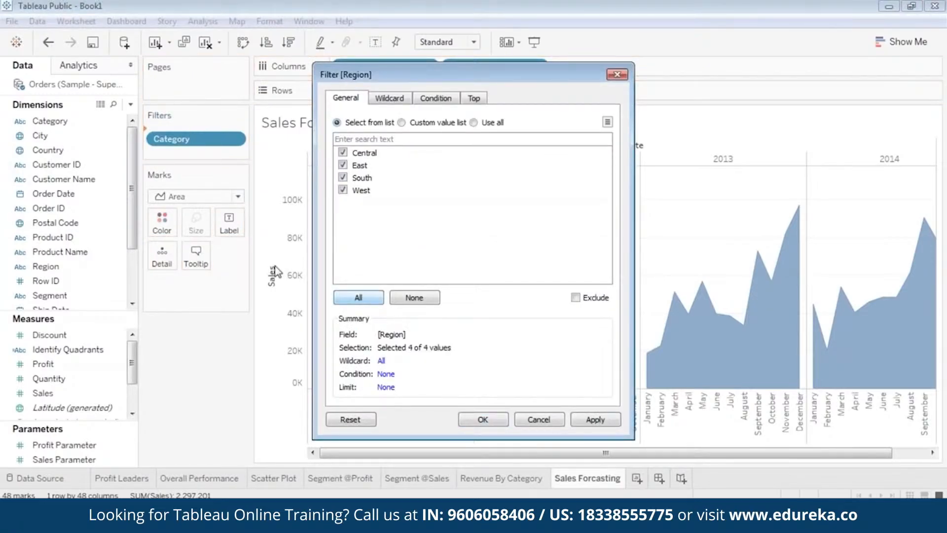
pyautogui.click(595, 420)
pyautogui.click(486, 421)
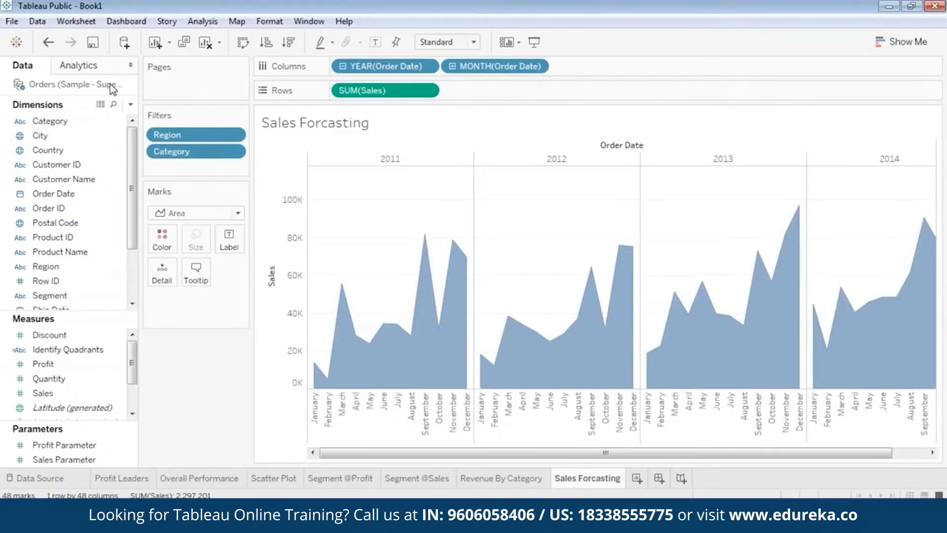
# Step: Add a Forecast from the Analytics pane to the monthly sales area chart
pyautogui.click(94, 68)
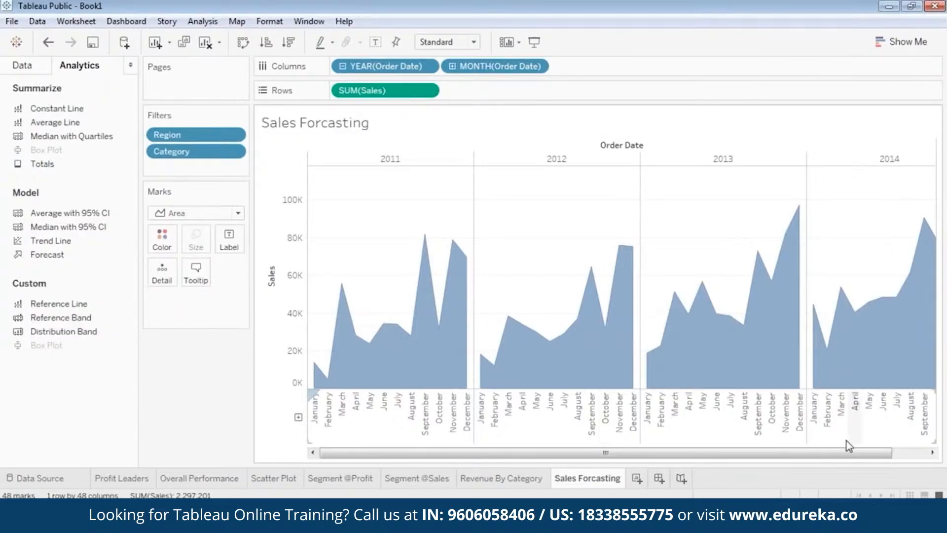
pyautogui.moveTo(833, 452); pyautogui.dragTo(925, 452)
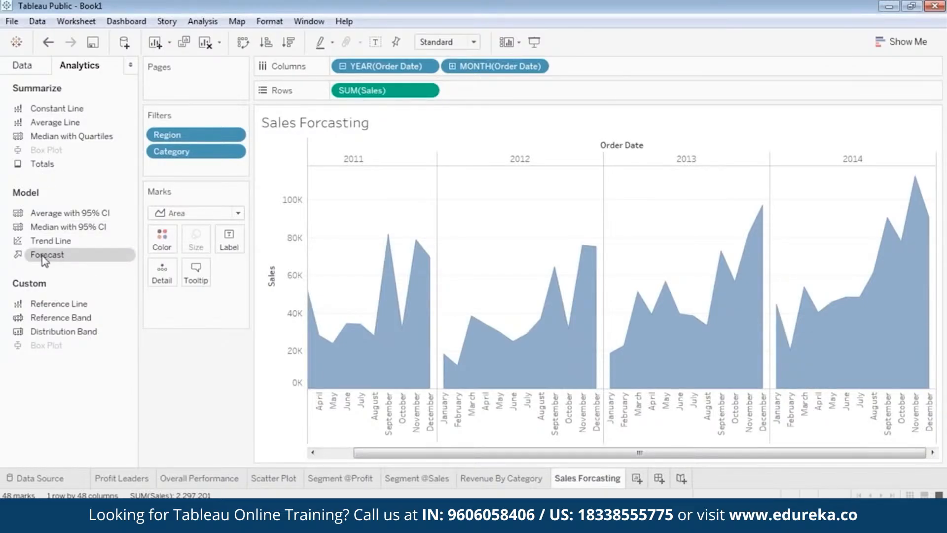
pyautogui.moveTo(46, 256); pyautogui.dragTo(171, 246)
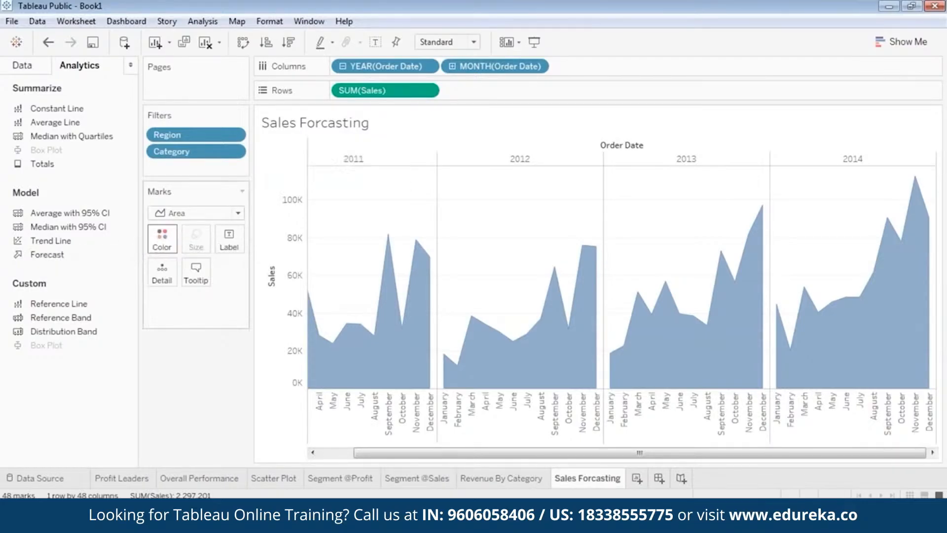
pyautogui.moveTo(47, 254); pyautogui.dragTo(186, 309)
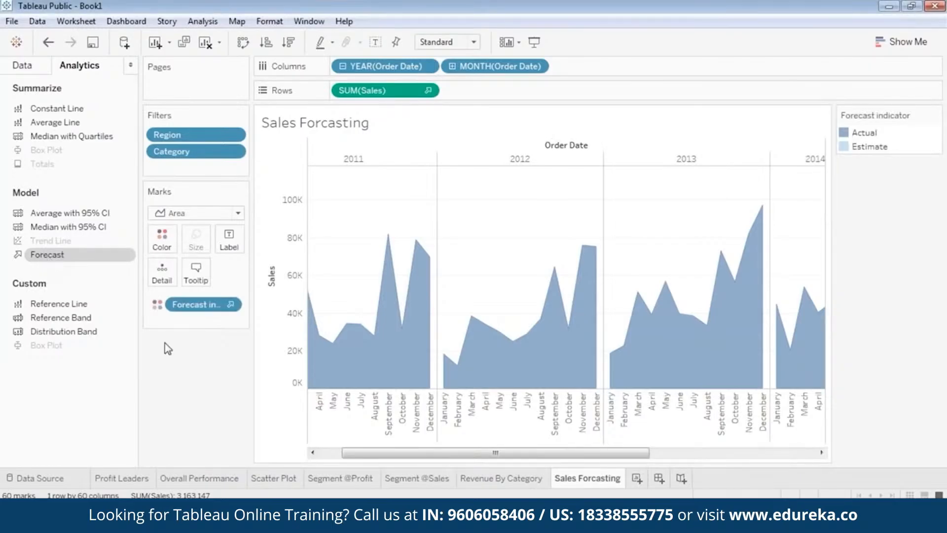
# Step: Scroll across the chart to examine the actual and estimated forecast years
pyautogui.click(752, 35)
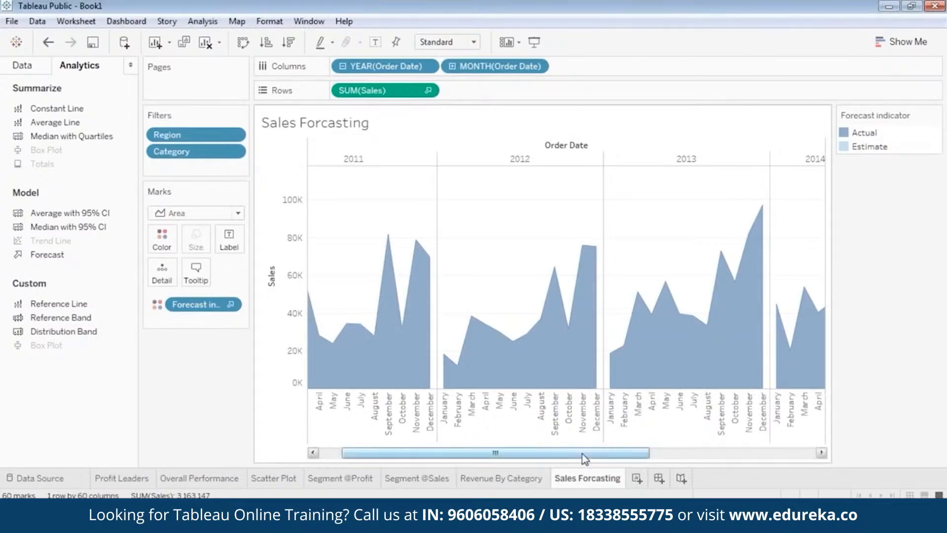
pyautogui.moveTo(583, 454); pyautogui.dragTo(792, 465)
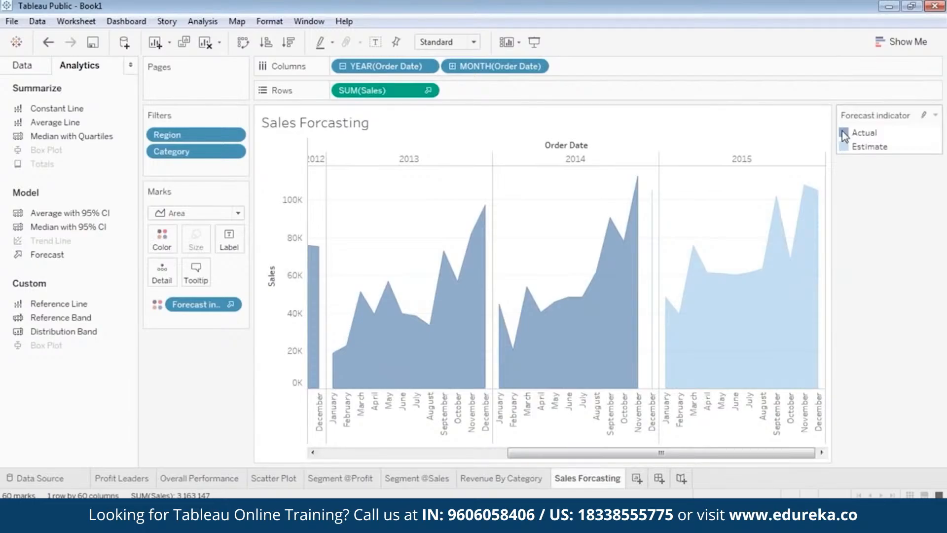
pyautogui.moveTo(663, 450); pyautogui.dragTo(715, 453)
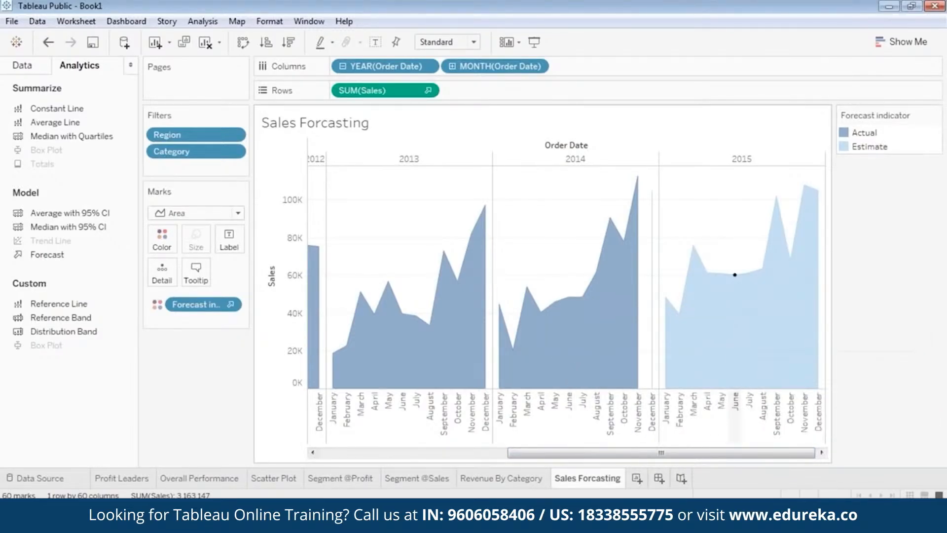
pyautogui.moveTo(738, 453); pyautogui.dragTo(545, 454)
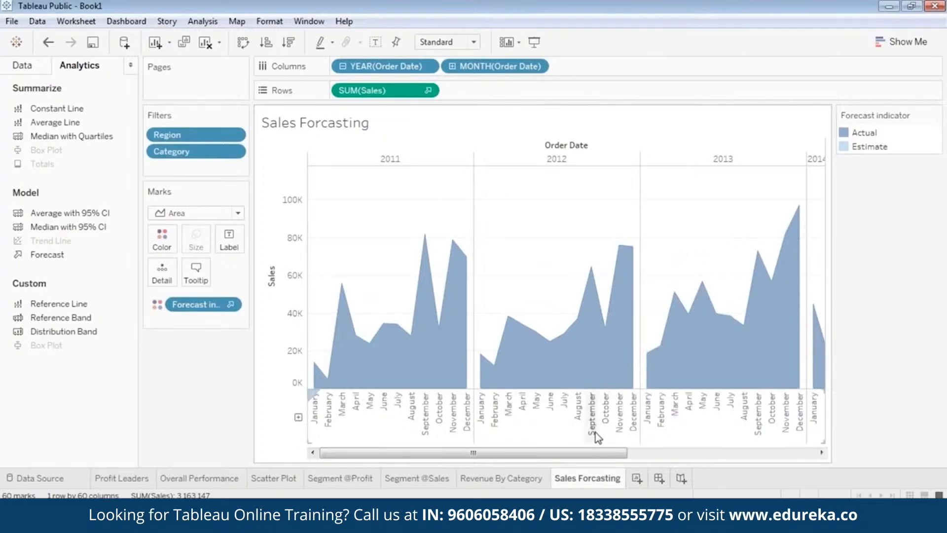
pyautogui.moveTo(608, 452); pyautogui.dragTo(837, 472)
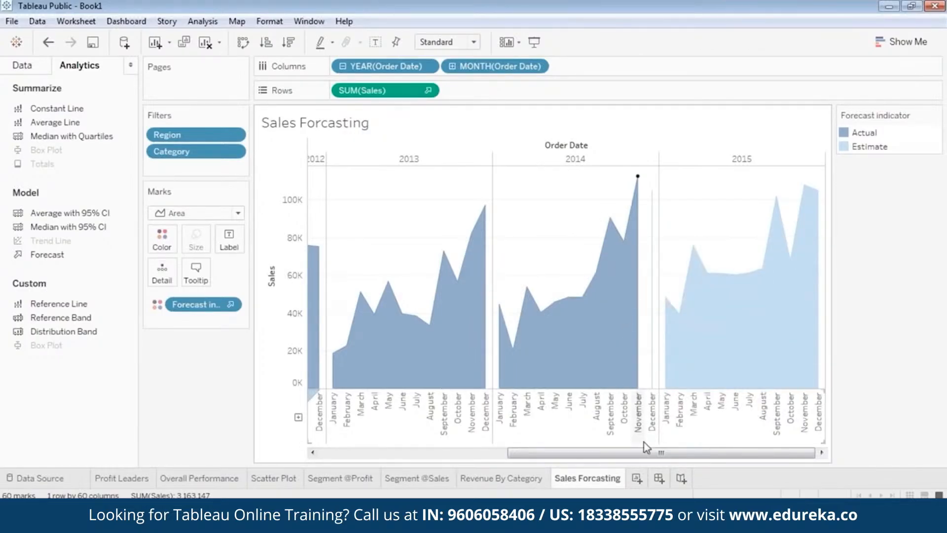
pyautogui.moveTo(646, 453)
pyautogui.mouseDown()
pyautogui.moveTo(429, 461)
pyautogui.moveTo(662, 459)
pyautogui.mouseUp()
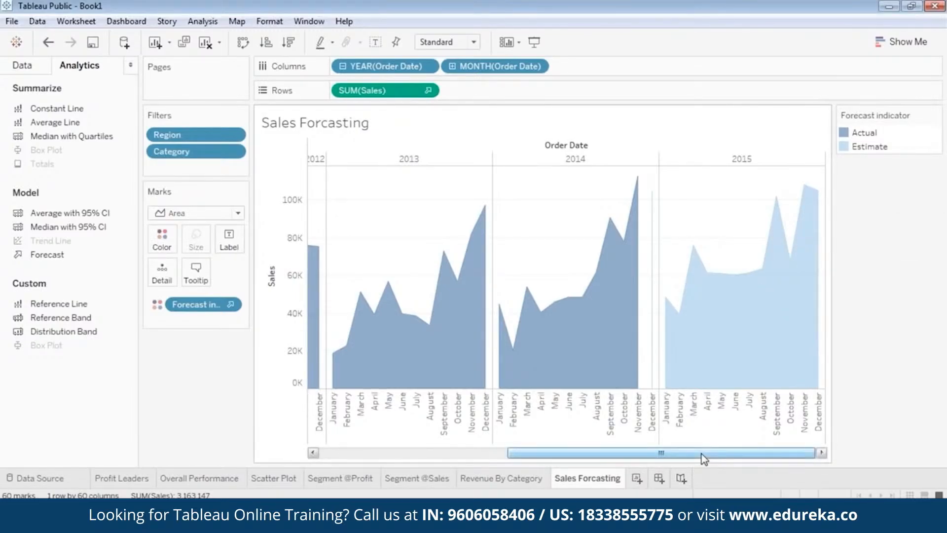
pyautogui.moveTo(702, 457); pyautogui.dragTo(766, 456)
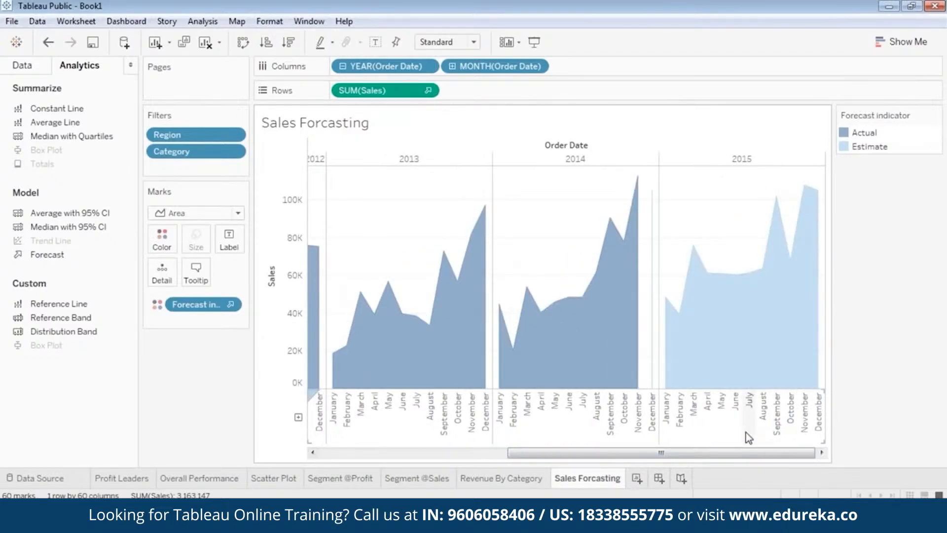
pyautogui.moveTo(695, 457); pyautogui.dragTo(477, 457)
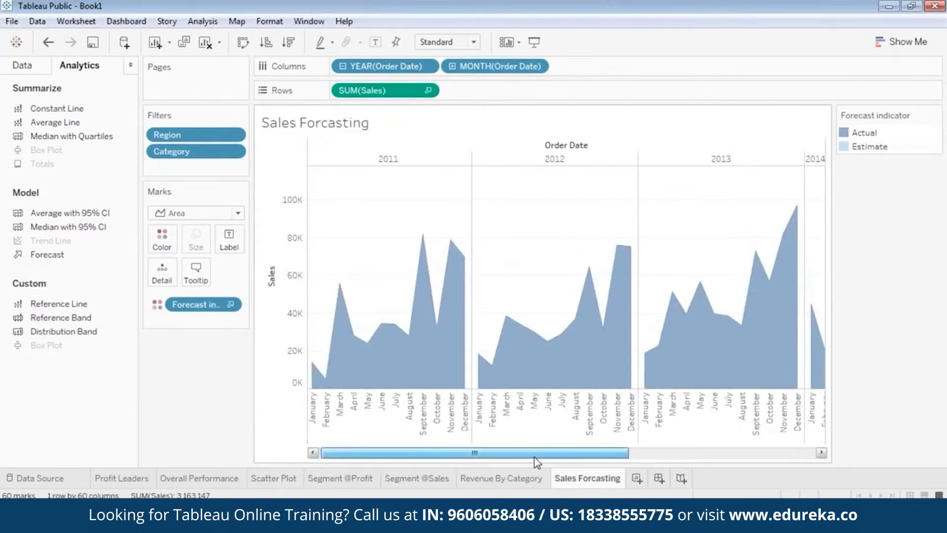
pyautogui.moveTo(535, 457); pyautogui.dragTo(751, 458)
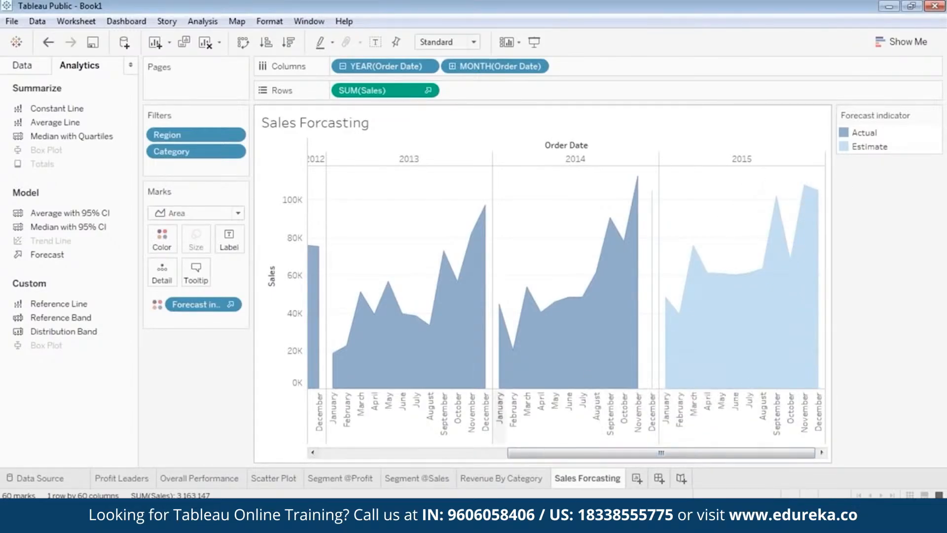
pyautogui.moveTo(527, 461); pyautogui.dragTo(336, 458)
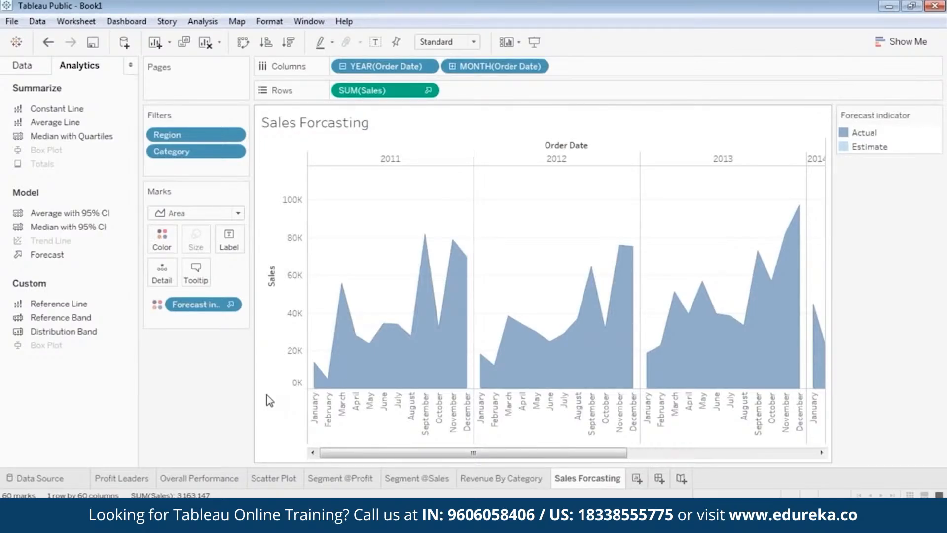
pyautogui.moveTo(474, 453); pyautogui.dragTo(445, 452)
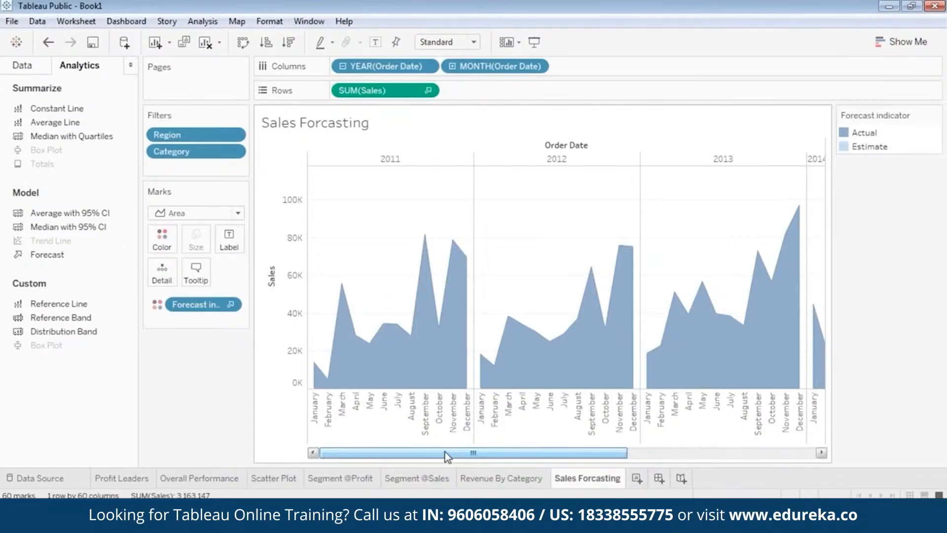
pyautogui.moveTo(445, 452); pyautogui.dragTo(416, 465)
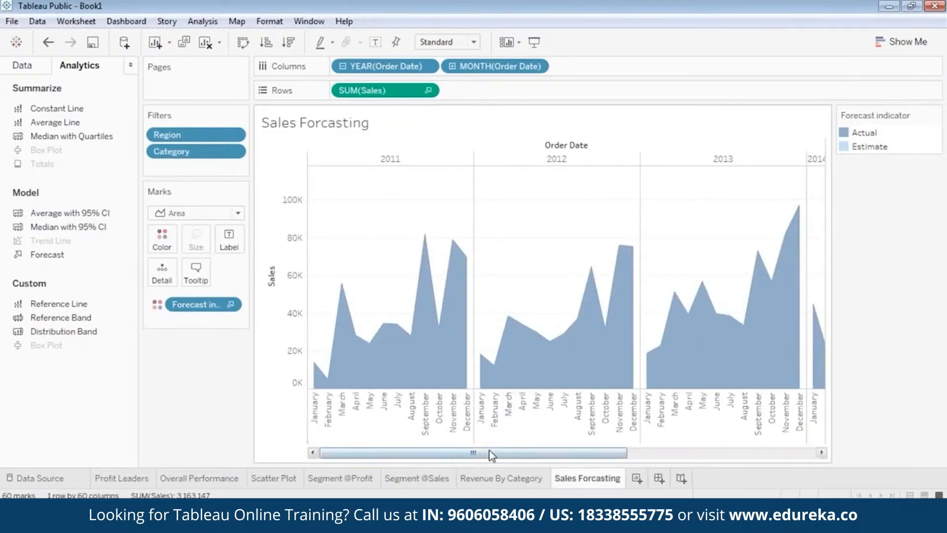
pyautogui.moveTo(489, 451); pyautogui.dragTo(324, 461)
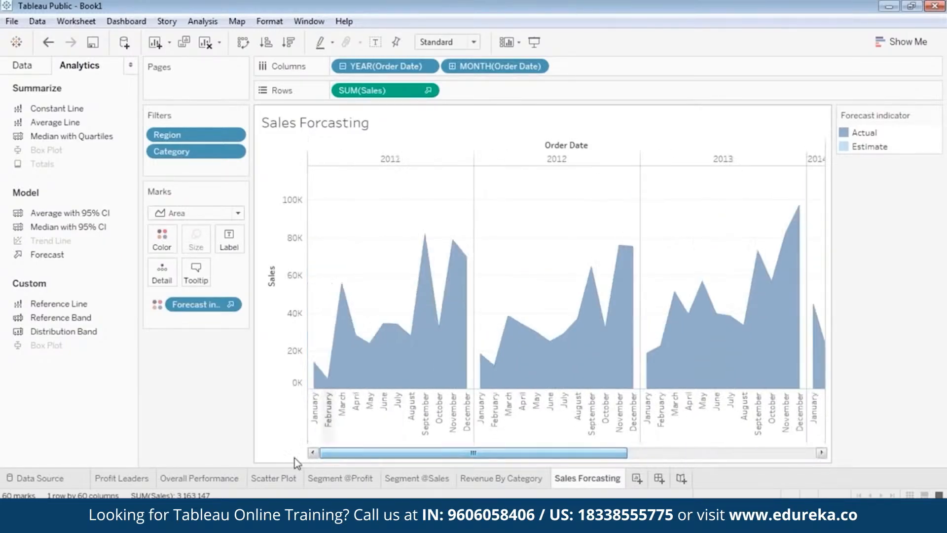
# Step: Flip through the existing worksheets and return to Sales Forcasting to view the forecast period
pyautogui.click(273, 479)
pyautogui.click(341, 479)
pyautogui.click(409, 479)
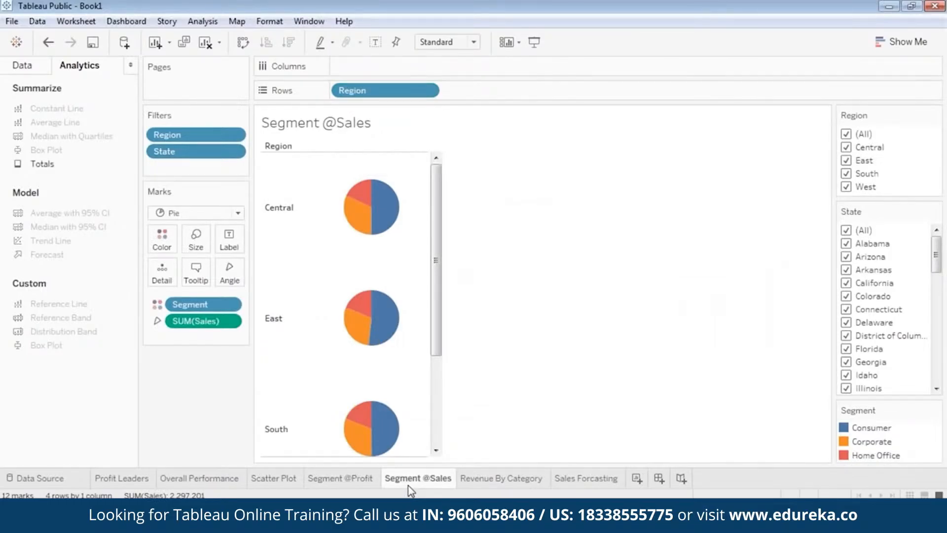
pyautogui.click(520, 477)
pyautogui.click(573, 479)
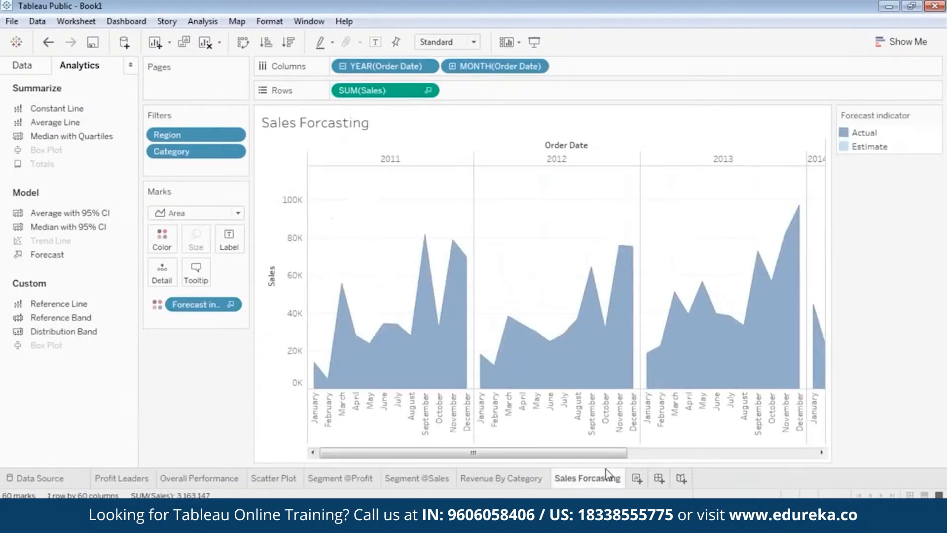
pyautogui.moveTo(573, 454); pyautogui.dragTo(729, 463)
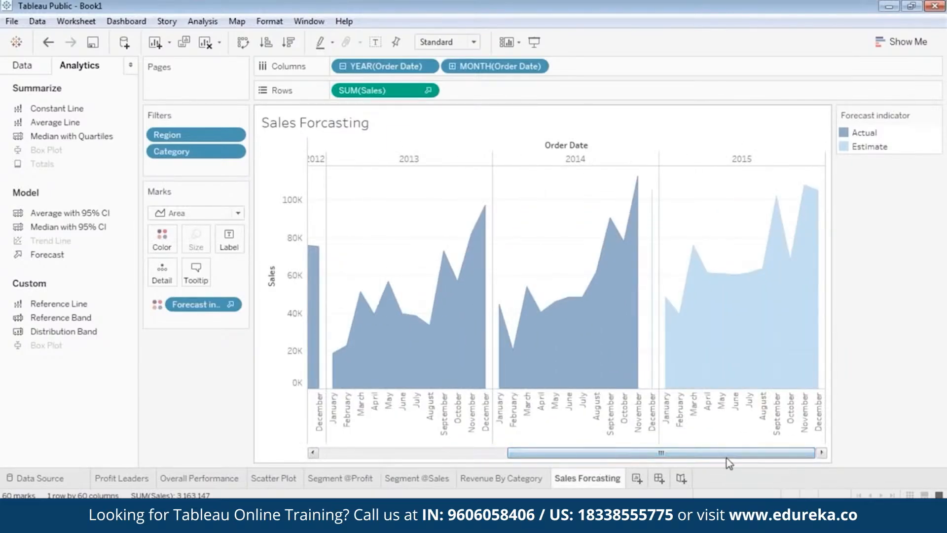
# Step: Create a new dashboard and place the Overall Performance sheet on it
pyautogui.click(659, 478)
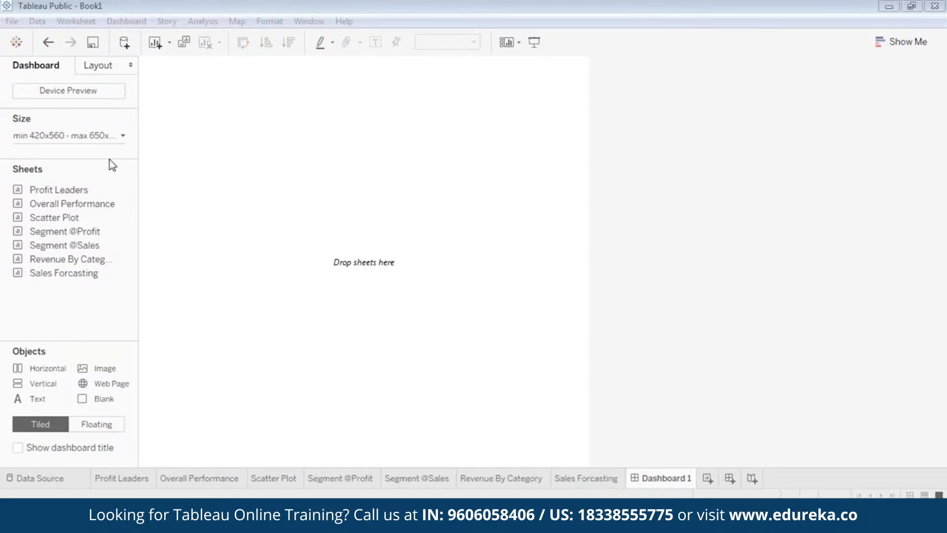
pyautogui.click(59, 204)
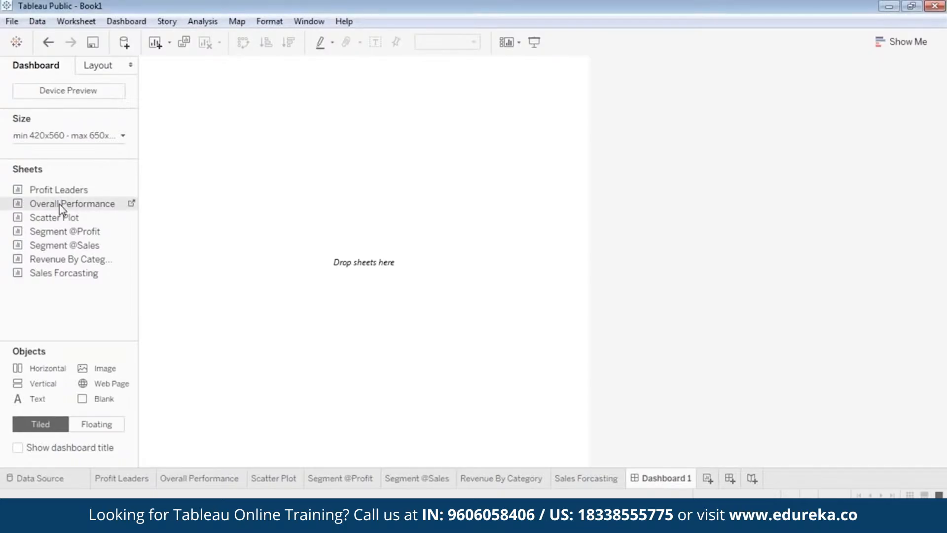
pyautogui.moveTo(59, 204); pyautogui.dragTo(302, 139)
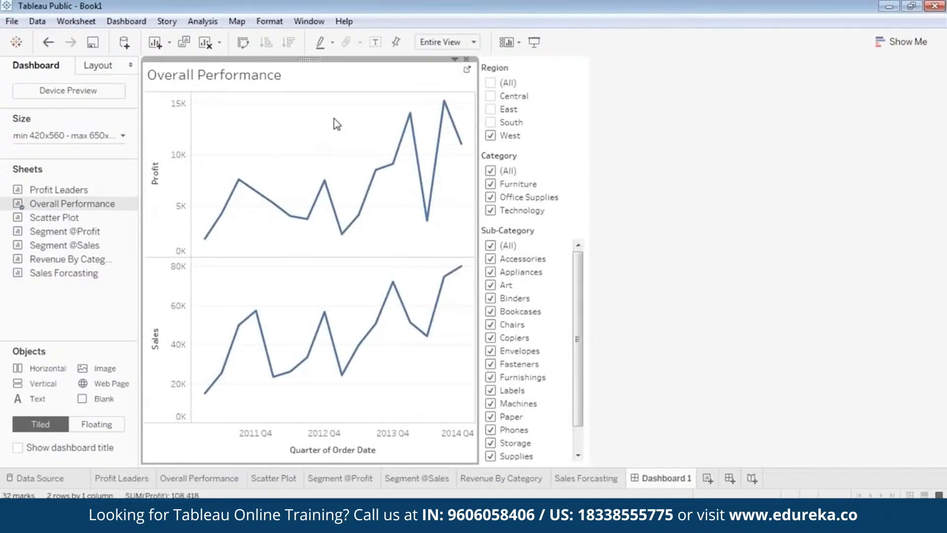
# Step: Change the Region filter to a single-value dropdown
pyautogui.click(538, 64)
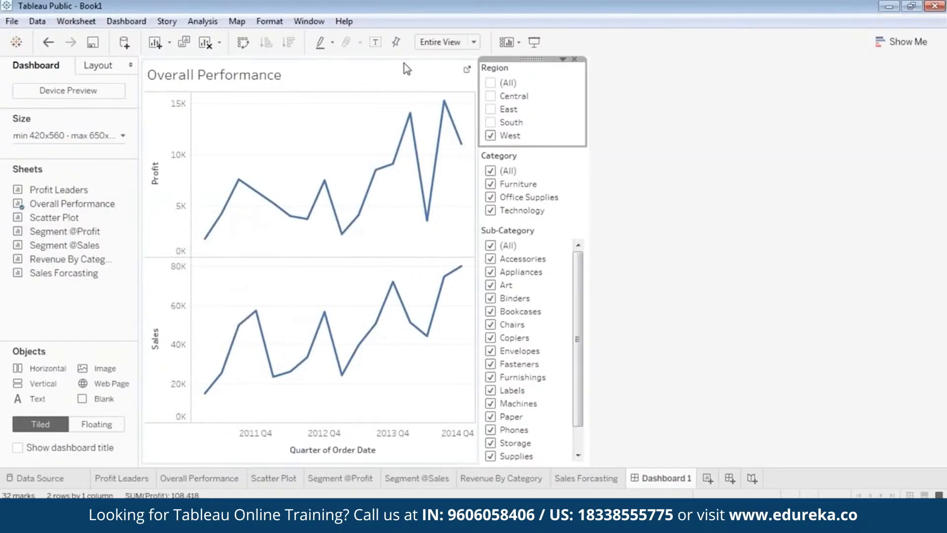
pyautogui.click(389, 65)
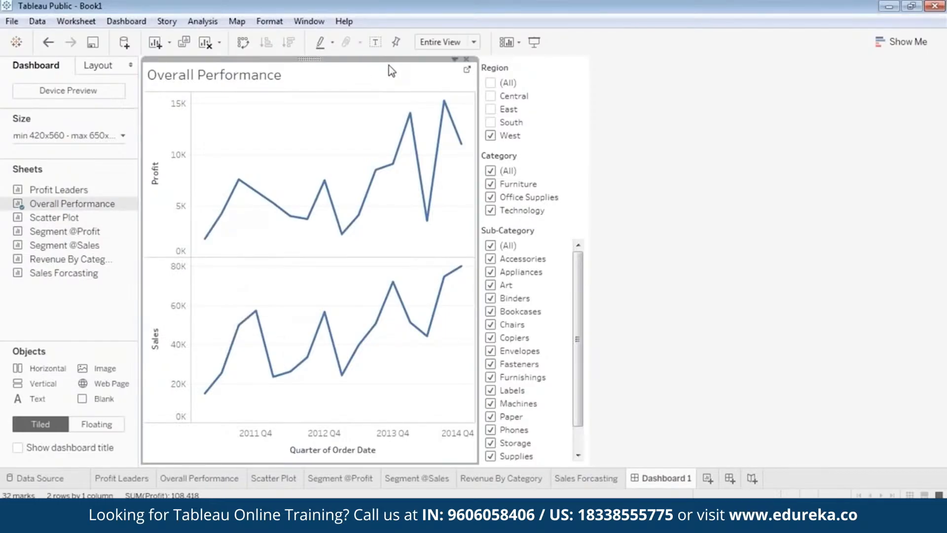
pyautogui.click(534, 68)
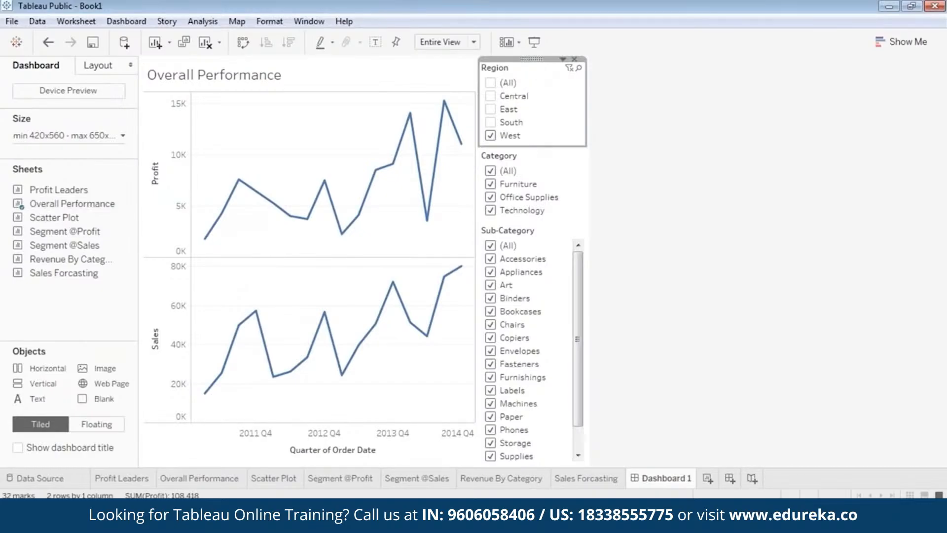
pyautogui.click(563, 59)
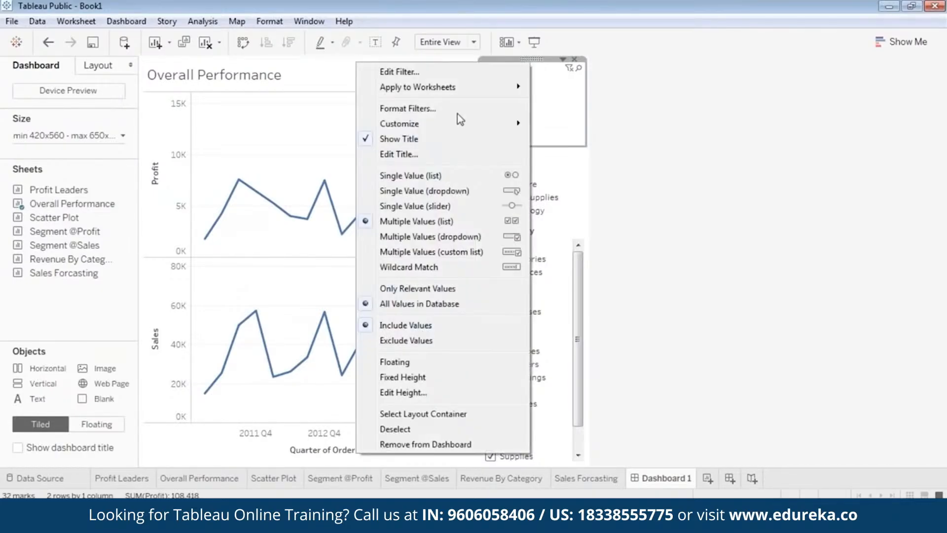
pyautogui.click(444, 191)
# Step: Change the Category filter to a single-value dropdown and set it to (All)
pyautogui.click(539, 105)
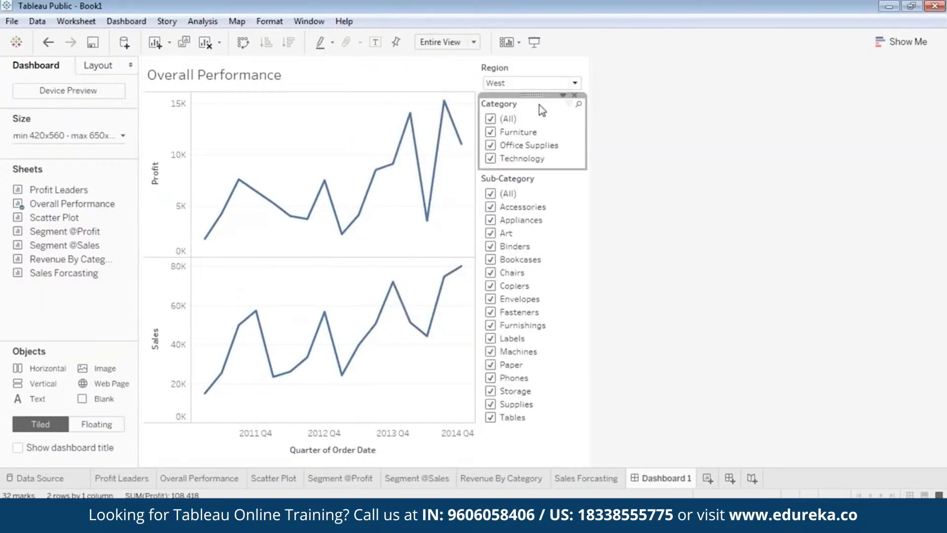
pyautogui.rightClick(540, 102)
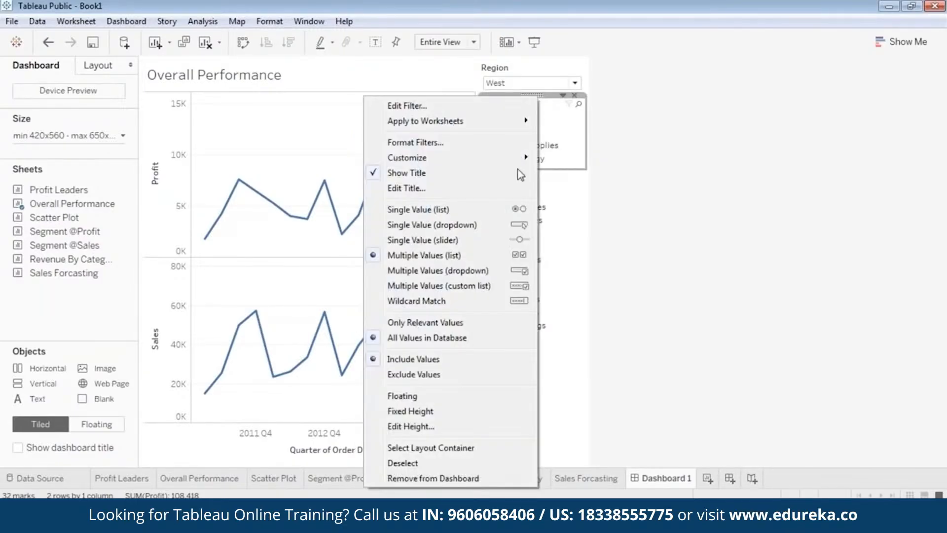
pyautogui.click(459, 225)
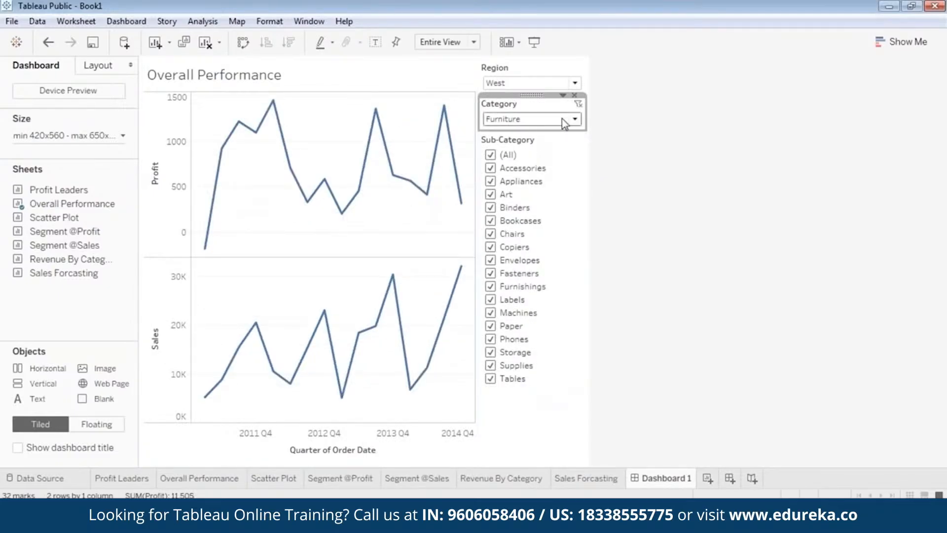
pyautogui.click(565, 119)
pyautogui.click(535, 130)
# Step: Change the Sub-Category filter to a single-value dropdown and set it to (All)
pyautogui.click(521, 138)
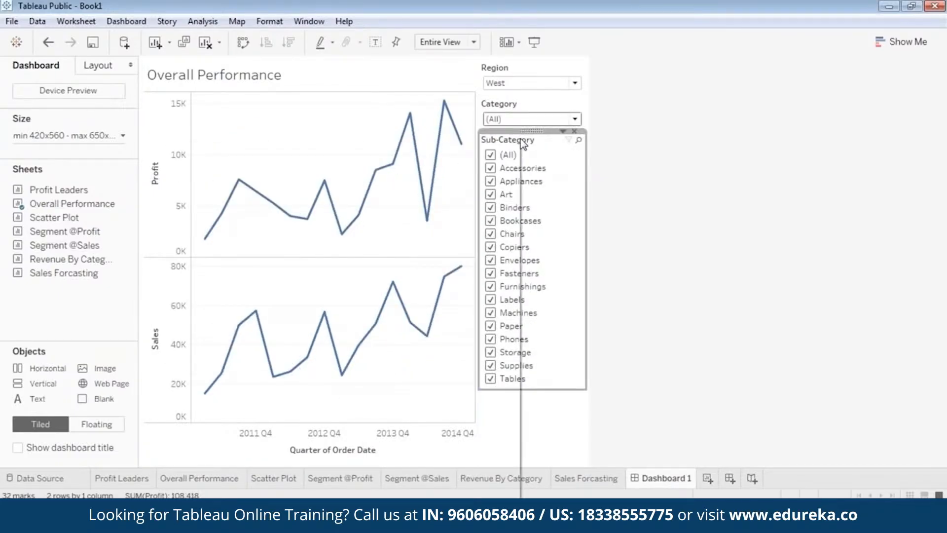
pyautogui.rightClick(520, 139)
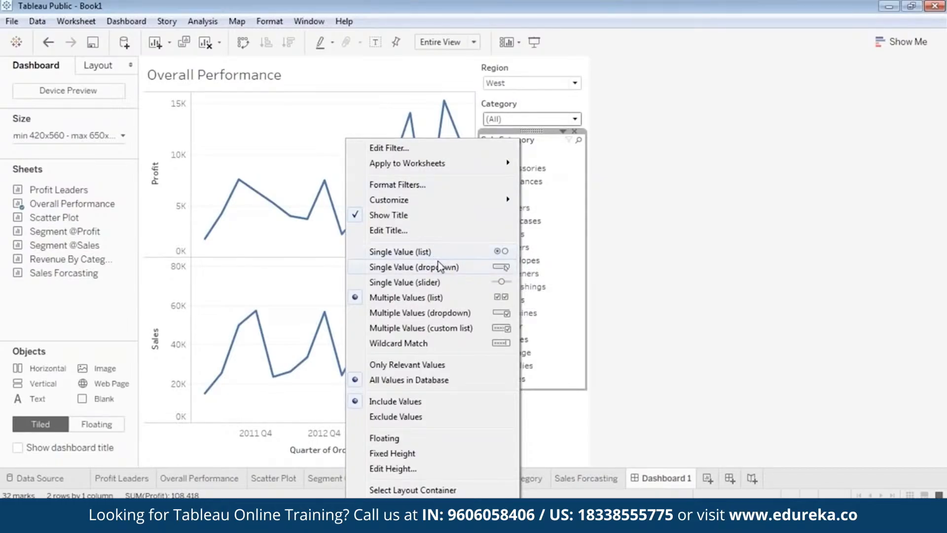
pyautogui.click(436, 267)
pyautogui.click(529, 155)
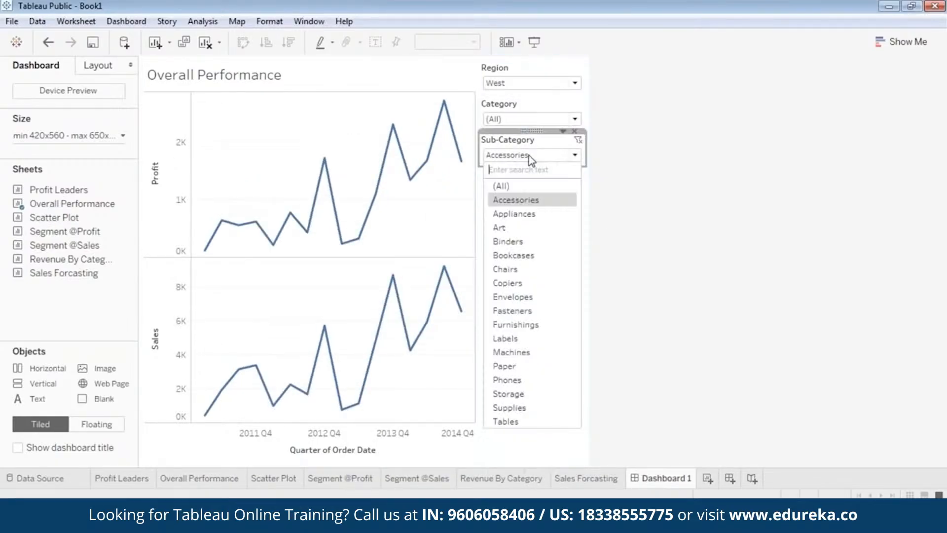
pyautogui.click(527, 190)
pyautogui.click(571, 327)
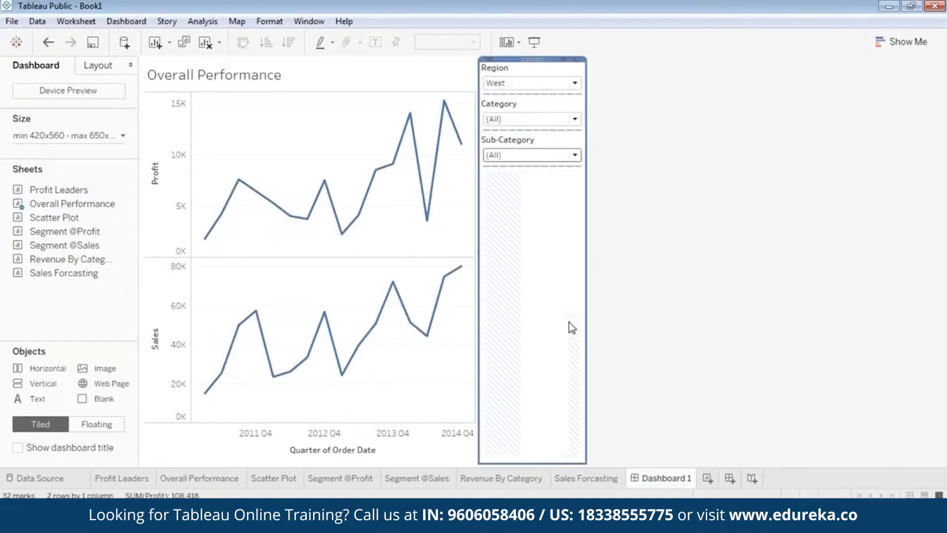
# Step: Make the Overall Performance chart floating and move it lower on the dashboard
pyautogui.click(313, 140)
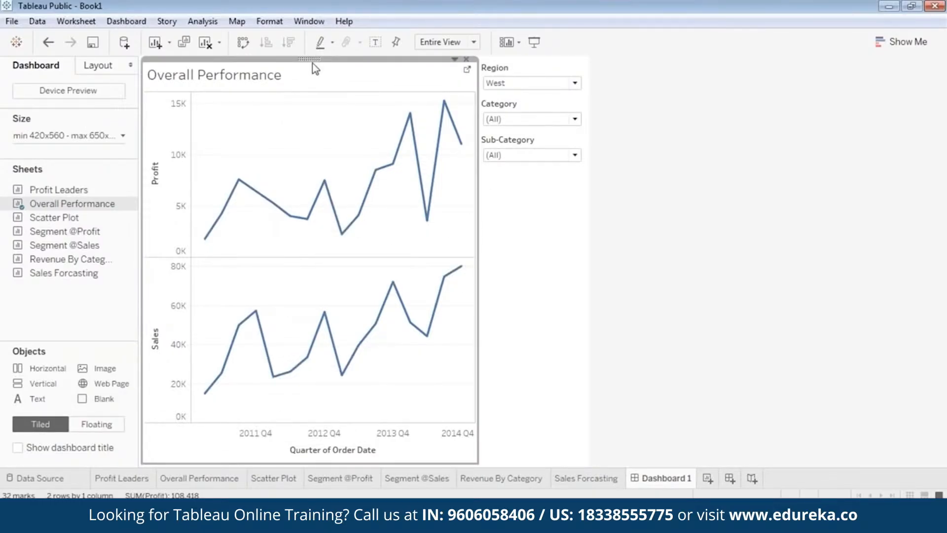
pyautogui.rightClick(313, 334)
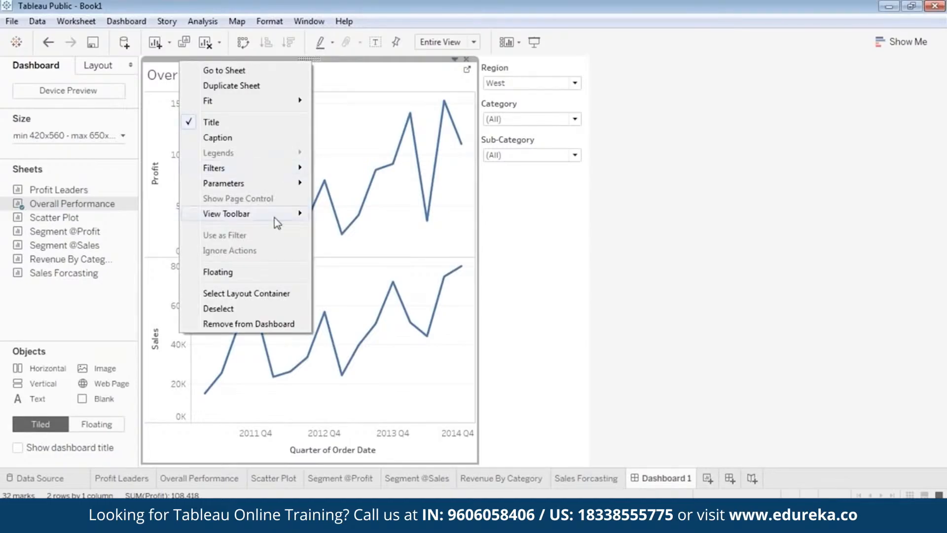
pyautogui.click(253, 272)
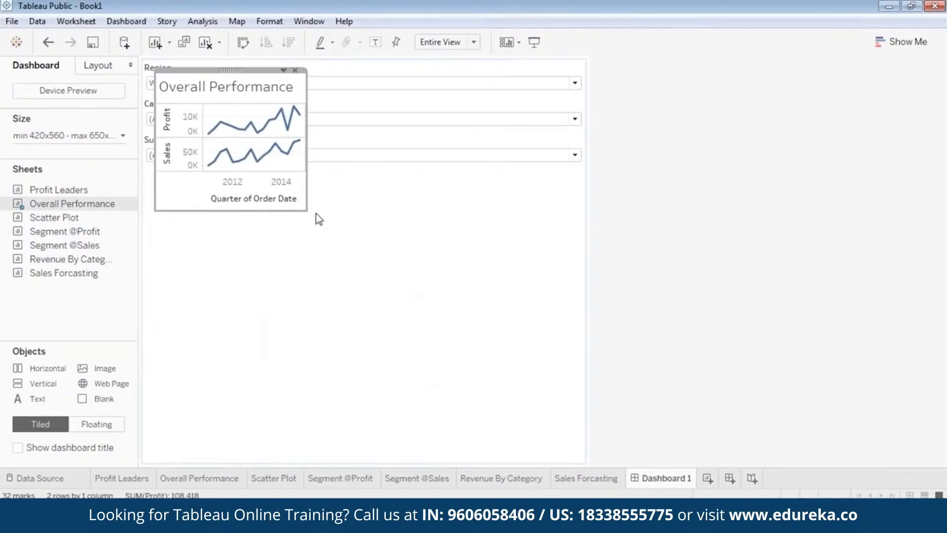
pyautogui.click(460, 178)
pyautogui.click(228, 71)
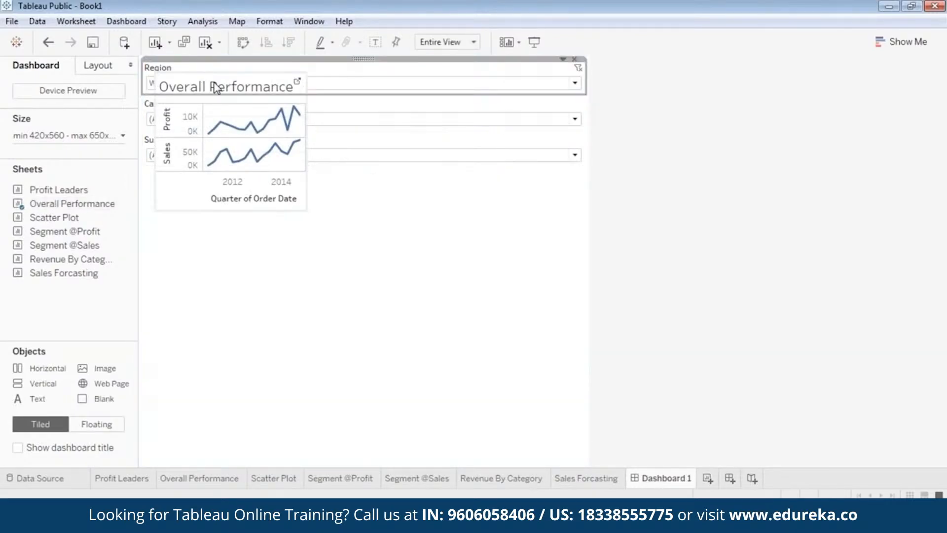
pyautogui.click(215, 88)
pyautogui.moveTo(214, 106); pyautogui.dragTo(230, 182)
# Step: Make the Region filter floating and place it beside the chart
pyautogui.rightClick(144, 67)
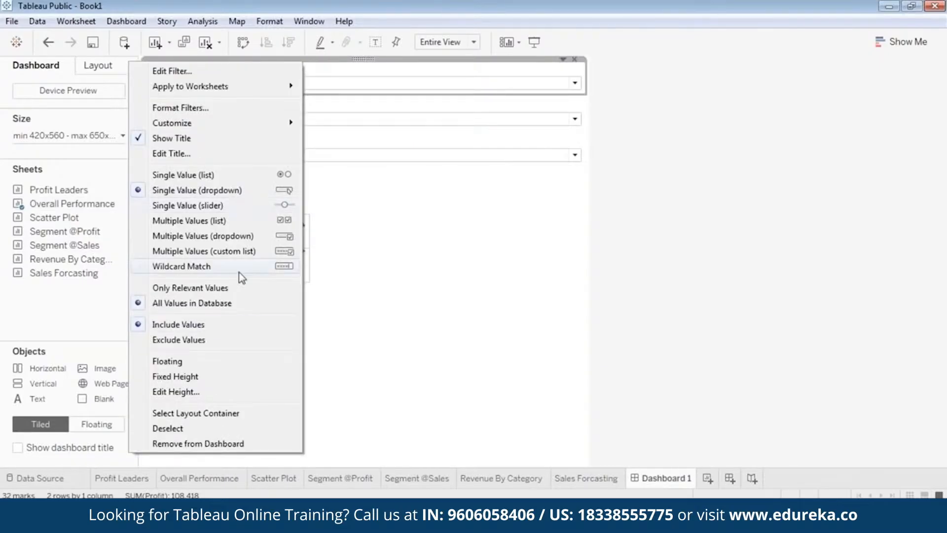
pyautogui.click(207, 363)
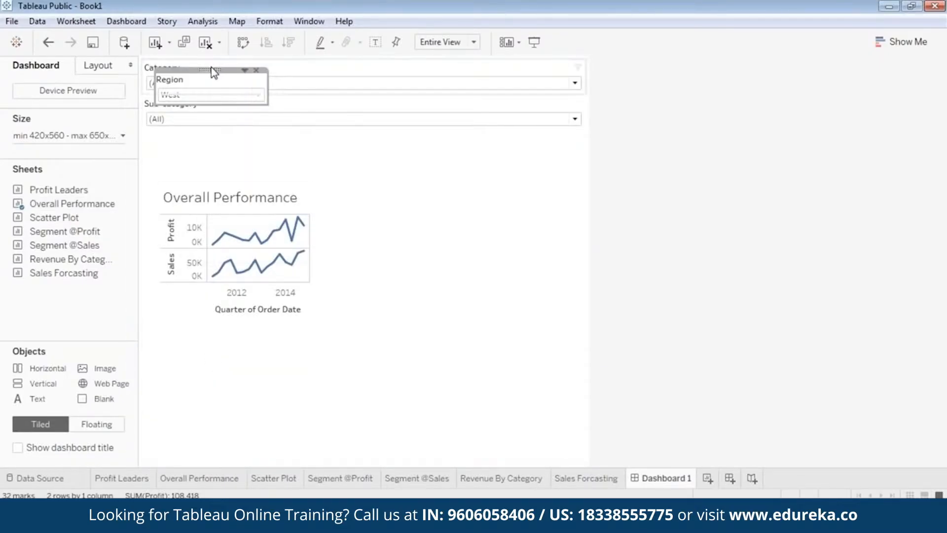
pyautogui.moveTo(211, 70); pyautogui.dragTo(376, 230)
# Step: Make the Category filter floating and place it above the Region filter
pyautogui.click(354, 89)
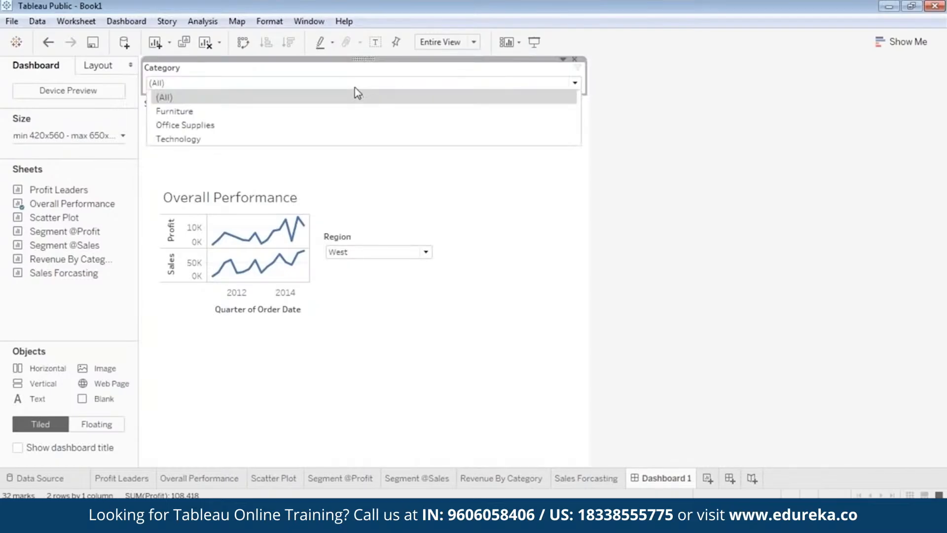
pyautogui.click(355, 90)
pyautogui.rightClick(358, 92)
pyautogui.click(274, 358)
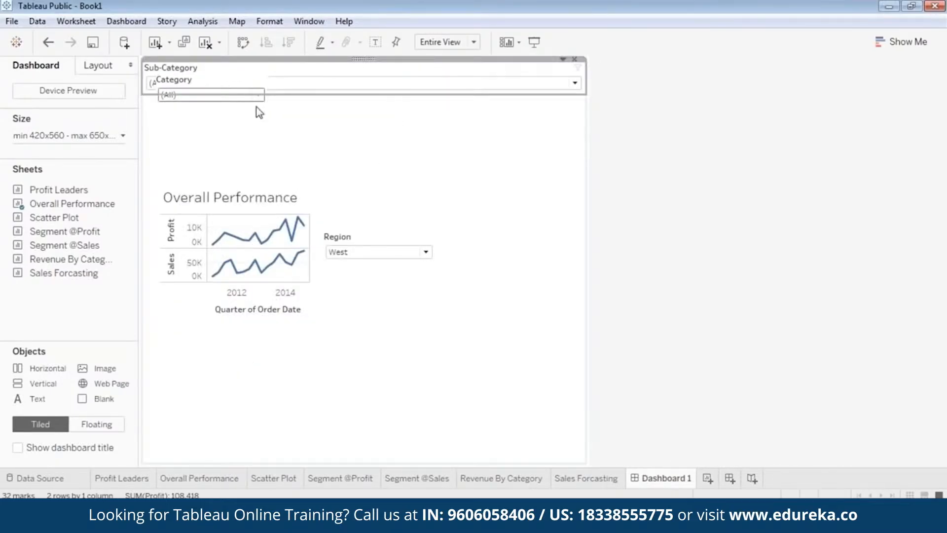
pyautogui.moveTo(211, 69); pyautogui.dragTo(390, 192)
# Step: Make the Sub-Category filter floating and place it above the Category filter
pyautogui.click(393, 84)
pyautogui.click(368, 65)
pyautogui.rightClick(366, 61)
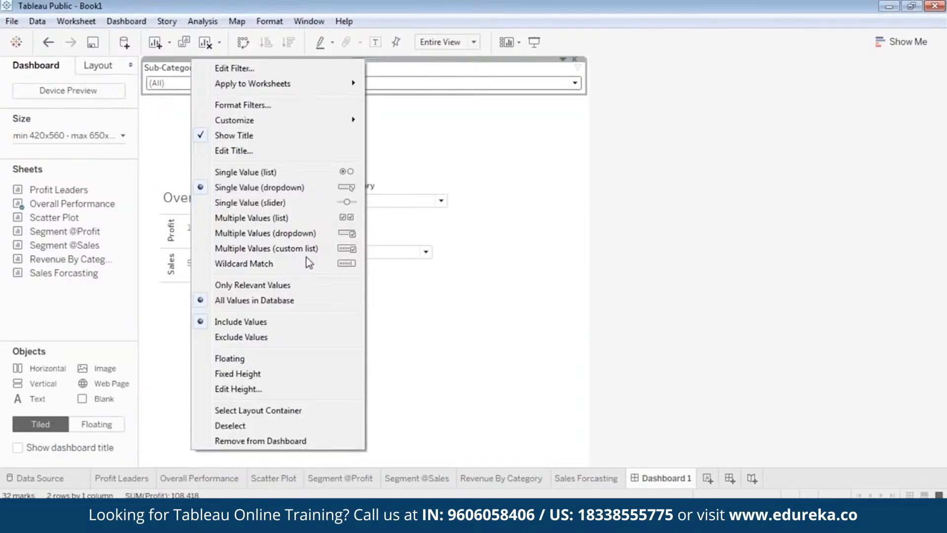
pyautogui.click(258, 357)
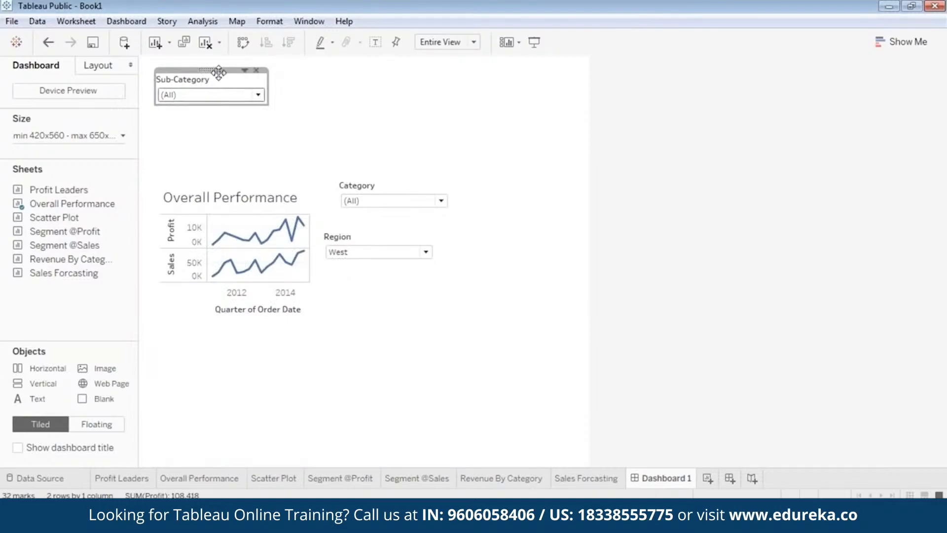
pyautogui.moveTo(216, 70); pyautogui.dragTo(413, 140)
# Step: Move the chart to the upper left and stack the three filters down its right side
pyautogui.click(241, 195)
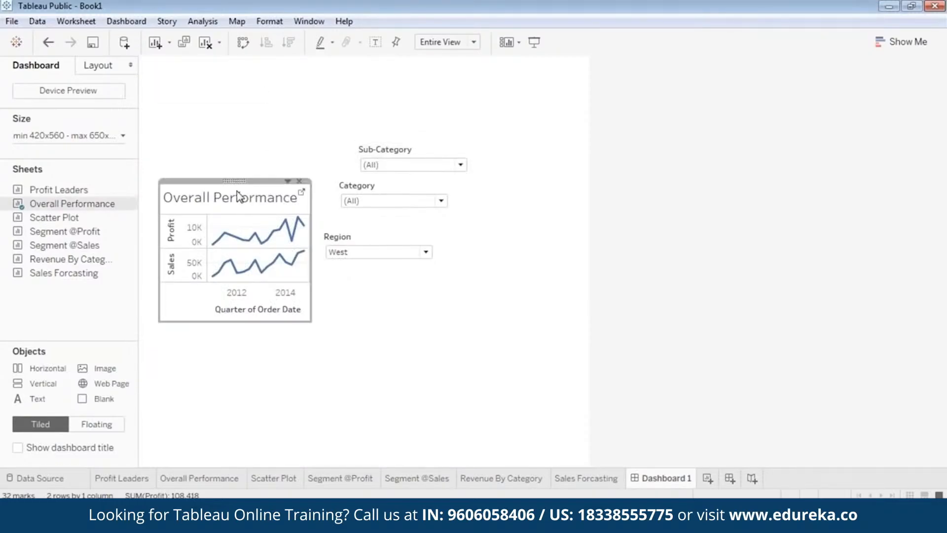
pyautogui.moveTo(234, 179); pyautogui.dragTo(215, 103)
pyautogui.click(413, 155)
pyautogui.moveTo(414, 140); pyautogui.dragTo(502, 91)
pyautogui.click(399, 188)
pyautogui.moveTo(398, 188); pyautogui.dragTo(499, 157)
pyautogui.click(392, 252)
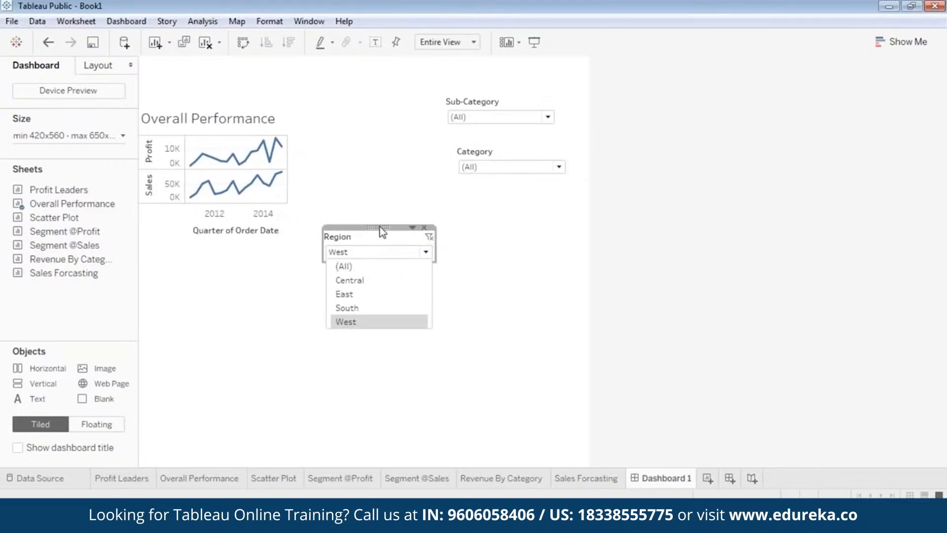
pyautogui.moveTo(380, 226); pyautogui.dragTo(508, 200)
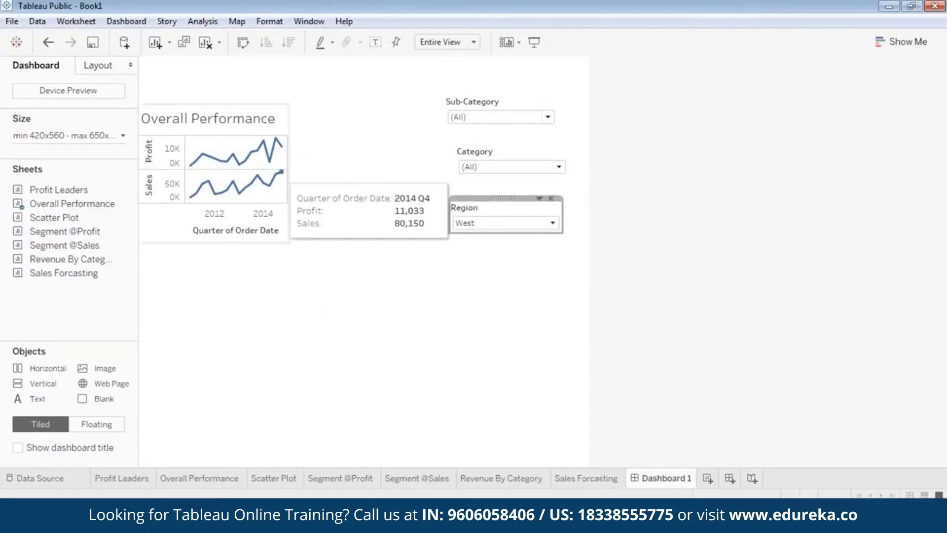
# Step: Resize the Overall Performance chart to span the dashboard width and make it taller
pyautogui.click(282, 172)
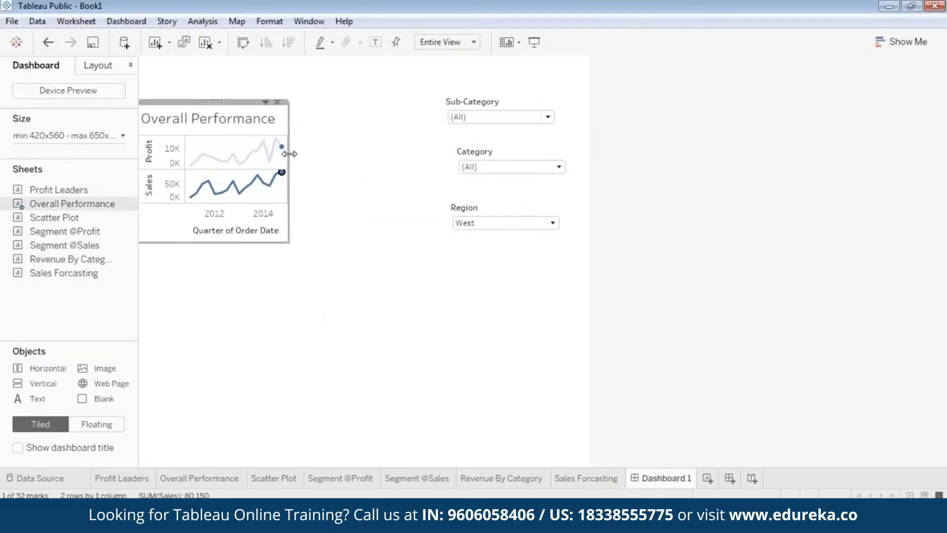
pyautogui.moveTo(291, 148); pyautogui.dragTo(588, 175)
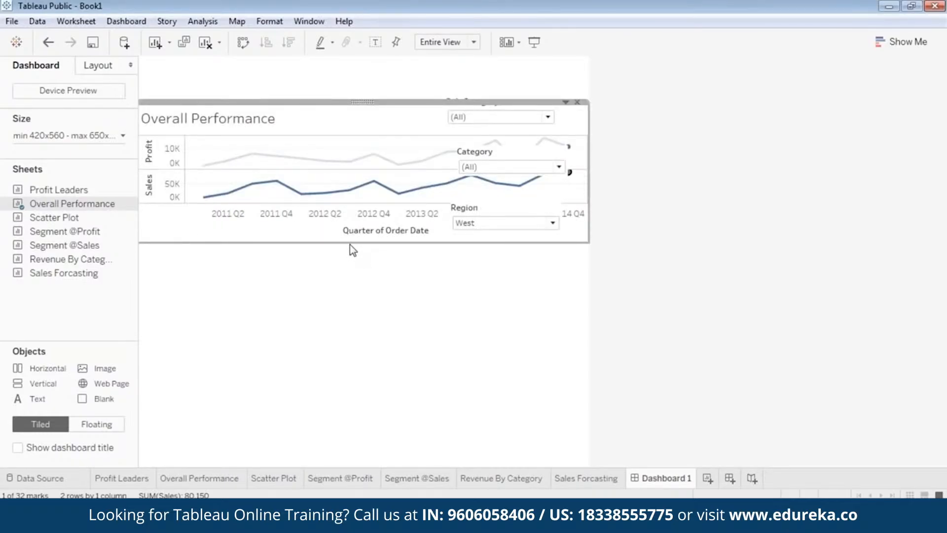
pyautogui.moveTo(349, 247); pyautogui.dragTo(349, 288)
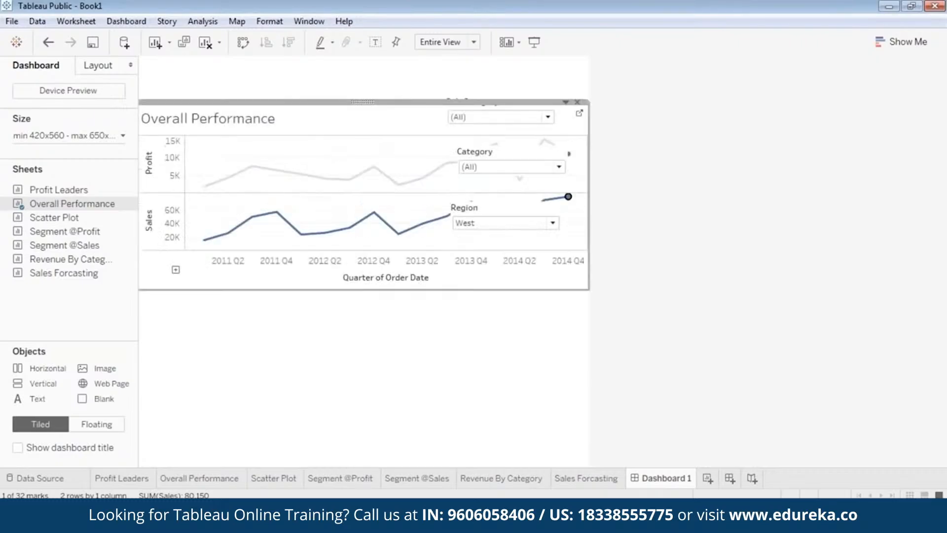
# Step: Move the Region and Sub-Category filters into a row above the chart
pyautogui.click(471, 117)
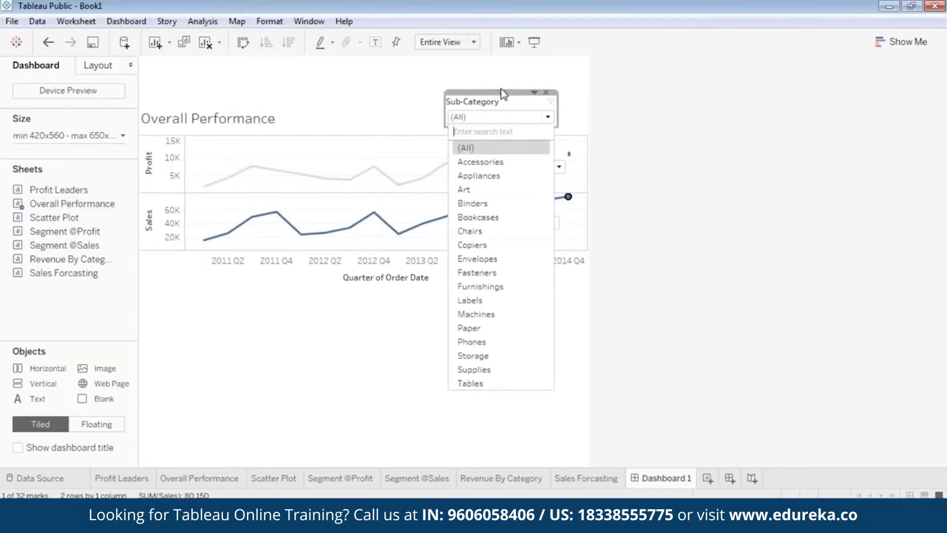
pyautogui.click(505, 100)
pyautogui.moveTo(507, 102); pyautogui.dragTo(399, 109)
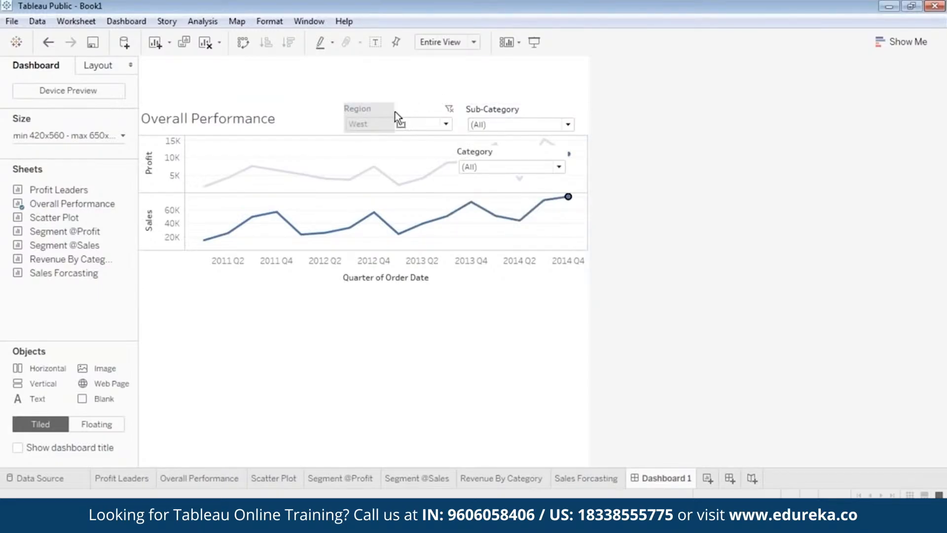
pyautogui.click(512, 116)
pyautogui.moveTo(517, 98); pyautogui.dragTo(451, 99)
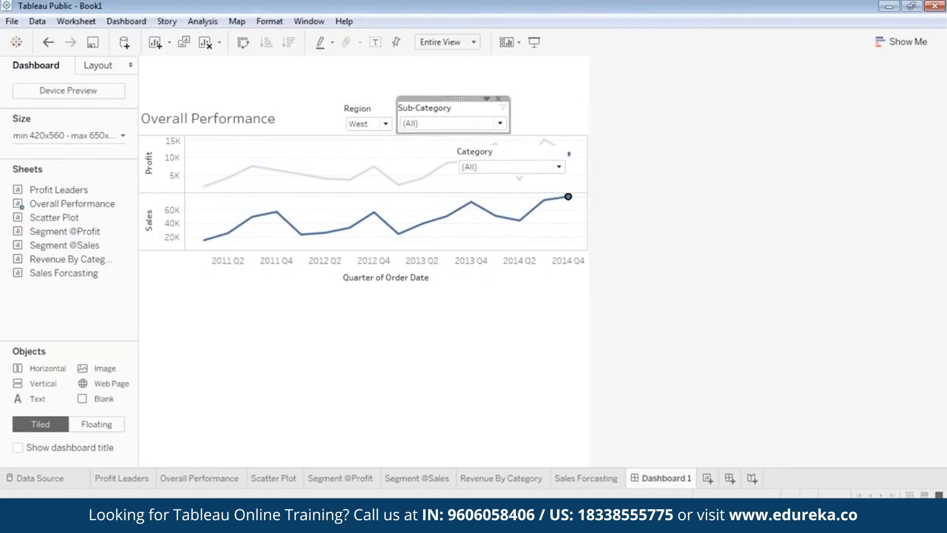
pyautogui.click(496, 122)
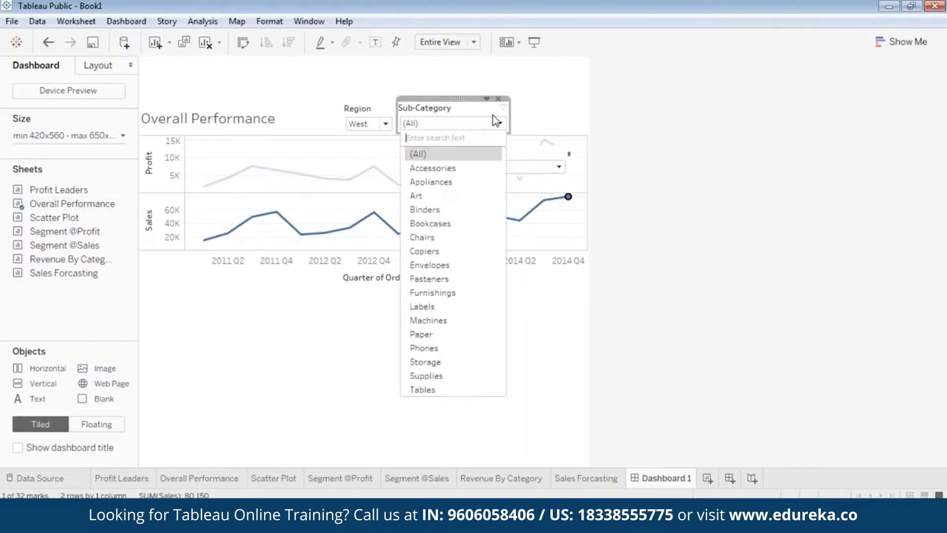
pyautogui.click(455, 100)
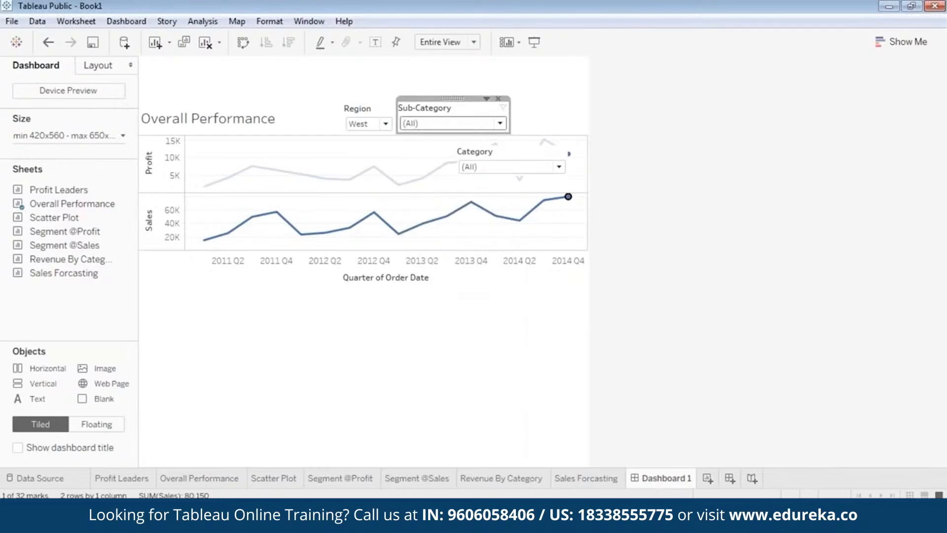
# Step: Place Sub-Category at the right end of the row and Category between Region and Sub-Category
pyautogui.moveTo(453, 99)
pyautogui.mouseDown()
pyautogui.moveTo(552, 96)
pyautogui.moveTo(506, 189)
pyautogui.moveTo(503, 180)
pyautogui.mouseUp()
pyautogui.click(499, 168)
pyautogui.click(514, 146)
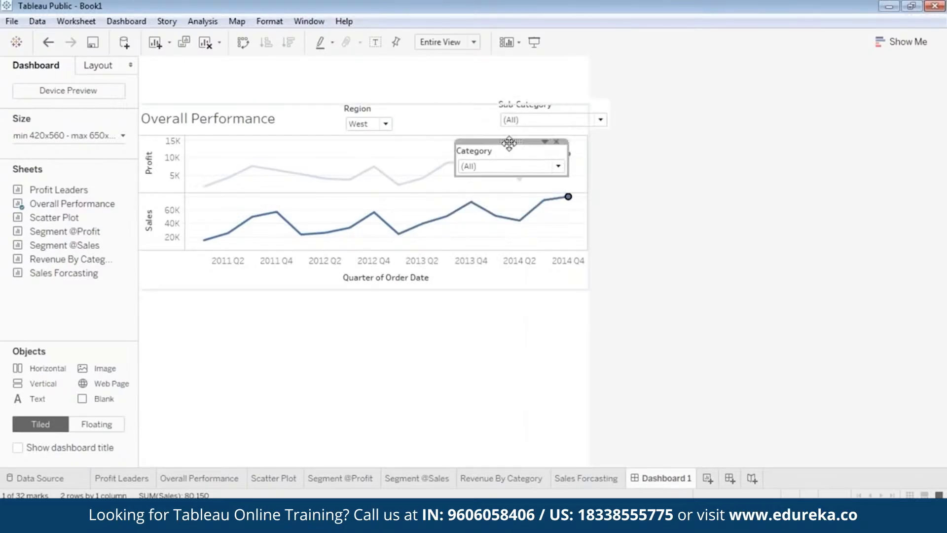
pyautogui.moveTo(512, 144)
pyautogui.mouseDown()
pyautogui.moveTo(452, 105)
pyautogui.moveTo(466, 113)
pyautogui.mouseUp()
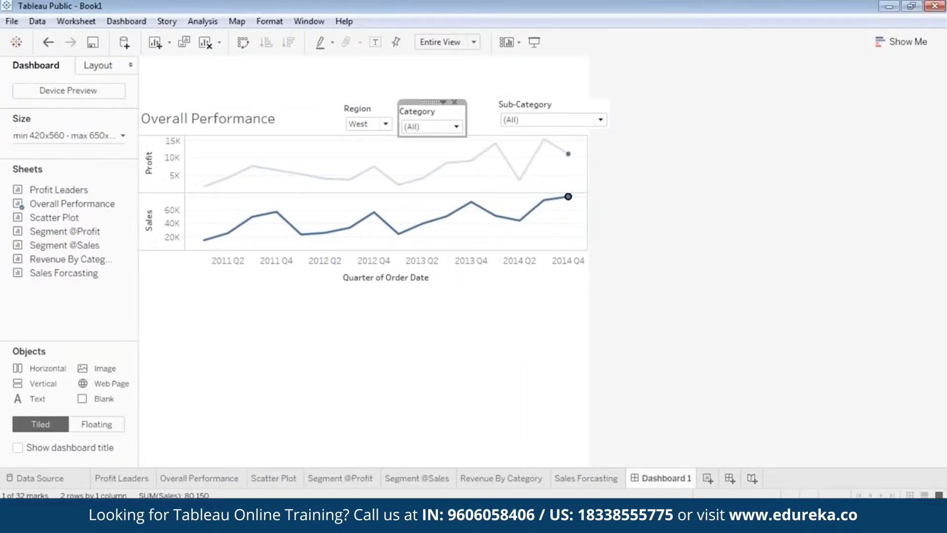
pyautogui.click(432, 108)
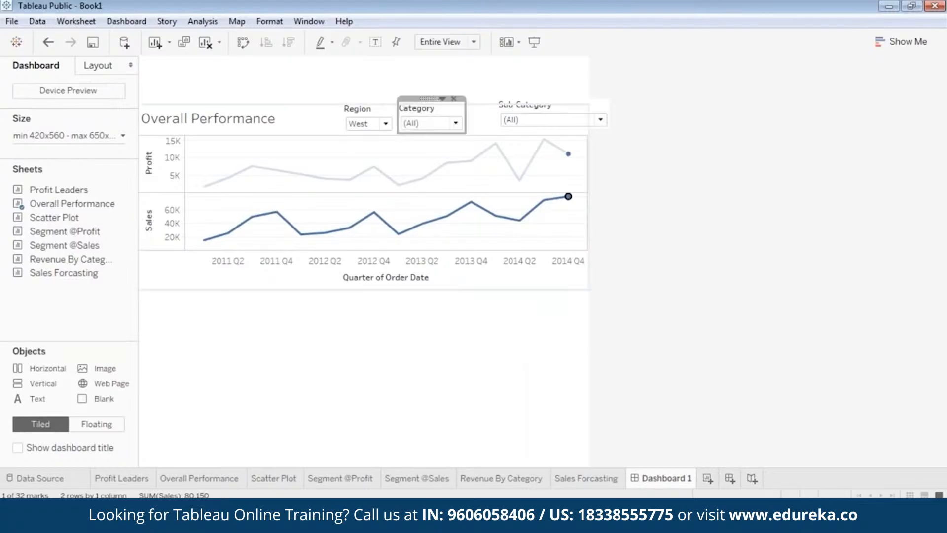
# Step: Narrow the Sub-Category filter so it matches the width of the other filters in the row
pyautogui.click(558, 108)
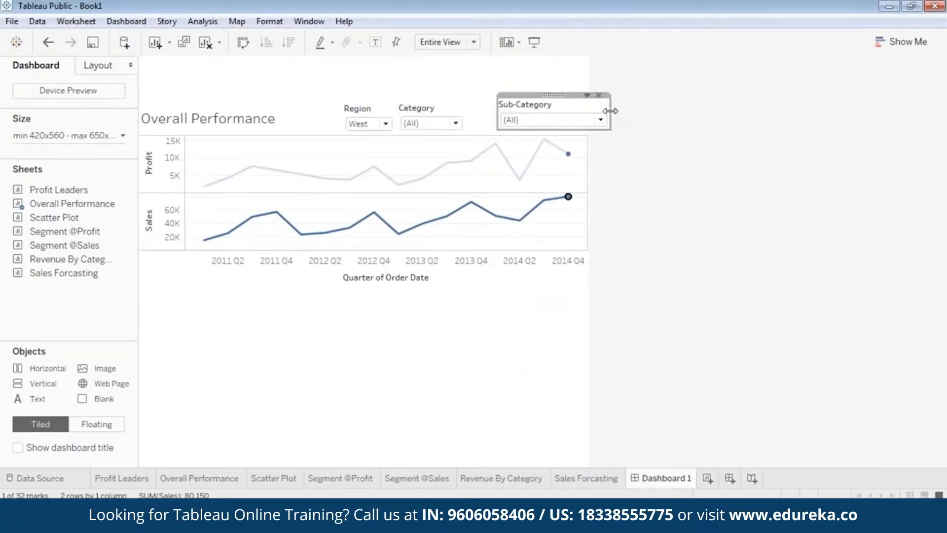
pyautogui.moveTo(610, 111); pyautogui.dragTo(494, 98)
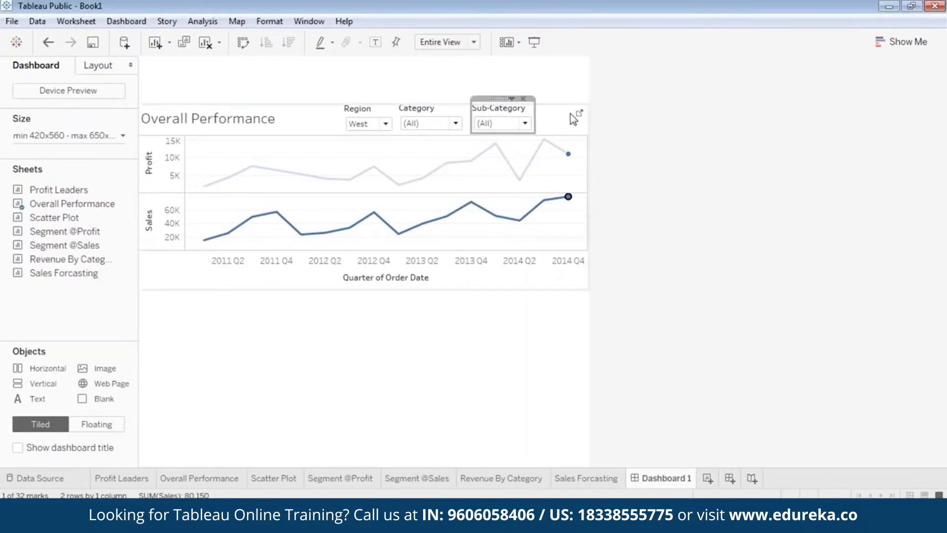
pyautogui.click(627, 225)
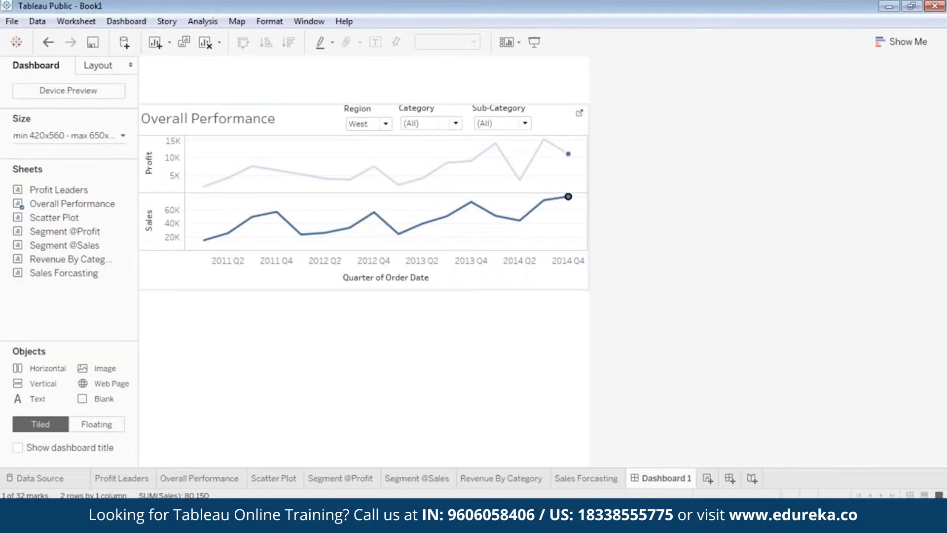
# Step: Reset the Region filter to (All) so the chart shows every region
pyautogui.click(473, 255)
pyautogui.click(385, 123)
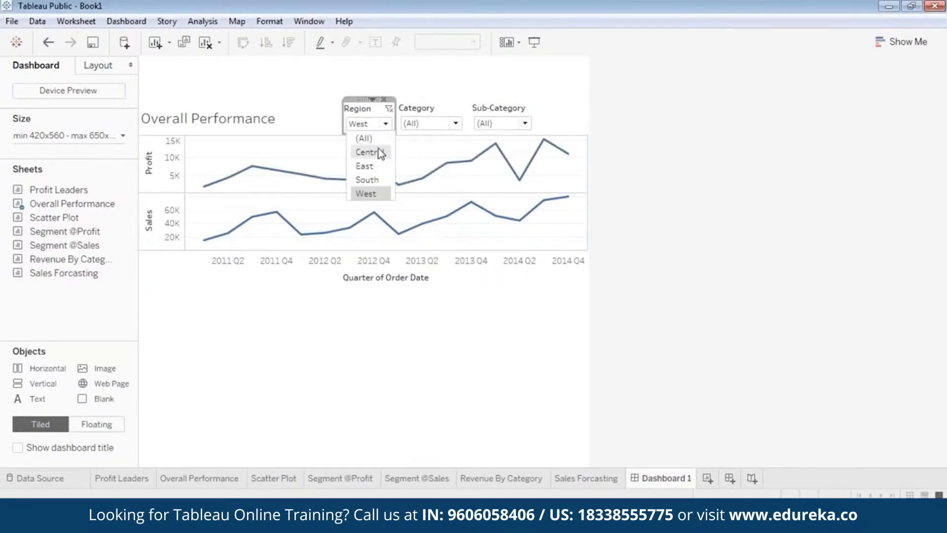
pyautogui.click(375, 136)
pyautogui.click(464, 353)
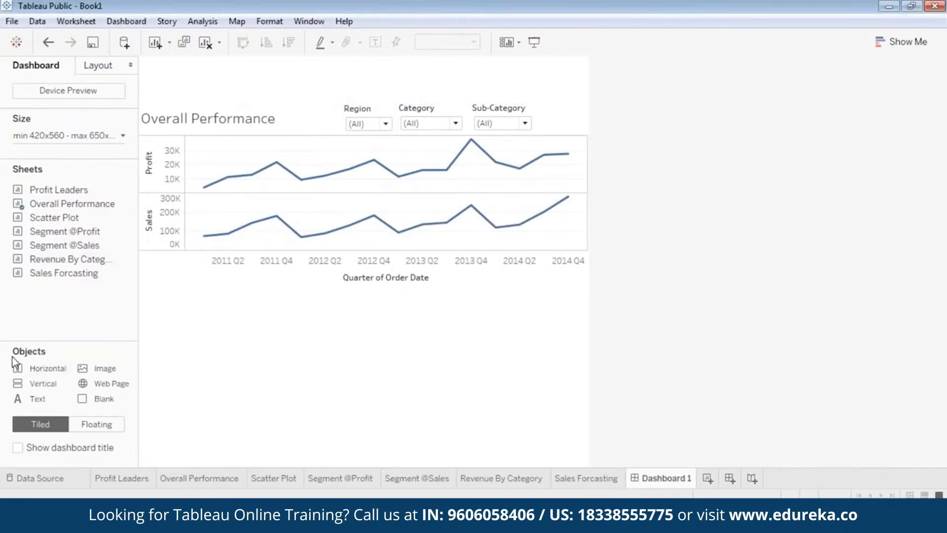
# Step: Insert the edureka_logo image from Local Disk (D:) as an image object at the top of the dashboard
pyautogui.click(101, 371)
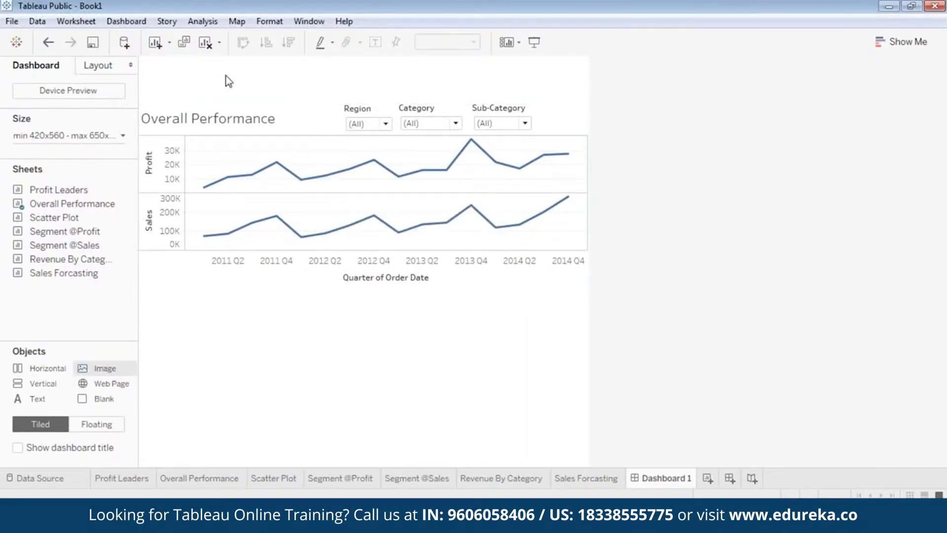
pyautogui.doubleClick(107, 374)
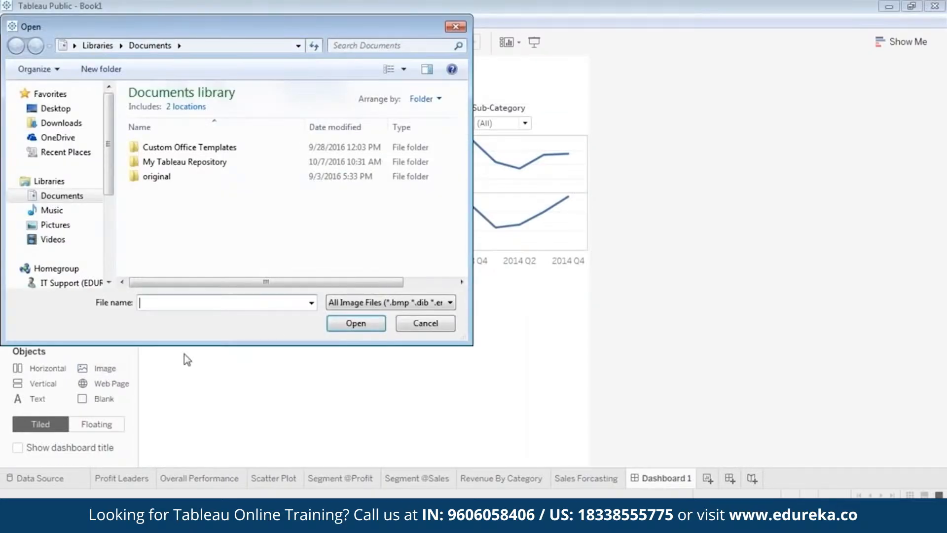
pyautogui.scroll(-1, 111, 198)
pyautogui.scroll(-3, 111, 197)
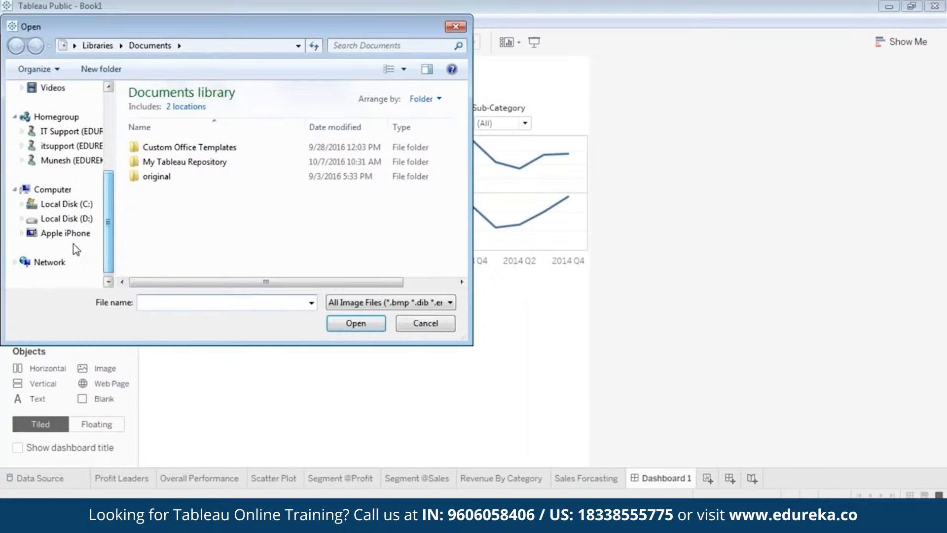
pyautogui.click(66, 218)
pyautogui.click(246, 157)
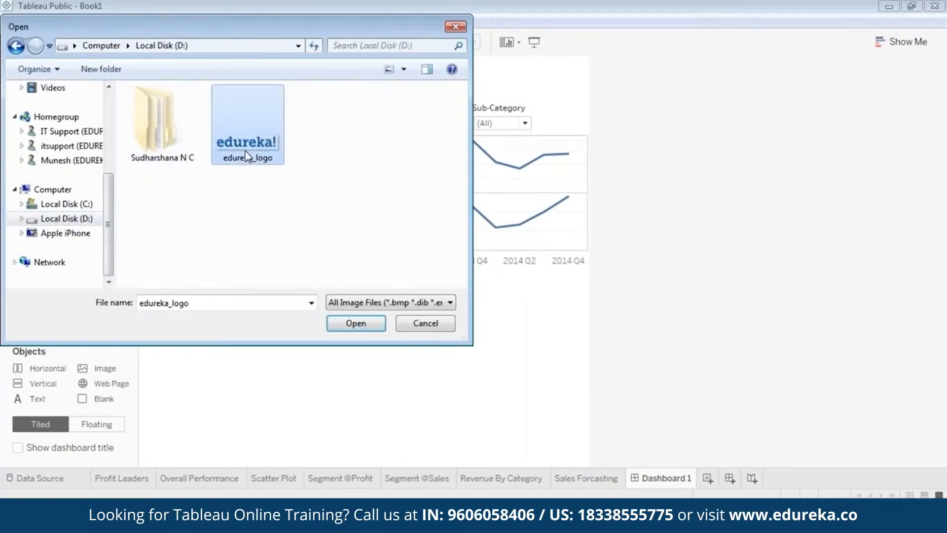
pyautogui.doubleClick(247, 157)
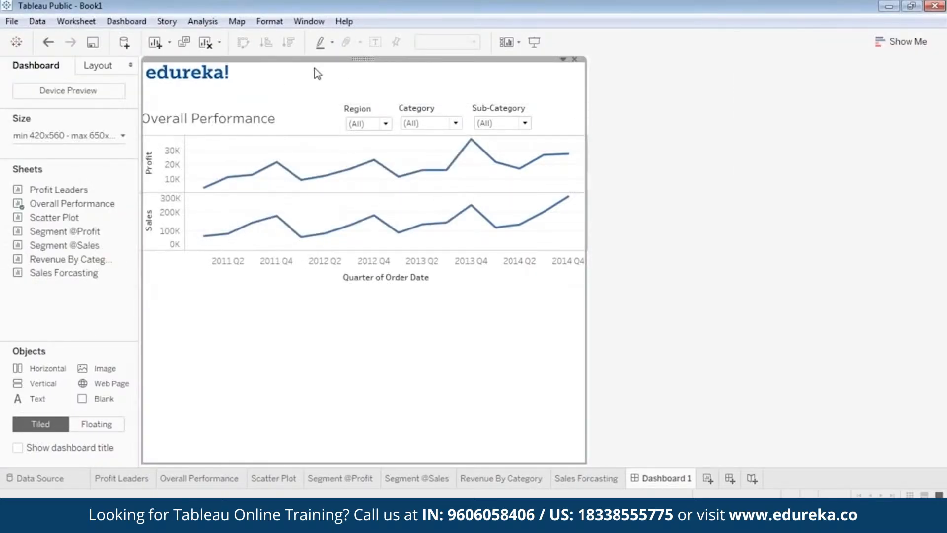
# Step: Make the logo image floating, then move and resize it into the dashboard's upper left corner
pyautogui.rightClick(362, 65)
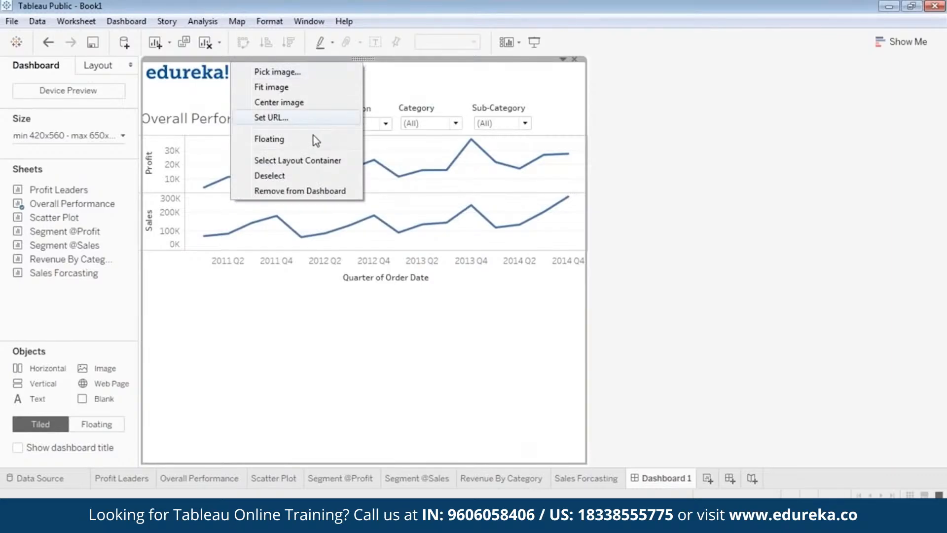
pyautogui.click(313, 136)
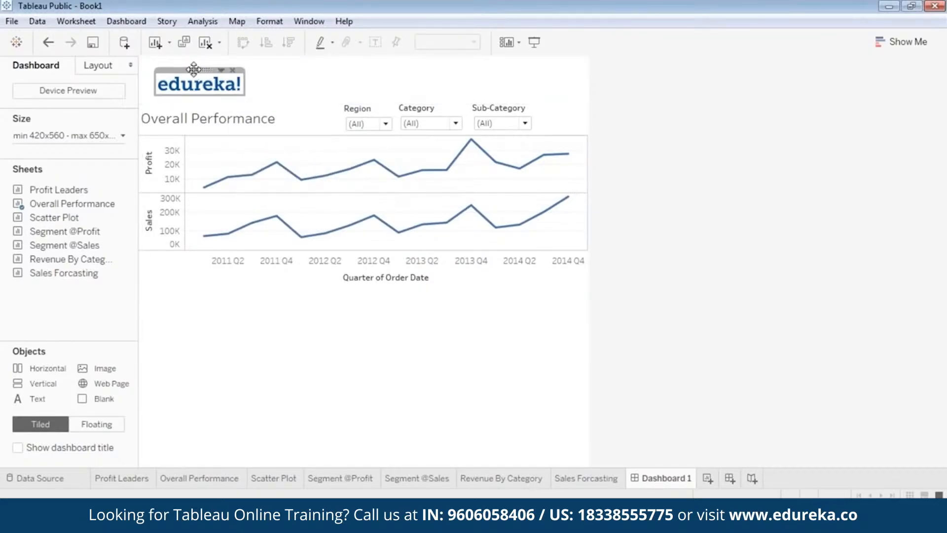
pyautogui.moveTo(196, 72)
pyautogui.mouseDown()
pyautogui.moveTo(354, 64)
pyautogui.moveTo(189, 54)
pyautogui.moveTo(185, 74)
pyautogui.mouseUp()
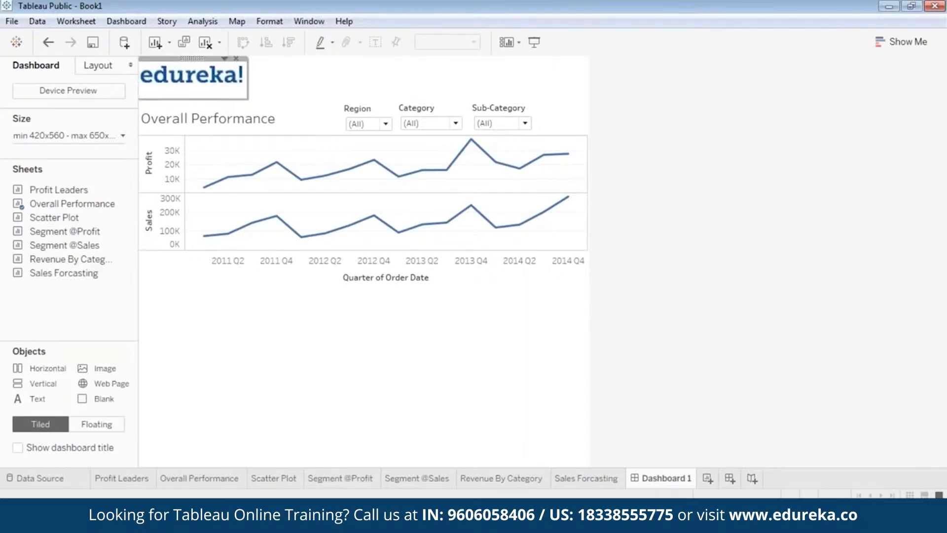
pyautogui.moveTo(246, 98); pyautogui.dragTo(235, 89)
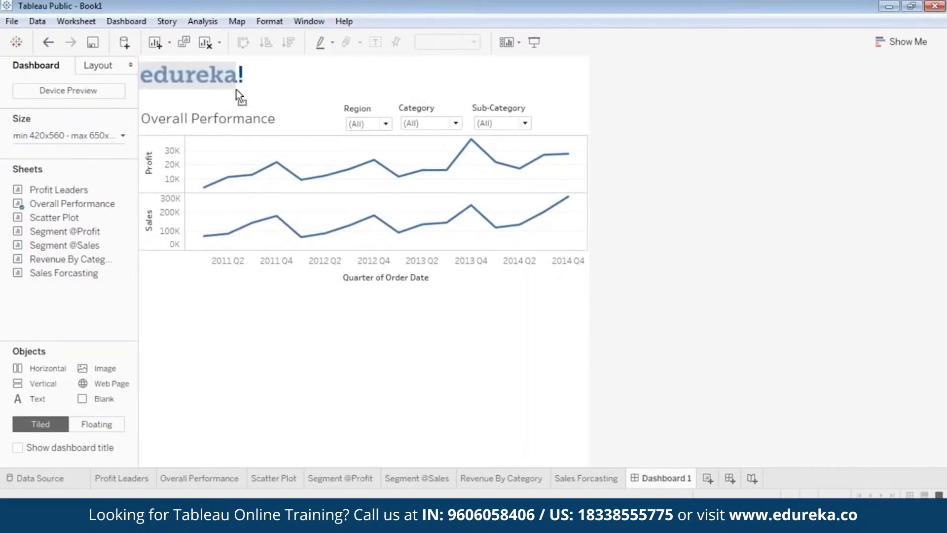
pyautogui.moveTo(187, 58); pyautogui.dragTo(192, 60)
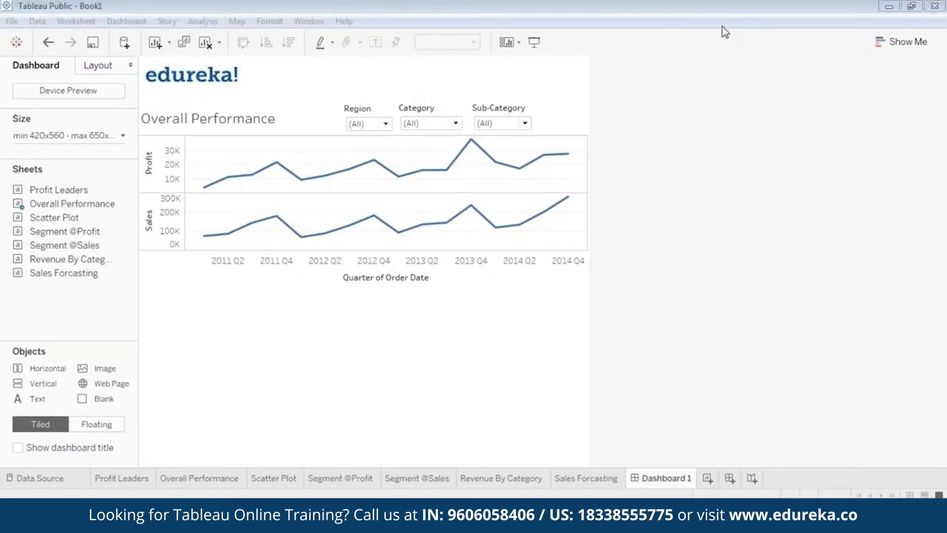
# Step: Preview the dashboard in presentation mode and return to editing
pyautogui.click(535, 42)
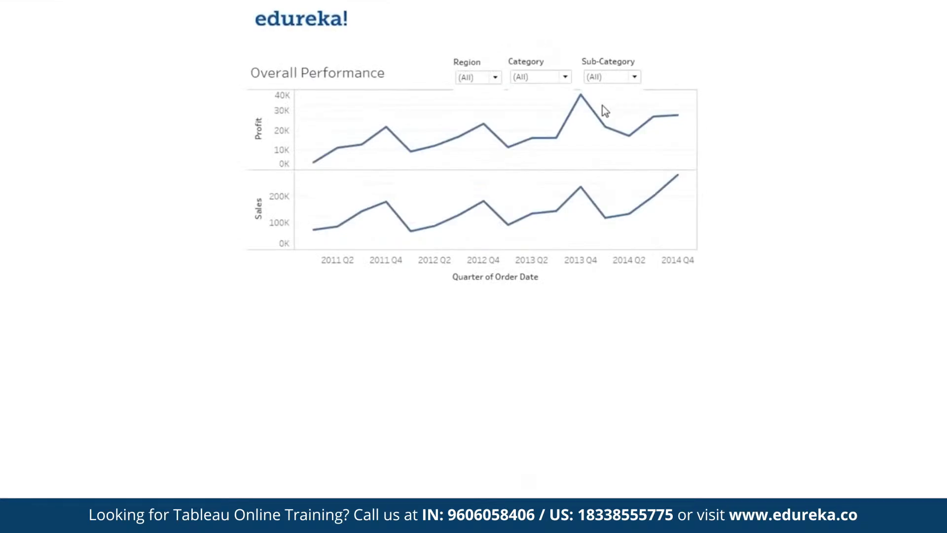
pyautogui.press('Escape')
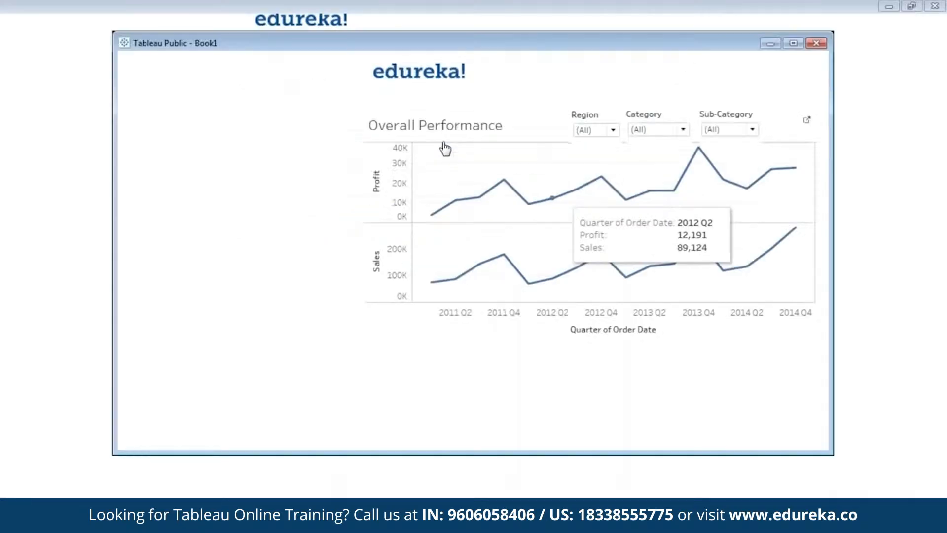
# Step: Try to nudge the Region, Category and Sub-Category filters within the row and preview the dashboard again
pyautogui.click(376, 123)
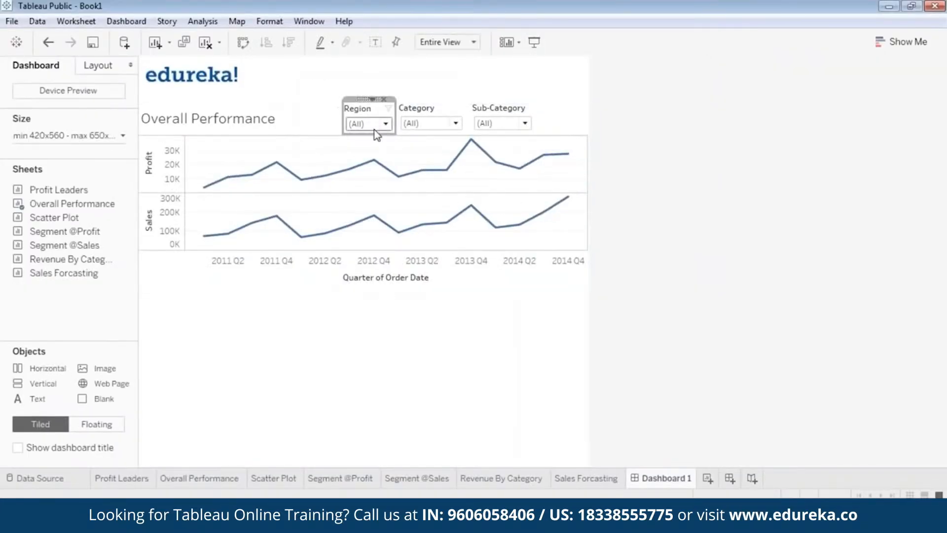
pyautogui.moveTo(365, 99); pyautogui.dragTo(374, 130)
pyautogui.click(443, 125)
pyautogui.click(439, 111)
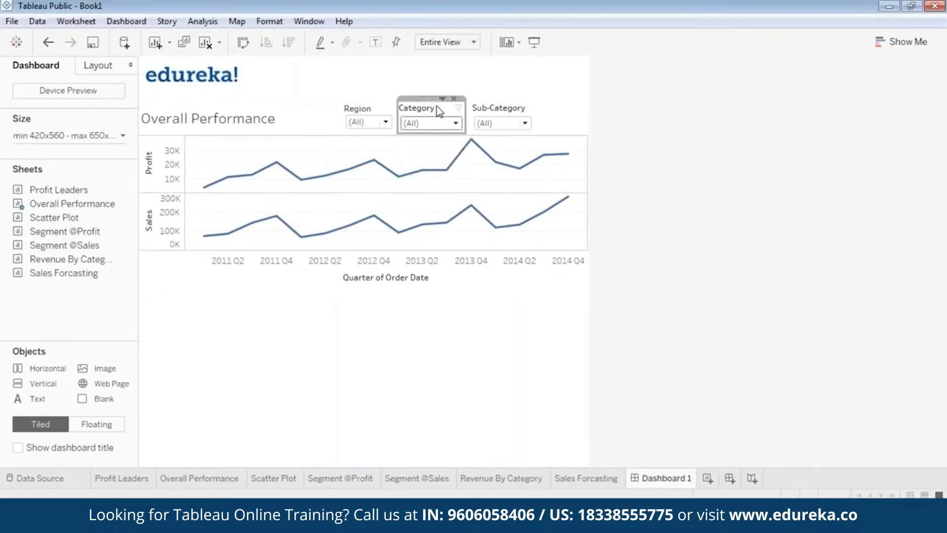
pyautogui.moveTo(434, 132); pyautogui.dragTo(434, 130)
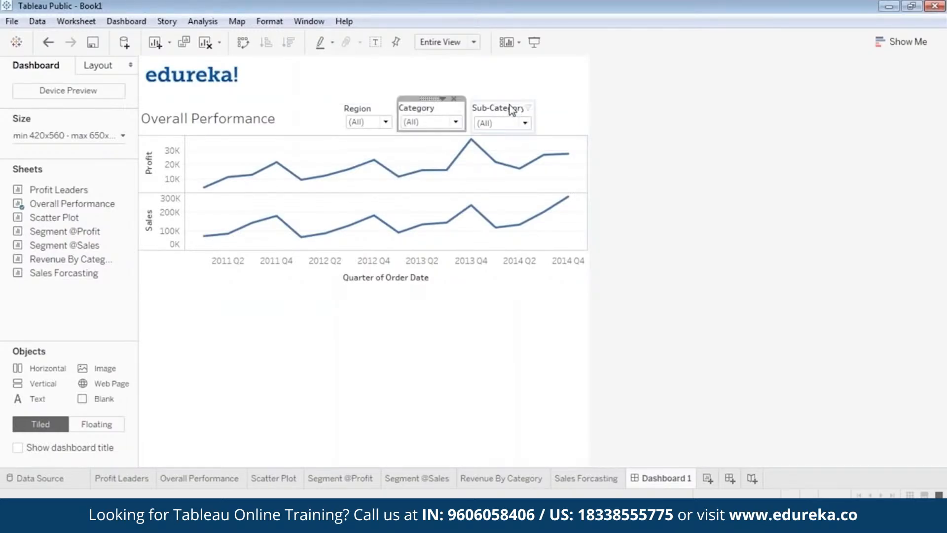
pyautogui.click(513, 110)
pyautogui.moveTo(503, 133); pyautogui.dragTo(504, 130)
pyautogui.click(538, 46)
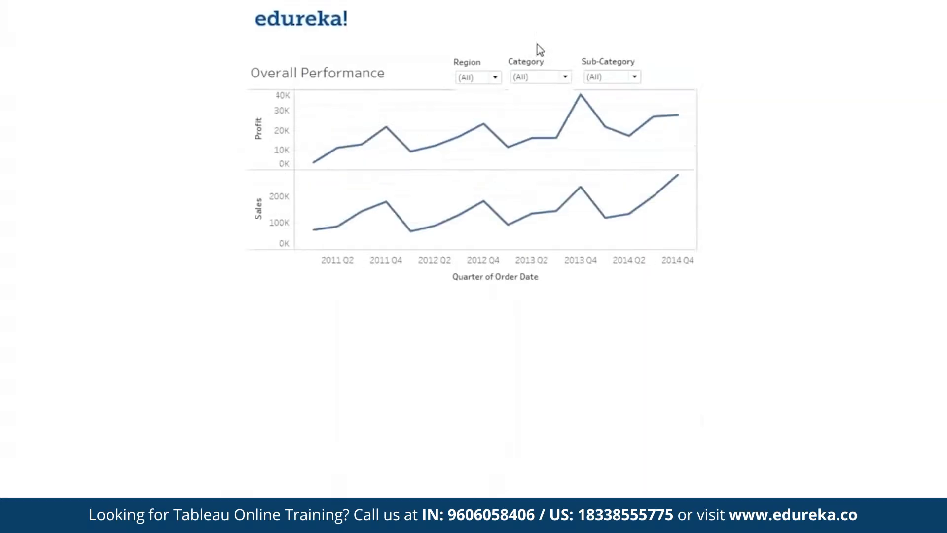
pyautogui.press('Escape')
# Step: Raise the Category and Region filters higher in the row and preview the dashboard
pyautogui.click(431, 110)
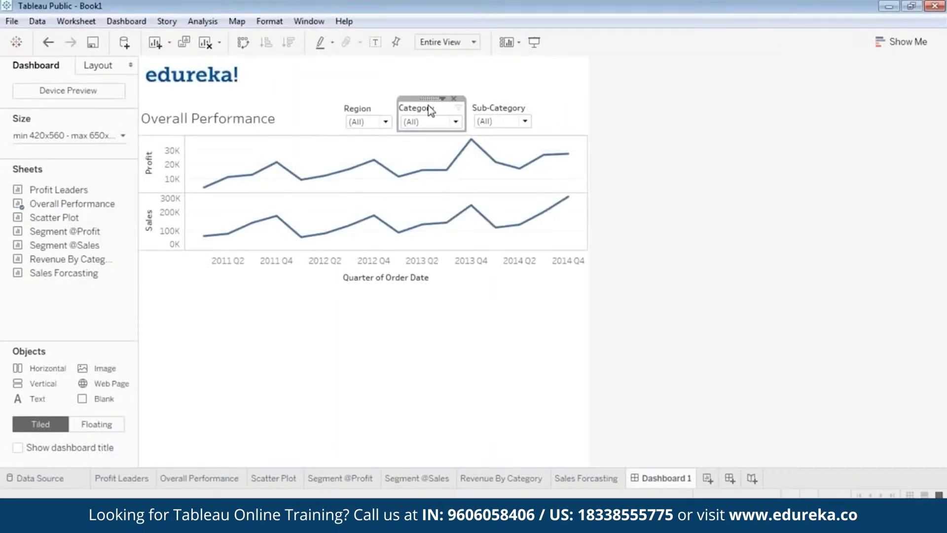
pyautogui.moveTo(429, 100); pyautogui.dragTo(431, 95)
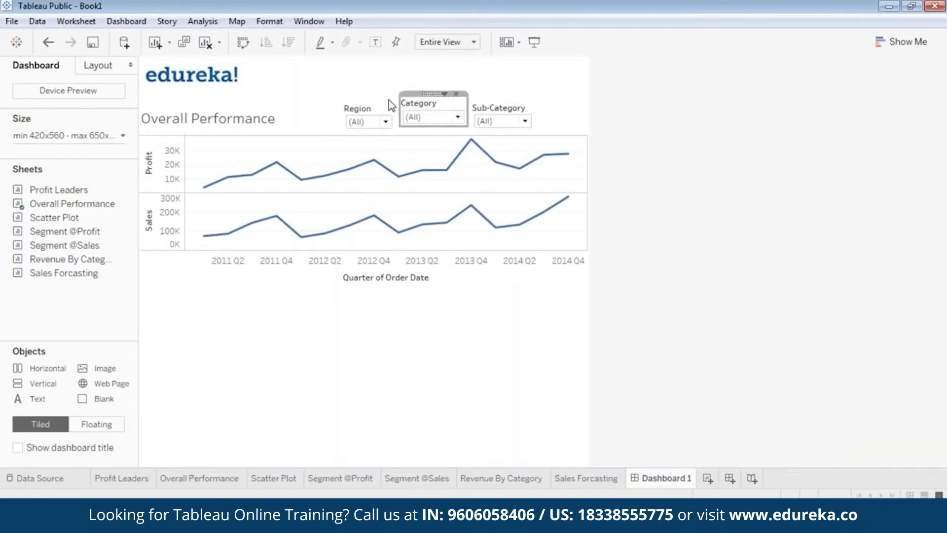
pyautogui.click(371, 109)
pyautogui.moveTo(365, 98); pyautogui.dragTo(367, 91)
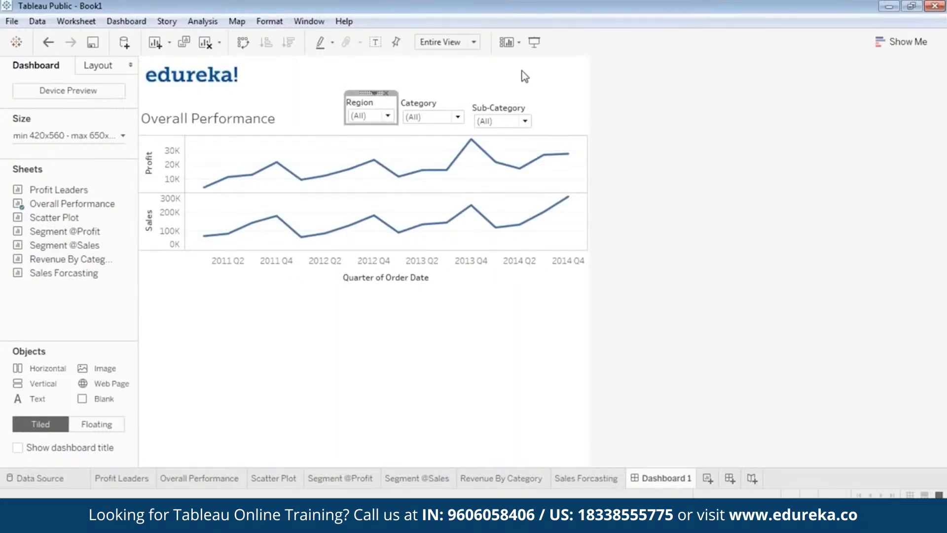
pyautogui.click(535, 42)
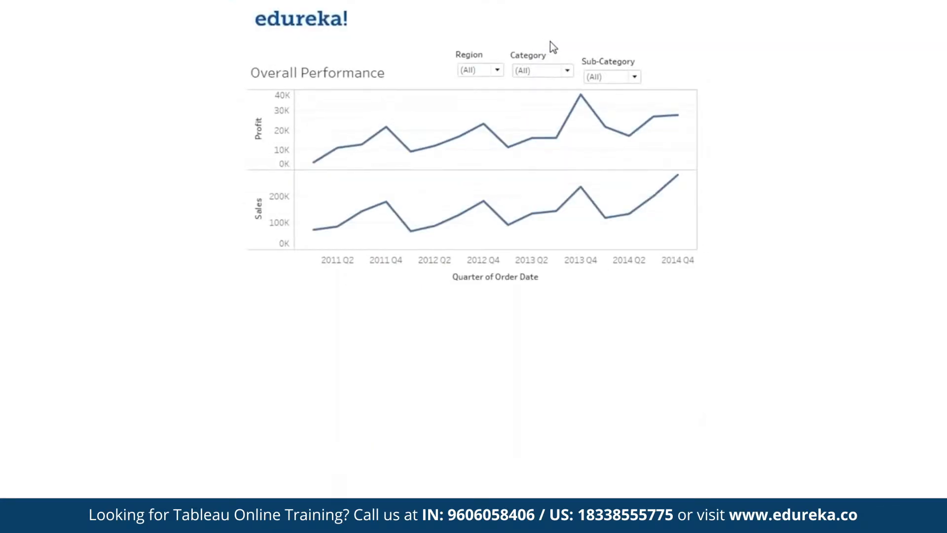
pyautogui.press('Escape')
# Step: Raise the Sub-Category filter to align with the other filters and preview the dashboard
pyautogui.click(503, 109)
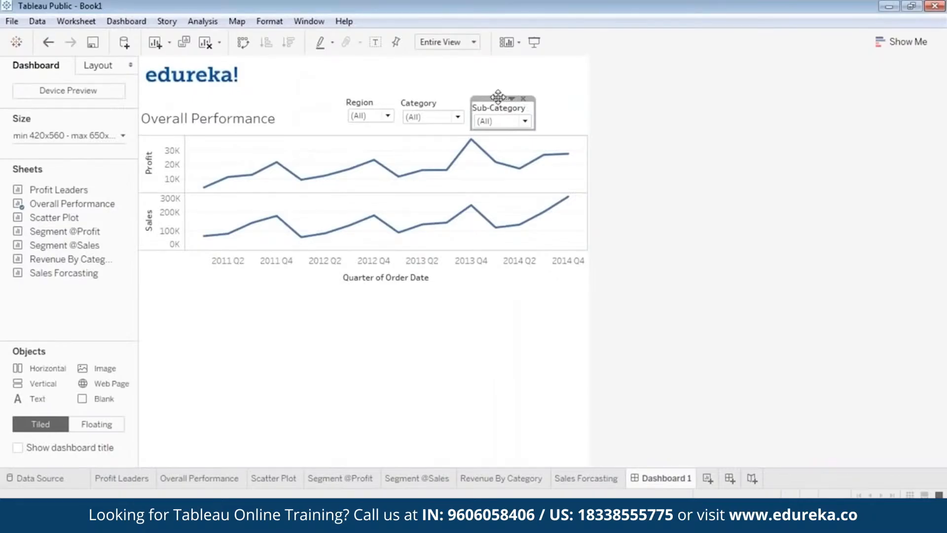
pyautogui.moveTo(498, 98); pyautogui.dragTo(497, 91)
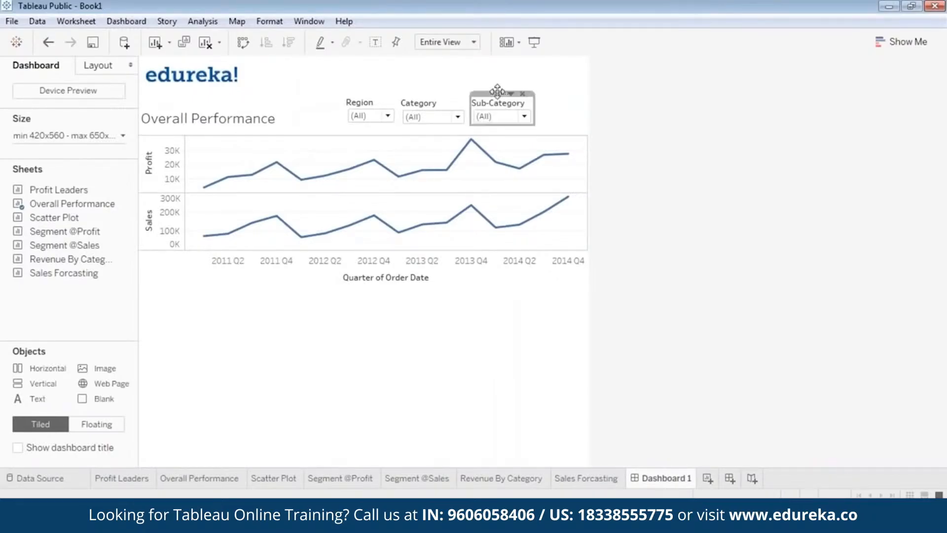
pyautogui.click(534, 42)
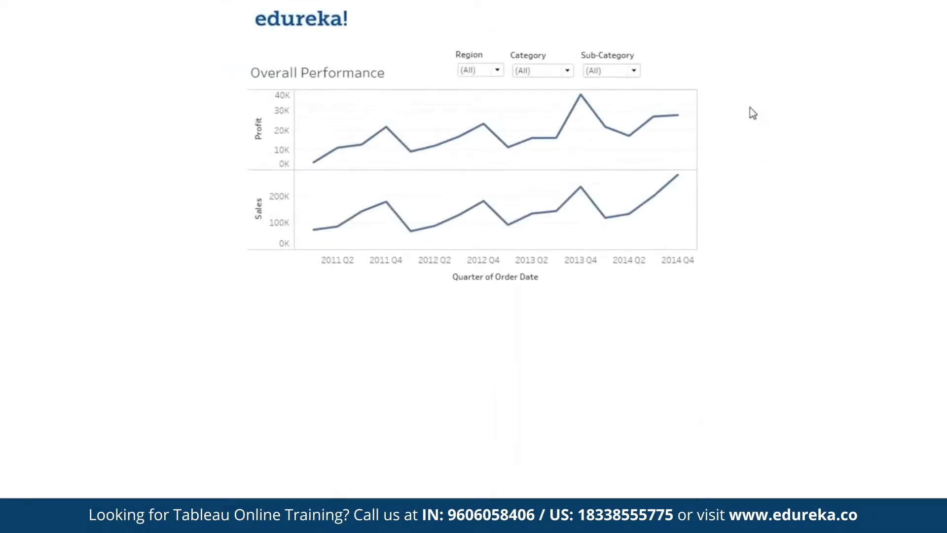
pyautogui.press('Escape')
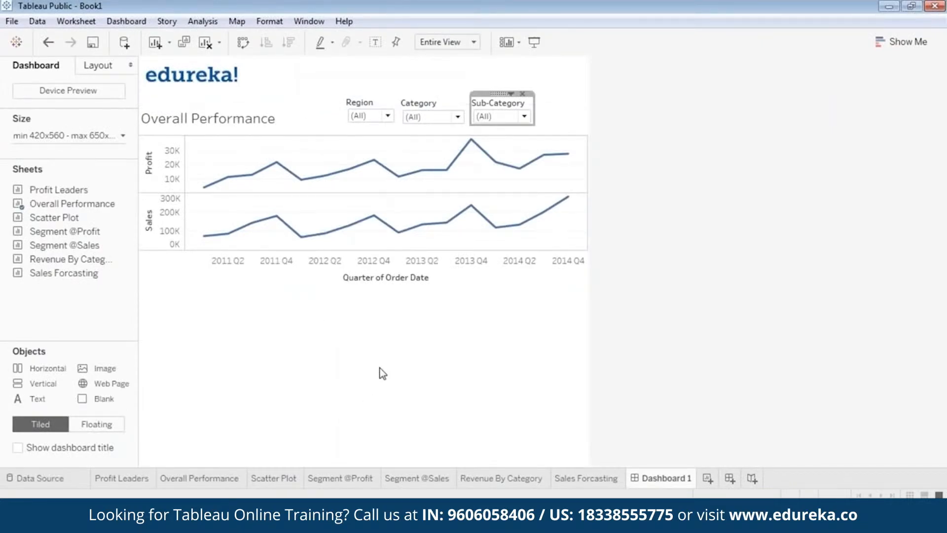
# Step: Add the Scatter Plot sheet as a floating object placed below the Overall Performance chart
pyautogui.moveTo(63, 273); pyautogui.dragTo(148, 271)
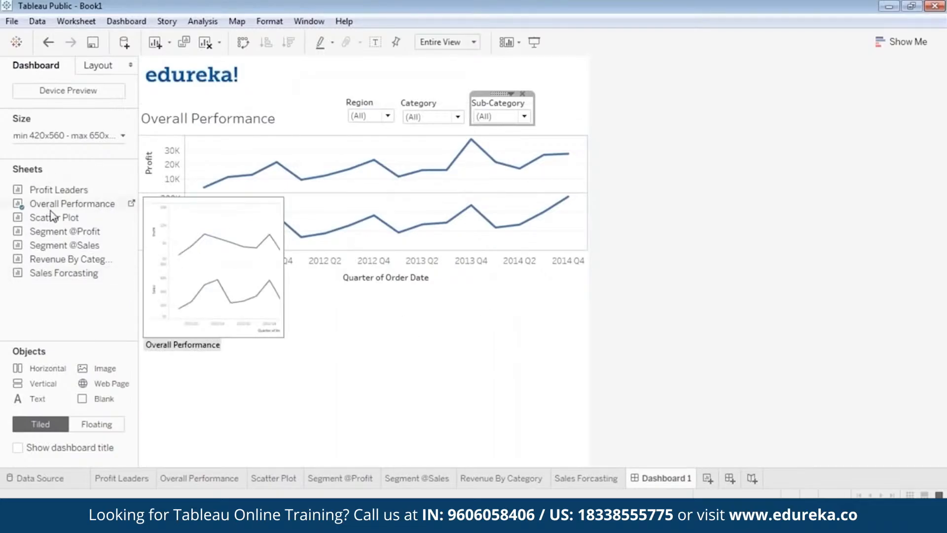
pyautogui.moveTo(58, 225); pyautogui.dragTo(273, 339)
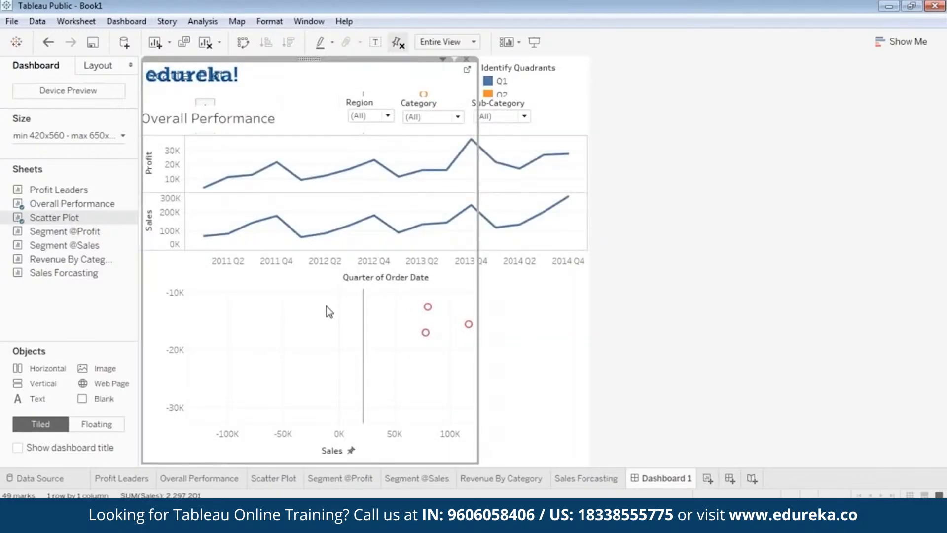
pyautogui.rightClick(309, 60)
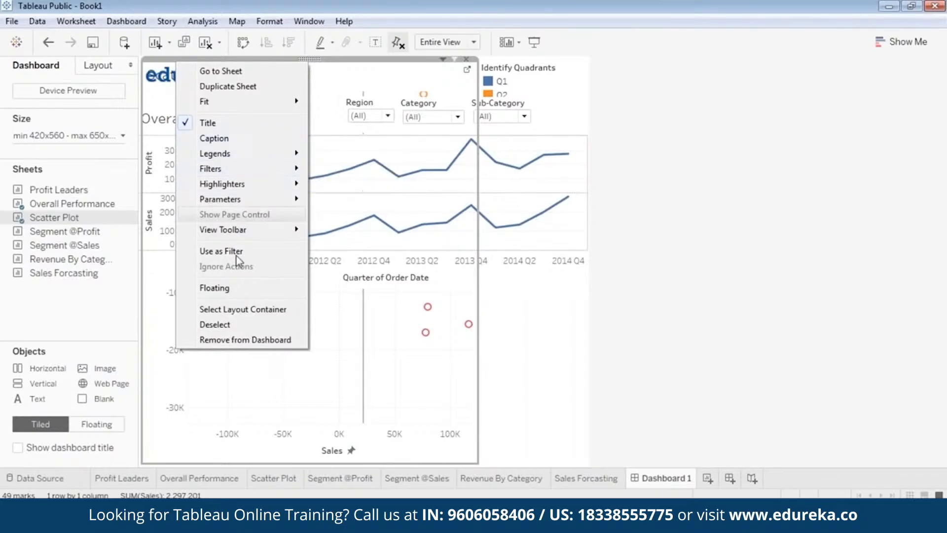
pyautogui.click(236, 286)
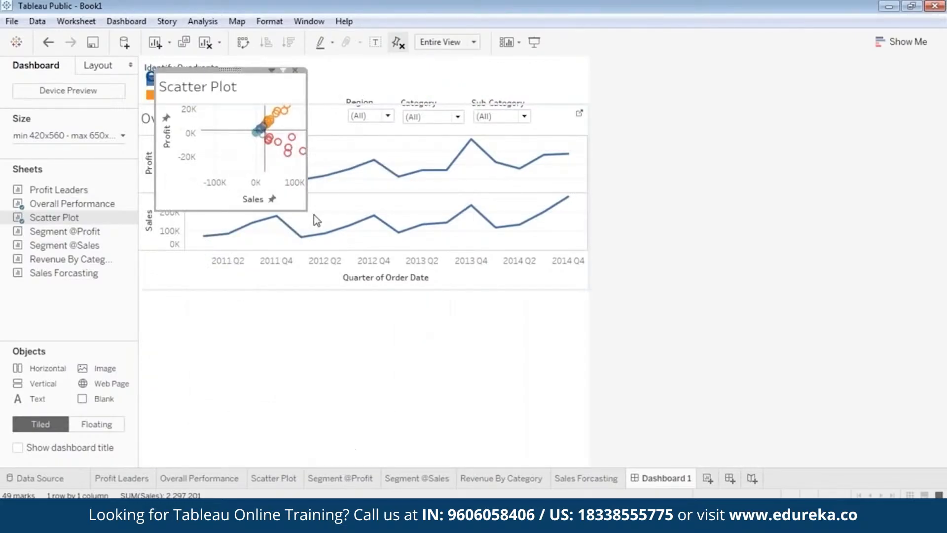
pyautogui.moveTo(230, 69); pyautogui.dragTo(226, 283)
pyautogui.click(433, 350)
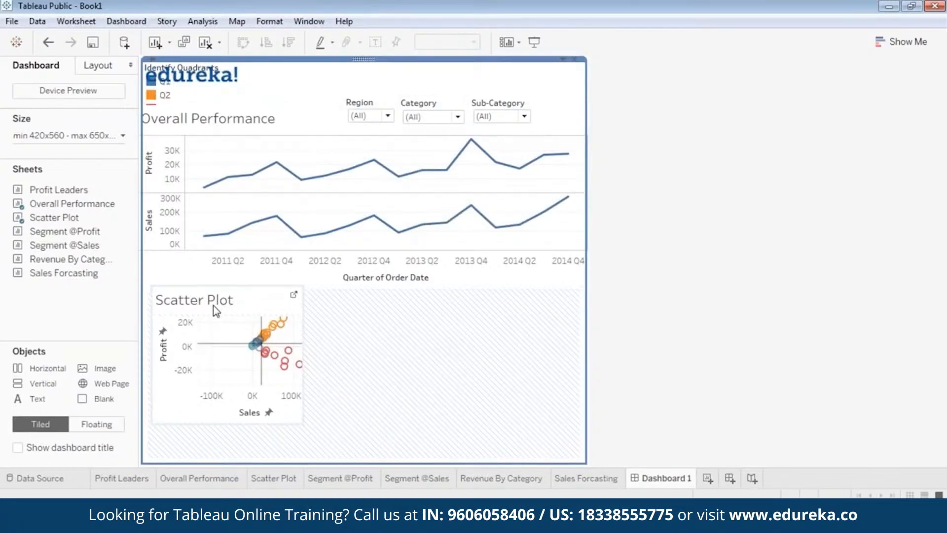
# Step: Set the dashboard size range to widths of 620–820 px with a fixed height of 960 px
pyautogui.click(121, 138)
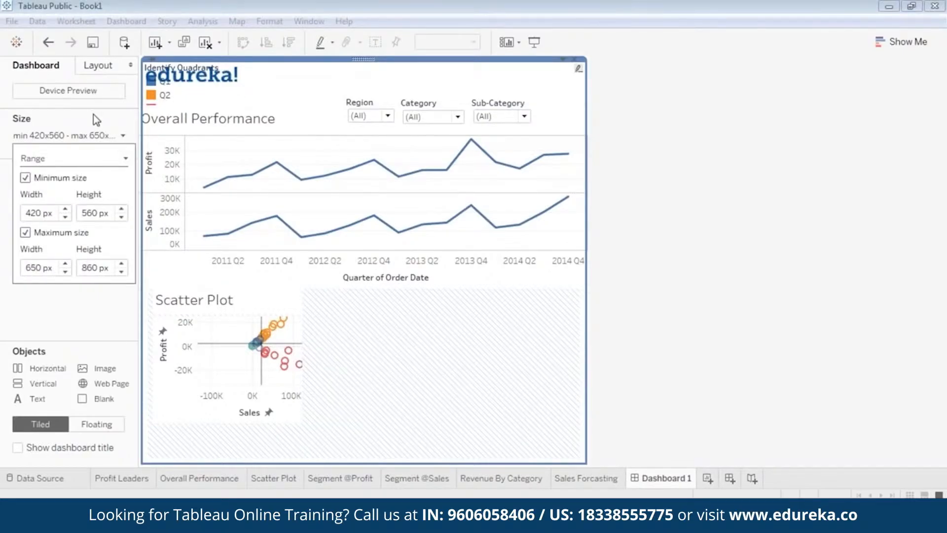
pyautogui.click(66, 210)
pyautogui.click(66, 210)
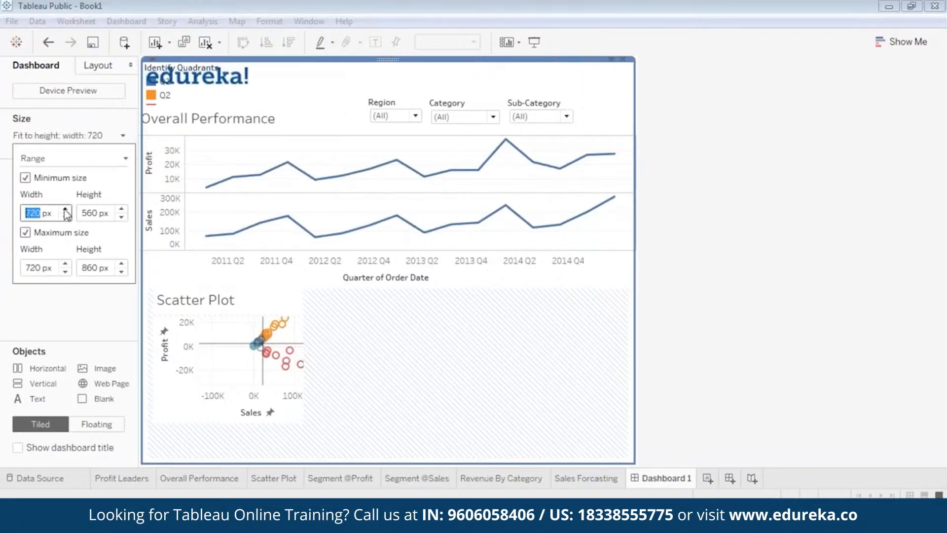
pyautogui.click(65, 209)
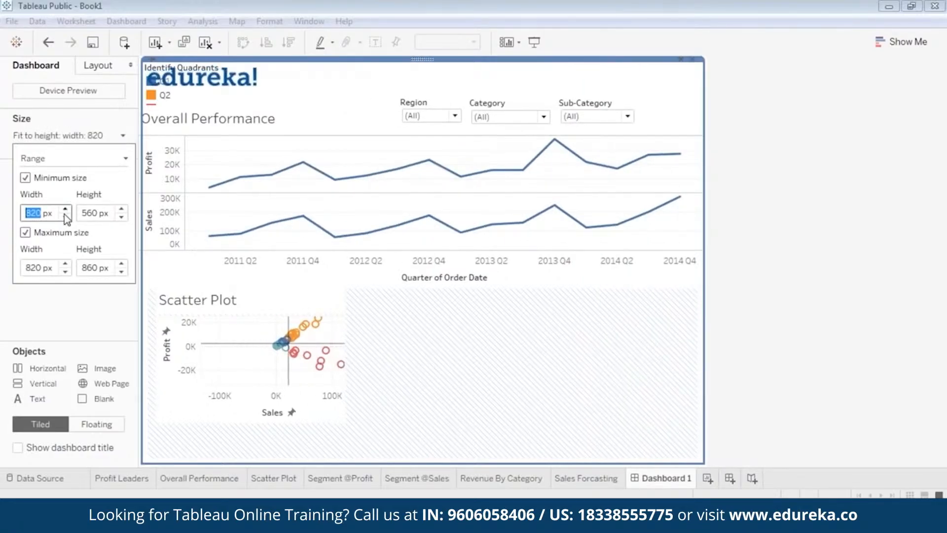
pyautogui.click(66, 216)
pyautogui.click(65, 217)
pyautogui.click(122, 209)
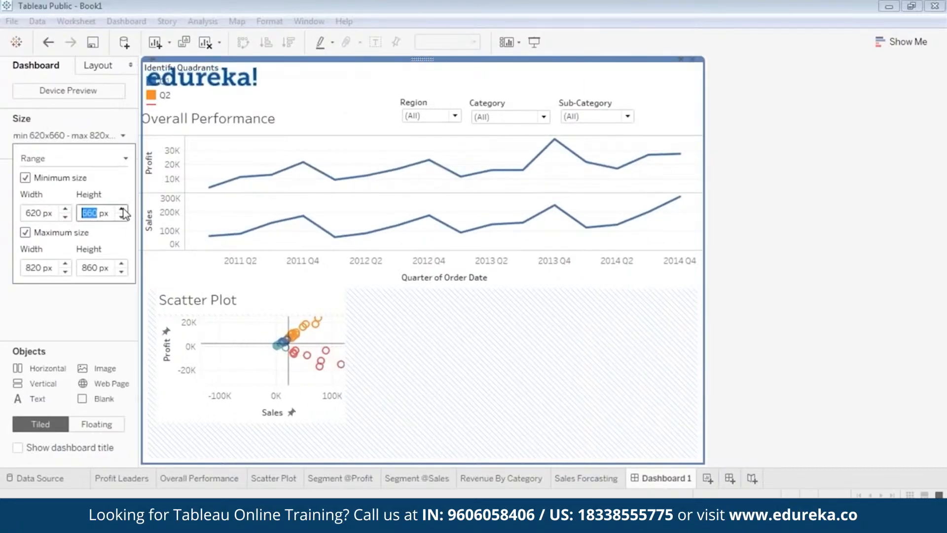
pyautogui.click(121, 209)
pyautogui.click(122, 209)
pyautogui.click(122, 210)
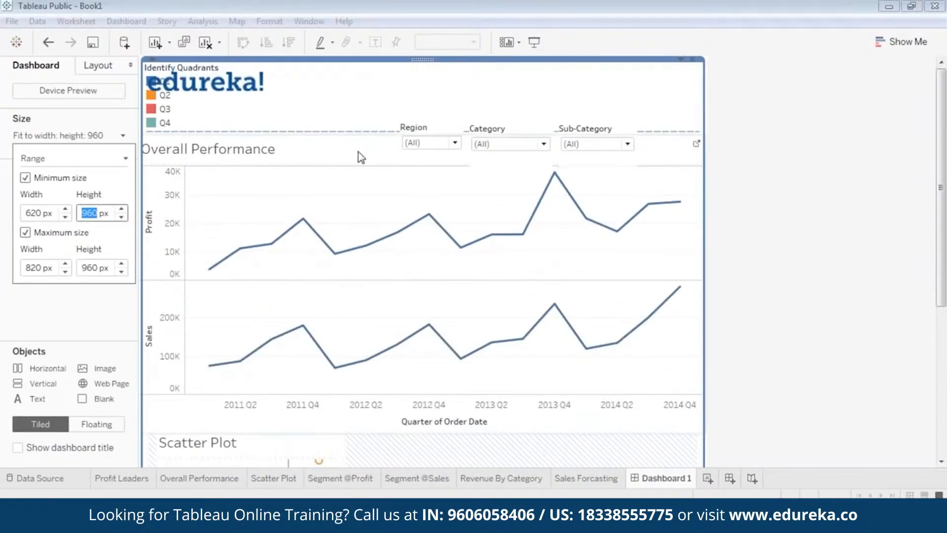
pyautogui.click(763, 238)
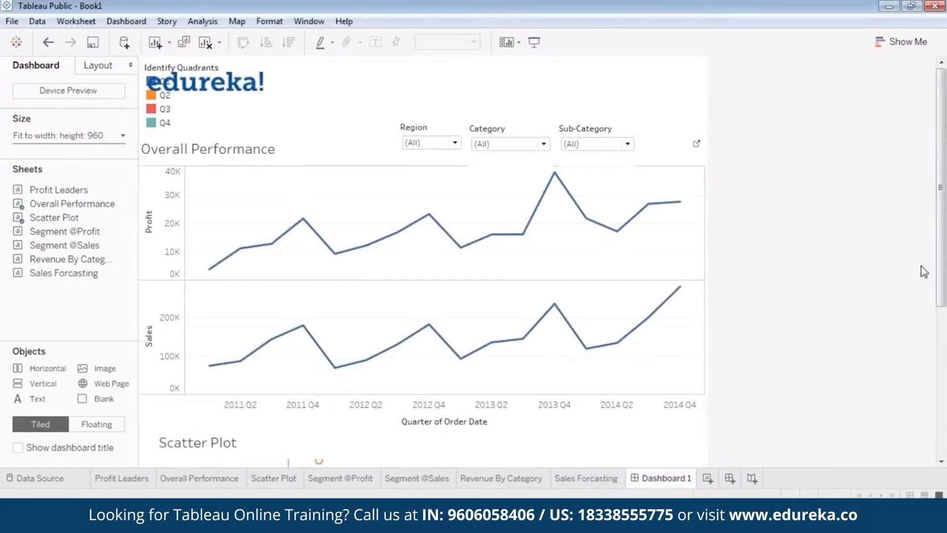
# Step: Enlarge the floating Scatter Plot and reposition it directly below the Overall Performance chart
pyautogui.moveTo(941, 263); pyautogui.dragTo(932, 401)
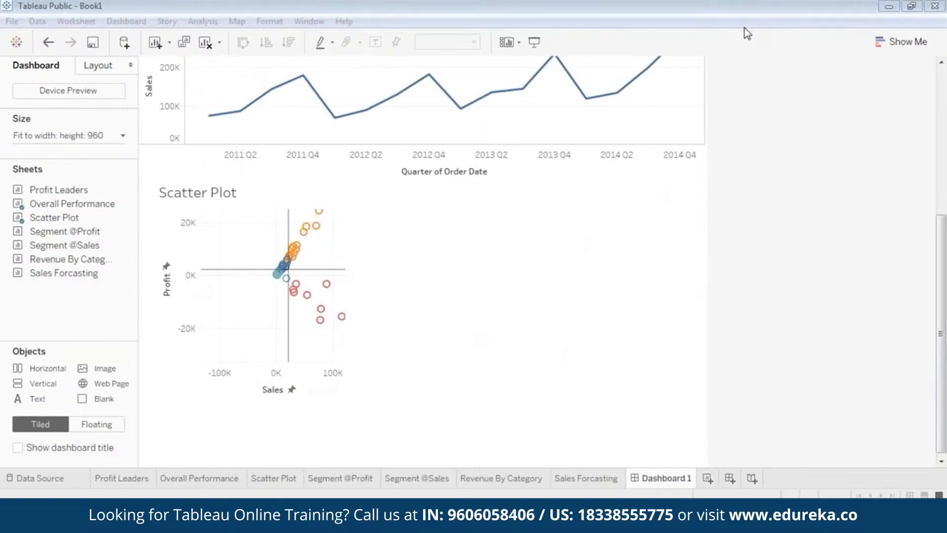
pyautogui.moveTo(348, 400); pyautogui.dragTo(478, 478)
pyautogui.scroll(3, 662, 354)
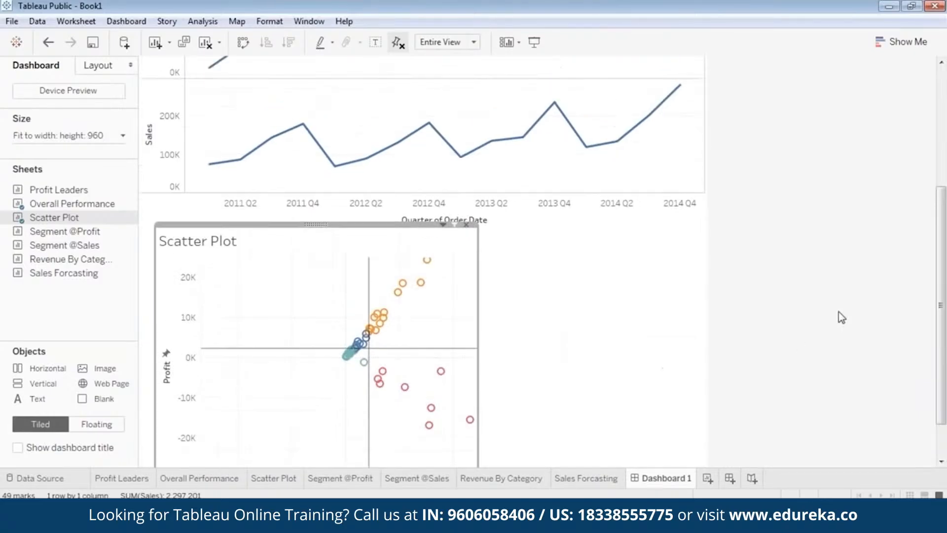
pyautogui.scroll(5, 854, 312)
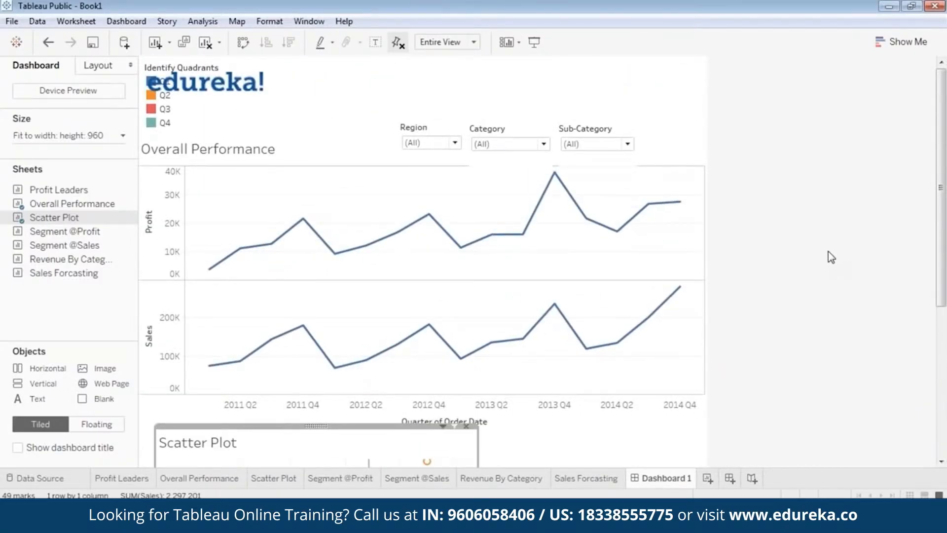
pyautogui.scroll(-5, 839, 261)
pyautogui.scroll(-2, 945, 267)
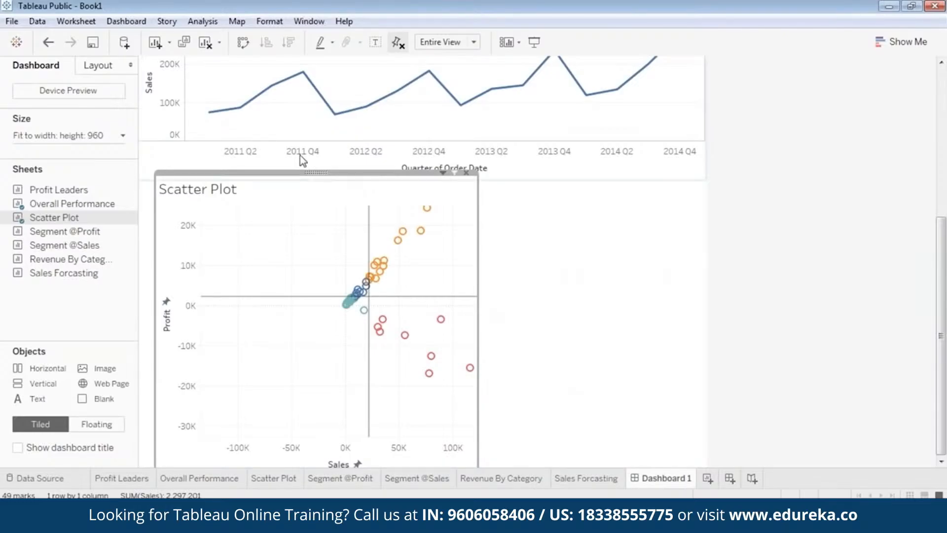
pyautogui.moveTo(313, 170); pyautogui.dragTo(311, 152)
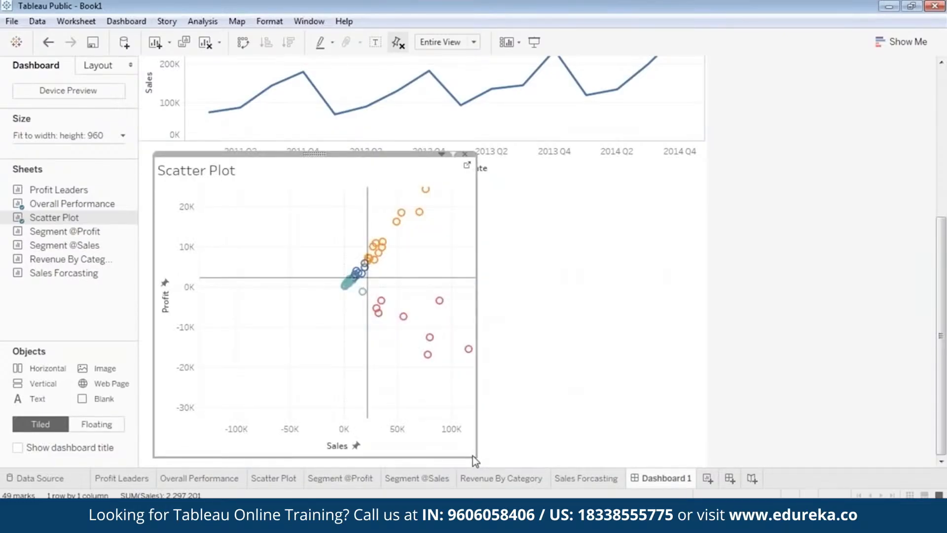
pyautogui.moveTo(478, 464); pyautogui.dragTo(453, 445)
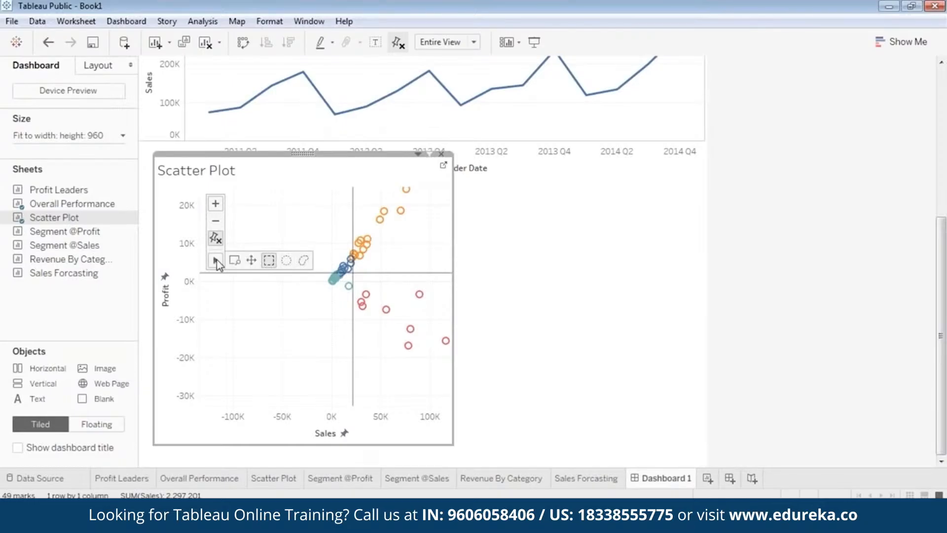
# Step: Pan and zoom out the scatter plot's axes so all marks show, and widen its floating frame
pyautogui.moveTo(408, 249); pyautogui.dragTo(290, 347)
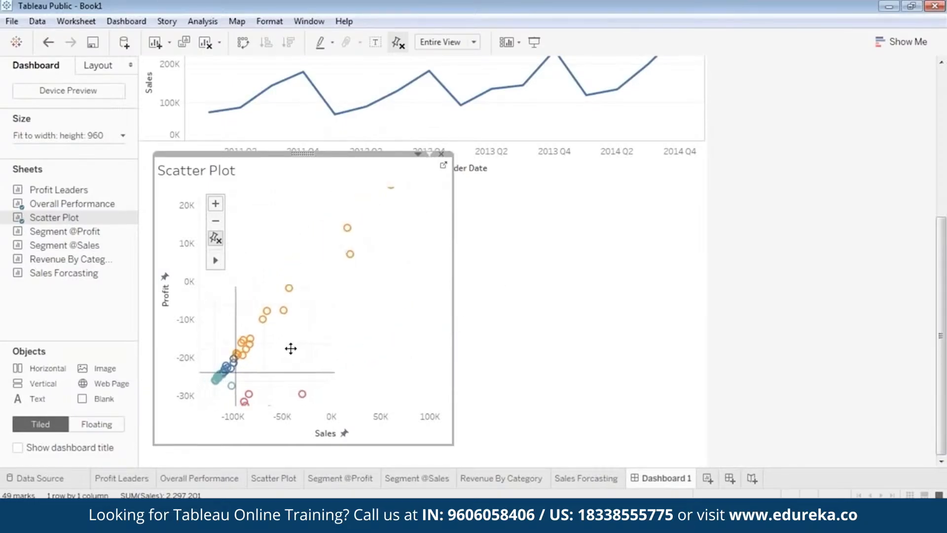
pyautogui.moveTo(377, 315); pyautogui.dragTo(373, 317)
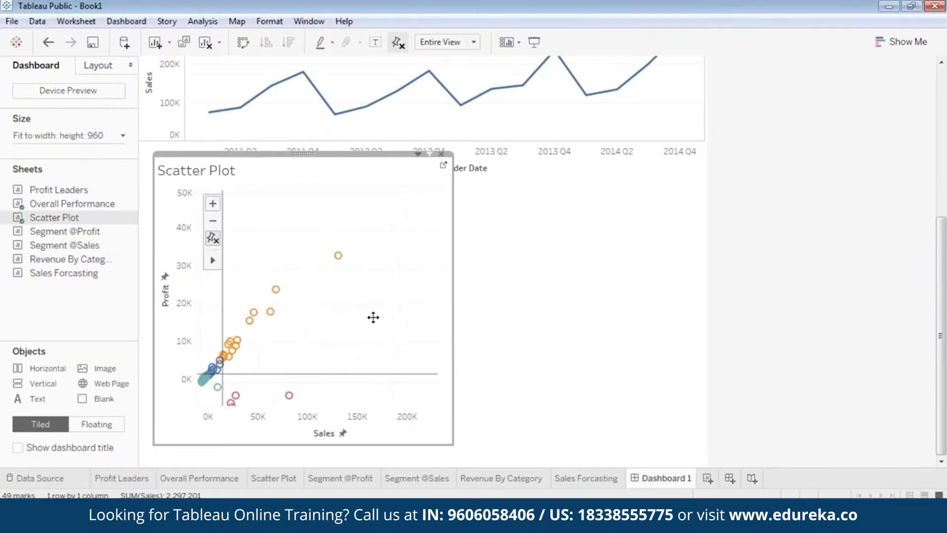
pyautogui.moveTo(456, 285); pyautogui.dragTo(671, 270)
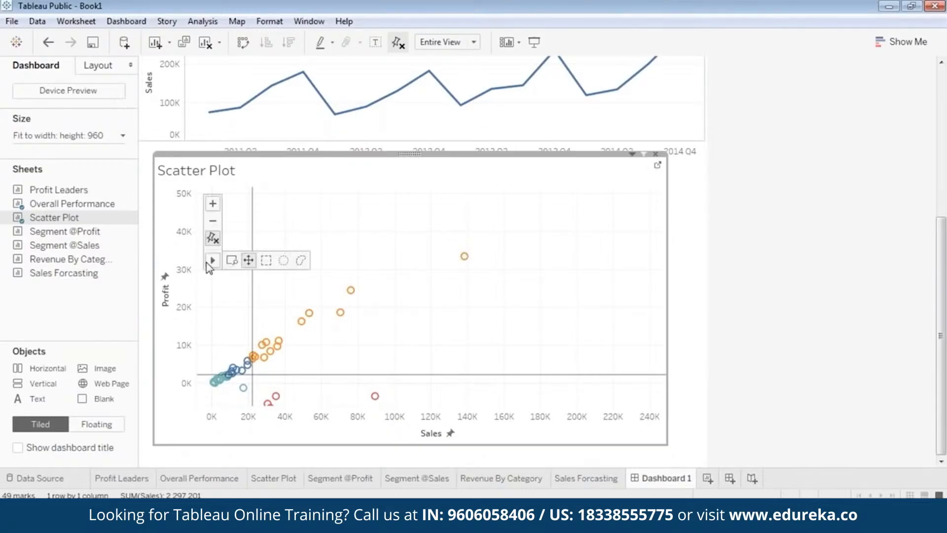
pyautogui.click(213, 221)
pyautogui.click(213, 223)
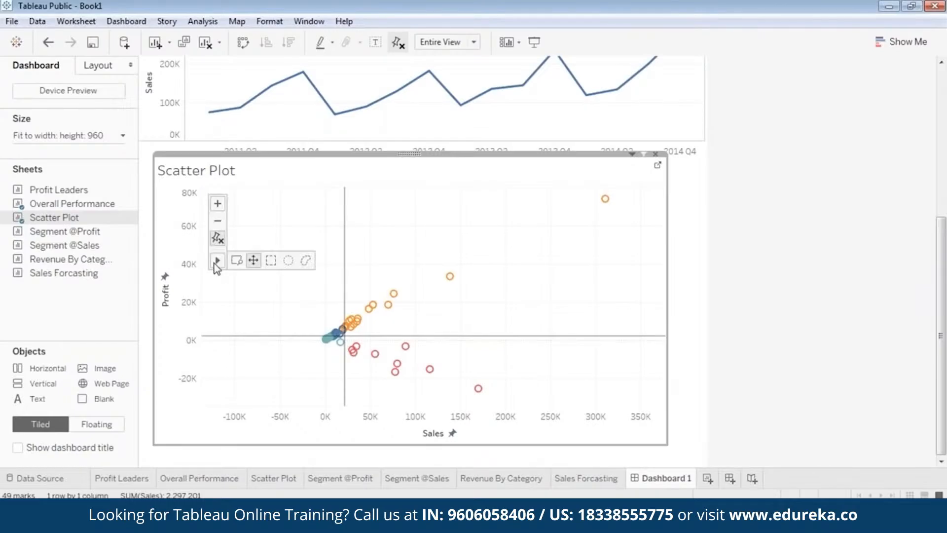
pyautogui.moveTo(480, 304); pyautogui.dragTo(380, 317)
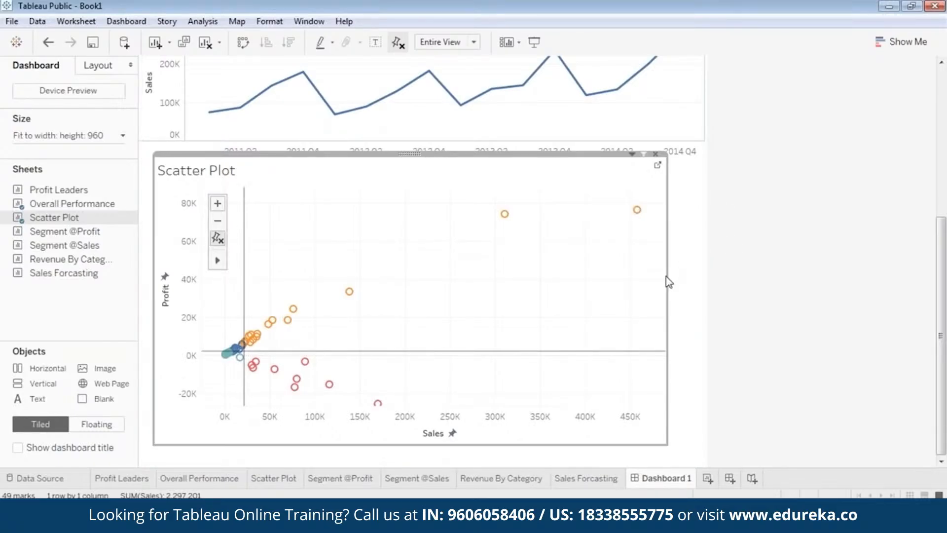
pyautogui.moveTo(668, 276); pyautogui.dragTo(597, 277)
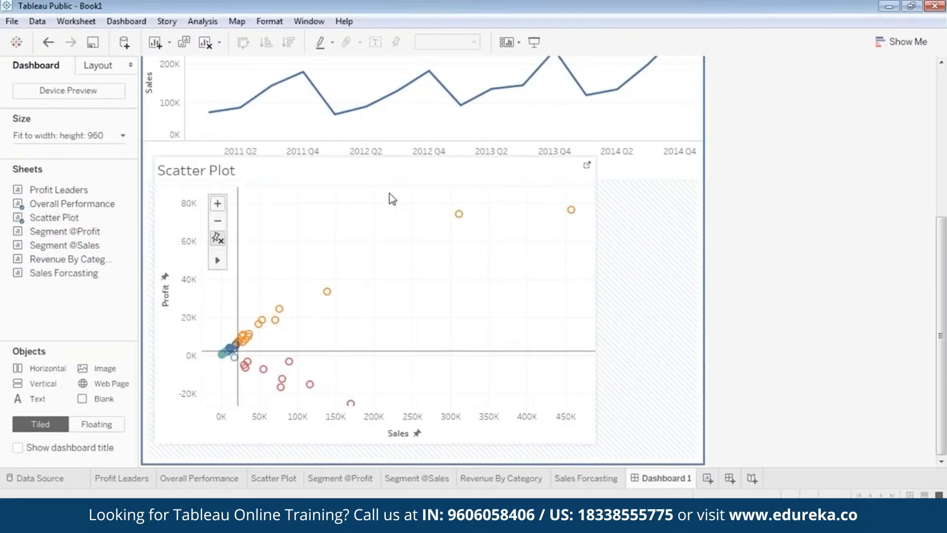
# Step: Move the floating Scatter Plot to sit just below the Overall Performance chart's axis title
pyautogui.moveTo(369, 153); pyautogui.dragTo(368, 165)
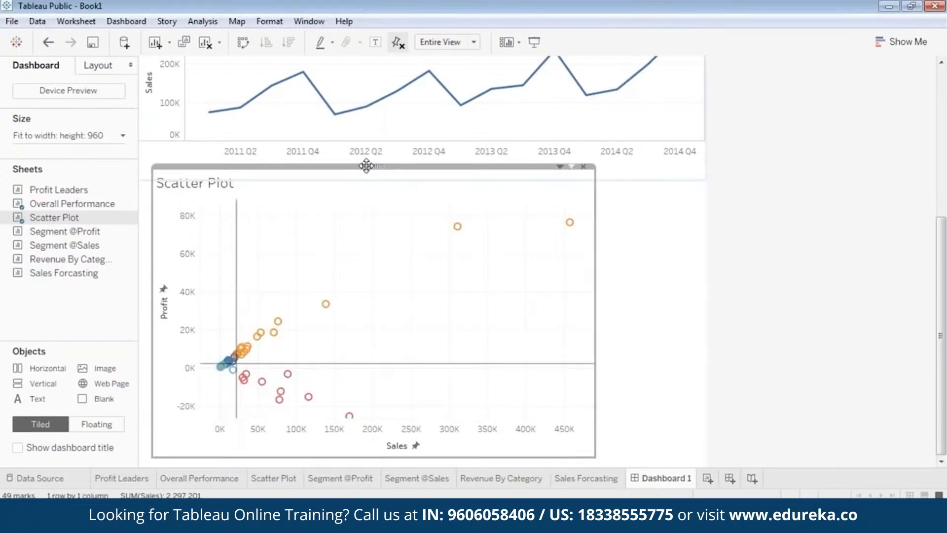
pyautogui.click(645, 272)
pyautogui.click(351, 232)
pyautogui.moveTo(348, 168); pyautogui.dragTo(311, 179)
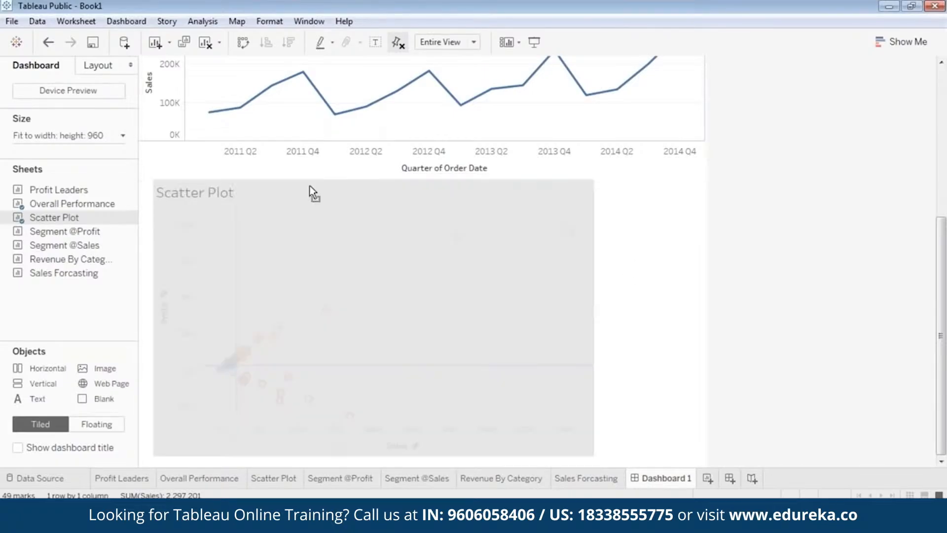
pyautogui.click(495, 271)
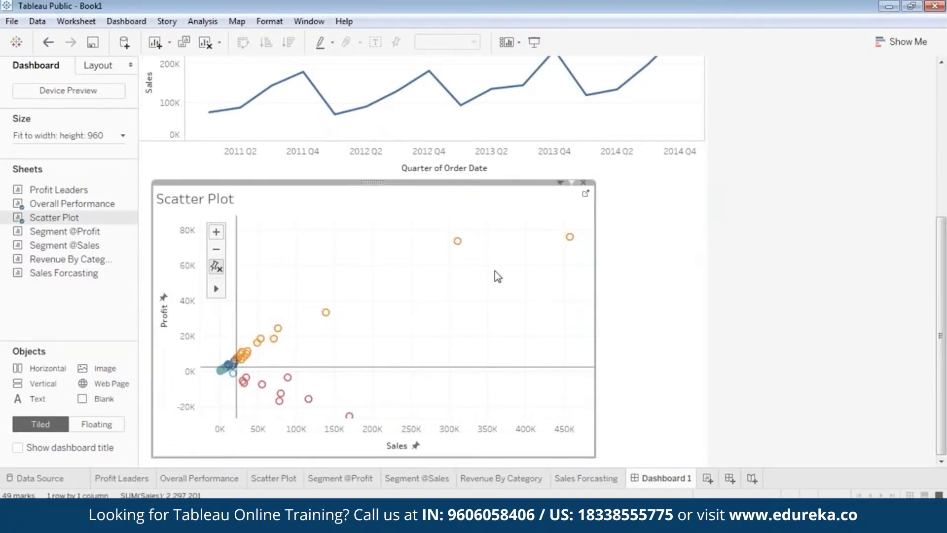
pyautogui.moveTo(375, 184); pyautogui.dragTo(372, 184)
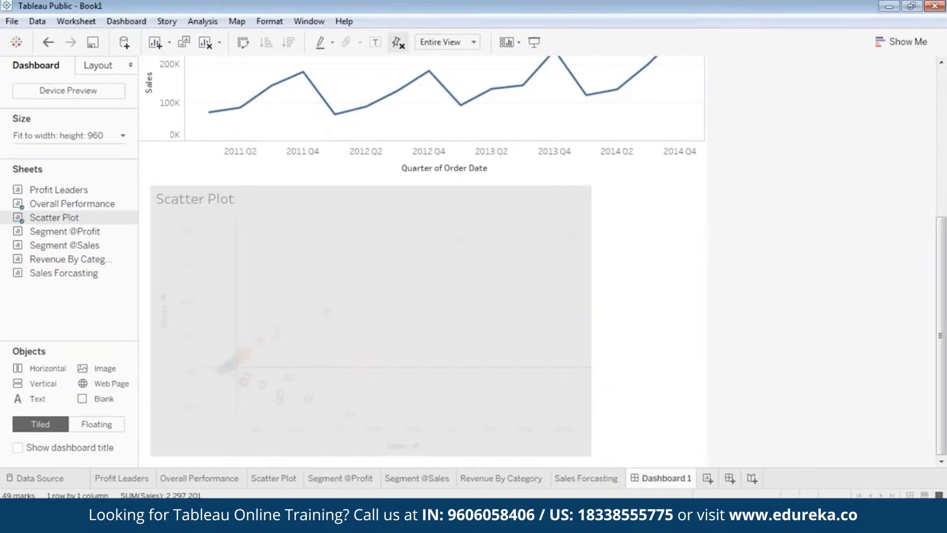
# Step: Preview the dashboard in presentation mode, scrolling through the charts, and return to editing
pyautogui.click(534, 43)
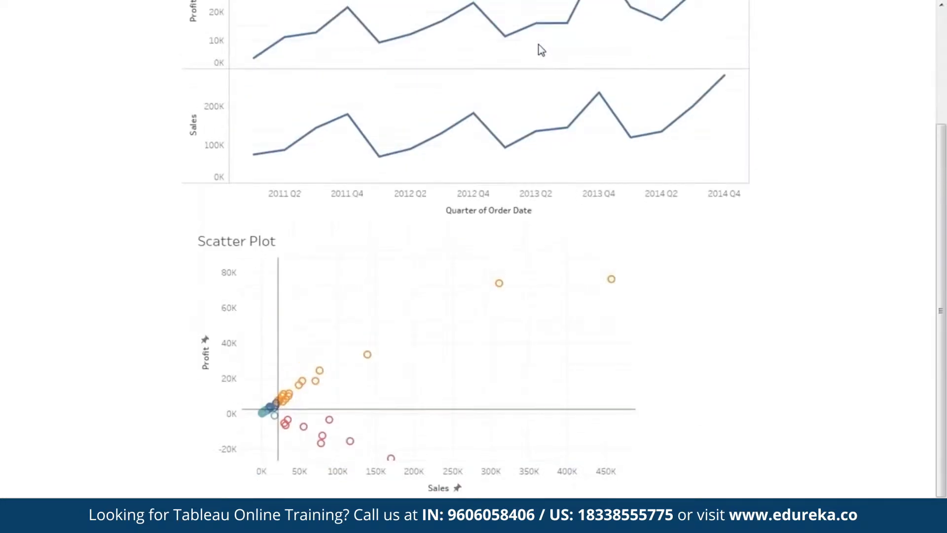
pyautogui.scroll(2, 807, 250)
pyautogui.scroll(1, 806, 150)
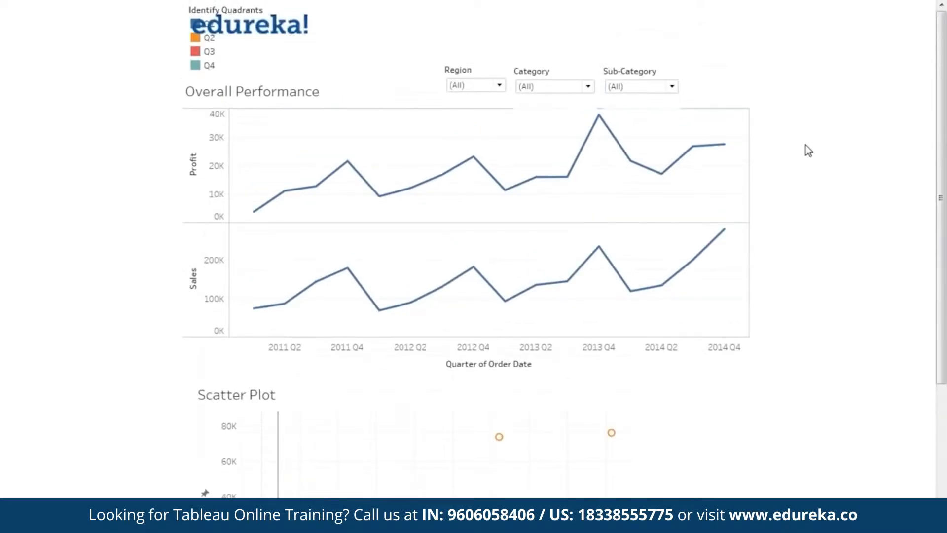
pyautogui.scroll(-5, 800, 174)
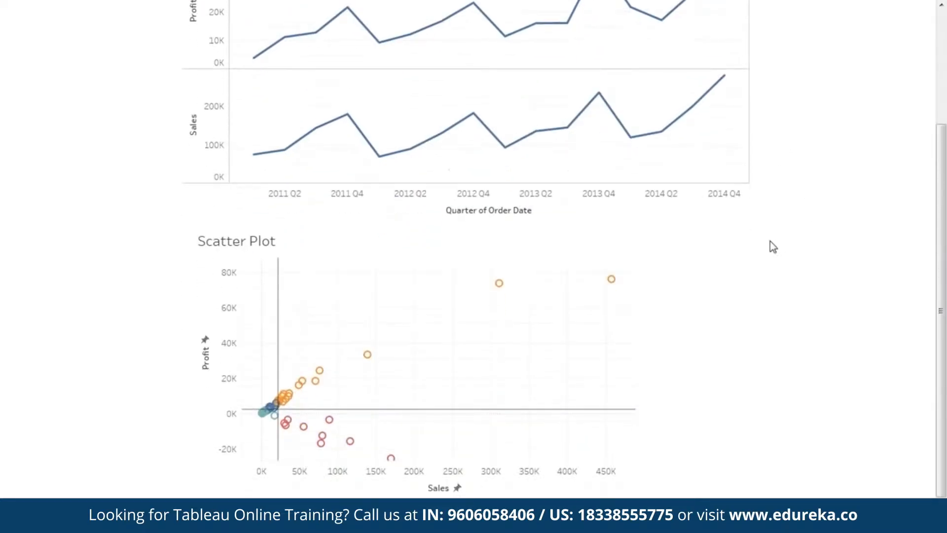
pyautogui.press('Escape')
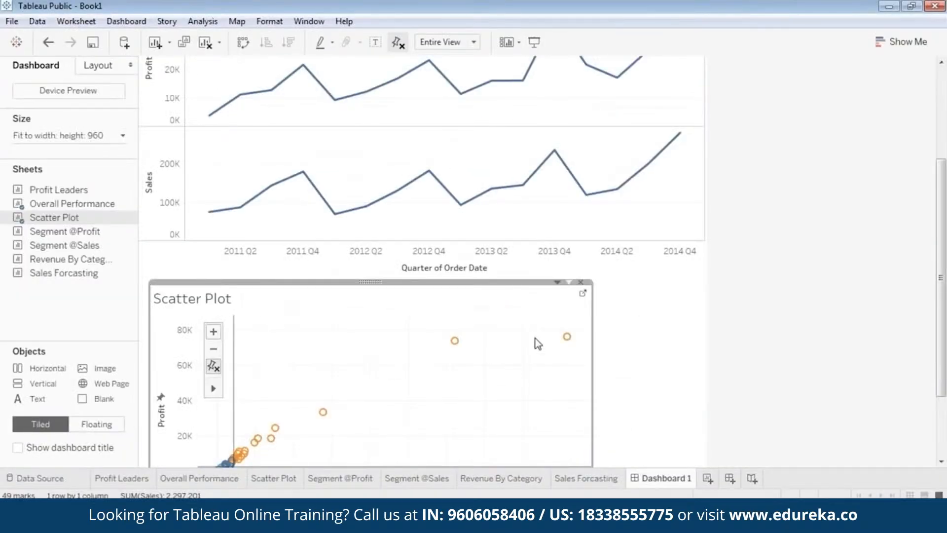
# Step: Make the Identify Quadrants legend a floating object
pyautogui.scroll(-2, 853, 300)
pyautogui.scroll(-2, 855, 300)
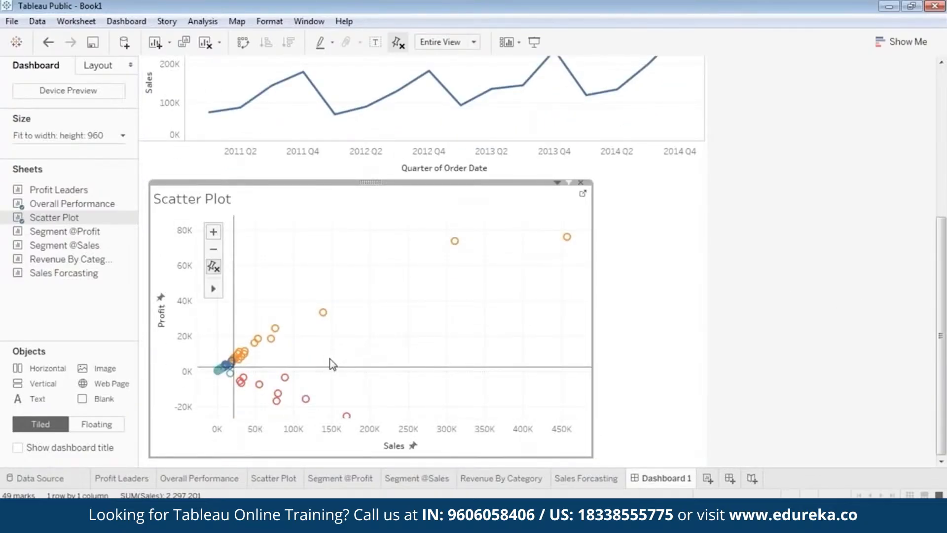
pyautogui.moveTo(330, 366)
pyautogui.click(943, 336)
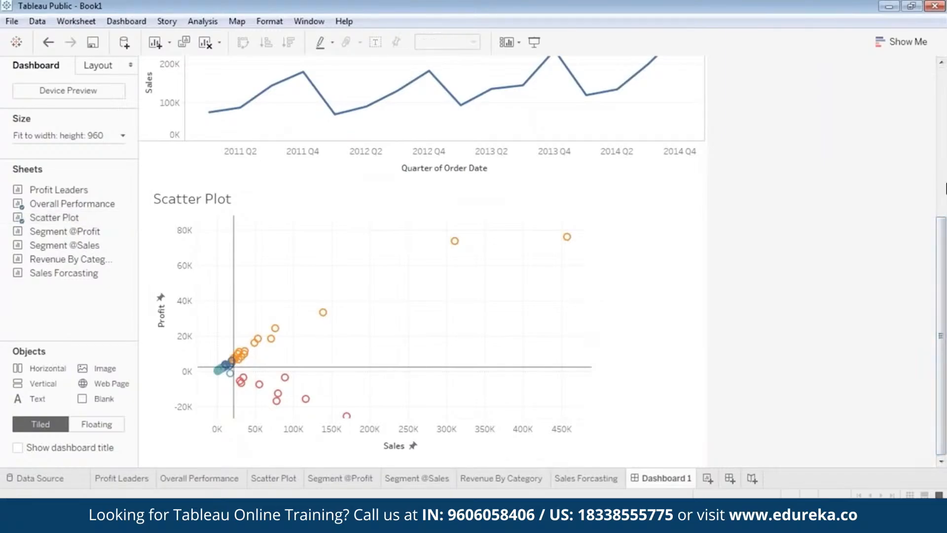
pyautogui.moveTo(946, 339); pyautogui.dragTo(945, 104)
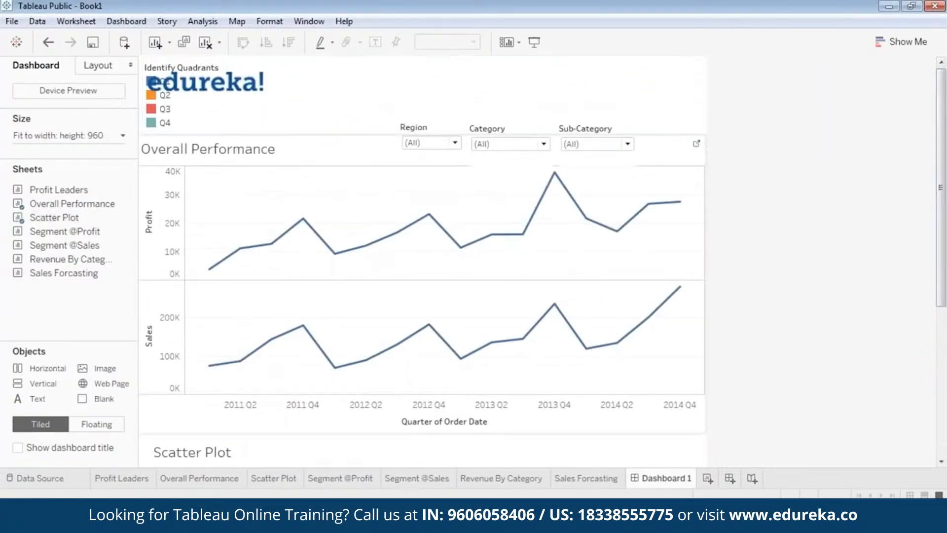
pyautogui.click(165, 122)
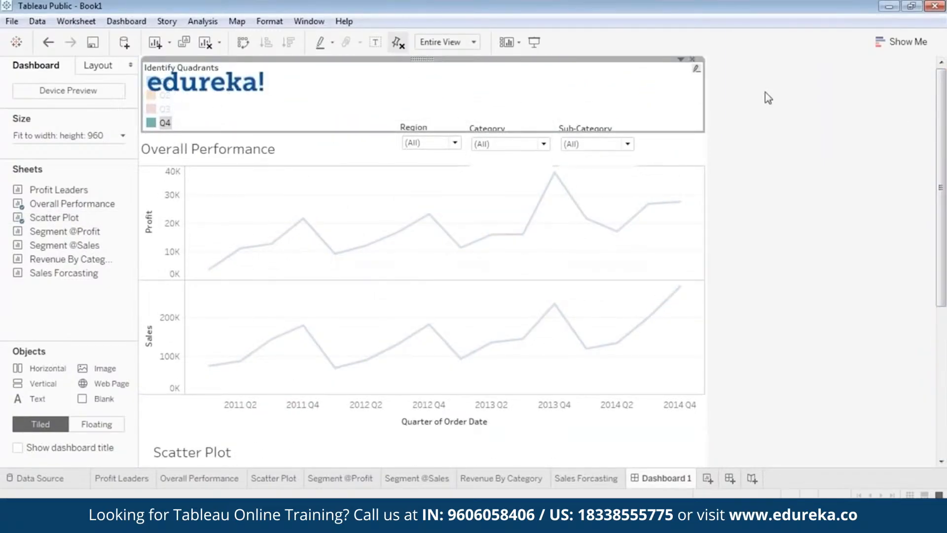
pyautogui.rightClick(421, 59)
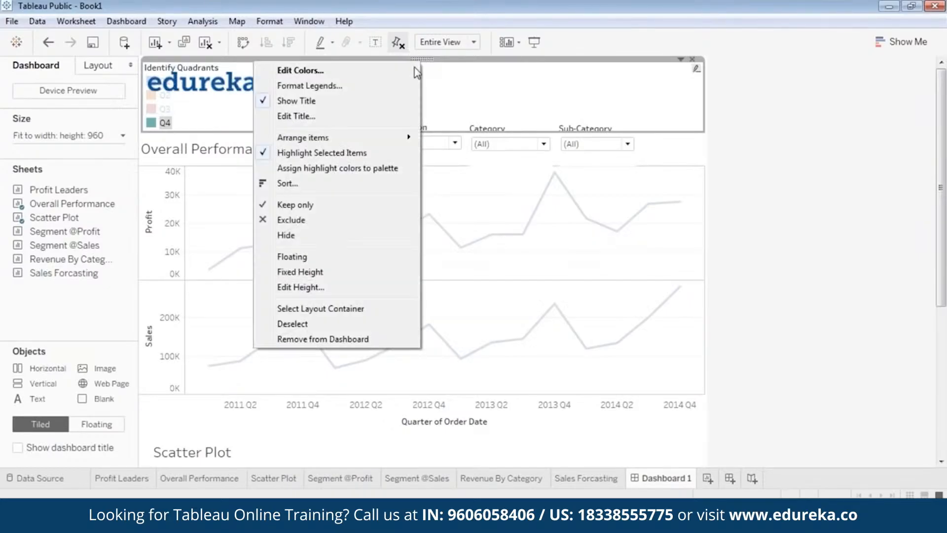
pyautogui.click(321, 257)
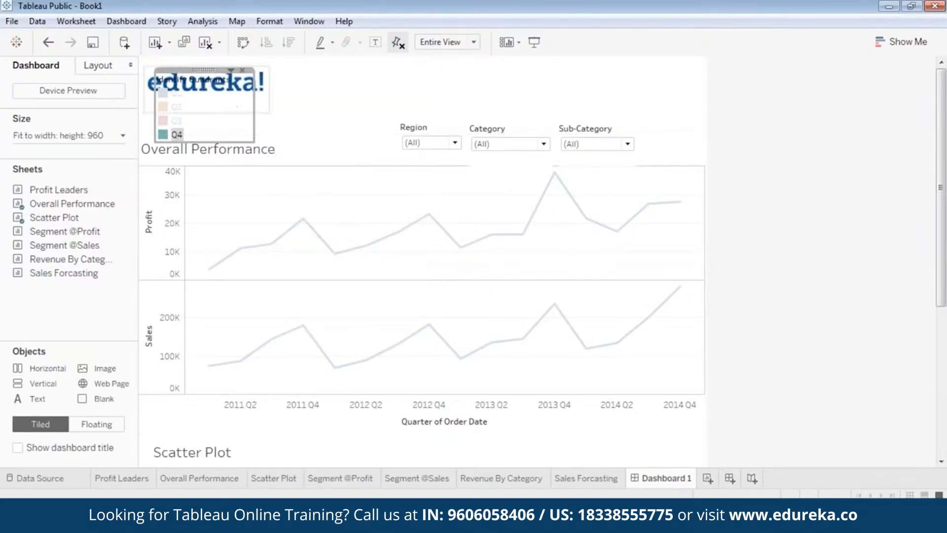
# Step: Move the floating Identify Quadrants legend beside the upper right of the scatter plot
pyautogui.moveTo(263, 147); pyautogui.dragTo(542, 411)
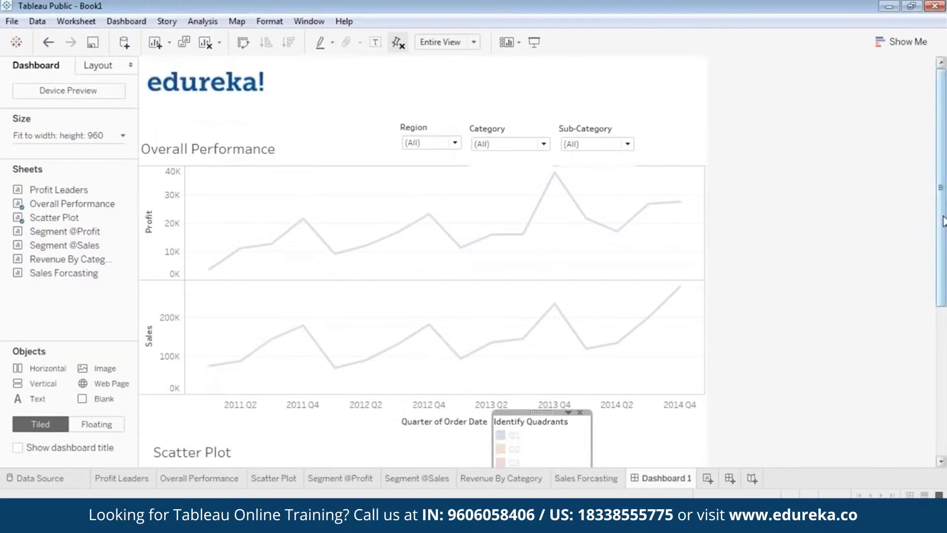
pyautogui.moveTo(945, 218); pyautogui.dragTo(945, 334)
pyautogui.moveTo(541, 220); pyautogui.dragTo(660, 301)
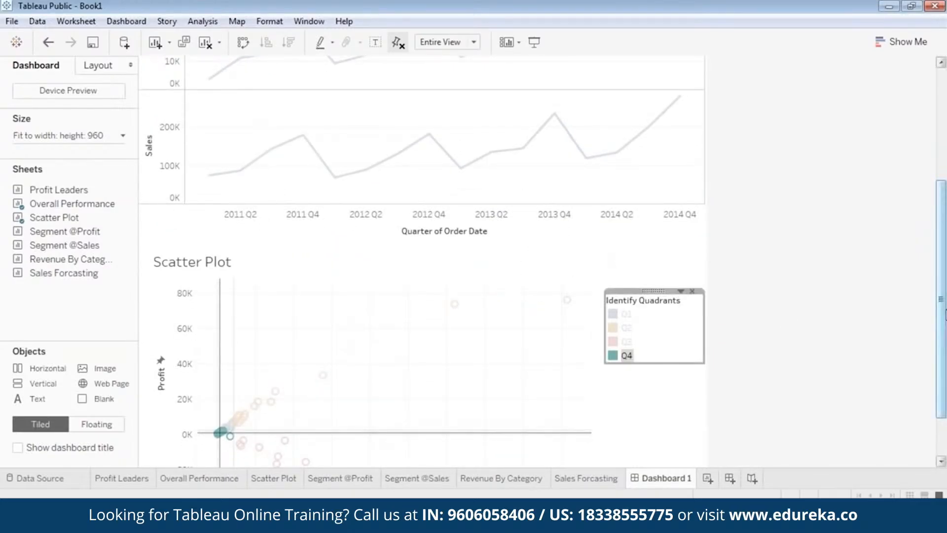
# Step: Move the floating Identify Quadrants legend down beside the middle right of the scatter plot
pyautogui.moveTo(945, 316); pyautogui.dragTo(944, 360)
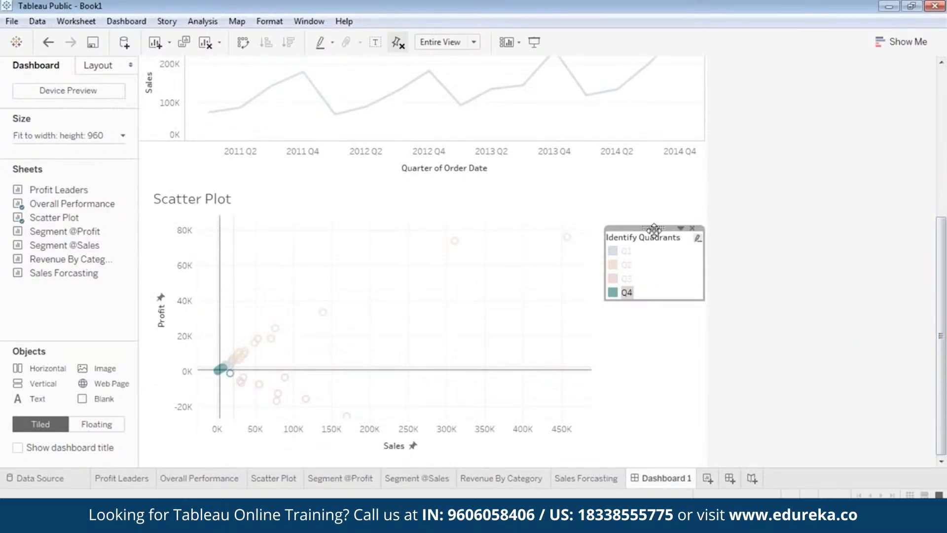
pyautogui.moveTo(655, 227); pyautogui.dragTo(656, 212)
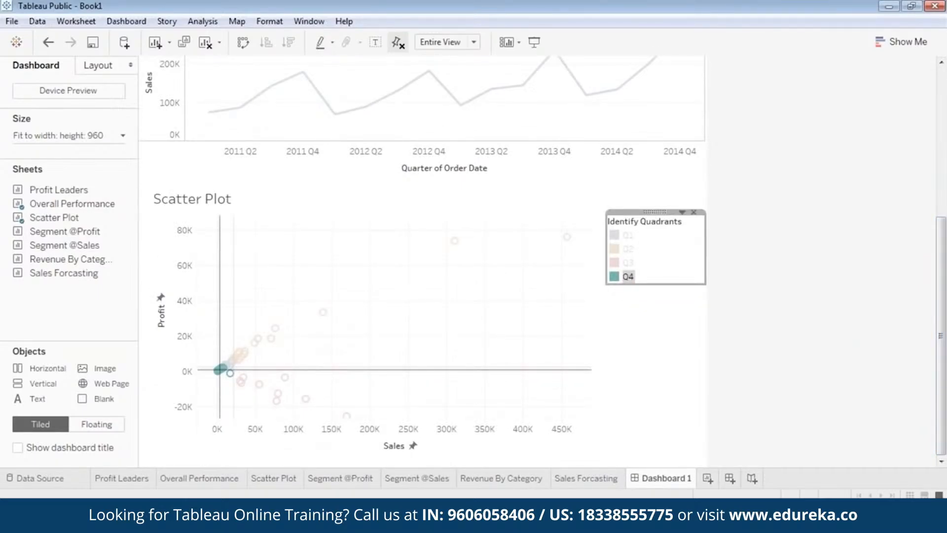
pyautogui.click(642, 349)
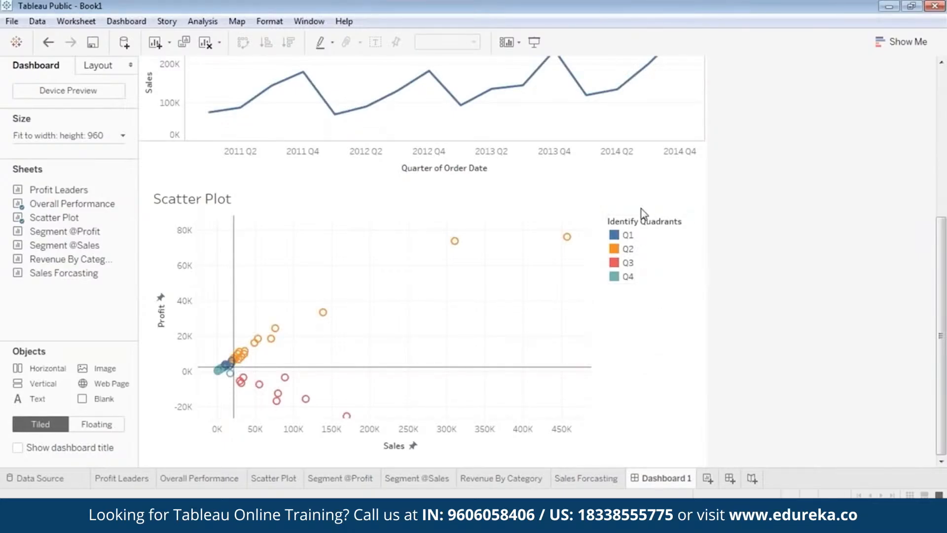
pyautogui.click(654, 222)
pyautogui.moveTo(660, 221); pyautogui.dragTo(660, 306)
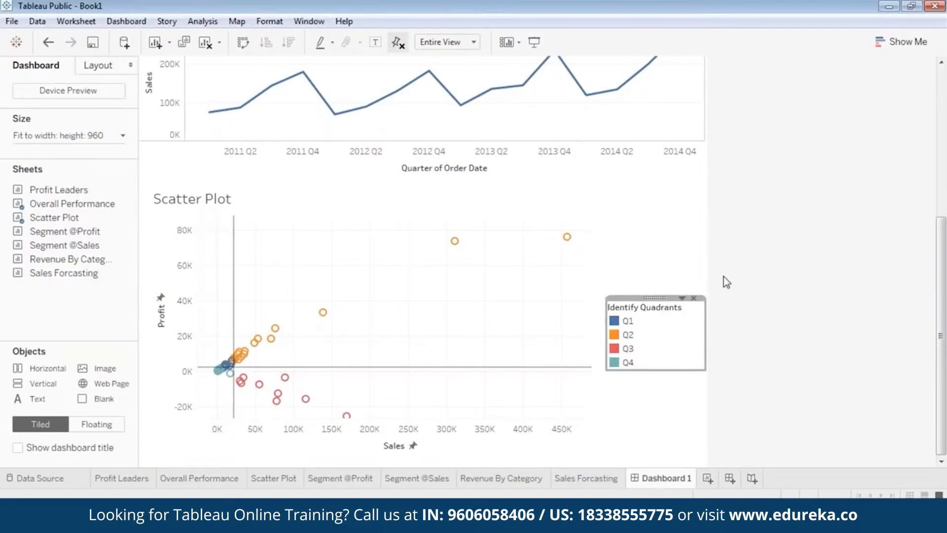
# Step: Add the Region filter to the Scatter Plot on the dashboard
pyautogui.scroll(3, 767, 288)
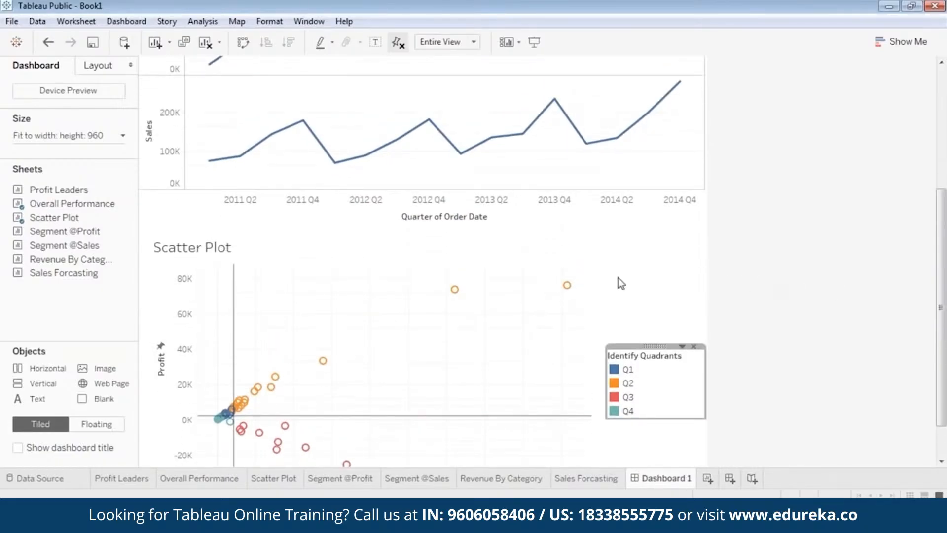
pyautogui.rightClick(508, 282)
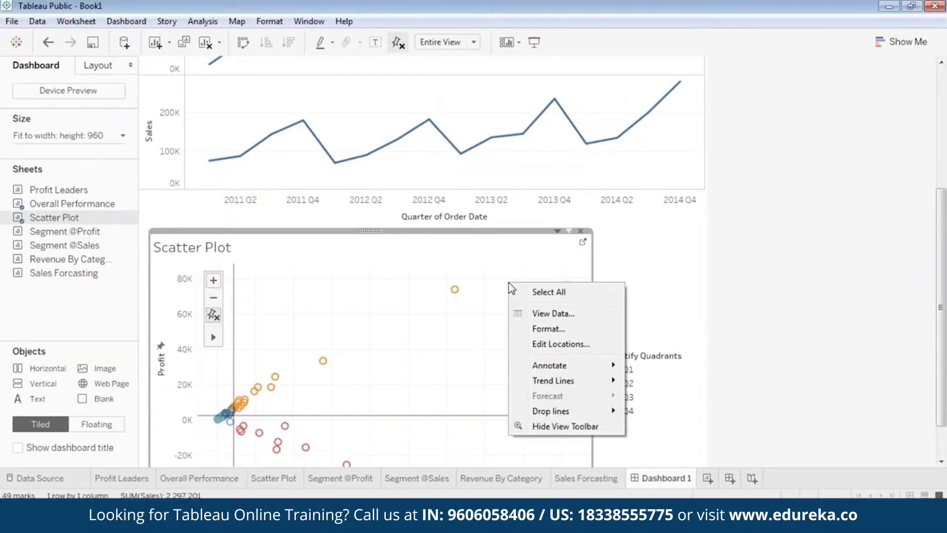
pyautogui.click(652, 288)
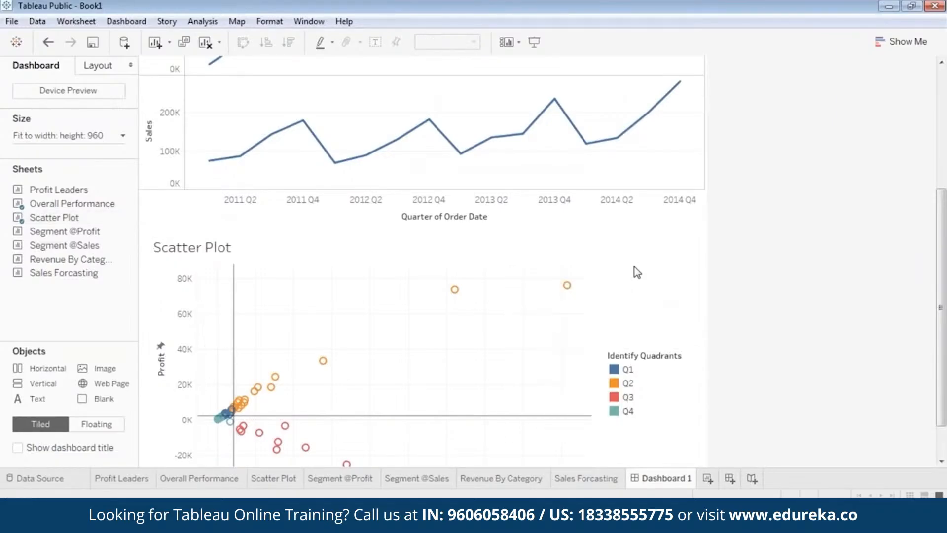
pyautogui.rightClick(434, 241)
pyautogui.click(369, 233)
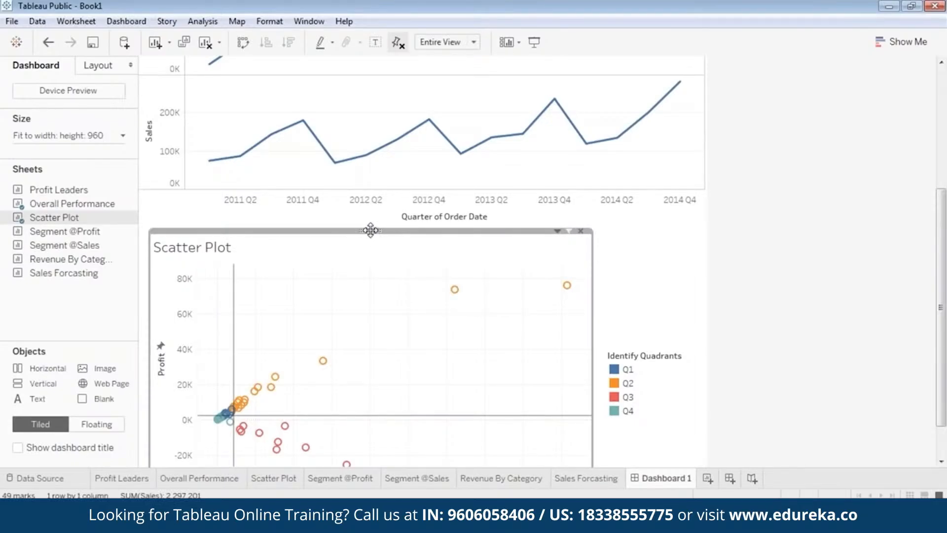
pyautogui.rightClick(371, 230)
pyautogui.moveTo(324, 339)
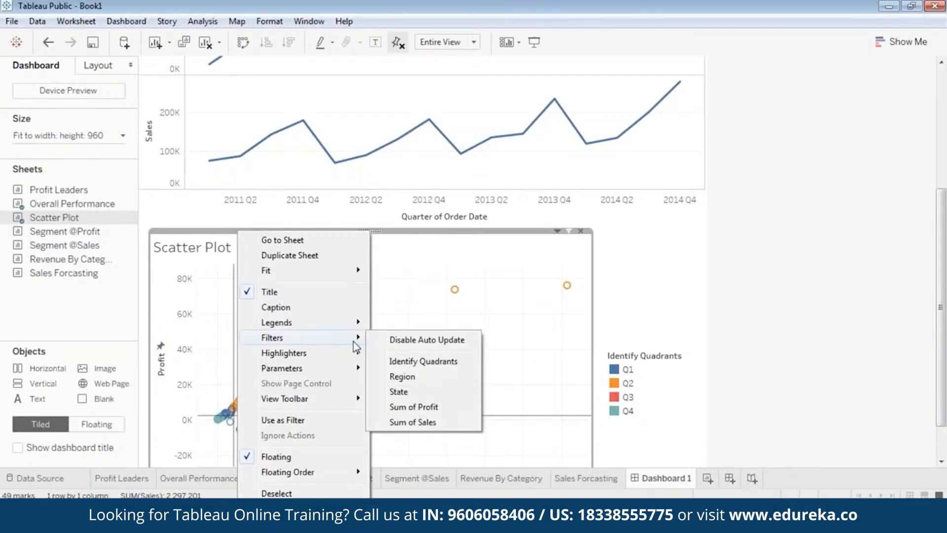
pyautogui.click(413, 377)
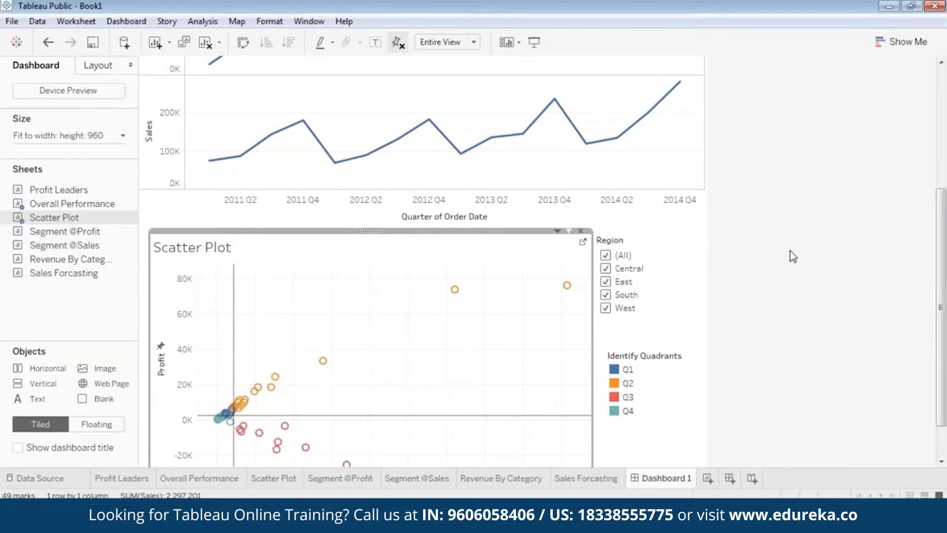
# Step: Resize the Region filter card and position it beside the scatter plot's upper right
pyautogui.click(661, 241)
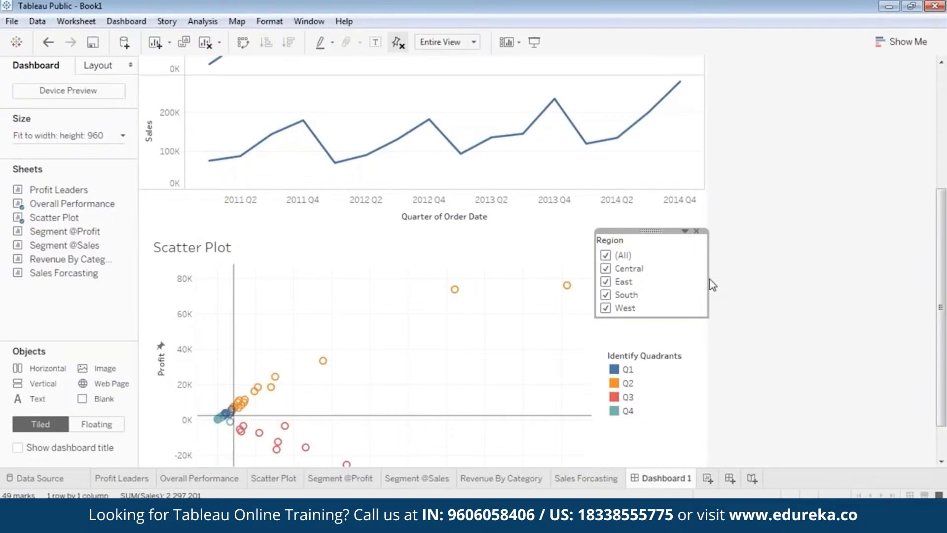
pyautogui.moveTo(708, 279); pyautogui.dragTo(686, 291)
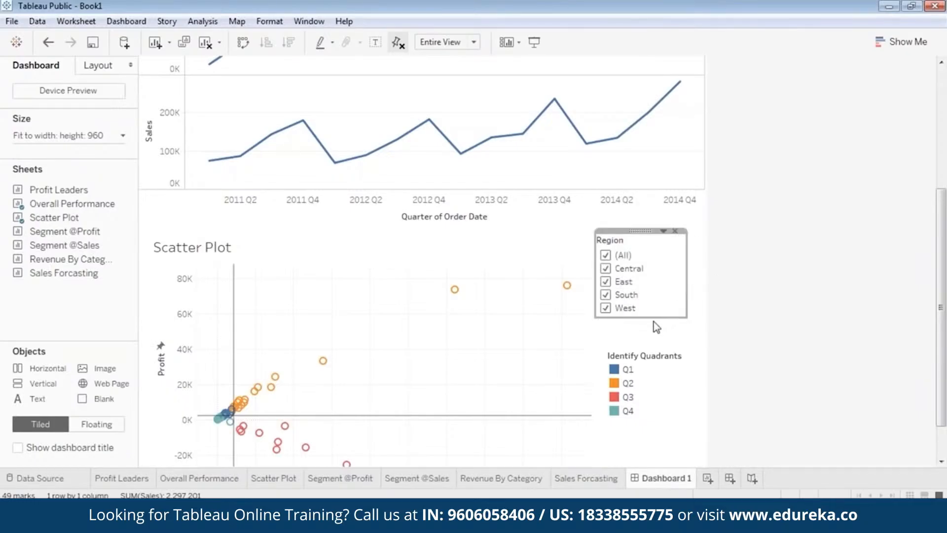
pyautogui.moveTo(656, 319); pyautogui.dragTo(657, 331)
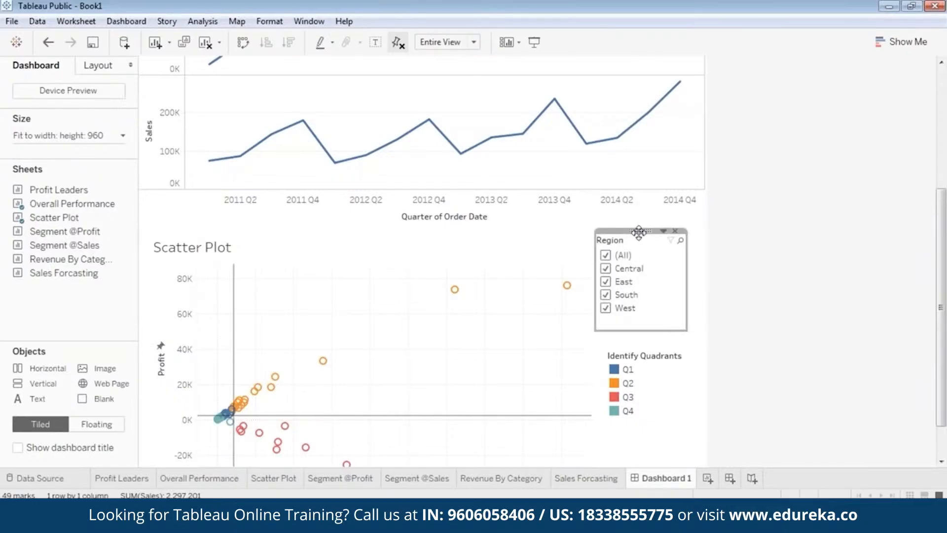
pyautogui.moveTo(640, 230); pyautogui.dragTo(651, 236)
# Step: Narrow the Identify Quadrants legend and move it up just below the Region filter
pyautogui.click(678, 362)
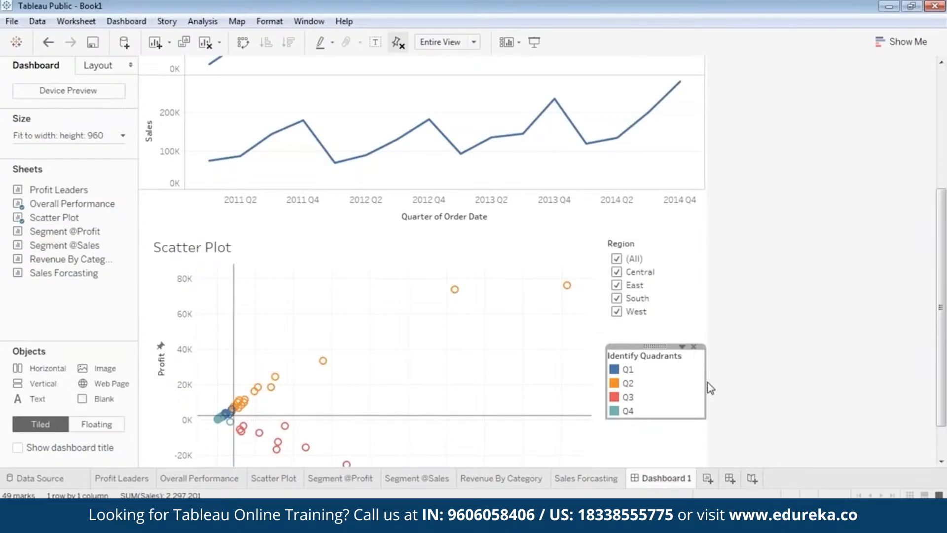
pyautogui.moveTo(710, 388); pyautogui.dragTo(698, 383)
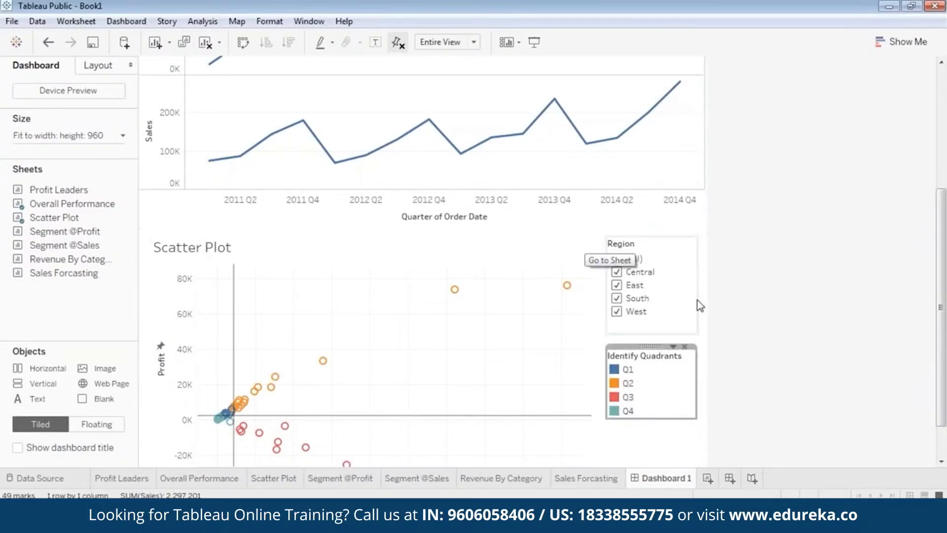
pyautogui.moveTo(651, 346); pyautogui.dragTo(649, 324)
pyautogui.click(748, 325)
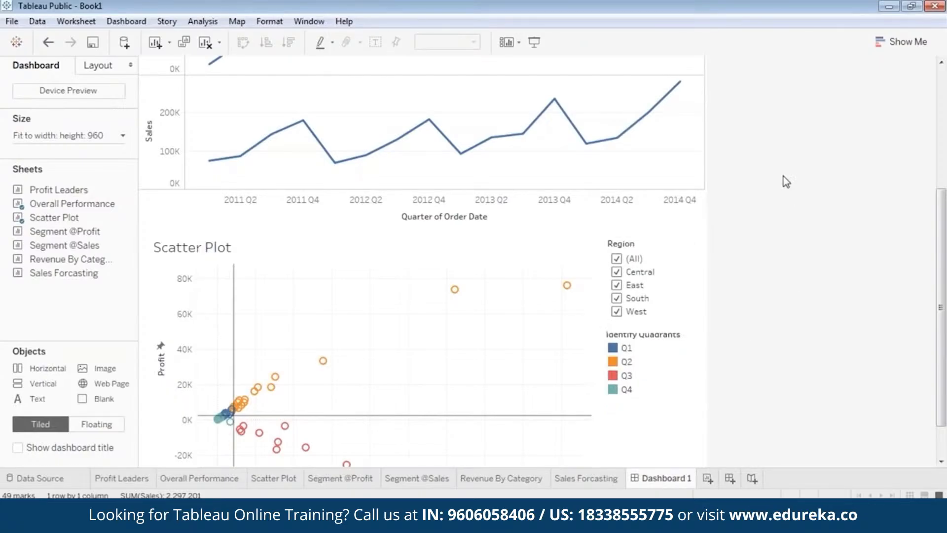
pyautogui.click(653, 330)
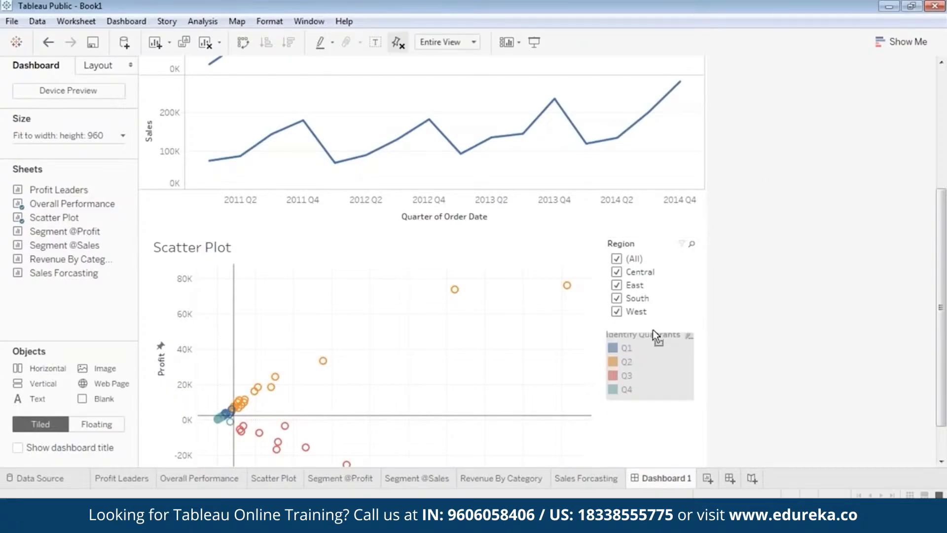
pyautogui.click(753, 366)
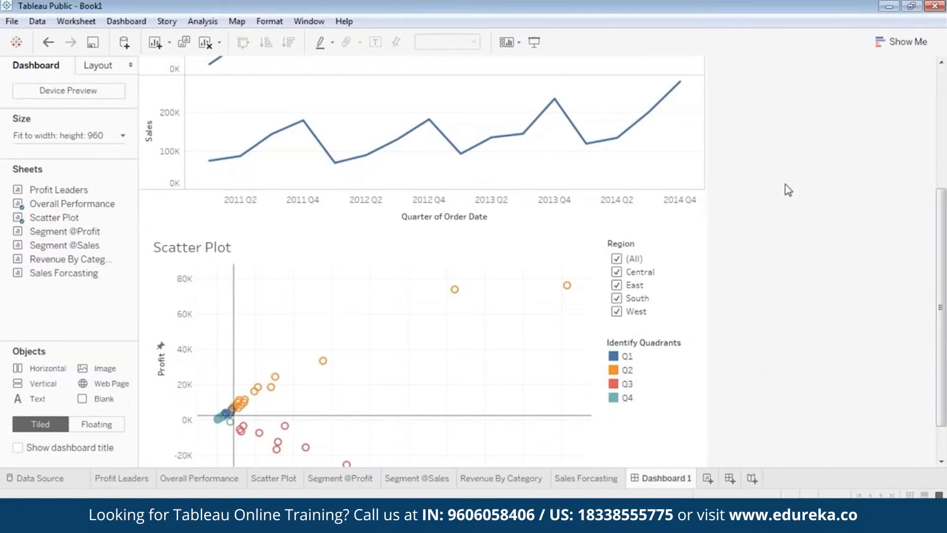
pyautogui.click(655, 333)
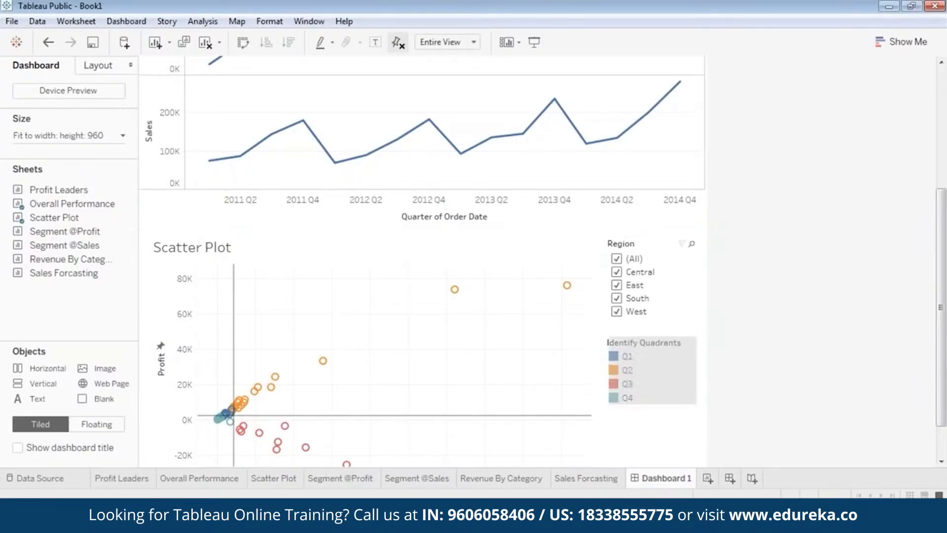
# Step: Preview the dashboard in presentation mode and return to editing
pyautogui.click(534, 42)
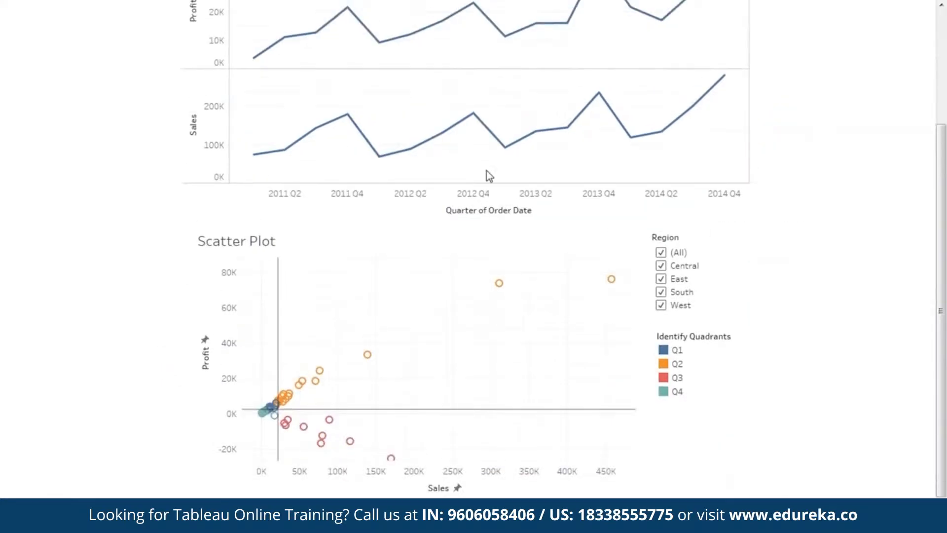
pyautogui.scroll(5, 775, 253)
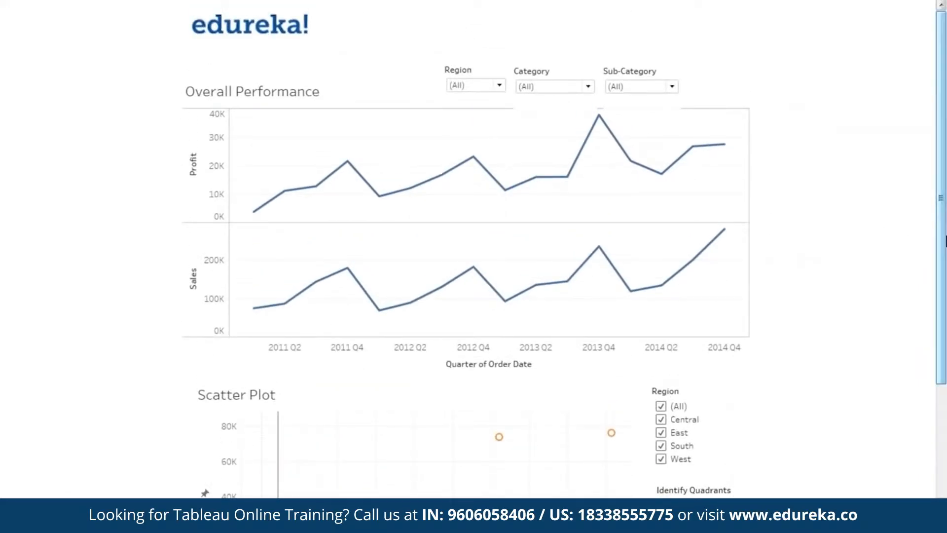
pyautogui.press('Escape')
# Step: Raise the Region, Category and Sub-Category filters into a row above the Overall Performance title
pyautogui.click(220, 151)
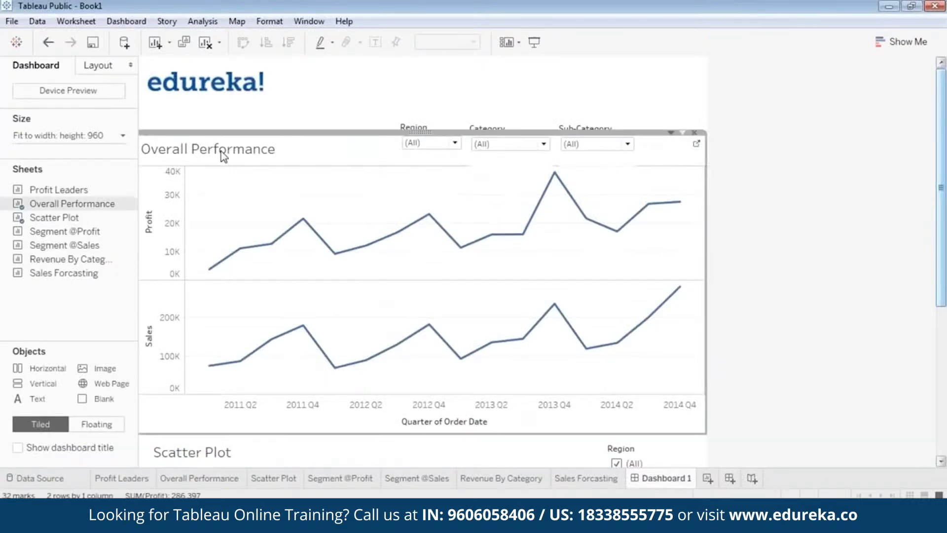
pyautogui.click(415, 130)
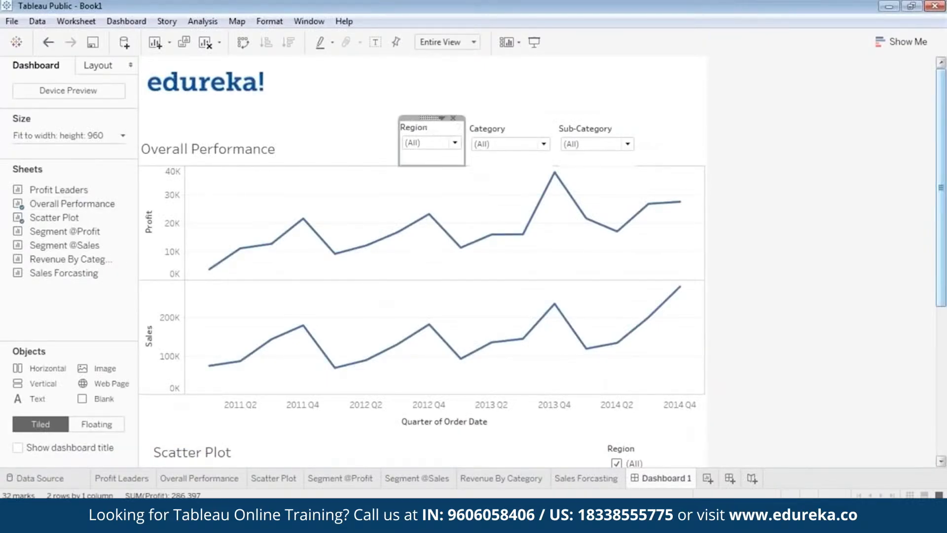
pyautogui.moveTo(428, 118); pyautogui.dragTo(429, 101)
pyautogui.click(487, 128)
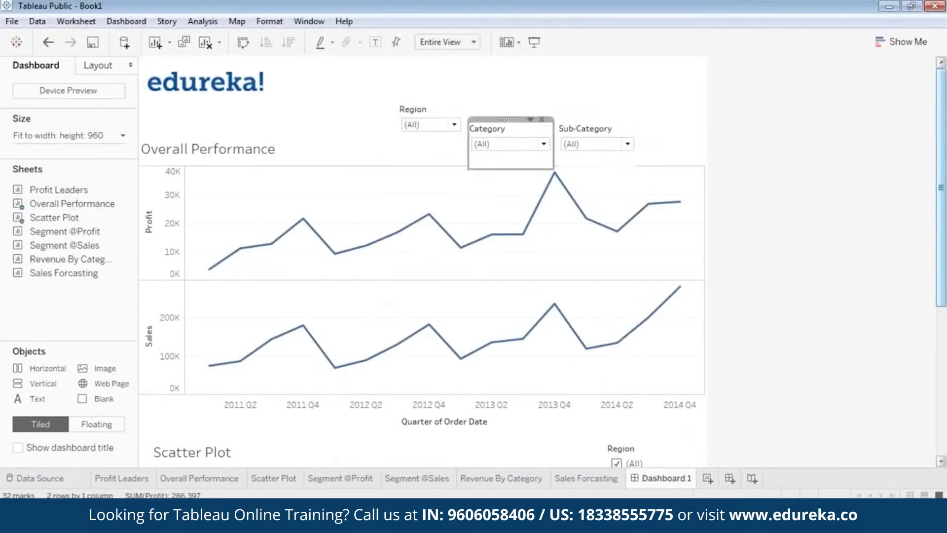
pyautogui.moveTo(509, 119); pyautogui.dragTo(508, 97)
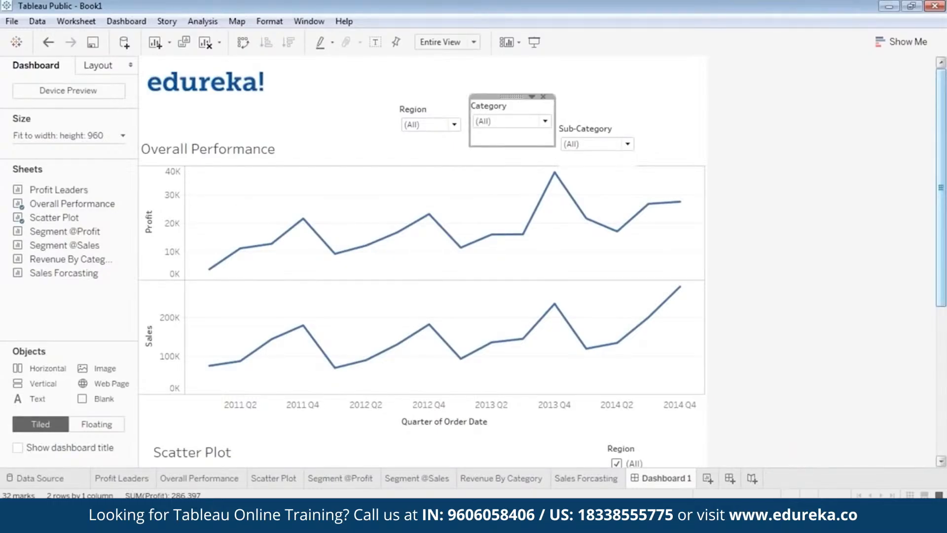
pyautogui.moveTo(501, 142)
pyautogui.mouseDown()
pyautogui.moveTo(501, 154)
pyautogui.moveTo(501, 138)
pyautogui.mouseUp()
pyautogui.click(601, 123)
pyautogui.moveTo(601, 123)
pyautogui.mouseDown()
pyautogui.moveTo(598, 102)
pyautogui.moveTo(590, 151)
pyautogui.moveTo(592, 138)
pyautogui.mouseUp()
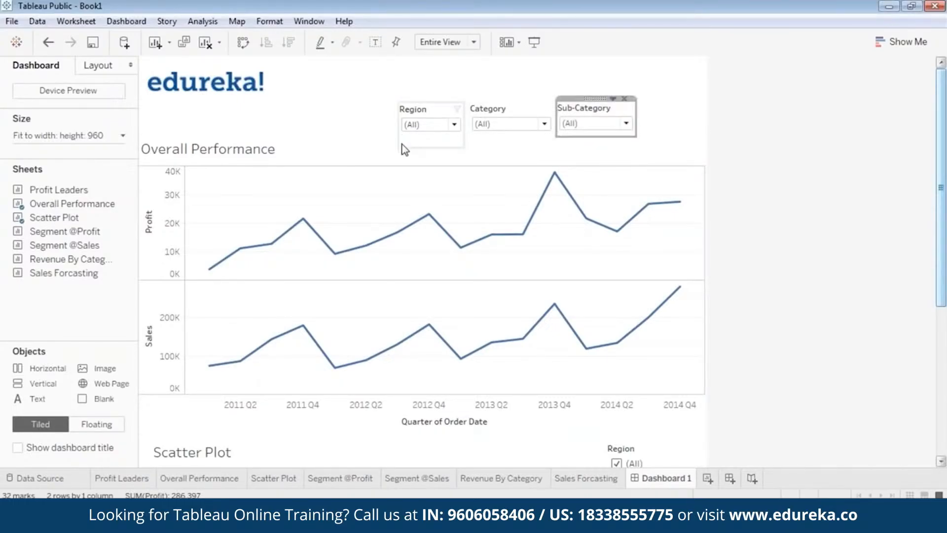
pyautogui.click(423, 152)
pyautogui.click(438, 125)
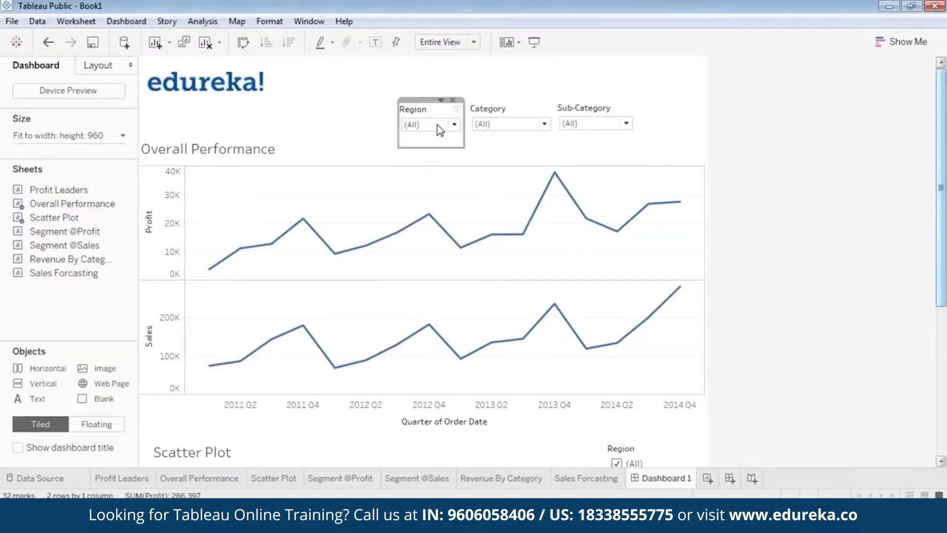
pyautogui.moveTo(429, 147); pyautogui.dragTo(433, 132)
pyautogui.click(400, 179)
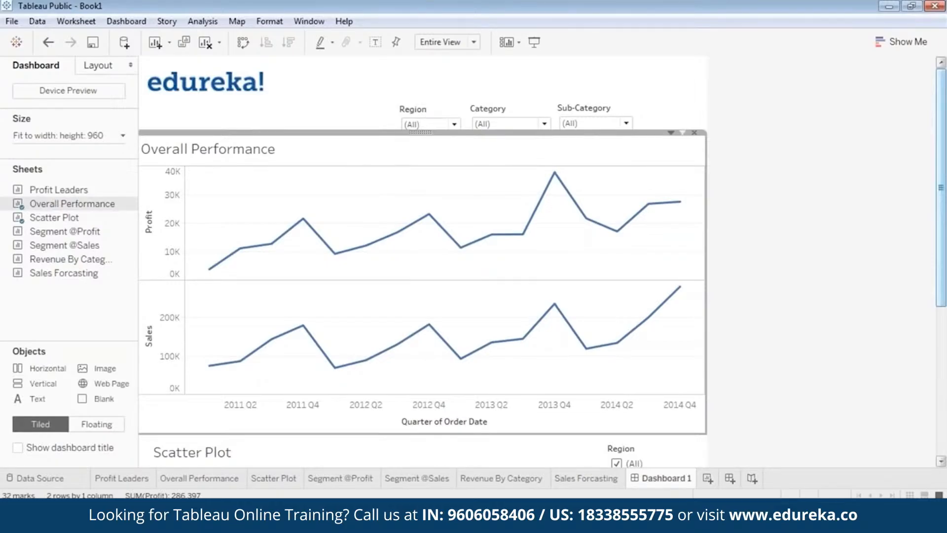
# Step: Preview the dashboard in presentation mode, scroll through it, and return to editing
pyautogui.click(534, 42)
pyautogui.scroll(-1, 770, 148)
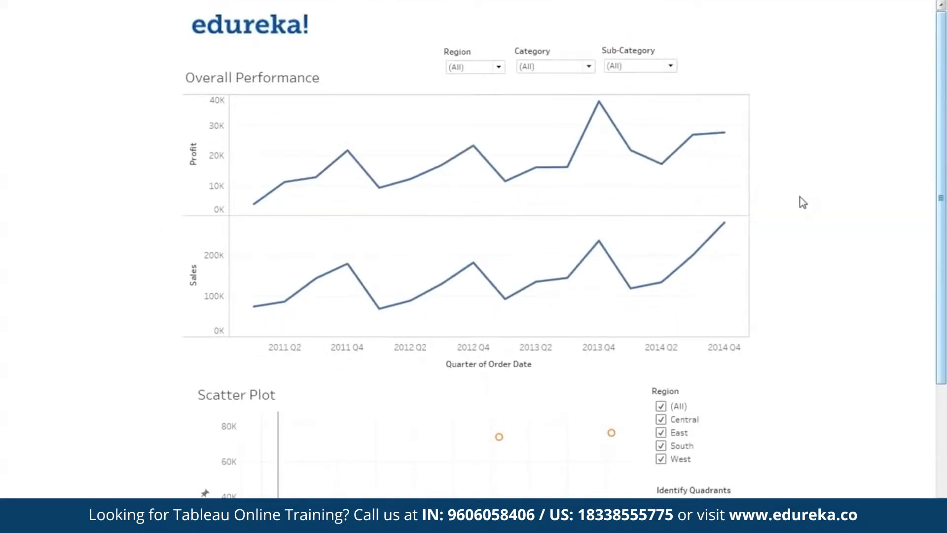
pyautogui.press('Escape')
pyautogui.click(766, 194)
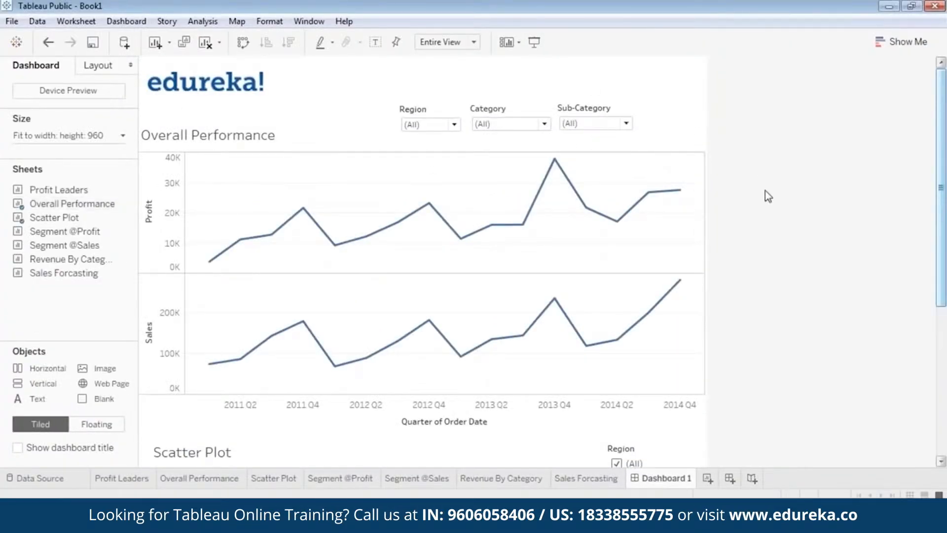
# Step: Format the Overall Performance title in bold blue text, left-aligned
pyautogui.doubleClick(234, 141)
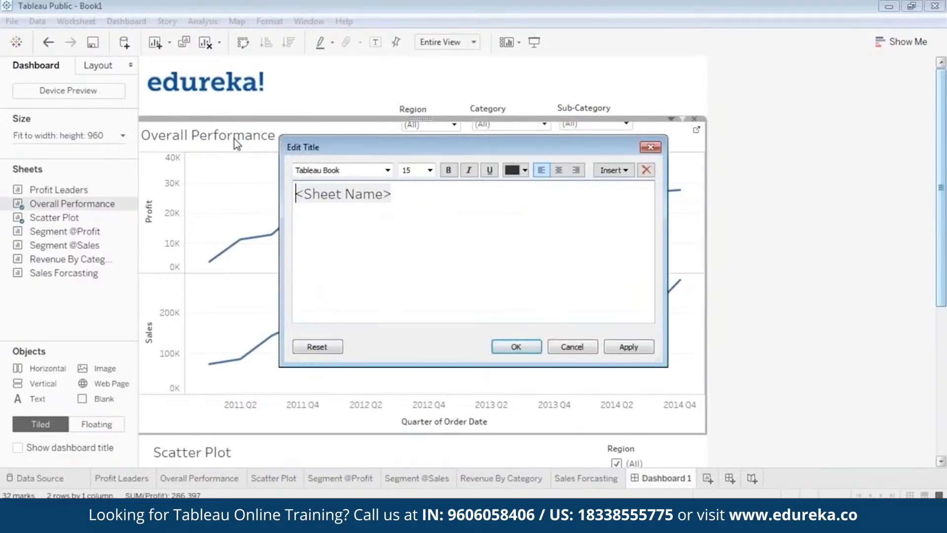
pyautogui.moveTo(424, 197); pyautogui.dragTo(242, 196)
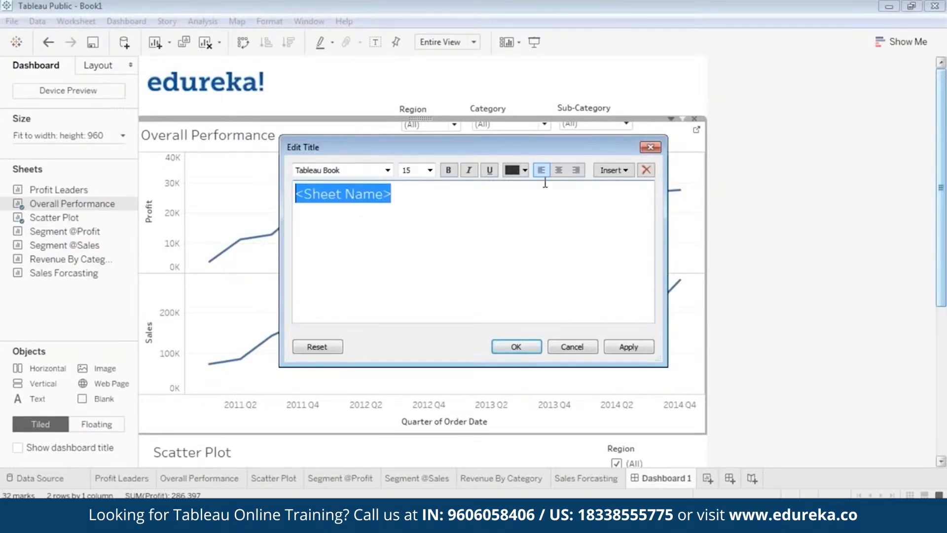
pyautogui.click(526, 171)
pyautogui.click(590, 187)
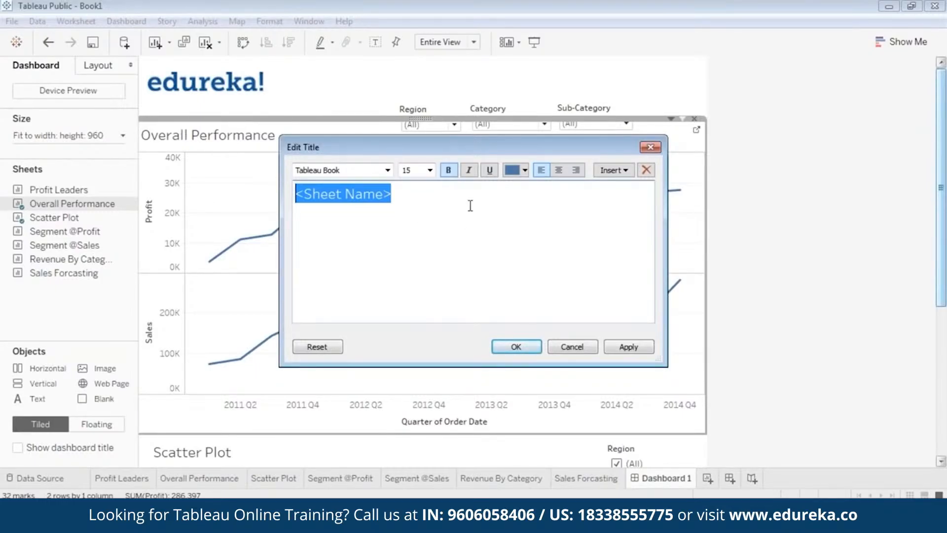
pyautogui.click(559, 173)
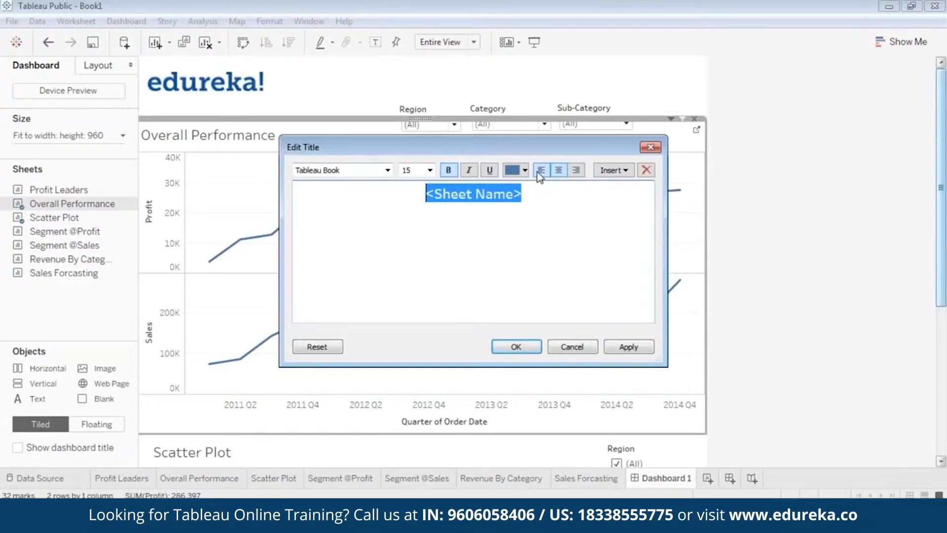
pyautogui.click(540, 172)
pyautogui.click(560, 174)
pyautogui.click(610, 347)
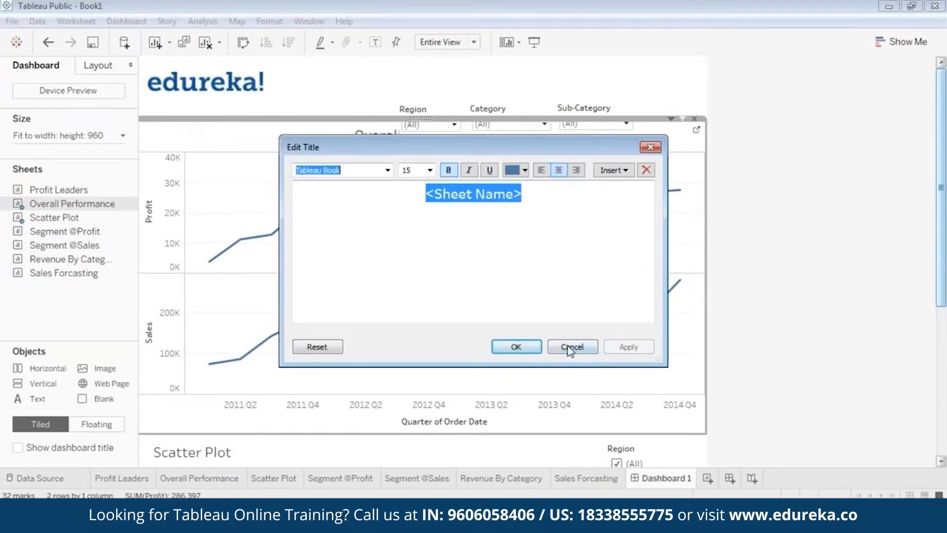
pyautogui.click(541, 171)
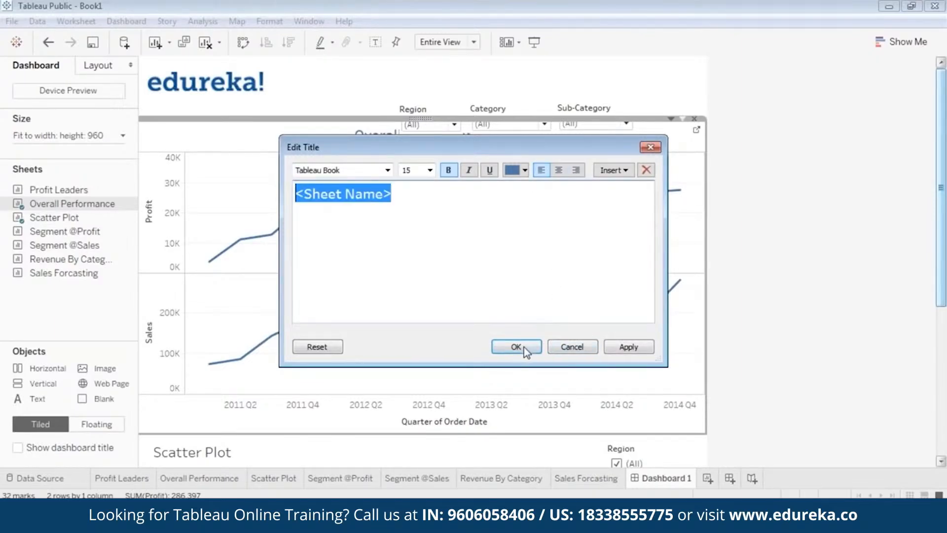
pyautogui.click(628, 348)
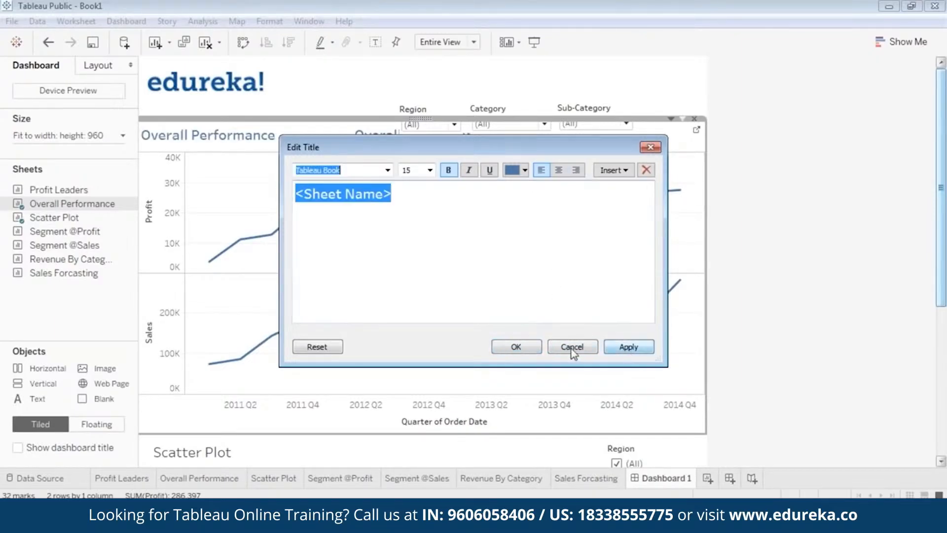
pyautogui.click(515, 348)
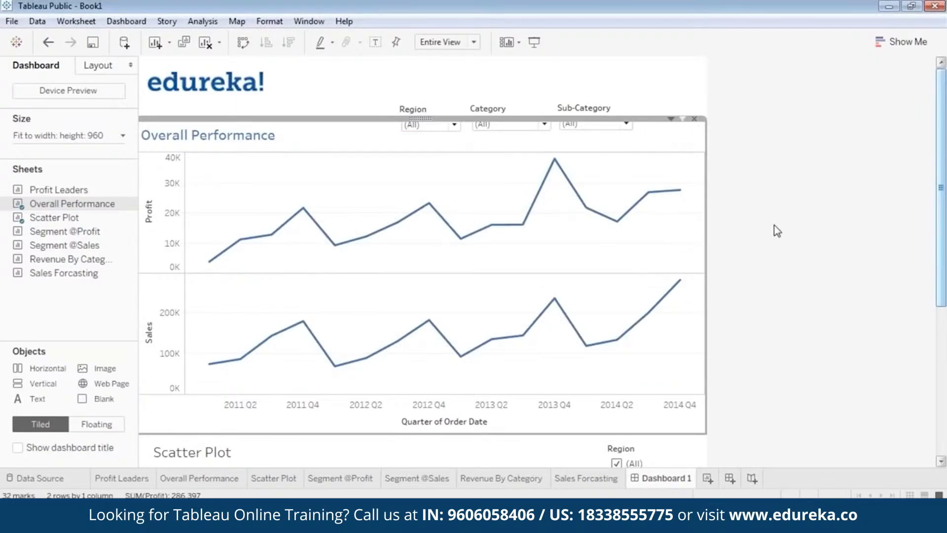
# Step: Preview the dashboard in presentation mode and return to editing
pyautogui.click(535, 42)
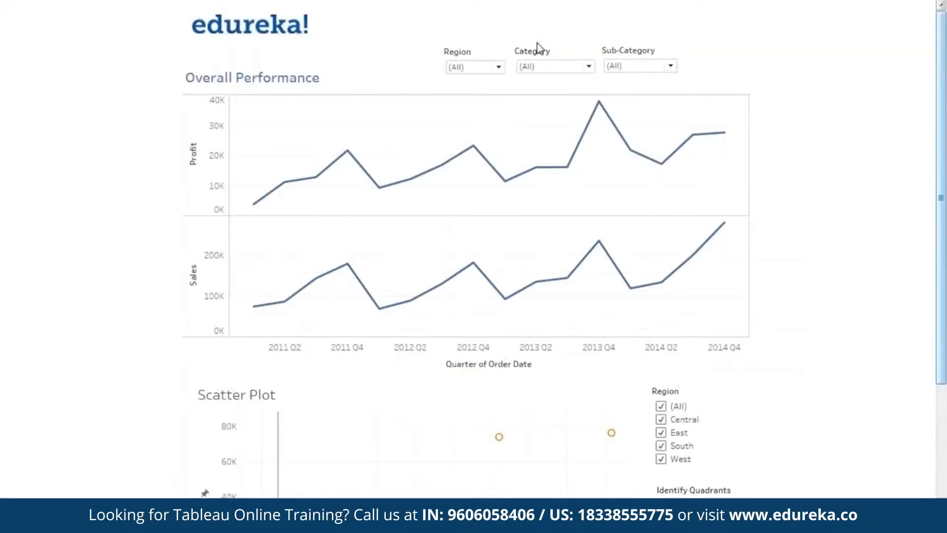
pyautogui.press('Escape')
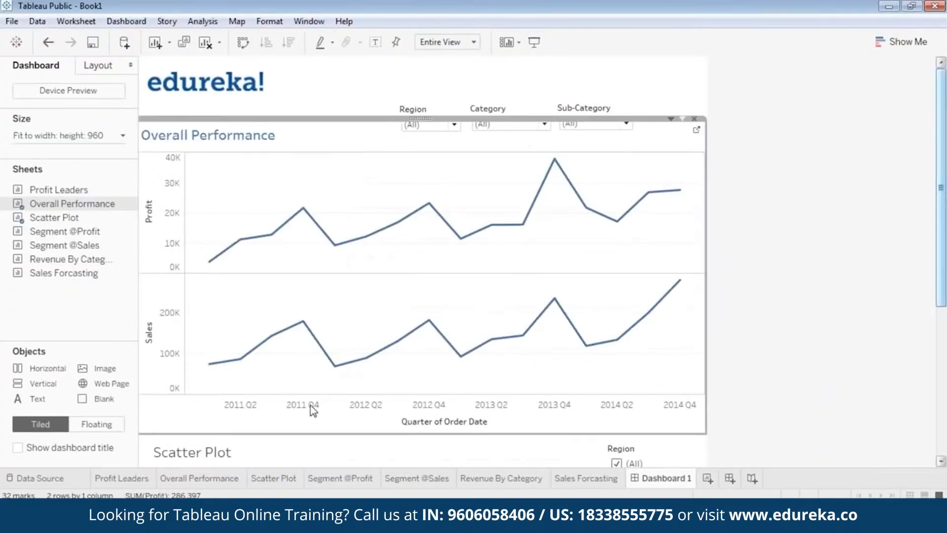
# Step: Format the Scatter Plot title in bold blue text to match
pyautogui.doubleClick(214, 453)
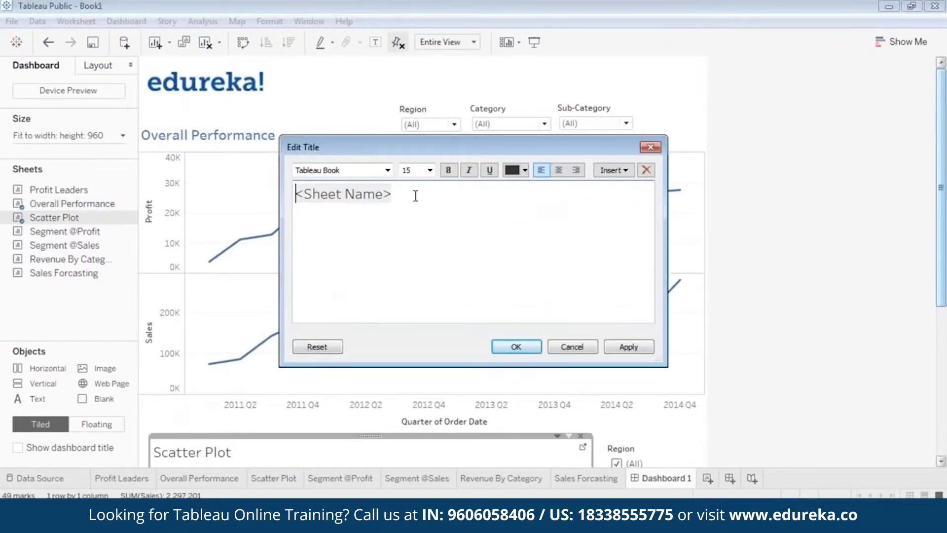
pyautogui.moveTo(416, 196); pyautogui.dragTo(296, 194)
pyautogui.click(525, 171)
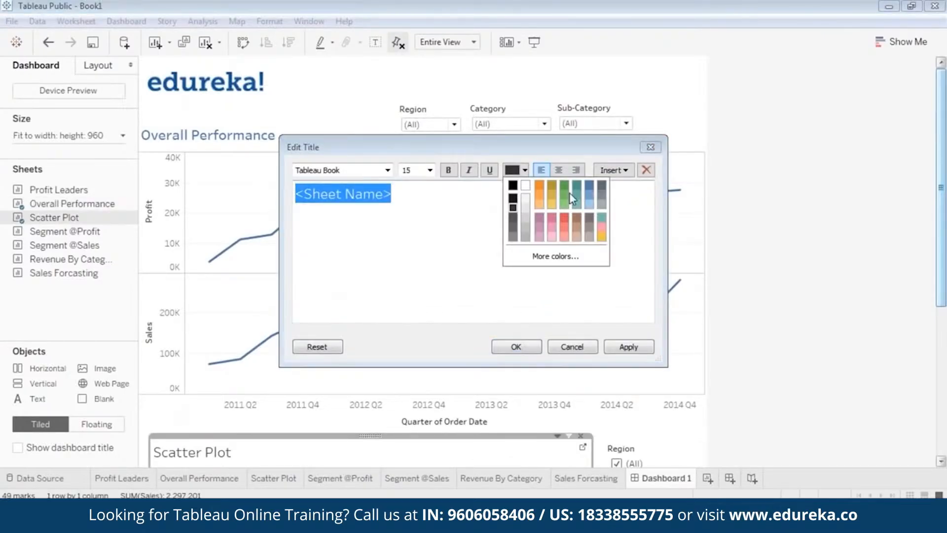
pyautogui.click(589, 193)
pyautogui.click(448, 170)
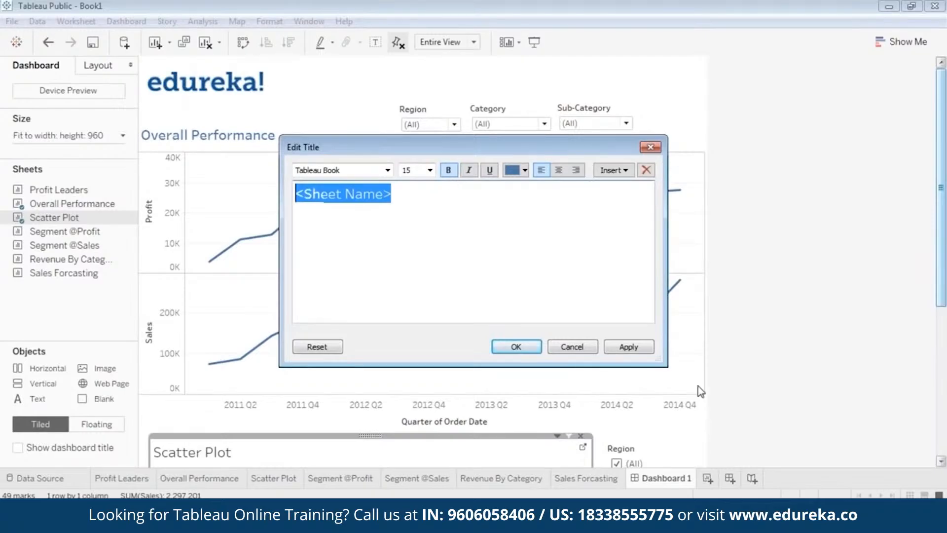
pyautogui.click(648, 348)
pyautogui.click(516, 346)
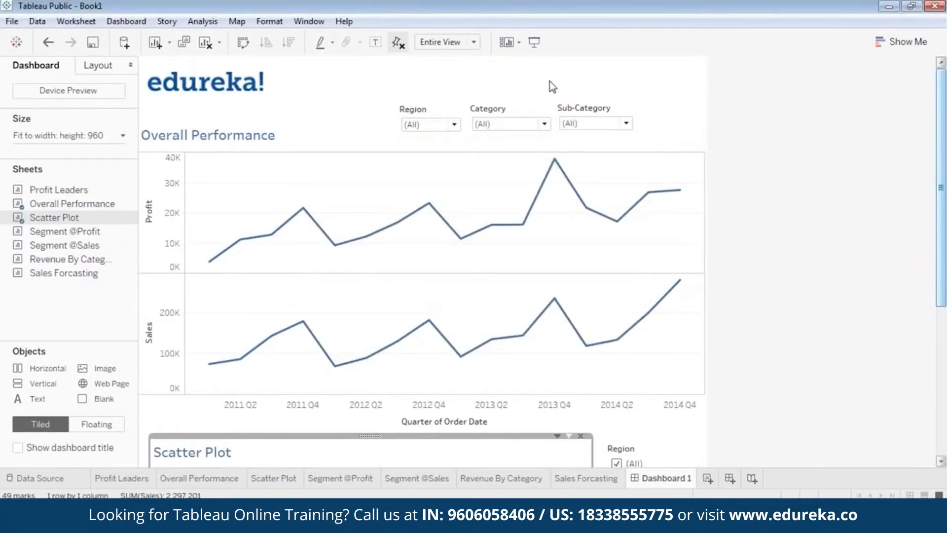
# Step: In presentation mode, try each Region filter value on the Overall Performance chart, then reset Region to (All)
pyautogui.click(535, 44)
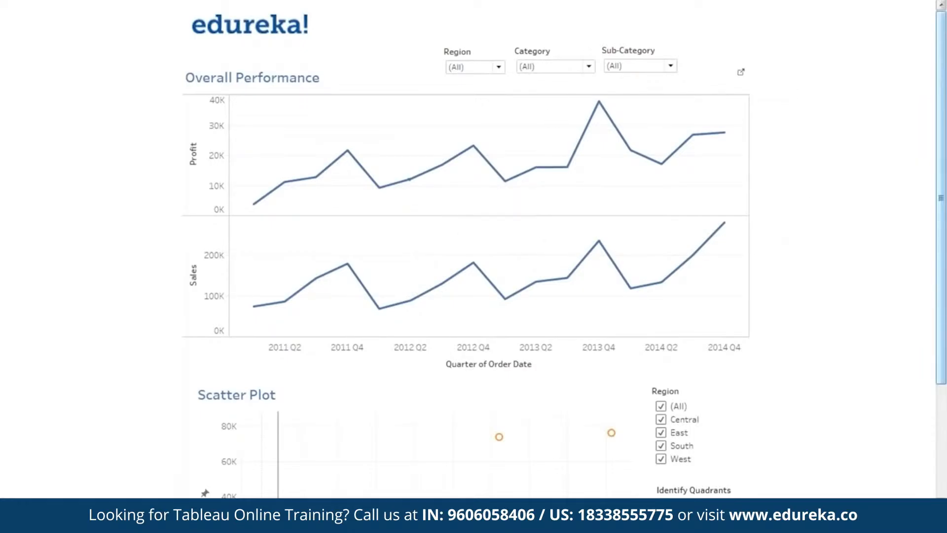
pyautogui.moveTo(945, 240); pyautogui.dragTo(940, 269)
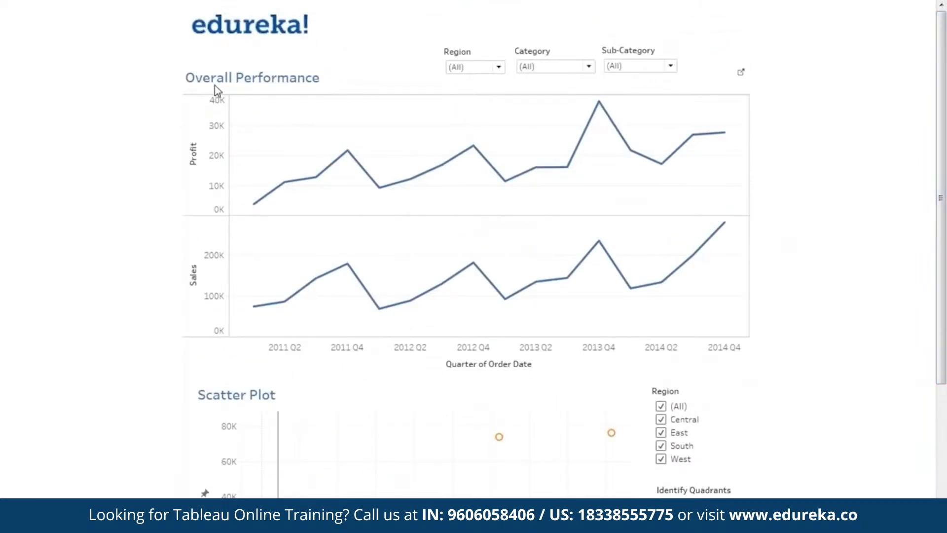
pyautogui.click(485, 70)
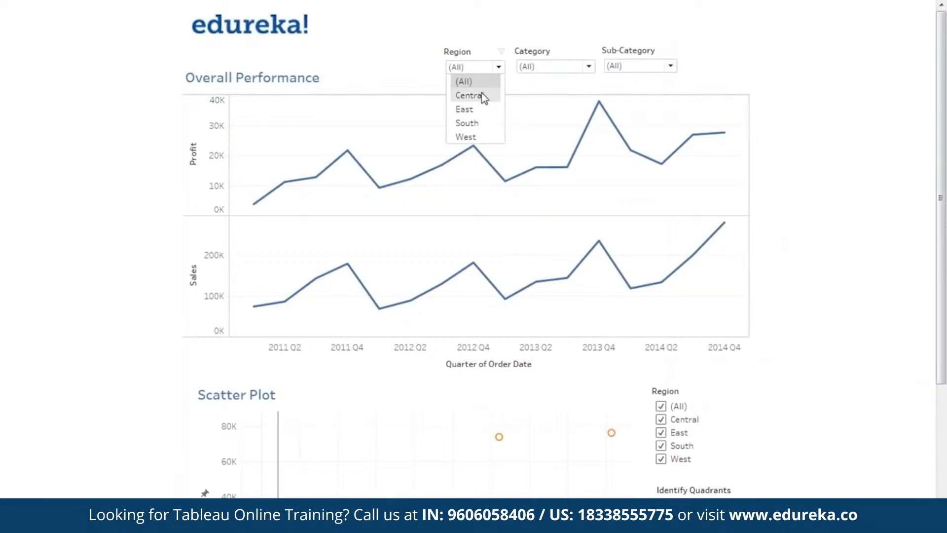
pyautogui.click(483, 95)
pyautogui.click(488, 73)
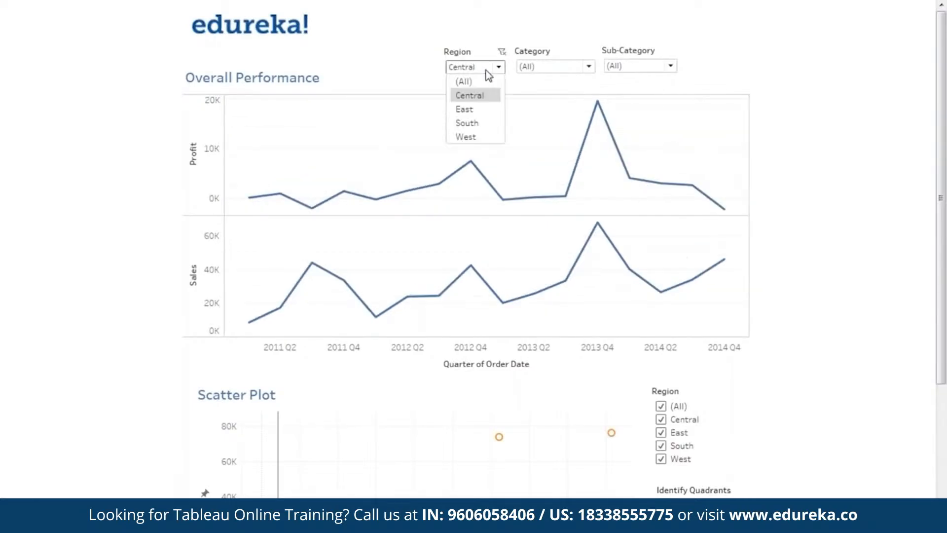
pyautogui.click(493, 107)
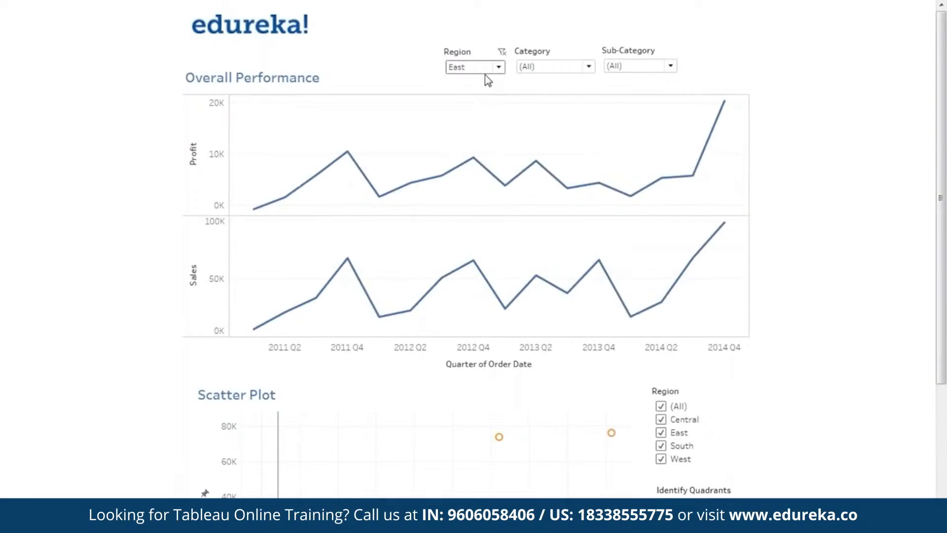
pyautogui.click(487, 74)
pyautogui.click(475, 123)
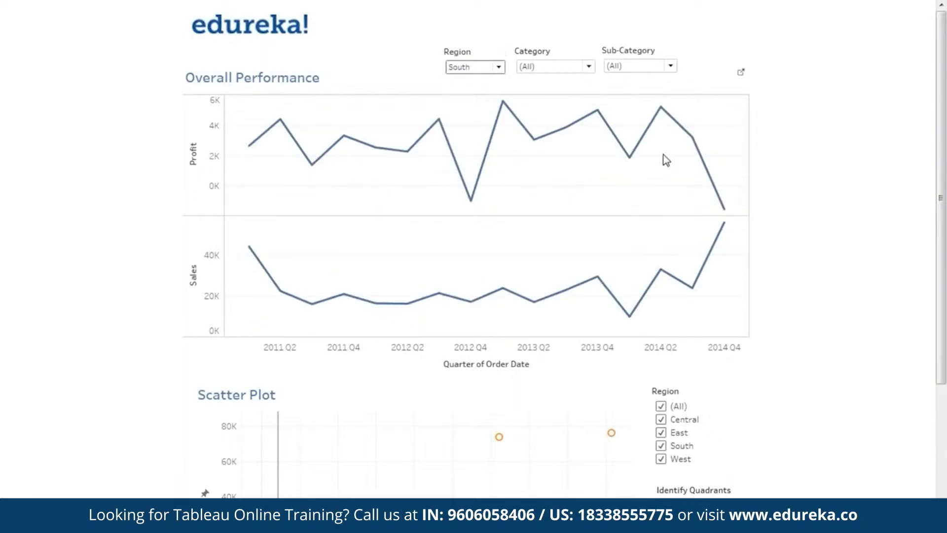
pyautogui.moveTo(693, 143)
pyautogui.moveTo(730, 233)
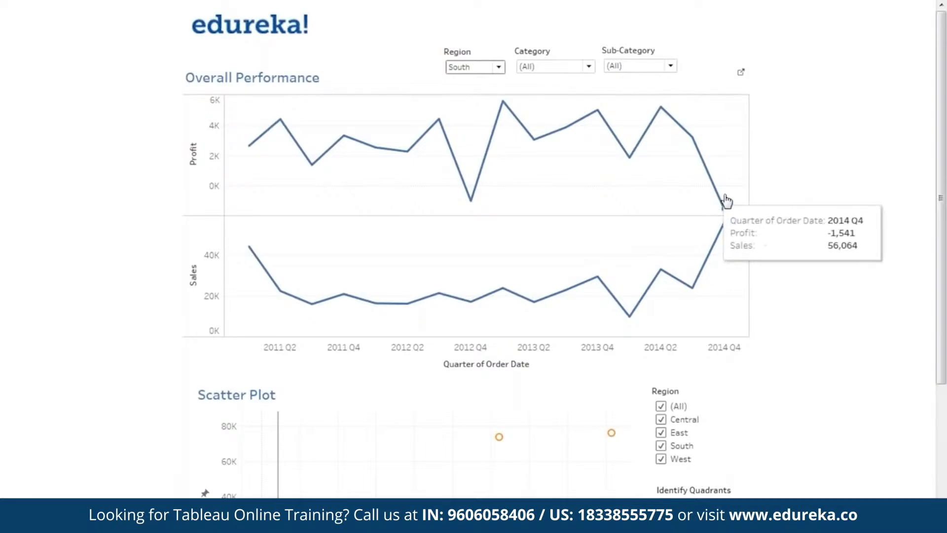
pyautogui.click(488, 68)
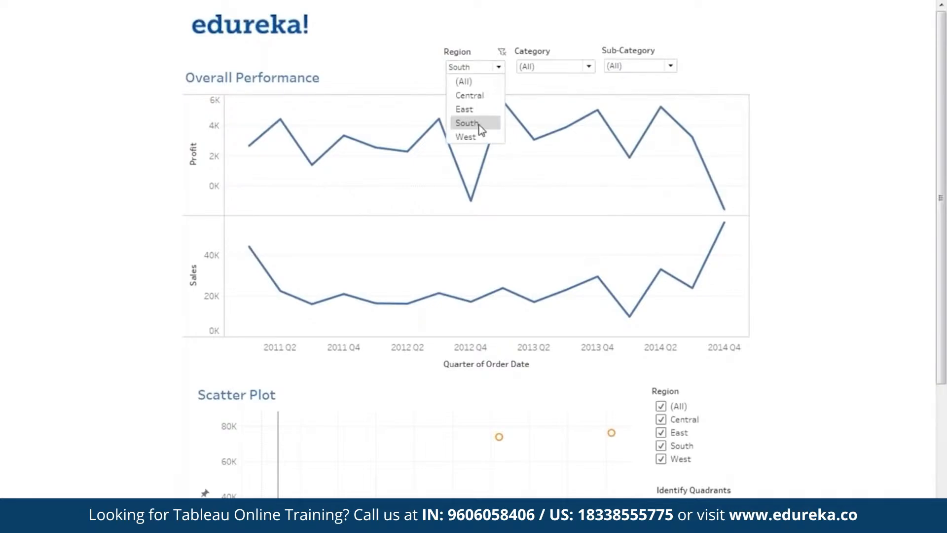
pyautogui.click(467, 137)
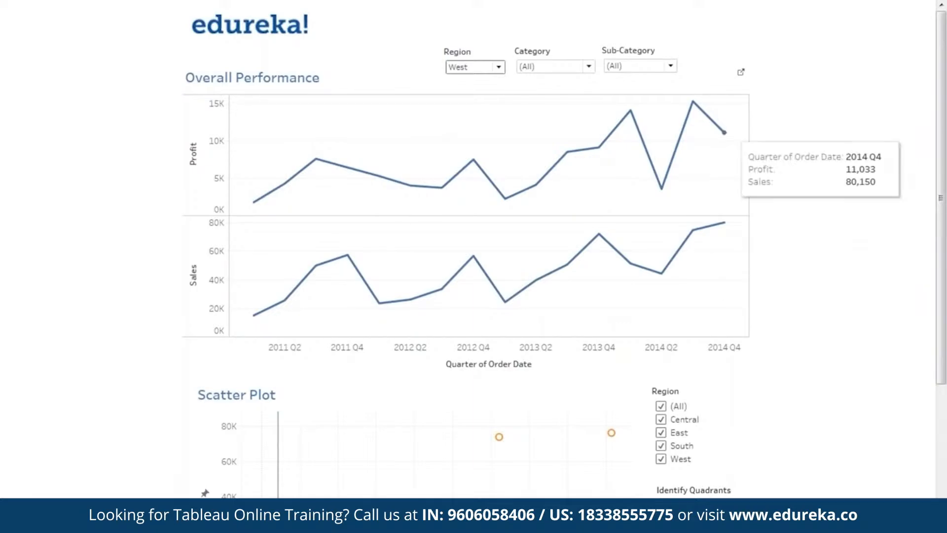
pyautogui.click(475, 68)
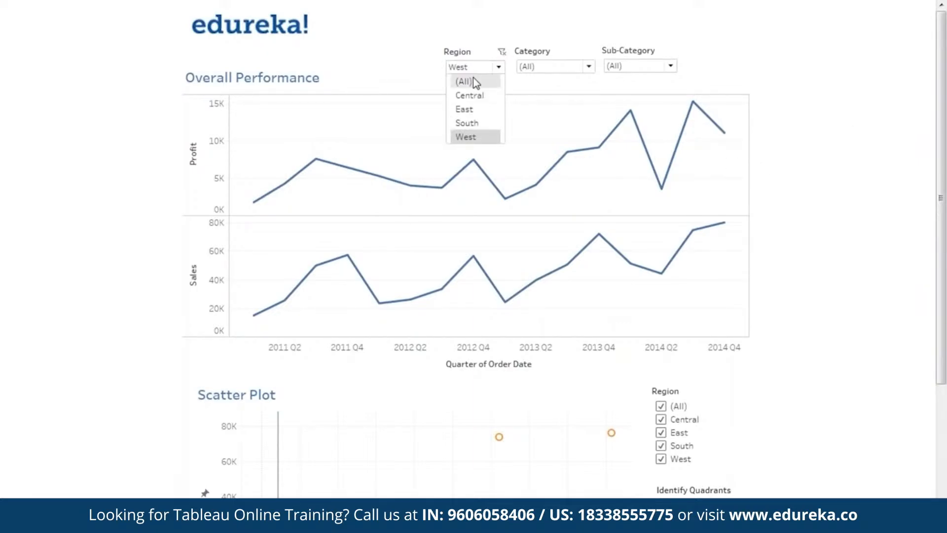
pyautogui.click(473, 82)
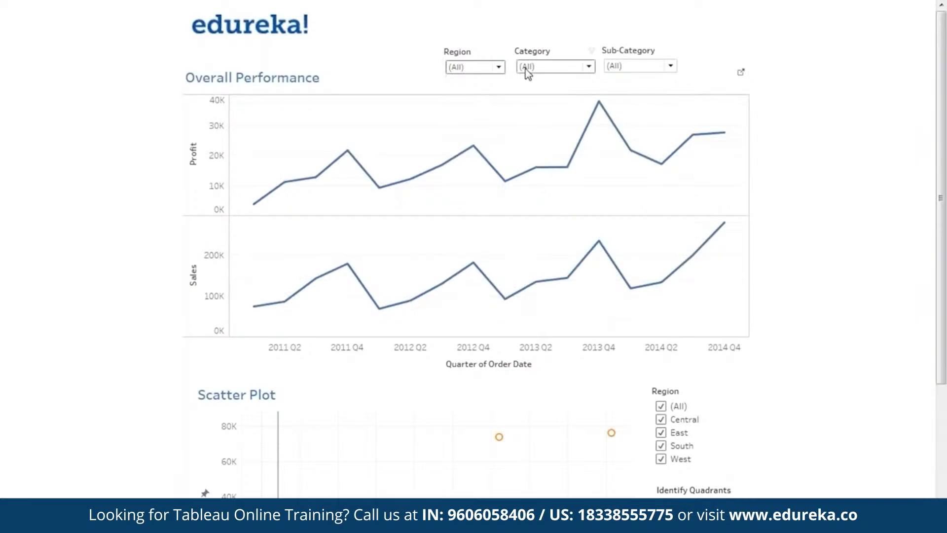
# Step: Try the Category filter with Furniture, Office Supplies and Technology, then reset it to (All)
pyautogui.click(552, 70)
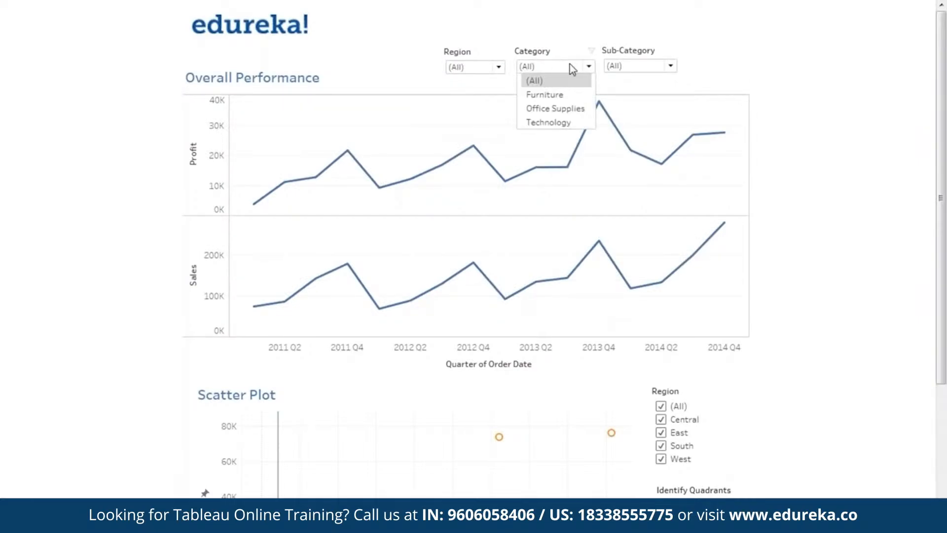
pyautogui.click(544, 94)
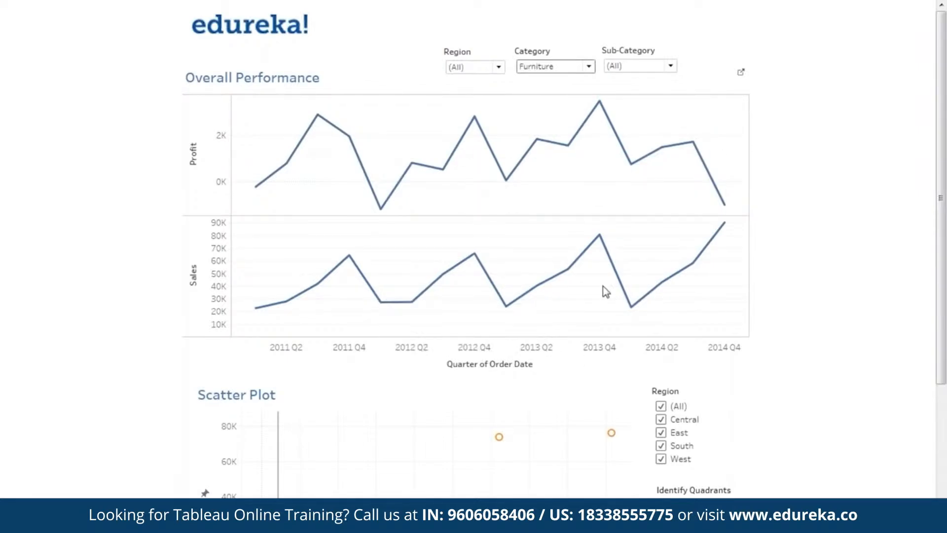
pyautogui.moveTo(725, 228)
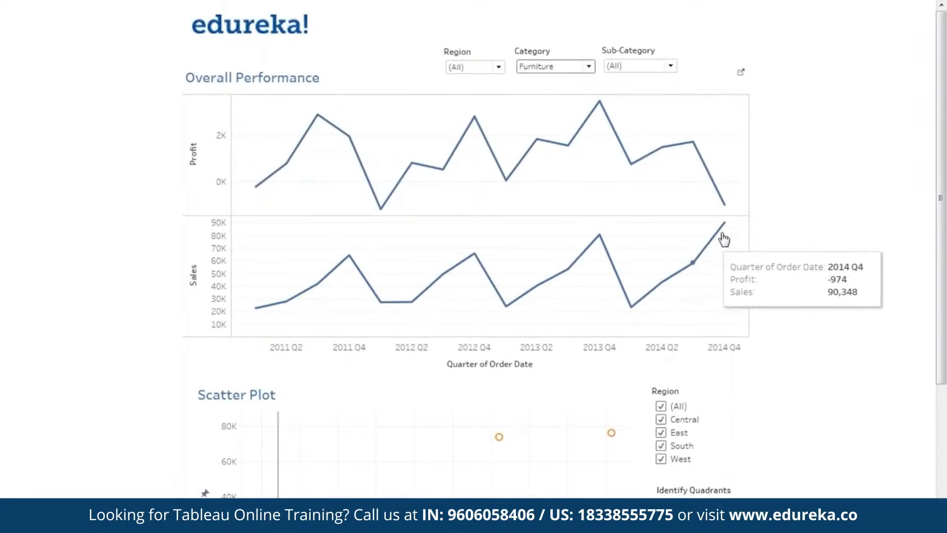
pyautogui.click(588, 67)
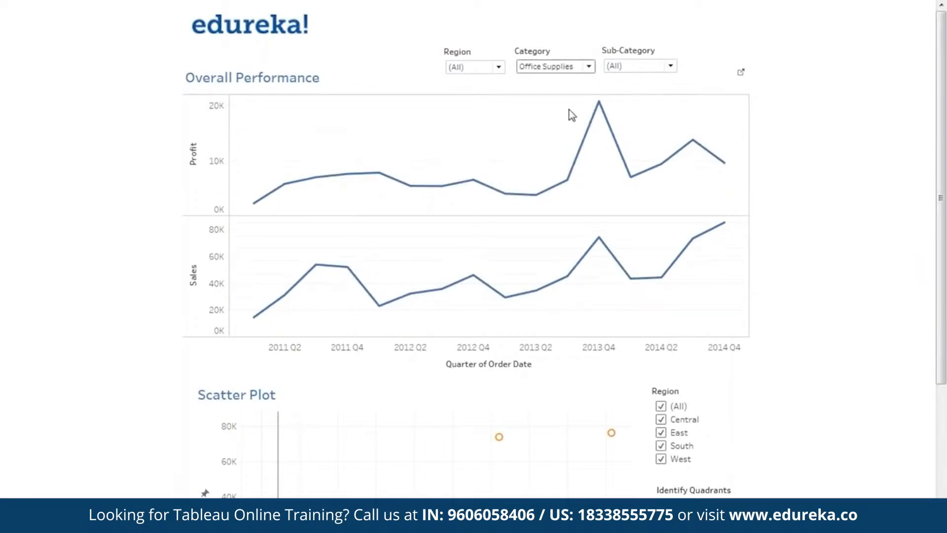
pyautogui.click(571, 71)
pyautogui.click(566, 123)
pyautogui.click(571, 68)
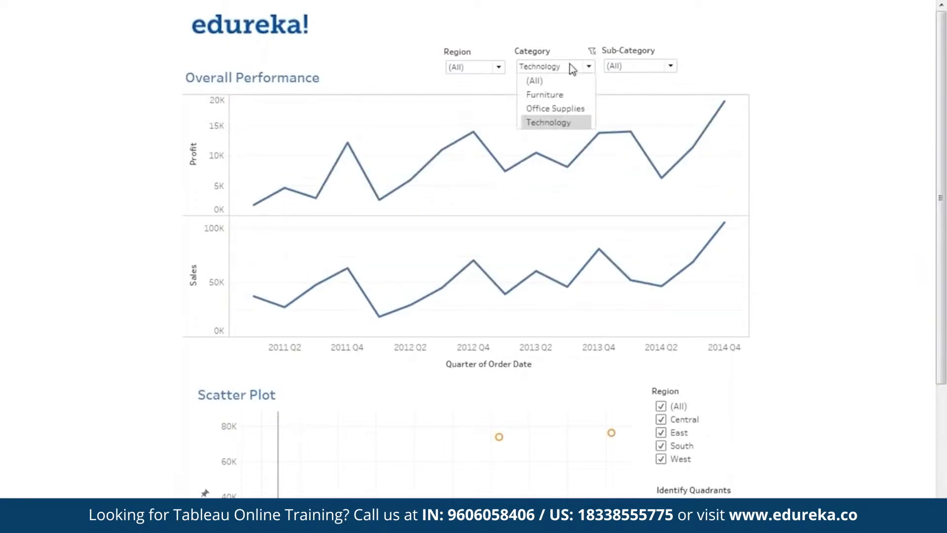
pyautogui.click(569, 79)
# Step: Filter Sub-Category to Chairs and Region to Central, then reset both filters to (All)
pyautogui.click(623, 69)
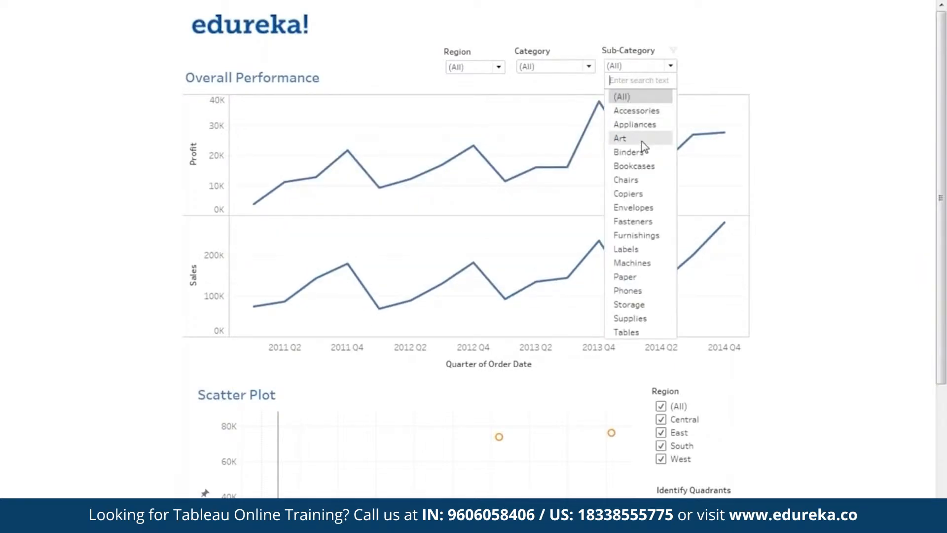
pyautogui.click(641, 178)
pyautogui.click(482, 68)
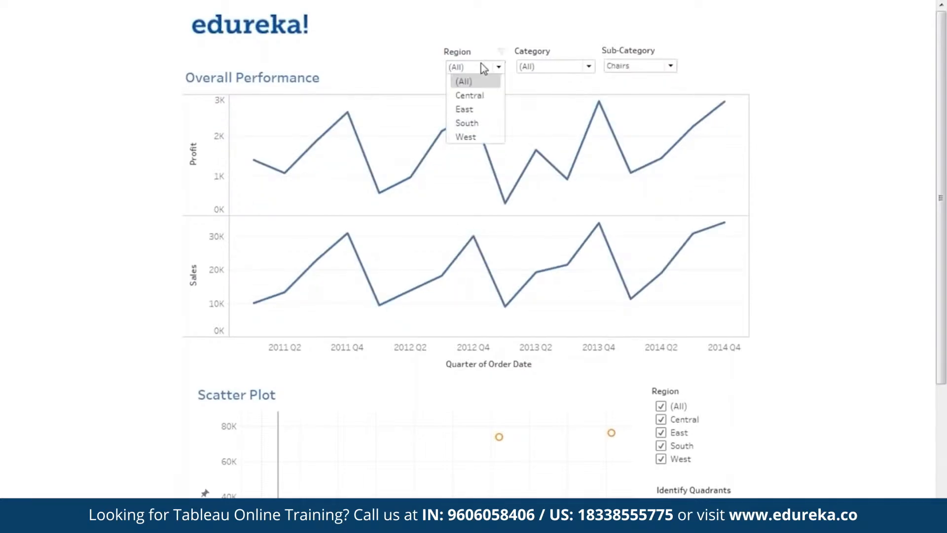
pyautogui.click(474, 95)
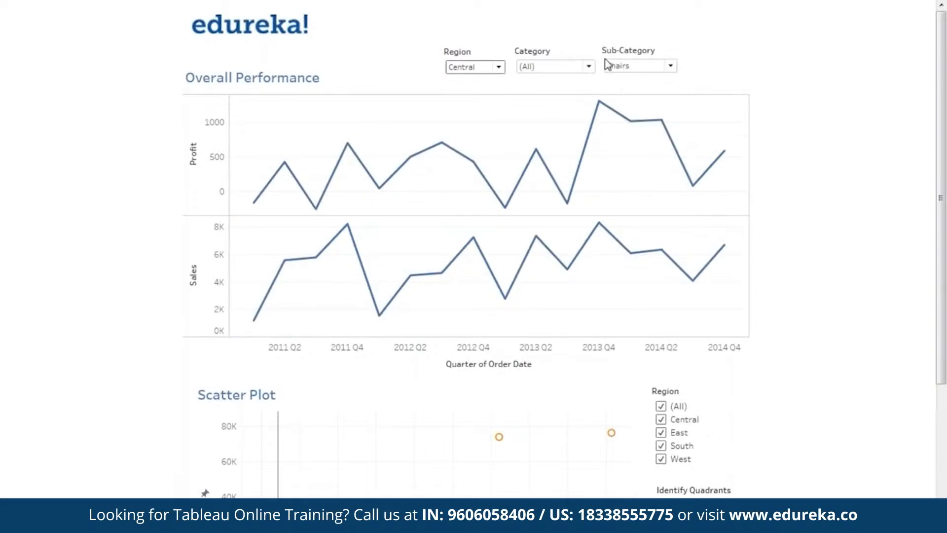
pyautogui.click(498, 68)
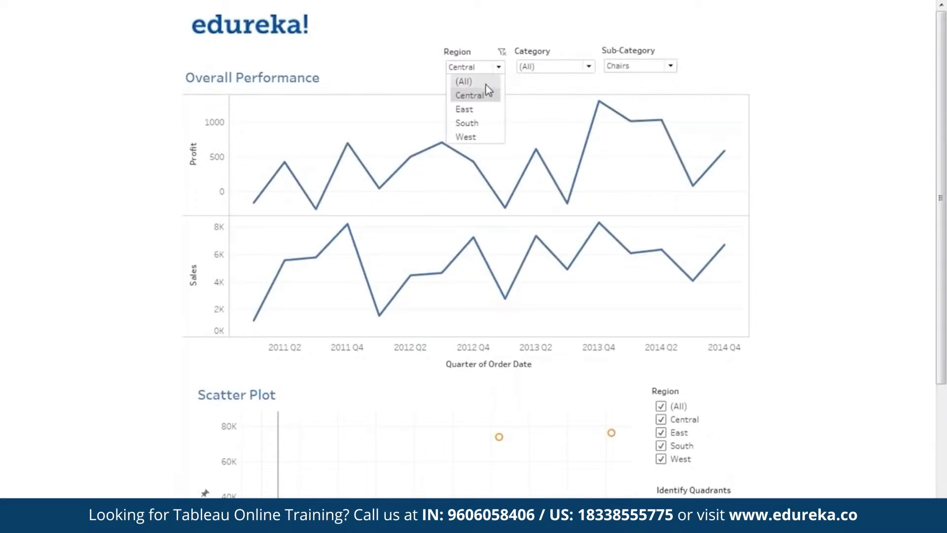
pyautogui.click(481, 82)
pyautogui.click(653, 68)
pyautogui.click(648, 96)
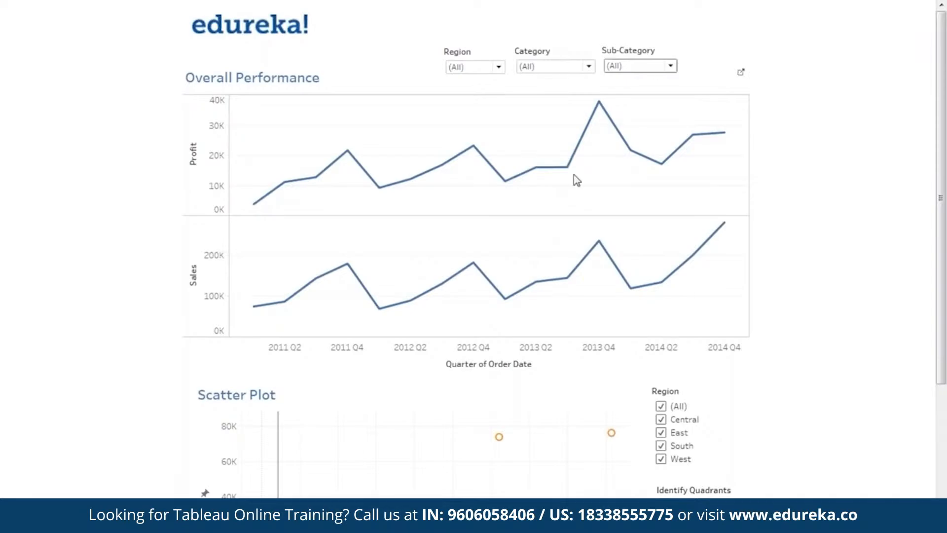
# Step: Scroll down to the scatter plot and examine it
pyautogui.scroll(-3, 838, 247)
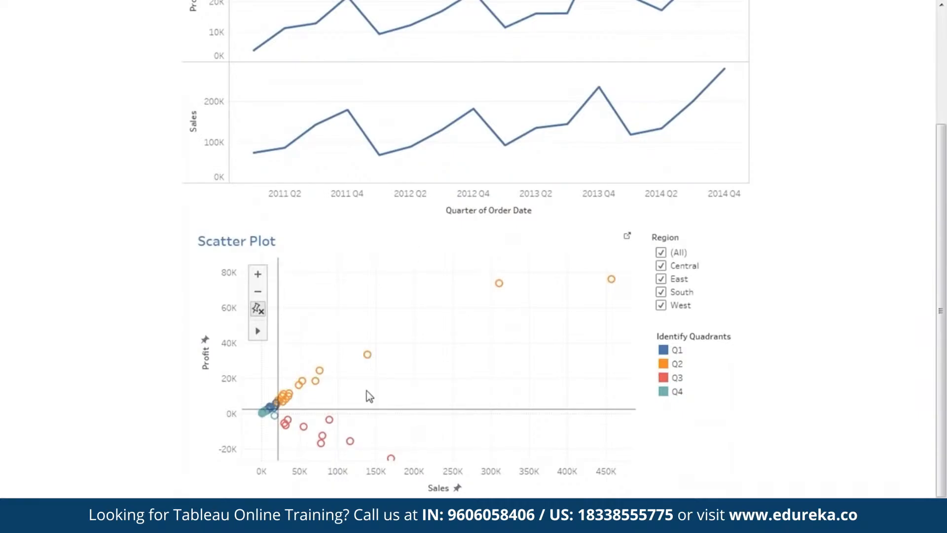
pyautogui.doubleClick(295, 343)
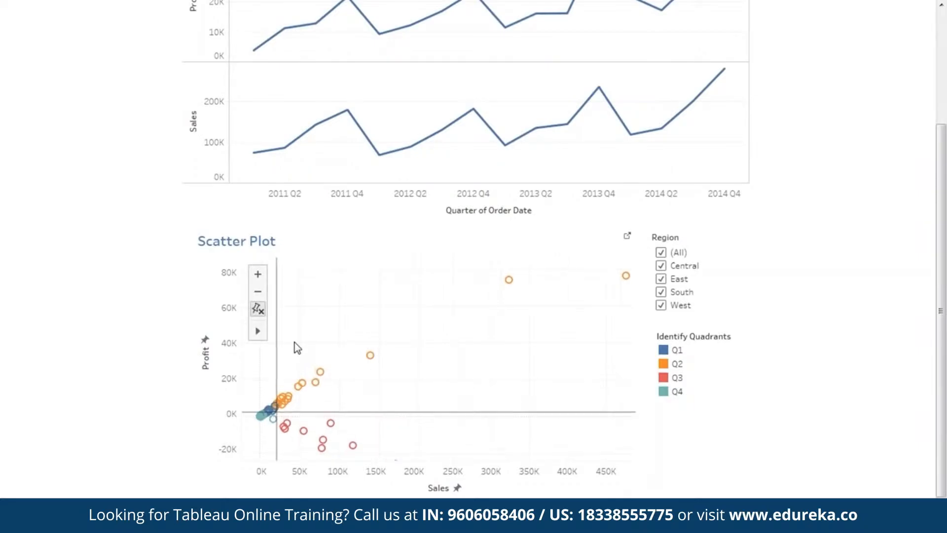
# Step: Zoom and pan around the scatter plot, then zoom back out to its original full view
pyautogui.moveTo(436, 394); pyautogui.dragTo(425, 291)
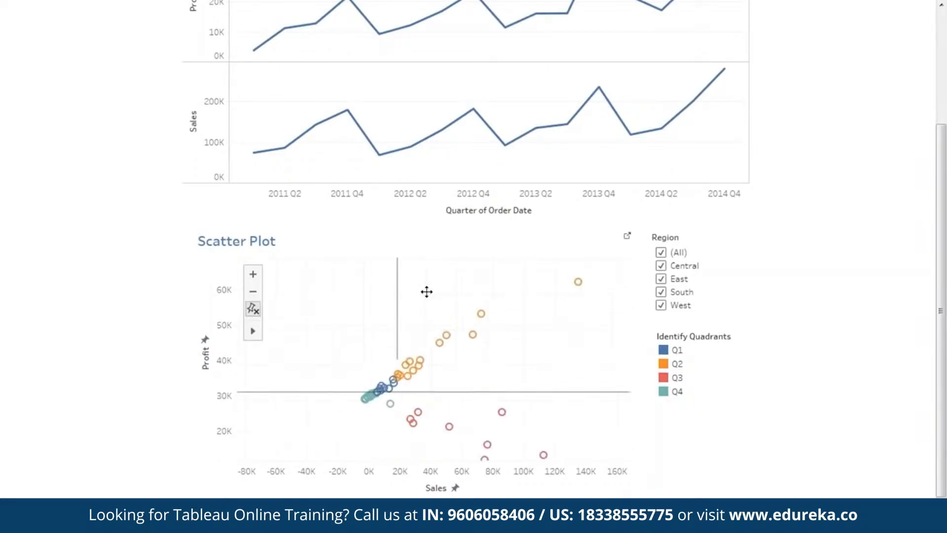
pyautogui.moveTo(481, 371); pyautogui.dragTo(379, 442)
pyautogui.doubleClick(479, 353)
pyautogui.moveTo(507, 390); pyautogui.dragTo(380, 418)
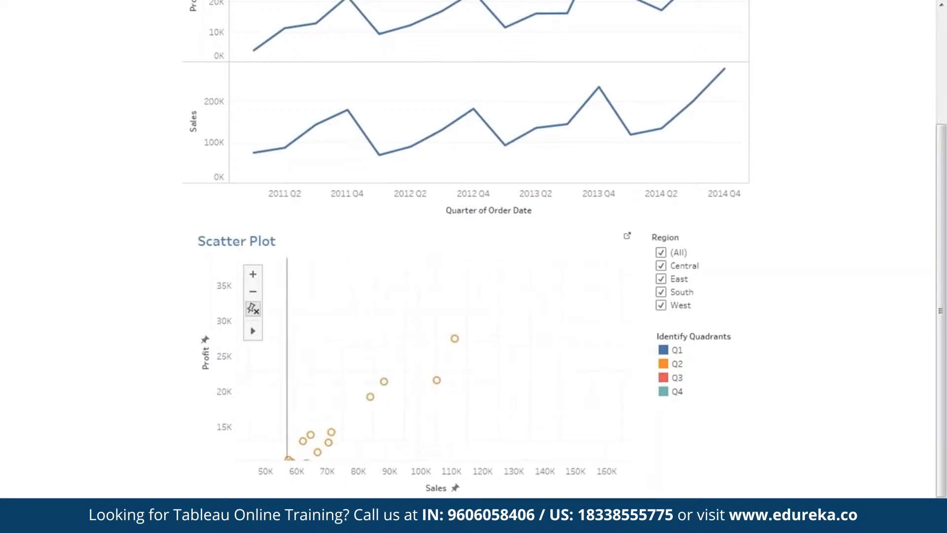
pyautogui.moveTo(497, 421); pyautogui.dragTo(572, 343)
pyautogui.click(254, 292)
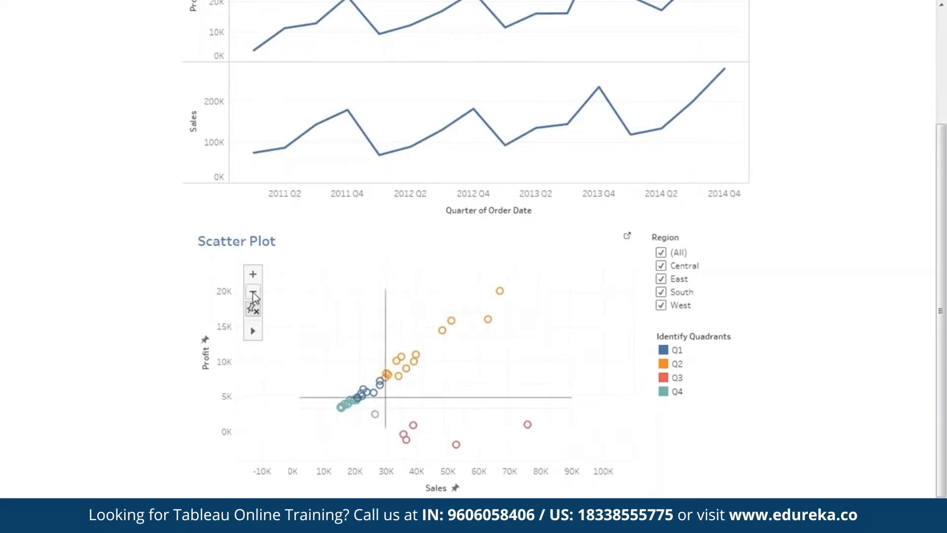
pyautogui.click(253, 292)
pyautogui.click(253, 291)
pyautogui.moveTo(525, 349); pyautogui.dragTo(389, 387)
pyautogui.moveTo(530, 379); pyautogui.dragTo(504, 381)
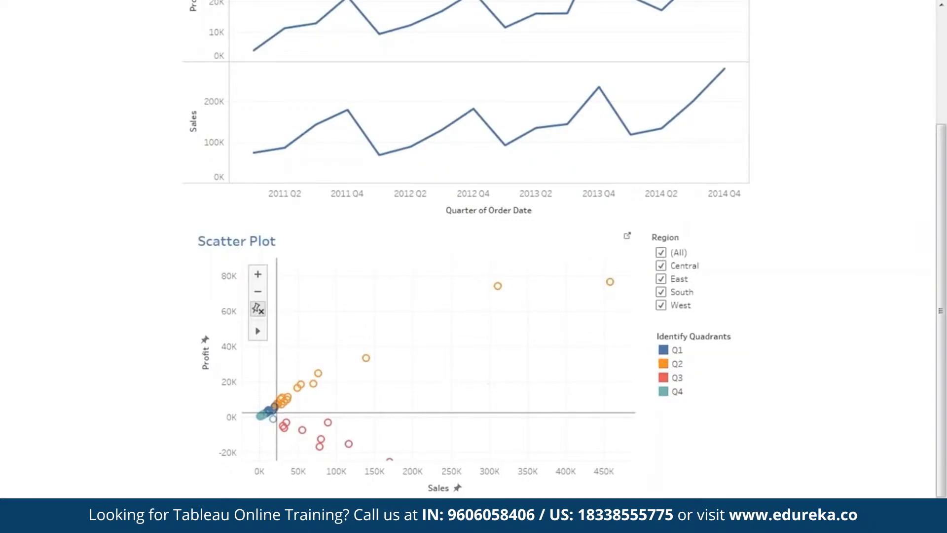
pyautogui.moveTo(284, 401)
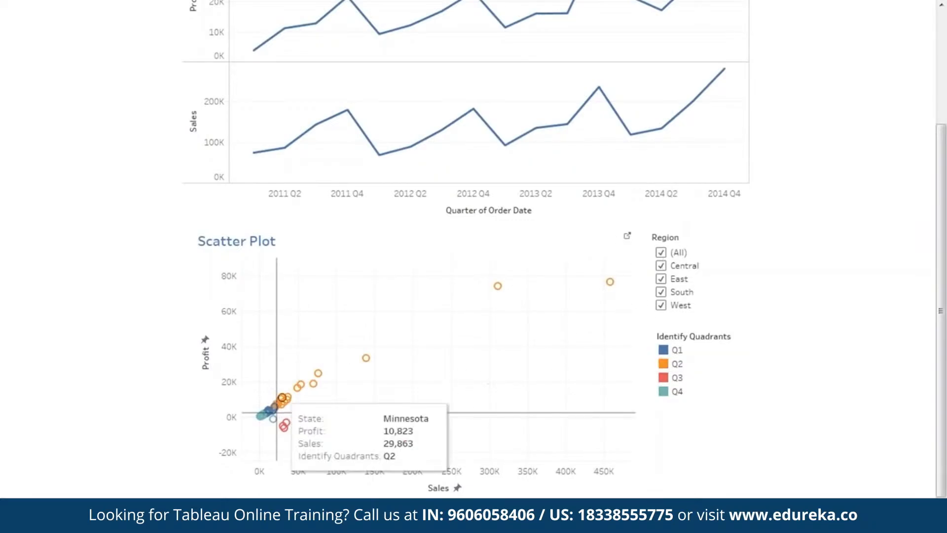
# Step: Filter the scatter plot's Region to Central only and pan around to inspect the state points
pyautogui.click(661, 253)
pyautogui.click(662, 265)
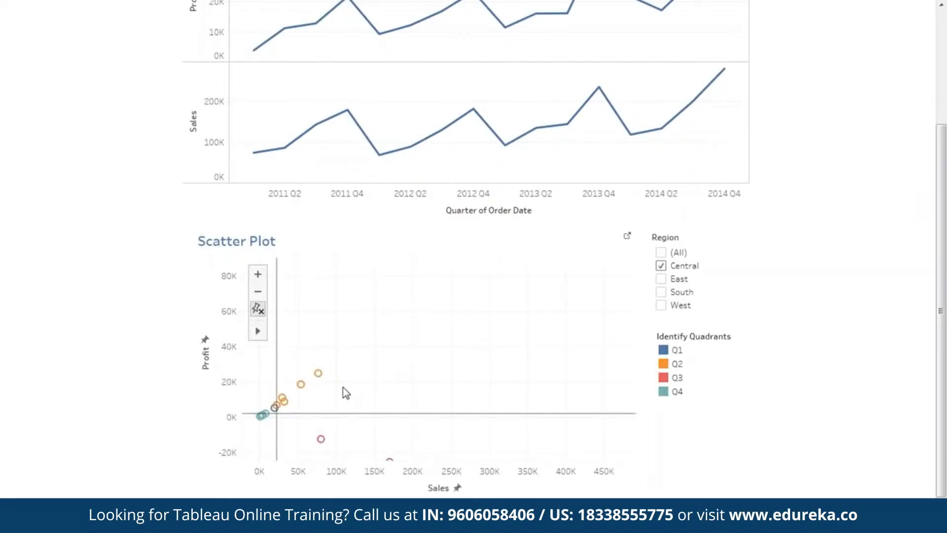
pyautogui.moveTo(358, 402); pyautogui.dragTo(402, 372)
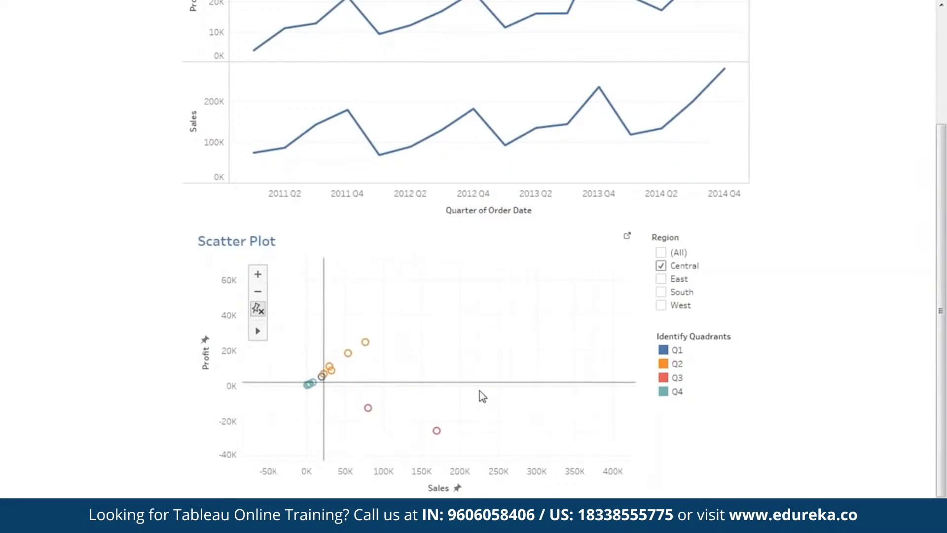
pyautogui.moveTo(482, 395); pyautogui.dragTo(485, 350)
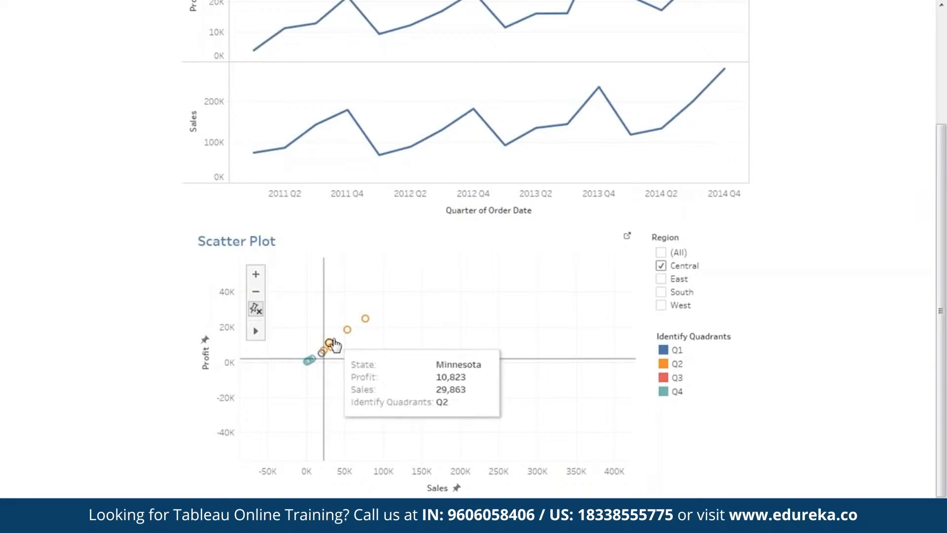
# Step: Switch the scatter plot's Region filter to West only, then zoom and pan to inspect its points
pyautogui.click(661, 266)
pyautogui.click(661, 305)
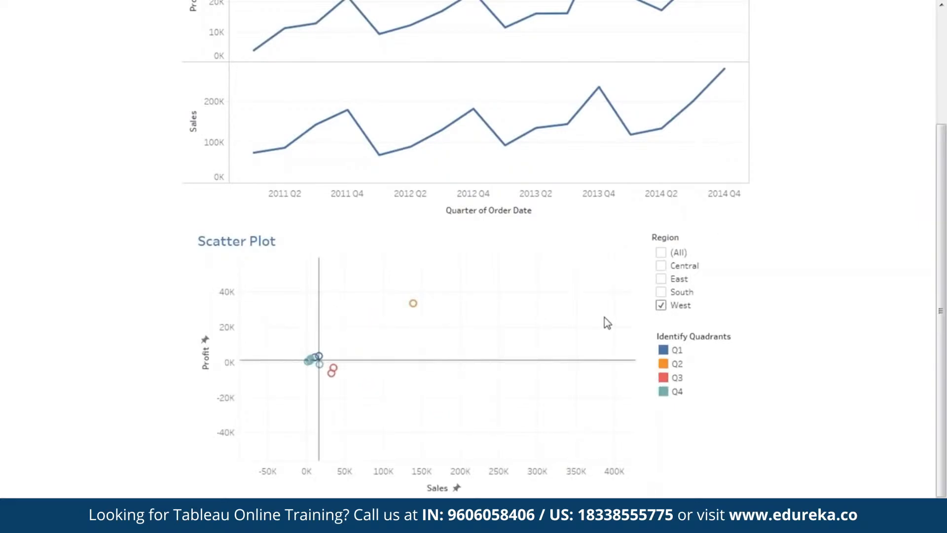
pyautogui.moveTo(539, 309); pyautogui.dragTo(440, 366)
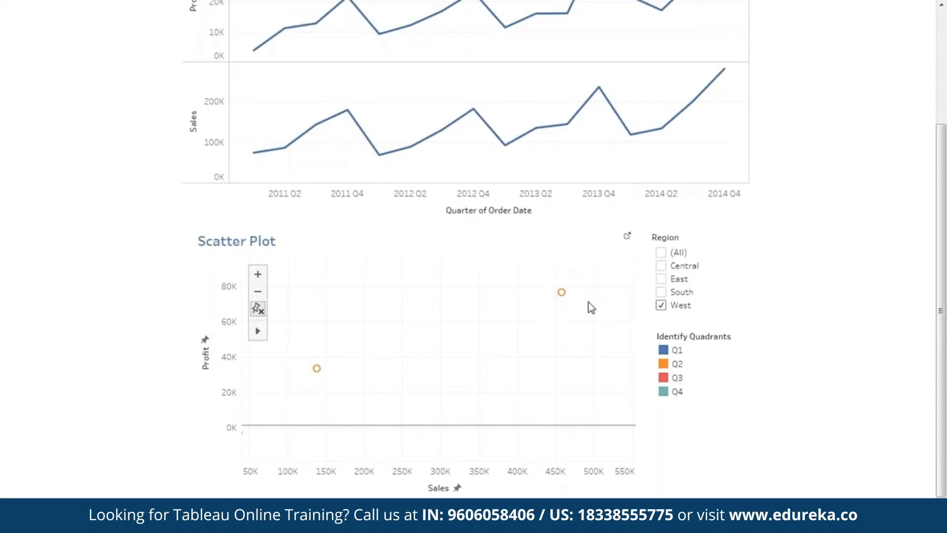
pyautogui.moveTo(431, 374); pyautogui.dragTo(523, 315)
pyautogui.moveTo(414, 307)
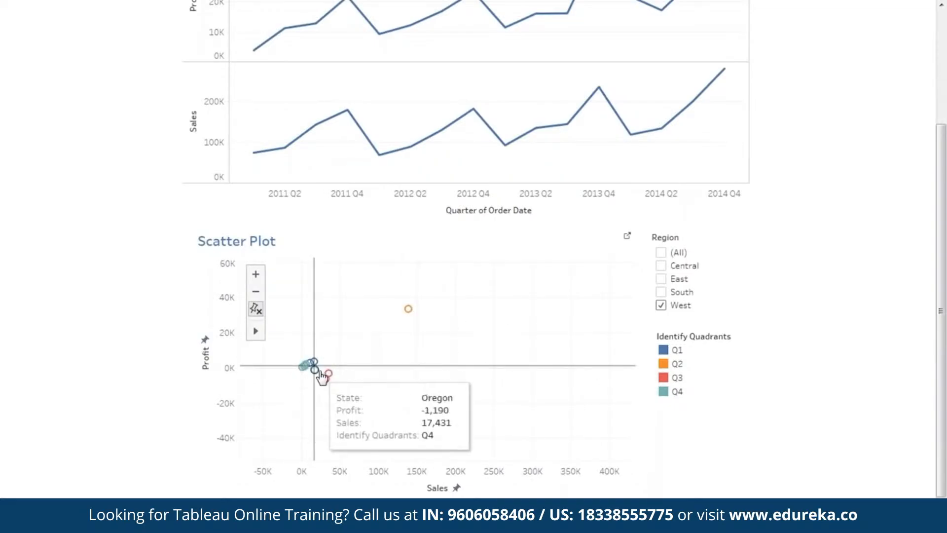
# Step: Add South to the Region filter, reset it to (All), and restore the scatter plot's full view
pyautogui.click(663, 292)
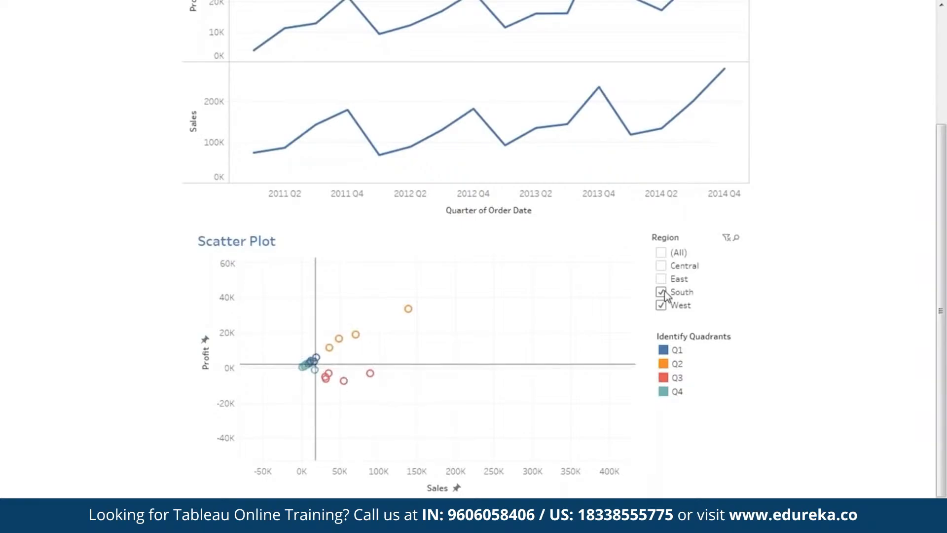
pyautogui.click(662, 252)
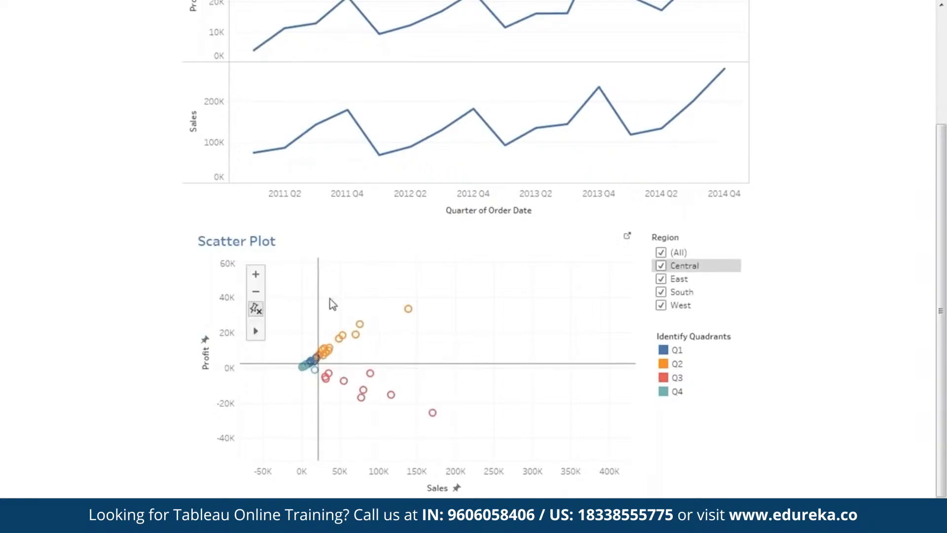
pyautogui.click(262, 293)
pyautogui.moveTo(501, 331); pyautogui.dragTo(437, 368)
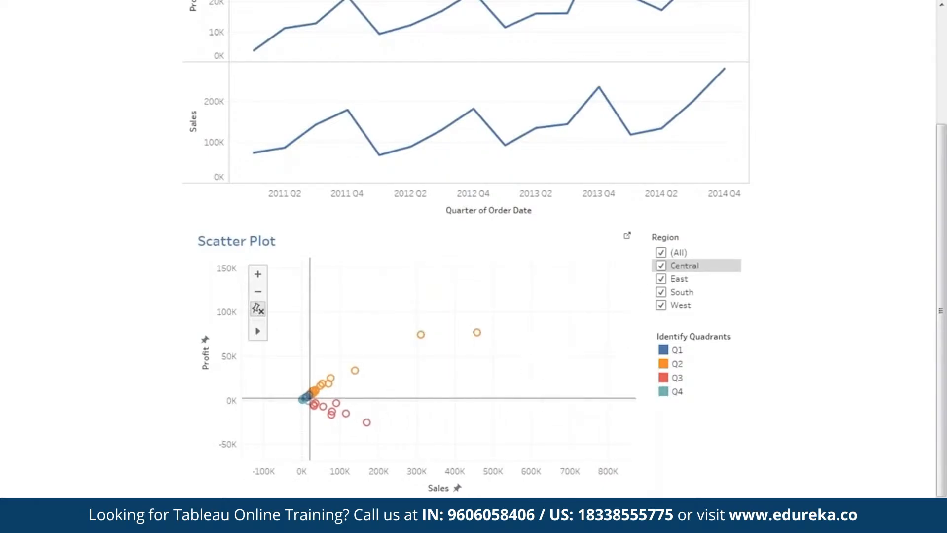
pyautogui.click(258, 277)
pyautogui.moveTo(477, 360); pyautogui.dragTo(543, 319)
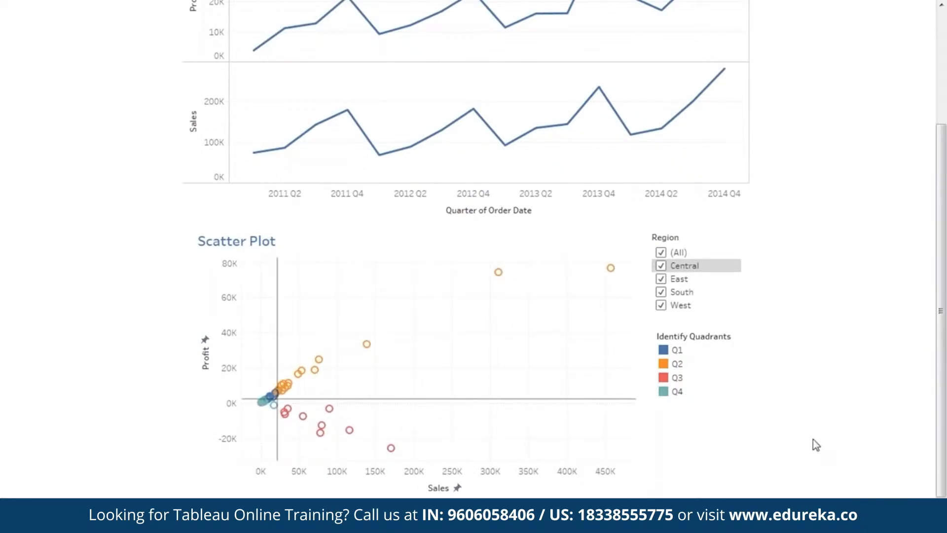
# Step: Scroll through the dashboard and leave presentation mode, returning to the dashboard editor
pyautogui.moveTo(942, 314); pyautogui.dragTo(946, 191)
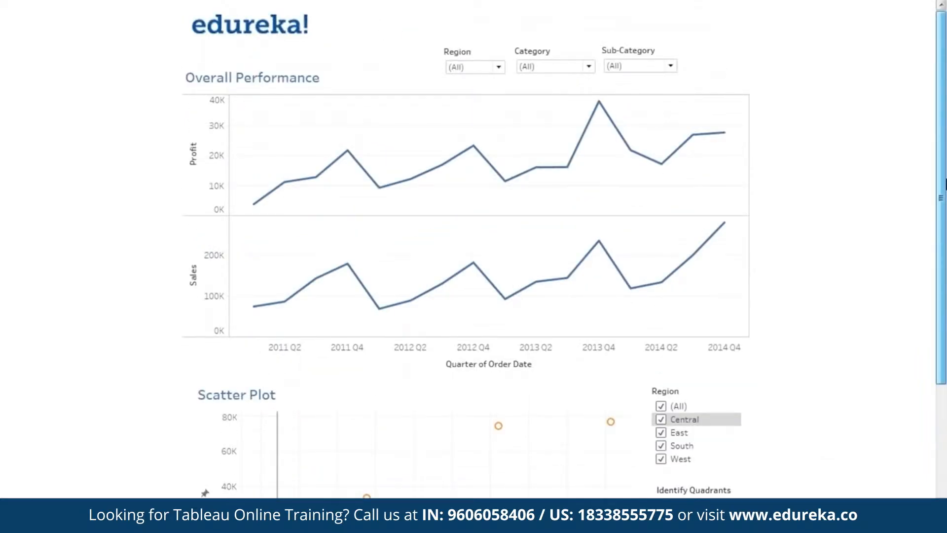
pyautogui.moveTo(946, 185); pyautogui.dragTo(946, 227)
pyautogui.moveTo(945, 268); pyautogui.dragTo(946, 230)
pyautogui.press('Escape')
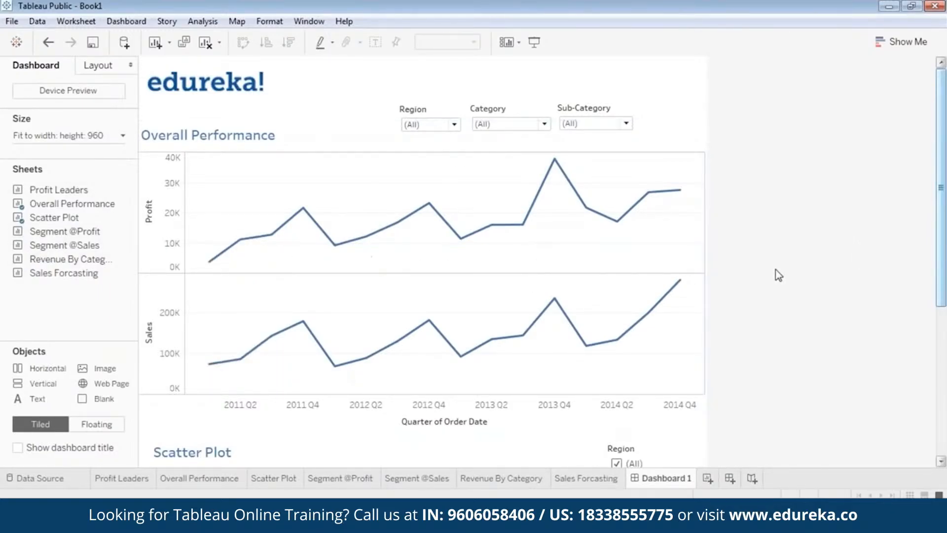
pyautogui.moveTo(945, 242); pyautogui.dragTo(945, 395)
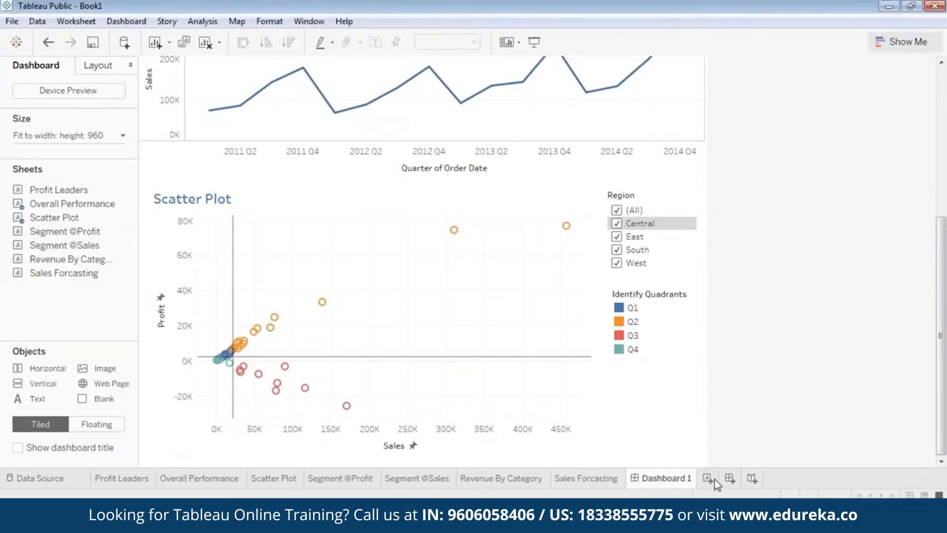
pyautogui.click(731, 479)
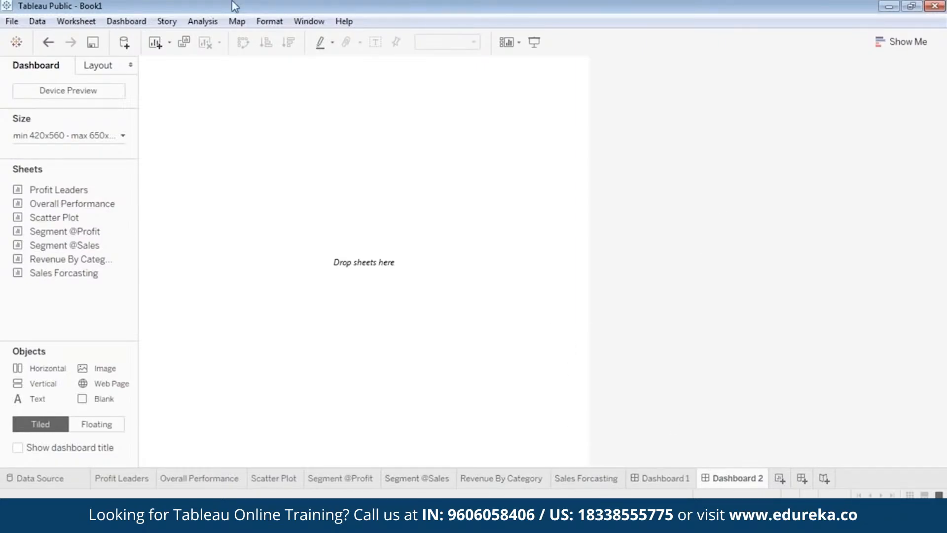
pyautogui.moveTo(70, 235); pyautogui.dragTo(224, 150)
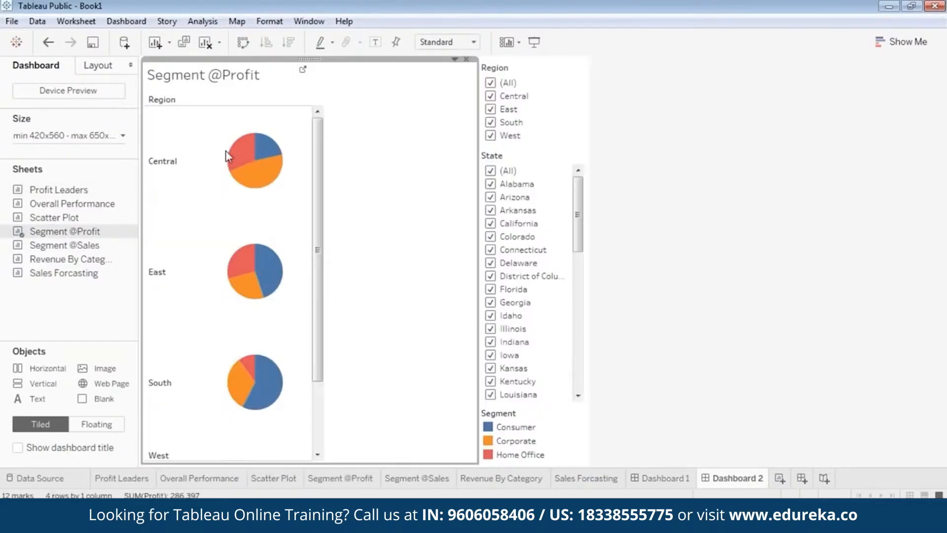
# Step: Remove the Region and State filter cards from the new dashboard
pyautogui.click(527, 64)
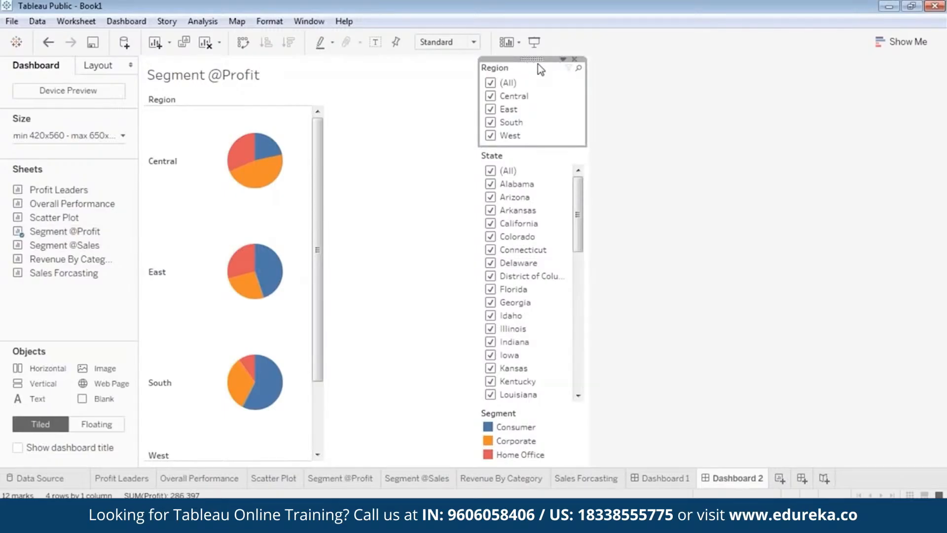
pyautogui.click(574, 59)
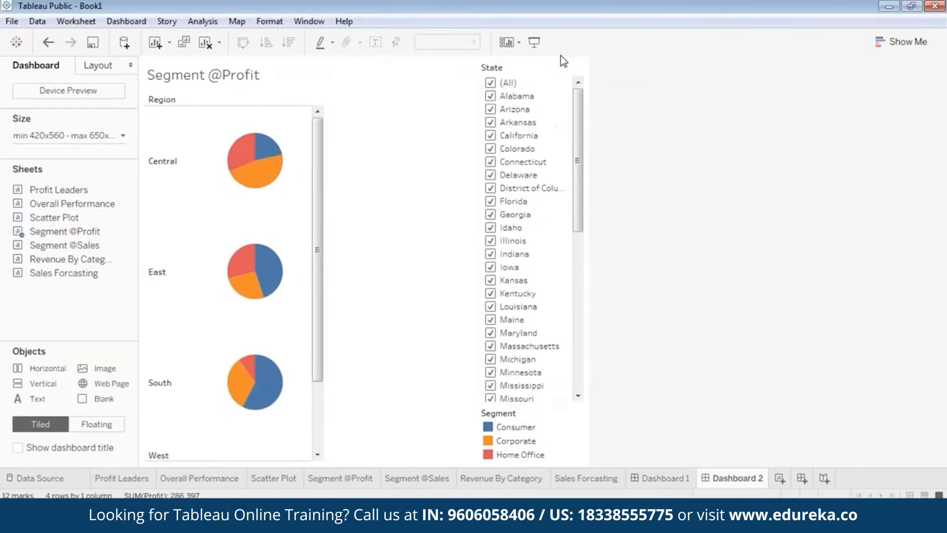
pyautogui.click(536, 74)
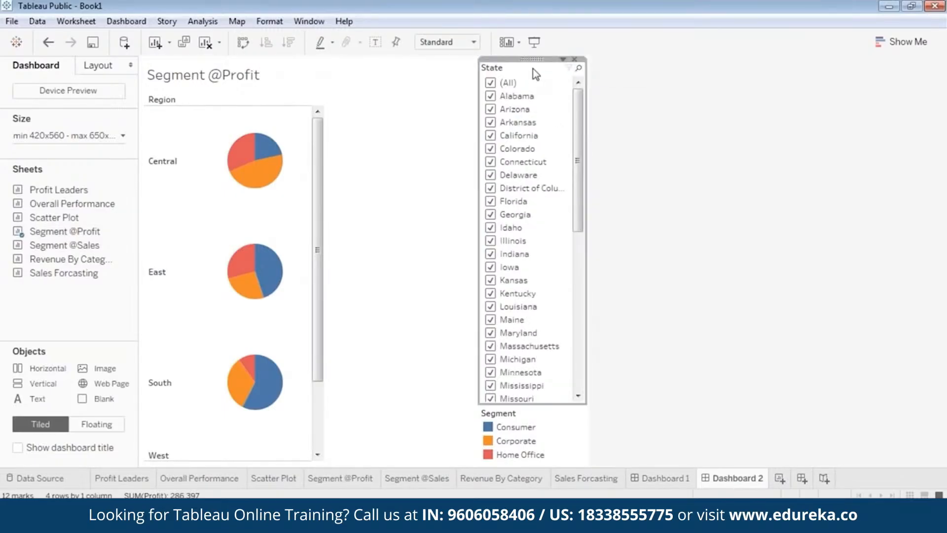
pyautogui.click(575, 59)
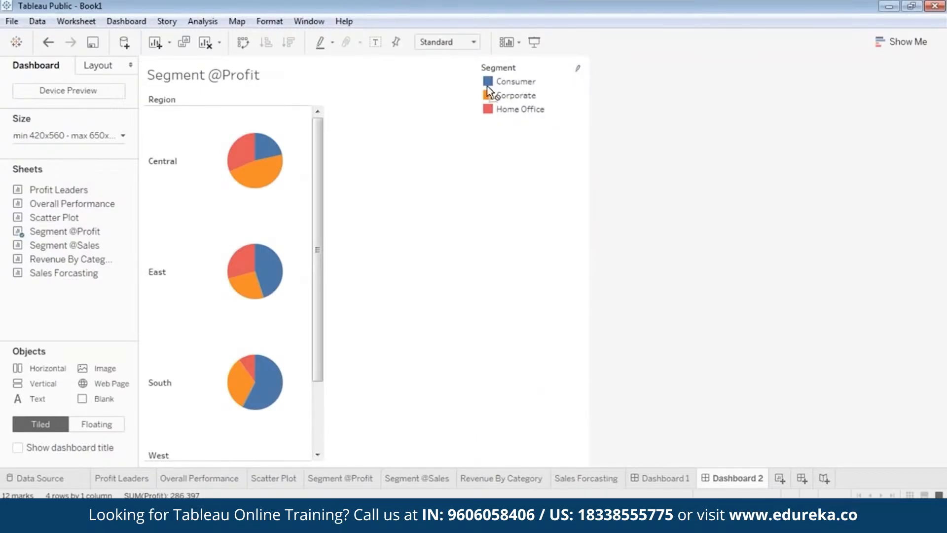
pyautogui.moveTo(487, 85); pyautogui.dragTo(493, 113)
pyautogui.click(291, 169)
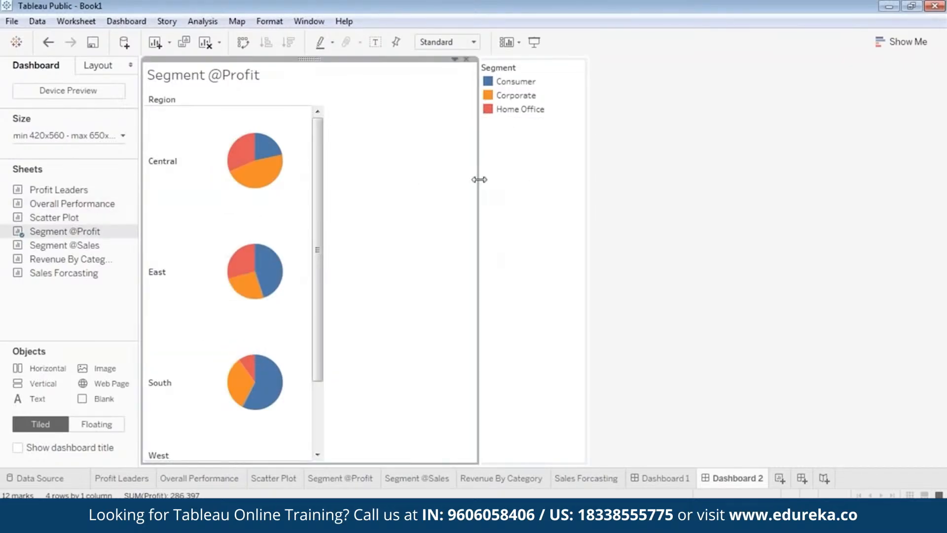
pyautogui.moveTo(478, 176); pyautogui.dragTo(326, 170)
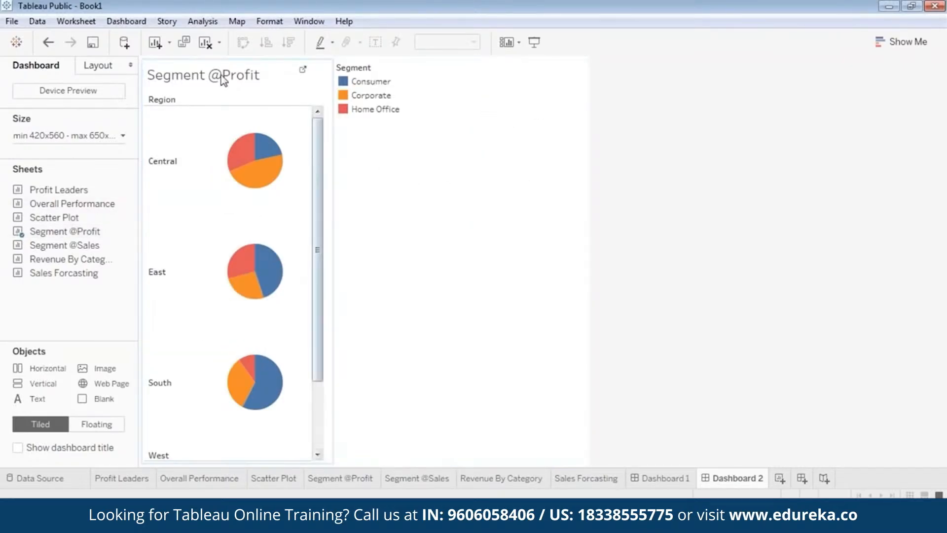
pyautogui.rightClick(235, 59)
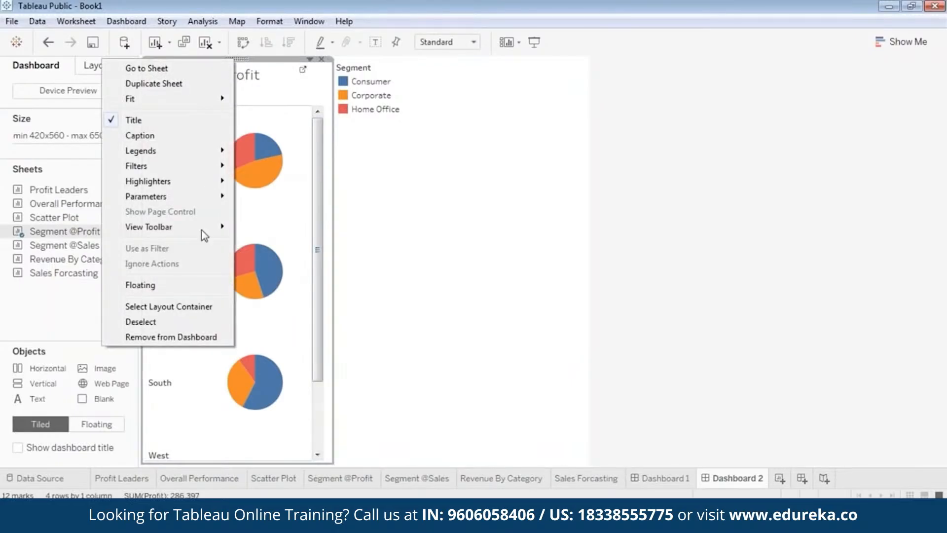
pyautogui.click(181, 283)
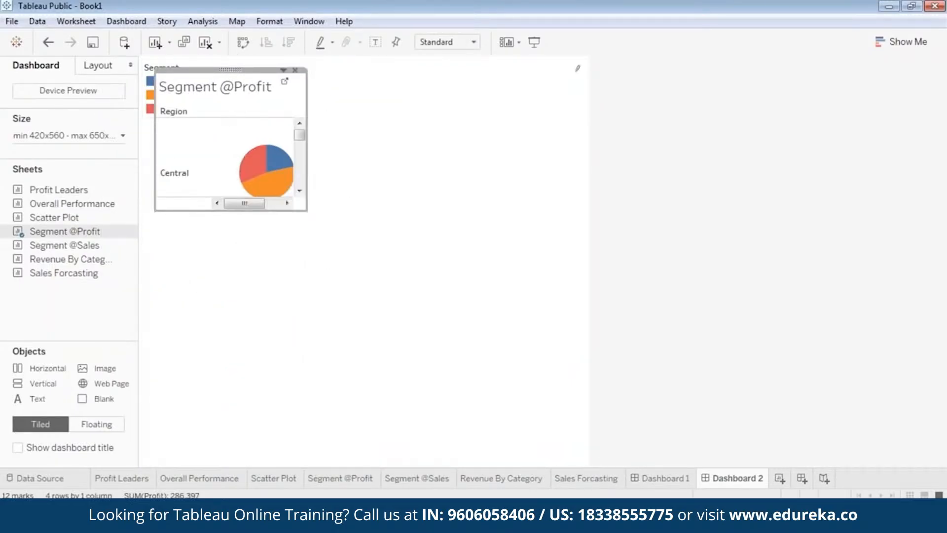
pyautogui.moveTo(188, 211); pyautogui.dragTo(176, 469)
pyautogui.click(152, 94)
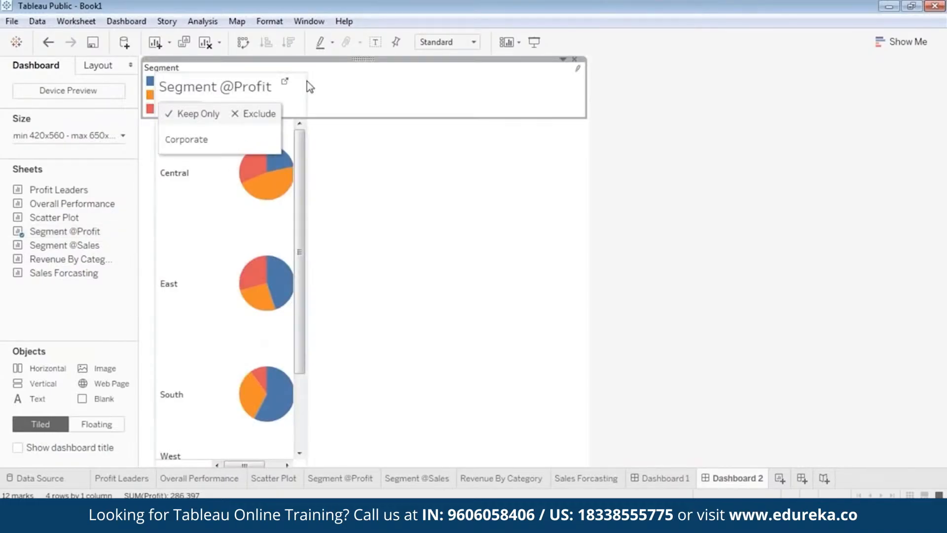
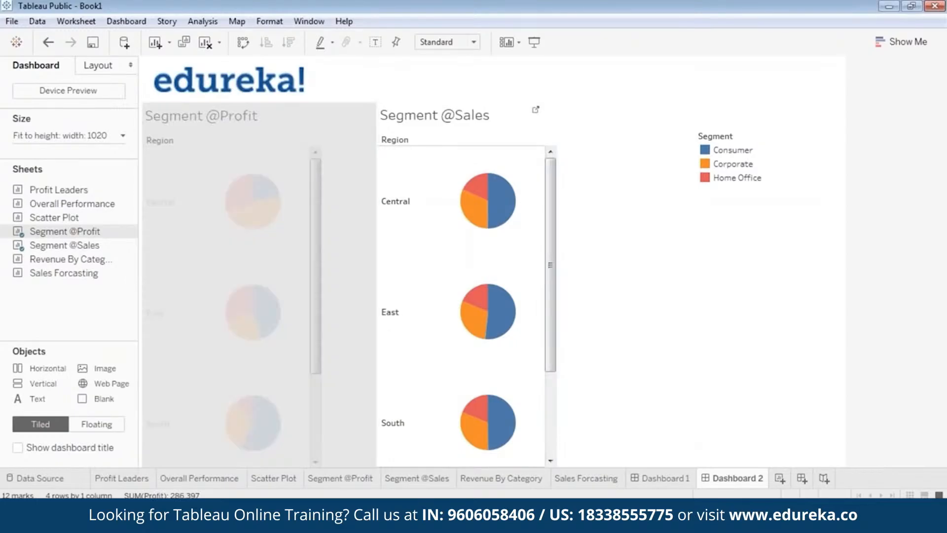
pyautogui.click(467, 105)
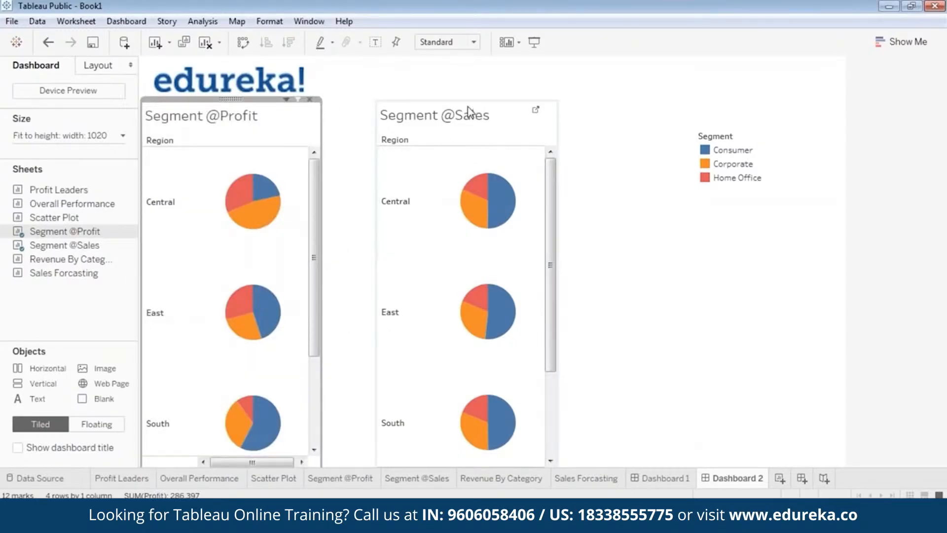
pyautogui.moveTo(468, 100); pyautogui.dragTo(412, 97)
pyautogui.click(647, 224)
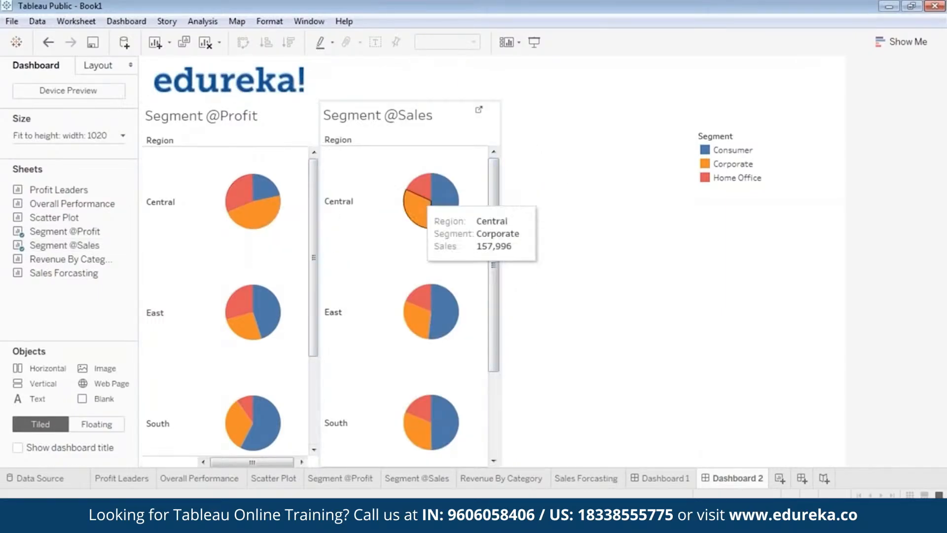
pyautogui.click(418, 109)
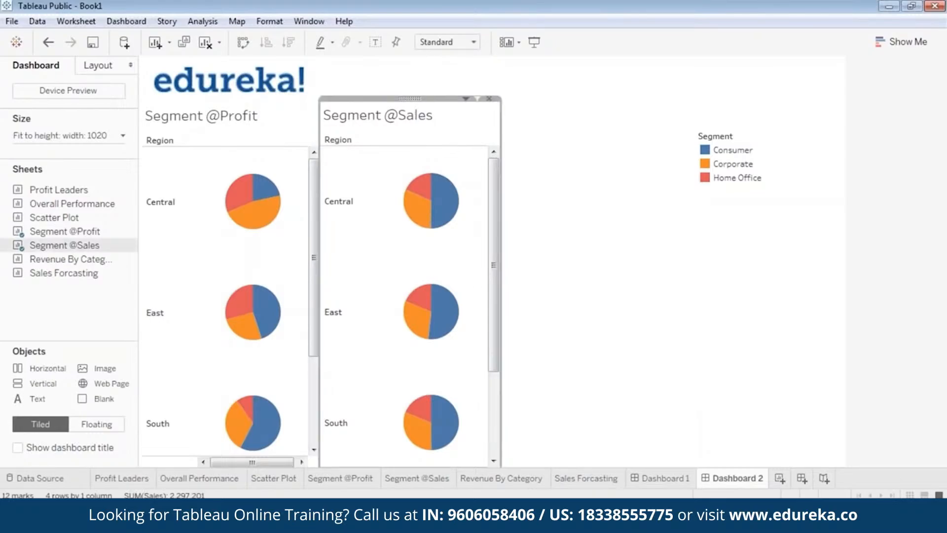
pyautogui.moveTo(417, 98); pyautogui.dragTo(413, 99)
pyautogui.click(590, 203)
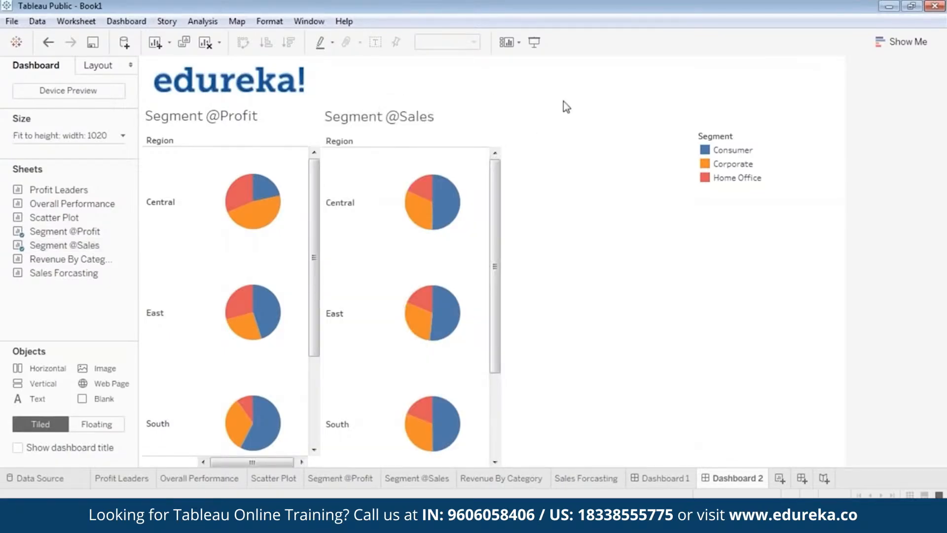
pyautogui.click(709, 170)
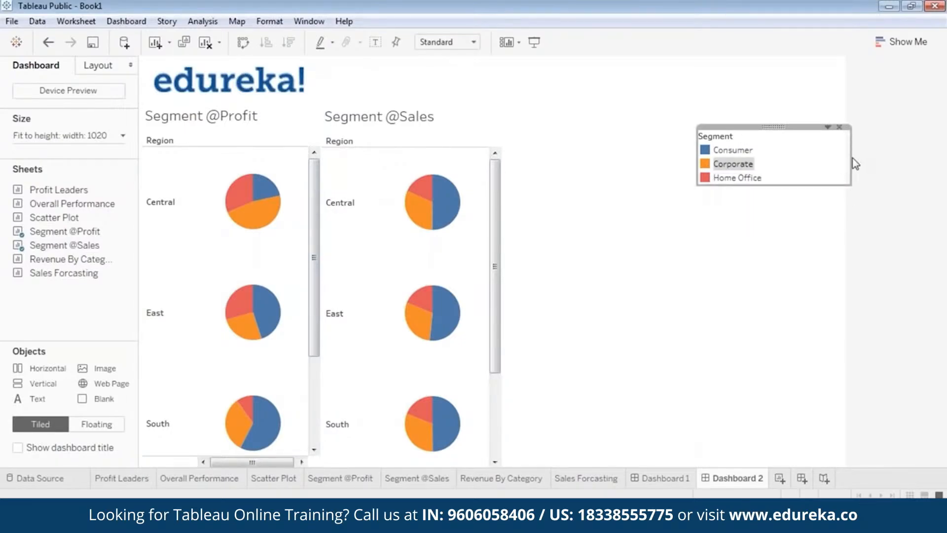
pyautogui.moveTo(855, 164); pyautogui.dragTo(779, 154)
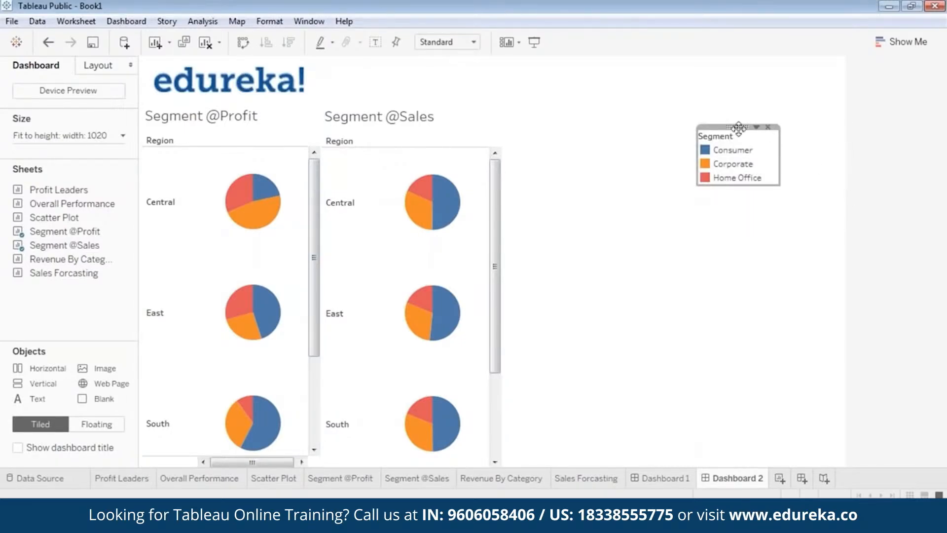
pyautogui.moveTo(738, 127); pyautogui.dragTo(543, 203)
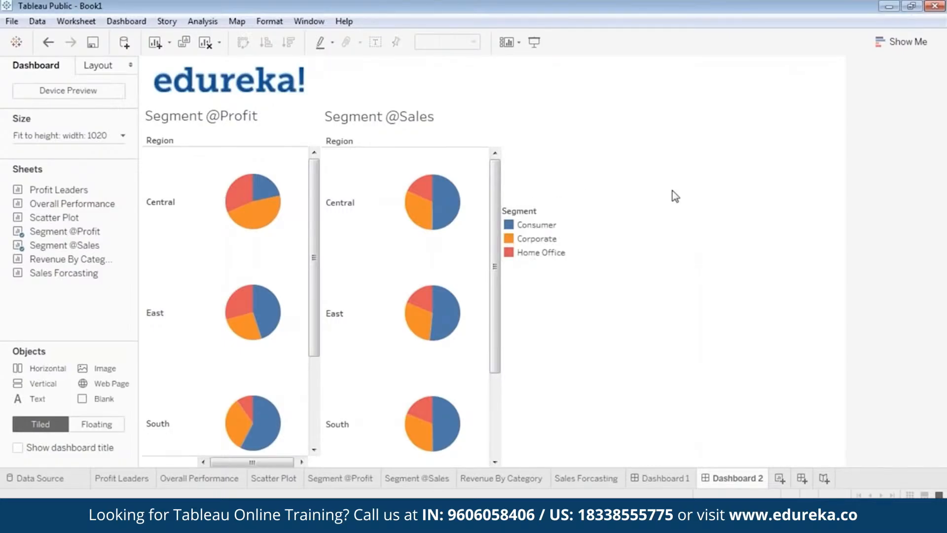
pyautogui.click(229, 118)
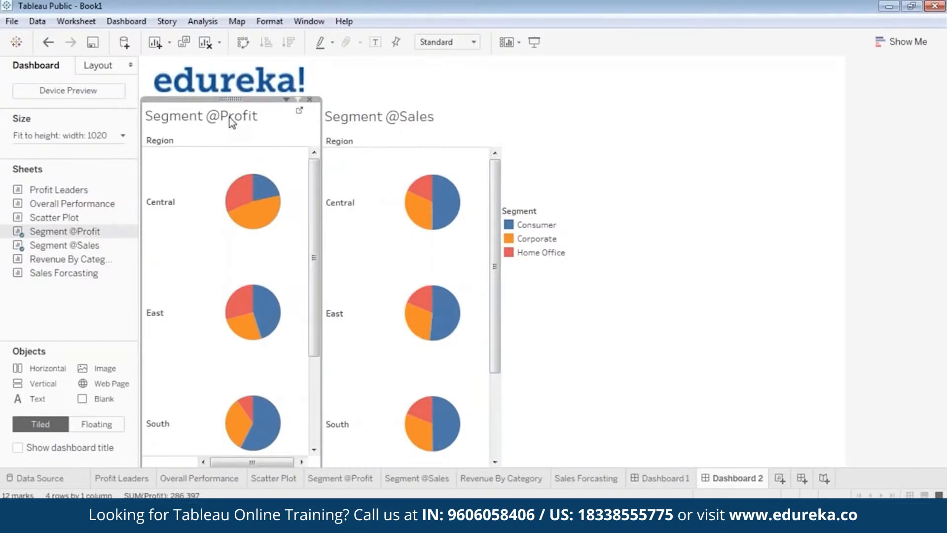
pyautogui.rightClick(231, 123)
pyautogui.click(233, 96)
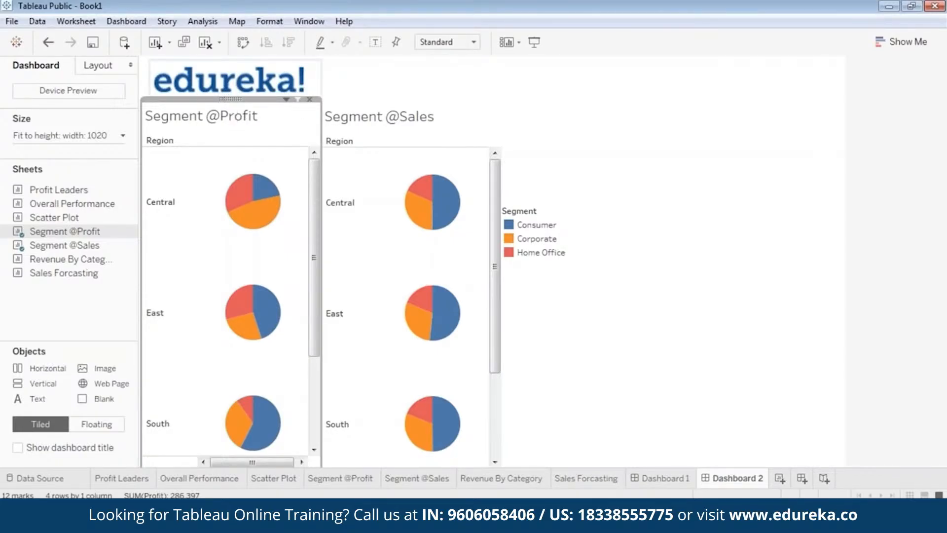
pyautogui.rightClick(231, 98)
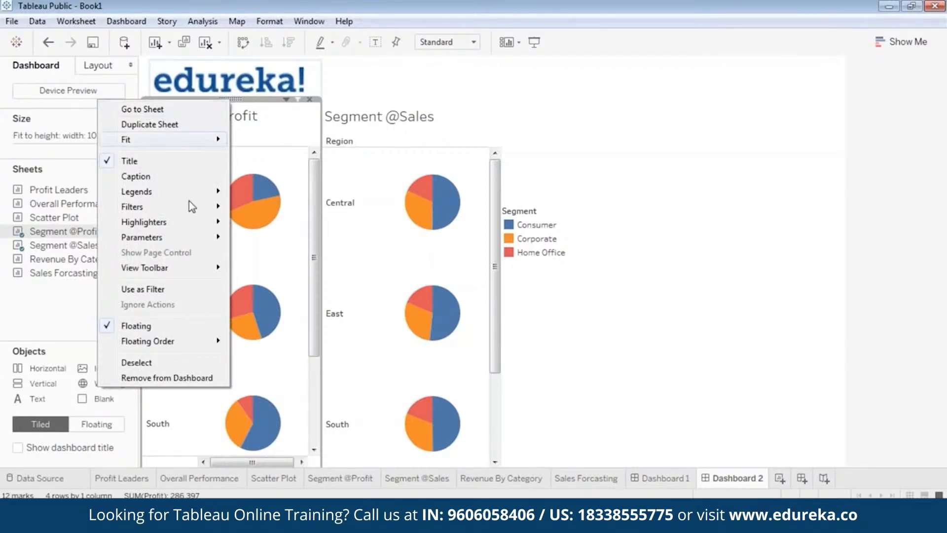
pyautogui.moveTo(187, 206)
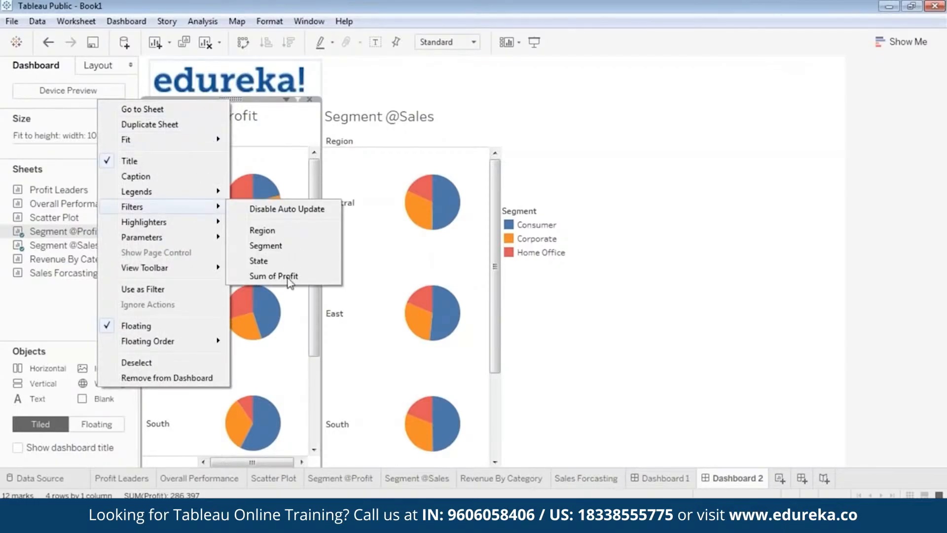
pyautogui.click(289, 231)
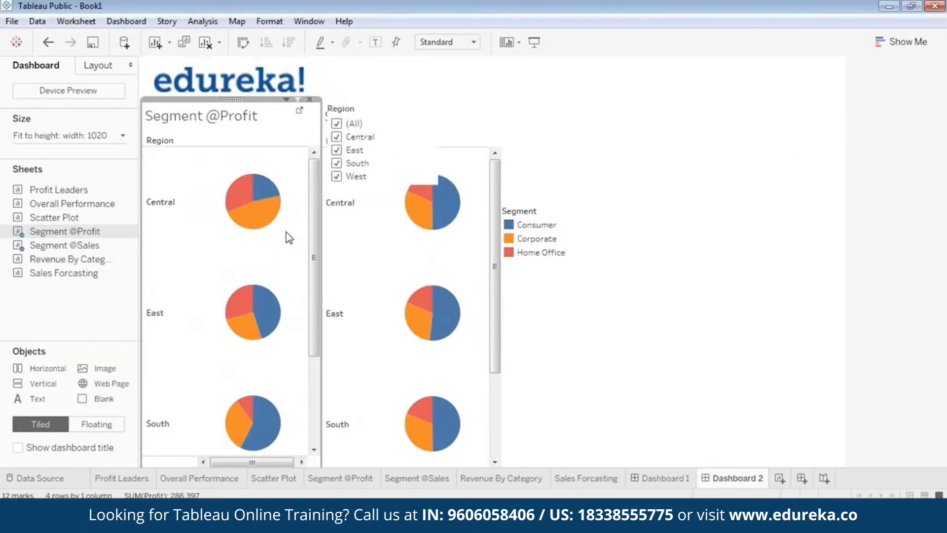
pyautogui.click(358, 110)
pyautogui.moveTo(383, 99); pyautogui.dragTo(557, 125)
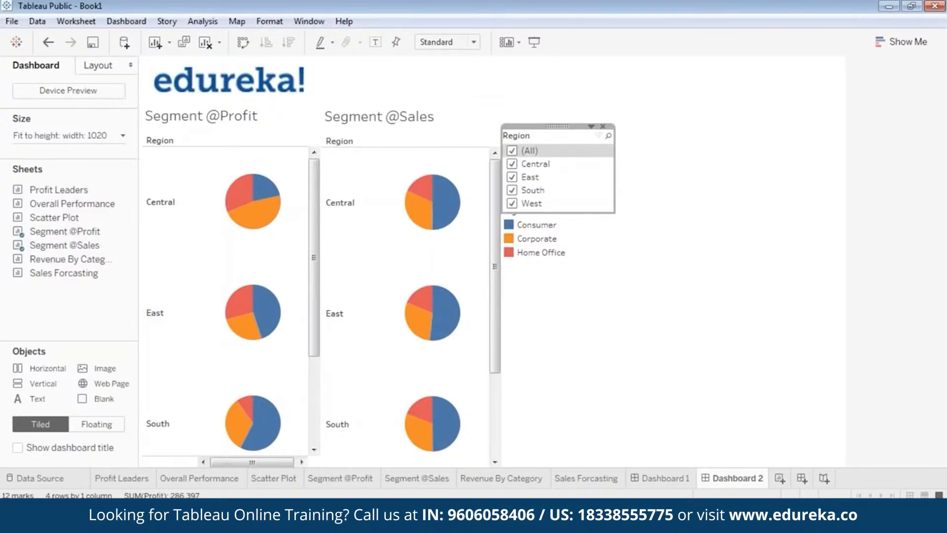
pyautogui.moveTo(615, 176); pyautogui.dragTo(544, 235)
pyautogui.click(536, 232)
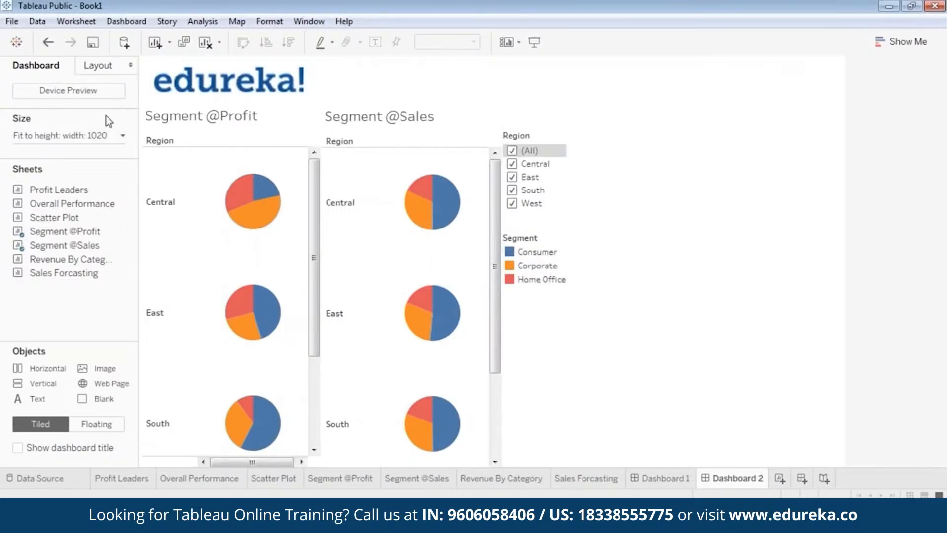
pyautogui.click(225, 126)
pyautogui.rightClick(233, 114)
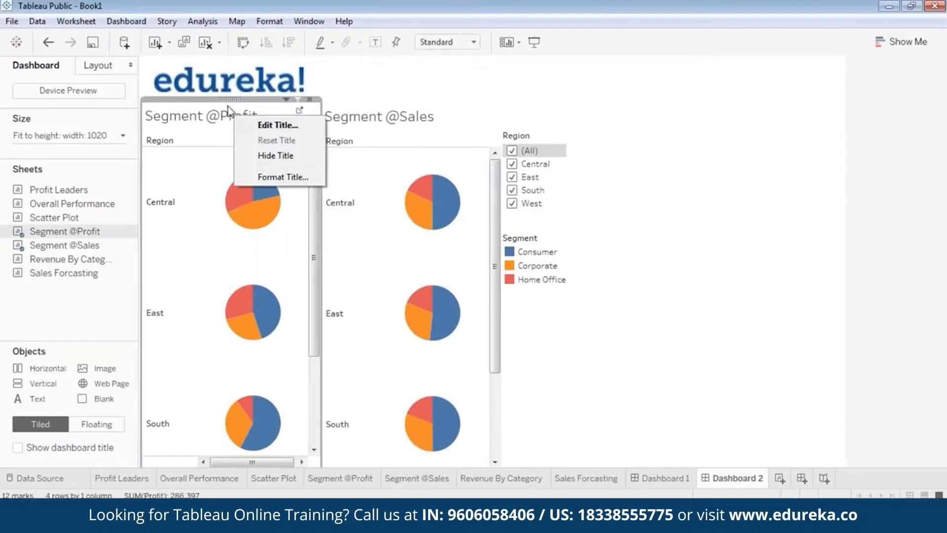
pyautogui.rightClick(230, 100)
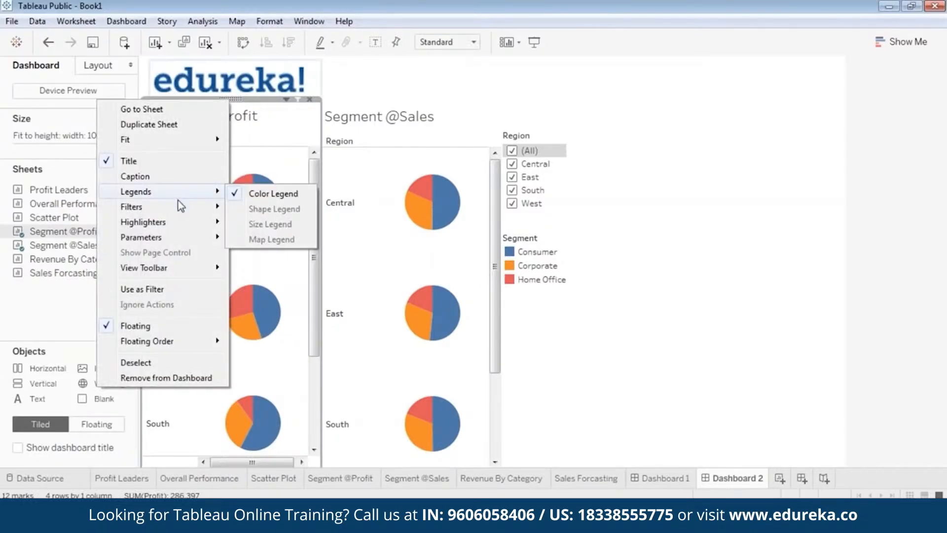
pyautogui.moveTo(194, 209)
pyautogui.click(280, 261)
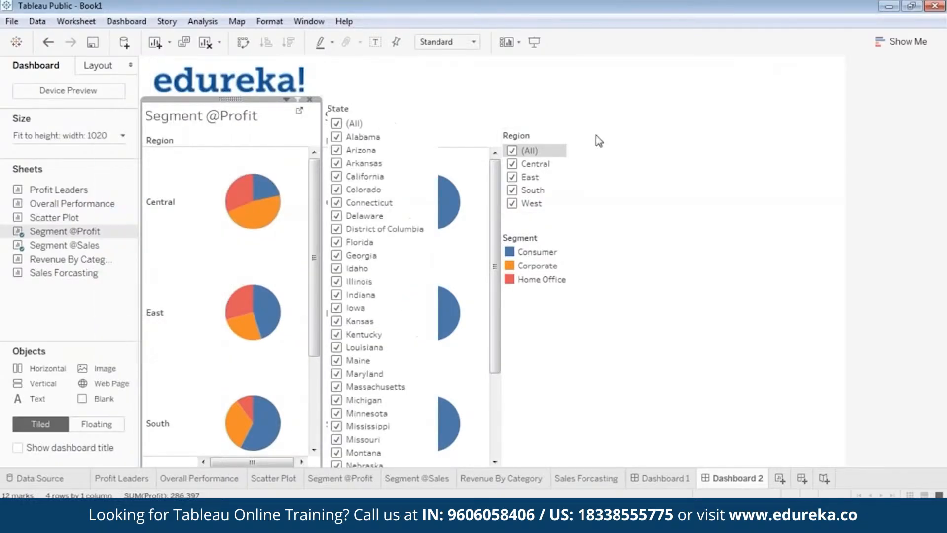
pyautogui.click(368, 107)
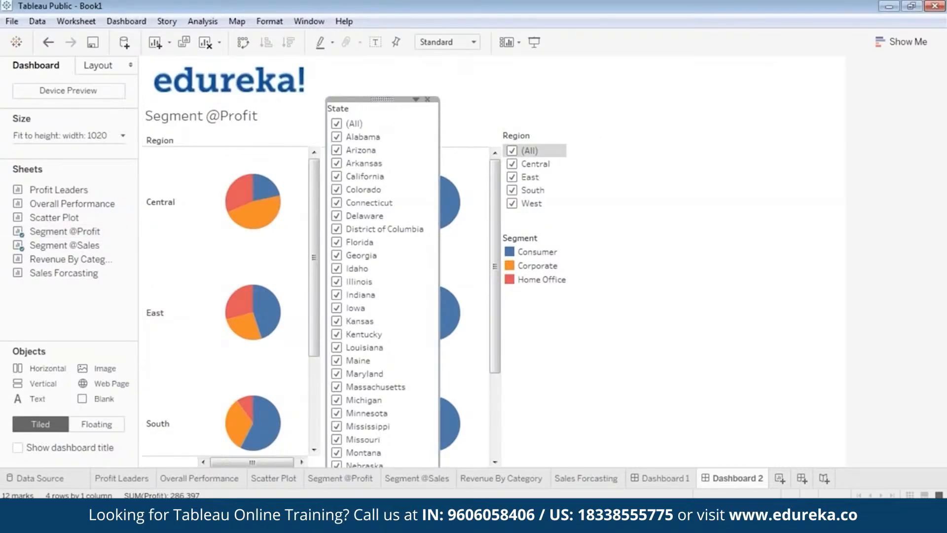
# Step: Change the State filter to a single-value dropdown
pyautogui.rightClick(380, 100)
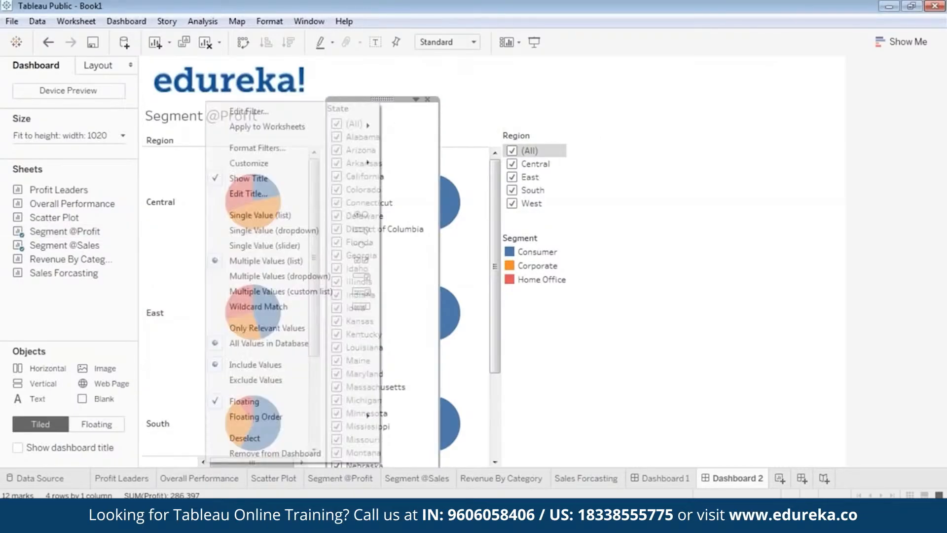
pyautogui.click(298, 231)
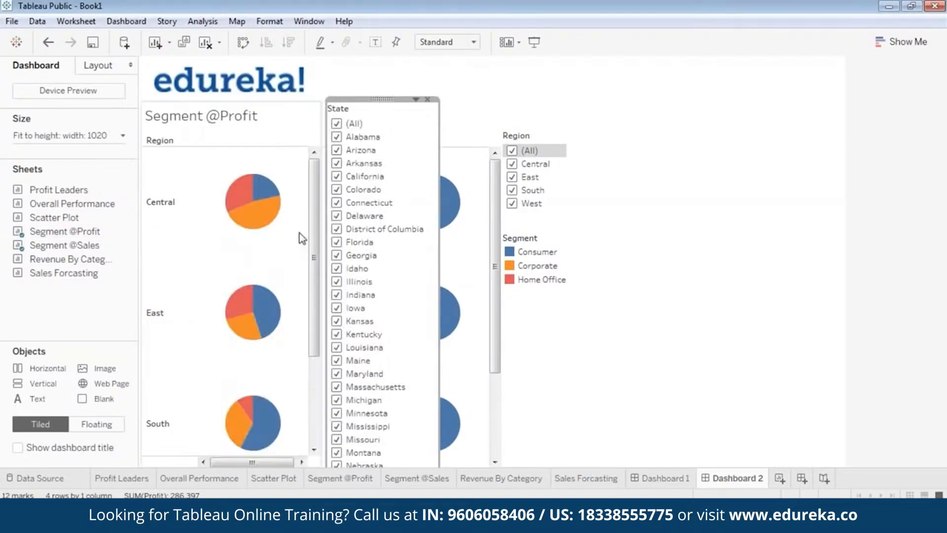
pyautogui.rightClick(387, 99)
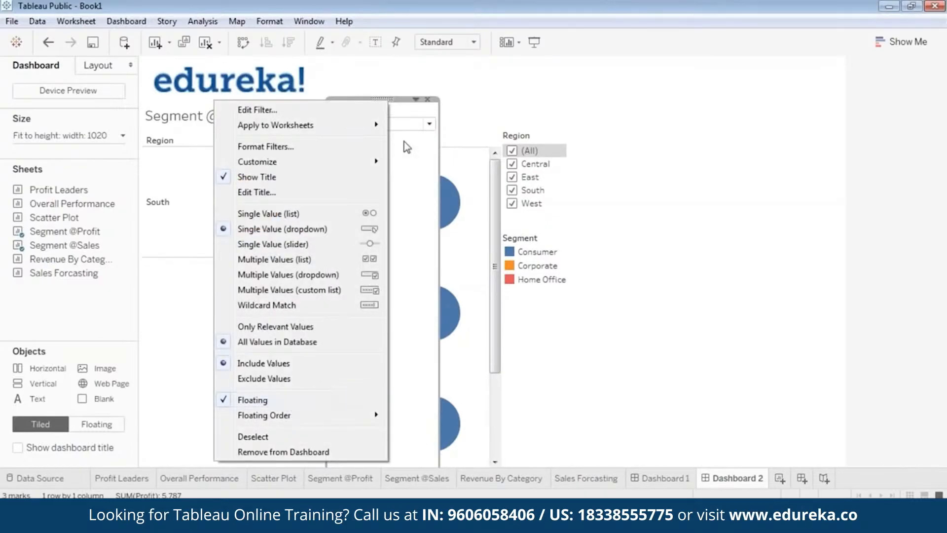
pyautogui.click(395, 101)
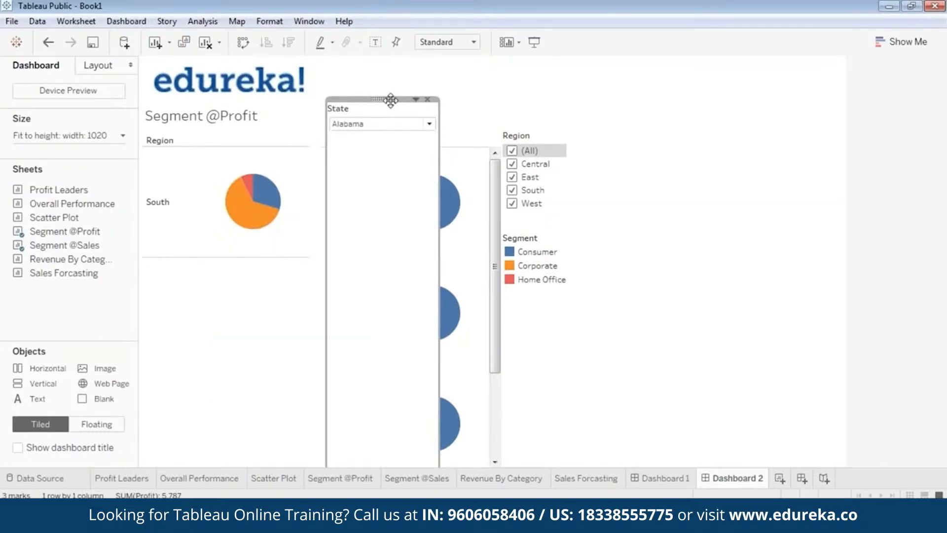
# Step: Move and shorten the State filter card under the Region filter, and set it to (All)
pyautogui.moveTo(391, 100); pyautogui.dragTo(565, 195)
pyautogui.moveTo(573, 371); pyautogui.dragTo(571, 232)
pyautogui.click(551, 220)
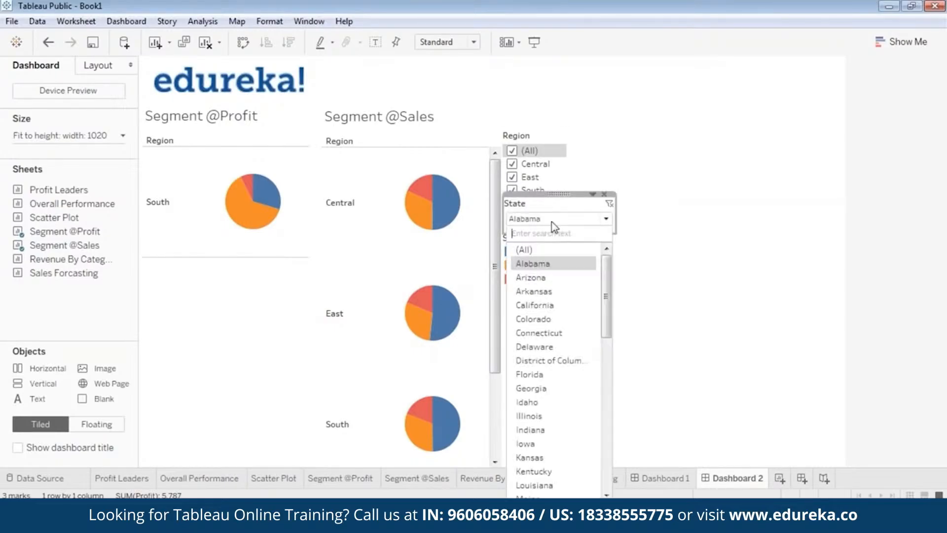
pyautogui.click(540, 250)
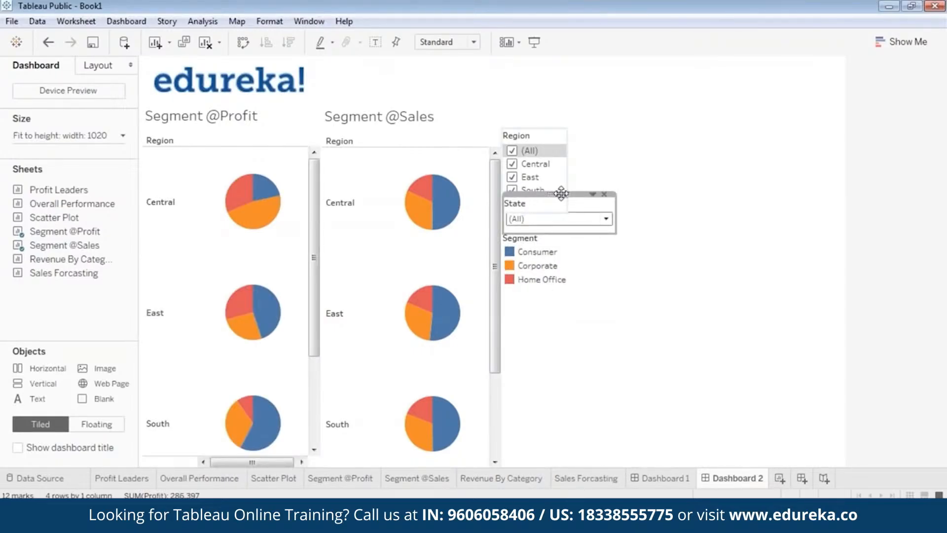
# Step: Move the State filter below the Segment legend and shift the legend up under the Region filter
pyautogui.moveTo(561, 194); pyautogui.dragTo(558, 284)
pyautogui.click(545, 269)
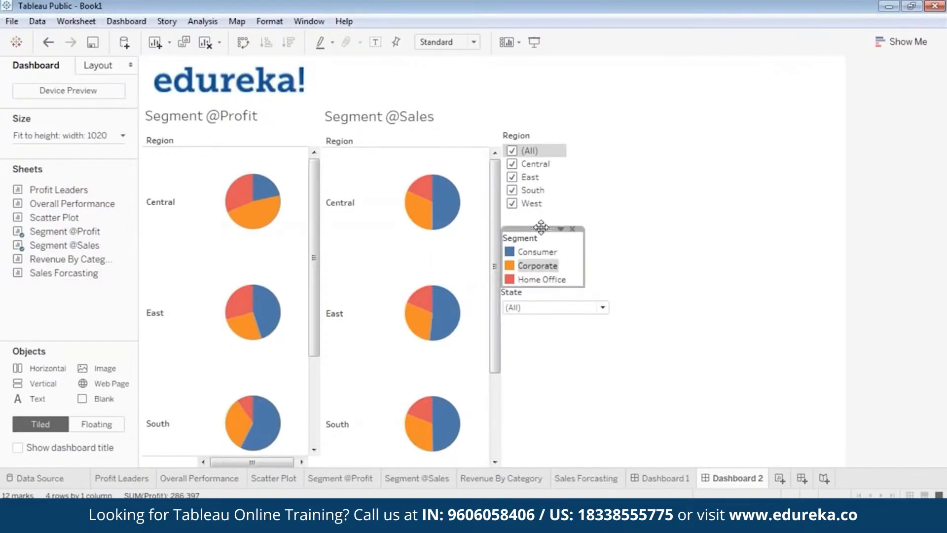
pyautogui.moveTo(542, 228); pyautogui.dragTo(545, 210)
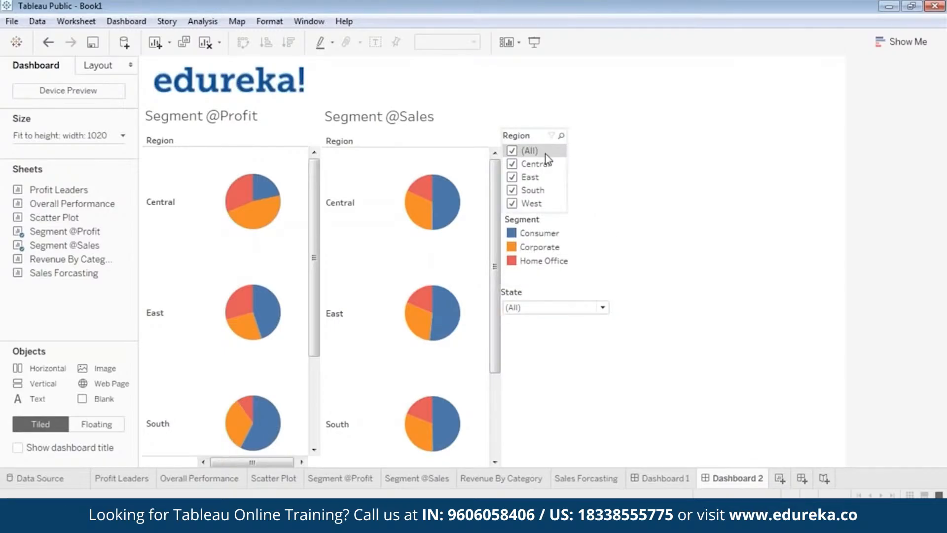
# Step: Narrow the State filter card and tuck it directly under the Segment legend
pyautogui.click(602, 309)
pyautogui.click(602, 311)
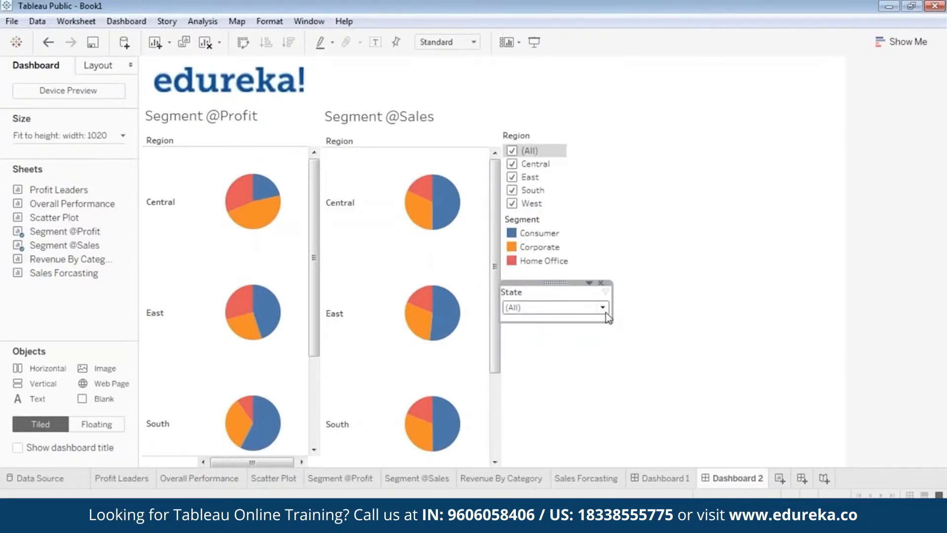
pyautogui.moveTo(618, 299); pyautogui.dragTo(550, 272)
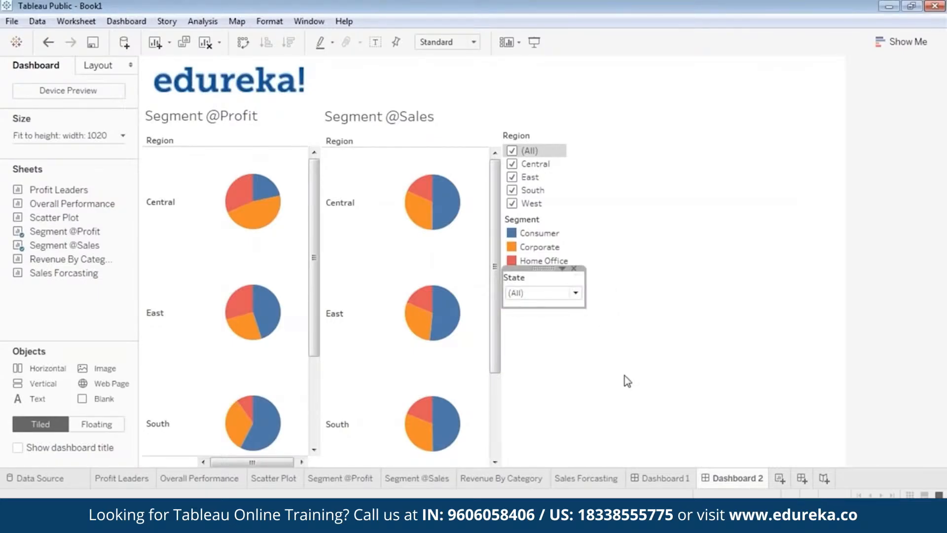
# Step: Preview the dashboard in presentation mode and narrow the edureka logo image
pyautogui.click(534, 42)
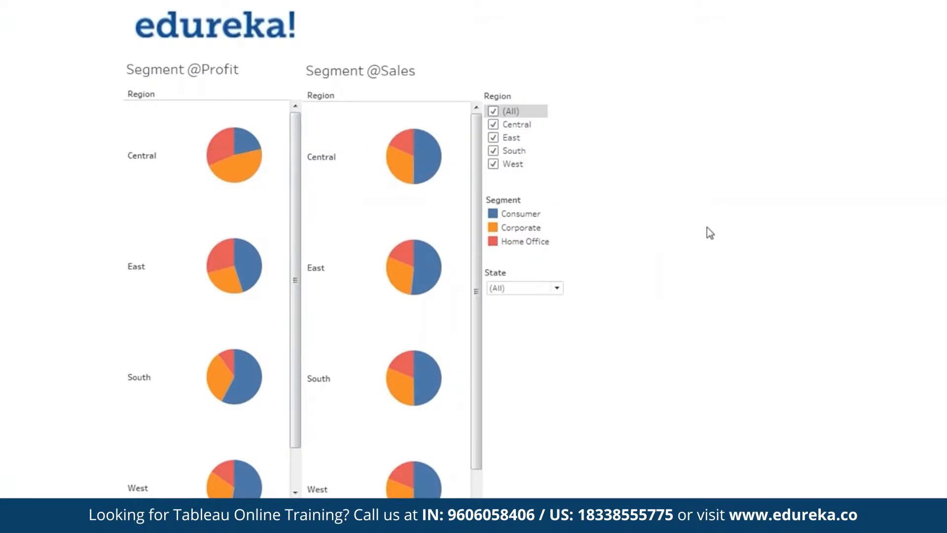
pyautogui.press('Escape')
pyautogui.click(275, 78)
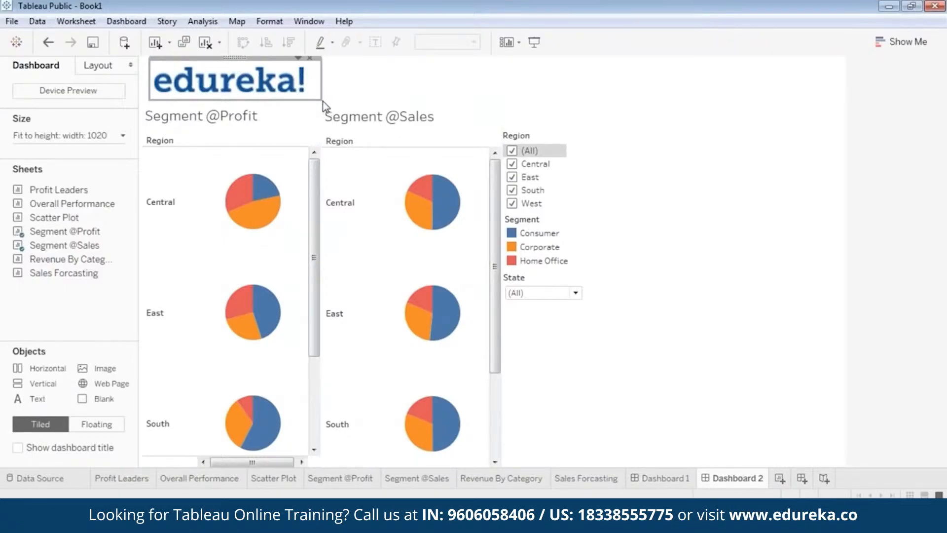
pyautogui.moveTo(321, 101); pyautogui.dragTo(283, 93)
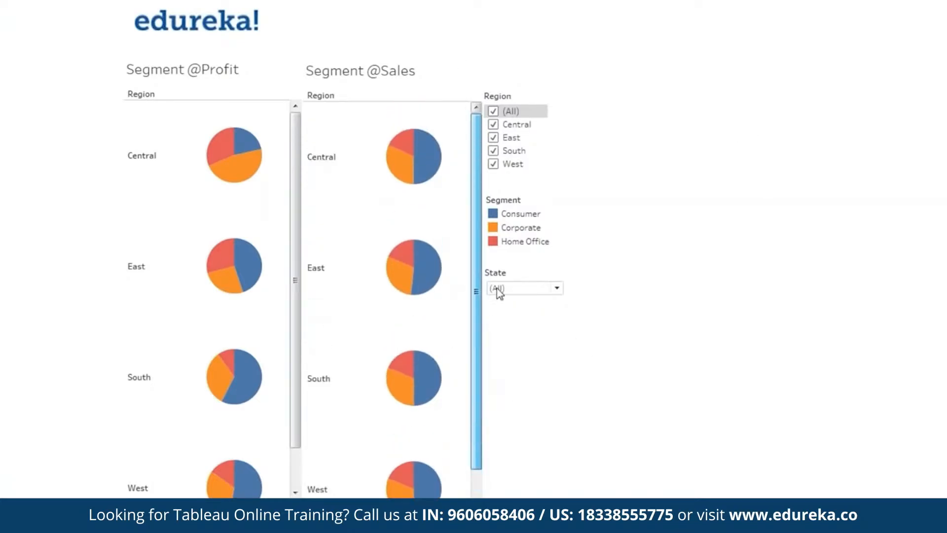
# Step: Test the Region filter in presentation mode by showing only the Central region
pyautogui.scroll(-2, 291, 315)
pyautogui.scroll(2, 287, 352)
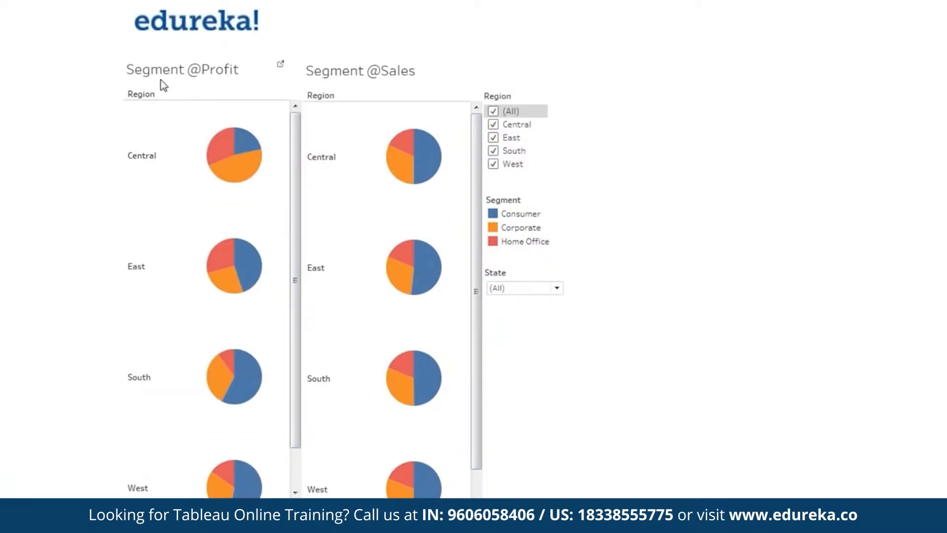
pyautogui.click(494, 112)
pyautogui.click(493, 124)
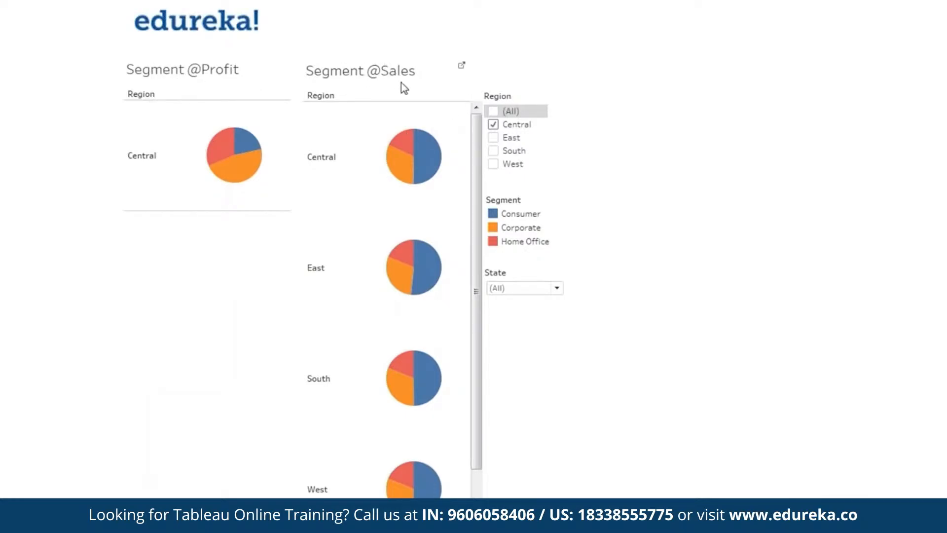
pyautogui.press('Escape')
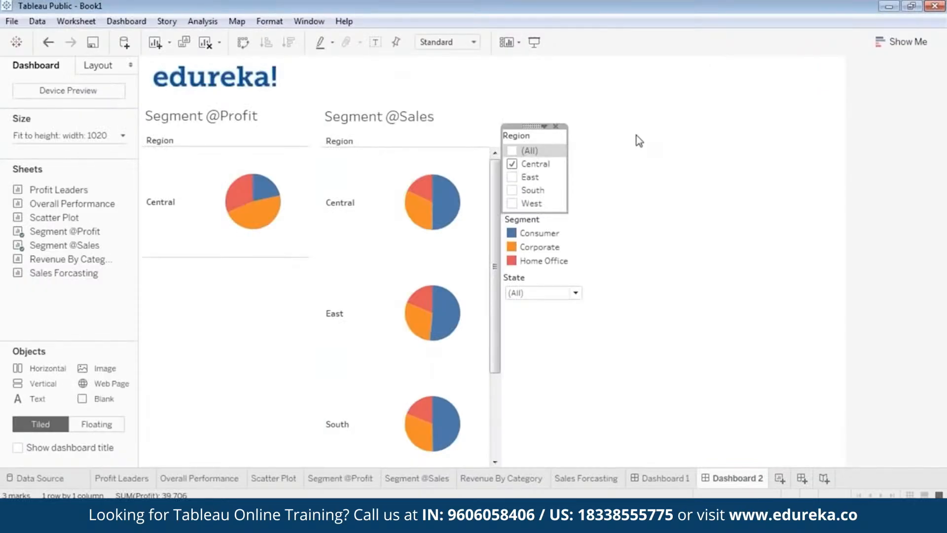
pyautogui.click(663, 201)
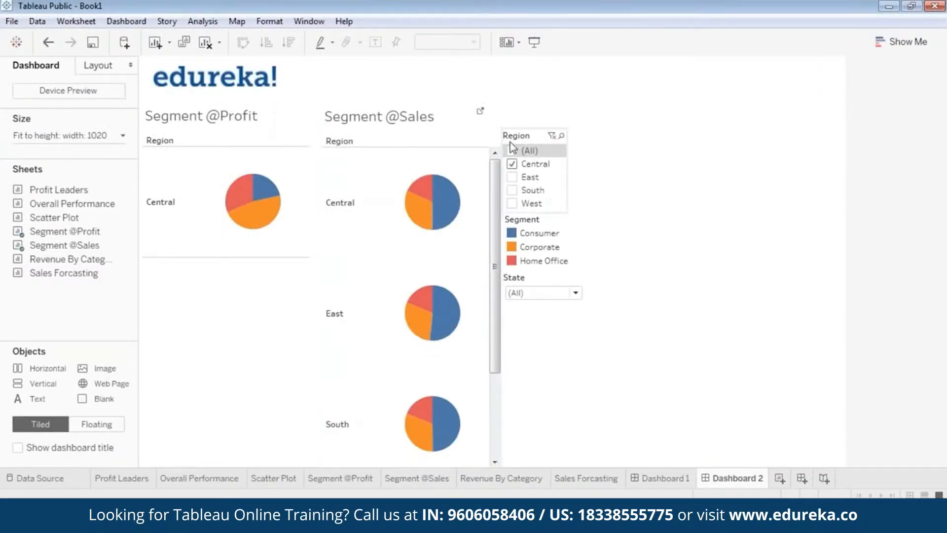
pyautogui.click(533, 137)
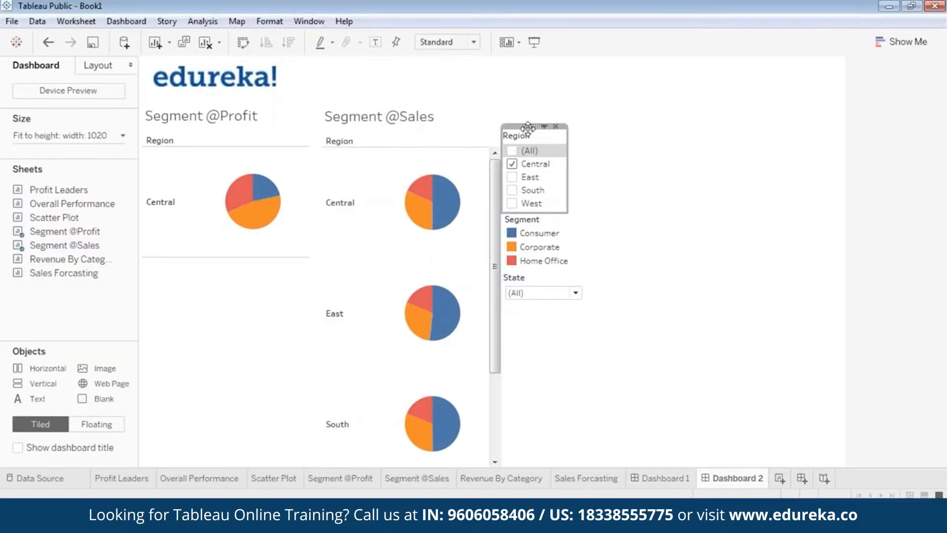
pyautogui.click(544, 127)
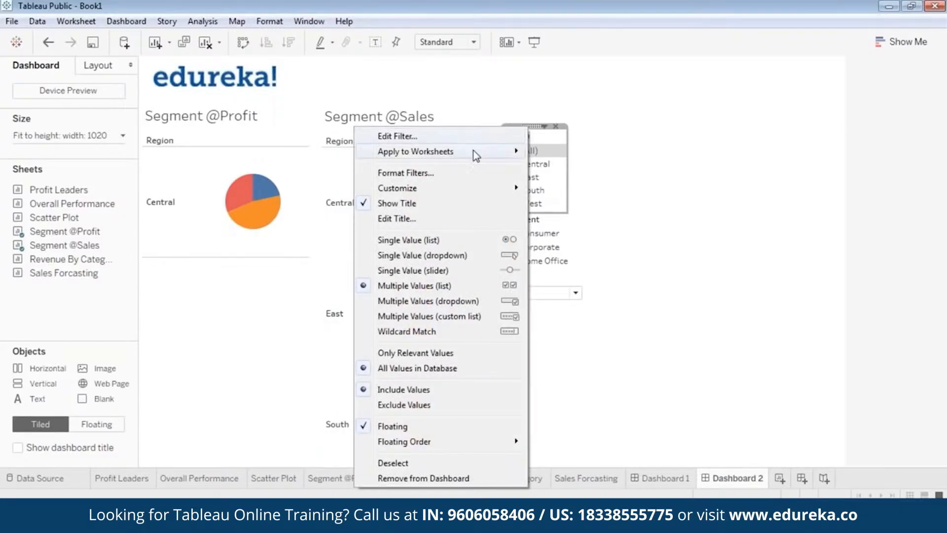
pyautogui.moveTo(476, 155)
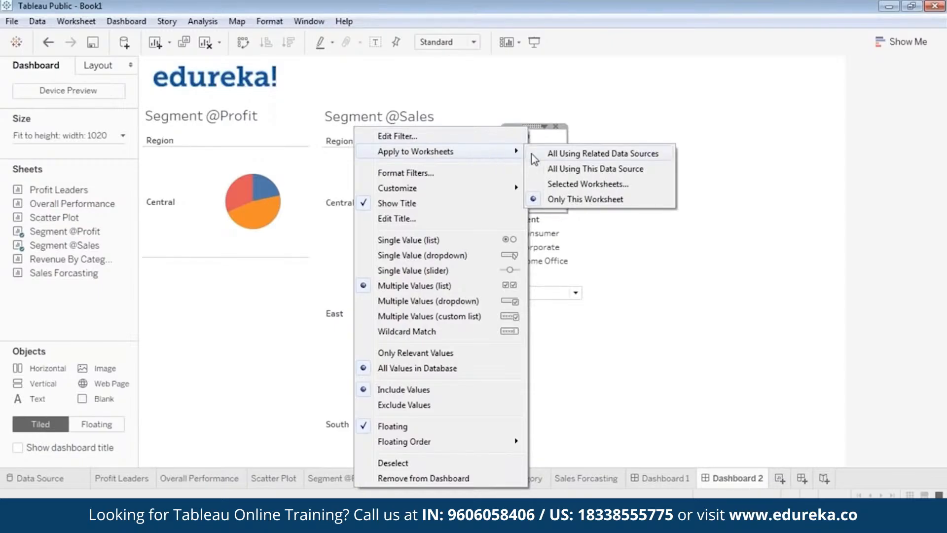
pyautogui.click(567, 185)
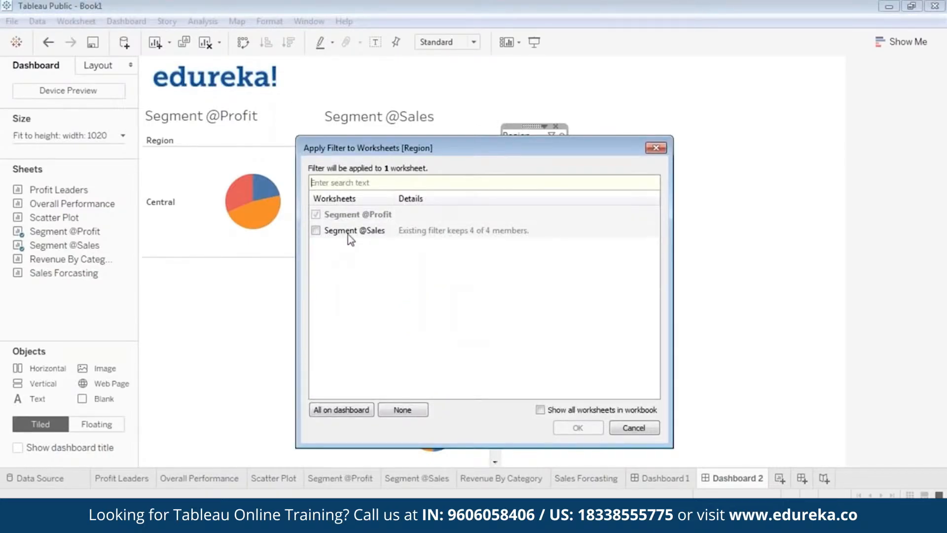
pyautogui.click(316, 231)
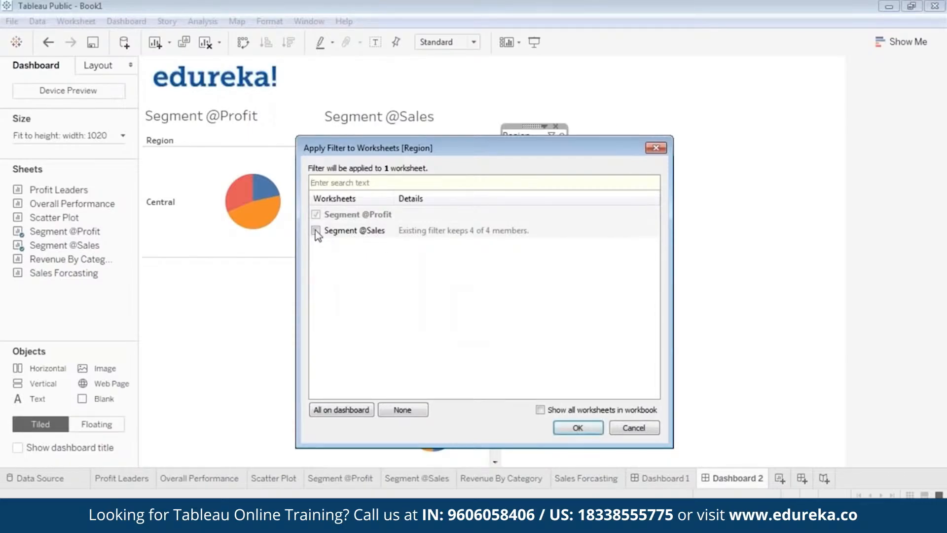
pyautogui.click(577, 428)
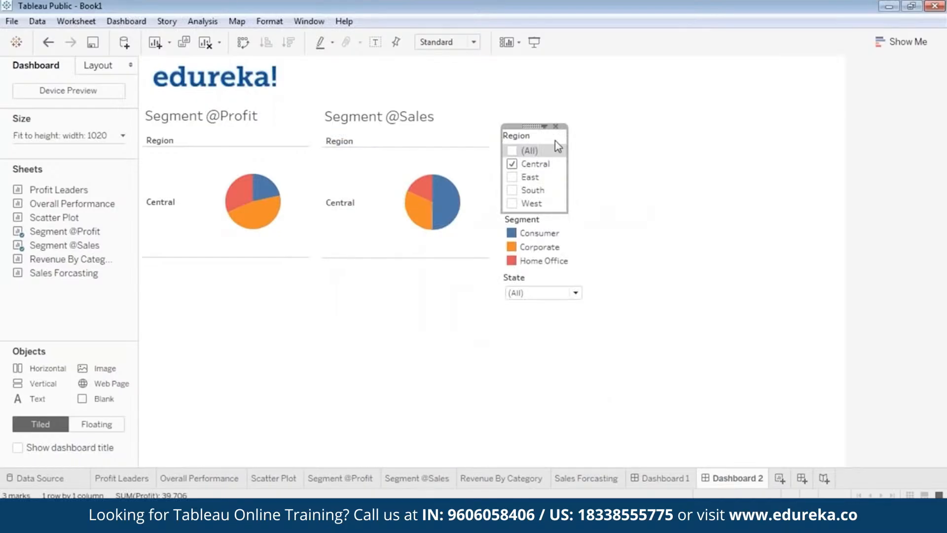
# Step: Test the shared Region filter in presentation mode by switching the selection from Central to South
pyautogui.click(534, 43)
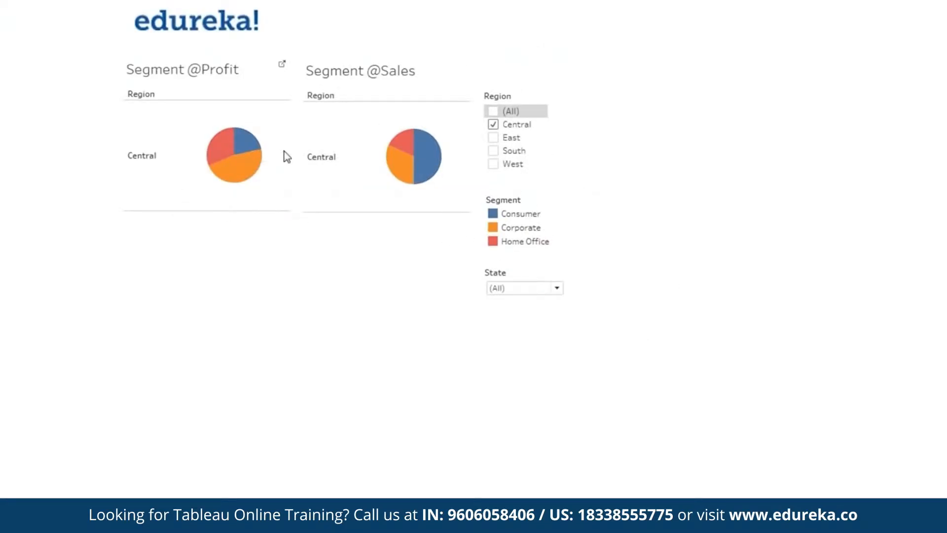
pyautogui.click(494, 138)
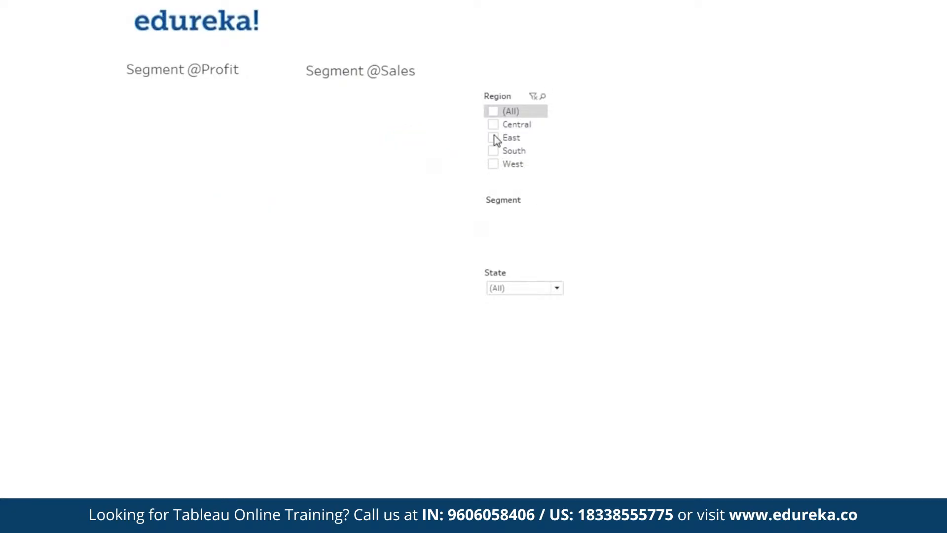
pyautogui.click(494, 138)
pyautogui.click(495, 151)
pyautogui.press('Escape')
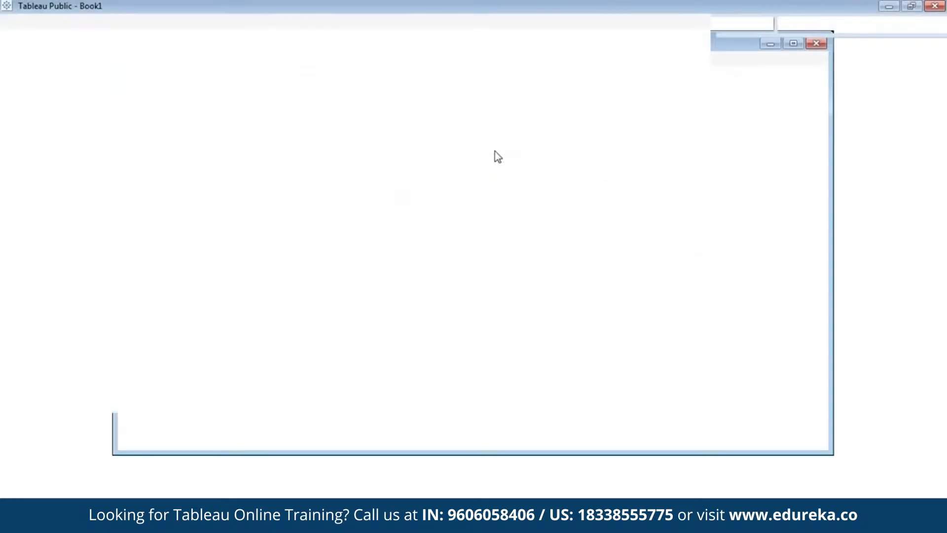
# Step: Switch the Region filter to a single-value list
pyautogui.click(543, 126)
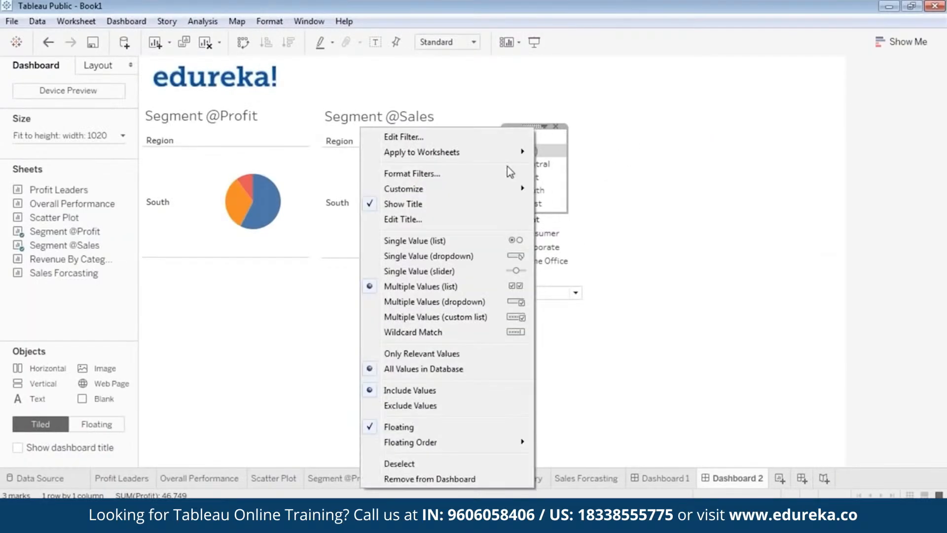
pyautogui.click(482, 242)
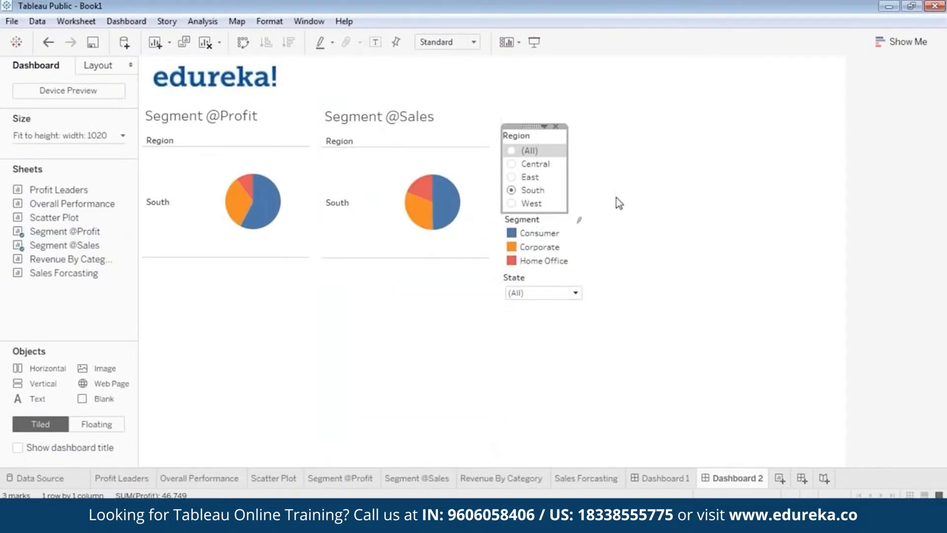
# Step: Test the single-value Region filter in presentation mode by selecting Central, East, South and West in turn
pyautogui.click(540, 44)
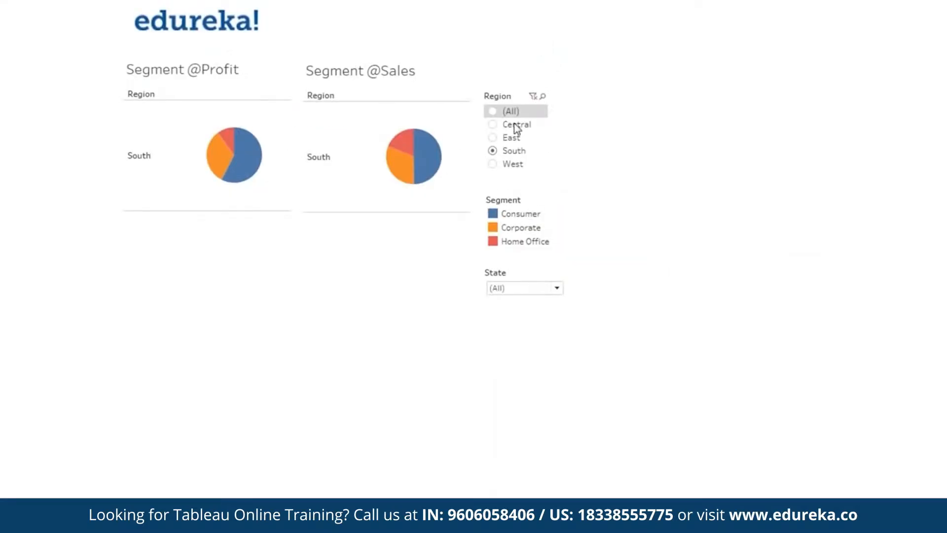
pyautogui.click(494, 125)
pyautogui.click(493, 138)
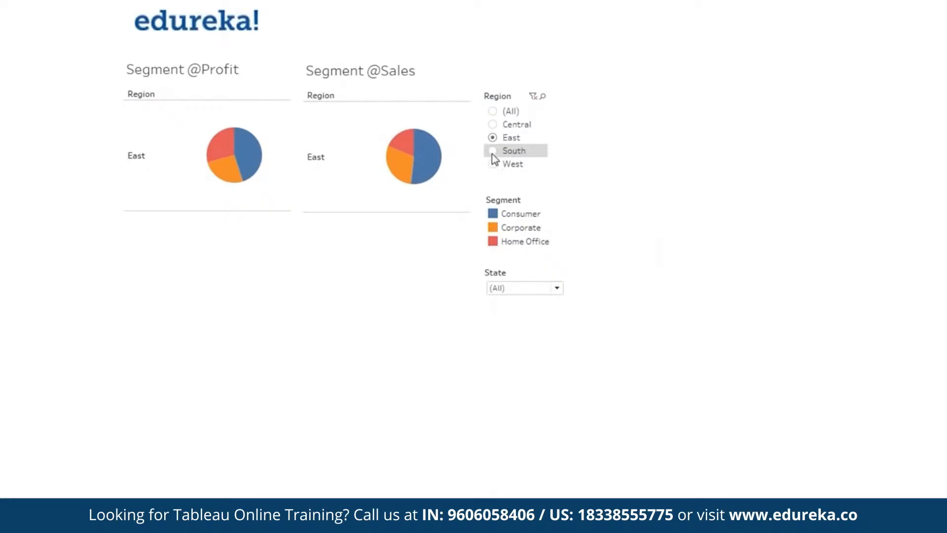
pyautogui.click(492, 151)
pyautogui.click(493, 164)
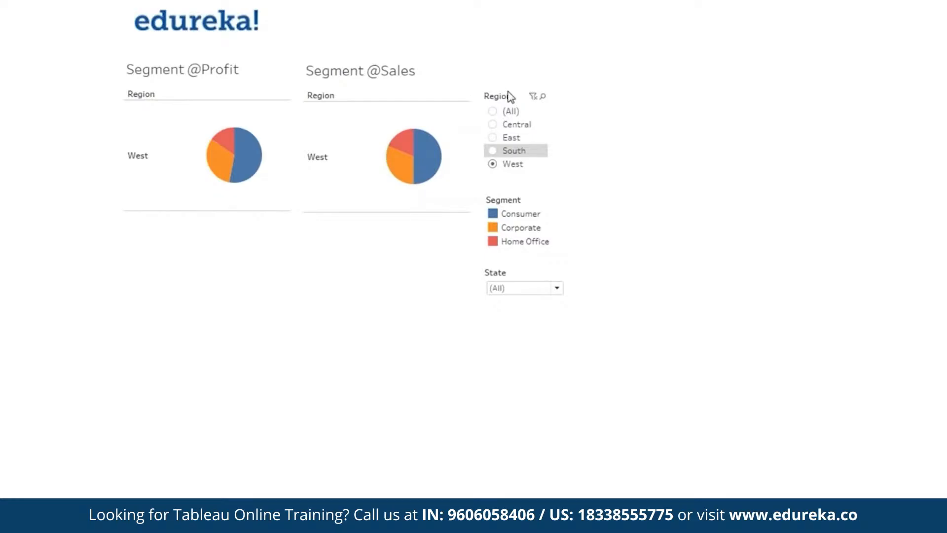
pyautogui.press('Escape')
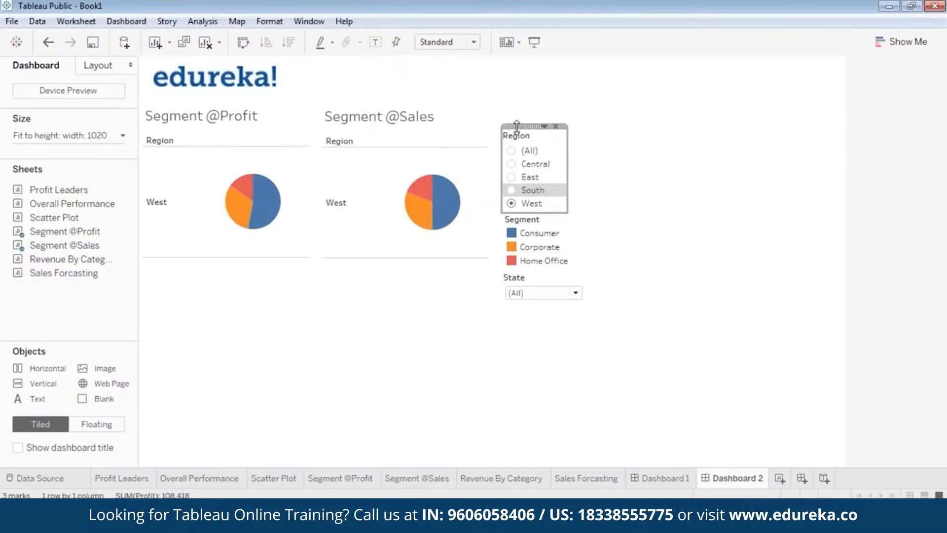
# Step: Nudge the Region filter, Segment legend and State filter cards down slightly to line them up vertically
pyautogui.moveTo(531, 127); pyautogui.dragTo(517, 136)
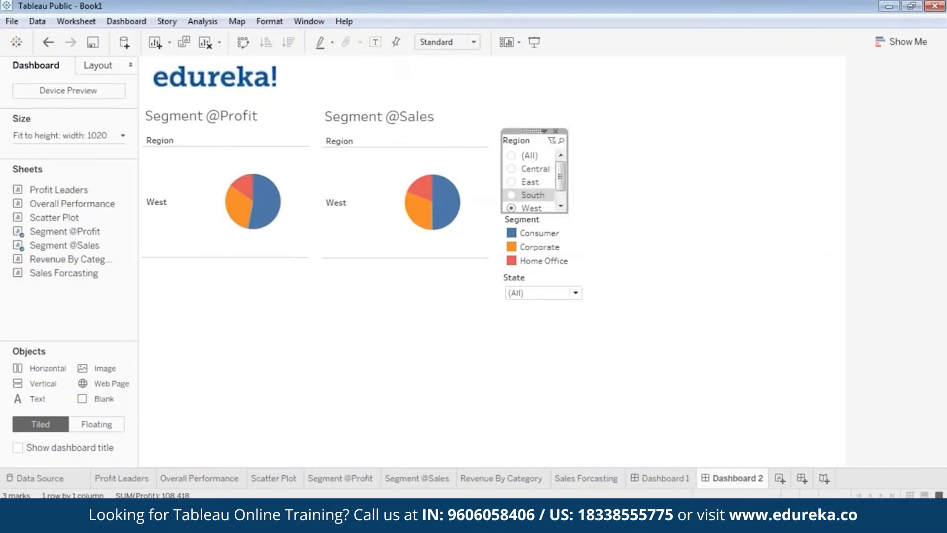
pyautogui.click(603, 245)
pyautogui.click(550, 254)
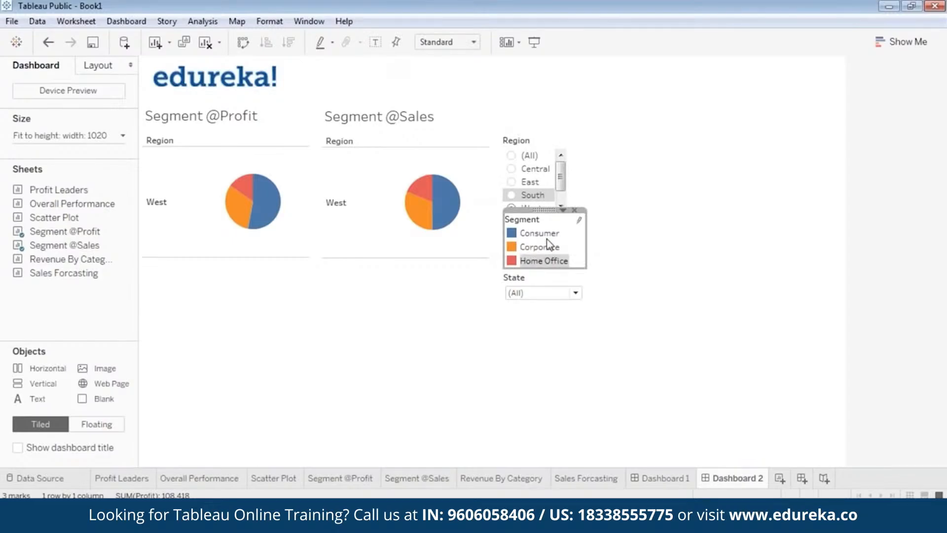
pyautogui.moveTo(543, 209); pyautogui.dragTo(542, 214)
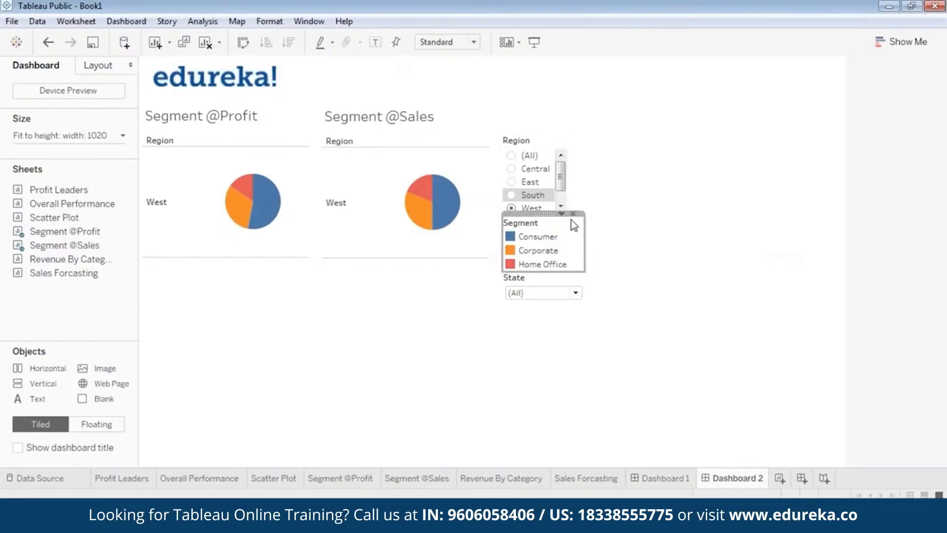
pyautogui.click(543, 291)
pyautogui.click(528, 317)
pyautogui.click(530, 280)
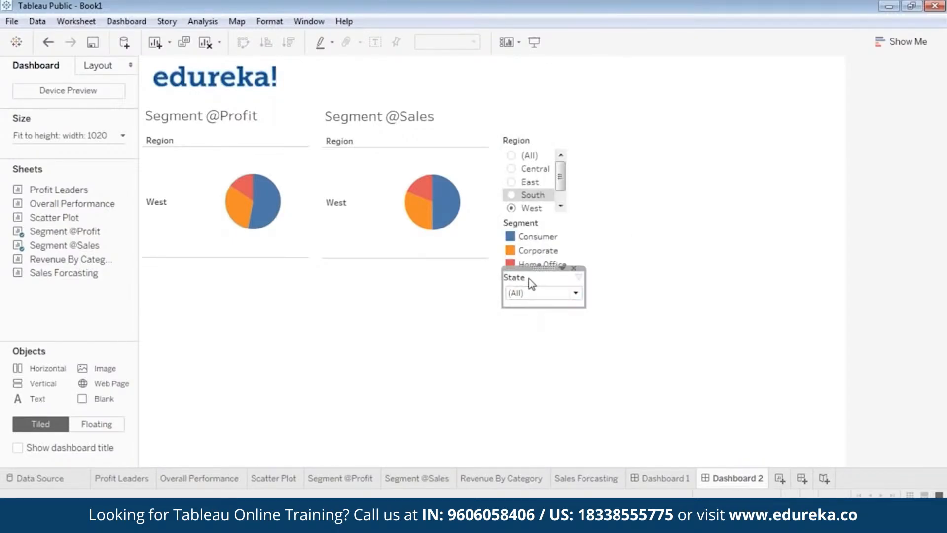
pyautogui.moveTo(542, 268); pyautogui.dragTo(543, 273)
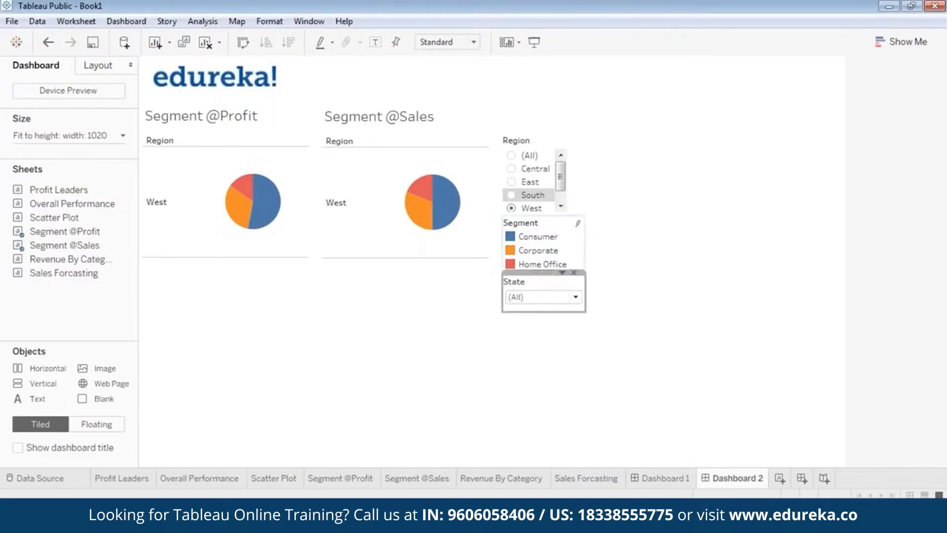
# Step: Preview the dashboard in presentation mode and set the Region filter back to (All)
pyautogui.click(535, 42)
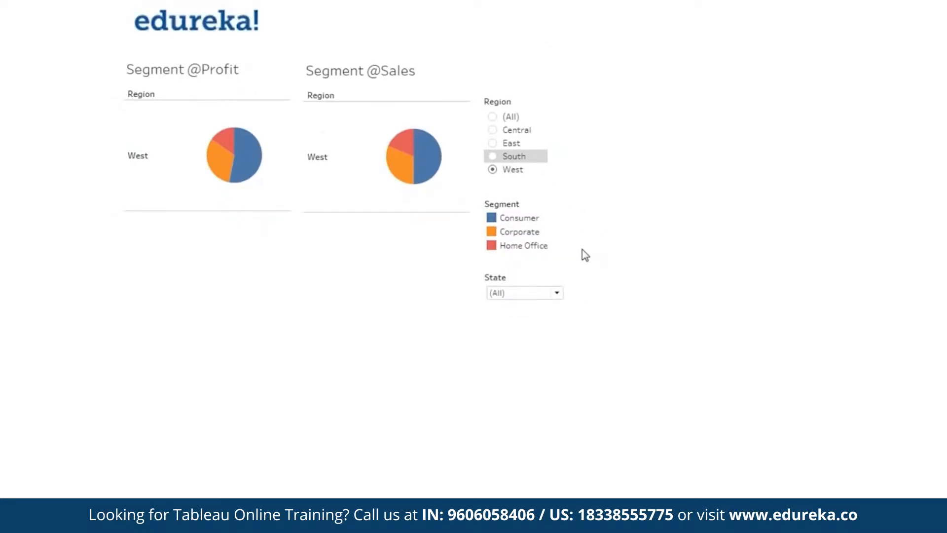
pyautogui.press('Escape')
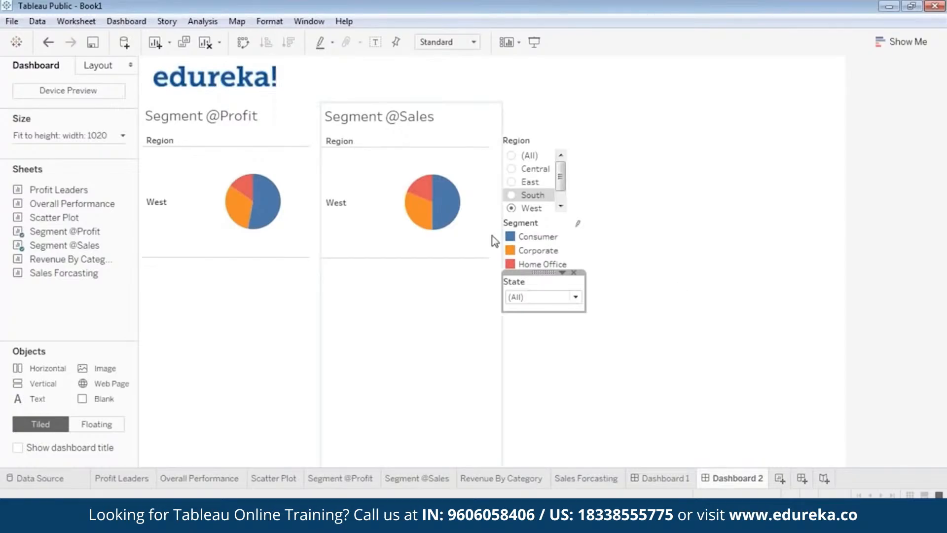
pyautogui.click(511, 156)
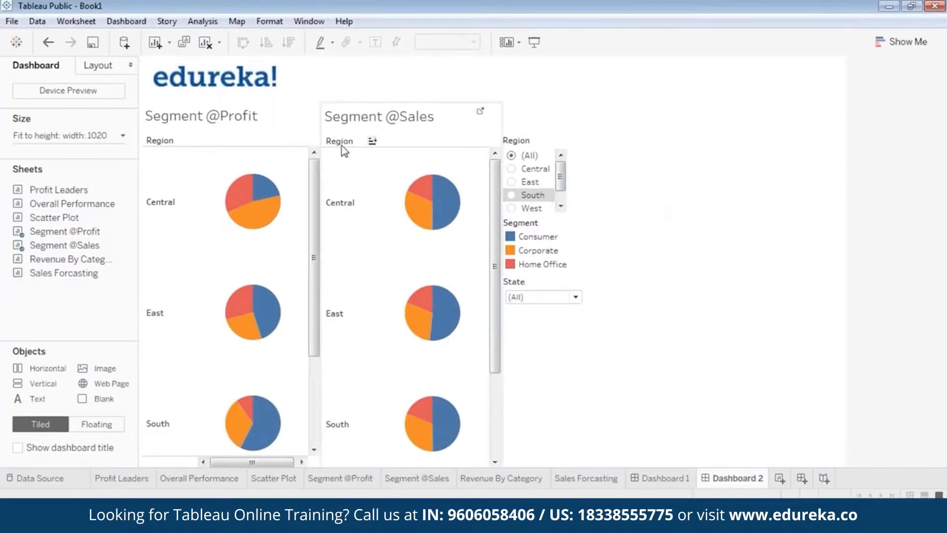
pyautogui.click(305, 124)
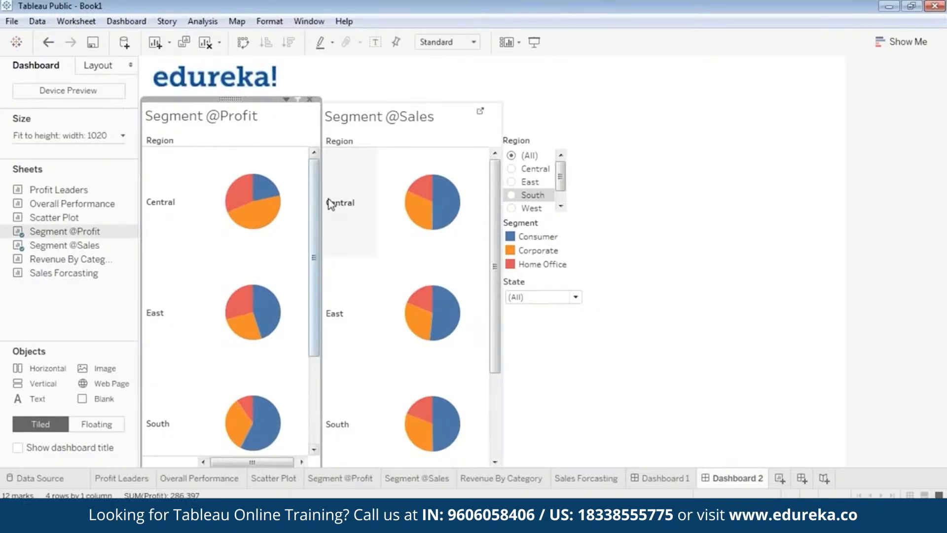
pyautogui.moveTo(322, 200); pyautogui.dragTo(306, 199)
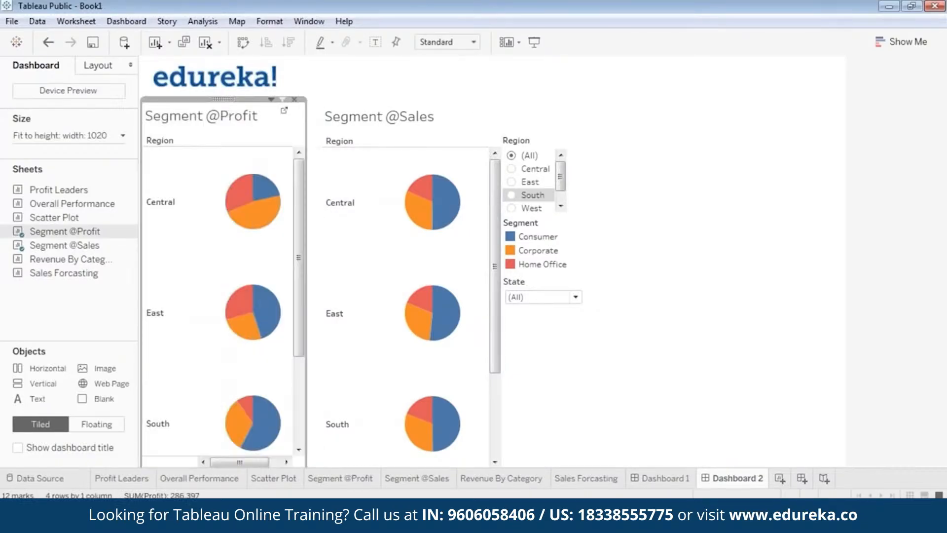
pyautogui.click(493, 207)
pyautogui.moveTo(411, 100); pyautogui.dragTo(394, 97)
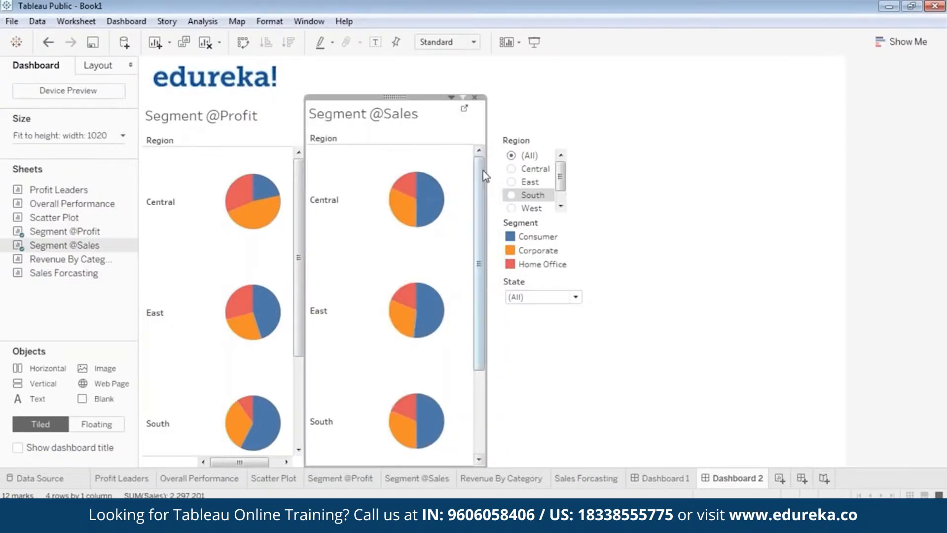
pyautogui.moveTo(486, 142); pyautogui.dragTo(461, 140)
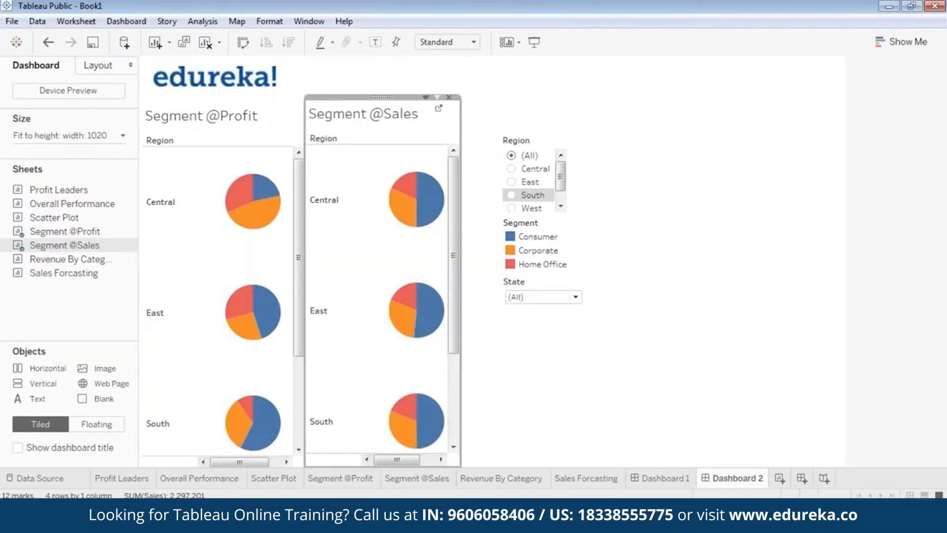
pyautogui.click(536, 400)
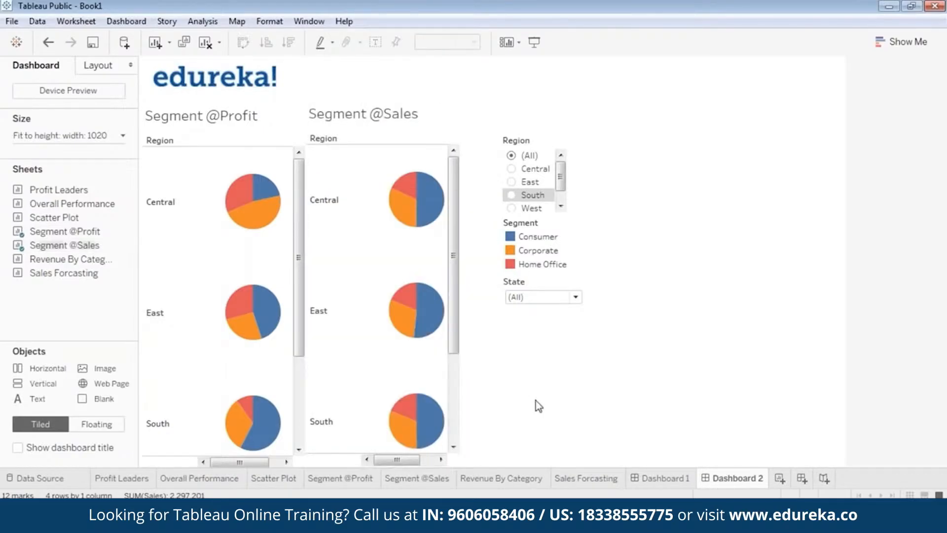
pyautogui.click(517, 163)
pyautogui.moveTo(524, 132); pyautogui.dragTo(487, 128)
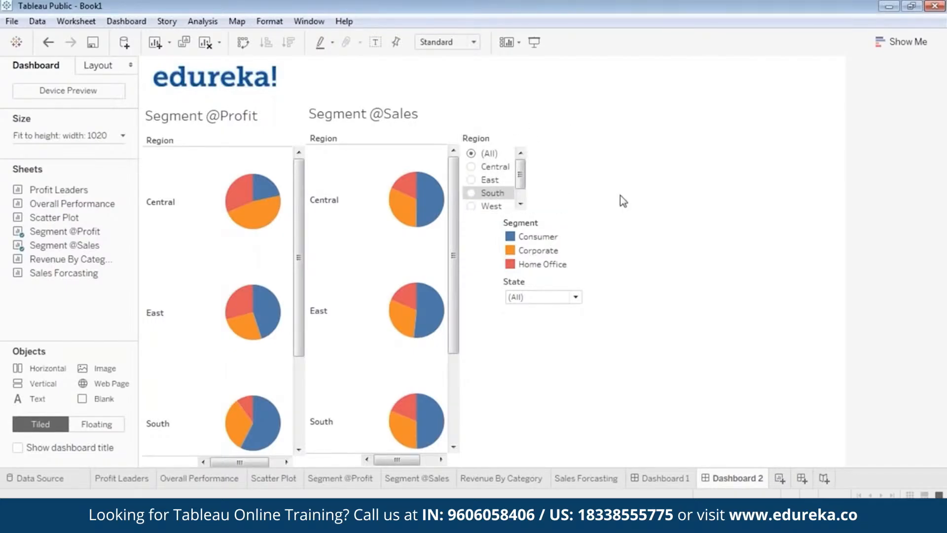
pyautogui.click(538, 236)
pyautogui.moveTo(538, 221); pyautogui.dragTo(498, 212)
pyautogui.click(556, 279)
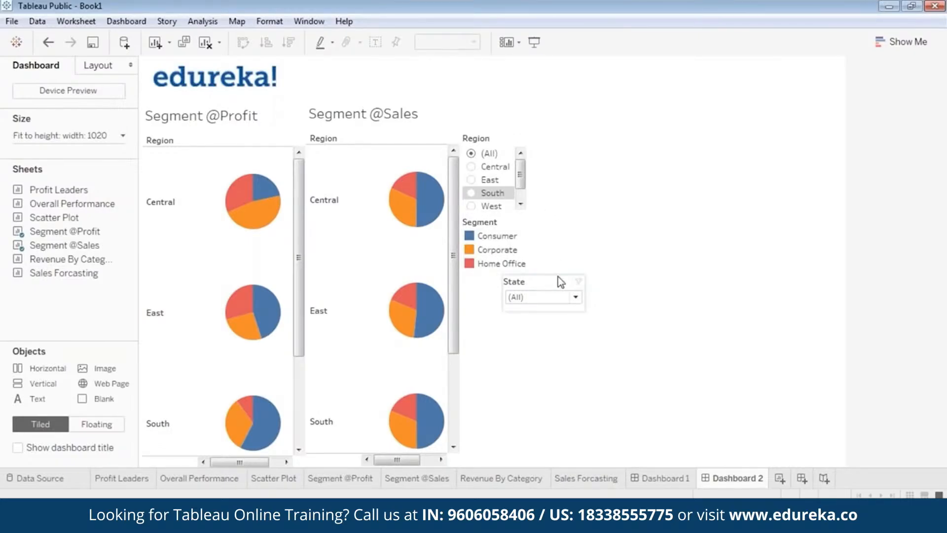
pyautogui.moveTo(548, 277); pyautogui.dragTo(502, 273)
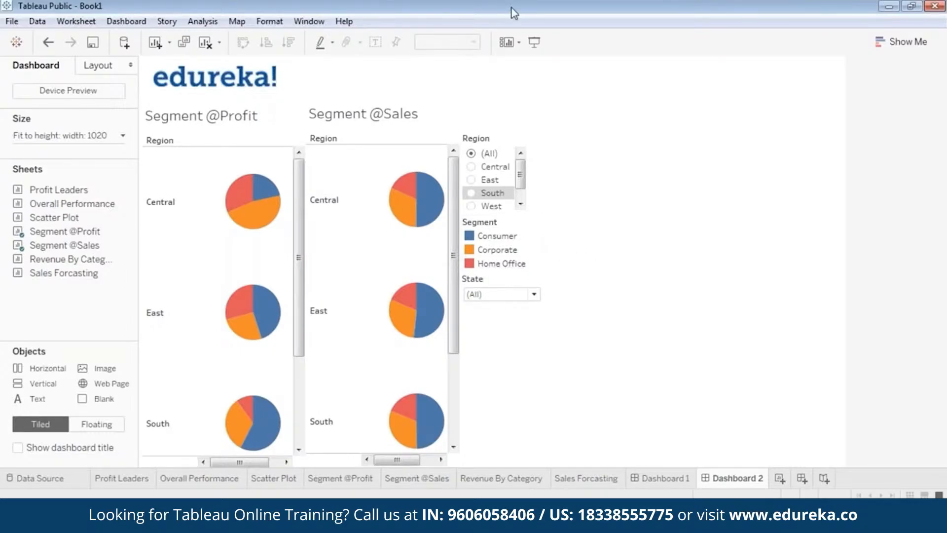
pyautogui.click(535, 40)
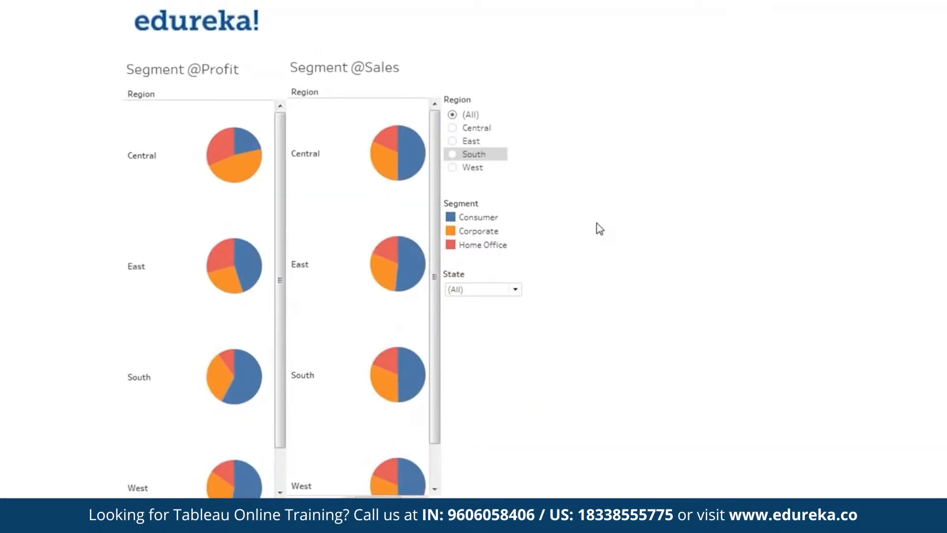
pyautogui.press('Escape')
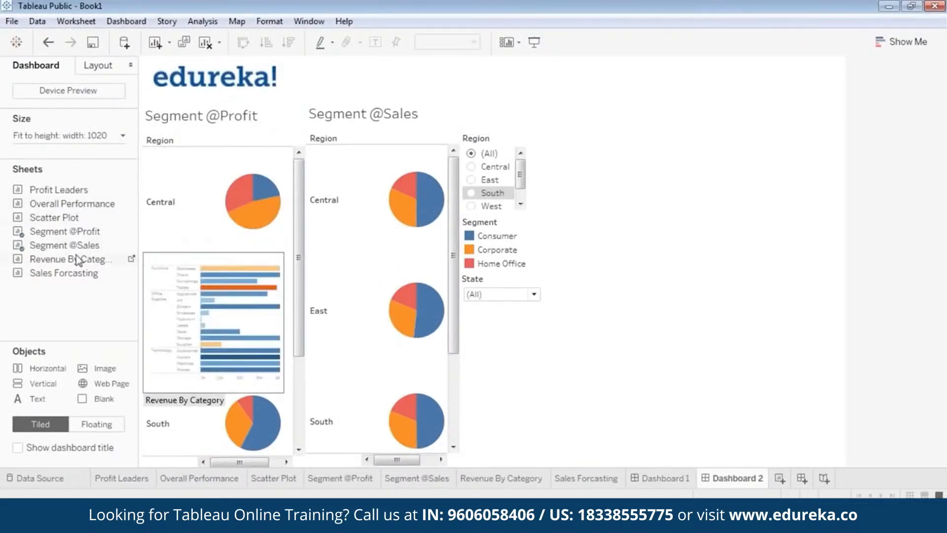
# Step: Add the Revenue By Category sheet to the dashboard as a small floating view placed right of the filters
pyautogui.moveTo(73, 262); pyautogui.dragTo(653, 157)
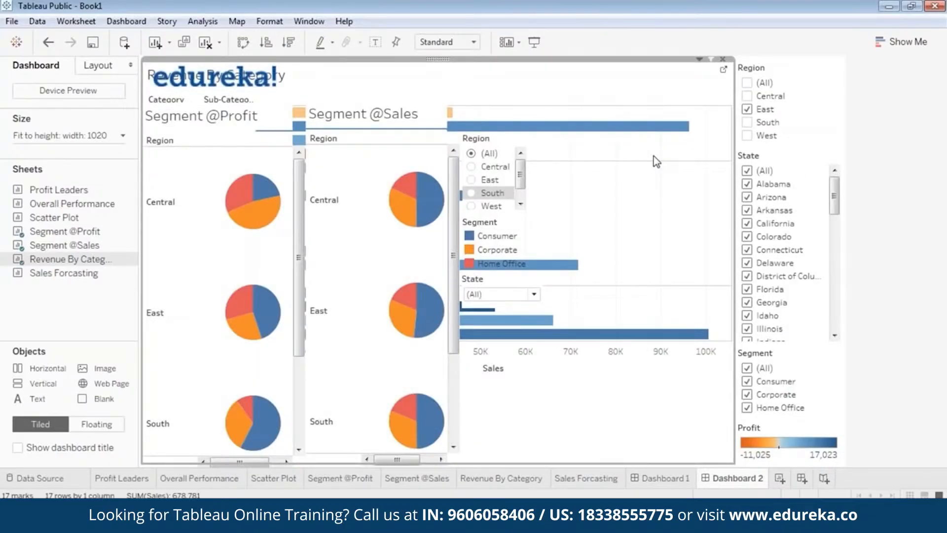
pyautogui.click(444, 59)
pyautogui.click(374, 285)
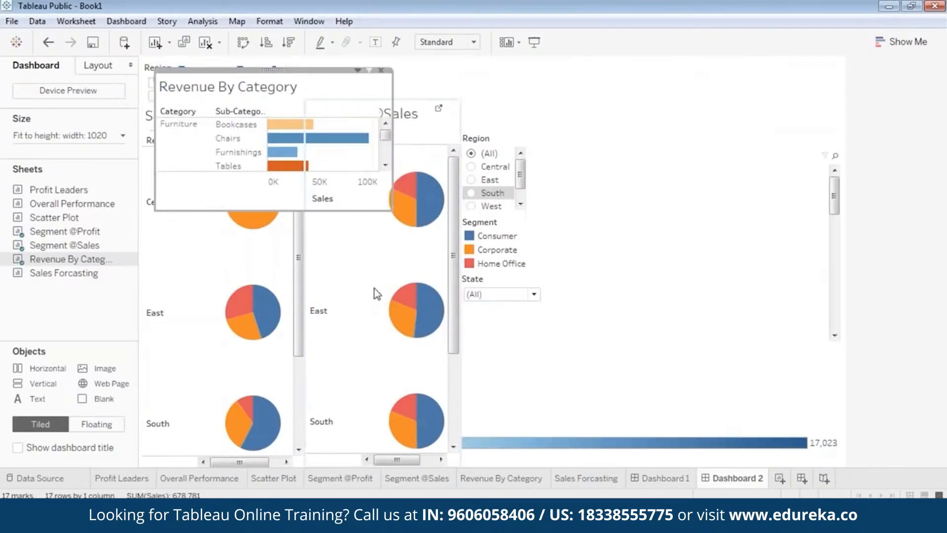
pyautogui.moveTo(278, 71); pyautogui.dragTo(638, 110)
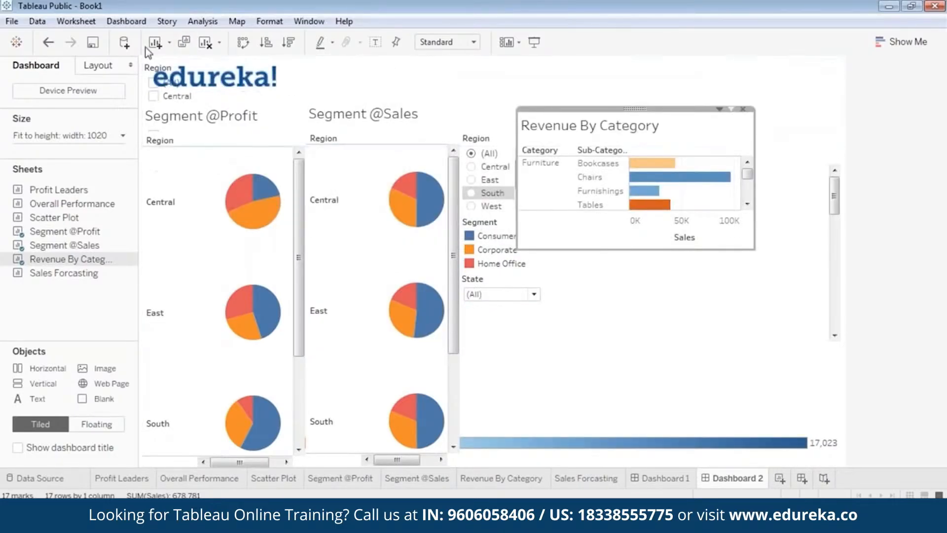
# Step: Remove the duplicate Region, State and Segment filter cards stacked behind the logo at the top of the dashboard
pyautogui.click(152, 72)
pyautogui.click(146, 69)
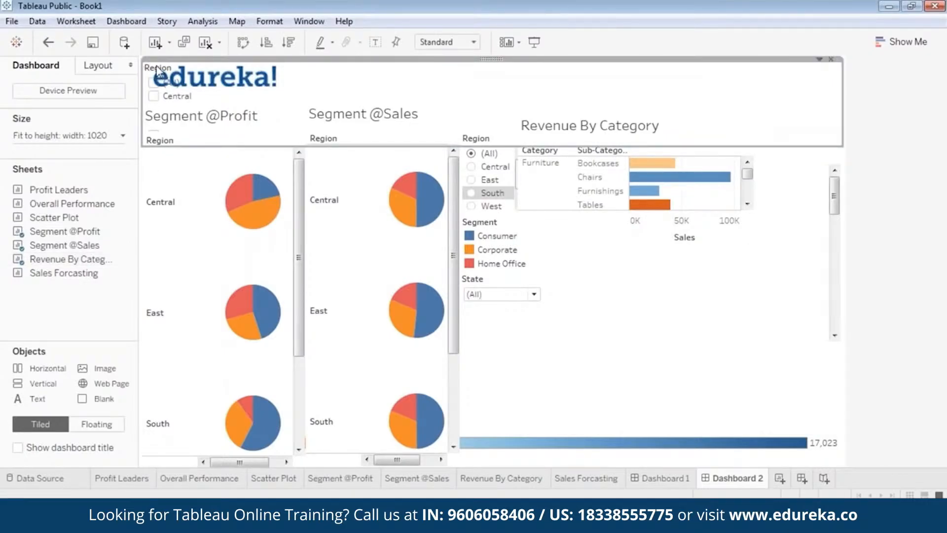
pyautogui.click(831, 59)
pyautogui.click(144, 73)
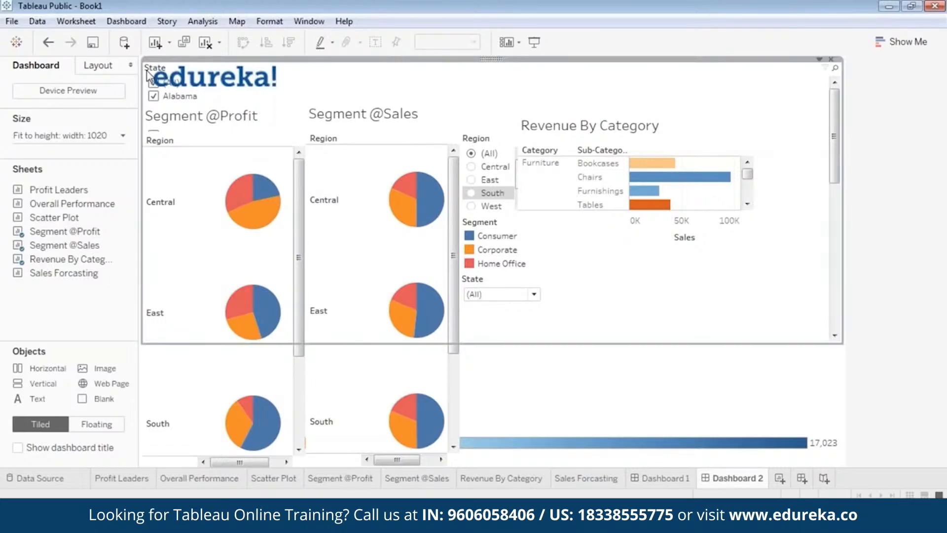
pyautogui.click(831, 59)
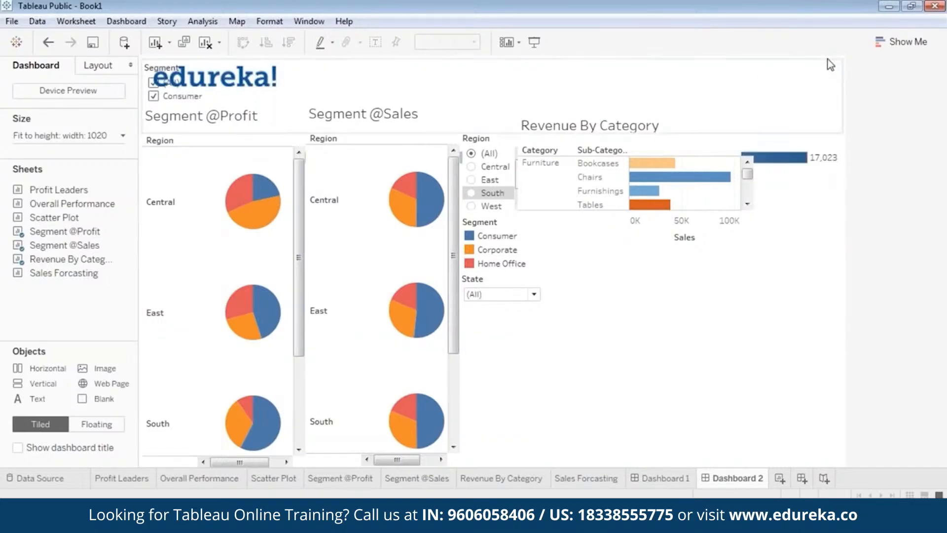
pyautogui.click(149, 69)
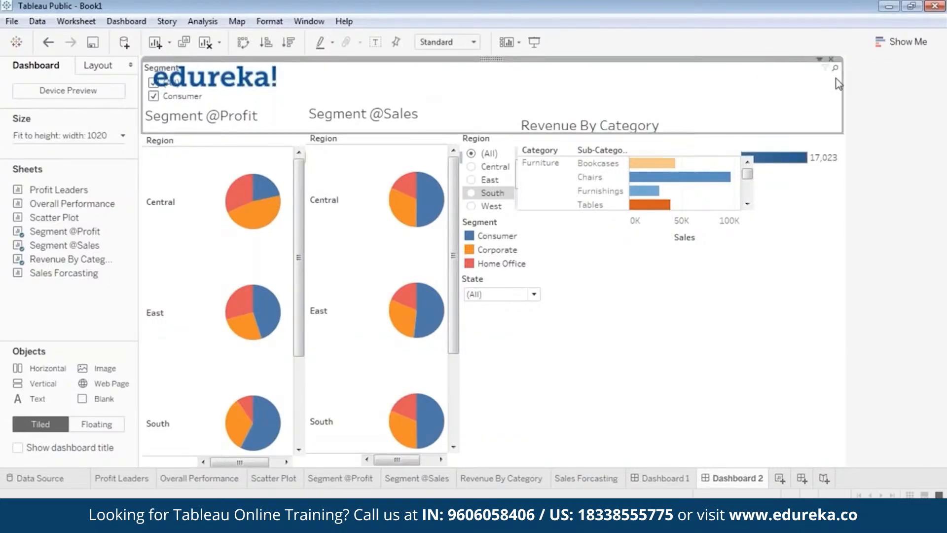
pyautogui.click(833, 57)
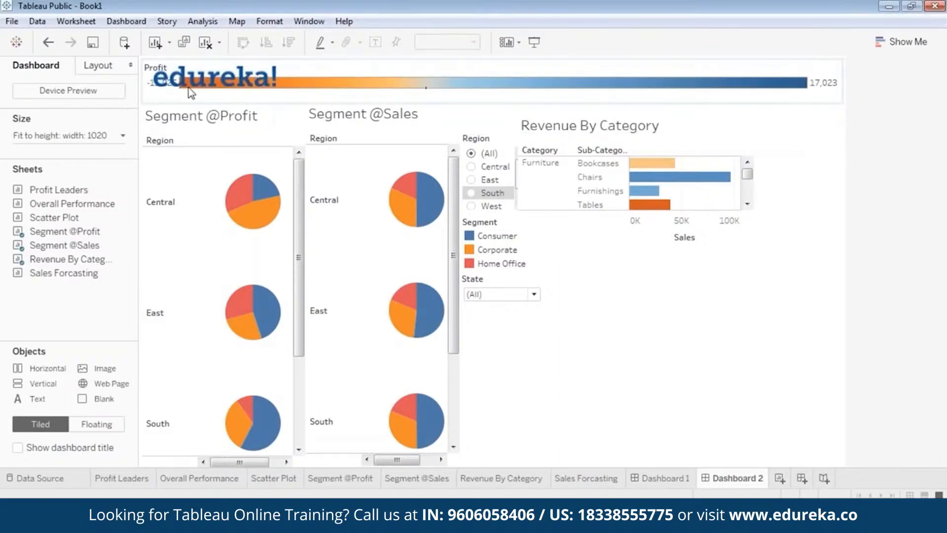
# Step: Make the Profit colour legend floating, place it at the upper right beside Revenue By Category, and nudge that view slightly right
pyautogui.click(612, 94)
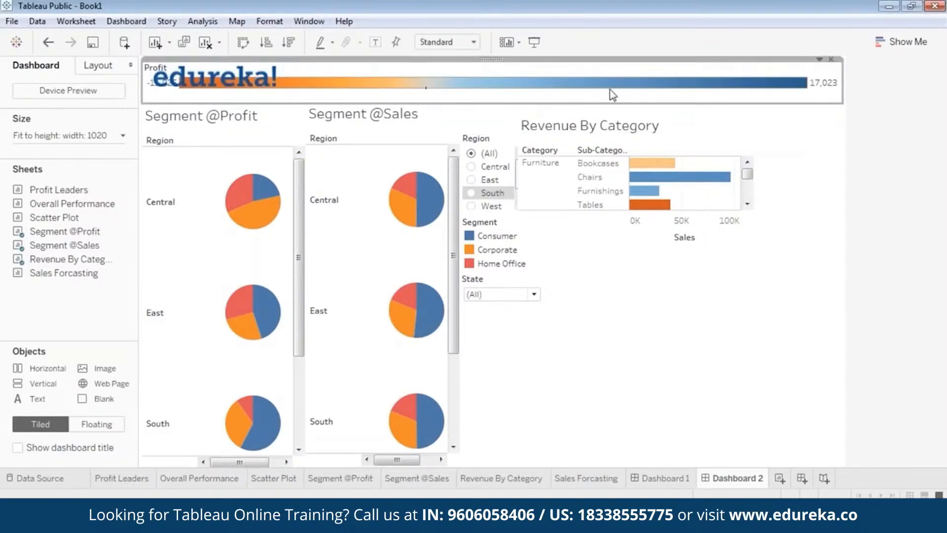
pyautogui.rightClick(481, 64)
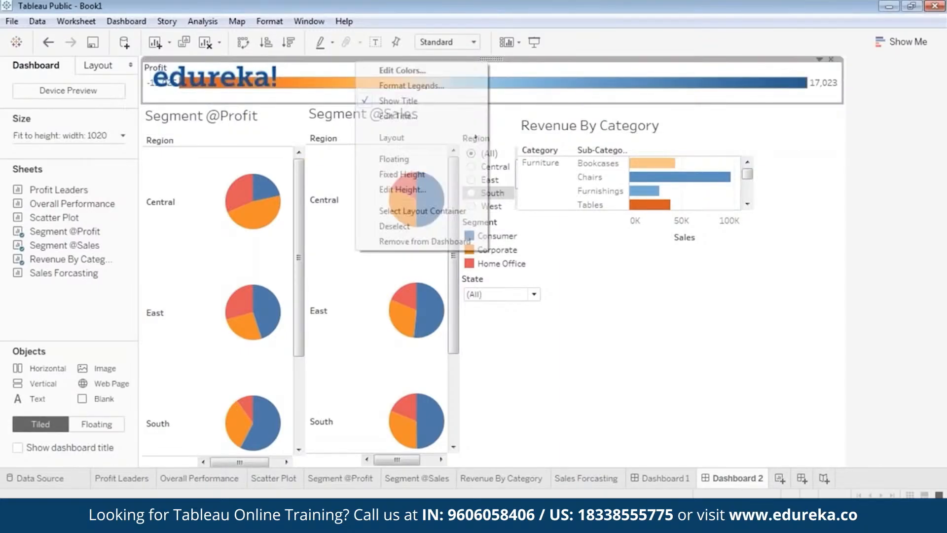
pyautogui.click(414, 161)
pyautogui.moveTo(204, 69); pyautogui.dragTo(796, 117)
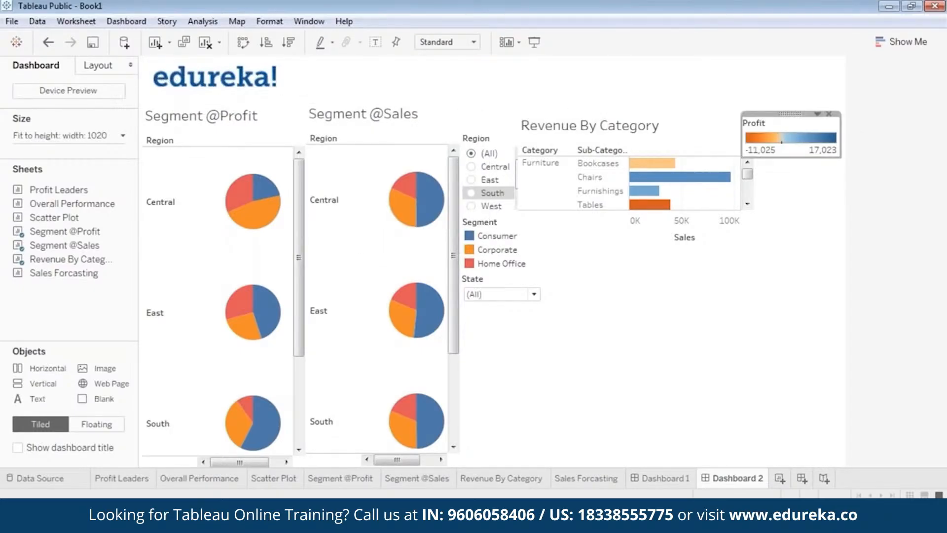
pyautogui.click(641, 127)
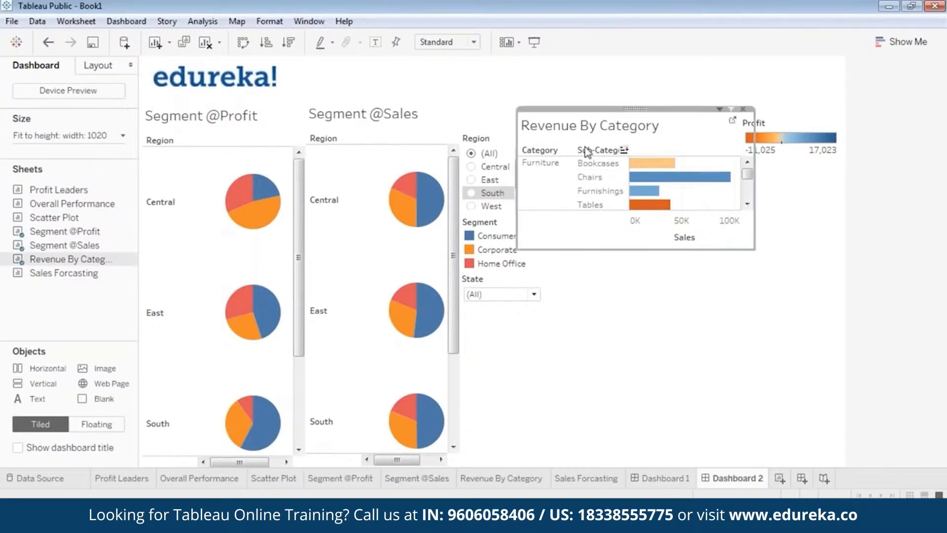
pyautogui.moveTo(652, 116); pyautogui.dragTo(662, 114)
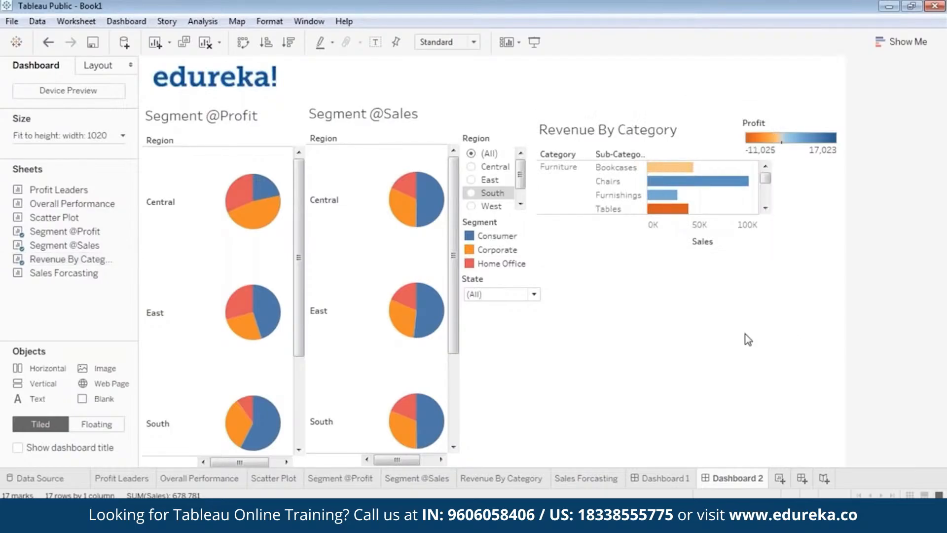
# Step: Set the dashboard's range size width to 1120 px
pyautogui.click(49, 137)
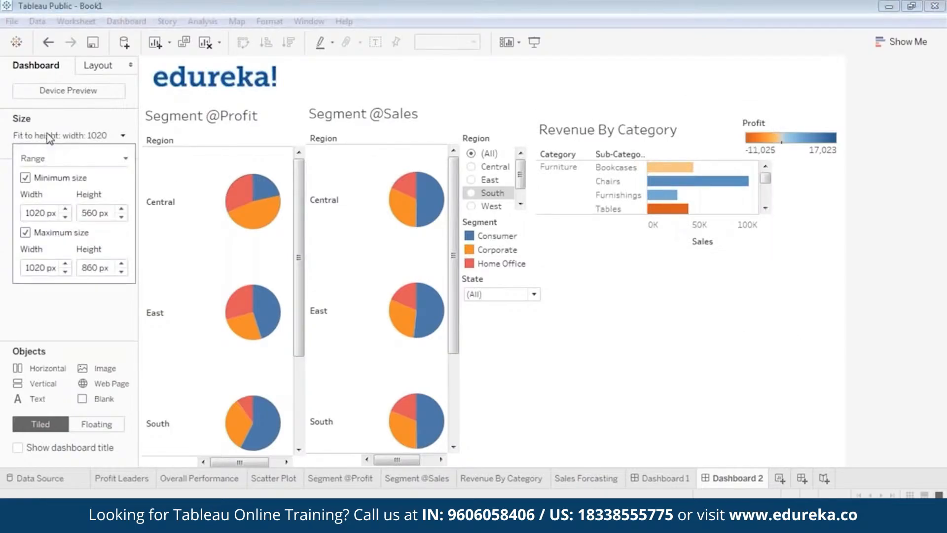
pyautogui.click(66, 209)
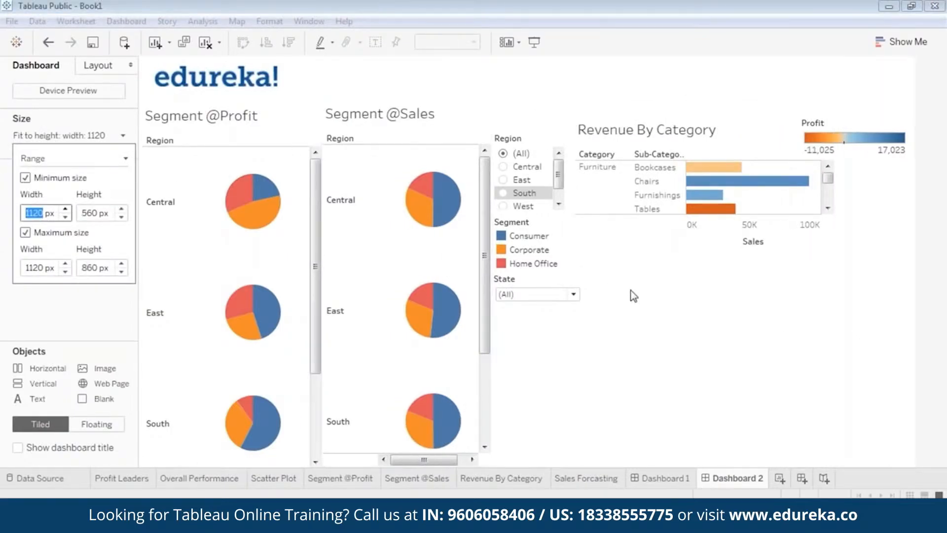
pyautogui.click(685, 300)
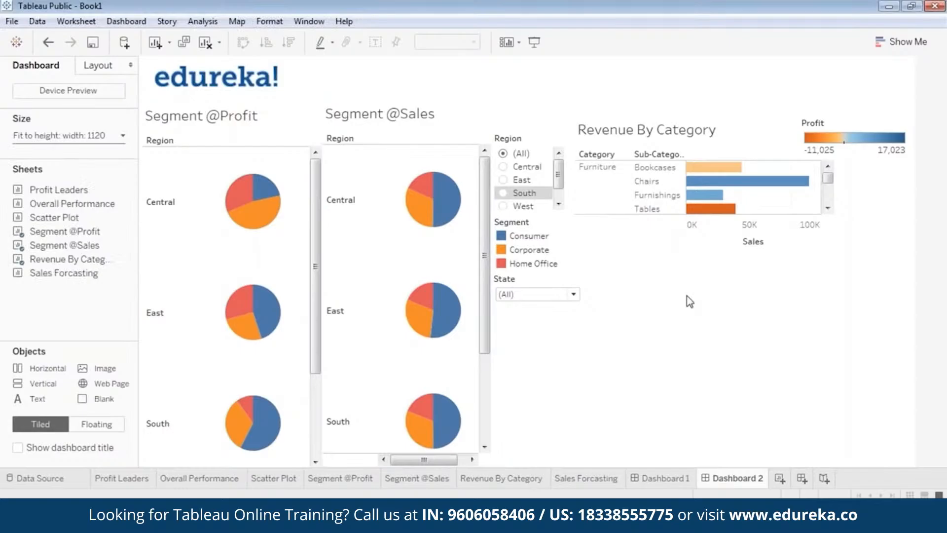
pyautogui.click(307, 223)
pyautogui.moveTo(323, 226); pyautogui.dragTo(304, 230)
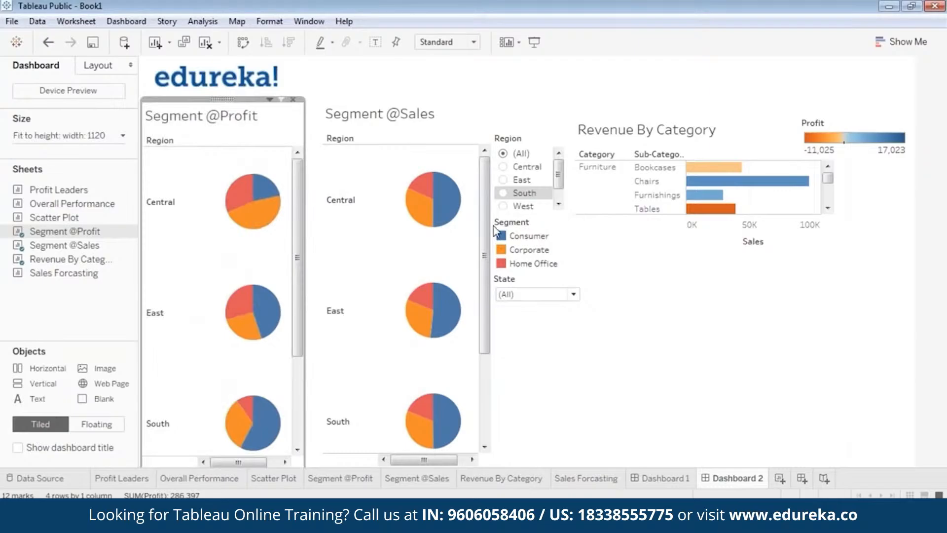
pyautogui.click(457, 224)
pyautogui.moveTo(410, 101); pyautogui.dragTo(390, 97)
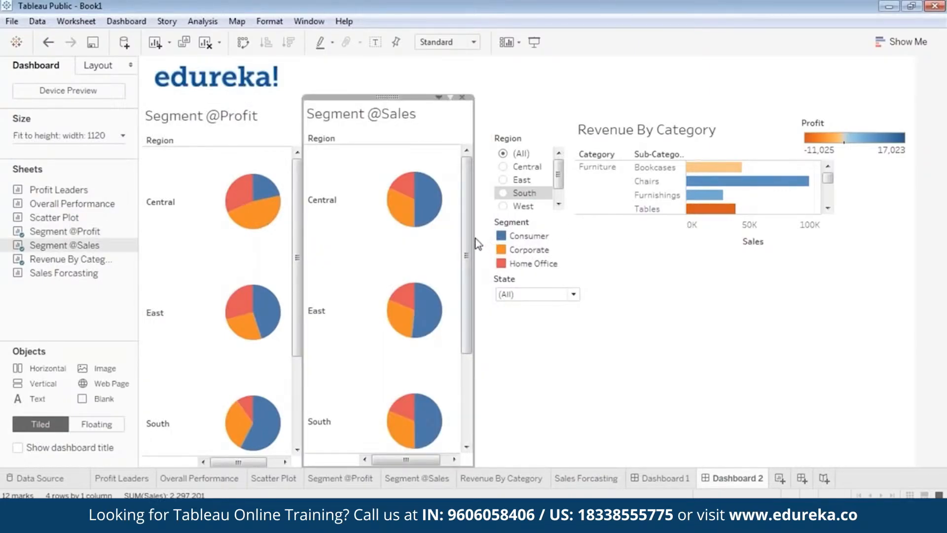
pyautogui.moveTo(478, 243); pyautogui.dragTo(463, 243)
pyautogui.click(573, 389)
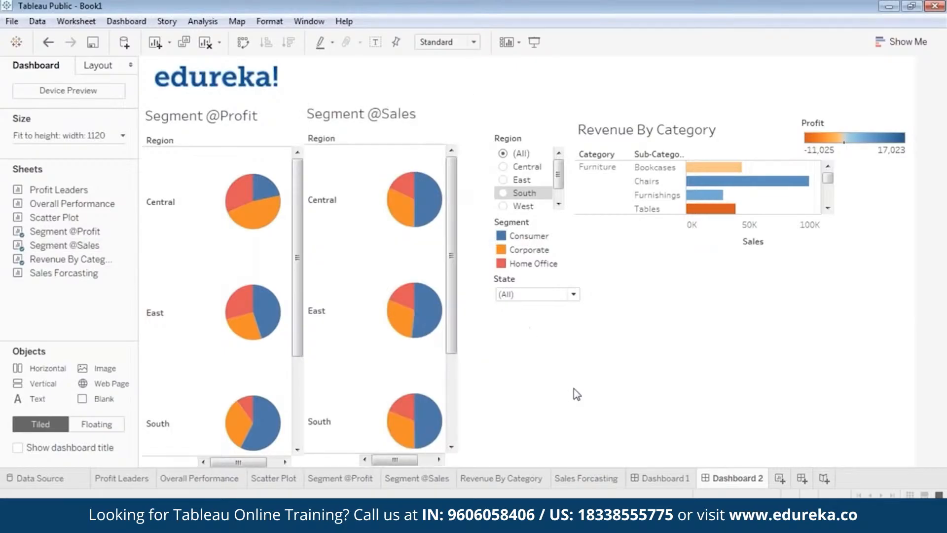
pyautogui.click(524, 133)
pyautogui.moveTo(529, 129); pyautogui.dragTo(493, 131)
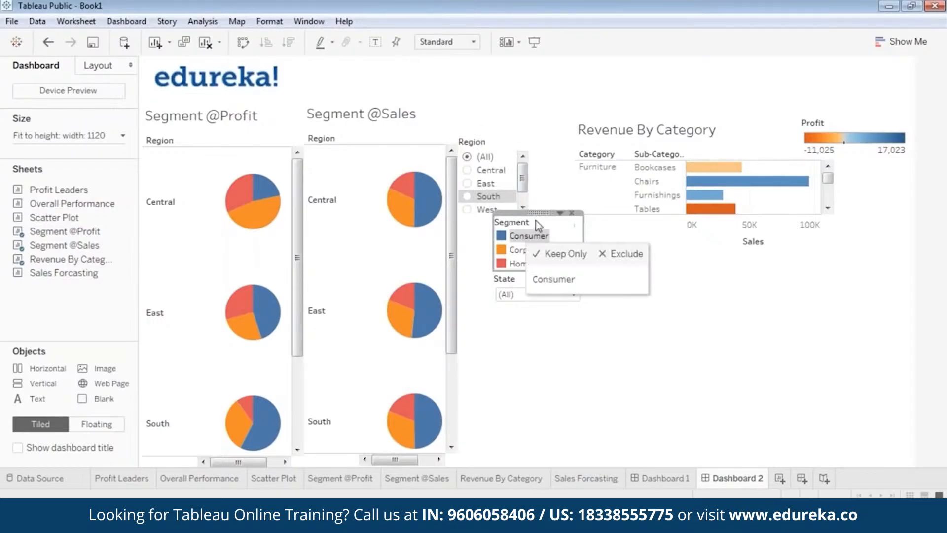
pyautogui.moveTo(536, 221); pyautogui.dragTo(499, 213)
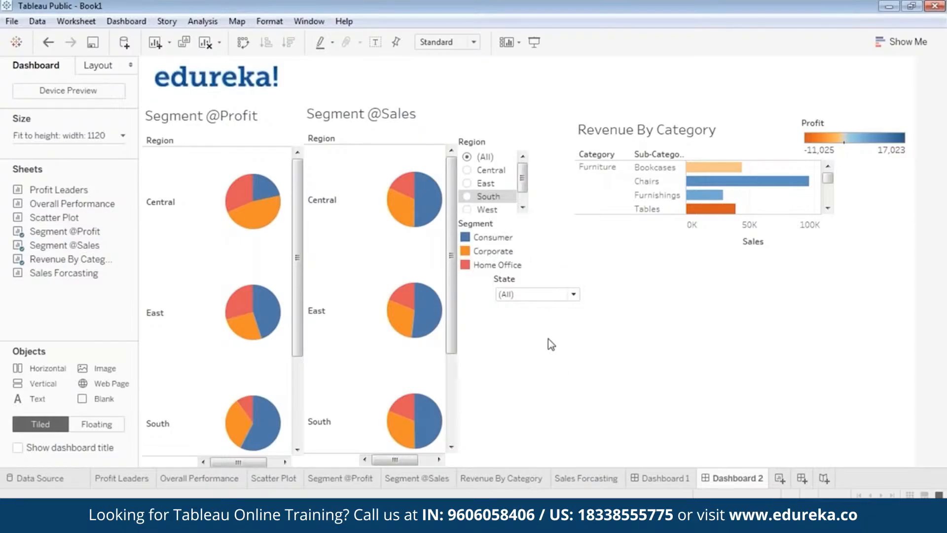
pyautogui.click(486, 239)
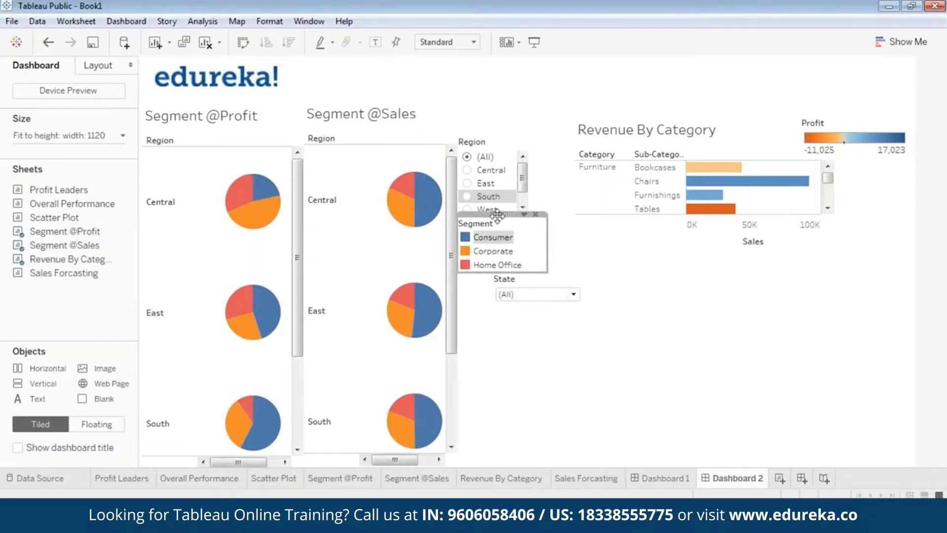
pyautogui.moveTo(498, 215); pyautogui.dragTo(500, 215)
pyautogui.click(515, 295)
pyautogui.click(524, 331)
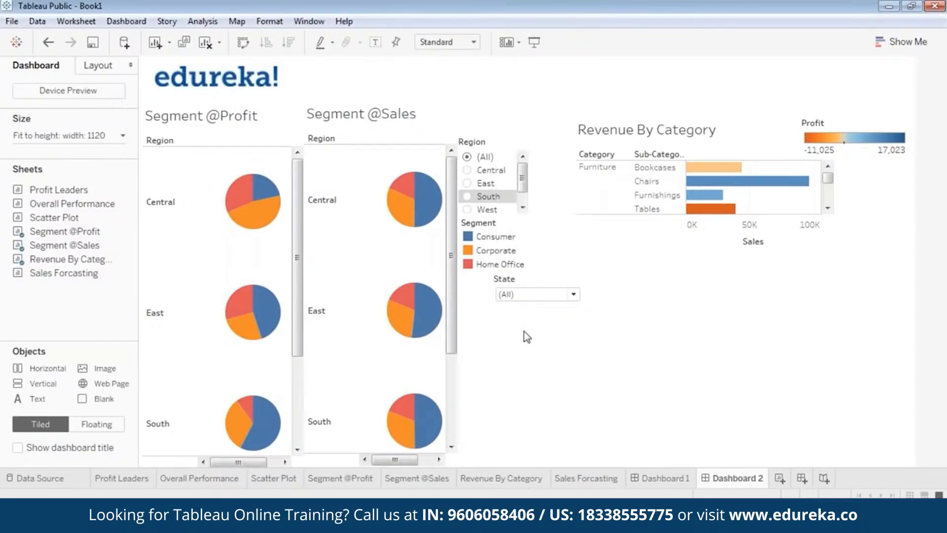
pyautogui.click(526, 280)
pyautogui.moveTo(534, 269); pyautogui.dragTo(500, 269)
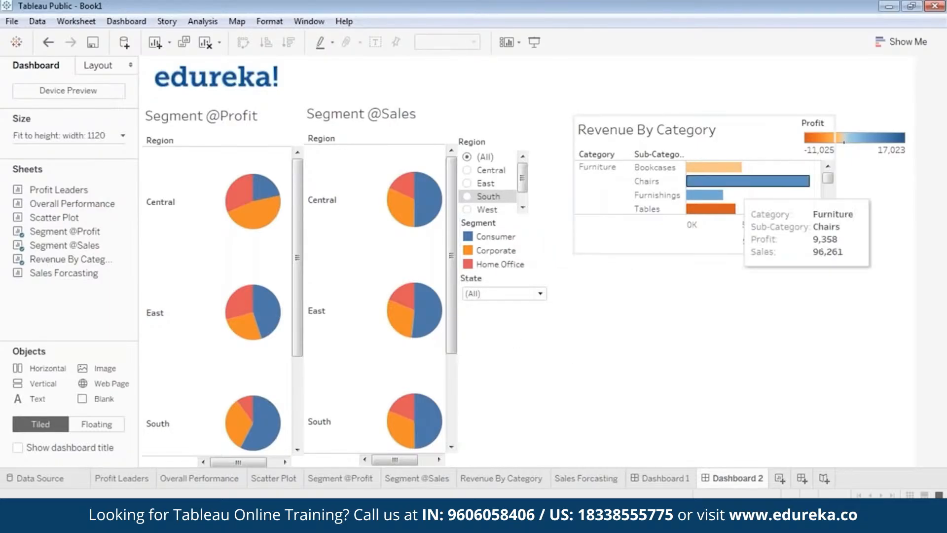
# Step: Move the Revenue By Category view a little left and narrow the State filter dropdown
pyautogui.click(712, 117)
pyautogui.moveTo(711, 118); pyautogui.dragTo(688, 113)
pyautogui.click(550, 296)
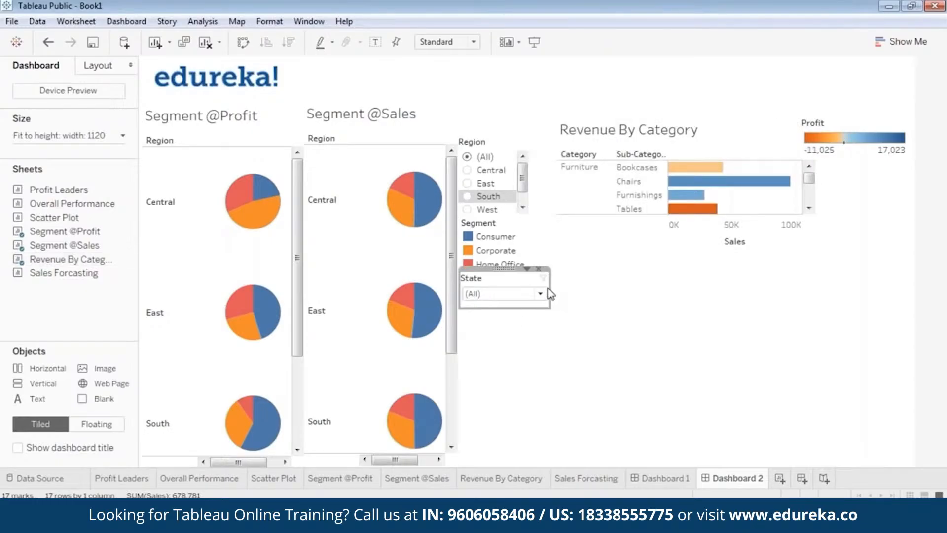
pyautogui.click(552, 287)
pyautogui.click(547, 286)
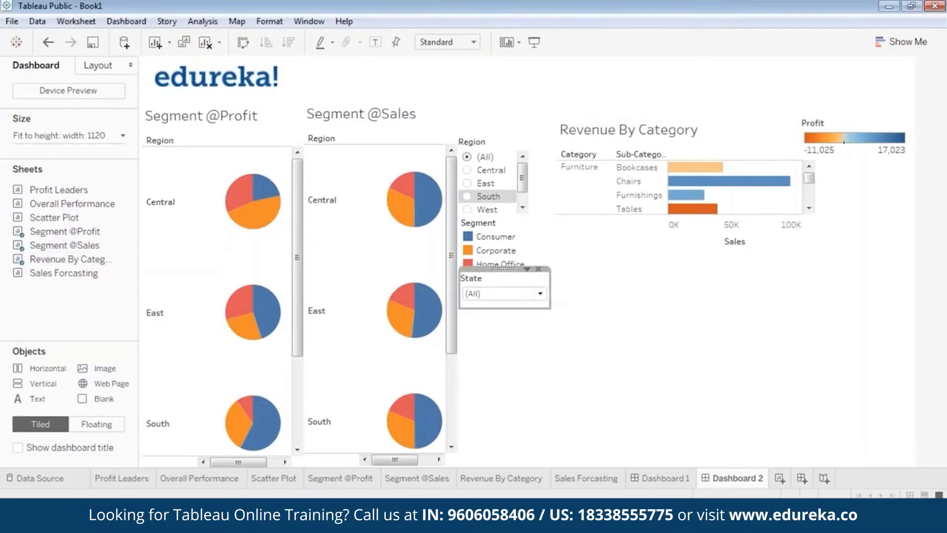
pyautogui.click(652, 240)
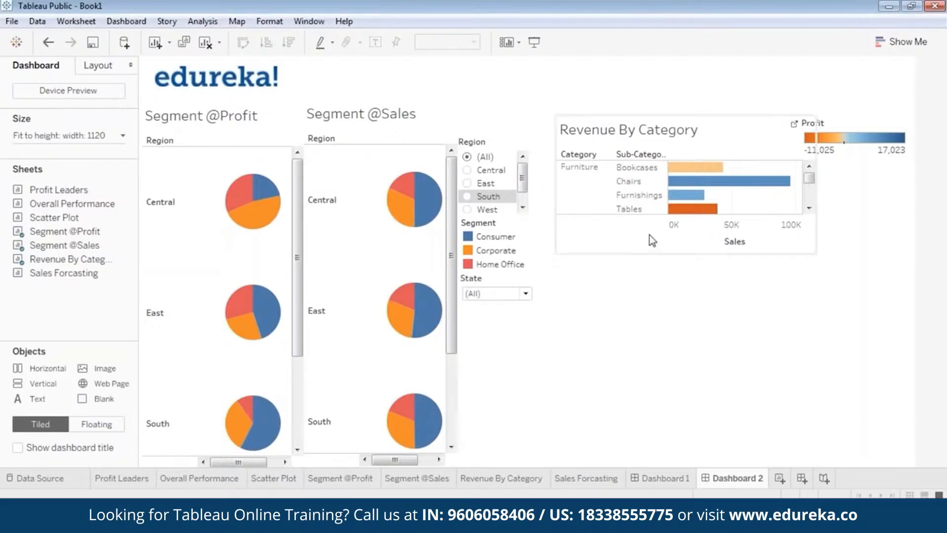
# Step: Enlarge the Revenue By Category view taller and wider so more sub-category bars are shown
pyautogui.click(668, 129)
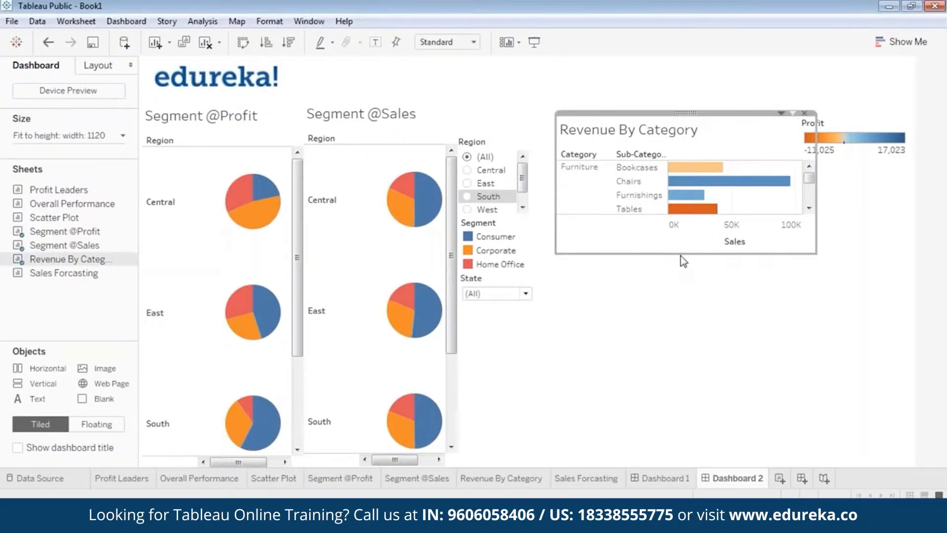
pyautogui.moveTo(682, 253); pyautogui.dragTo(682, 357)
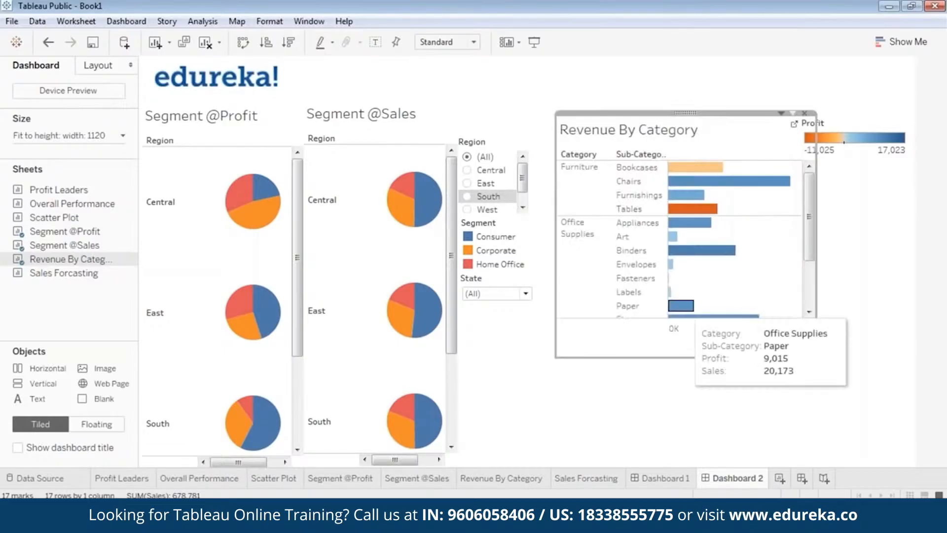
pyautogui.moveTo(685, 113); pyautogui.dragTo(677, 110)
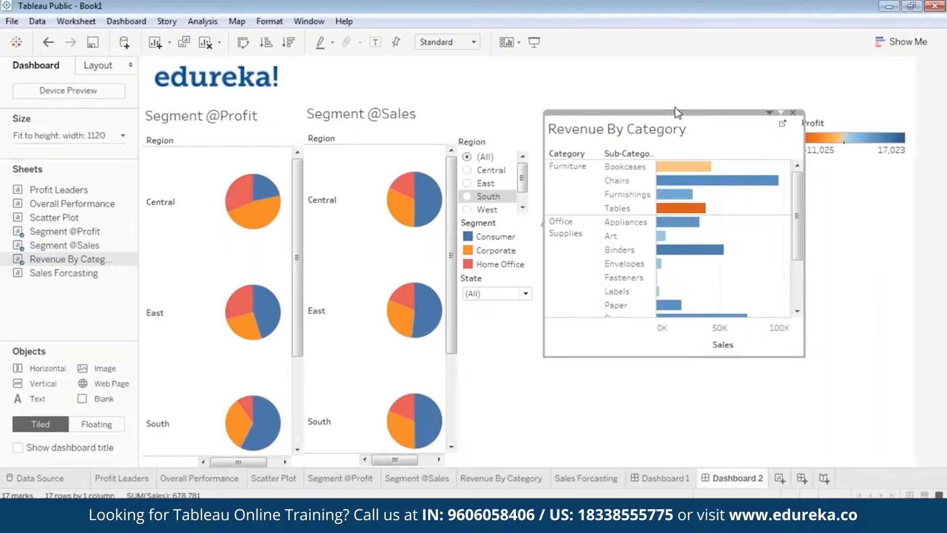
pyautogui.moveTo(677, 111); pyautogui.dragTo(670, 113)
pyautogui.moveTo(691, 359); pyautogui.dragTo(692, 380)
pyautogui.moveTo(794, 200); pyautogui.dragTo(799, 201)
pyautogui.click(800, 200)
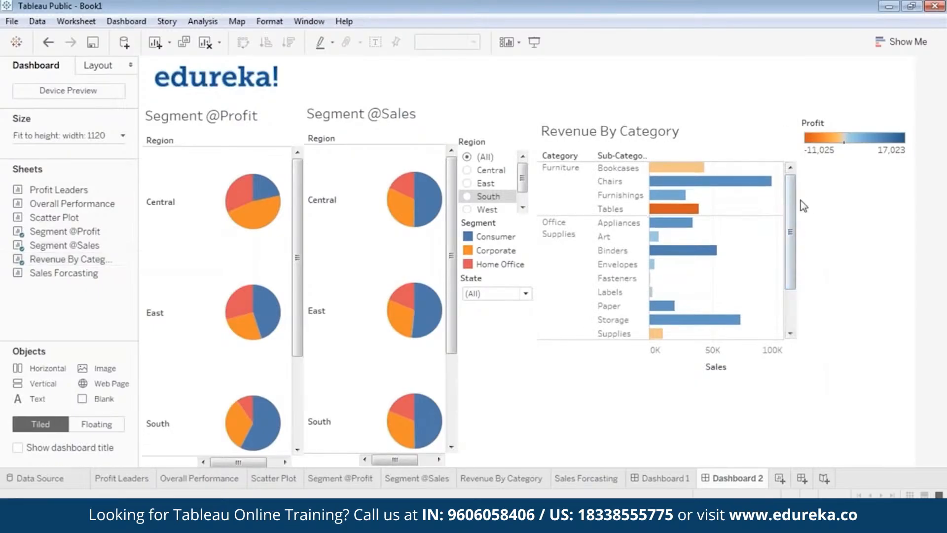
# Step: Move the Profit legend lower at the far right and widen the Revenue By Category view up to it
pyautogui.click(853, 128)
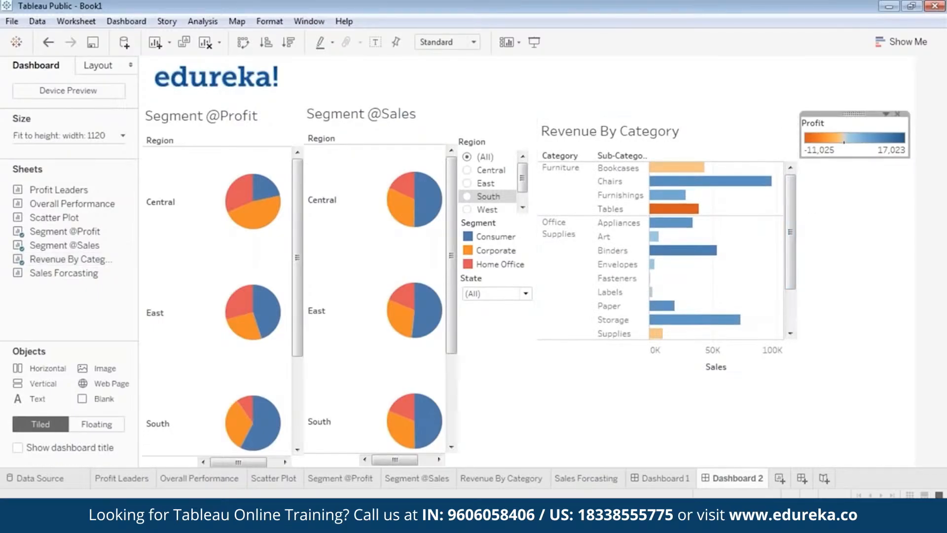
pyautogui.moveTo(854, 113); pyautogui.dragTo(836, 134)
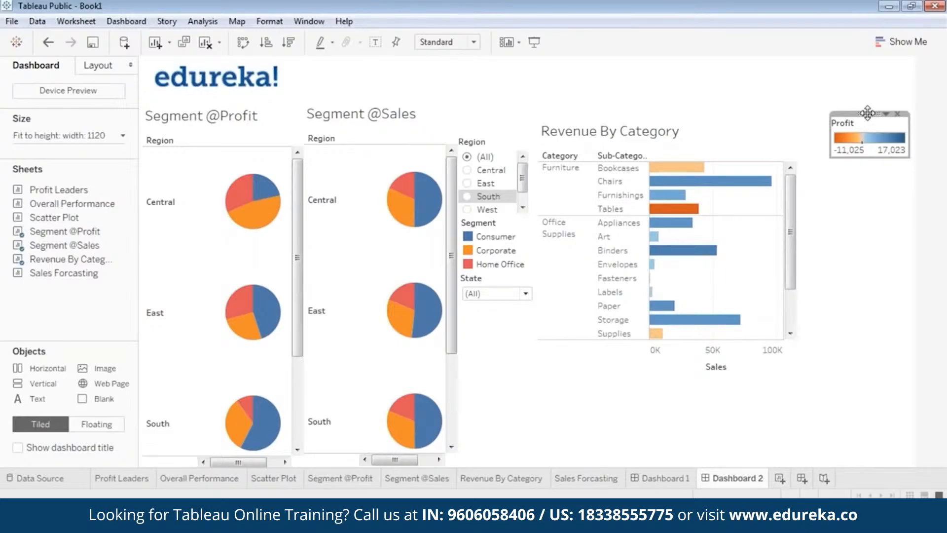
pyautogui.moveTo(868, 113); pyautogui.dragTo(866, 150)
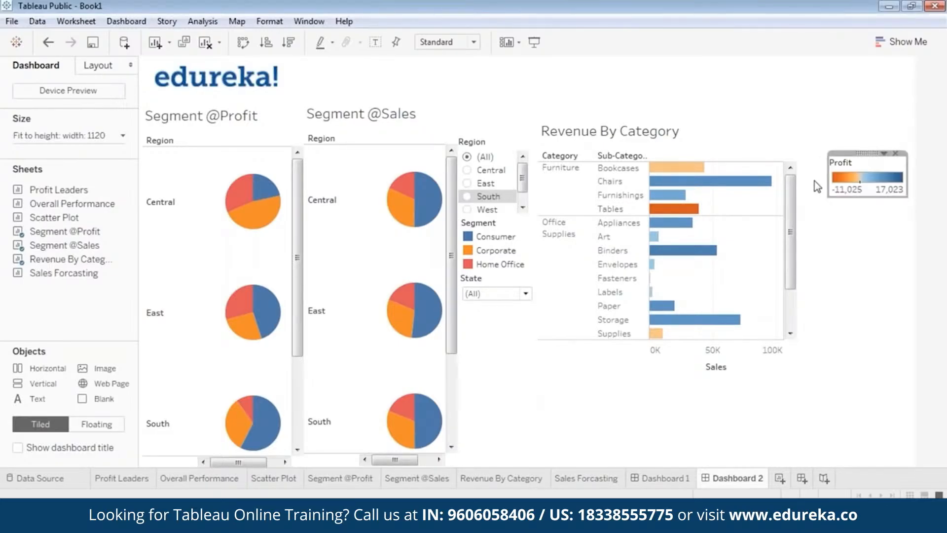
pyautogui.moveTo(864, 152); pyautogui.dragTo(865, 144)
pyautogui.click(790, 212)
pyautogui.moveTo(798, 210); pyautogui.dragTo(831, 207)
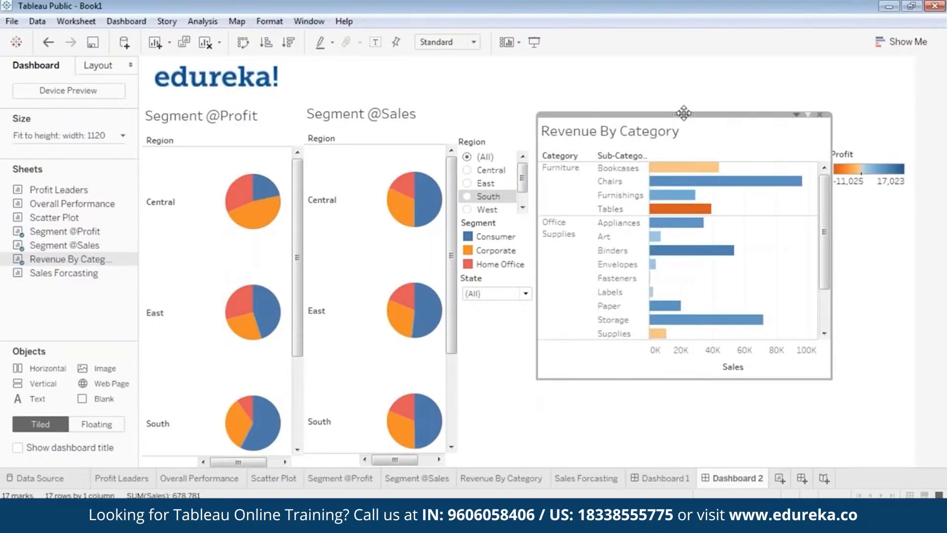
# Step: Add a Region filter to the Revenue By Category view
pyautogui.rightClick(684, 113)
pyautogui.moveTo(642, 226)
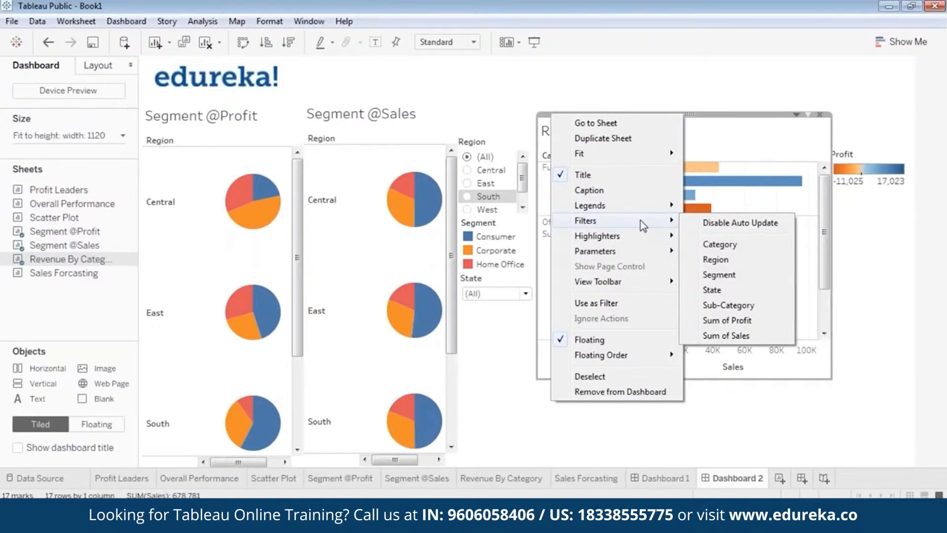
pyautogui.click(715, 259)
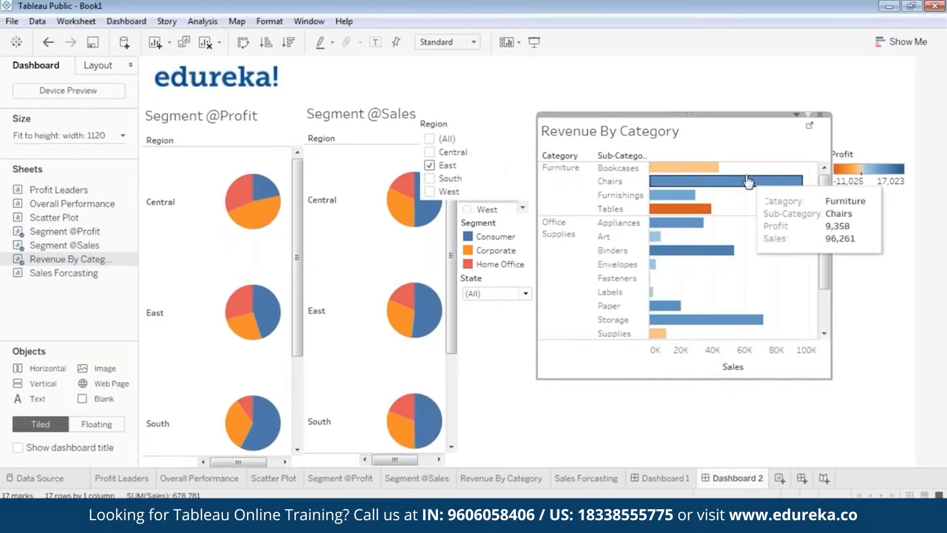
# Step: Switch the new Region filter to a single-value dropdown
pyautogui.click(466, 122)
pyautogui.rightClick(473, 125)
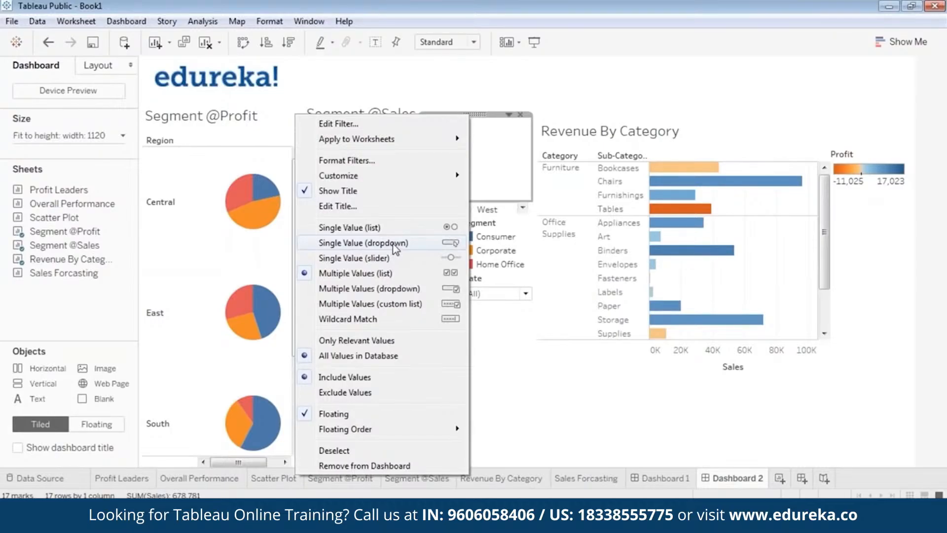
pyautogui.click(413, 244)
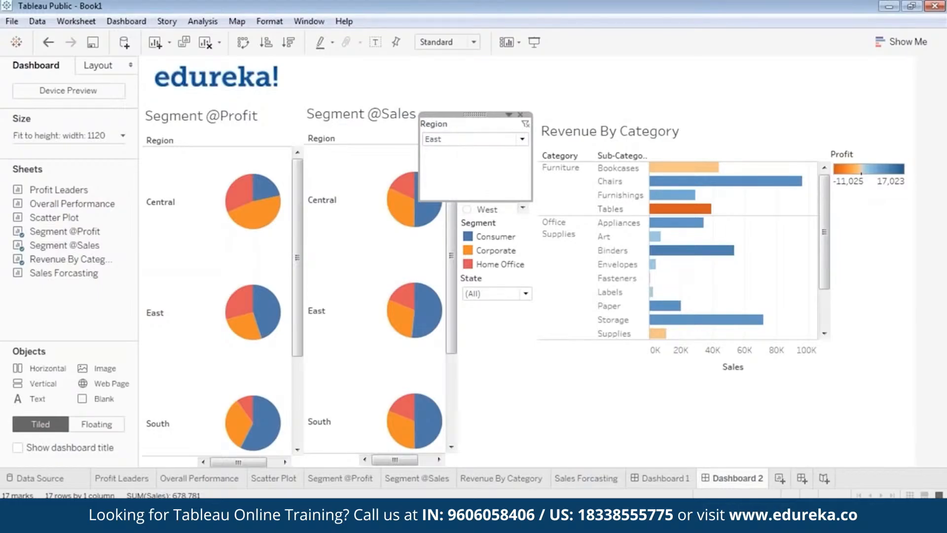
# Step: Move the Region dropdown beneath the Profit legend and set it to (All)
pyautogui.moveTo(468, 204); pyautogui.dragTo(481, 153)
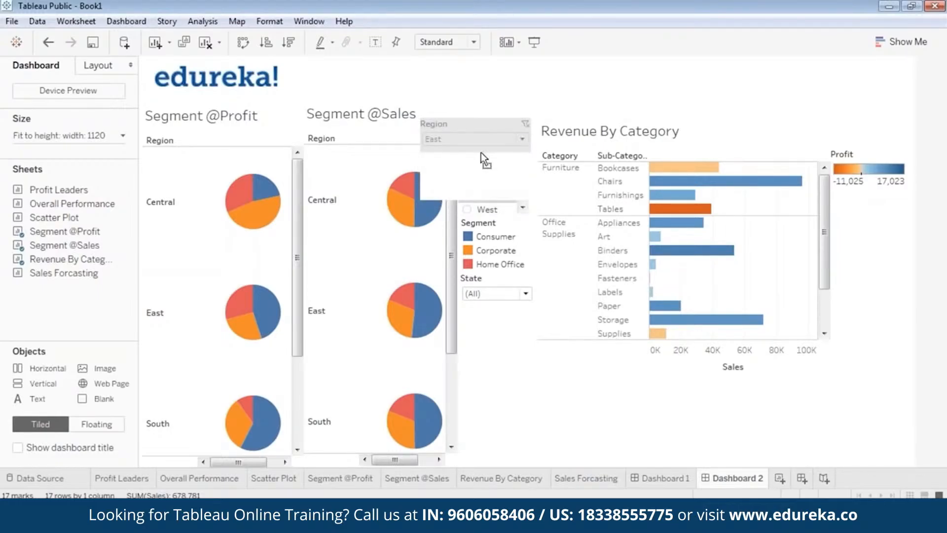
pyautogui.moveTo(485, 121); pyautogui.dragTo(856, 201)
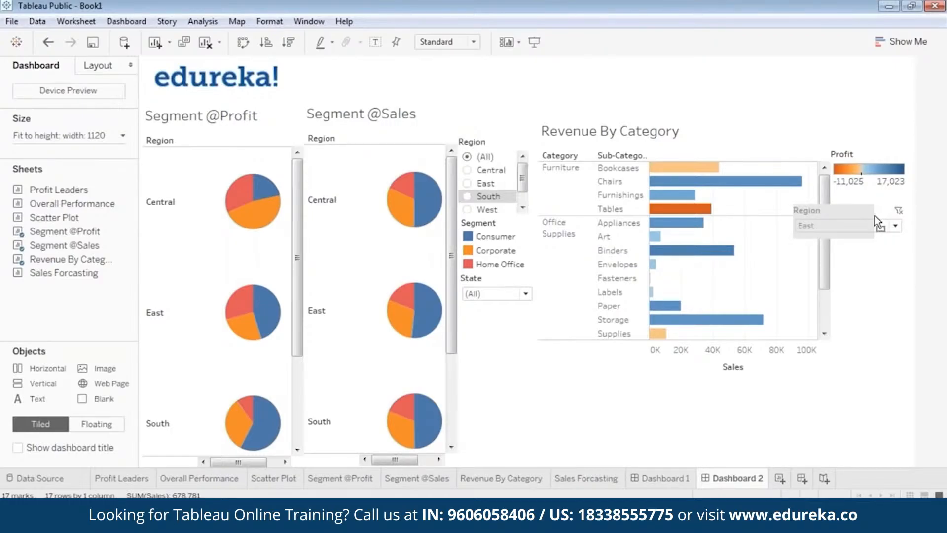
pyautogui.moveTo(830, 201); pyautogui.dragTo(872, 192)
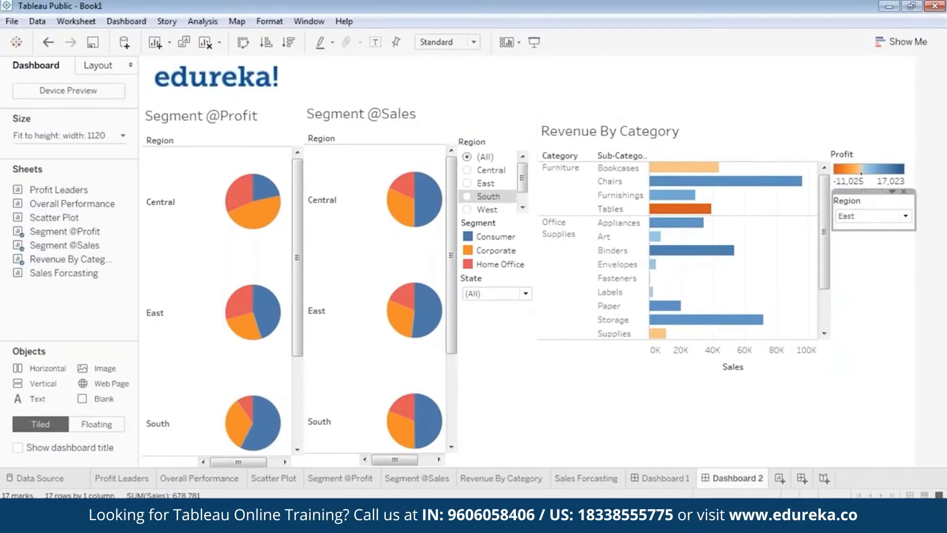
pyautogui.click(876, 218)
pyautogui.click(863, 231)
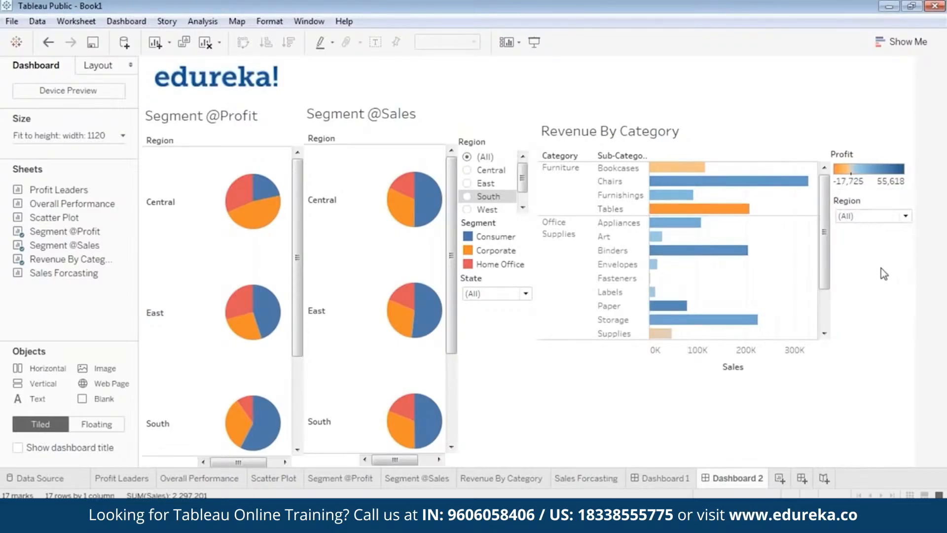
# Step: Add a State filter to the Revenue By Category view
pyautogui.click(687, 121)
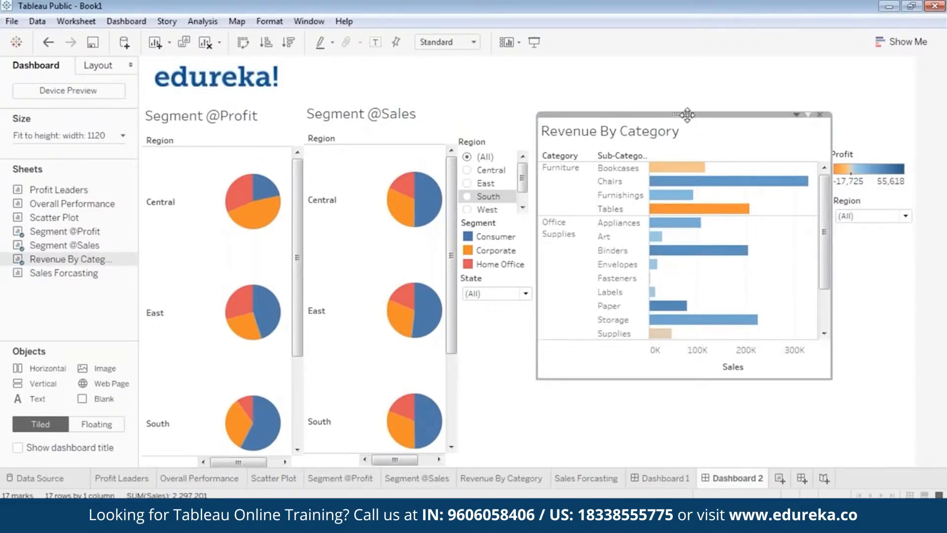
pyautogui.rightClick(687, 114)
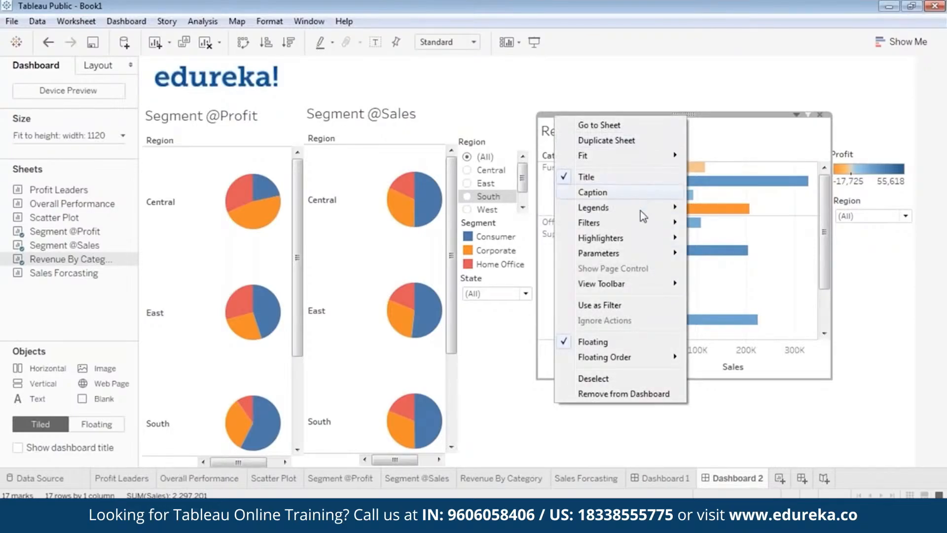
pyautogui.moveTo(650, 222)
pyautogui.click(716, 292)
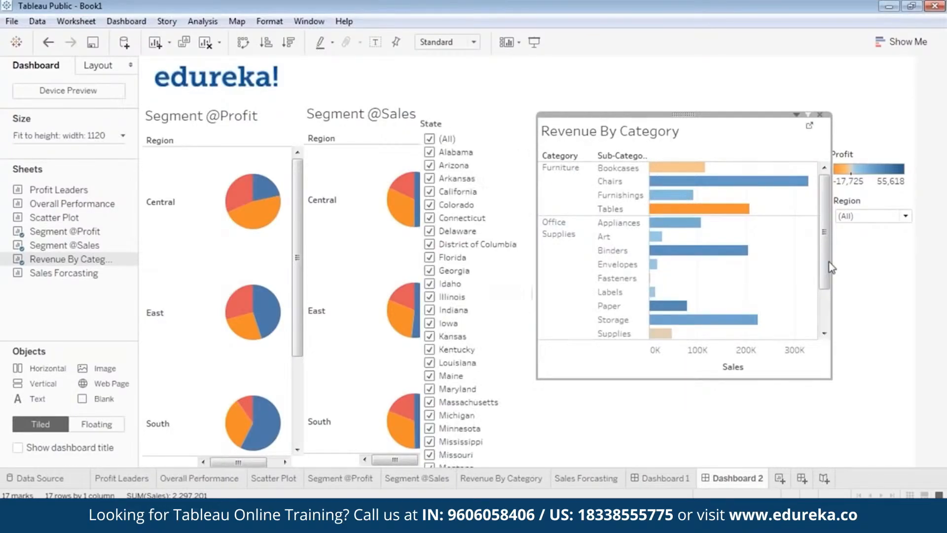
# Step: Switch the new State filter to a single-value dropdown
pyautogui.click(478, 132)
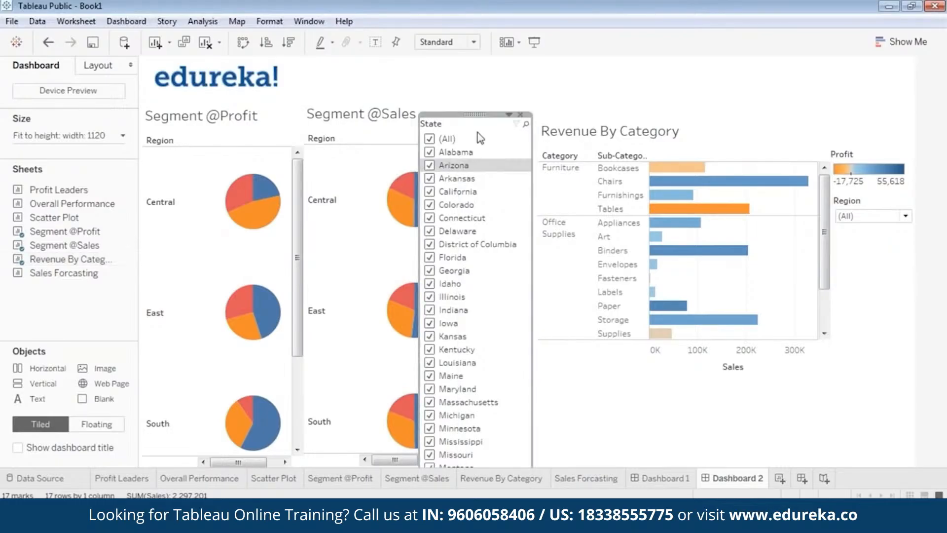
pyautogui.click(509, 114)
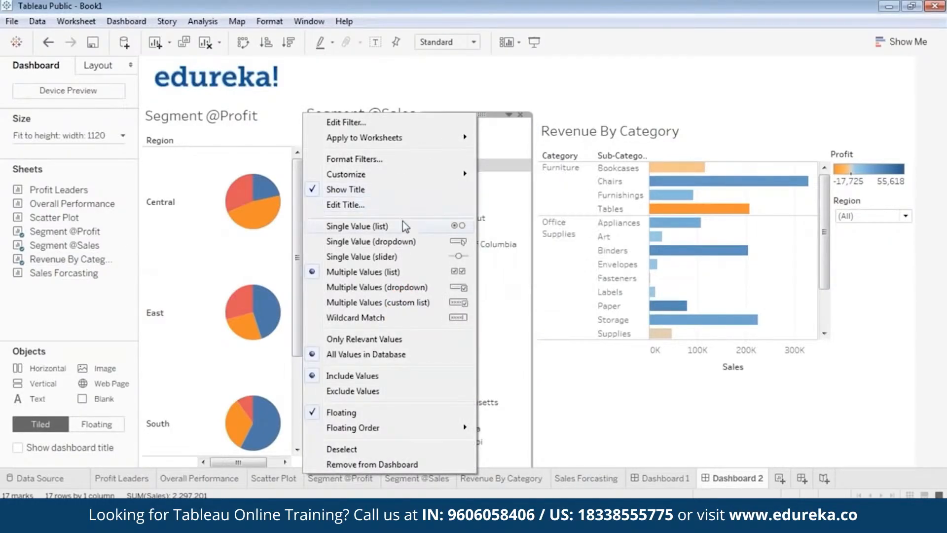
pyautogui.click(403, 240)
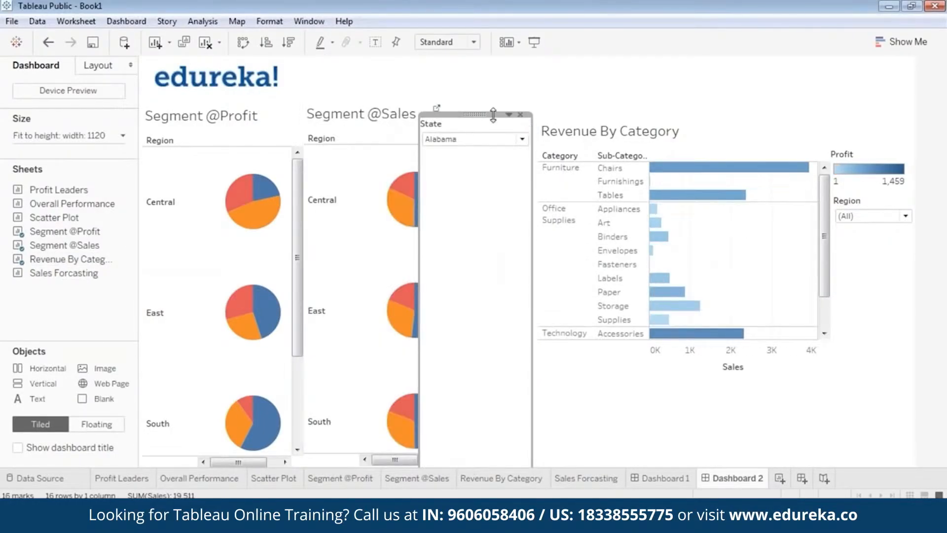
# Step: Set the State dropdown to (All) and place it beneath the Region dropdown beside the revenue view
pyautogui.moveTo(493, 114); pyautogui.dragTo(592, 242)
pyautogui.moveTo(655, 223); pyautogui.dragTo(612, 222)
pyautogui.click(604, 228)
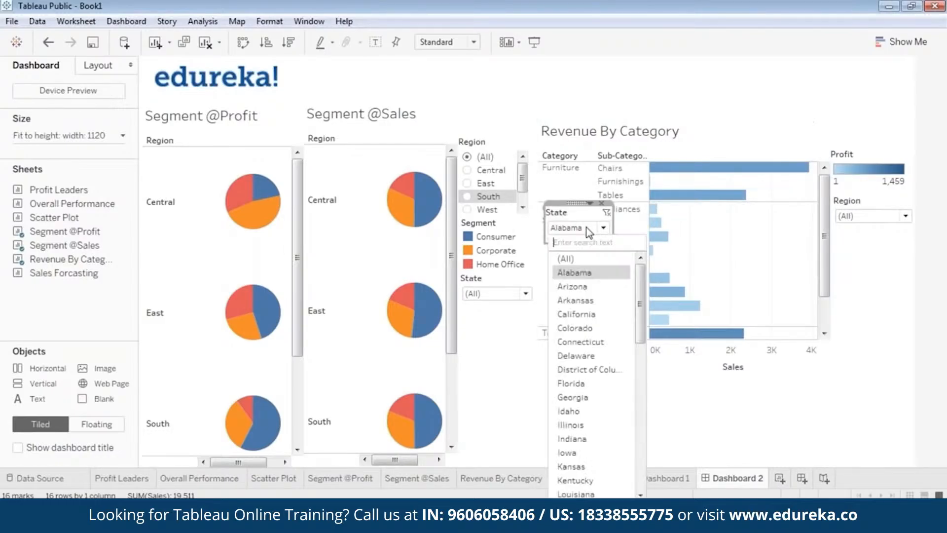
pyautogui.click(572, 255)
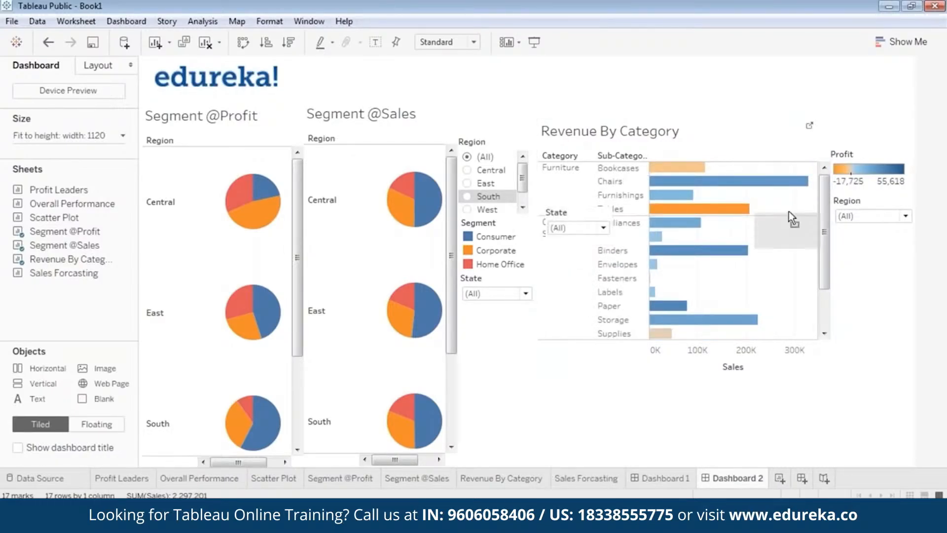
pyautogui.moveTo(856, 223); pyautogui.dragTo(861, 227)
pyautogui.click(891, 321)
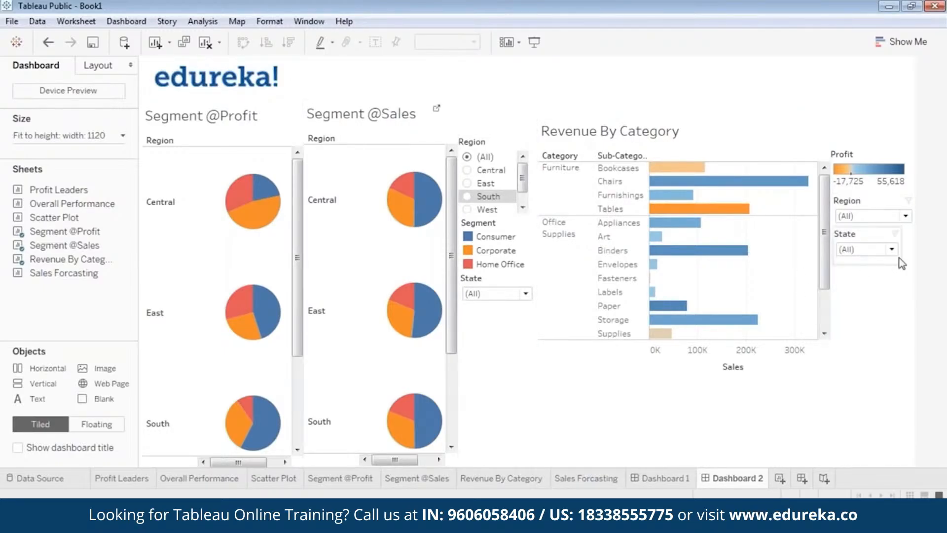
# Step: Add a Segment filter to the Revenue By Category view
pyautogui.click(681, 129)
pyautogui.rightClick(684, 115)
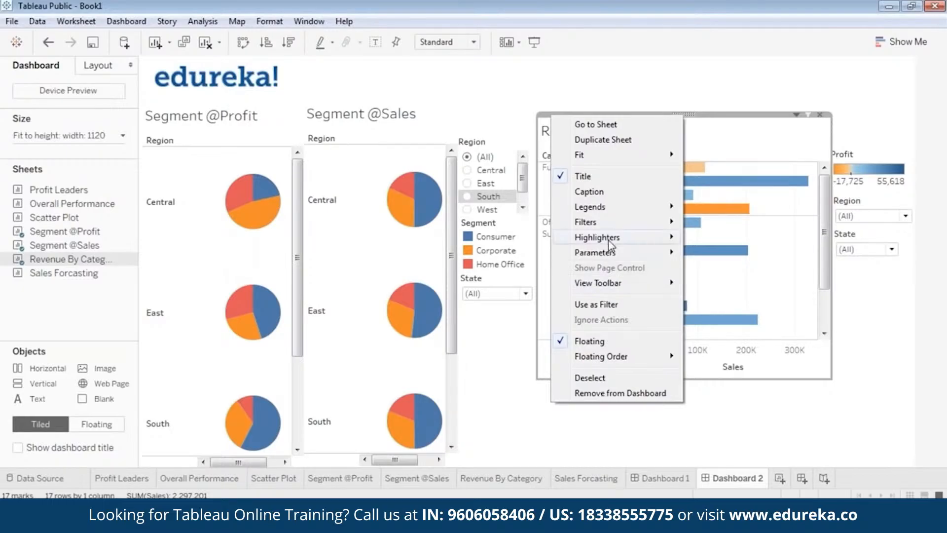
pyautogui.moveTo(616, 211)
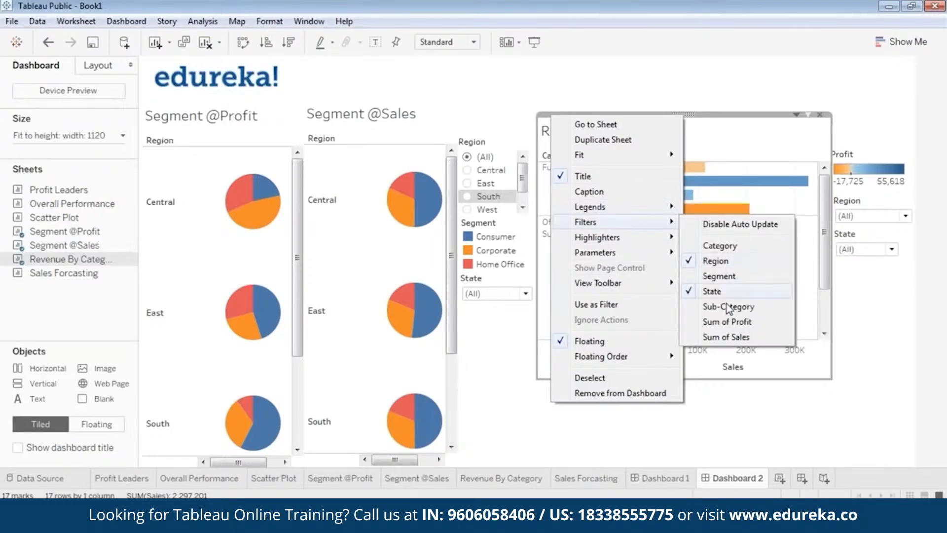
pyautogui.click(726, 280)
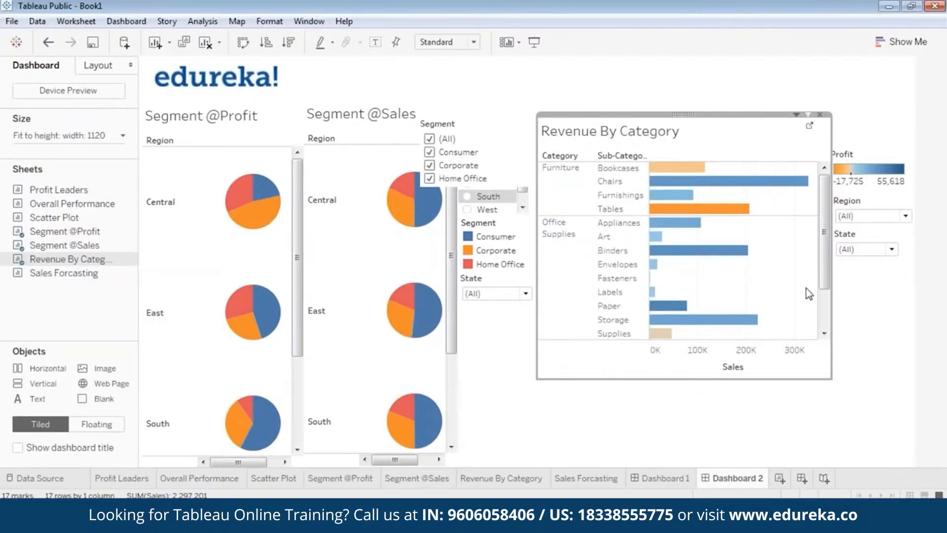
# Step: Place the Segment filter list beneath the State dropdown and narrow it to fit
pyautogui.click(468, 122)
pyautogui.moveTo(475, 114); pyautogui.dragTo(890, 272)
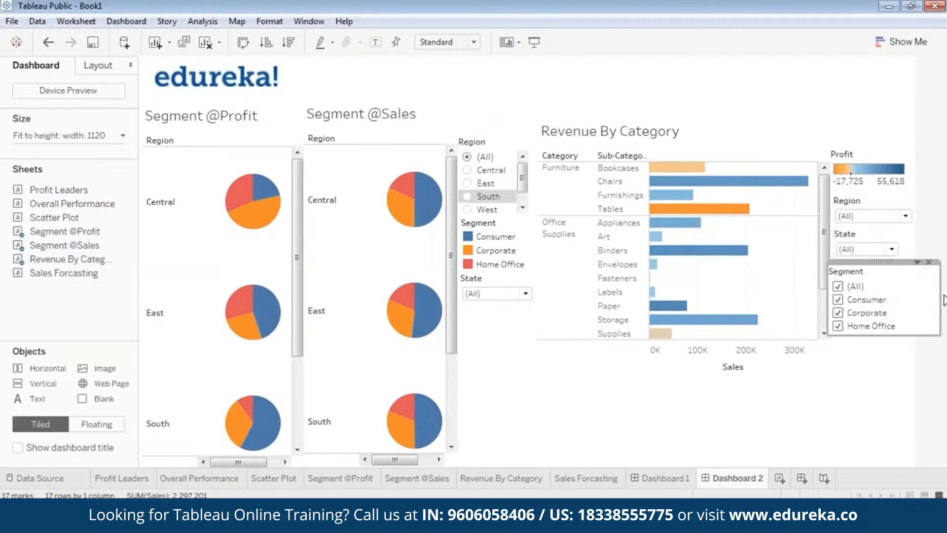
pyautogui.moveTo(943, 301); pyautogui.dragTo(912, 299)
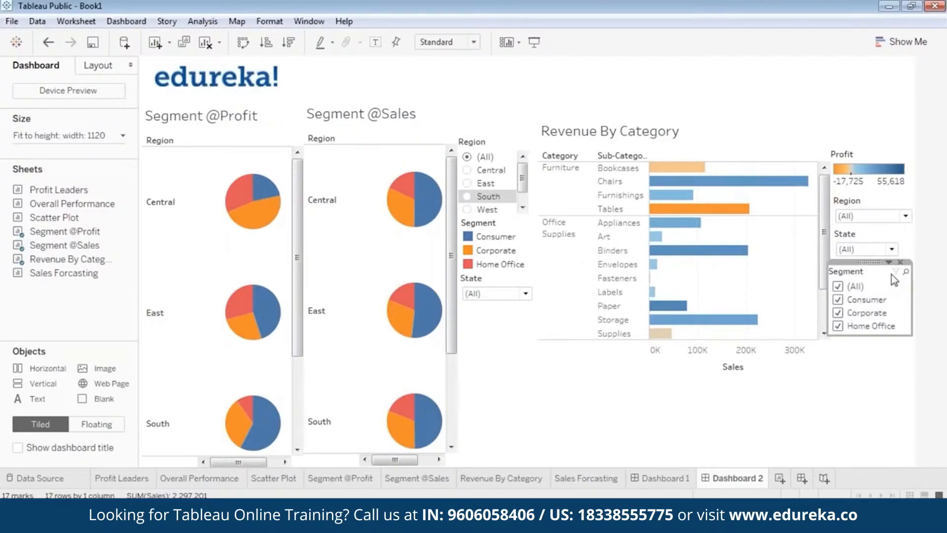
pyautogui.moveTo(870, 262); pyautogui.dragTo(874, 264)
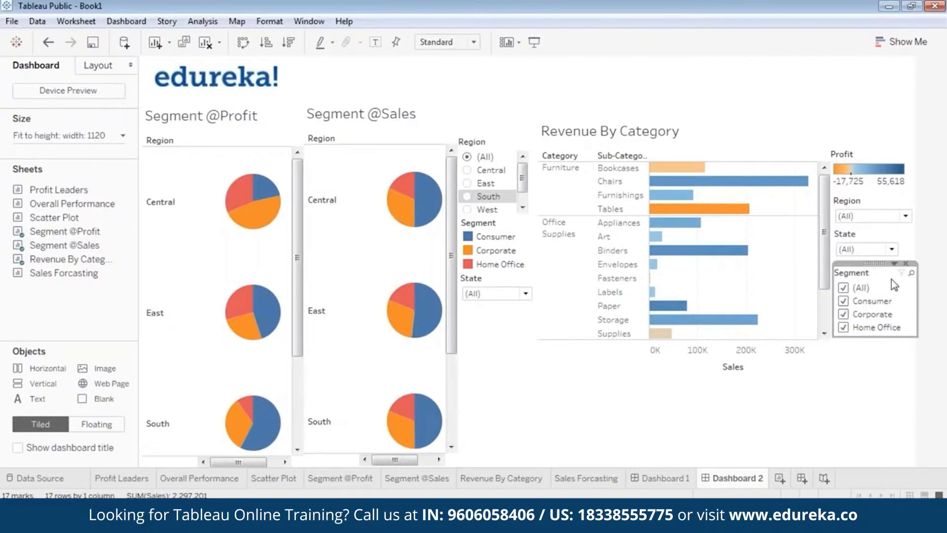
pyautogui.click(884, 367)
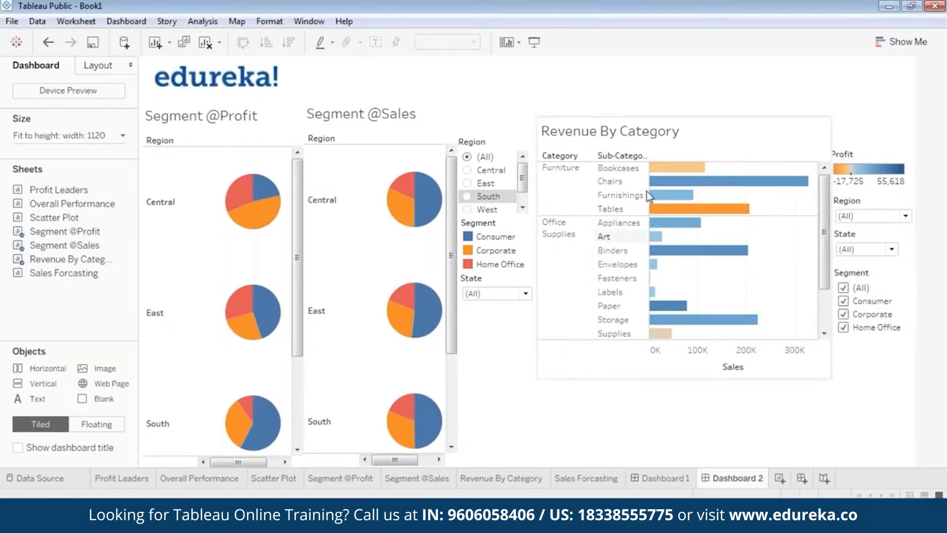
pyautogui.moveTo(681, 235)
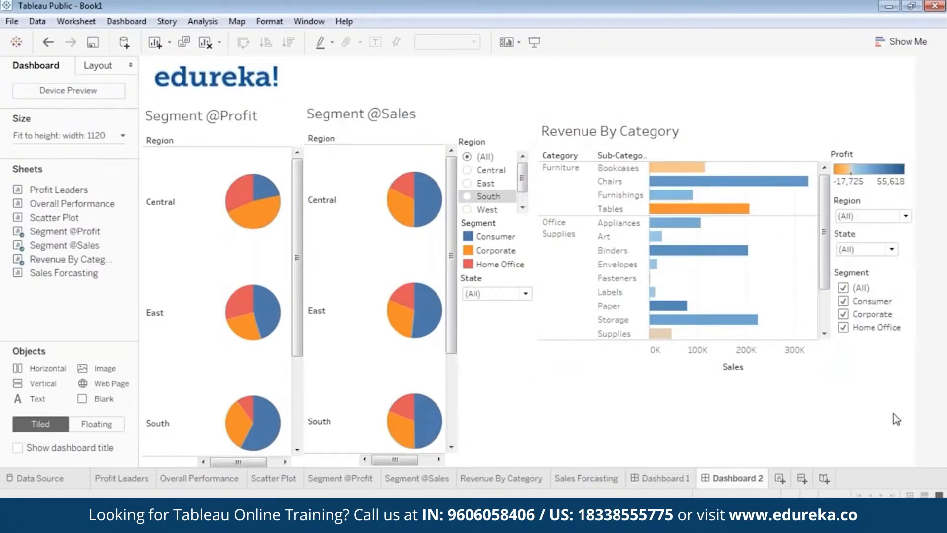
pyautogui.click(408, 366)
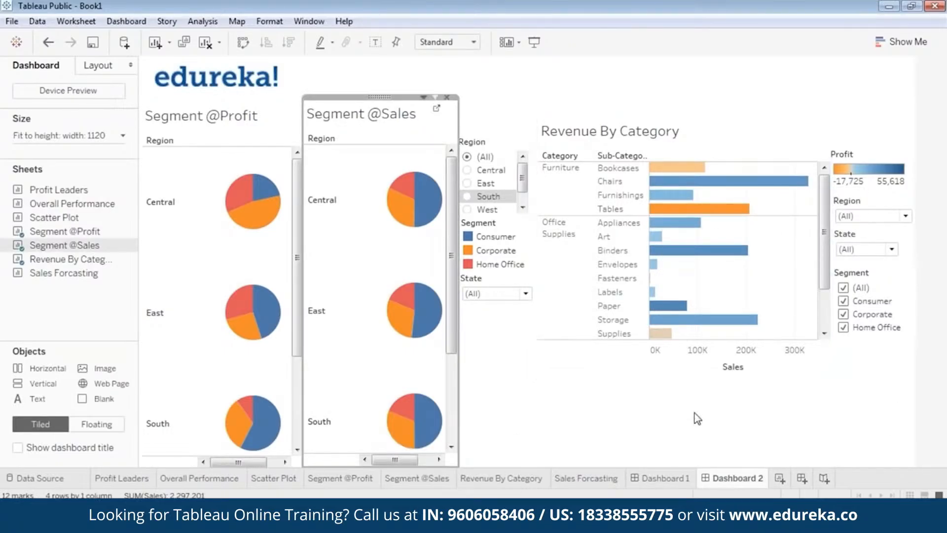
pyautogui.click(616, 404)
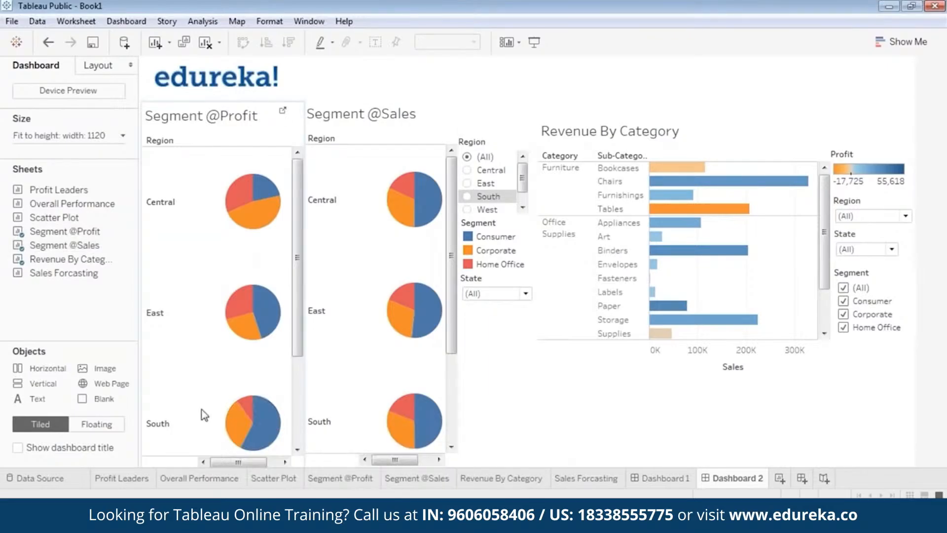
# Step: Set the dashboard size range to a minimum and maximum of 1120 by 1060 px
pyautogui.click(104, 139)
pyautogui.click(125, 213)
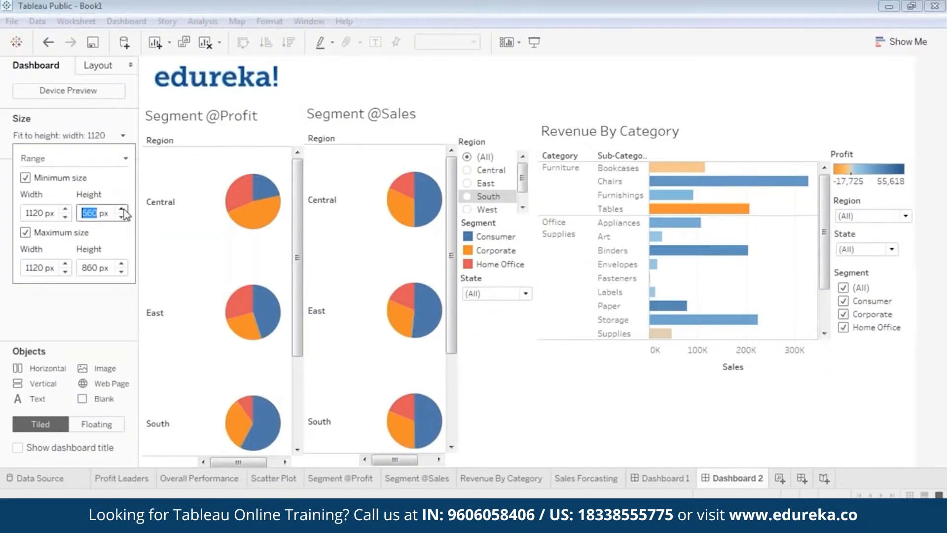
pyautogui.write('860')
pyautogui.press('Return')
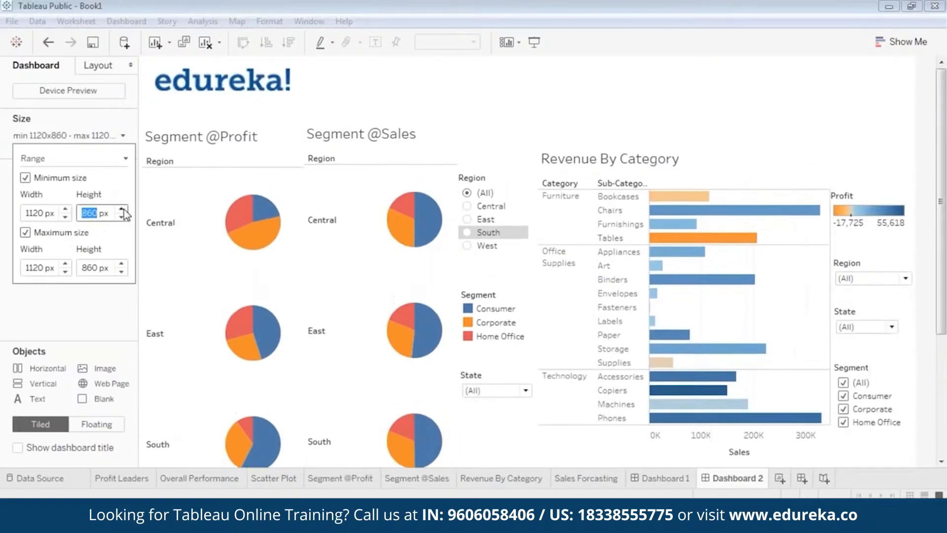
pyautogui.click(121, 210)
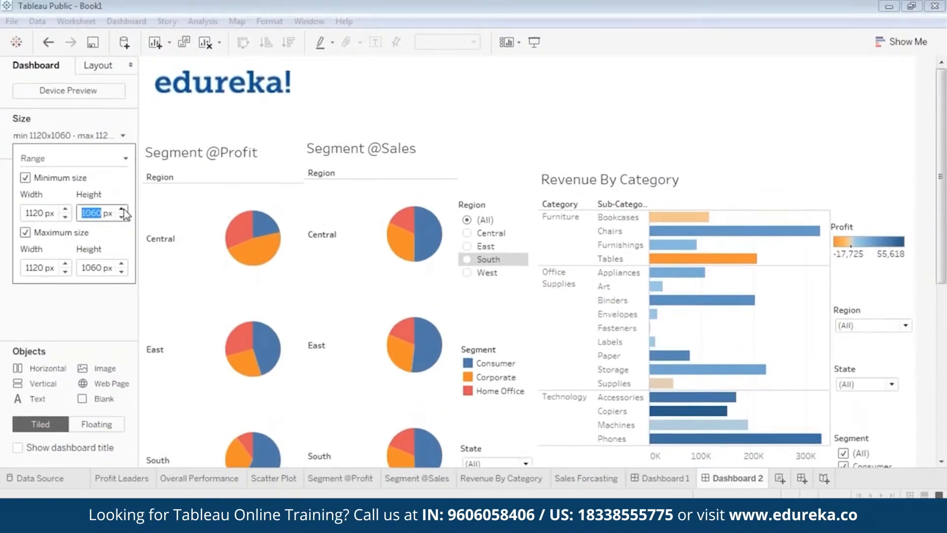
pyautogui.click(641, 128)
pyautogui.click(260, 176)
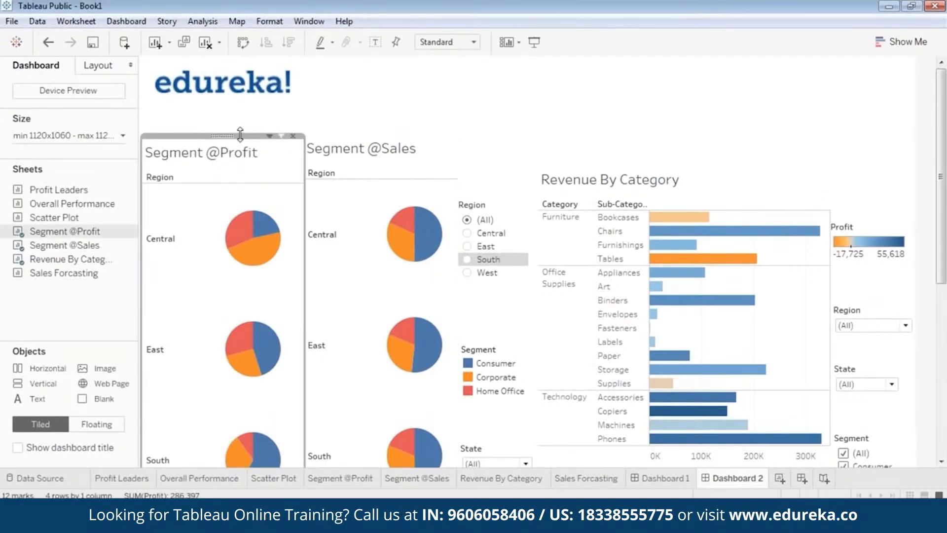
pyautogui.moveTo(223, 135); pyautogui.dragTo(226, 101)
pyautogui.click(389, 195)
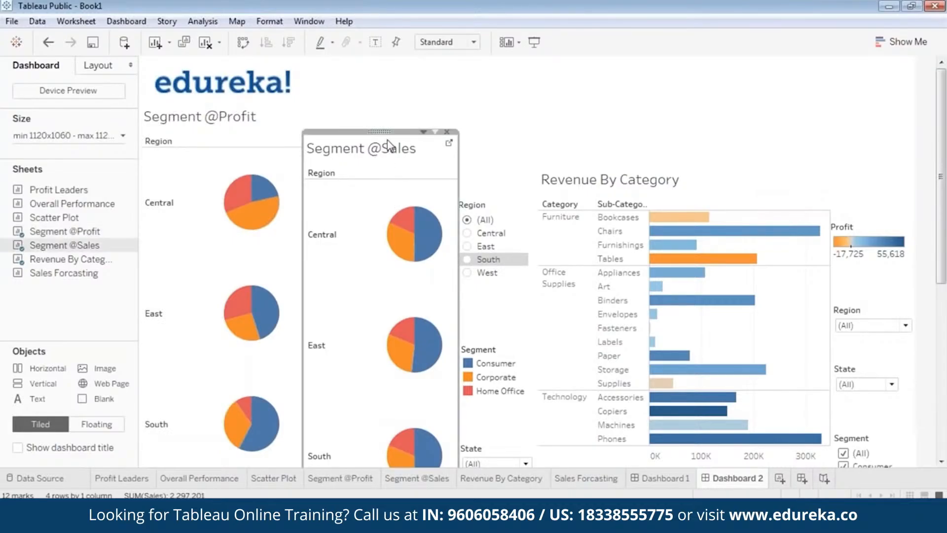
pyautogui.moveTo(380, 132); pyautogui.dragTo(380, 100)
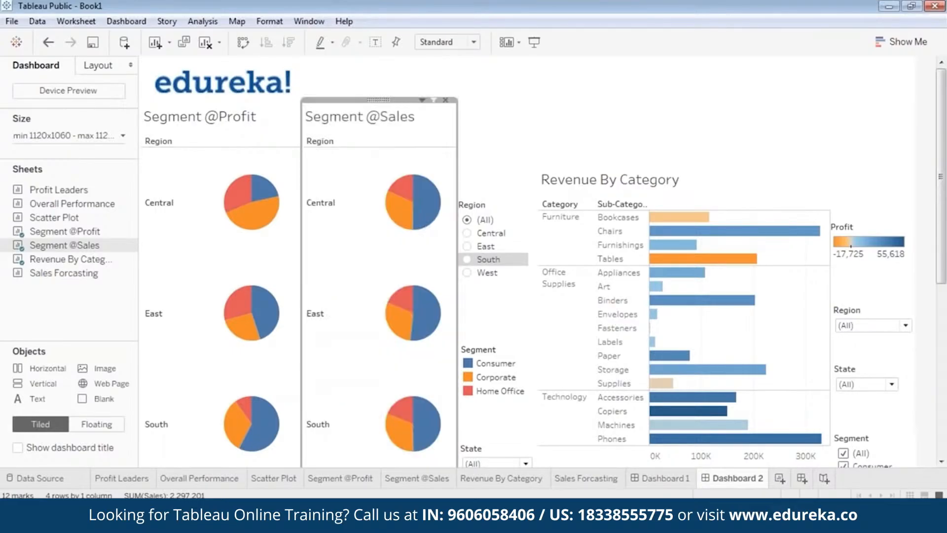
pyautogui.click(533, 112)
pyautogui.click(495, 209)
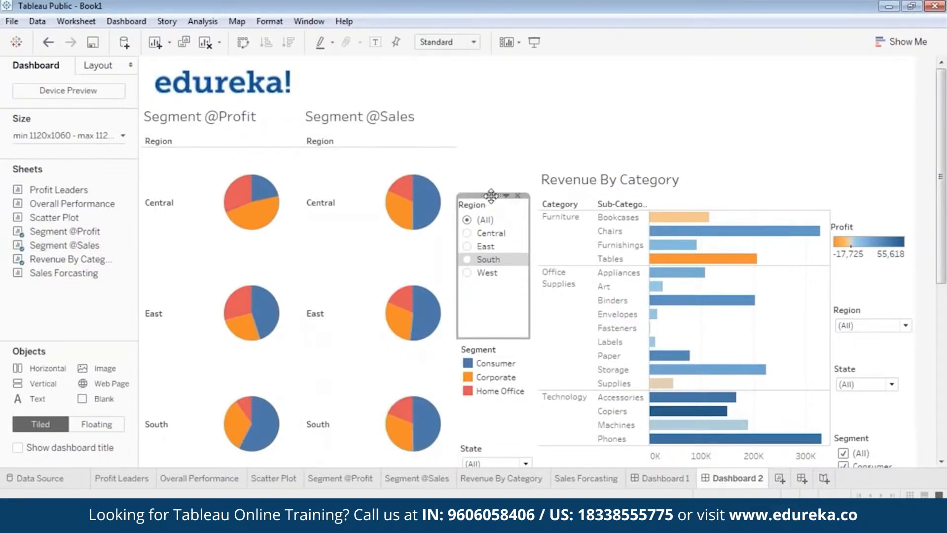
pyautogui.moveTo(491, 195); pyautogui.dragTo(494, 130)
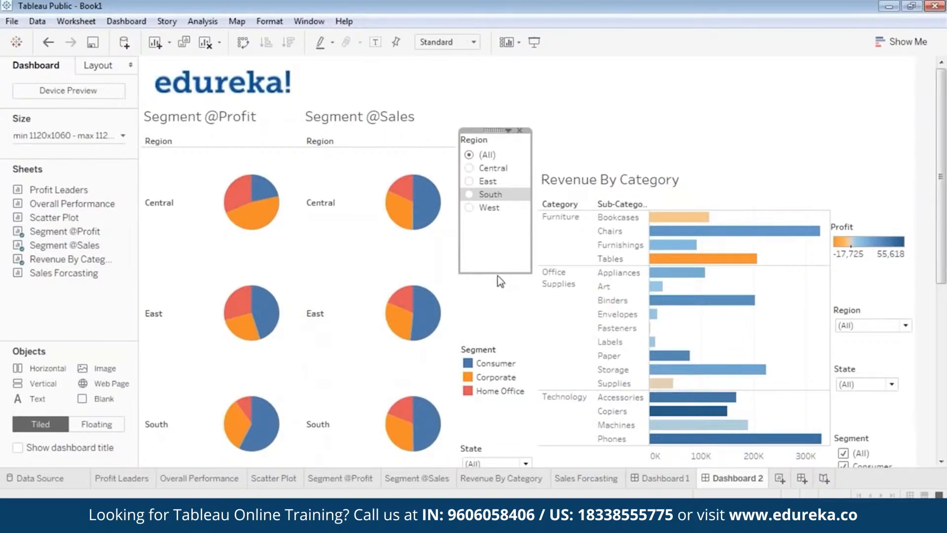
# Step: Stack the Segment legend and the State filter beneath the Region filter, shortening the legend's height
pyautogui.click(494, 351)
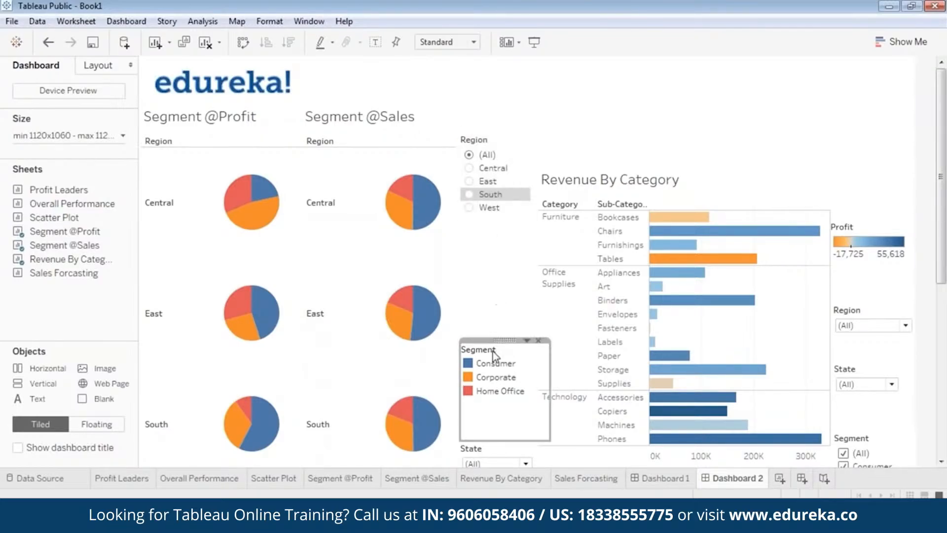
pyautogui.moveTo(499, 346); pyautogui.dragTo(498, 217)
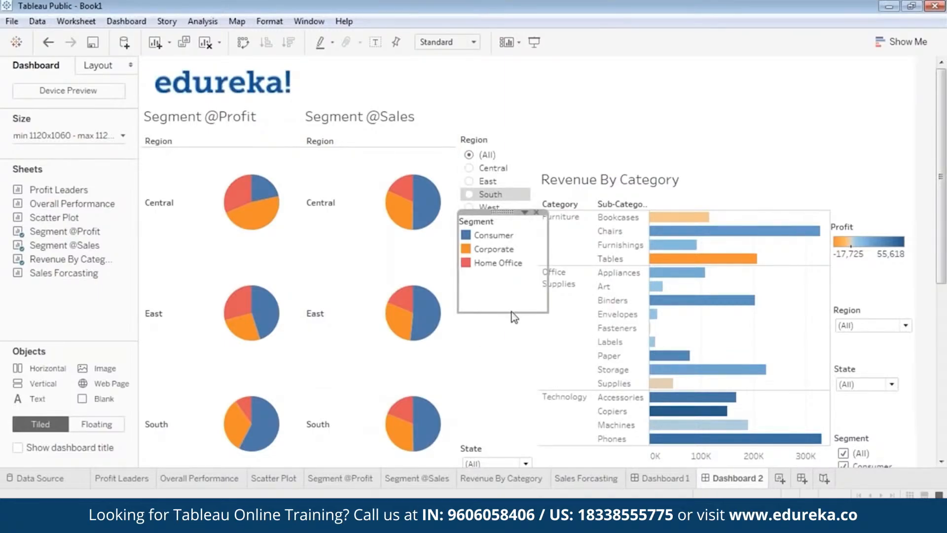
pyautogui.moveTo(511, 312); pyautogui.dragTo(513, 271)
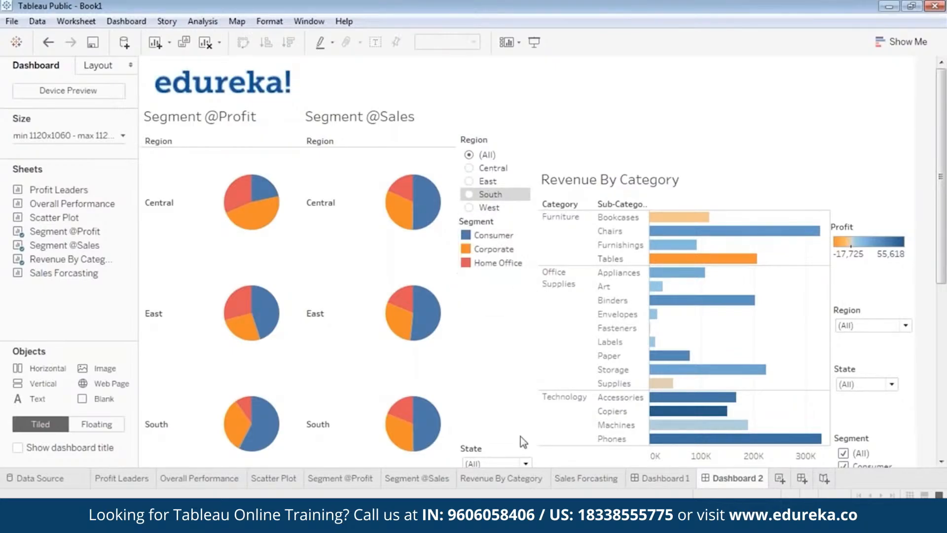
pyautogui.click(499, 456)
pyautogui.moveTo(500, 451); pyautogui.dragTo(496, 269)
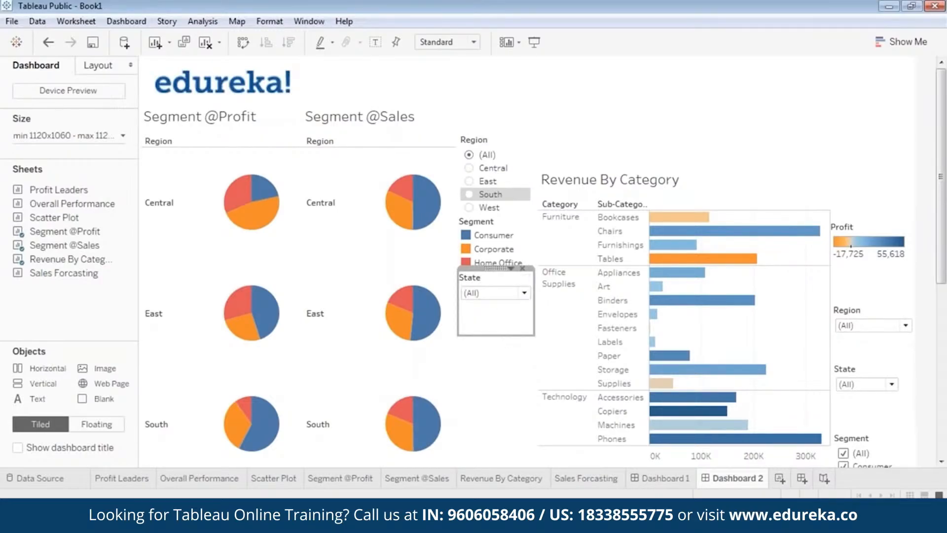
# Step: Move the Revenue By Category view up to the top of the dashboard and shorten its height
pyautogui.click(686, 170)
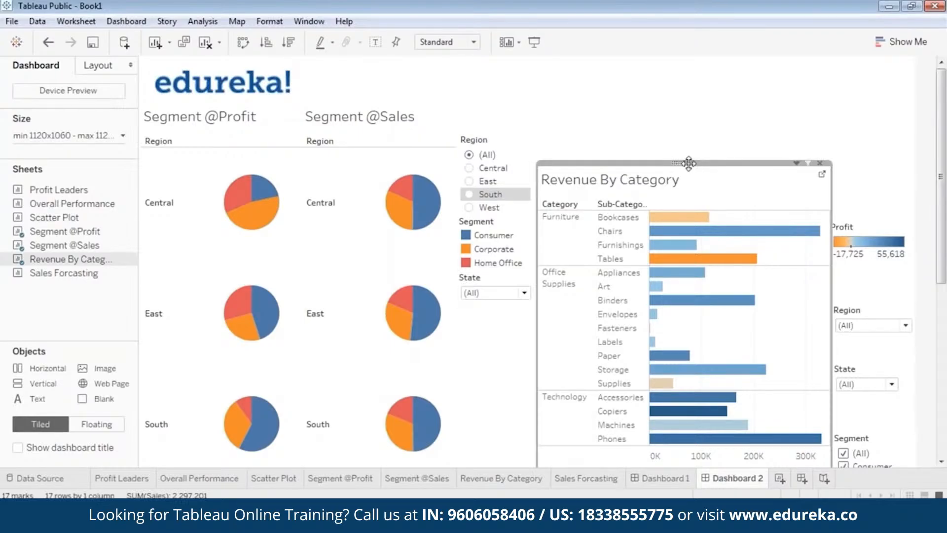
pyautogui.moveTo(688, 163); pyautogui.dragTo(687, 97)
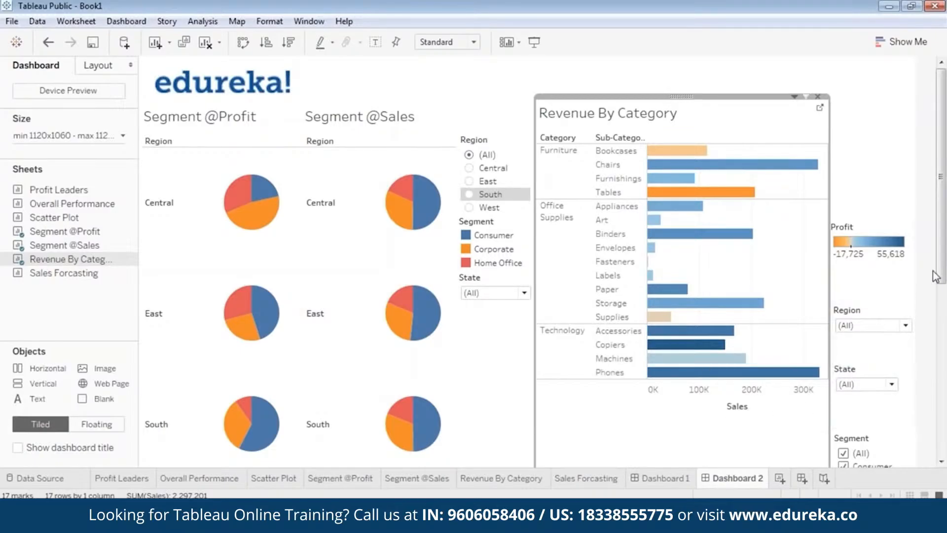
pyautogui.scroll(-4, 936, 276)
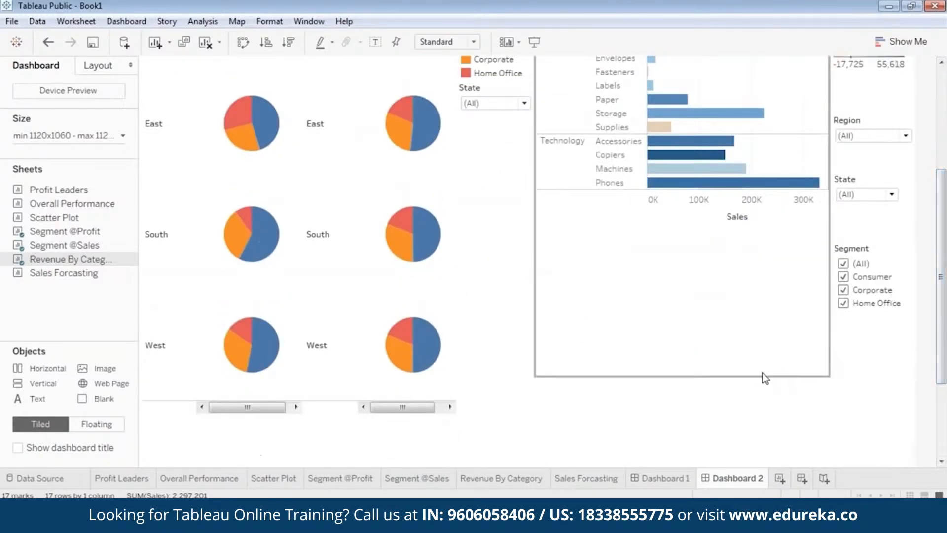
pyautogui.moveTo(760, 375); pyautogui.dragTo(763, 223)
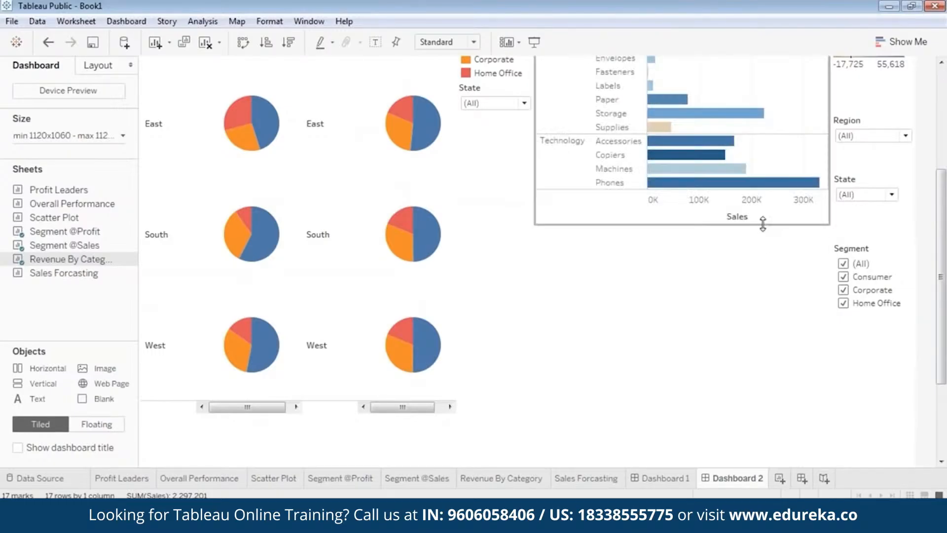
pyautogui.moveTo(945, 333); pyautogui.dragTo(946, 213)
# Step: Move the Profit colour legend and the Region dropdown filter up to the top of the right-hand column
pyautogui.click(870, 227)
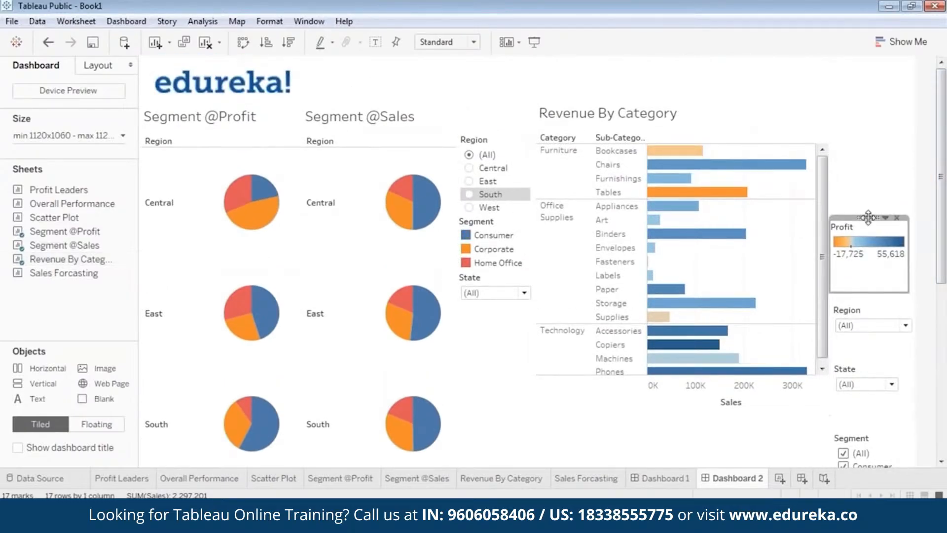
pyautogui.moveTo(868, 218); pyautogui.dragTo(878, 137)
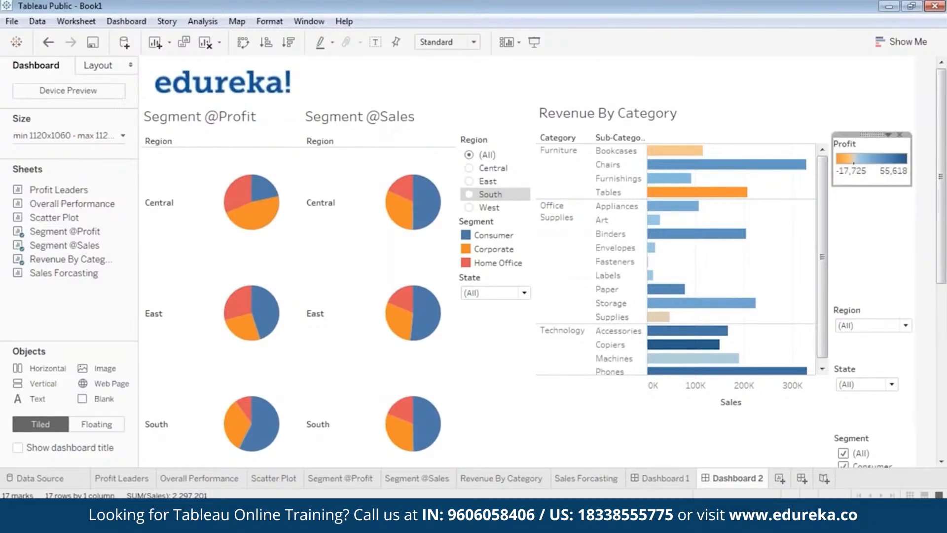
pyautogui.click(870, 312)
pyautogui.moveTo(869, 310); pyautogui.dragTo(875, 179)
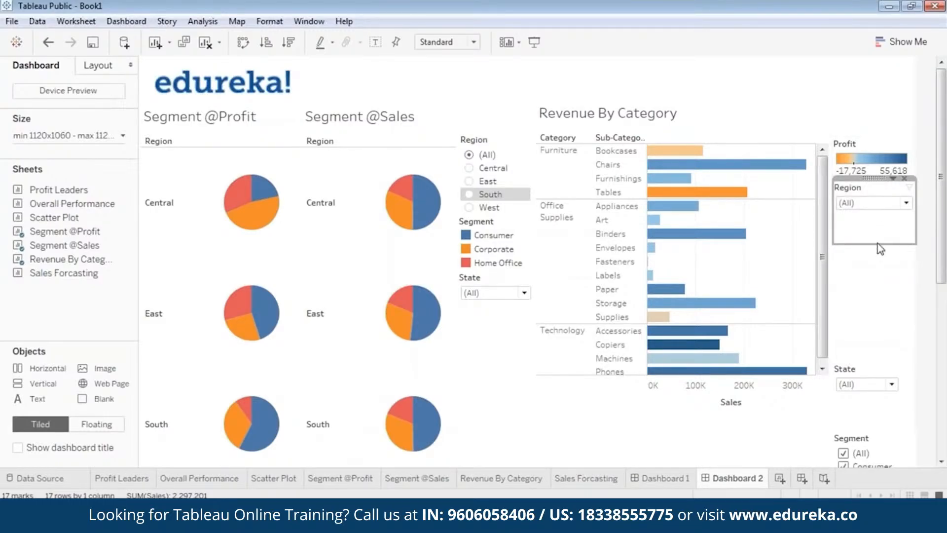
pyautogui.moveTo(878, 244); pyautogui.dragTo(877, 218)
pyautogui.moveTo(878, 218); pyautogui.dragTo(878, 218)
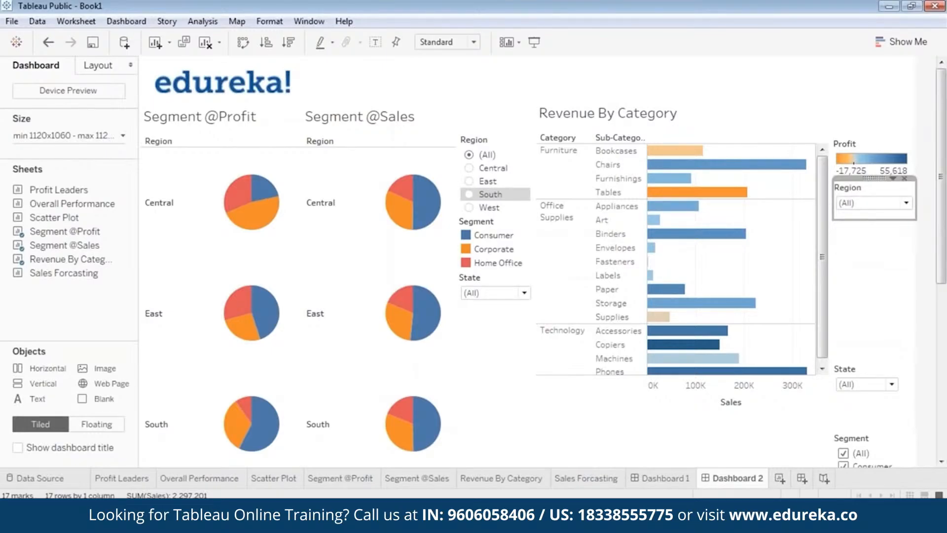
pyautogui.moveTo(875, 179); pyautogui.dragTo(907, 197)
pyautogui.click(903, 271)
# Step: Move the State dropdown and the Segment checklist up beneath the Region filter, tightening their heights
pyautogui.click(866, 374)
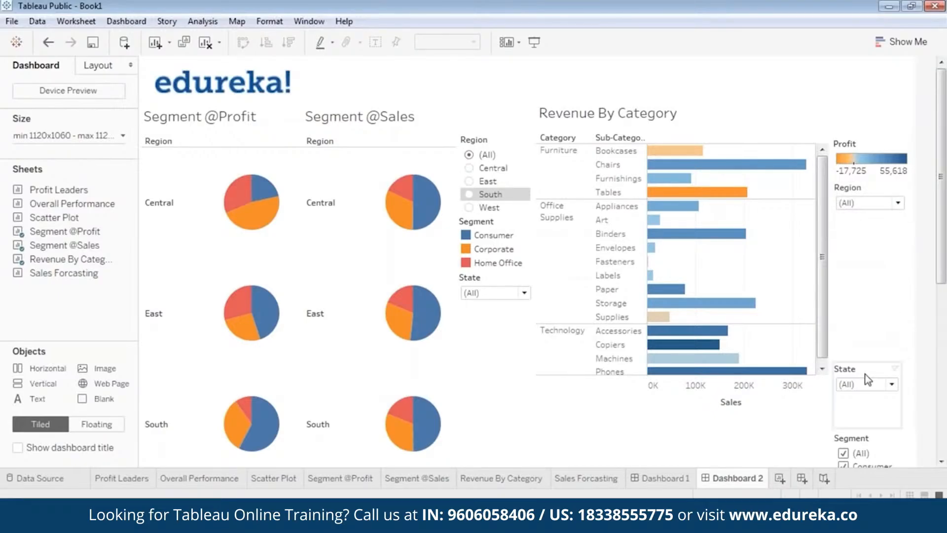
pyautogui.moveTo(865, 370); pyautogui.dragTo(864, 214)
pyautogui.moveTo(877, 273); pyautogui.dragTo(877, 248)
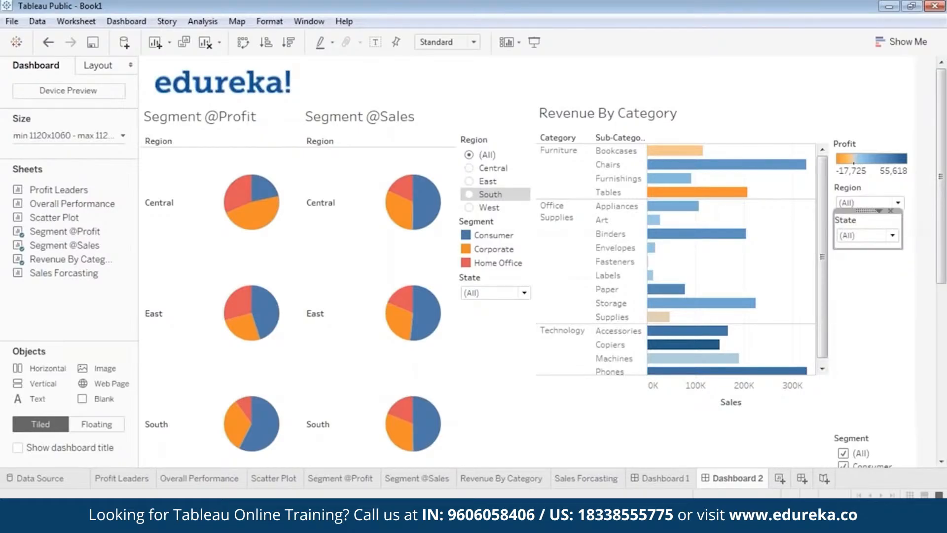
pyautogui.click(883, 274)
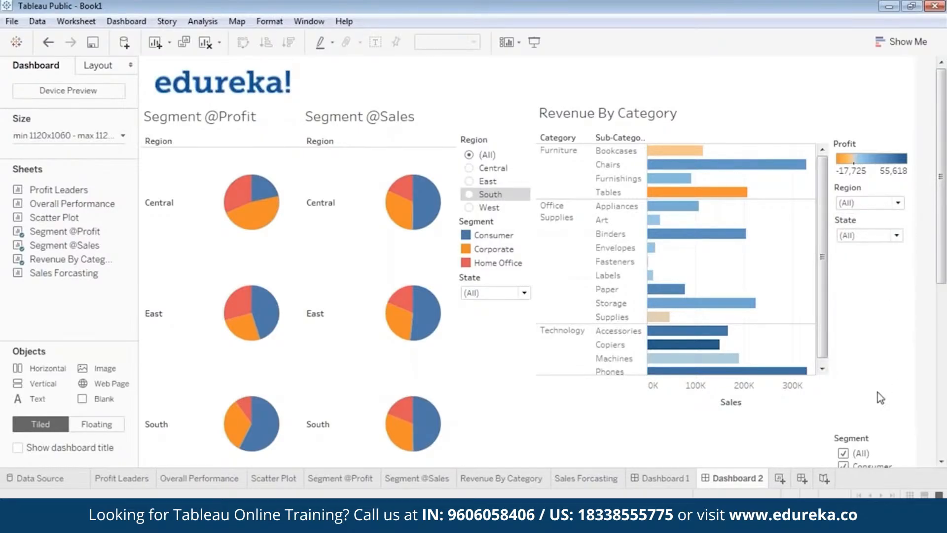
pyautogui.click(869, 440)
pyautogui.moveTo(872, 430); pyautogui.dragTo(874, 243)
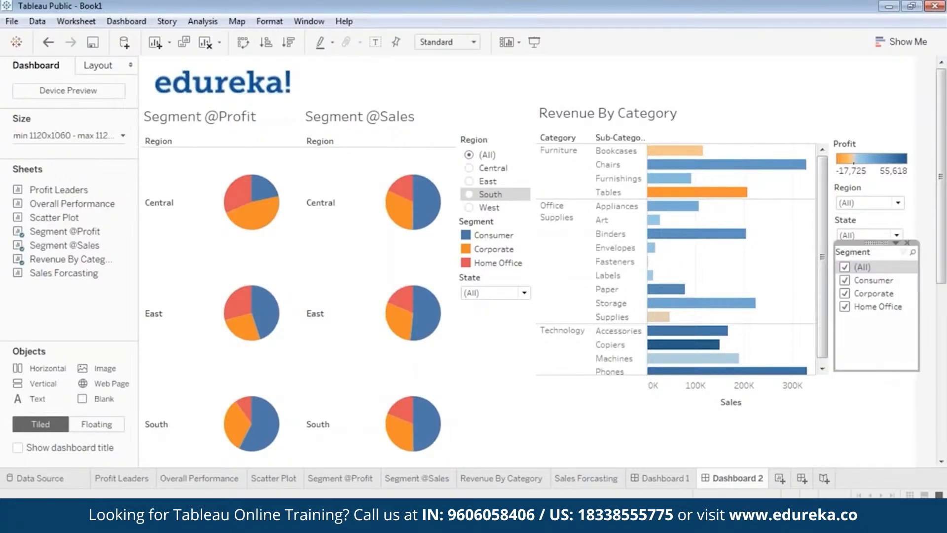
pyautogui.moveTo(883, 371); pyautogui.dragTo(880, 324)
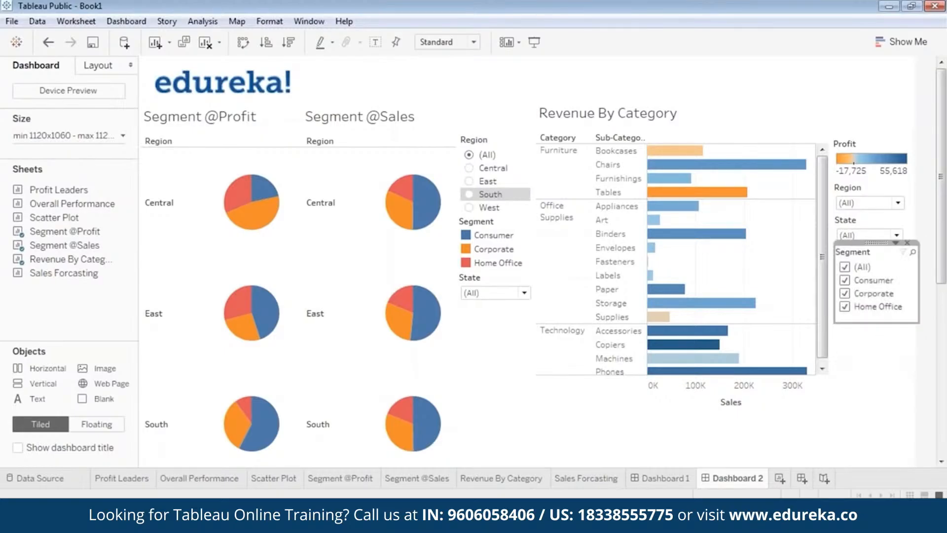
pyautogui.click(884, 345)
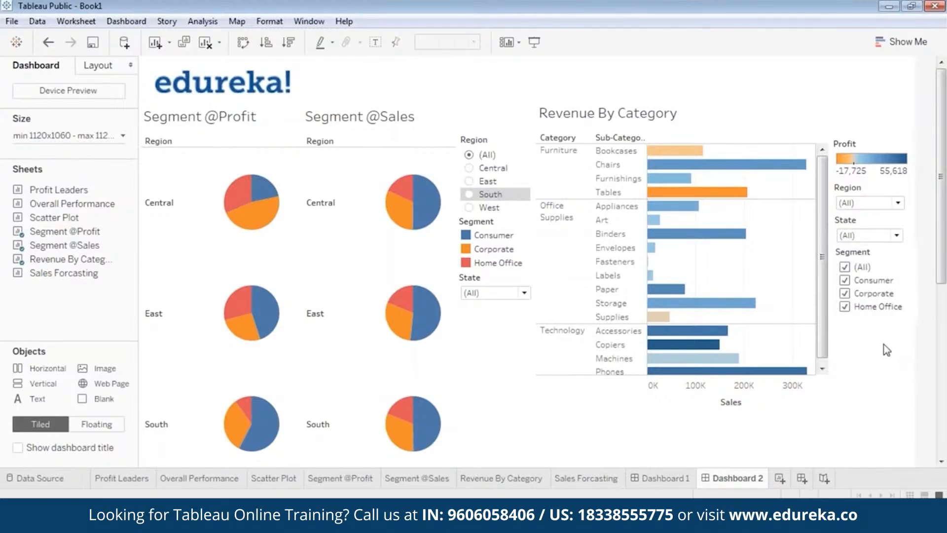
# Step: Preview the dashboard in presentation mode and return to editing
pyautogui.click(535, 39)
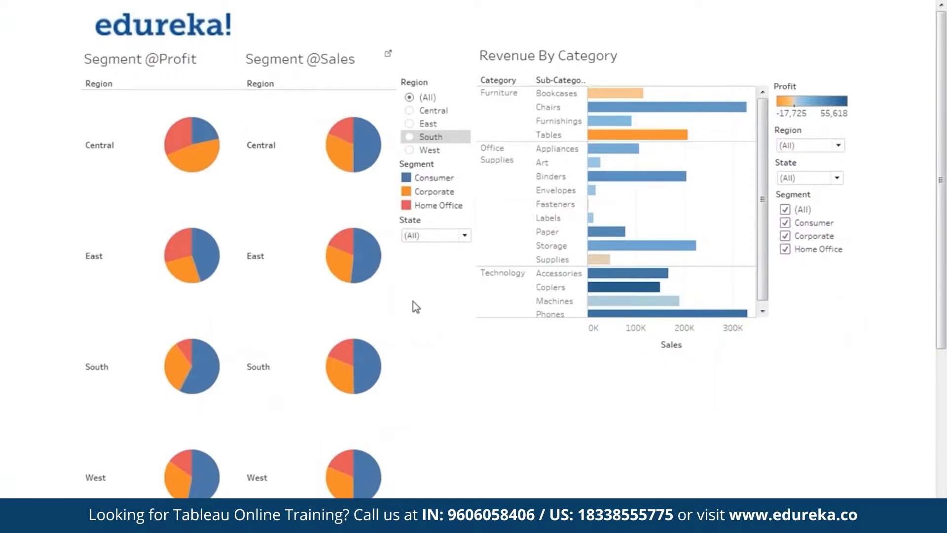
pyautogui.press('Escape')
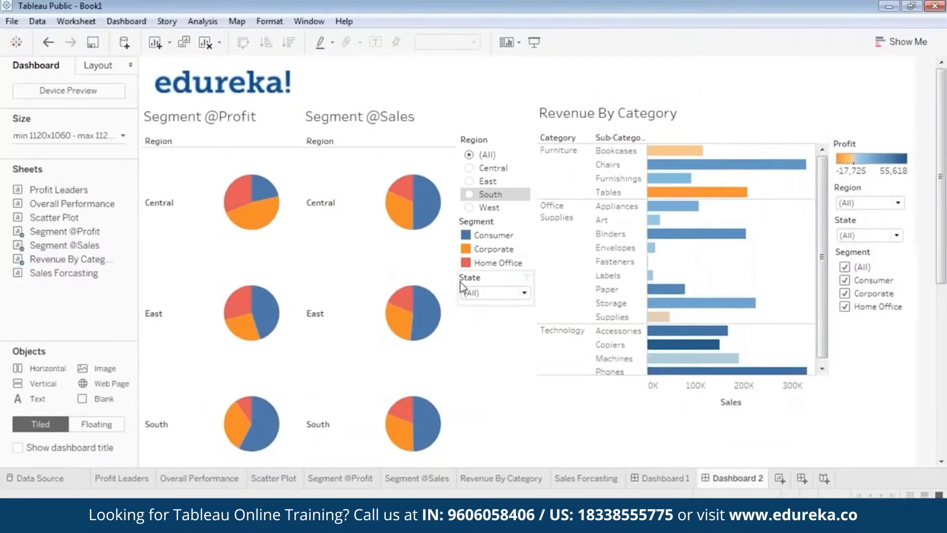
pyautogui.click(433, 353)
pyautogui.moveTo(937, 259); pyautogui.dragTo(938, 429)
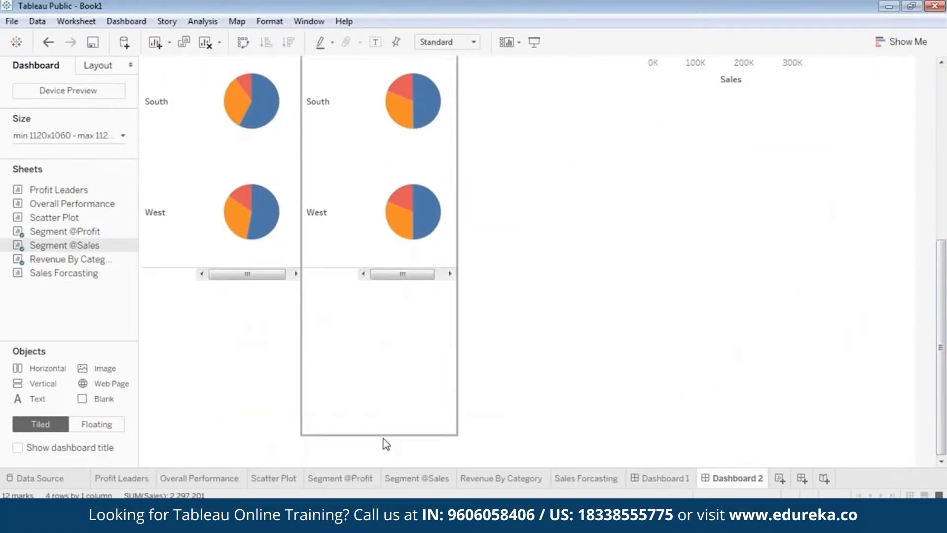
pyautogui.moveTo(388, 444); pyautogui.dragTo(419, 75)
pyautogui.click(213, 262)
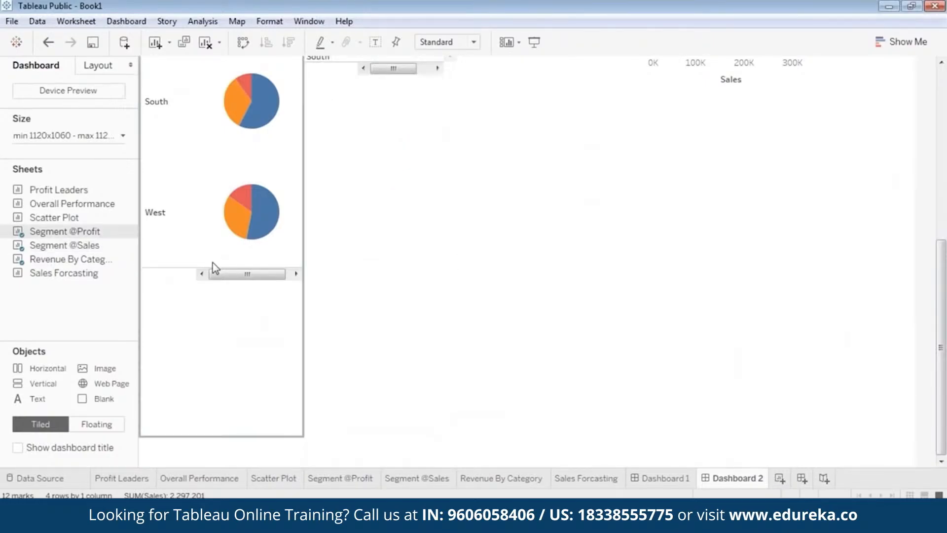
pyautogui.moveTo(212, 436); pyautogui.dragTo(264, 77)
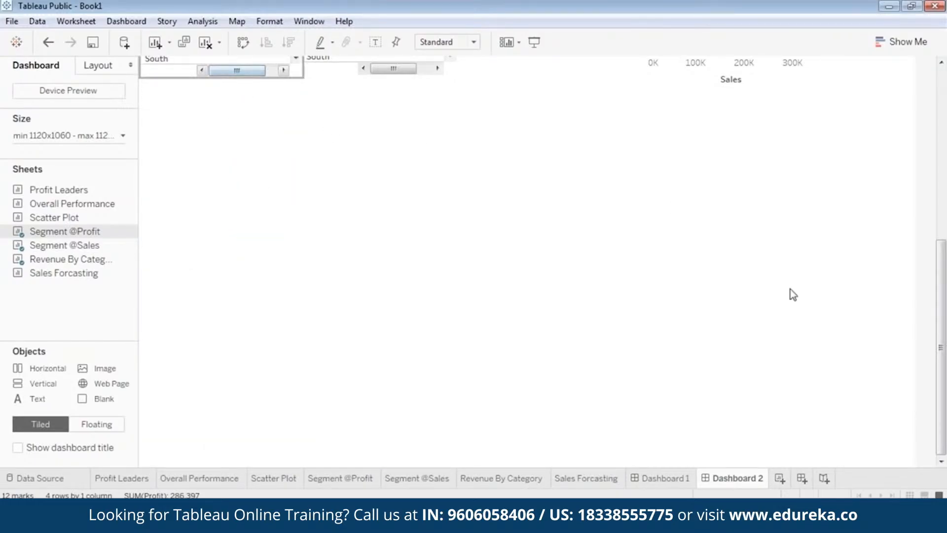
pyautogui.moveTo(944, 369); pyautogui.dragTo(946, 204)
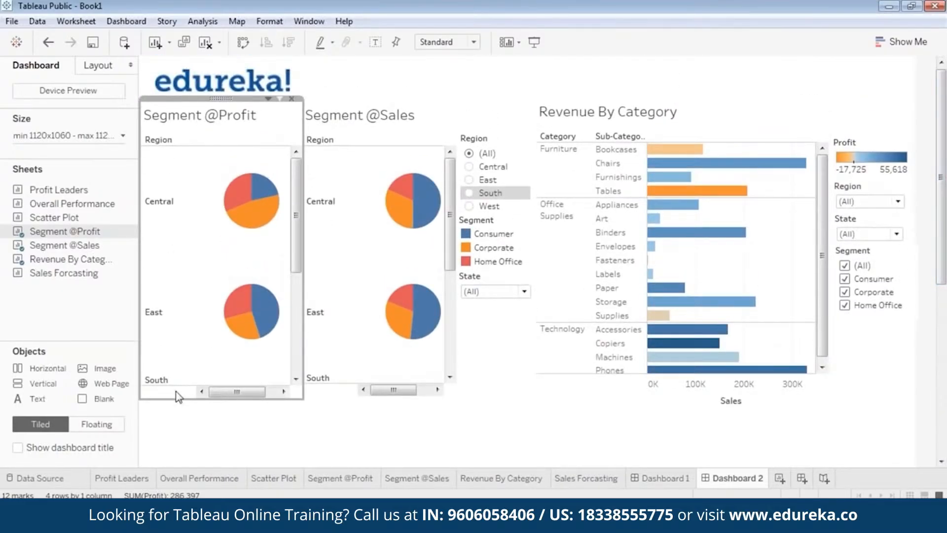
# Step: Lengthen both segment pie views slightly so their bottoms line up with the bar chart's axis
pyautogui.moveTo(179, 399); pyautogui.dragTo(182, 395)
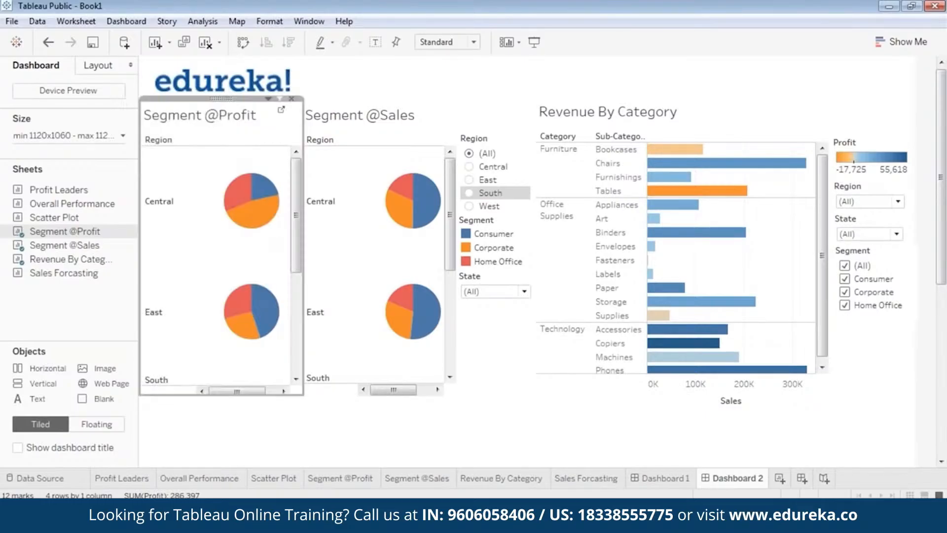
pyautogui.click(331, 394)
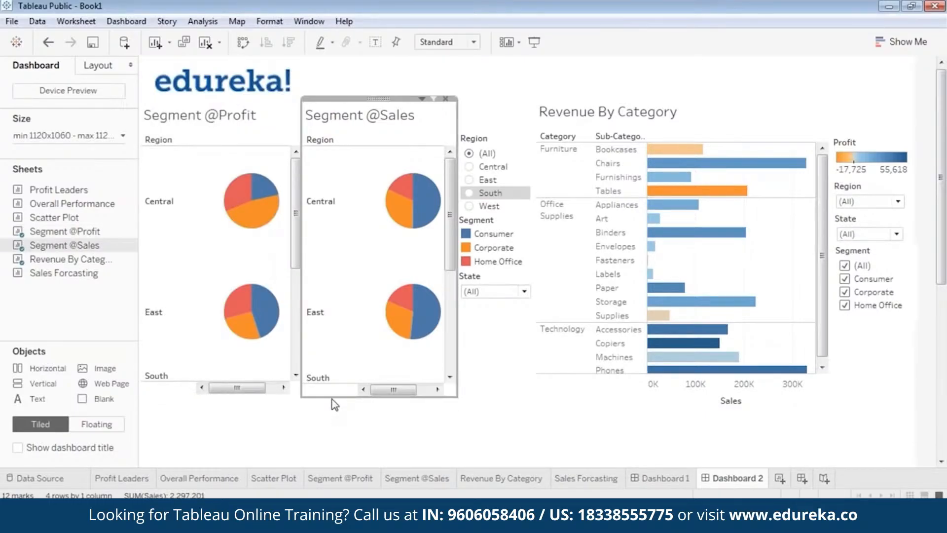
pyautogui.moveTo(332, 399); pyautogui.dragTo(343, 419)
pyautogui.click(662, 395)
pyautogui.click(352, 398)
pyautogui.click(212, 389)
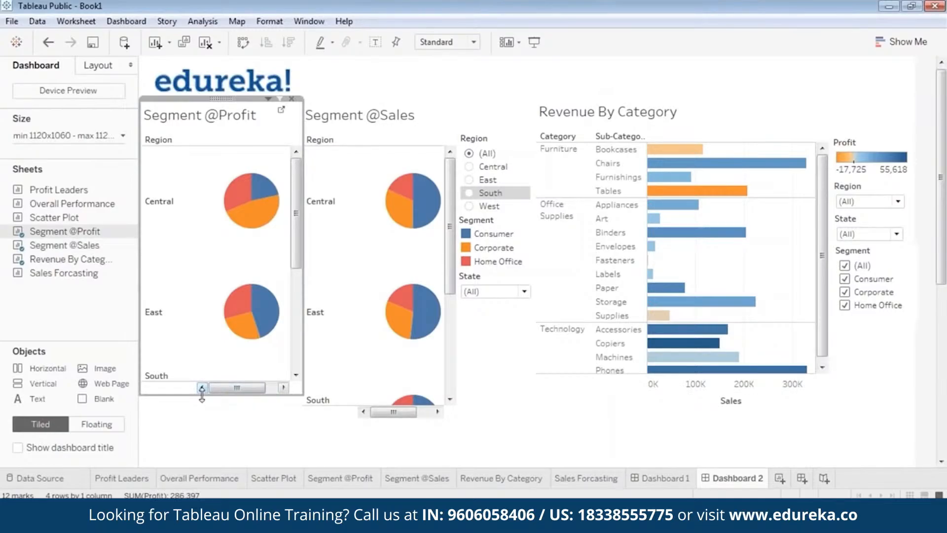
pyautogui.moveTo(203, 392); pyautogui.dragTo(207, 418)
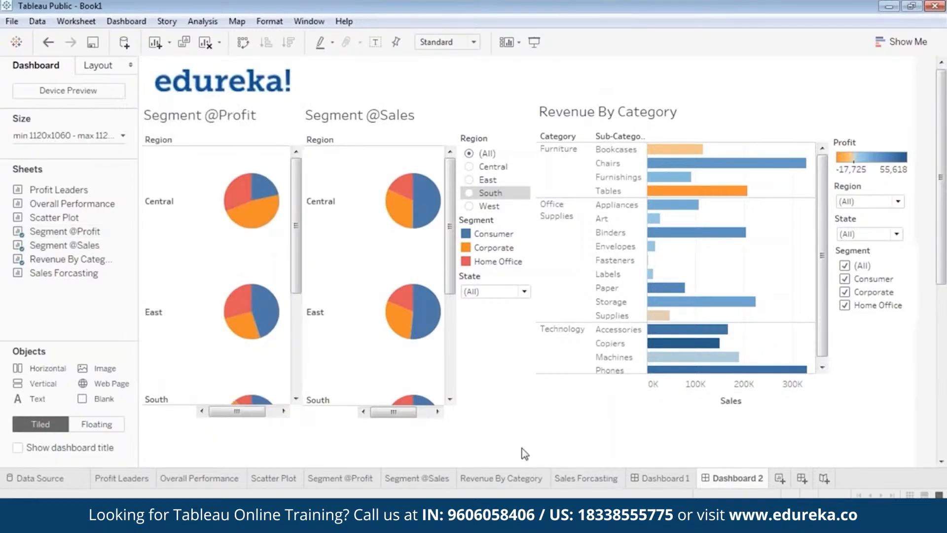
pyautogui.click(737, 411)
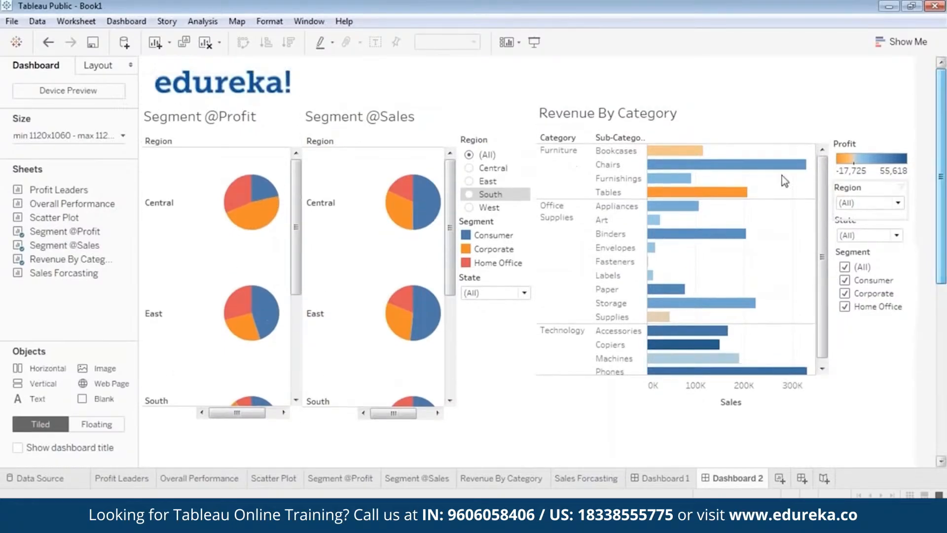
pyautogui.click(197, 115)
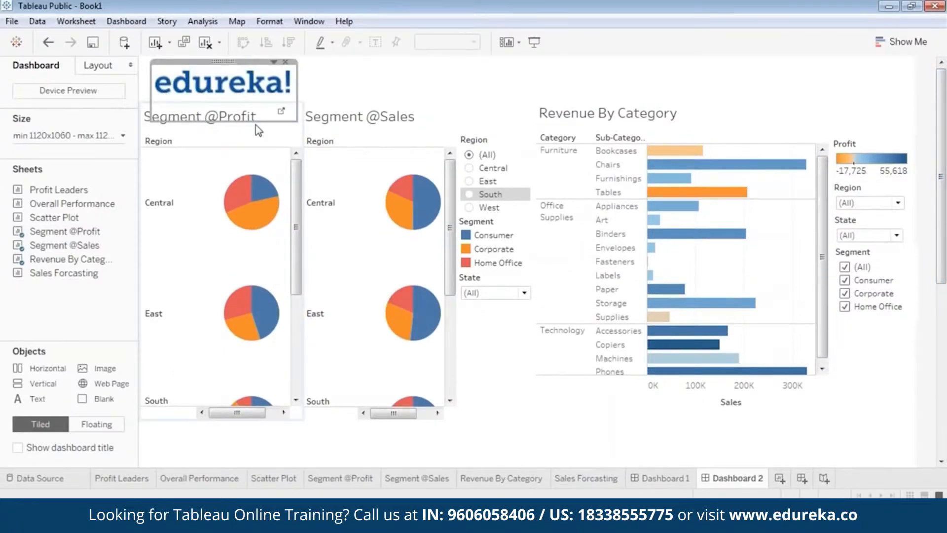
pyautogui.doubleClick(189, 123)
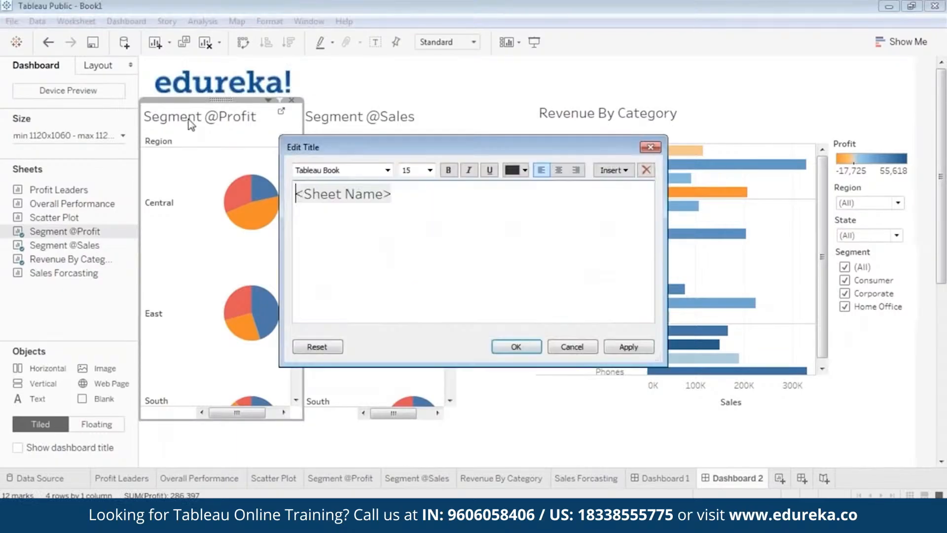
pyautogui.moveTo(400, 196); pyautogui.dragTo(296, 194)
pyautogui.click(525, 170)
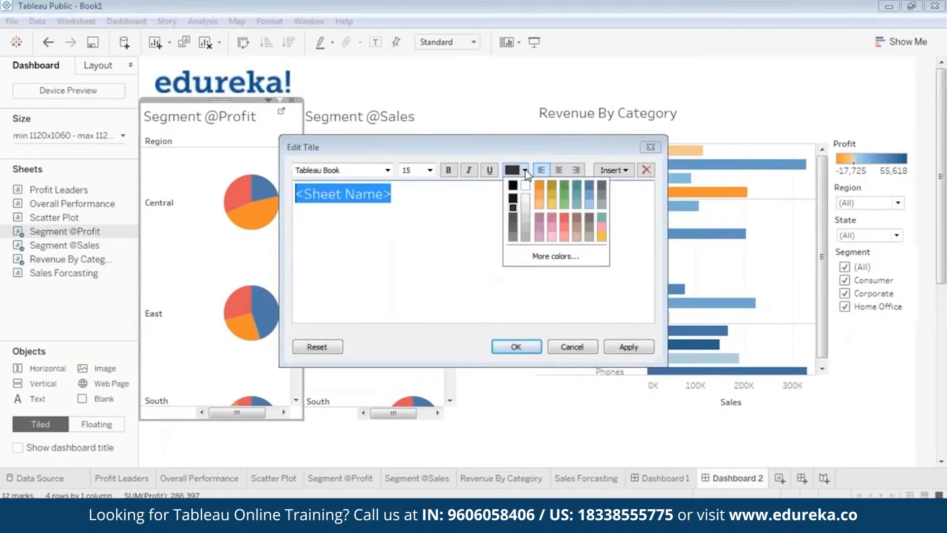
pyautogui.click(589, 190)
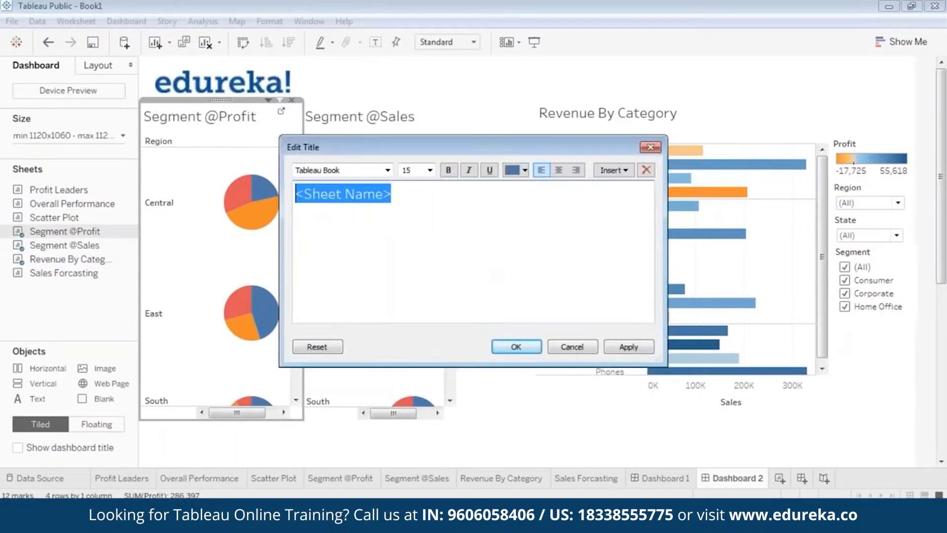
pyautogui.click(447, 171)
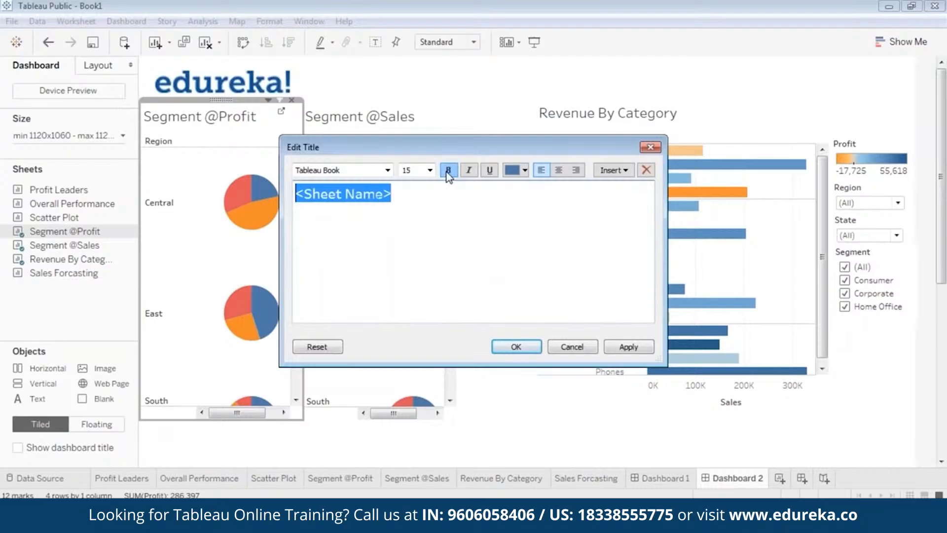
pyautogui.click(637, 348)
pyautogui.click(516, 347)
pyautogui.doubleClick(385, 115)
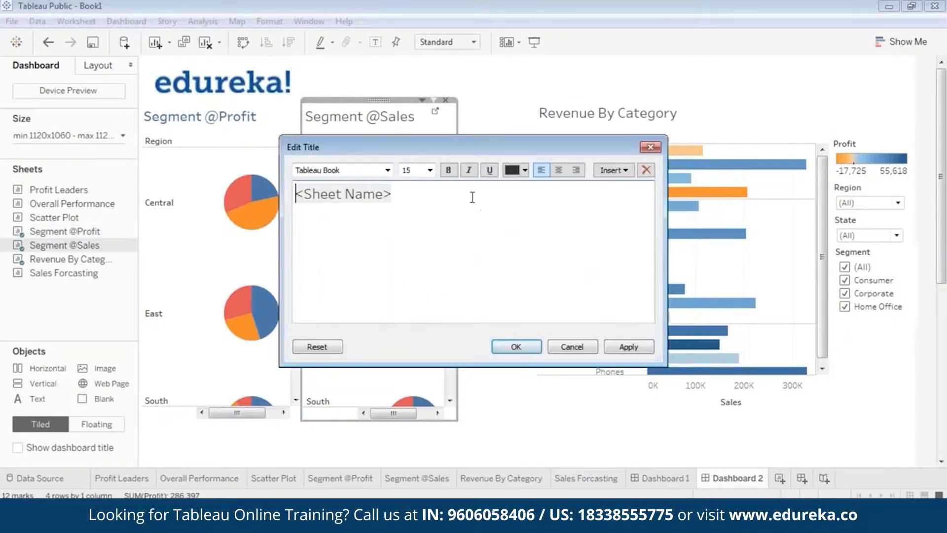
pyautogui.moveTo(296, 194); pyautogui.dragTo(467, 189)
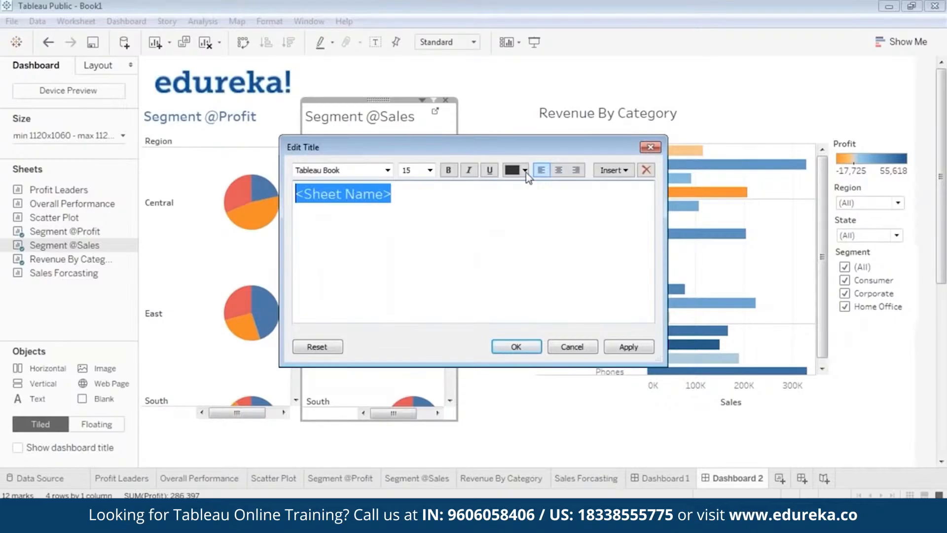
pyautogui.click(525, 171)
pyautogui.click(592, 191)
pyautogui.click(526, 171)
pyautogui.click(585, 185)
pyautogui.click(448, 170)
pyautogui.click(628, 347)
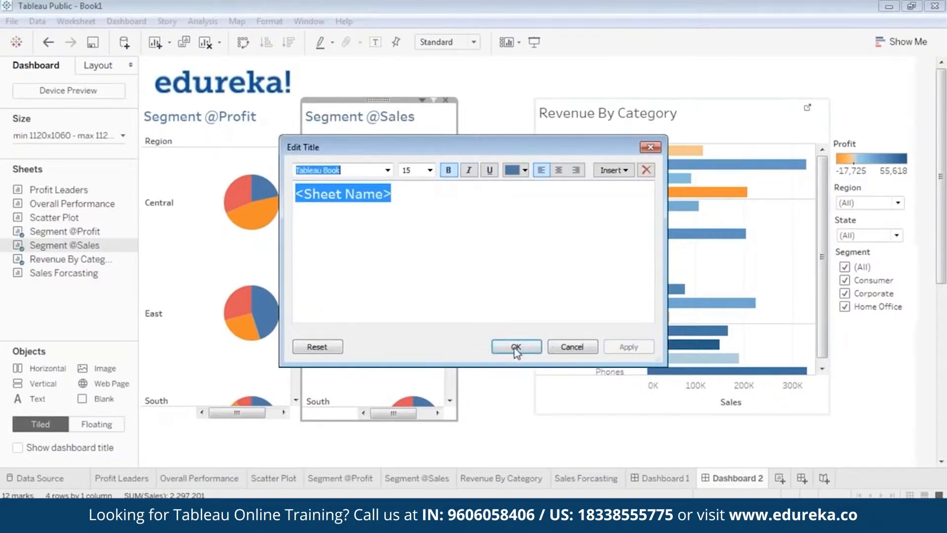
pyautogui.click(515, 347)
# Step: Format the Revenue By Category title as bold blue text
pyautogui.doubleClick(607, 114)
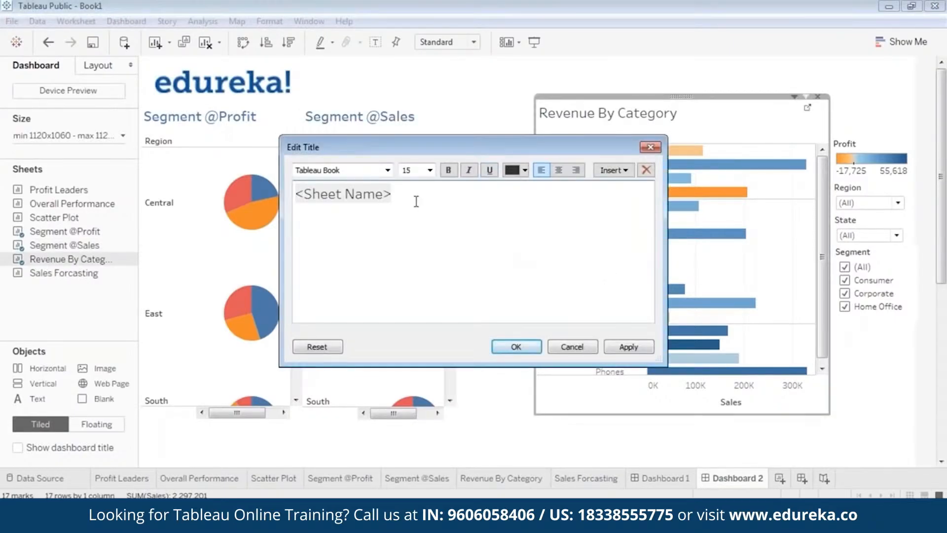
pyautogui.tripleClick(316, 193)
pyautogui.click(525, 169)
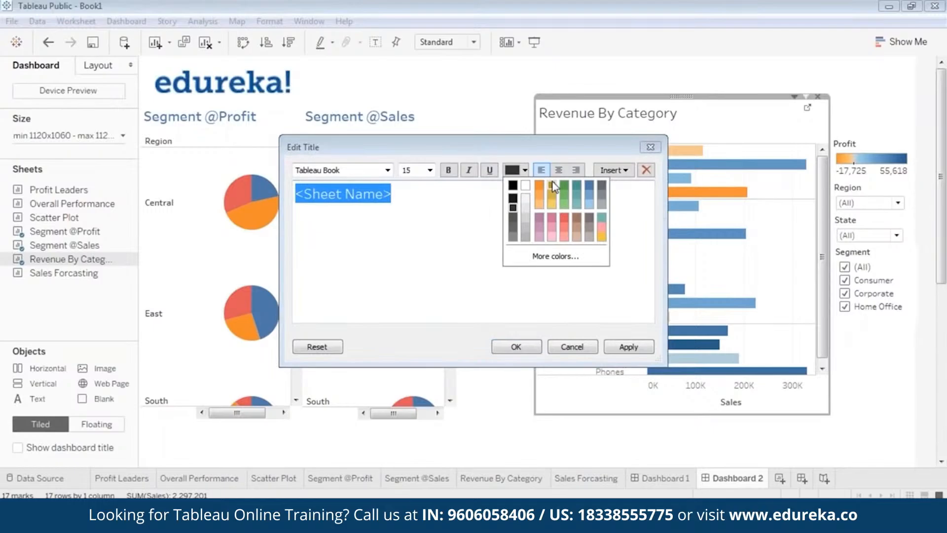
pyautogui.click(592, 184)
pyautogui.click(449, 170)
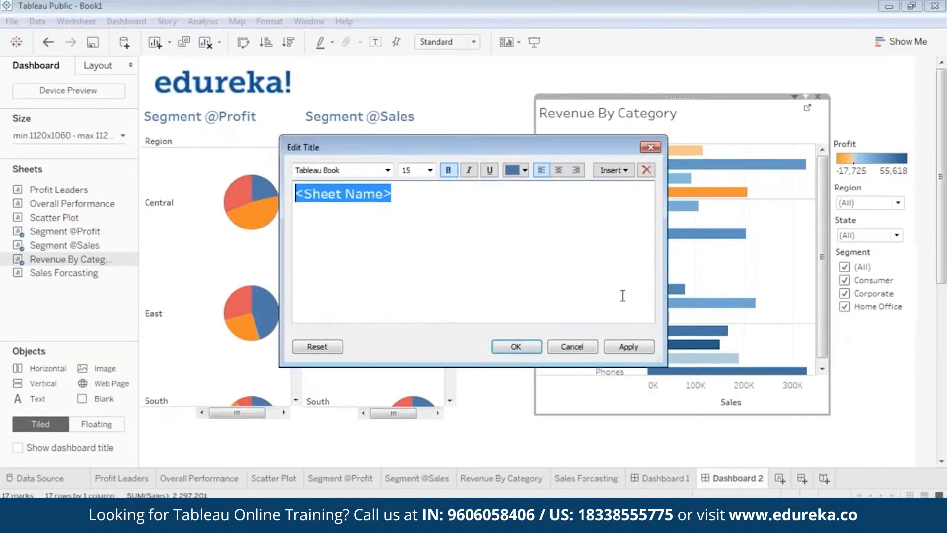
pyautogui.click(629, 346)
pyautogui.click(515, 347)
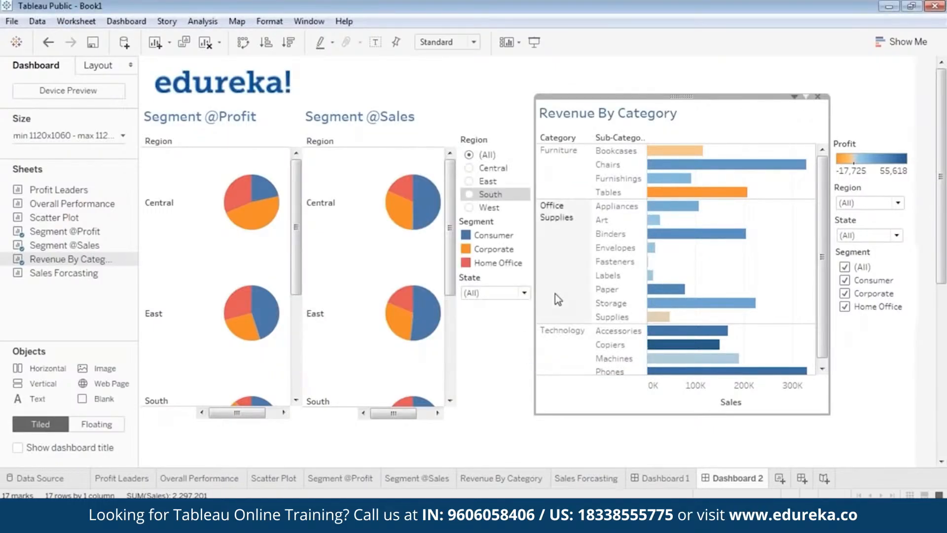
pyautogui.click(517, 403)
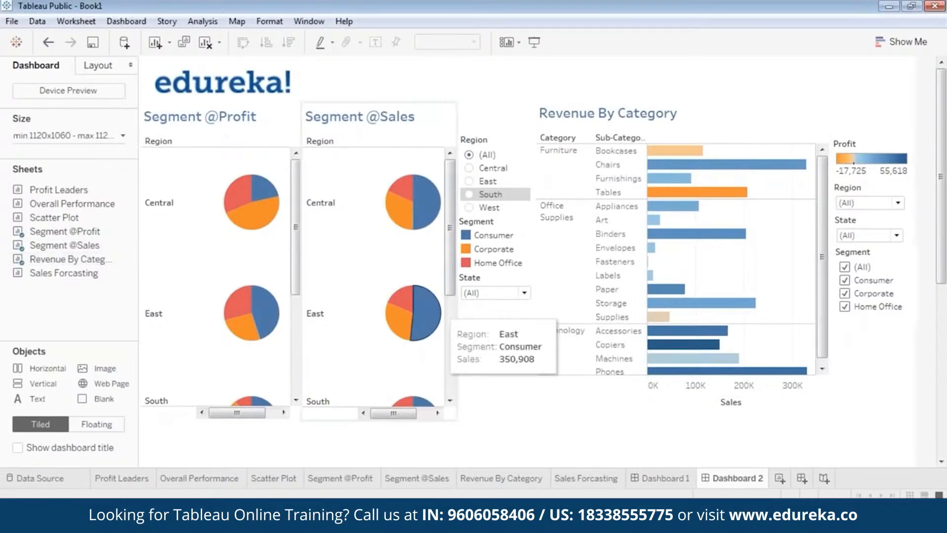
pyautogui.click(453, 276)
pyautogui.moveTo(452, 271)
pyautogui.mouseDown()
pyautogui.moveTo(448, 320)
pyautogui.moveTo(448, 265)
pyautogui.mouseUp()
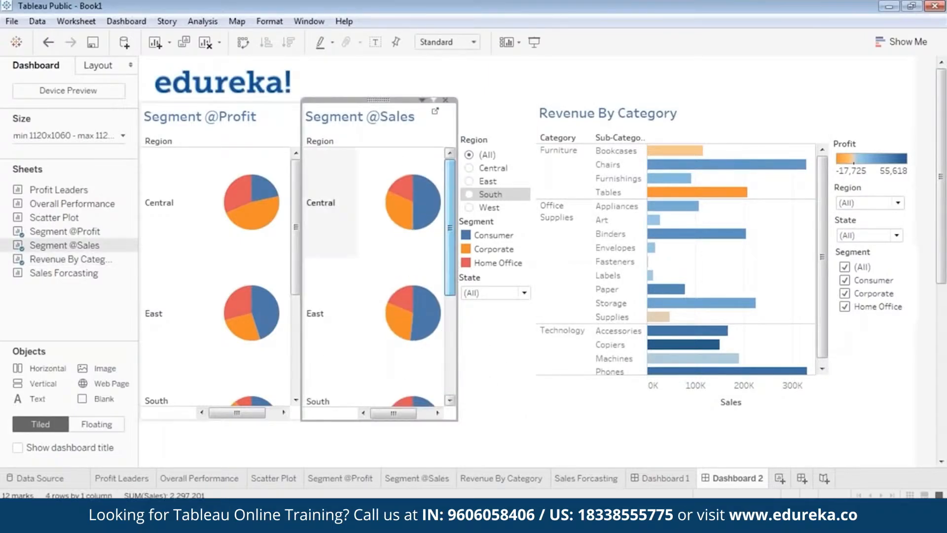
pyautogui.moveTo(295, 213)
pyautogui.mouseDown()
pyautogui.moveTo(294, 329)
pyautogui.moveTo(297, 226)
pyautogui.mouseUp()
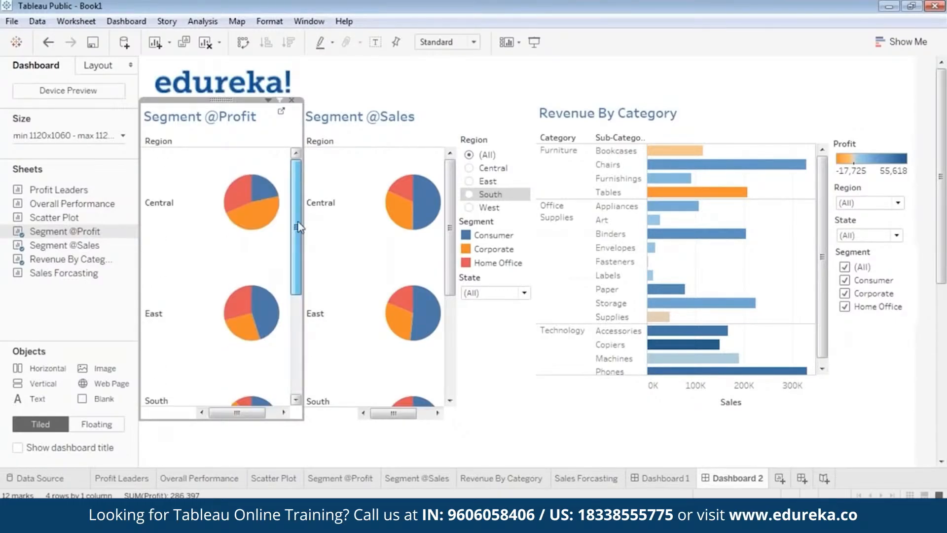
pyautogui.click(932, 25)
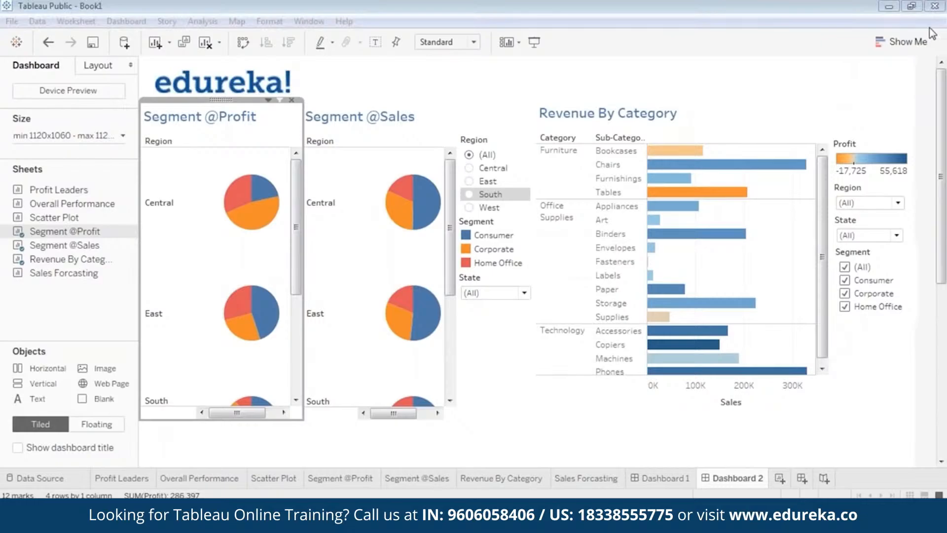
pyautogui.click(748, 29)
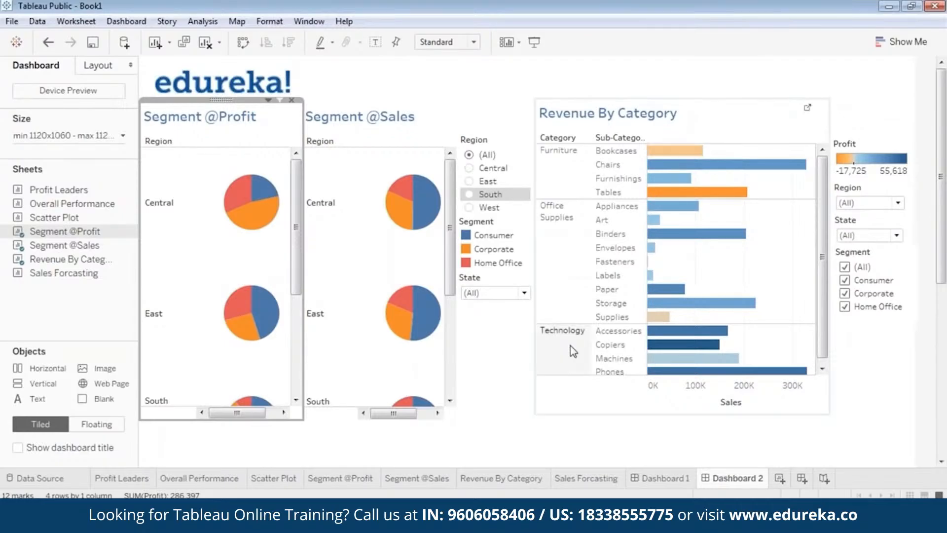
# Step: Add the Sales Forcasting sheet to the dashboard as a floating view placed over the segment area
pyautogui.moveTo(945, 247); pyautogui.dragTo(946, 370)
pyautogui.moveTo(58, 275); pyautogui.dragTo(208, 309)
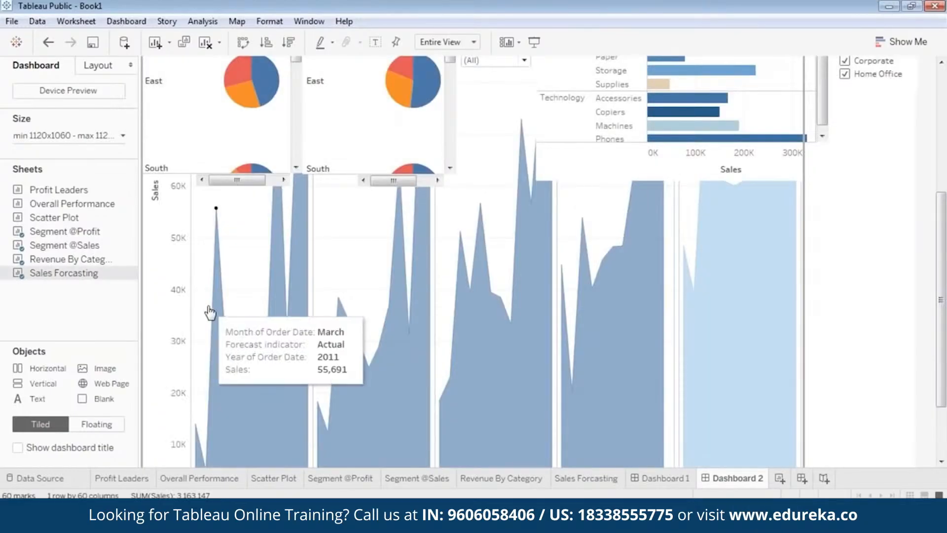
pyautogui.moveTo(944, 291); pyautogui.dragTo(945, 165)
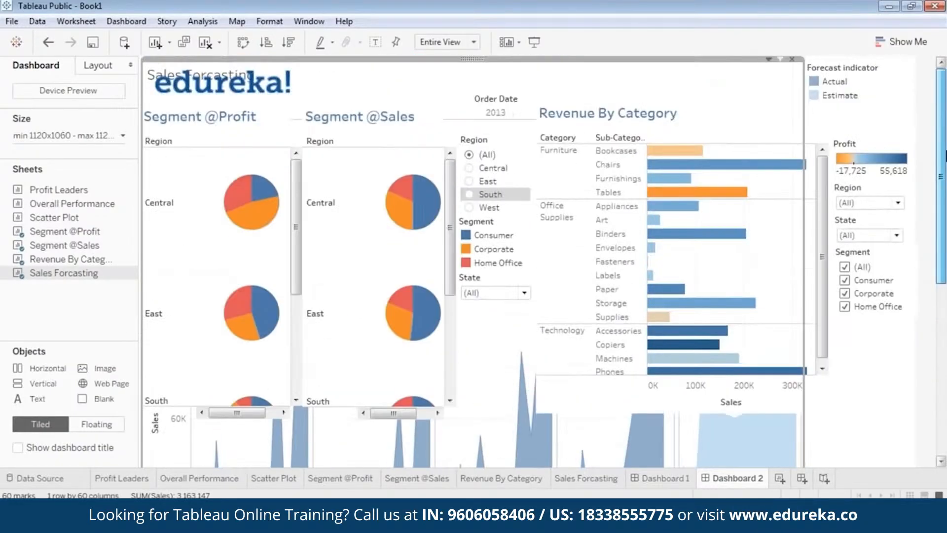
pyautogui.rightClick(475, 61)
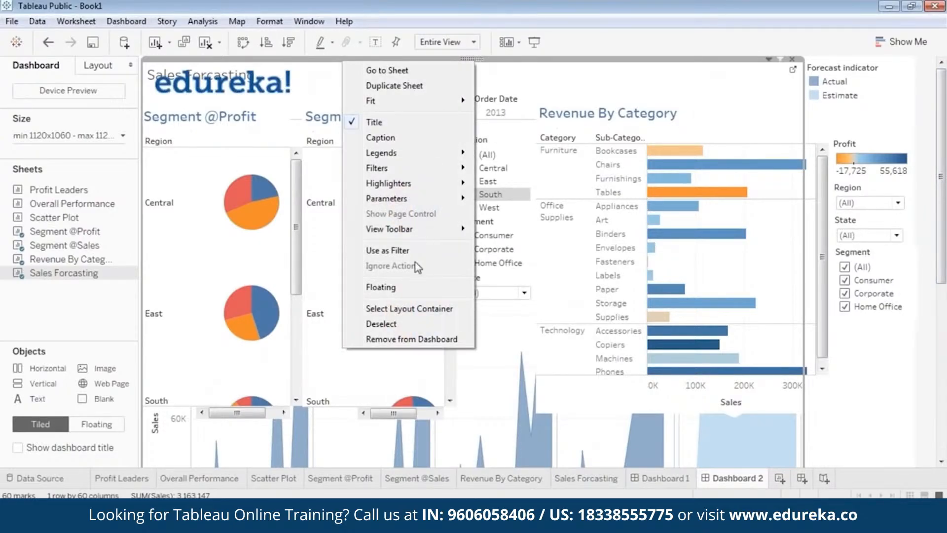
pyautogui.click(410, 286)
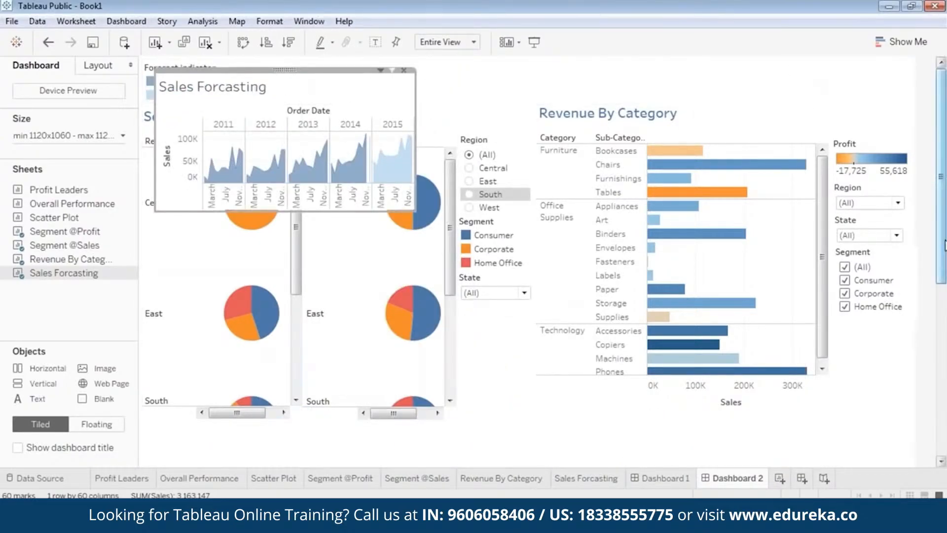
pyautogui.moveTo(946, 245)
pyautogui.mouseDown()
pyautogui.moveTo(946, 273)
pyautogui.moveTo(945, 244)
pyautogui.mouseUp()
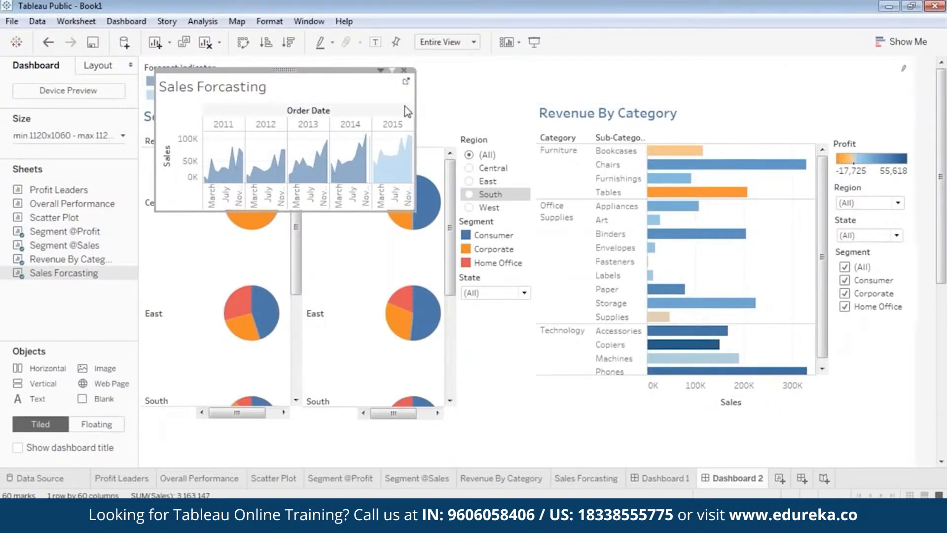
pyautogui.moveTo(288, 71); pyautogui.dragTo(433, 286)
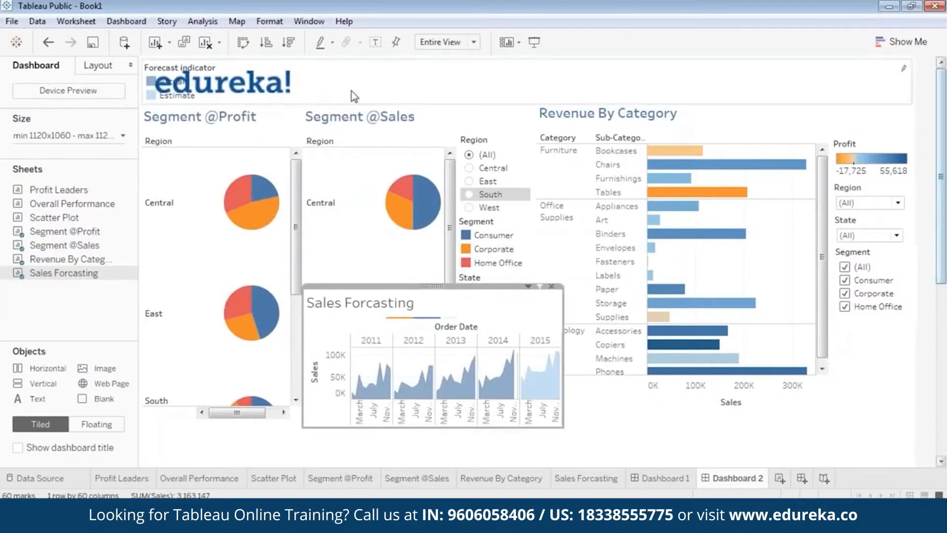
# Step: Make the Forecast indicator legend floating and move it below the Revenue By Category chart
pyautogui.click(423, 83)
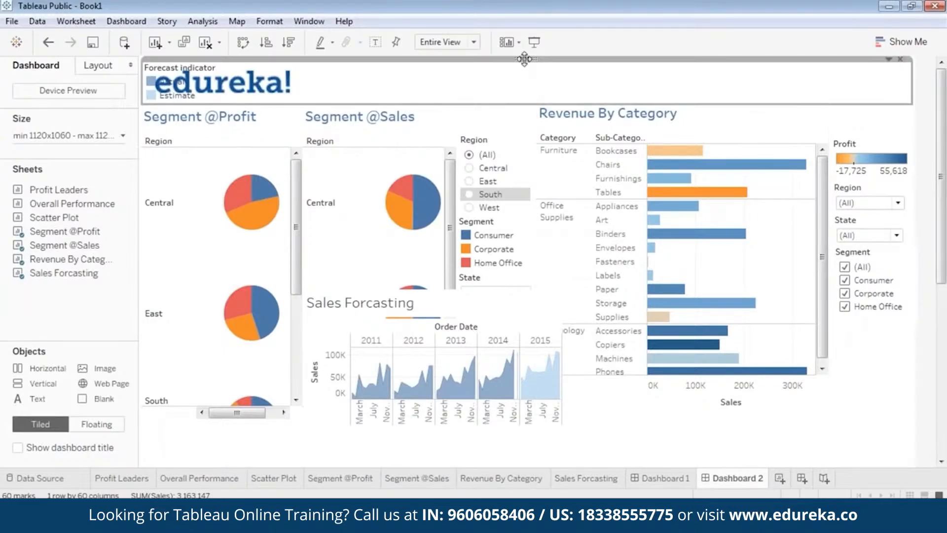
pyautogui.rightClick(524, 59)
pyautogui.click(447, 190)
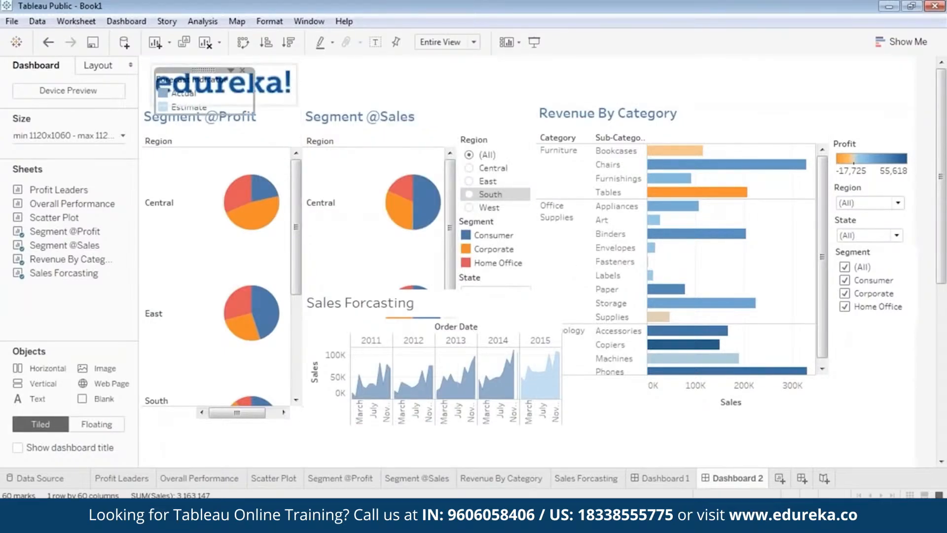
pyautogui.moveTo(204, 70); pyautogui.dragTo(740, 417)
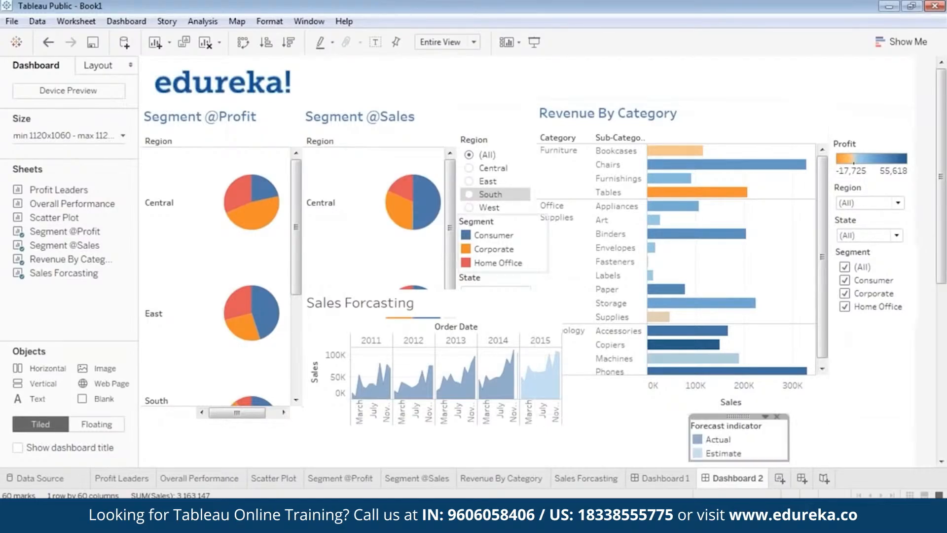
# Step: Move the Sales Forcasting view below the segment pies and enlarge it to span the dashboard width
pyautogui.moveTo(942, 217); pyautogui.dragTo(942, 296)
pyautogui.click(433, 149)
pyautogui.moveTo(431, 139); pyautogui.dragTo(262, 289)
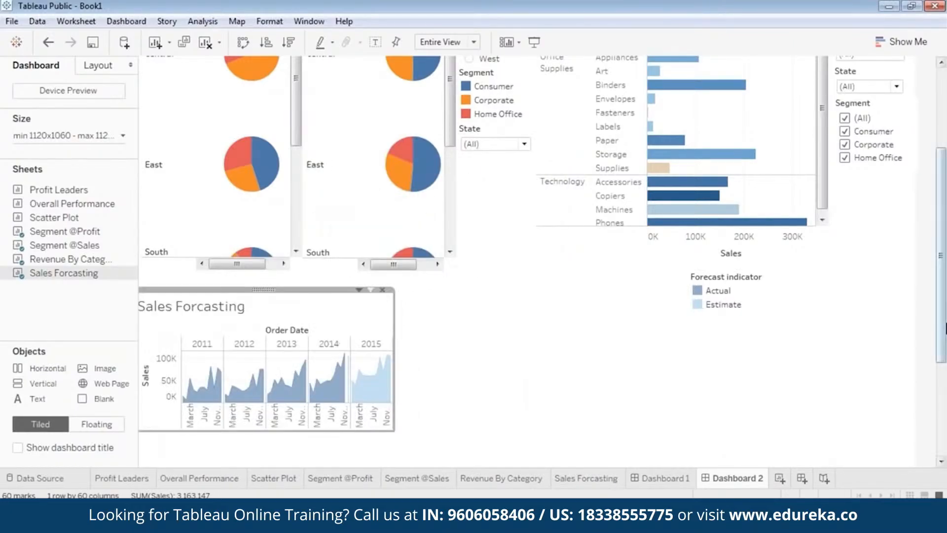
pyautogui.scroll(-3, 224, 203)
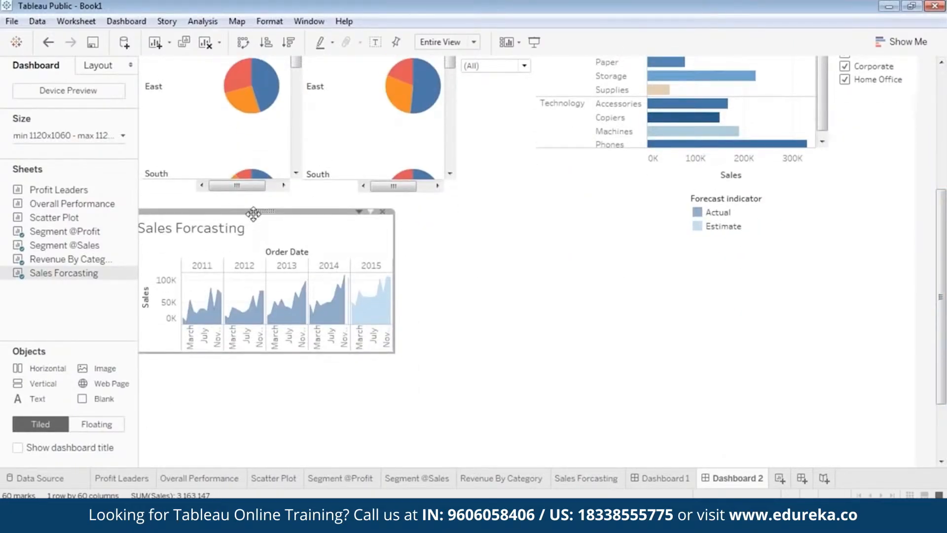
pyautogui.moveTo(265, 214); pyautogui.dragTo(275, 227)
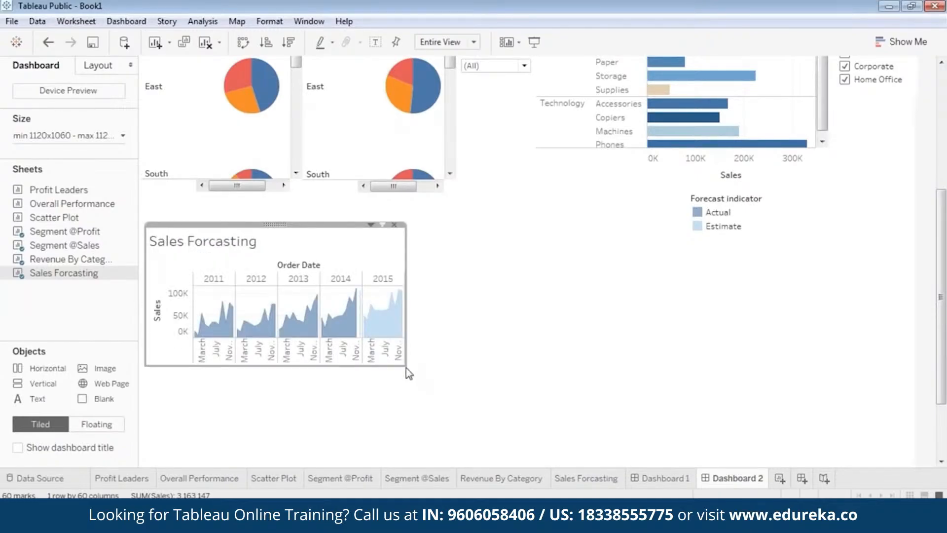
pyautogui.moveTo(405, 365); pyautogui.dragTo(833, 465)
pyautogui.moveTo(942, 360); pyautogui.dragTo(946, 391)
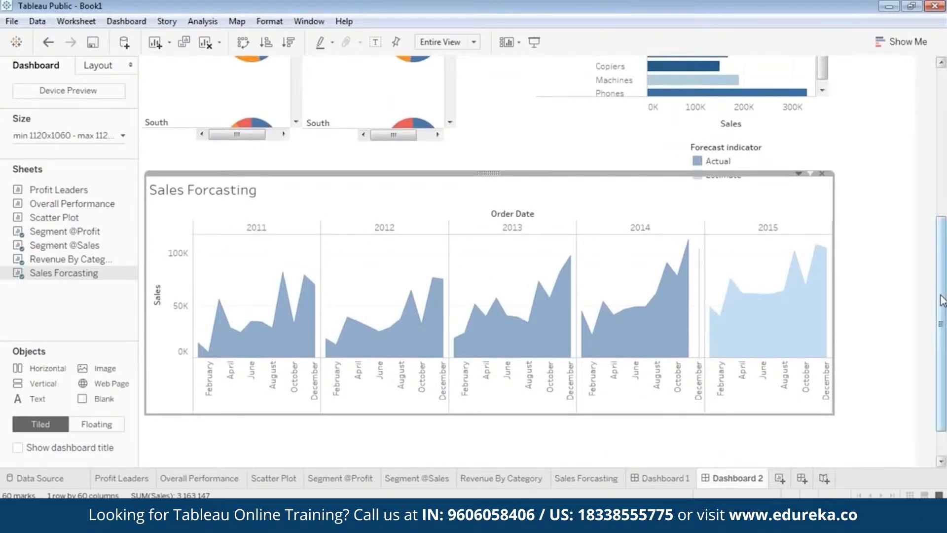
pyautogui.scroll(-3, 400, 124)
pyautogui.moveTo(495, 129)
pyautogui.mouseDown()
pyautogui.moveTo(497, 154)
pyautogui.moveTo(490, 147)
pyautogui.mouseUp()
pyautogui.moveTo(821, 388); pyautogui.dragTo(833, 451)
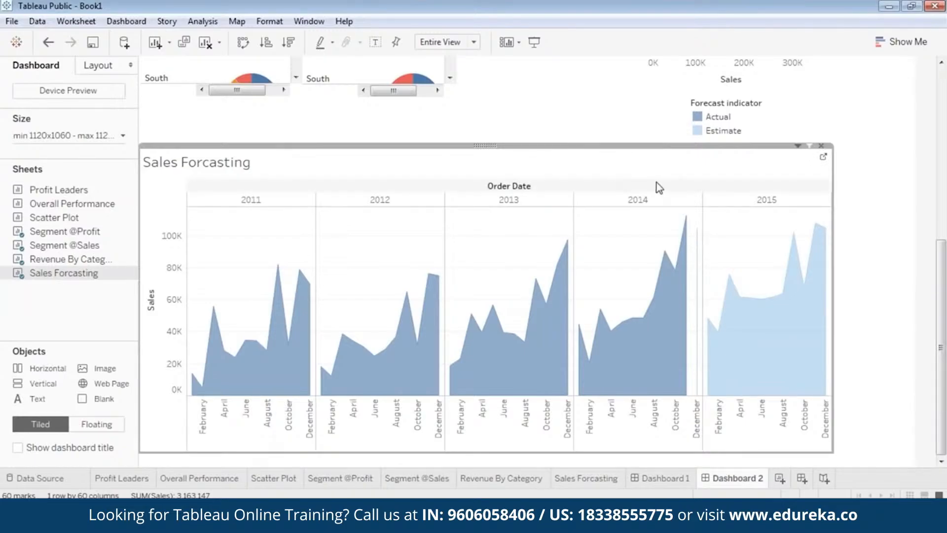
# Step: Move the Forecast indicator legend onto the top of the Sales Forcasting view
pyautogui.click(705, 117)
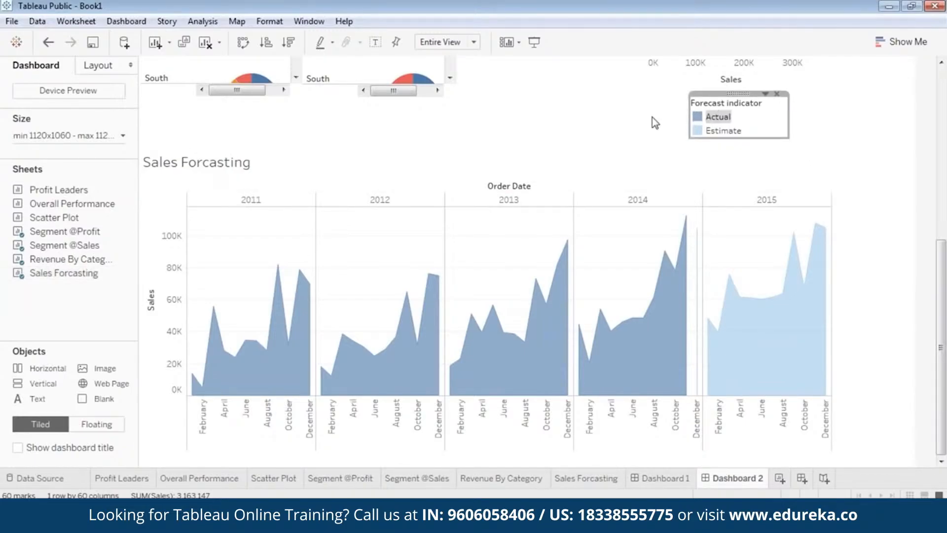
pyautogui.moveTo(741, 93); pyautogui.dragTo(661, 144)
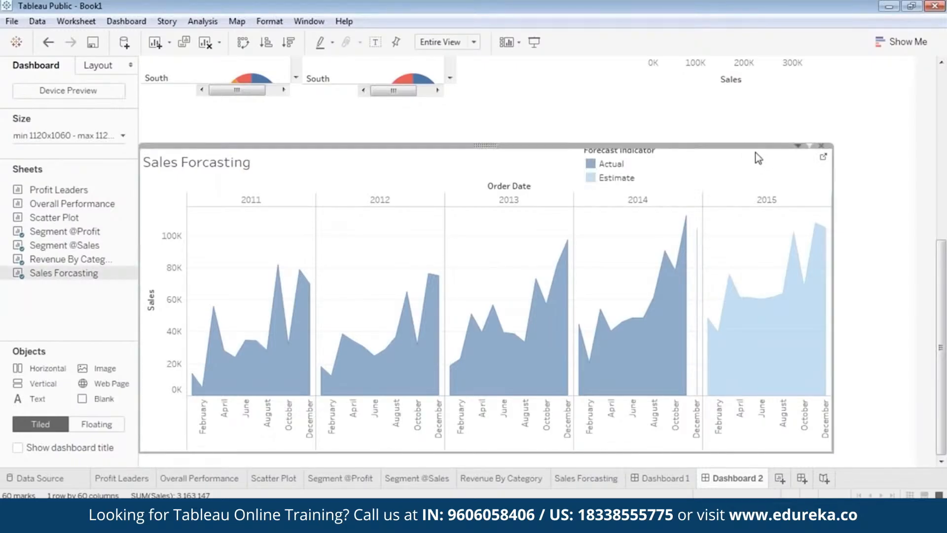
# Step: Format the Sales Forcasting title as centered, bold blue text
pyautogui.doubleClick(207, 167)
pyautogui.moveTo(421, 194); pyautogui.dragTo(268, 196)
pyautogui.click(560, 172)
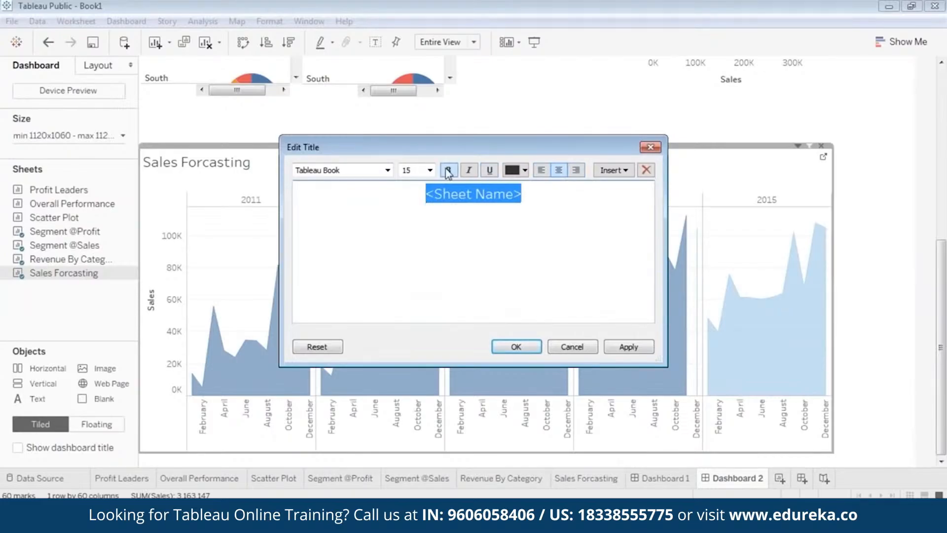
pyautogui.click(525, 170)
pyautogui.click(593, 188)
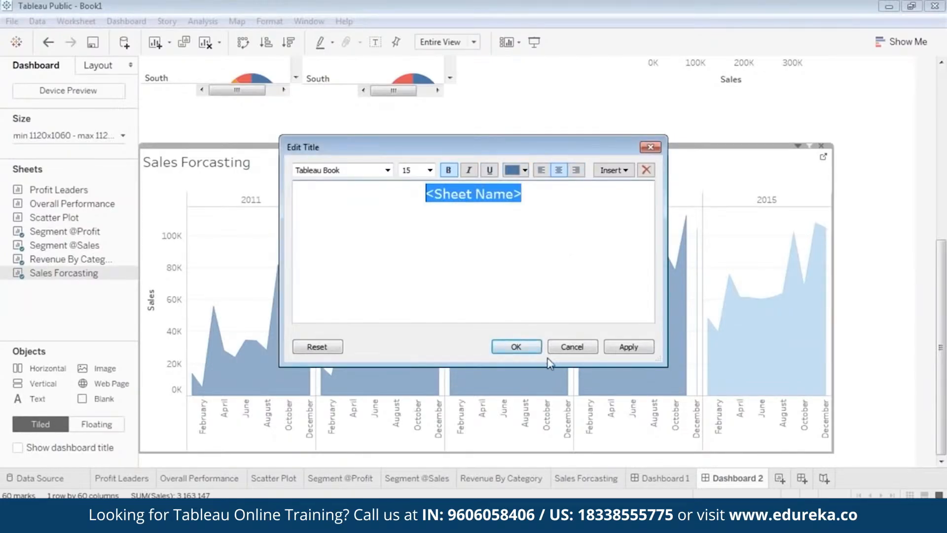
pyautogui.click(627, 347)
pyautogui.click(516, 347)
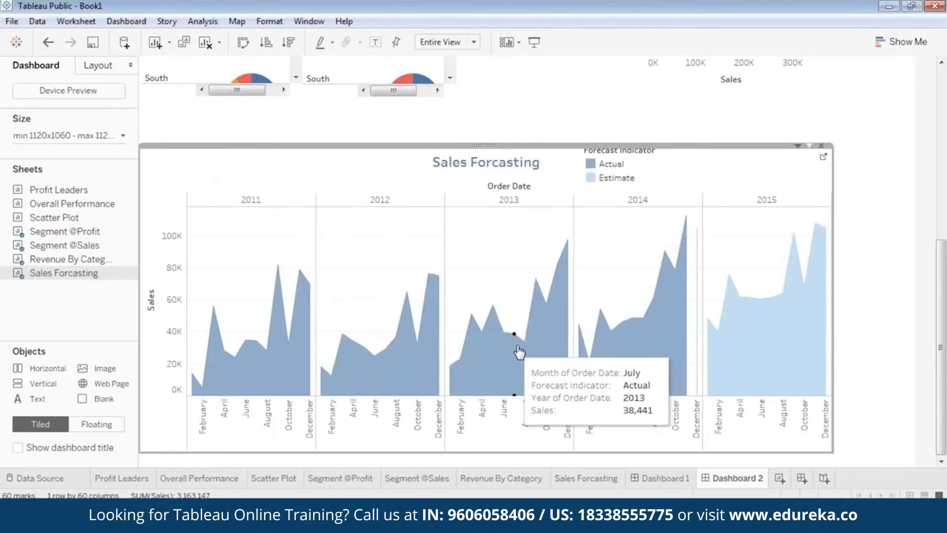
# Step: Reposition the Forecast indicator legend beside the Sales Forcasting title
pyautogui.click(616, 170)
pyautogui.moveTo(629, 145); pyautogui.dragTo(652, 148)
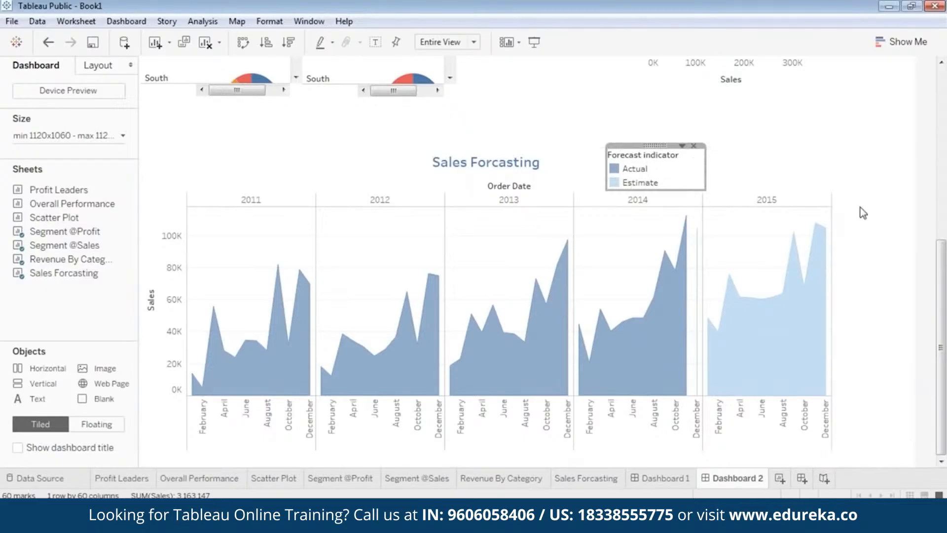
pyautogui.click(887, 244)
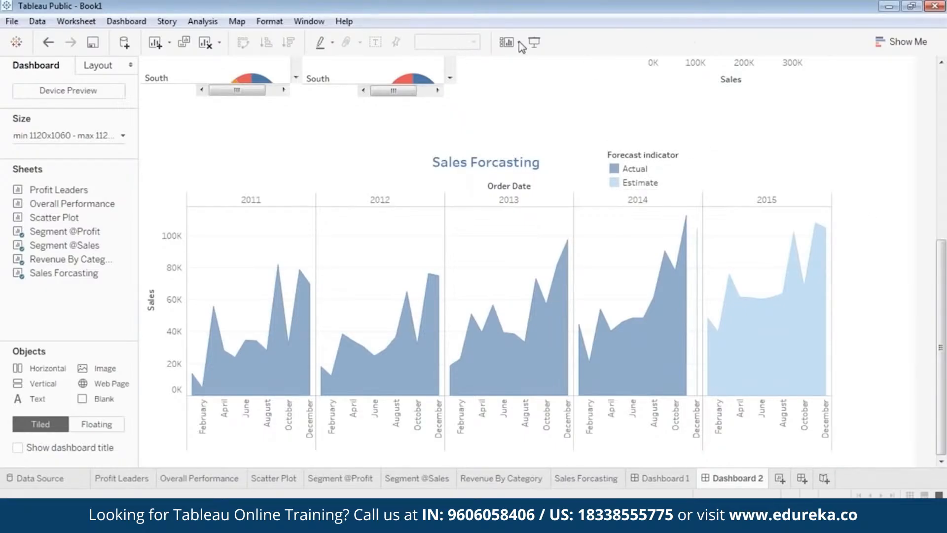
# Step: Preview the dashboard in presentation mode and scroll through it
pyautogui.click(534, 42)
pyautogui.scroll(5, 945, 291)
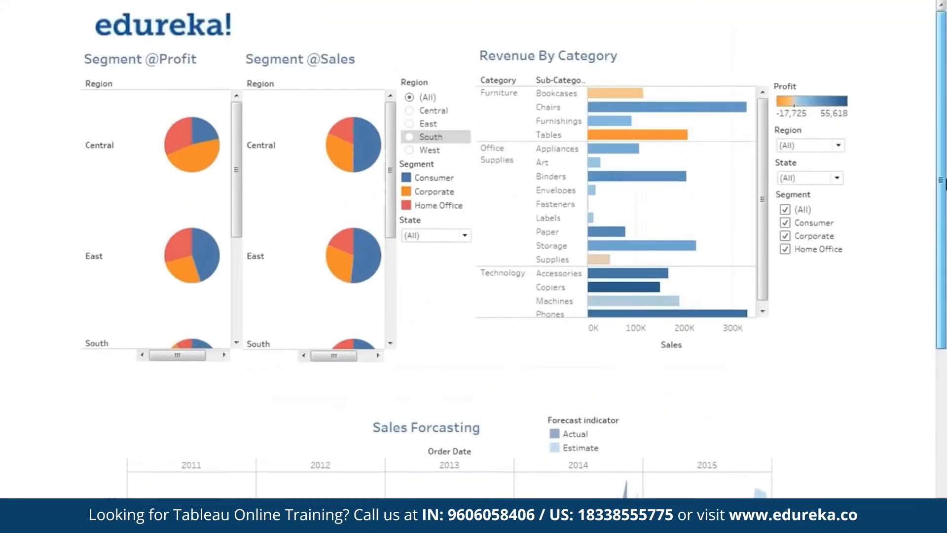
pyautogui.scroll(-5, 944, 182)
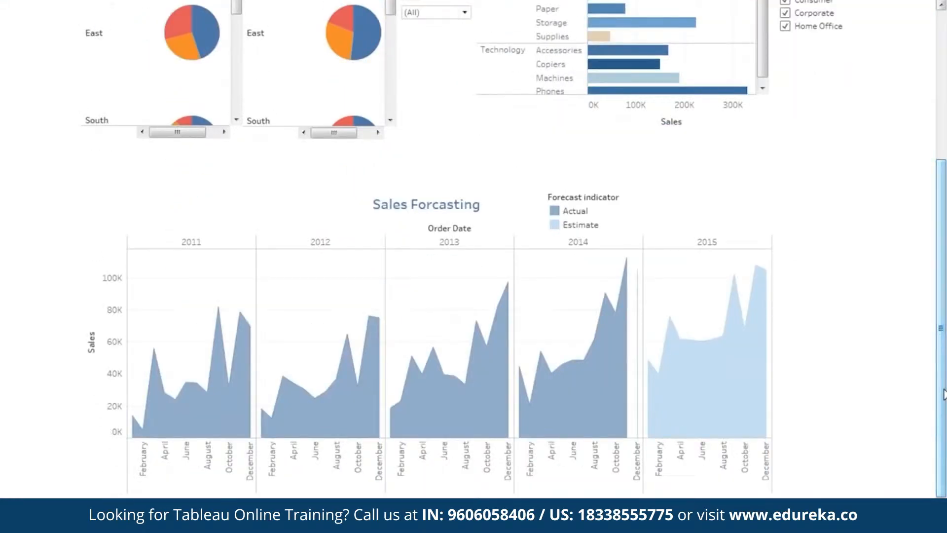
# Step: Exit presentation mode and move the Sales Forcasting view slightly upward on the dashboard
pyautogui.press('Escape')
pyautogui.click(499, 253)
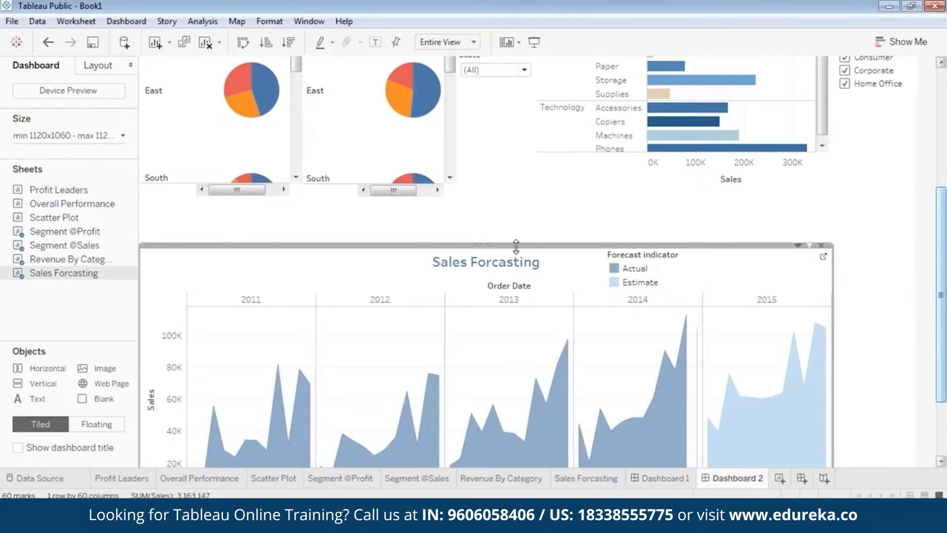
pyautogui.moveTo(516, 245); pyautogui.dragTo(520, 217)
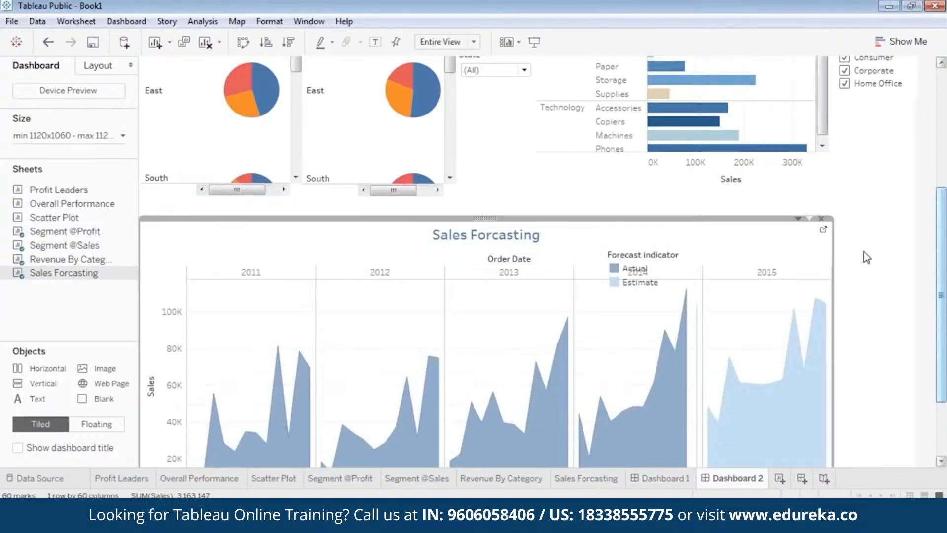
pyautogui.scroll(-3, 945, 325)
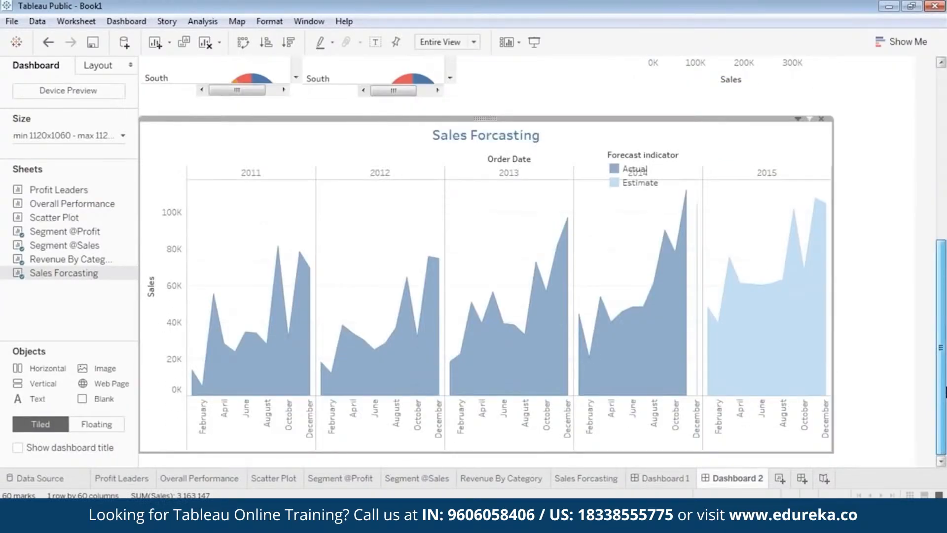
pyautogui.scroll(3, 946, 389)
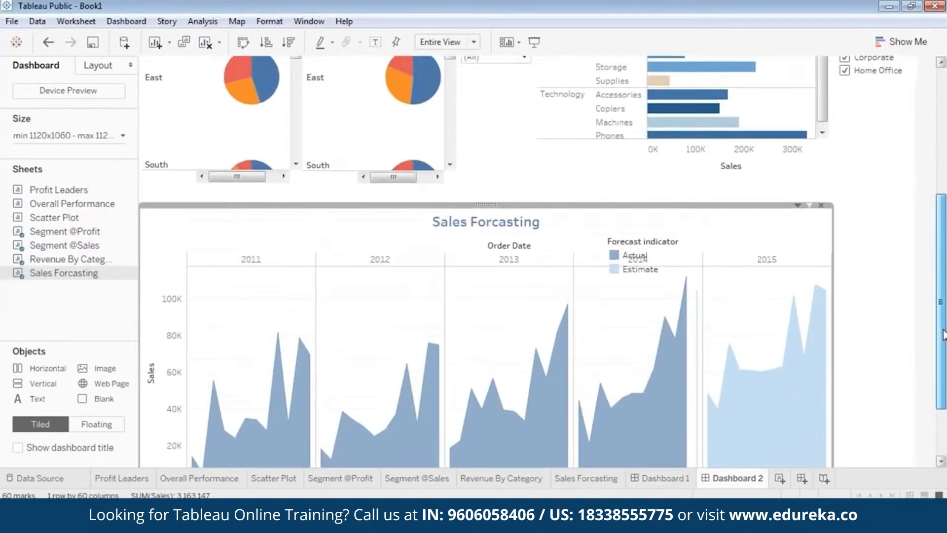
# Step: Show the Region filter for the Sales Forcasting view and move it beside the chart
pyautogui.rightClick(484, 206)
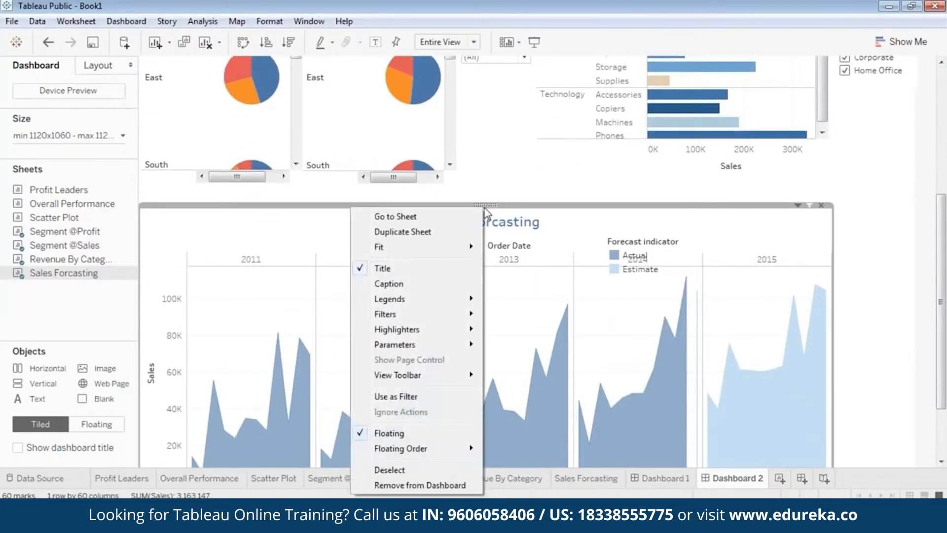
pyautogui.moveTo(445, 315)
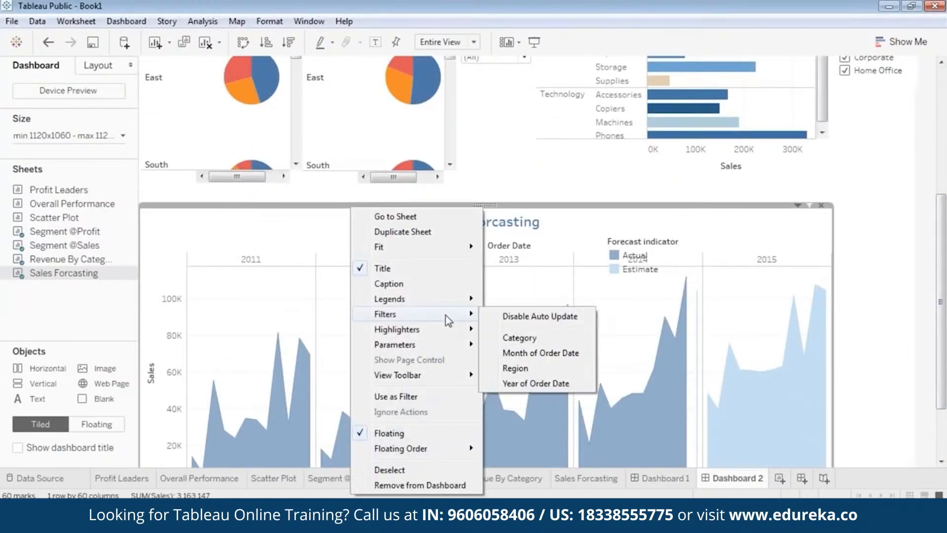
pyautogui.click(532, 368)
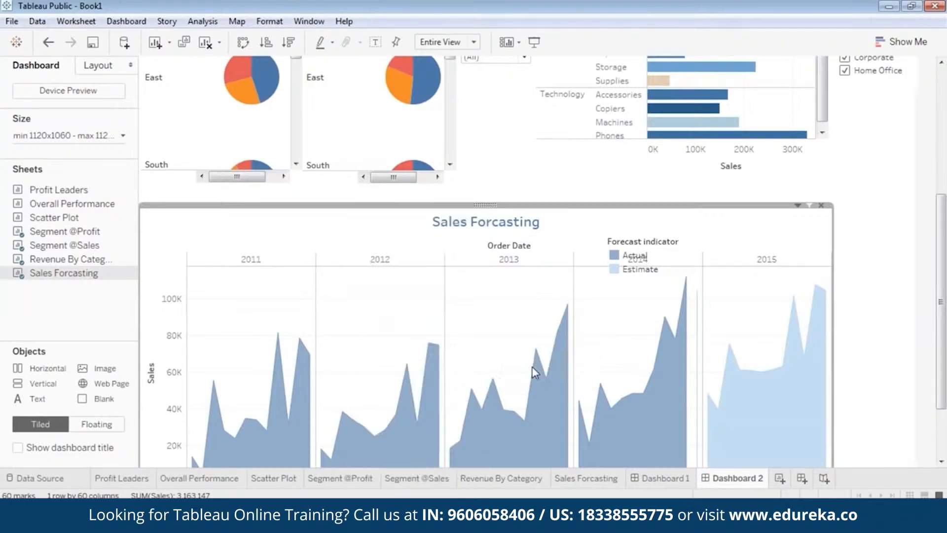
pyautogui.click(854, 209)
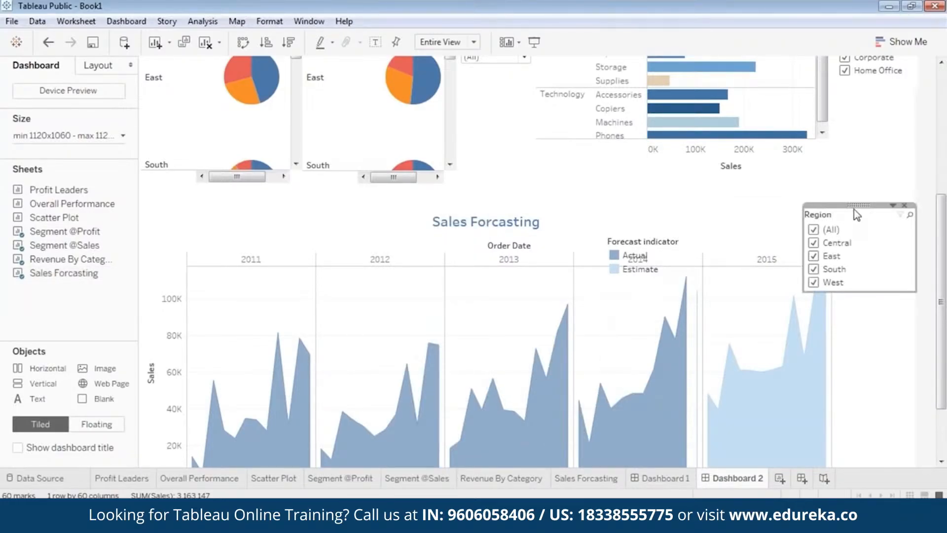
pyautogui.moveTo(917, 242); pyautogui.dragTo(873, 238)
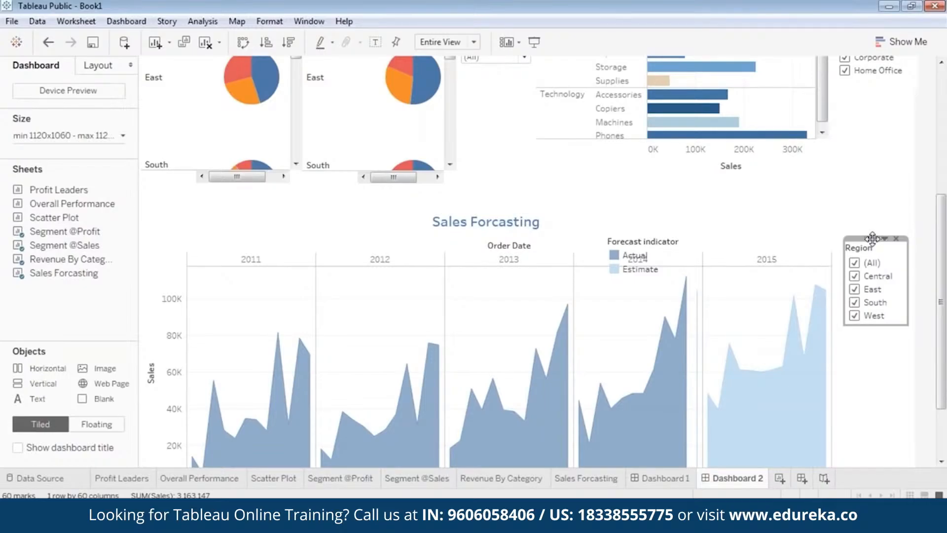
# Step: Switch the Region filter to a single-value list and dock it to the right of the forecast chart
pyautogui.rightClick(873, 238)
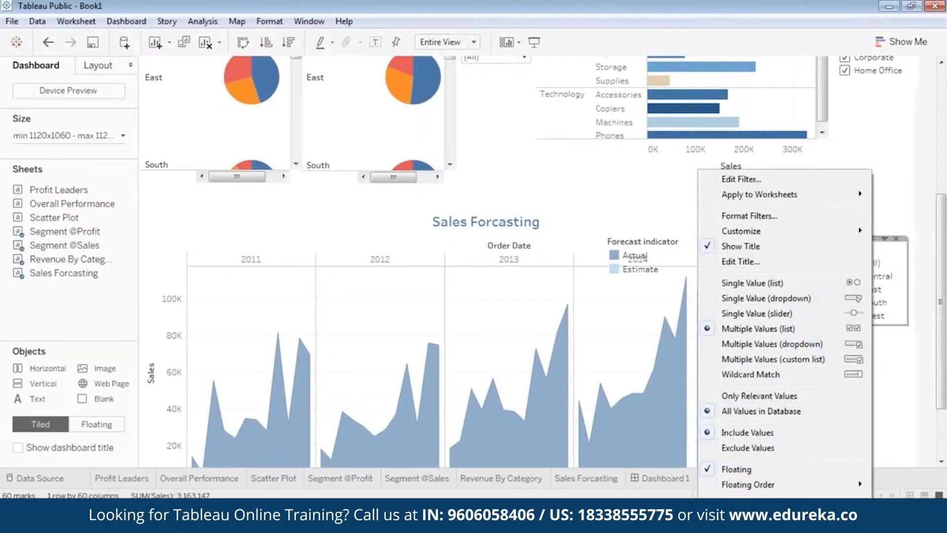
pyautogui.click(783, 284)
pyautogui.moveTo(867, 239)
pyautogui.mouseDown()
pyautogui.moveTo(857, 242)
pyautogui.moveTo(868, 244)
pyautogui.mouseUp()
pyautogui.click(849, 270)
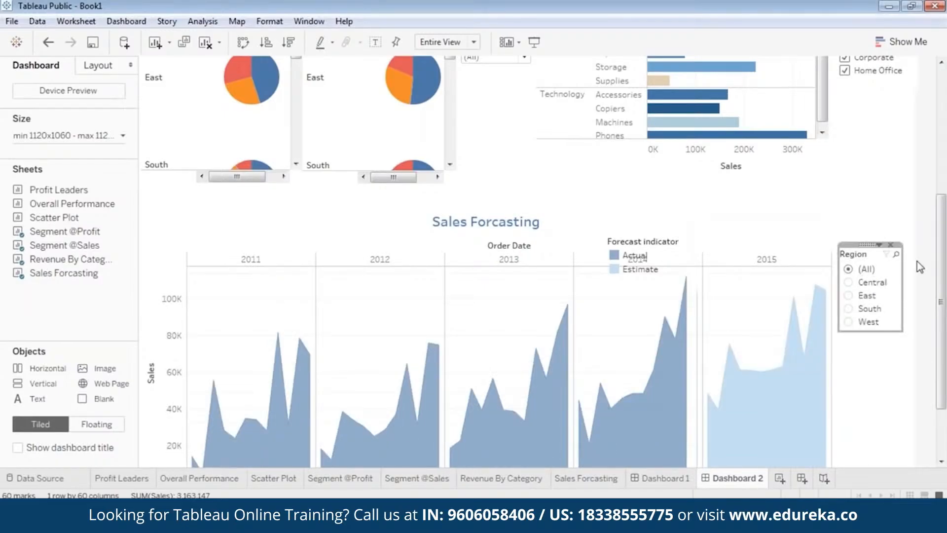
pyautogui.scroll(-3, 943, 302)
pyautogui.moveTo(902, 245); pyautogui.dragTo(912, 252)
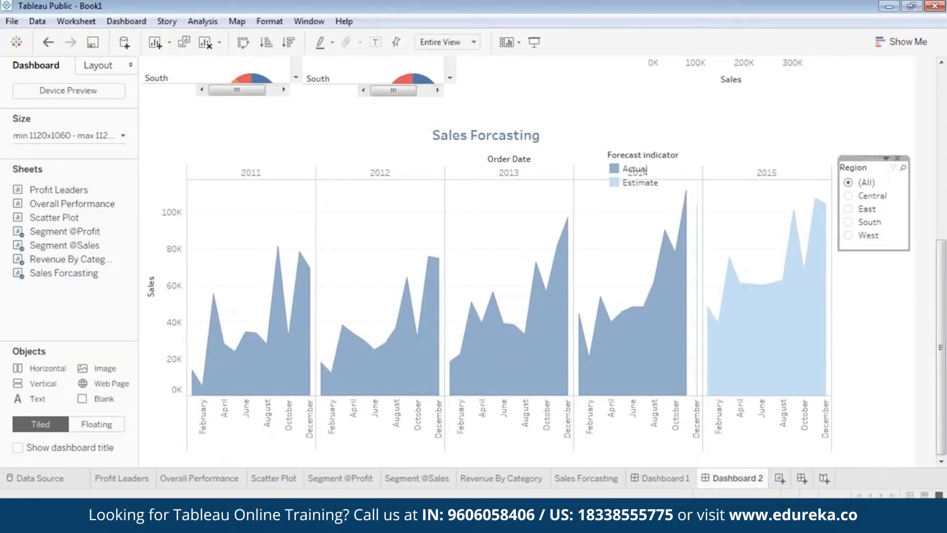
pyautogui.moveTo(874, 159); pyautogui.dragTo(876, 161)
pyautogui.click(871, 330)
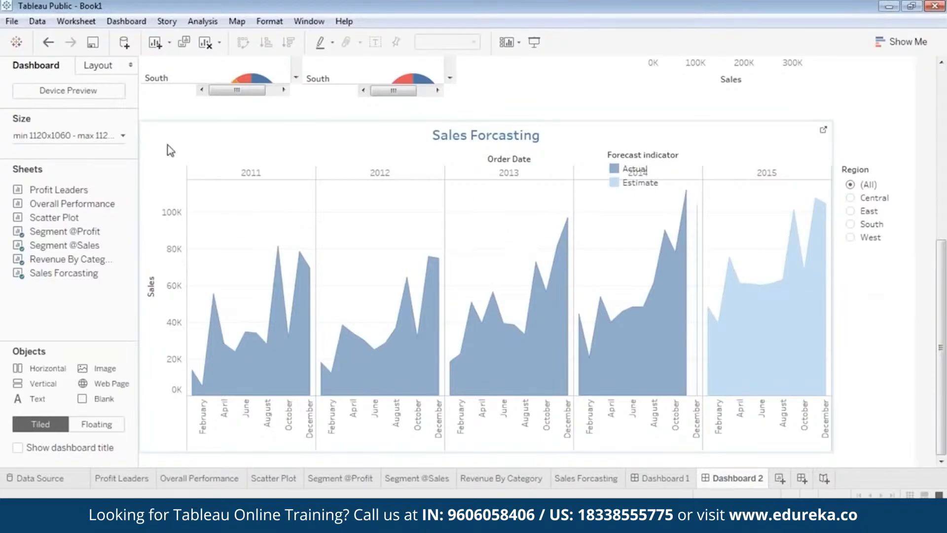
# Step: Show the Category filter for the Sales Forcasting view and place it below the Region filter
pyautogui.click(503, 127)
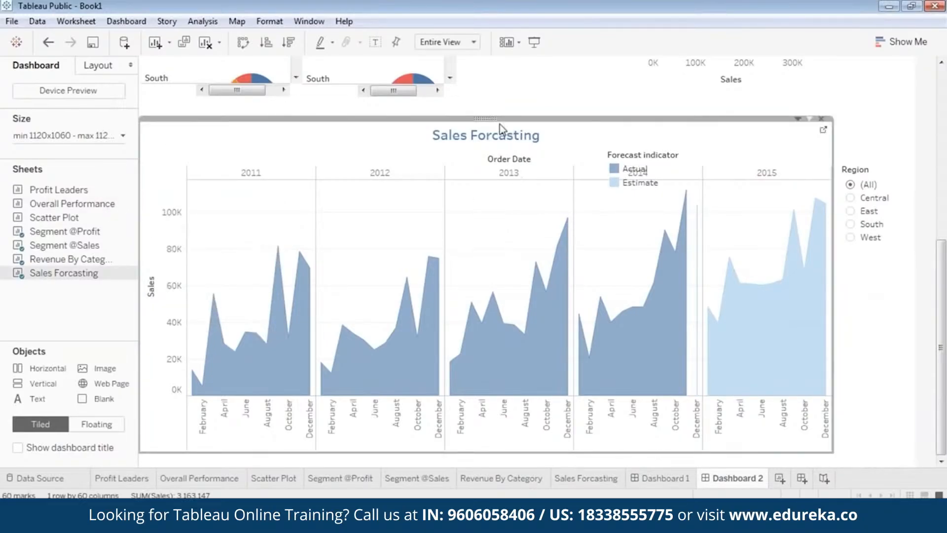
pyautogui.rightClick(498, 124)
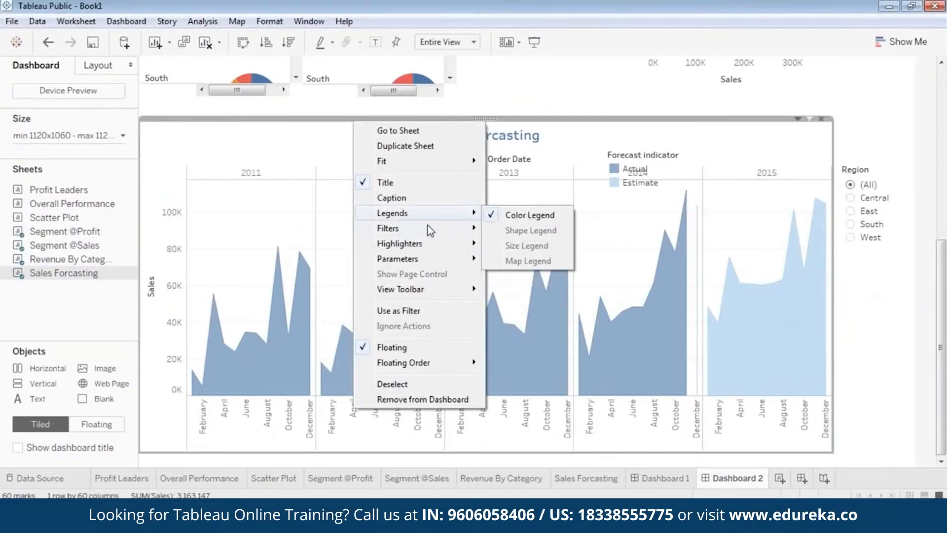
pyautogui.moveTo(430, 229)
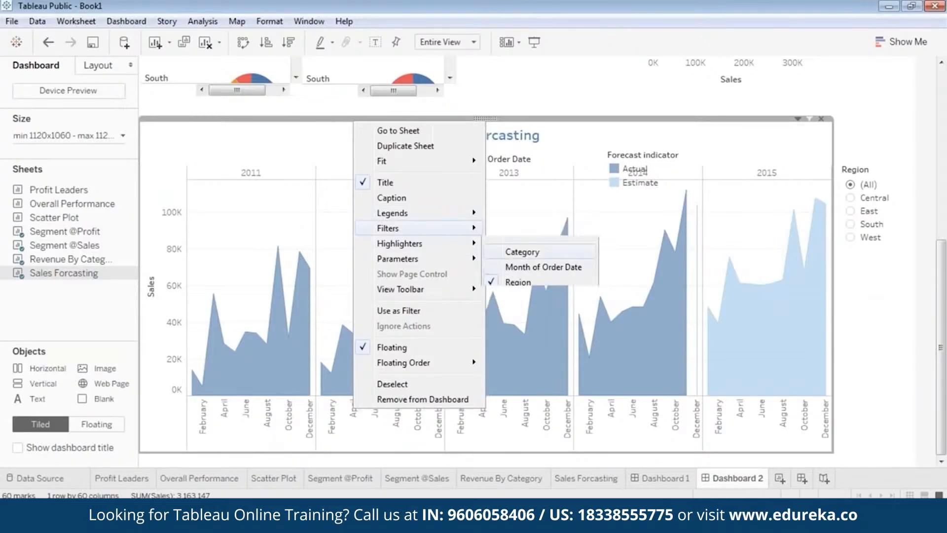
pyautogui.click(522, 252)
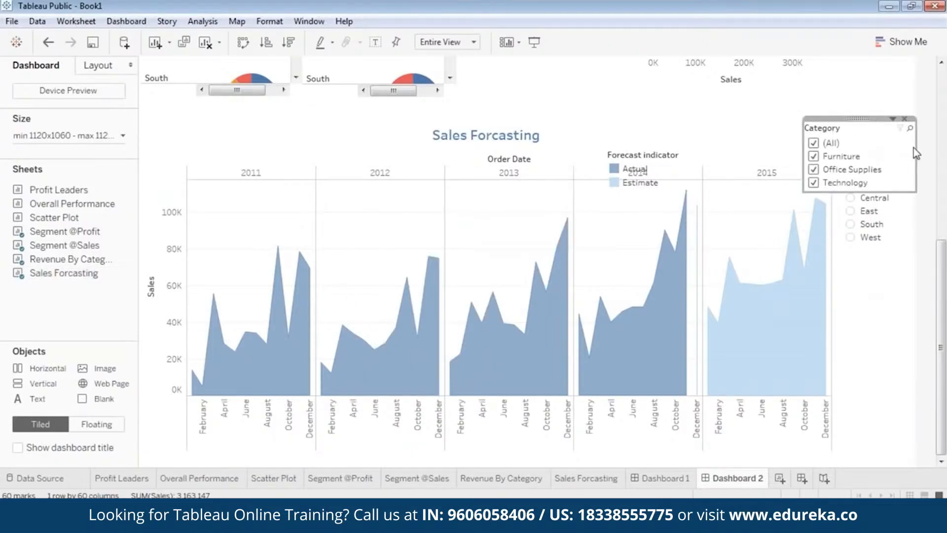
pyautogui.moveTo(914, 147); pyautogui.dragTo(885, 150)
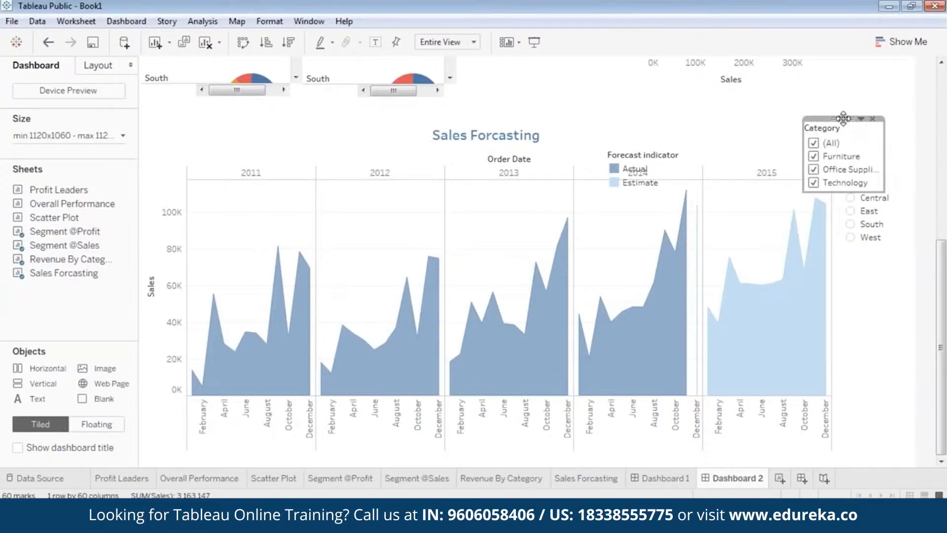
pyautogui.moveTo(844, 119); pyautogui.dragTo(874, 250)
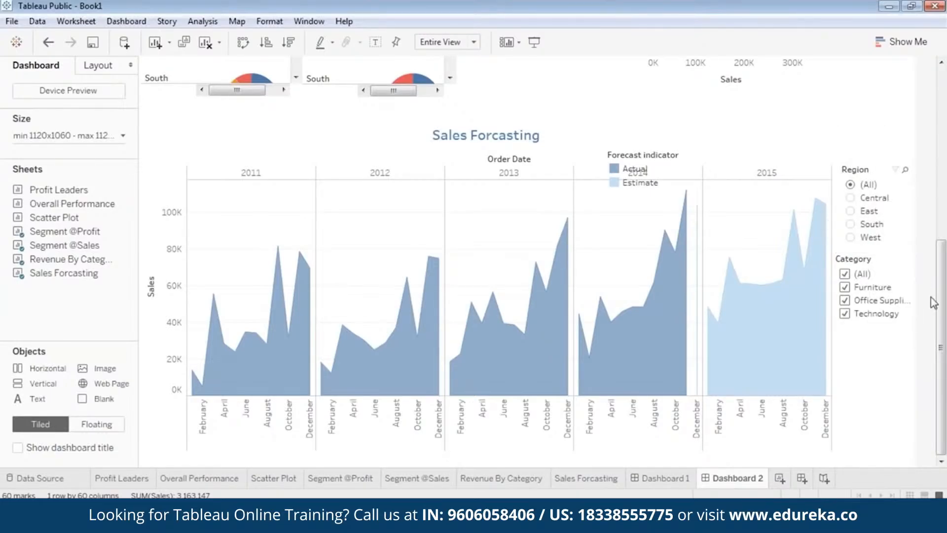
# Step: Resize the Category and Region filters so they line up in the column beside the chart
pyautogui.click(917, 285)
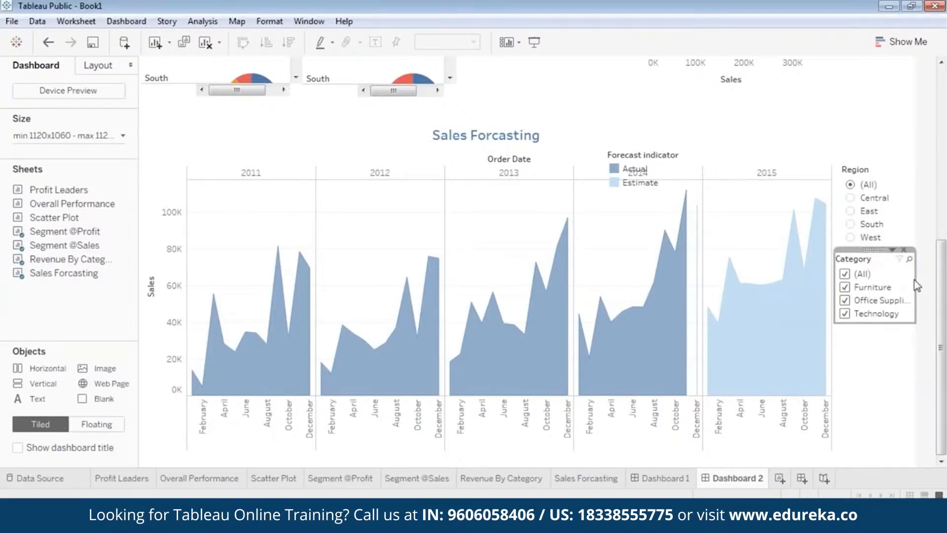
pyautogui.moveTo(915, 279); pyautogui.dragTo(878, 262)
pyautogui.click(860, 189)
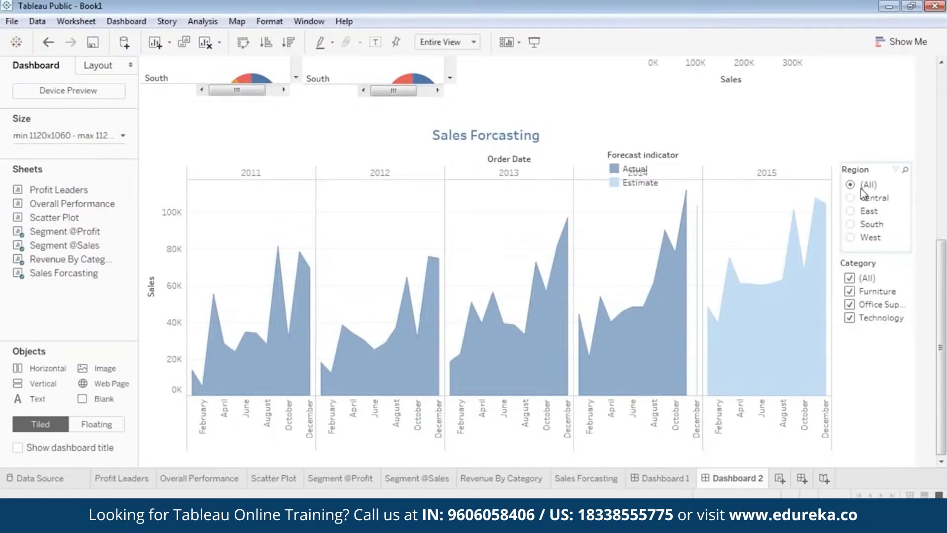
pyautogui.moveTo(860, 188); pyautogui.dragTo(876, 170)
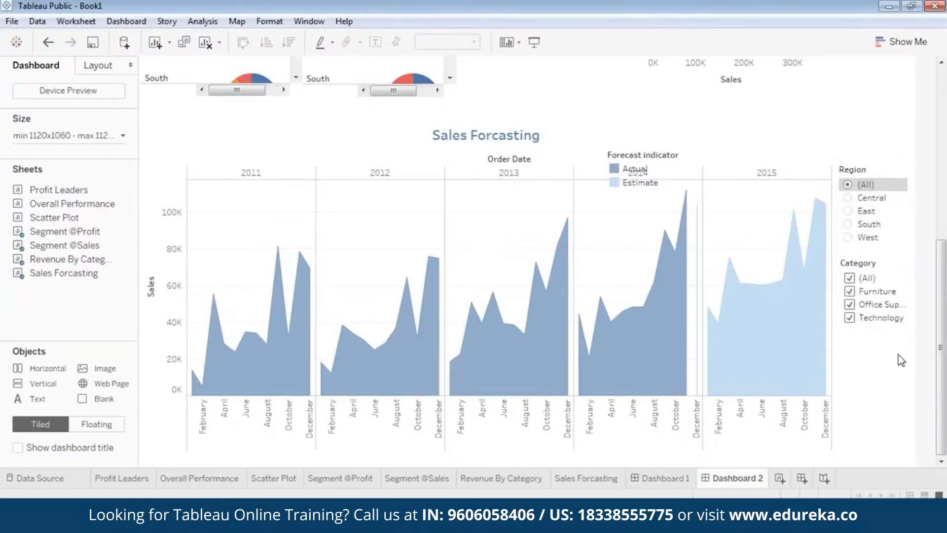
# Step: Move the Forecast indicator legend above the Region filter at the view's upper right
pyautogui.click(636, 169)
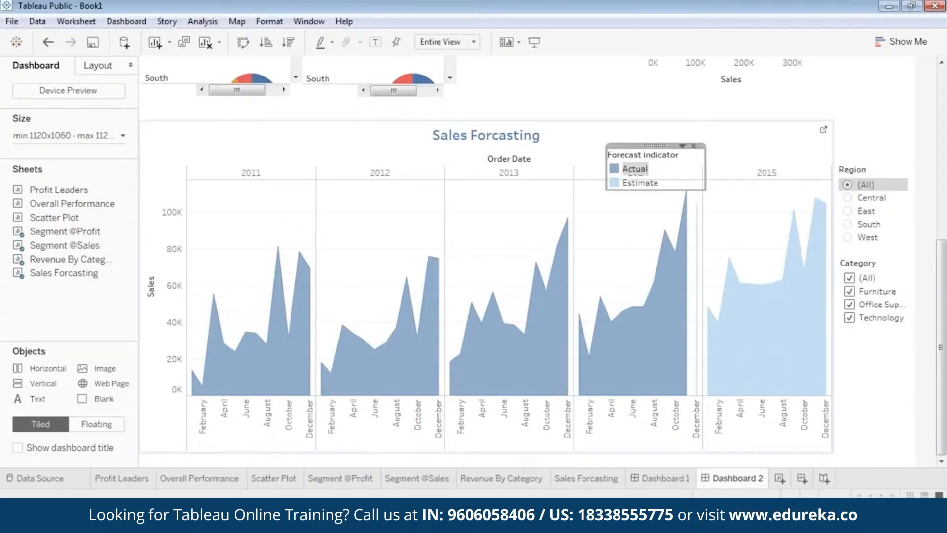
pyautogui.moveTo(652, 144); pyautogui.dragTo(770, 115)
pyautogui.click(871, 122)
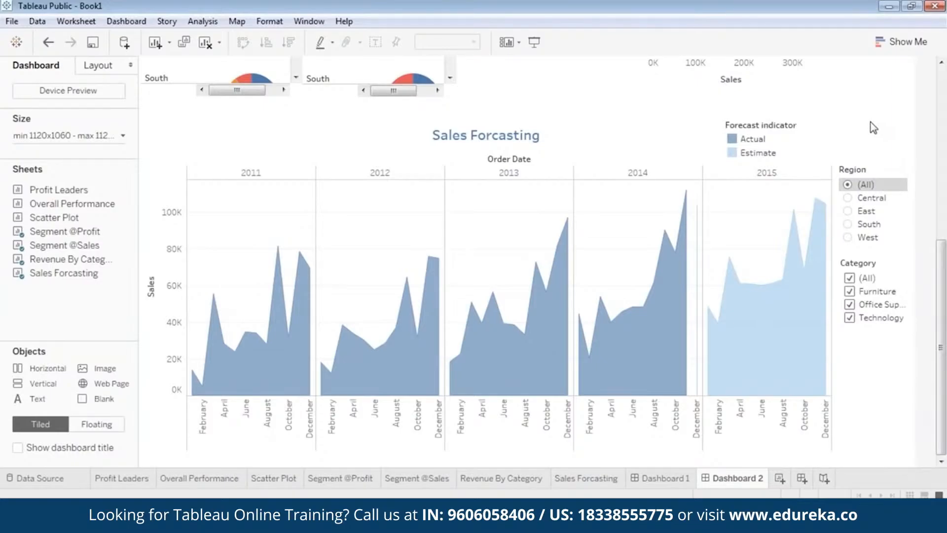
# Step: Preview in presentation mode and filter the forecast by East, then West, then all regions
pyautogui.click(535, 41)
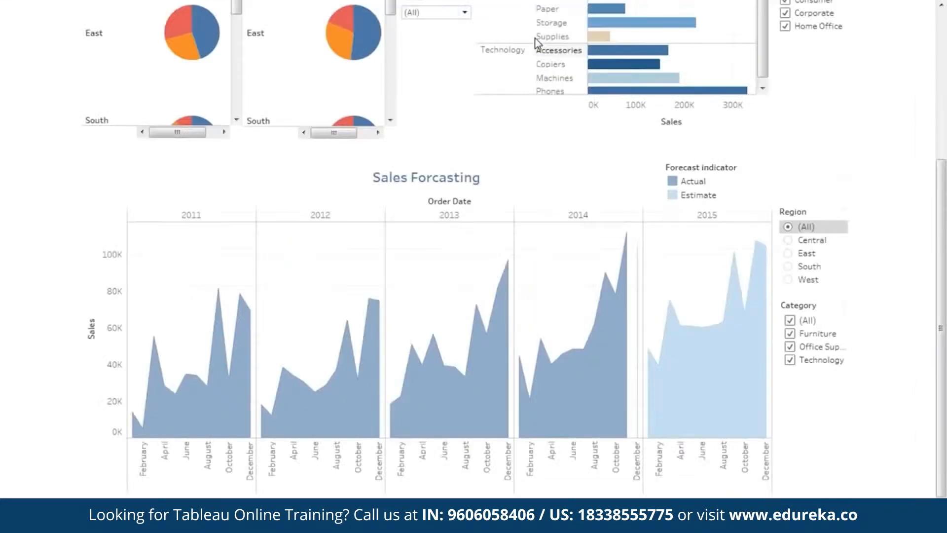
pyautogui.click(790, 254)
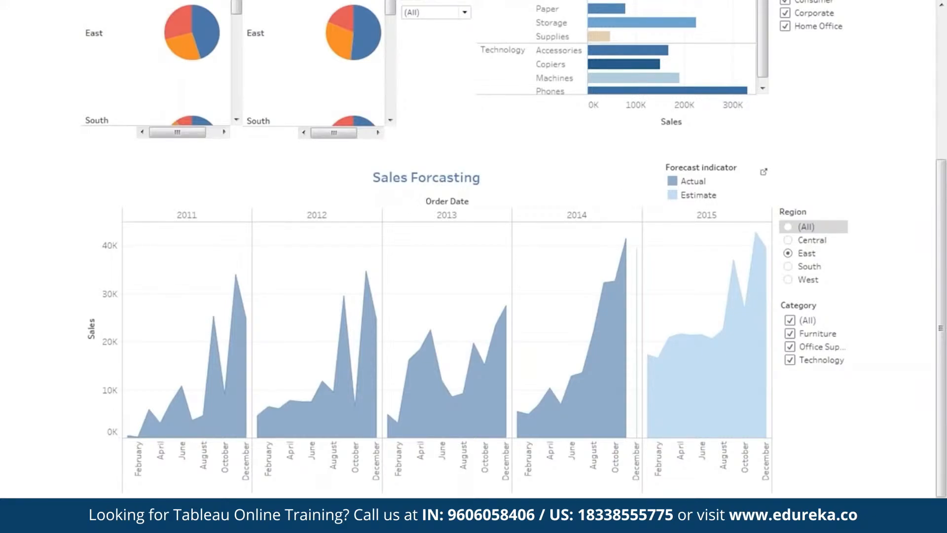
pyautogui.moveTo(670, 369)
pyautogui.click(788, 280)
pyautogui.click(789, 228)
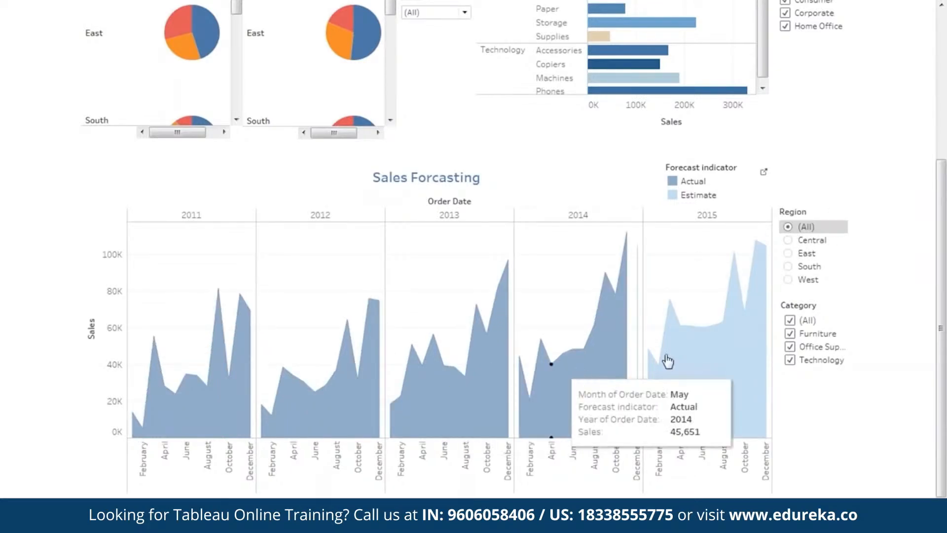
# Step: Test the Category filter by clearing all categories and re-checking Furniture, Office Supplies and Technology
pyautogui.click(790, 321)
pyautogui.click(791, 335)
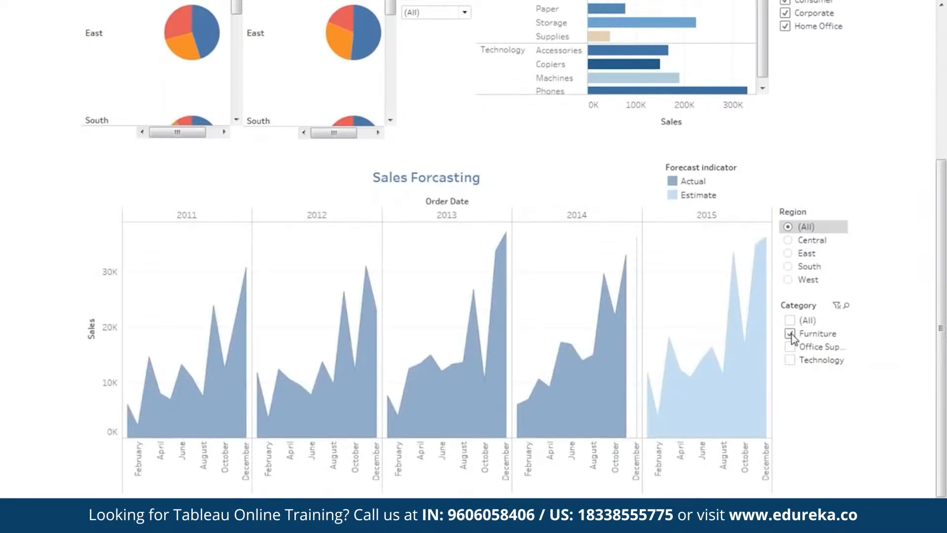
pyautogui.click(790, 347)
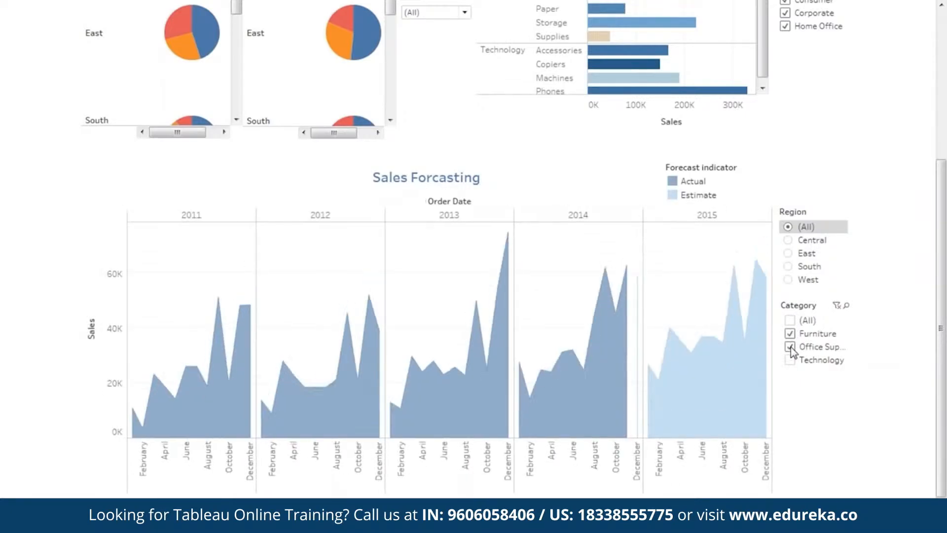
pyautogui.click(790, 361)
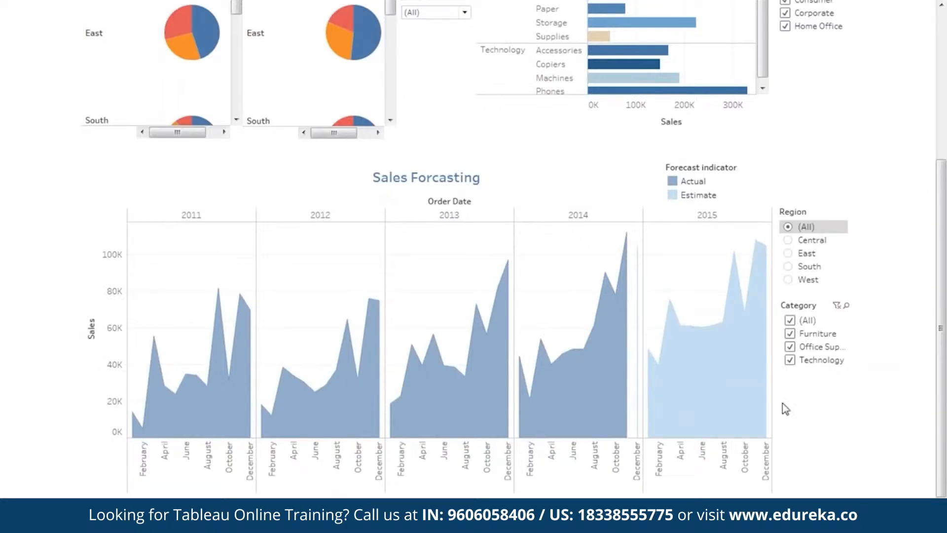
pyautogui.moveTo(774, 374)
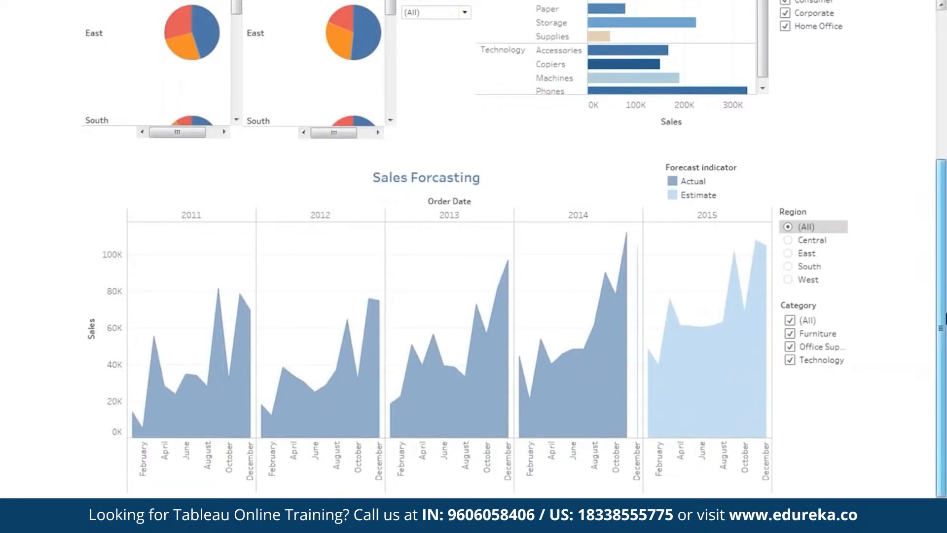
# Step: Scroll through the dashboards in presentation mode
pyautogui.moveTo(943, 310); pyautogui.dragTo(946, 121)
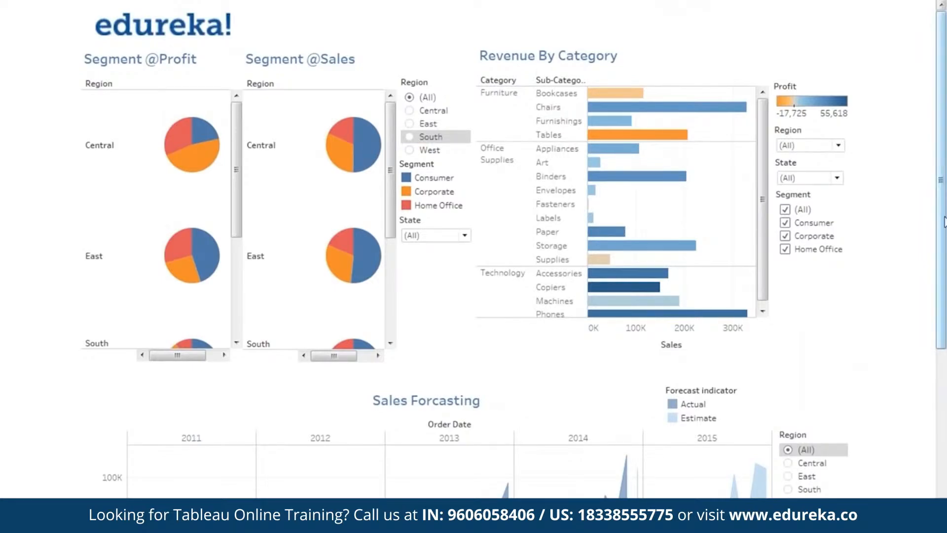
pyautogui.moveTo(945, 221); pyautogui.dragTo(945, 182)
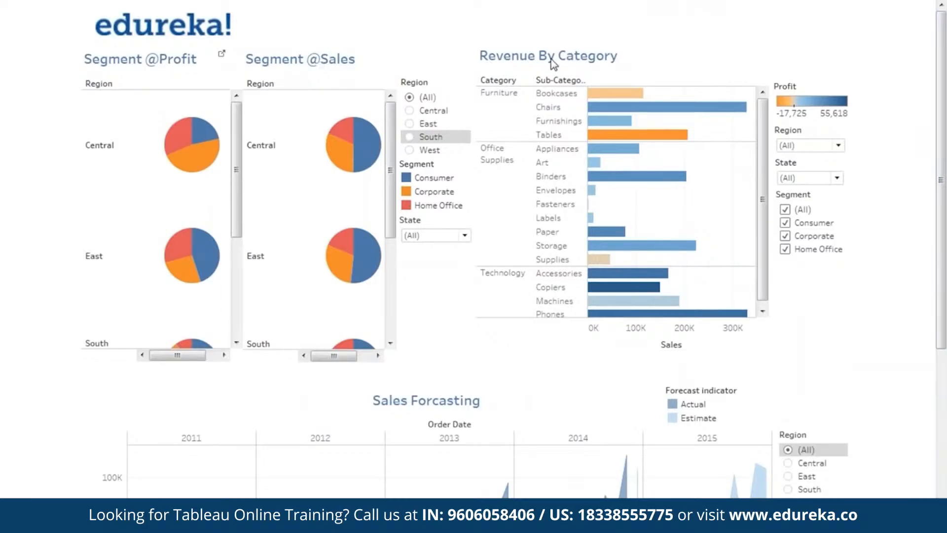
pyautogui.moveTo(942, 266); pyautogui.dragTo(945, 415)
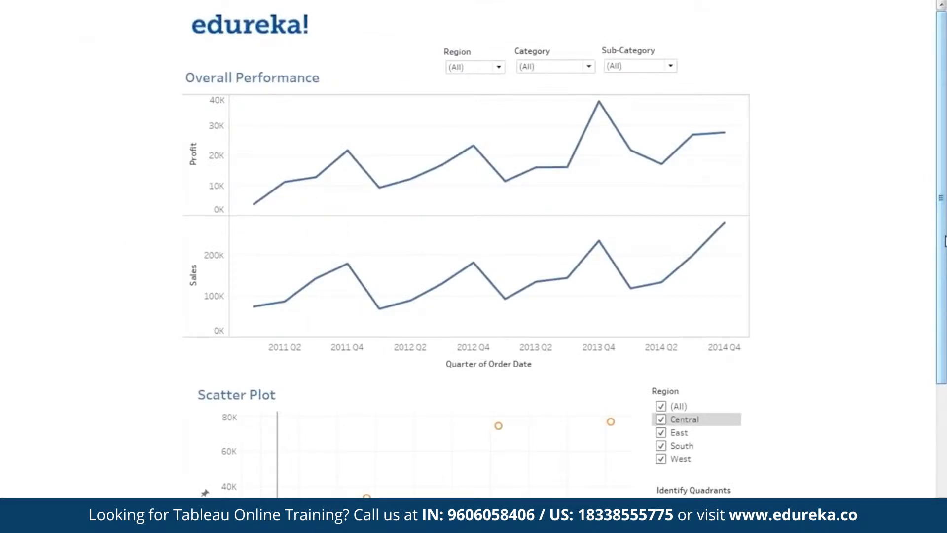
# Step: Scroll through Dashboard 1 in presentation mode and open the Overall Performance Region filter list
pyautogui.moveTo(944, 242); pyautogui.dragTo(945, 275)
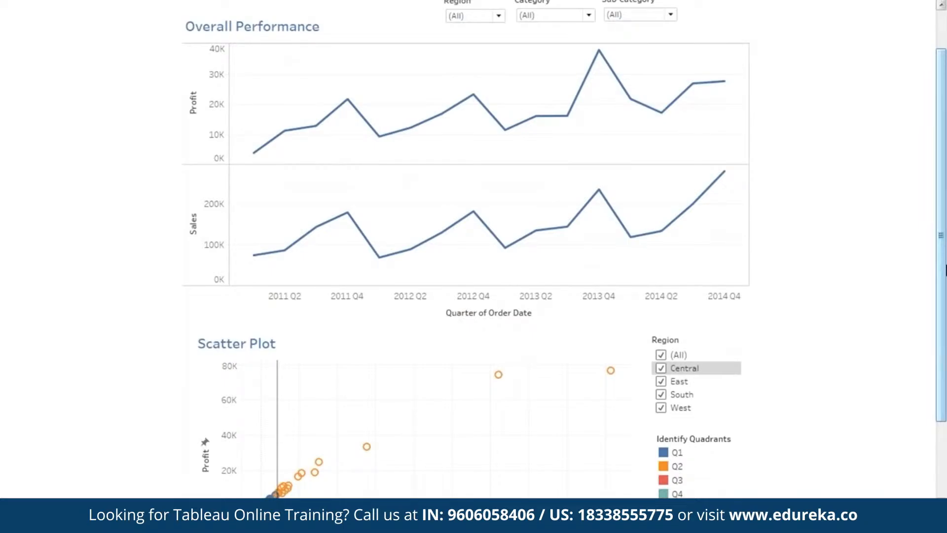
pyautogui.moveTo(944, 278); pyautogui.dragTo(944, 247)
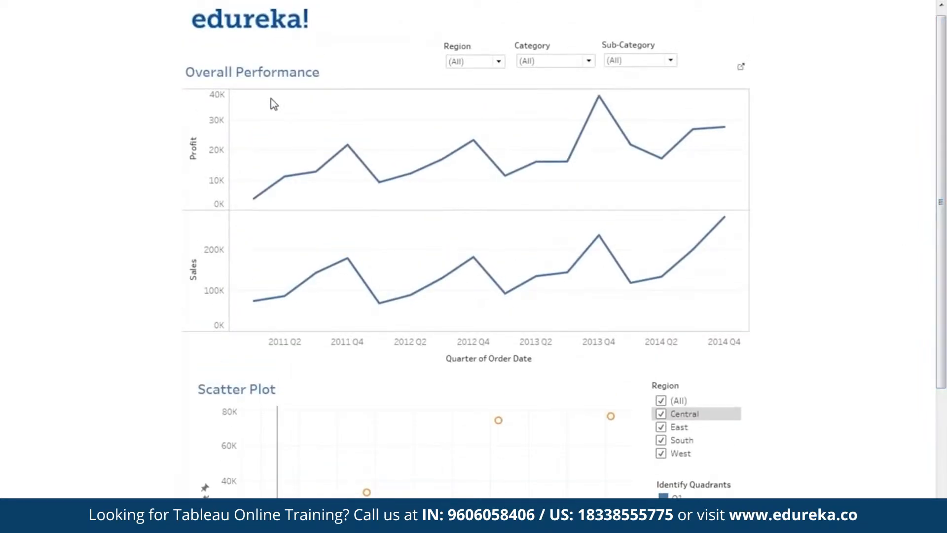
pyautogui.moveTo(946, 221); pyautogui.dragTo(946, 258)
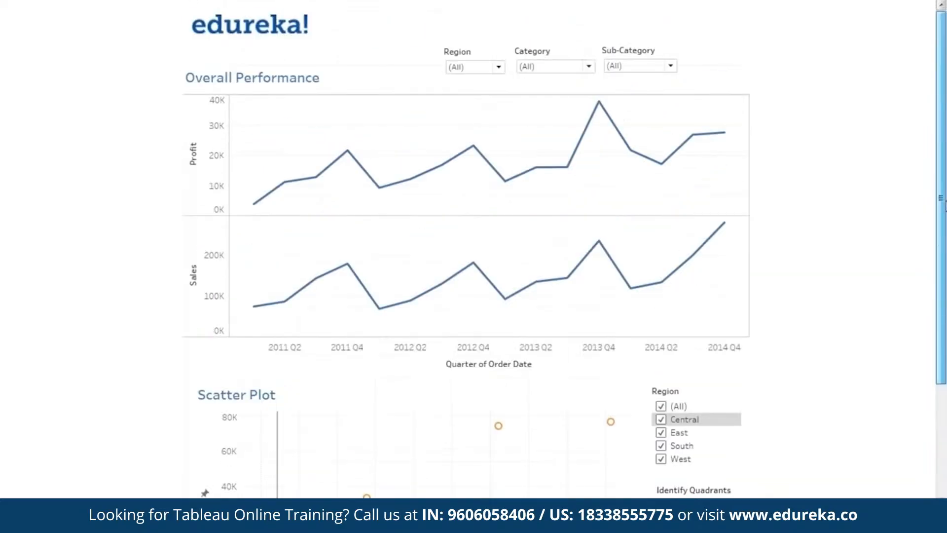
pyautogui.click(476, 73)
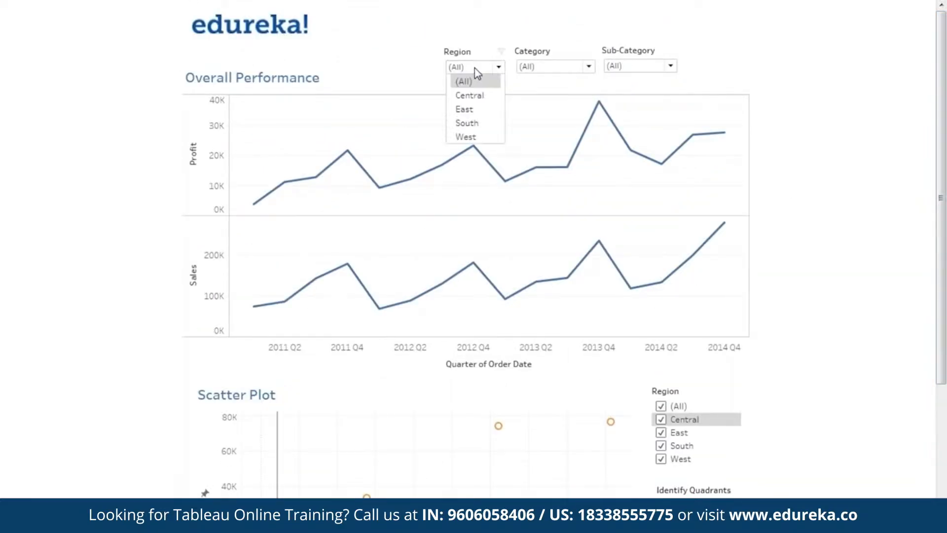
pyautogui.click(808, 127)
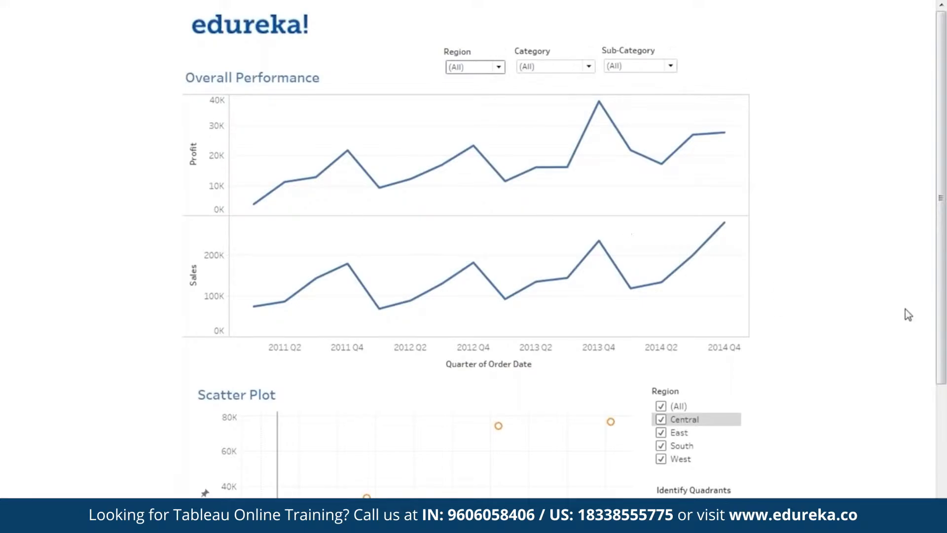
pyautogui.scroll(-3, 909, 314)
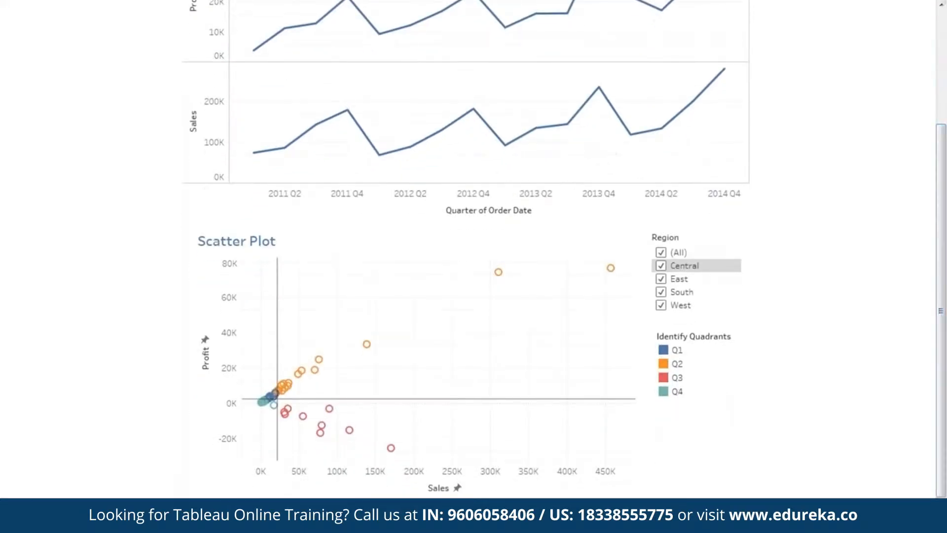
pyautogui.hotkey('ctrl', 'Tab')
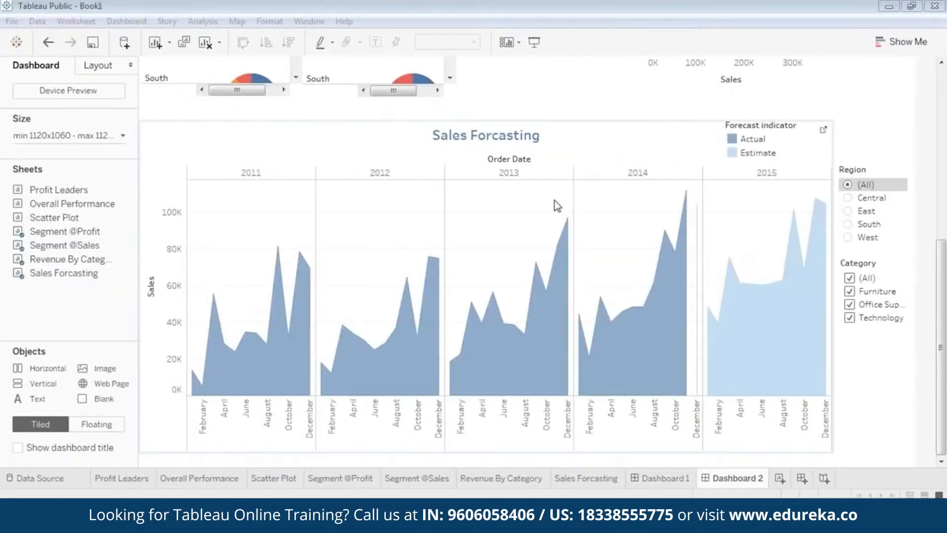
# Step: Start saving the workbook to Tableau Public and enter the account e-mail in the sign-in dialog
pyautogui.click(12, 21)
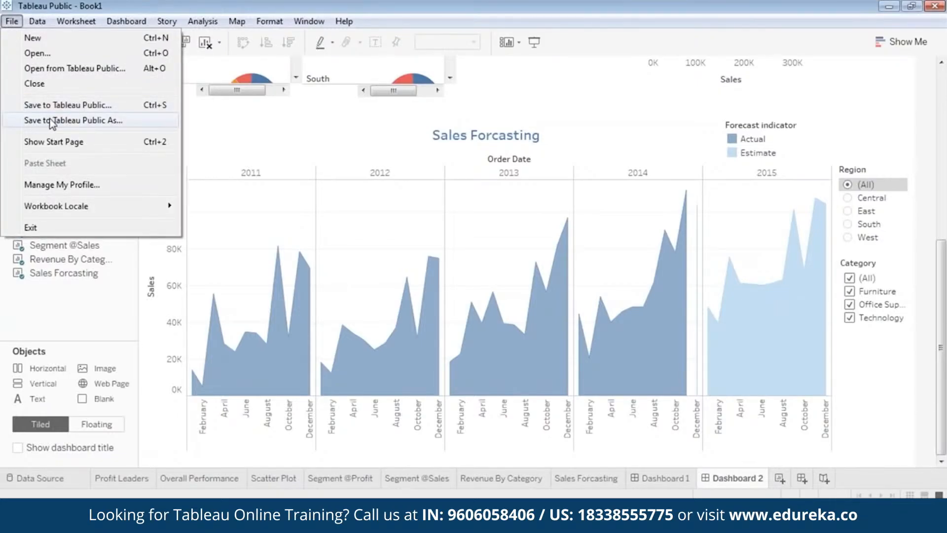
pyautogui.click(62, 105)
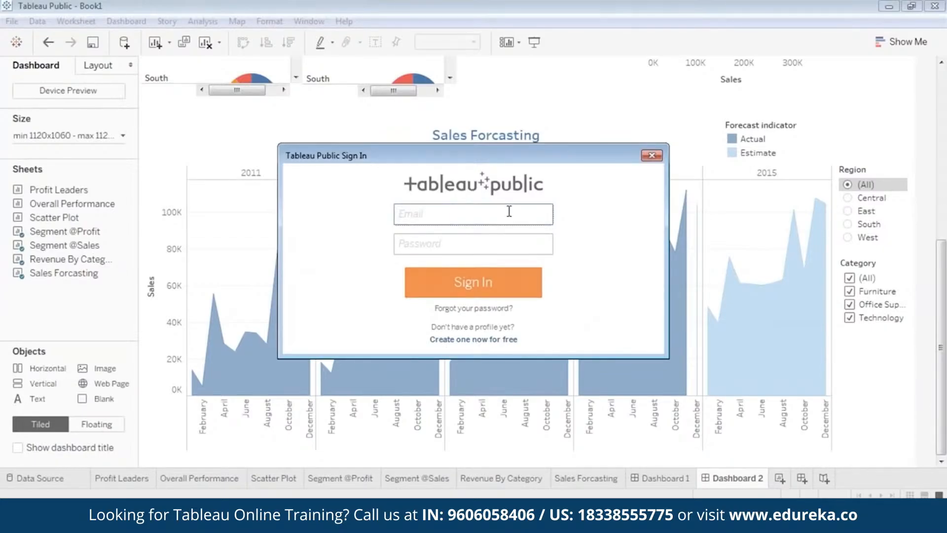
pyautogui.click(462, 244)
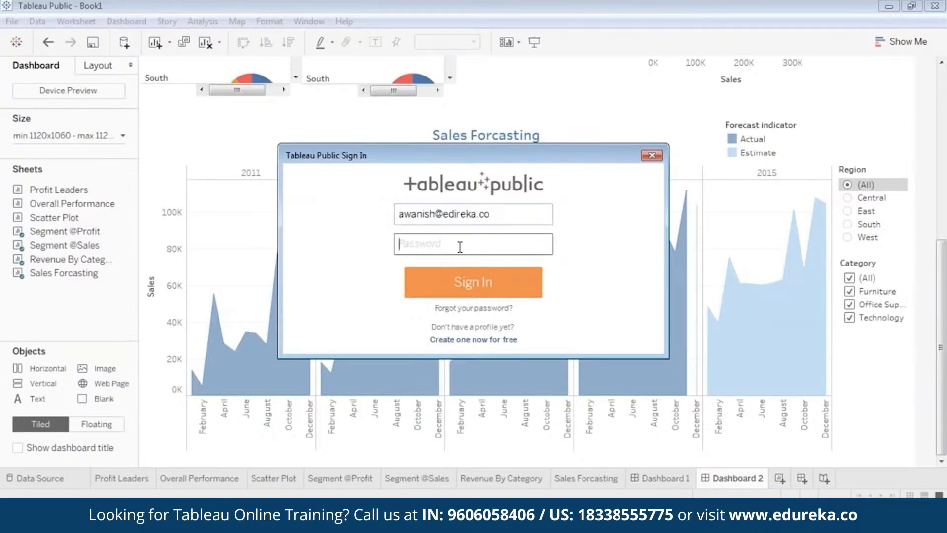
pyautogui.click(444, 214)
pyautogui.doubleClick(458, 214)
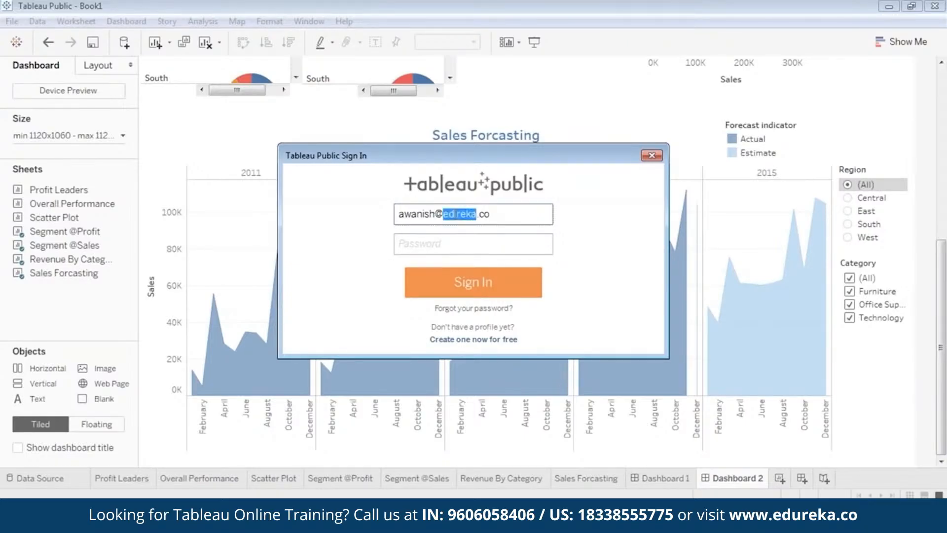
pyautogui.write('edureka')
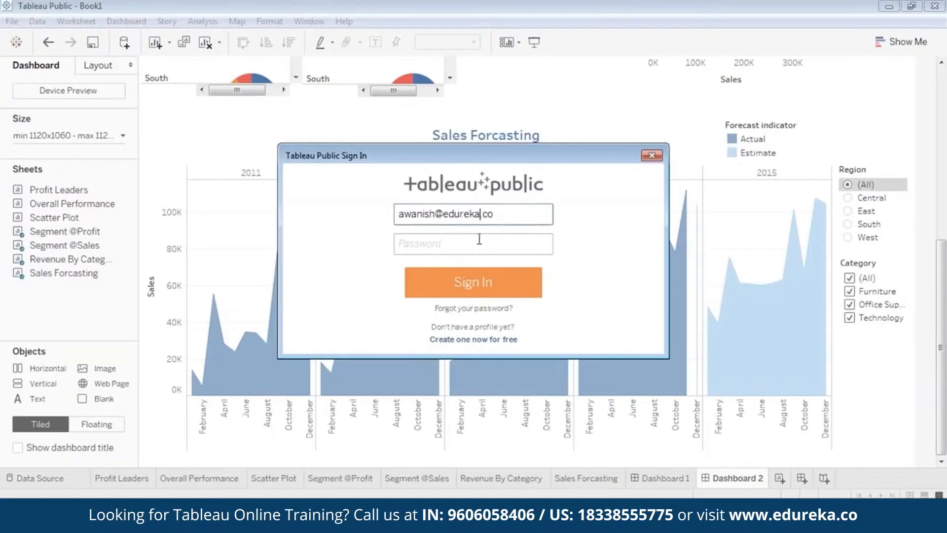
pyautogui.click(479, 239)
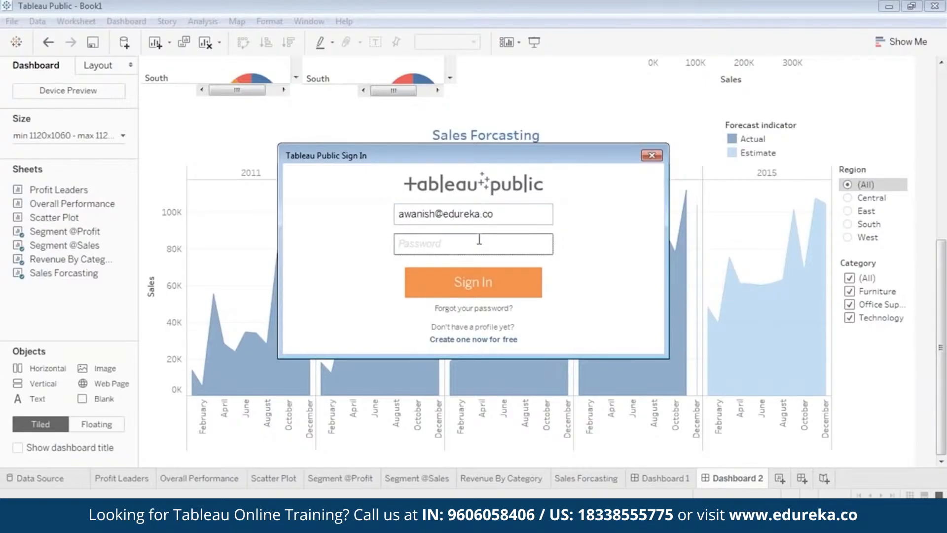
# Step: Enter the account password and sign in to Tableau Public
pyautogui.write('•••••••••')
pyautogui.click(487, 285)
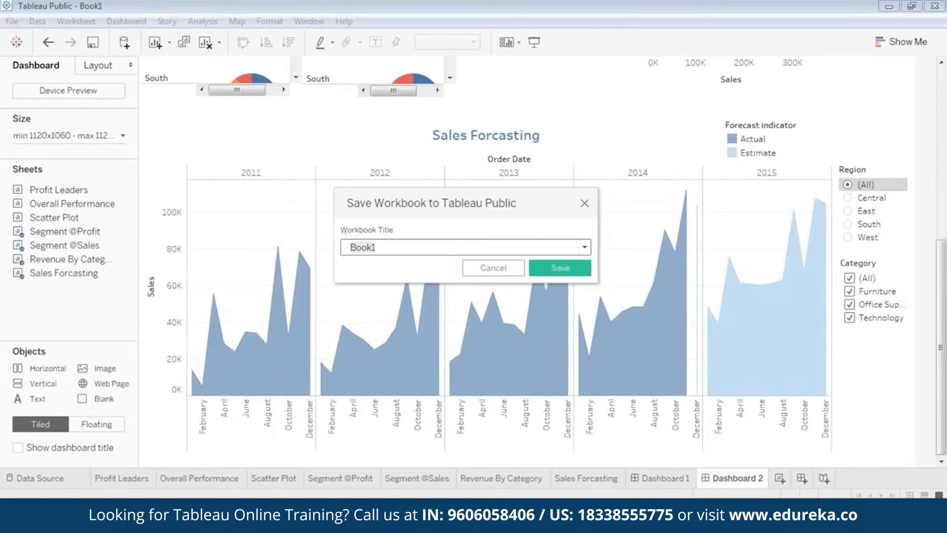
# Step: Title the workbook Superstore_Dashboard and save it to Tableau Public
pyautogui.hotkey('ctrl', 'a')
pyautogui.write('Superstore_Dashboard')
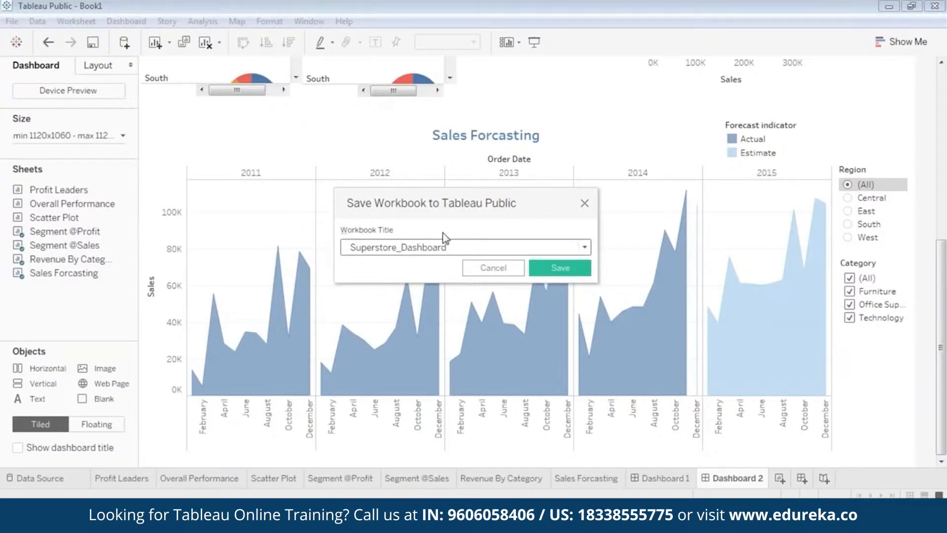
pyautogui.click(554, 268)
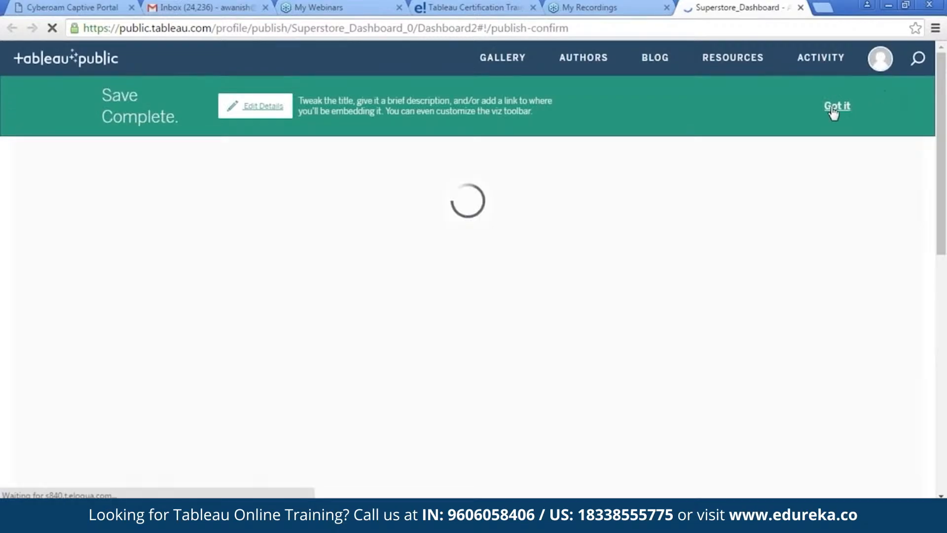
# Step: Dismiss the save confirmation and scroll through the published workbook page and its details
pyautogui.click(834, 109)
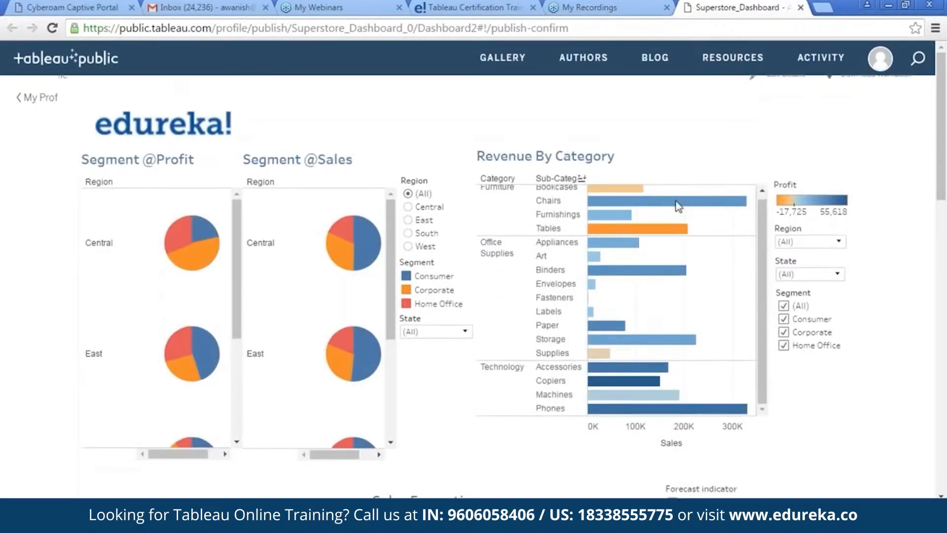
pyautogui.scroll(-8, 697, 199)
pyautogui.scroll(-4, 697, 199)
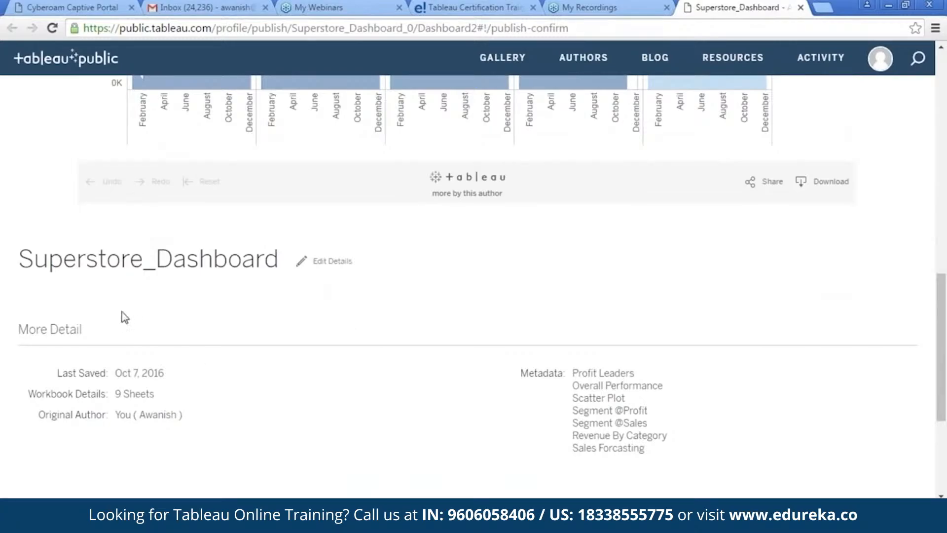
pyautogui.scroll(12, 592, 281)
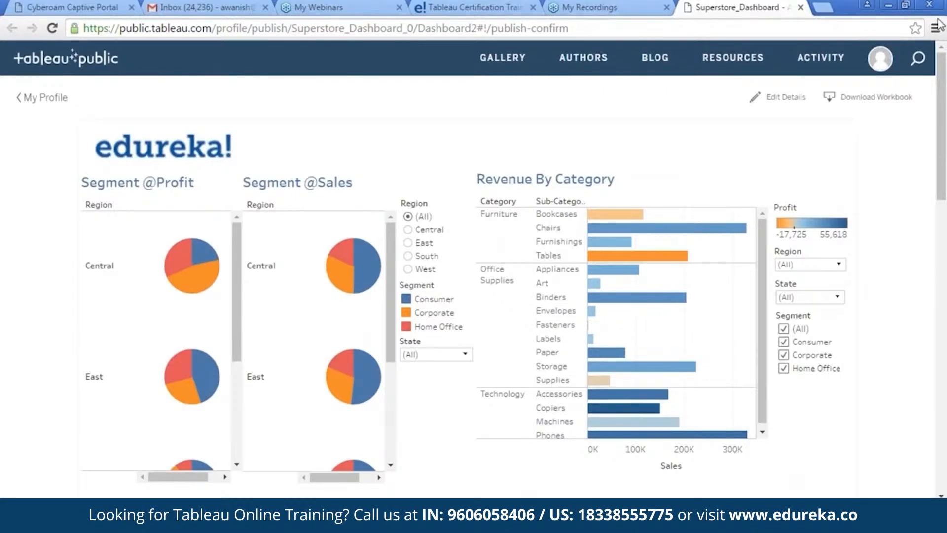
# Step: Return to Tableau and review the Profit Leaders, Overall Performance, Scatter Plot, Segment and Revenue By Category sheets
pyautogui.hotkey('alt', 'Tab')
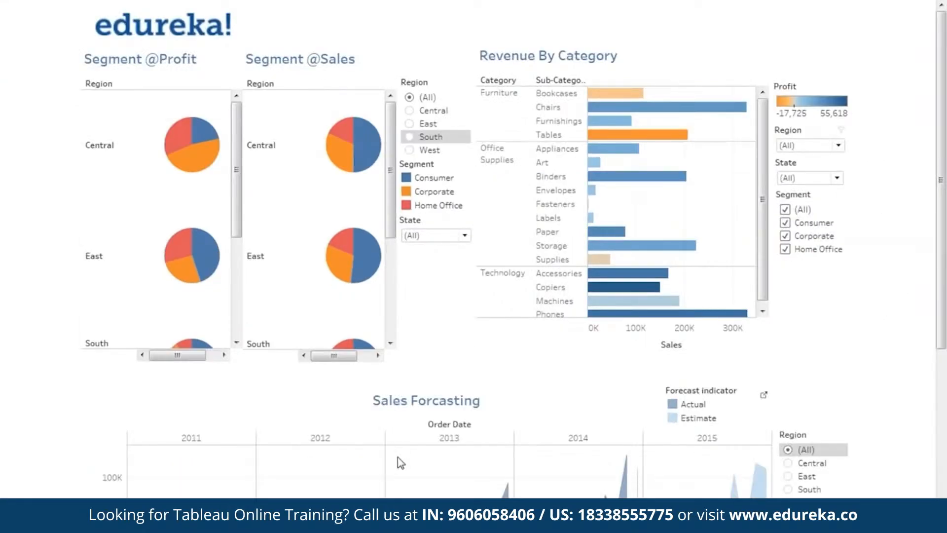
pyautogui.press('Escape')
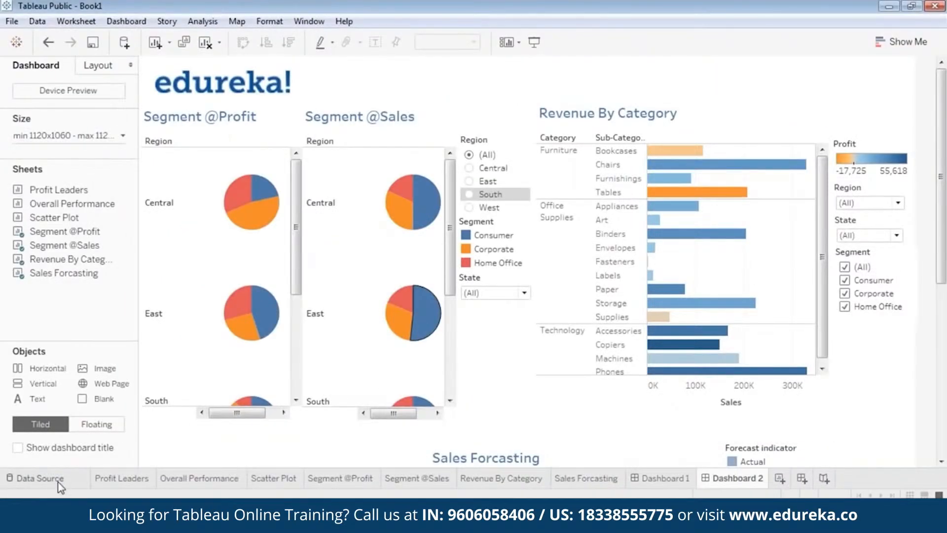
pyautogui.click(40, 478)
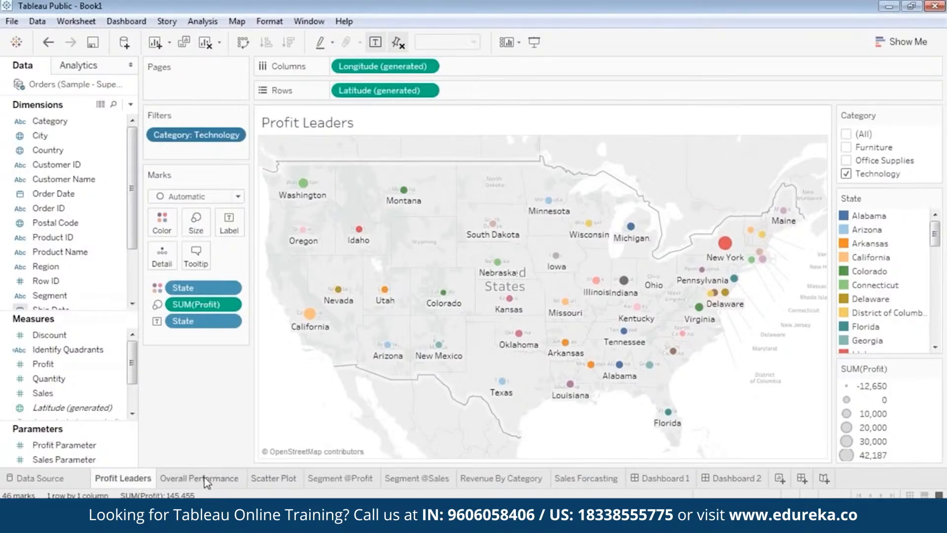
pyautogui.moveTo(206, 483)
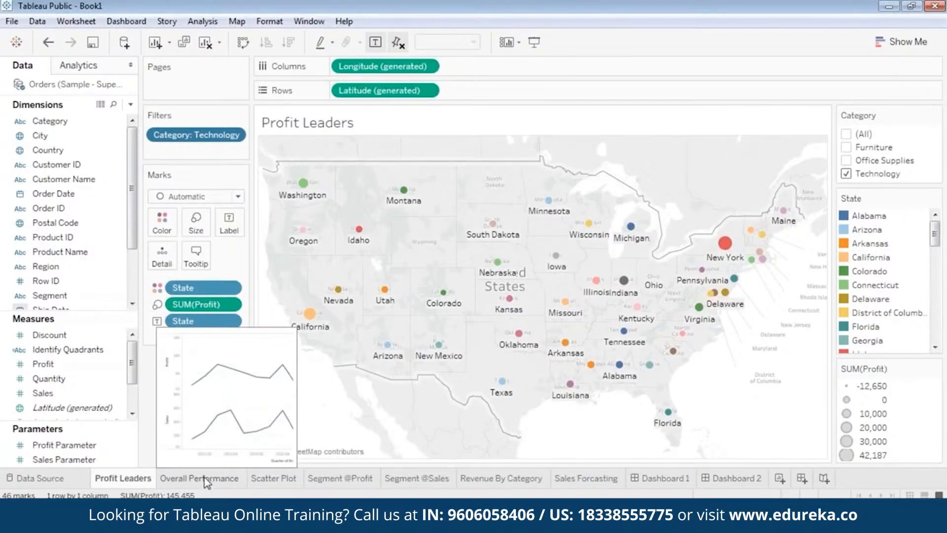
pyautogui.click(207, 483)
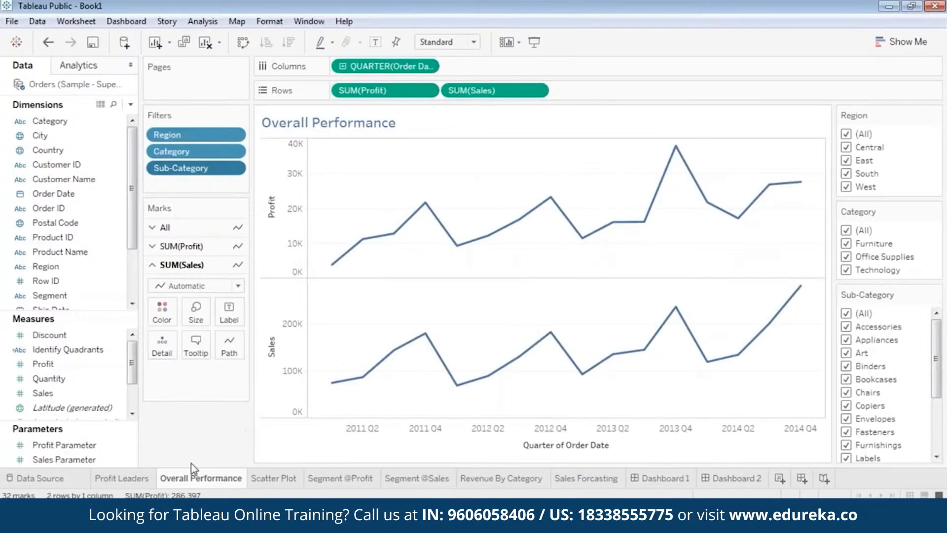
pyautogui.click(272, 478)
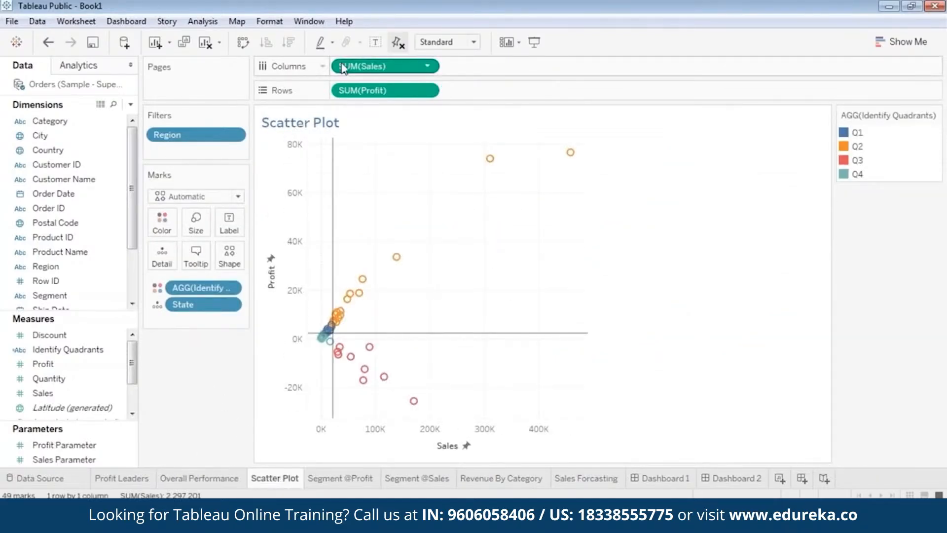
pyautogui.click(348, 478)
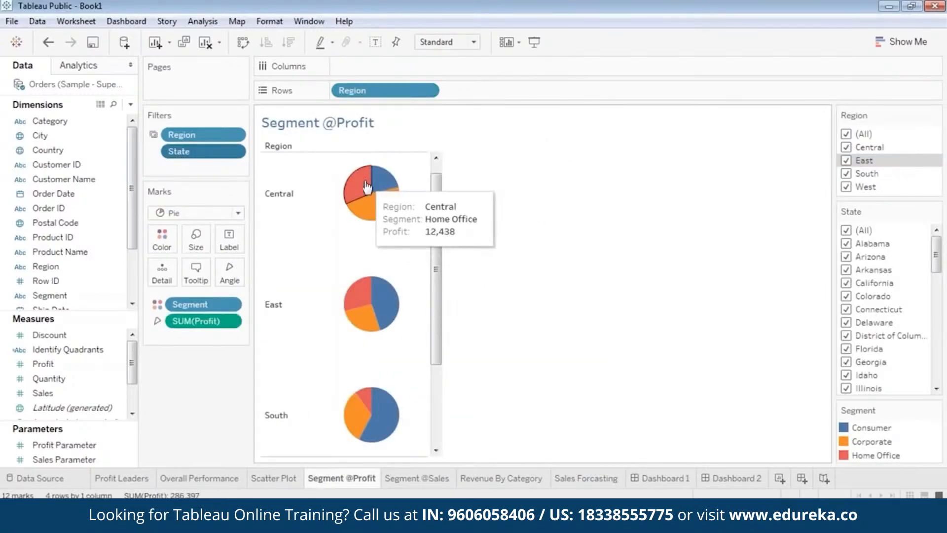
pyautogui.click(411, 480)
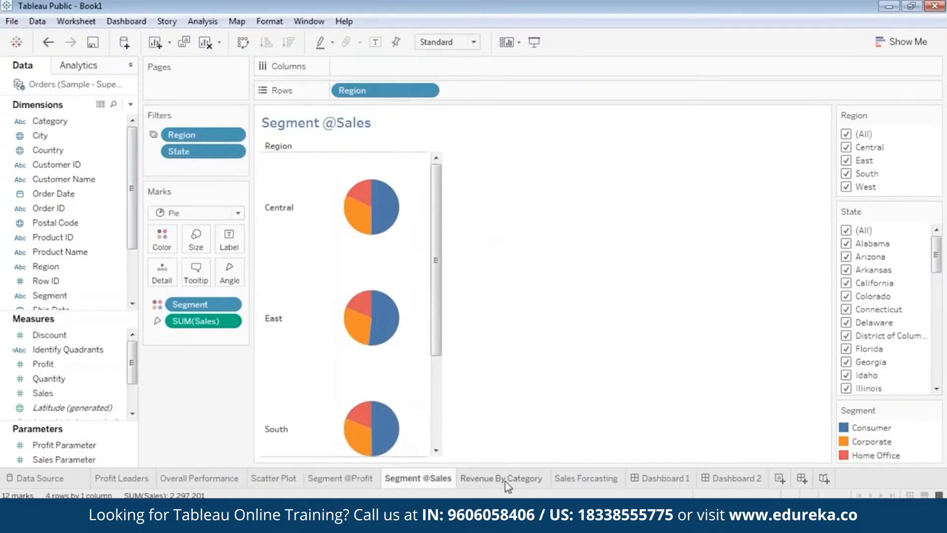
pyautogui.click(505, 482)
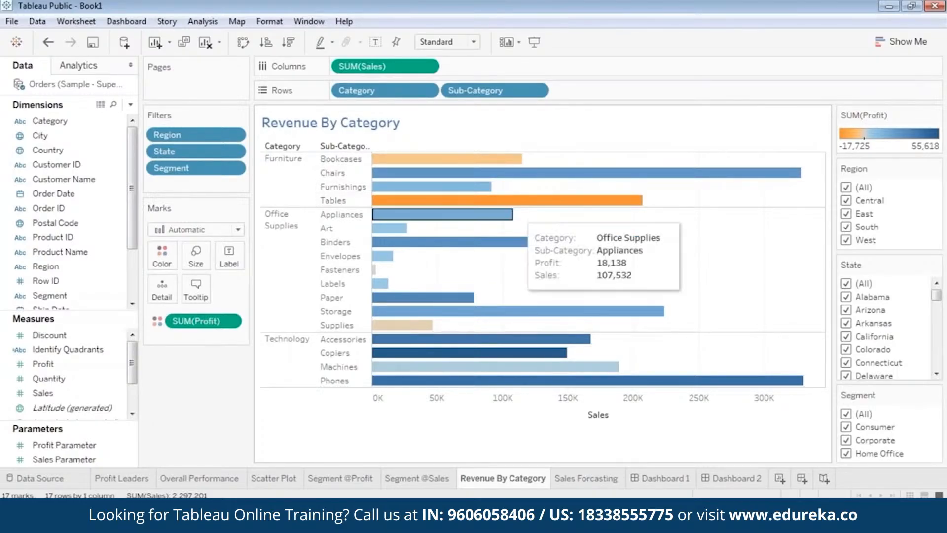
pyautogui.moveTo(631, 204)
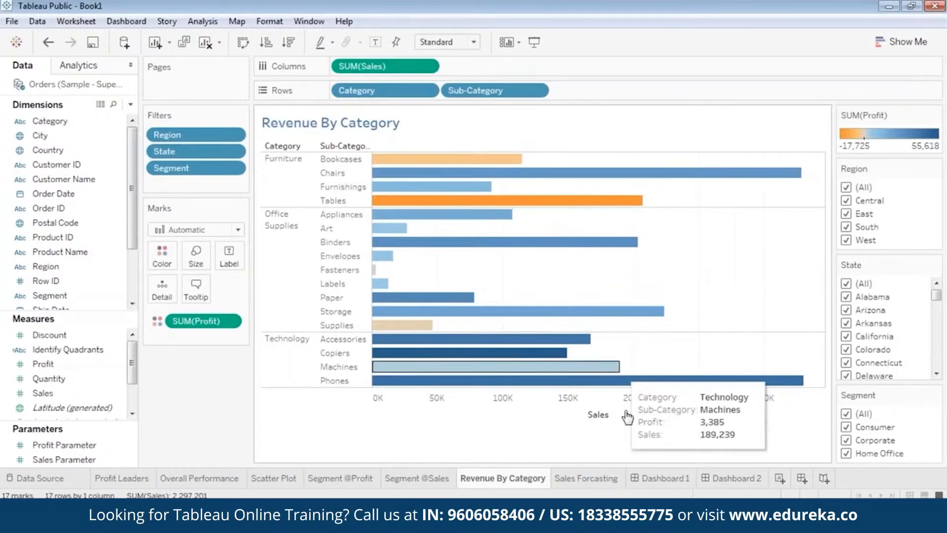
# Step: Review the Sales Forcasting sheet and both dashboards, scrolling down through Dashboard 2
pyautogui.click(607, 478)
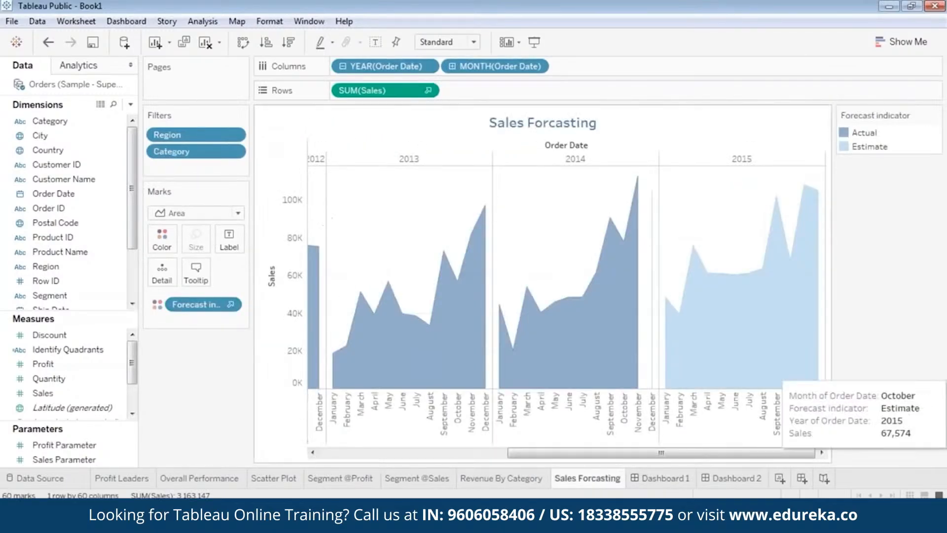
pyautogui.moveTo(708, 450); pyautogui.dragTo(460, 452)
pyautogui.moveTo(532, 452); pyautogui.dragTo(752, 453)
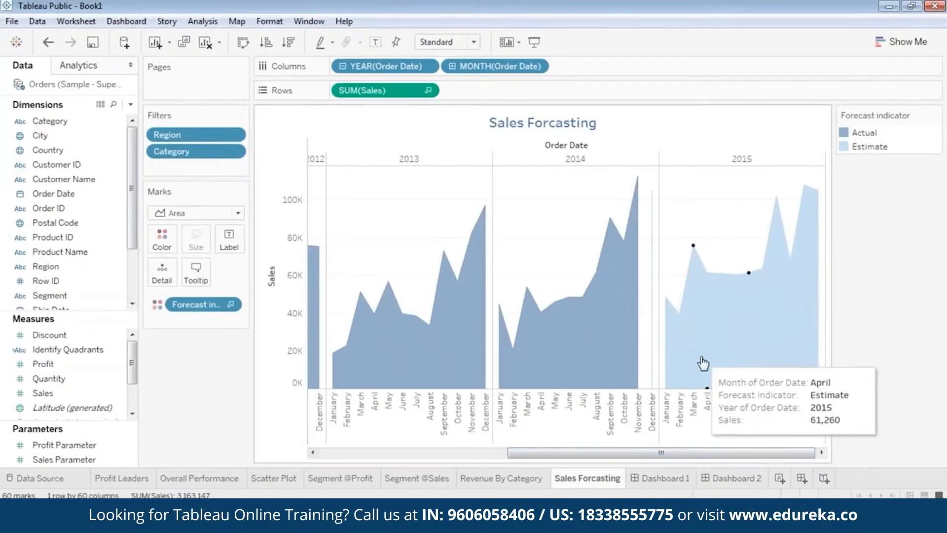
pyautogui.click(672, 479)
pyautogui.click(721, 482)
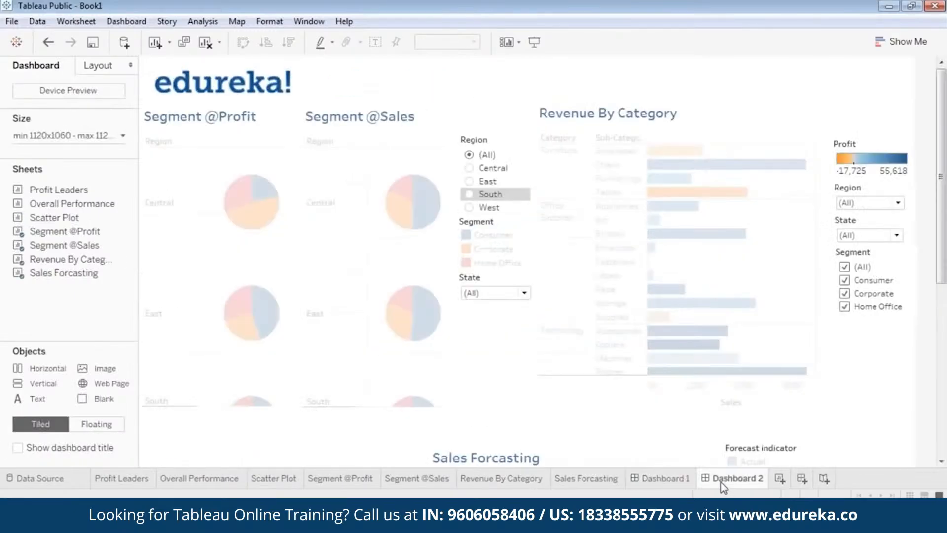
pyautogui.click(682, 481)
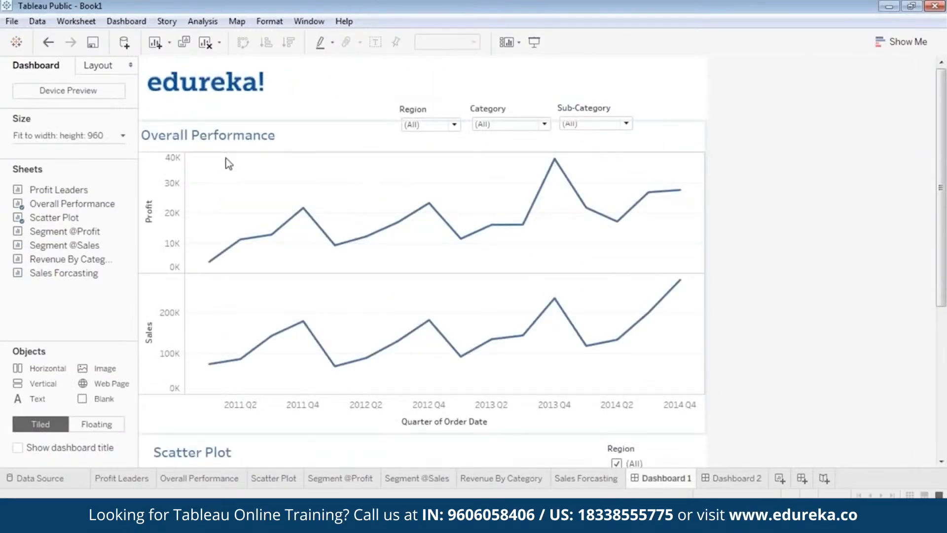
pyautogui.click(747, 479)
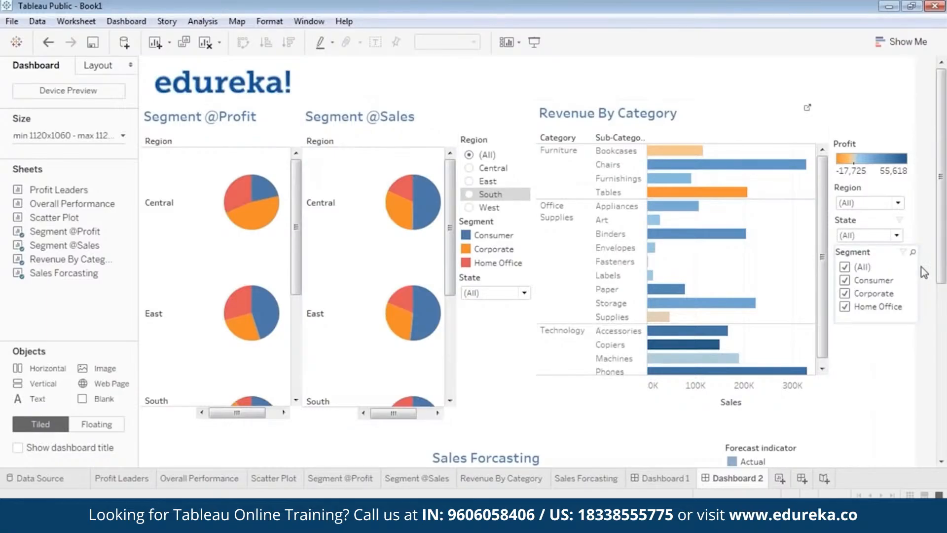
pyautogui.moveTo(942, 274); pyautogui.dragTo(943, 446)
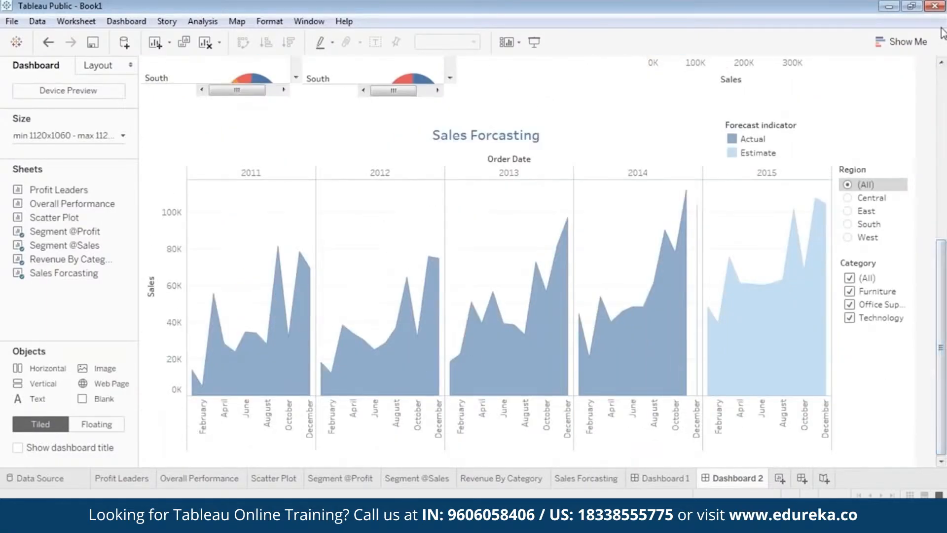